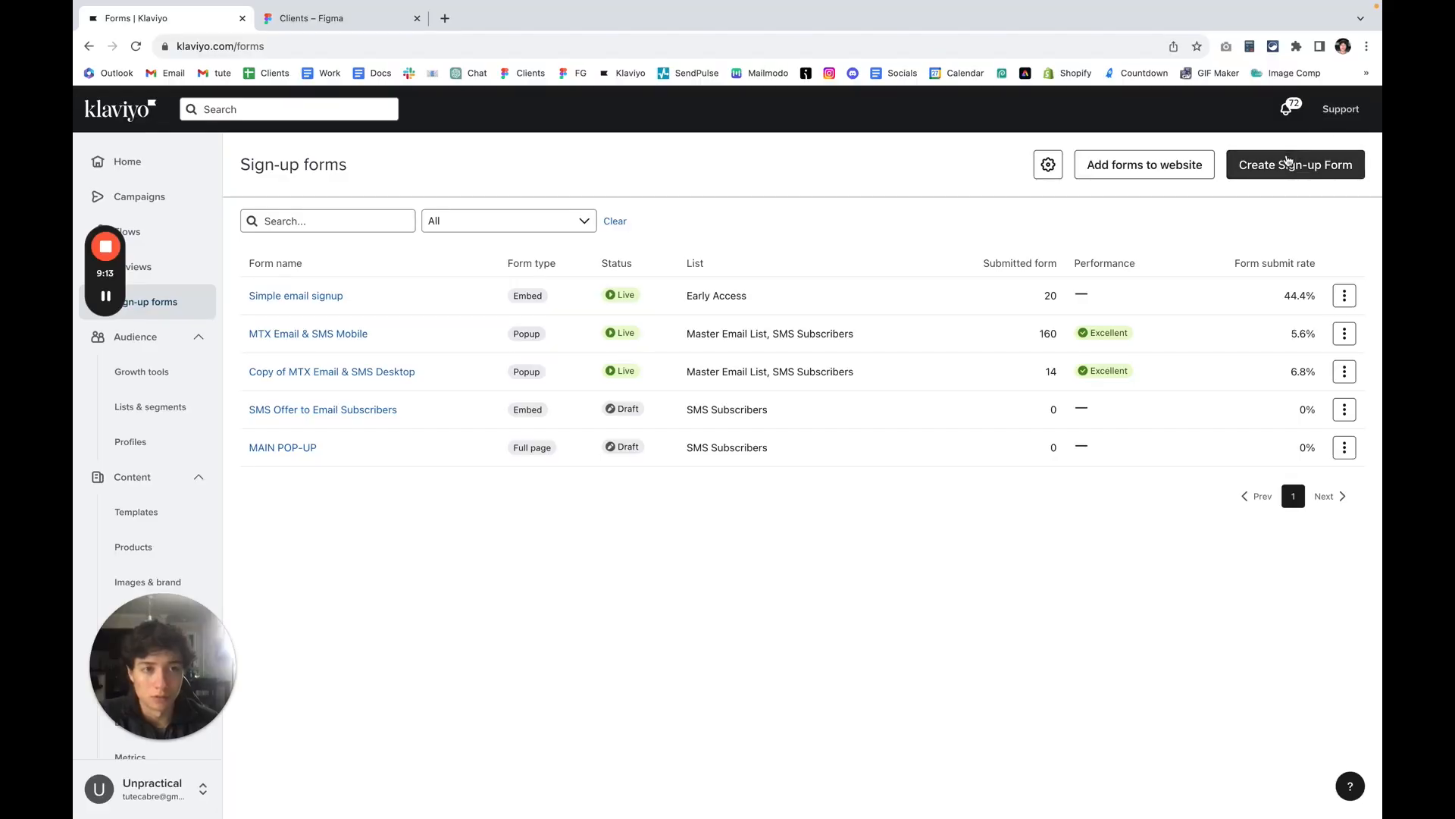
Step: Start a new sign-up form from the Multi-step email & SMS template
click(1289, 160)
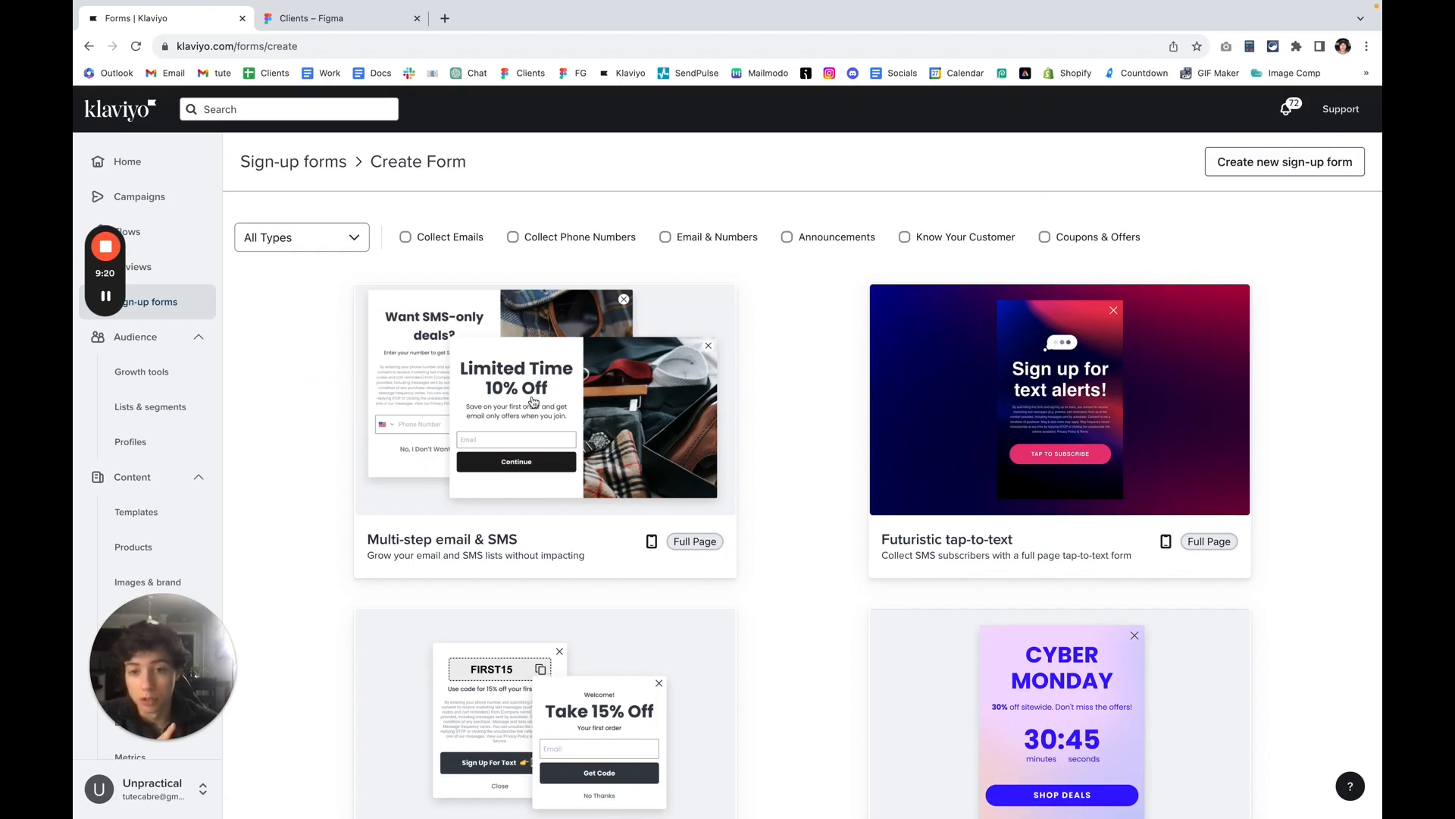
scroll(523, 396, down, 1)
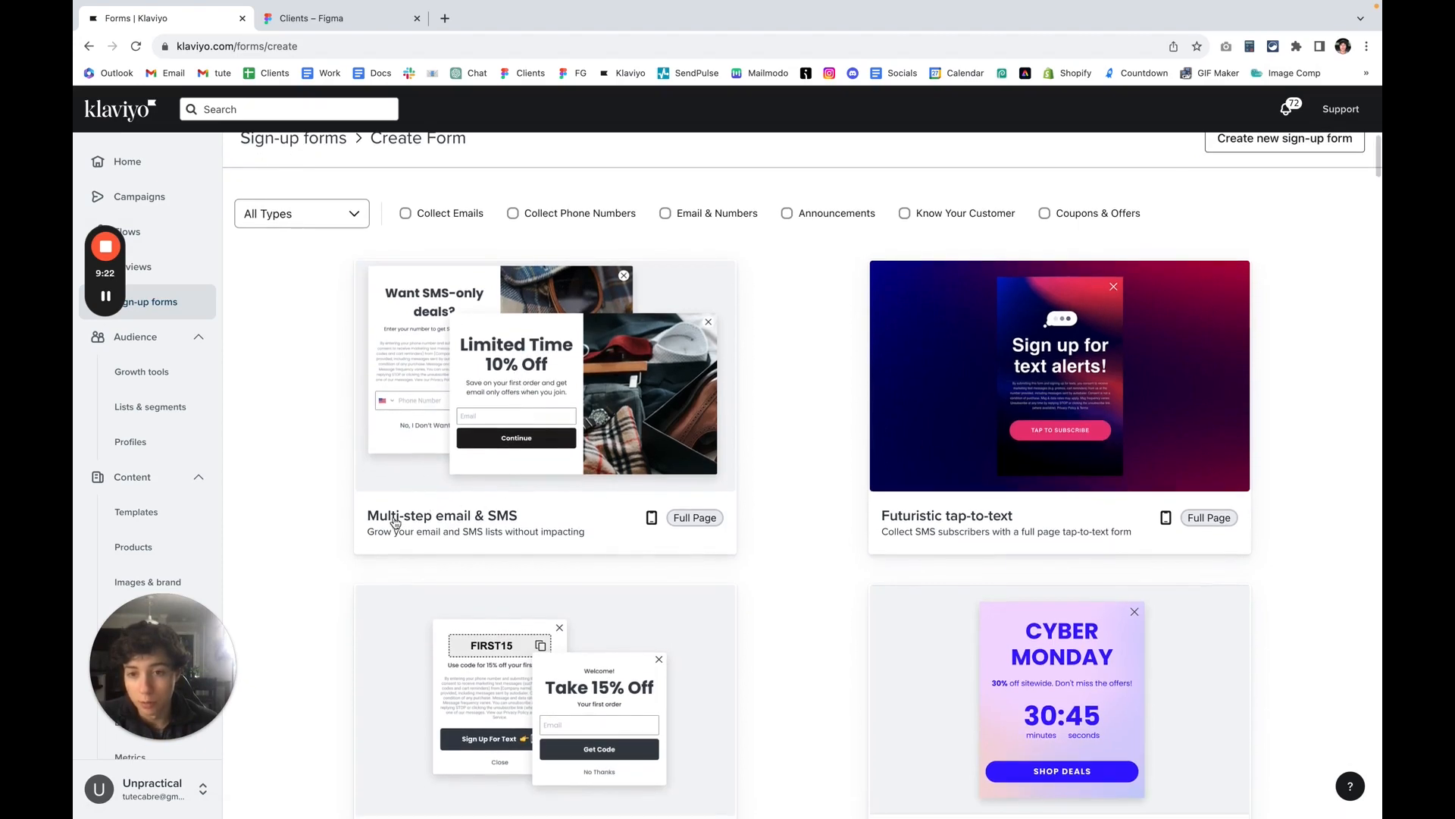
scroll(531, 528, up, 1)
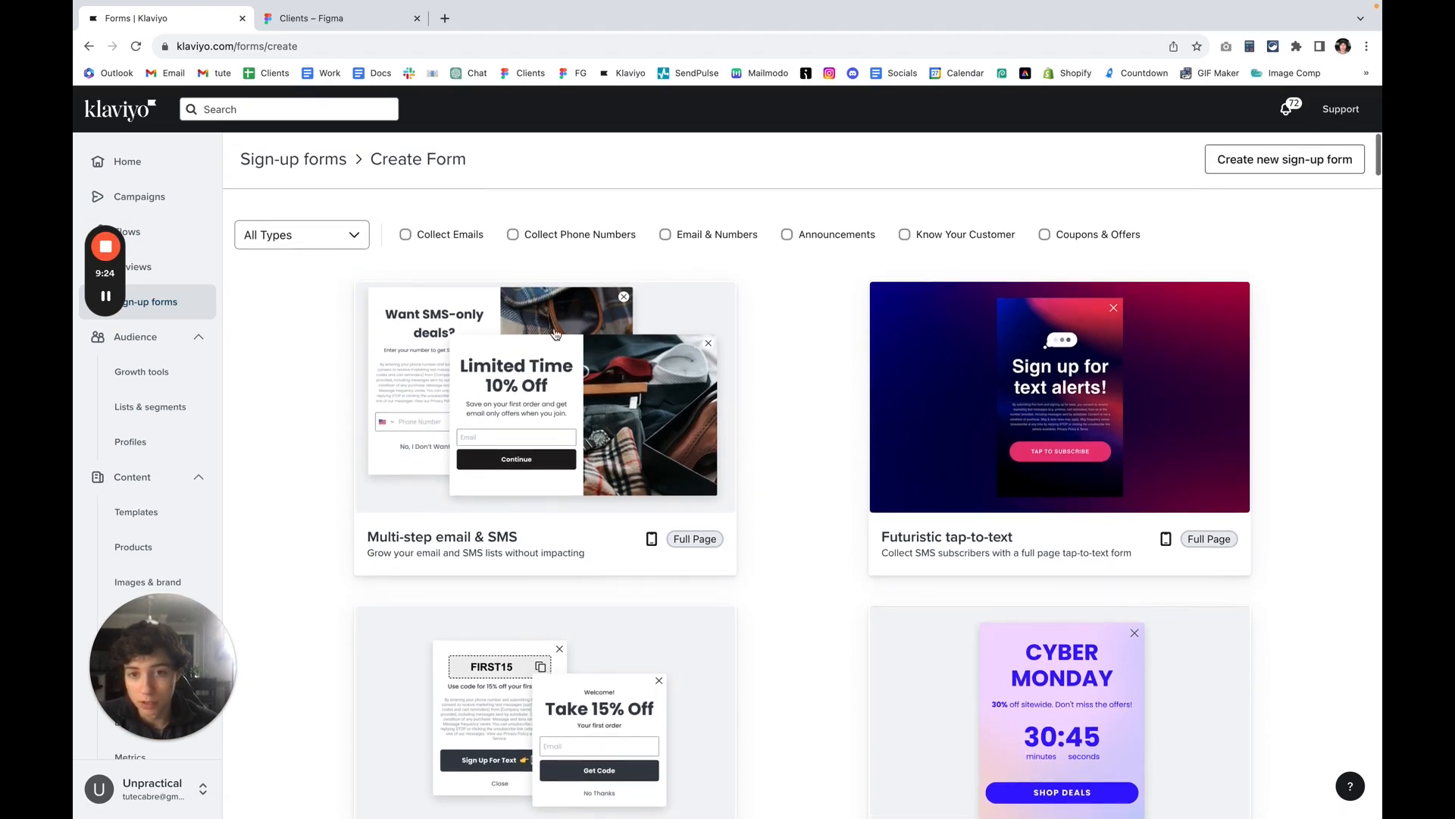
click(635, 437)
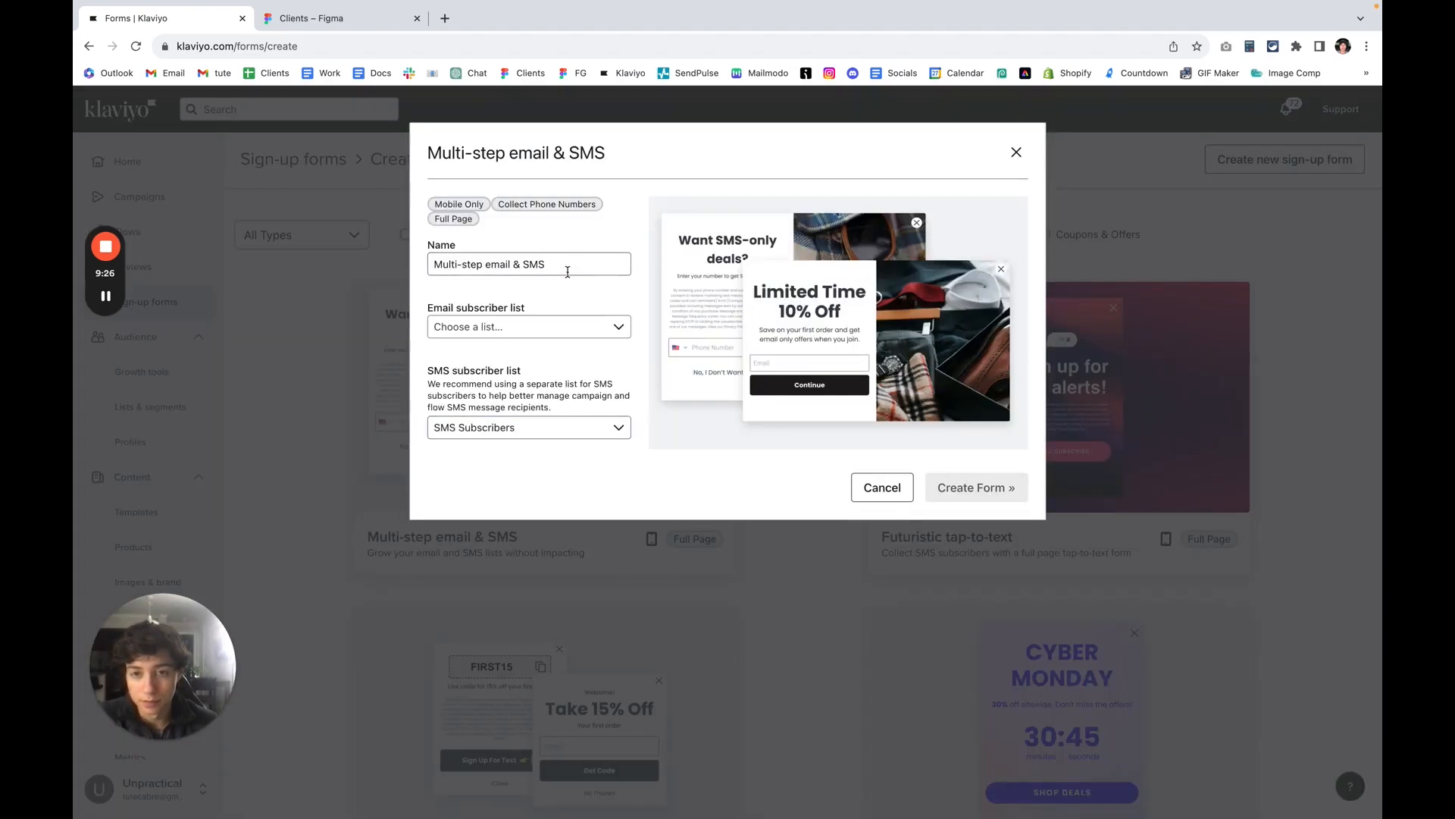
Step: Set the email subscriber list to Newsletter and the SMS subscriber list to SMS Marketing
click(541, 325)
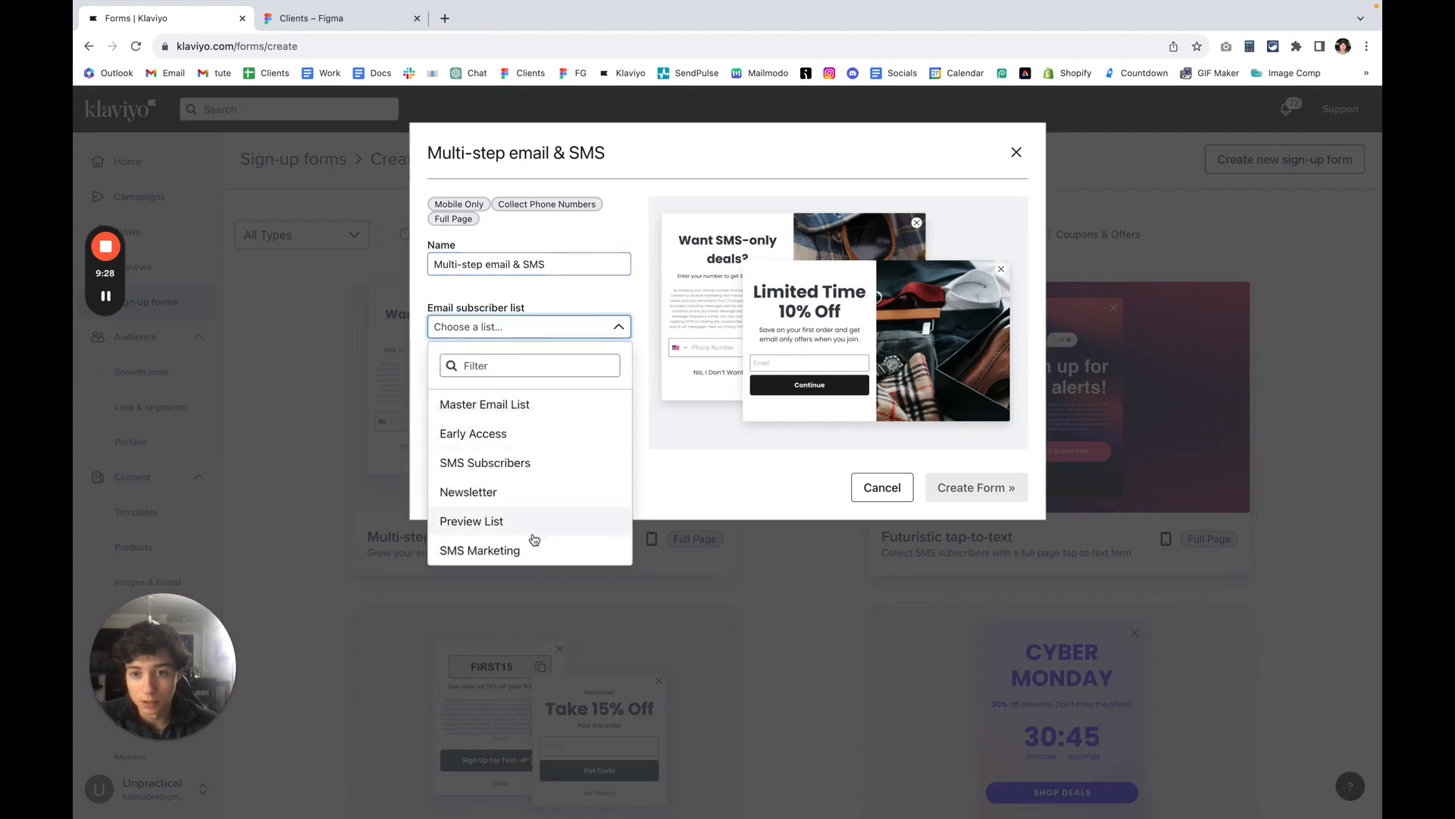
click(532, 490)
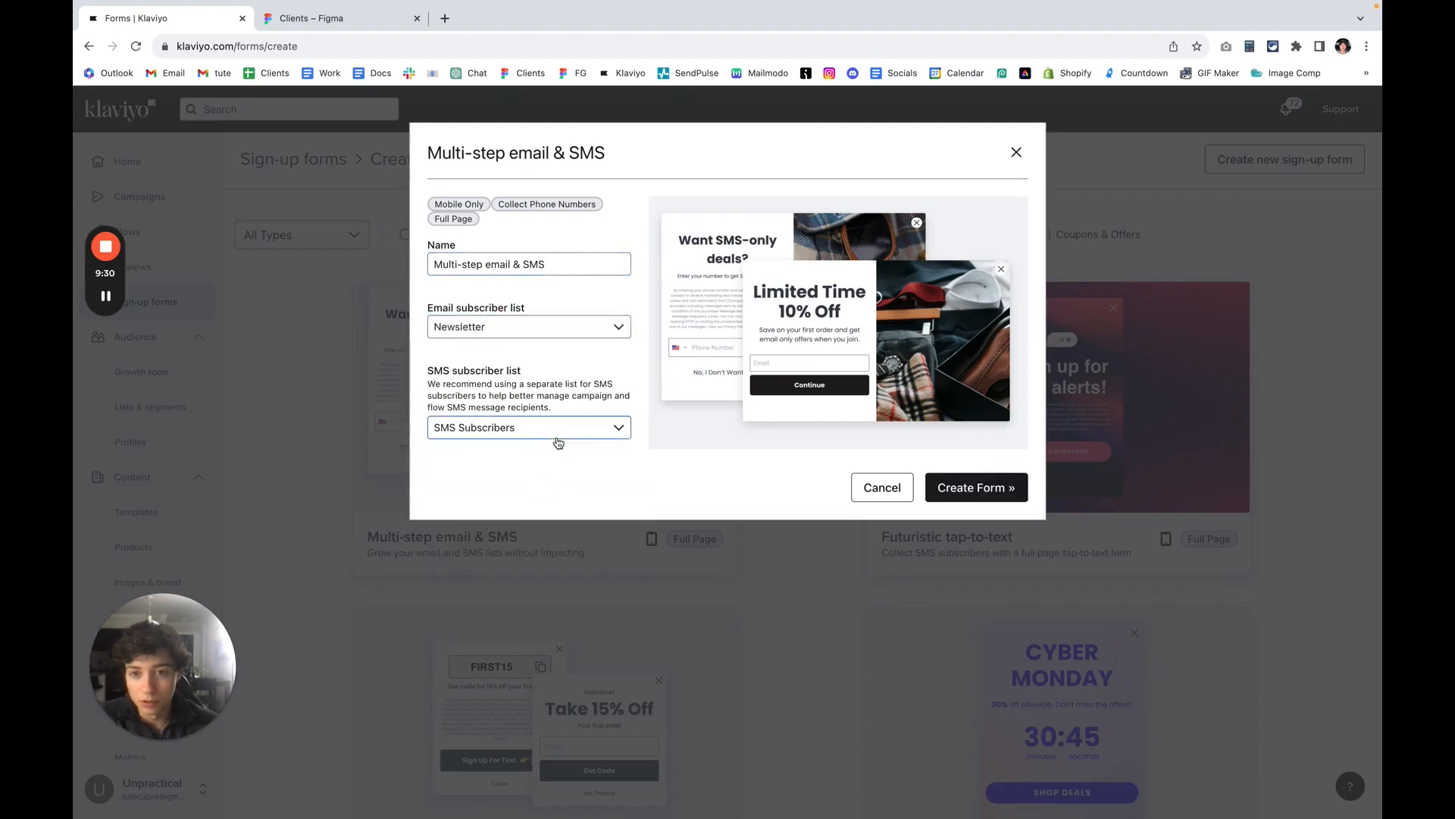
click(532, 426)
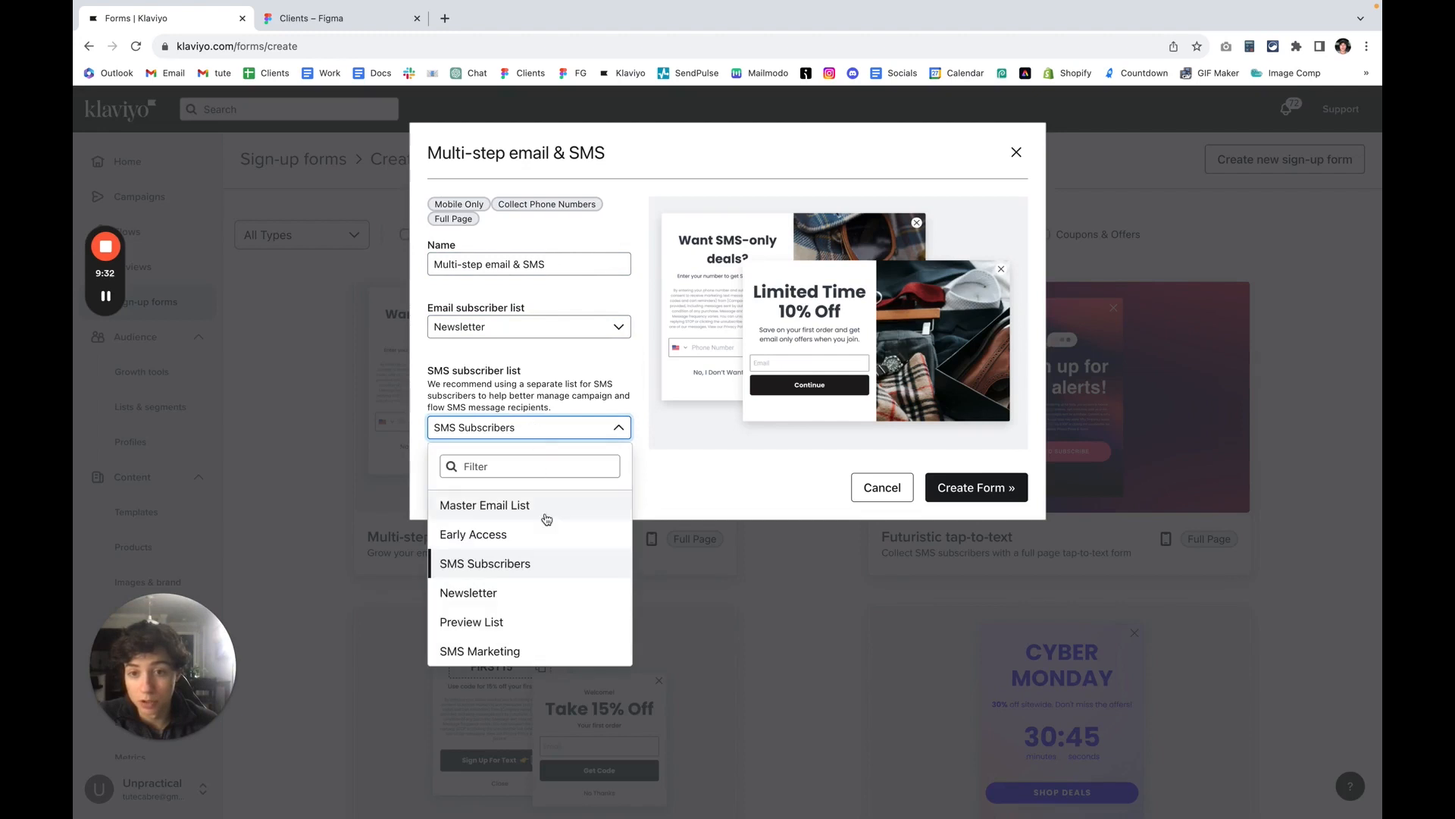
click(543, 642)
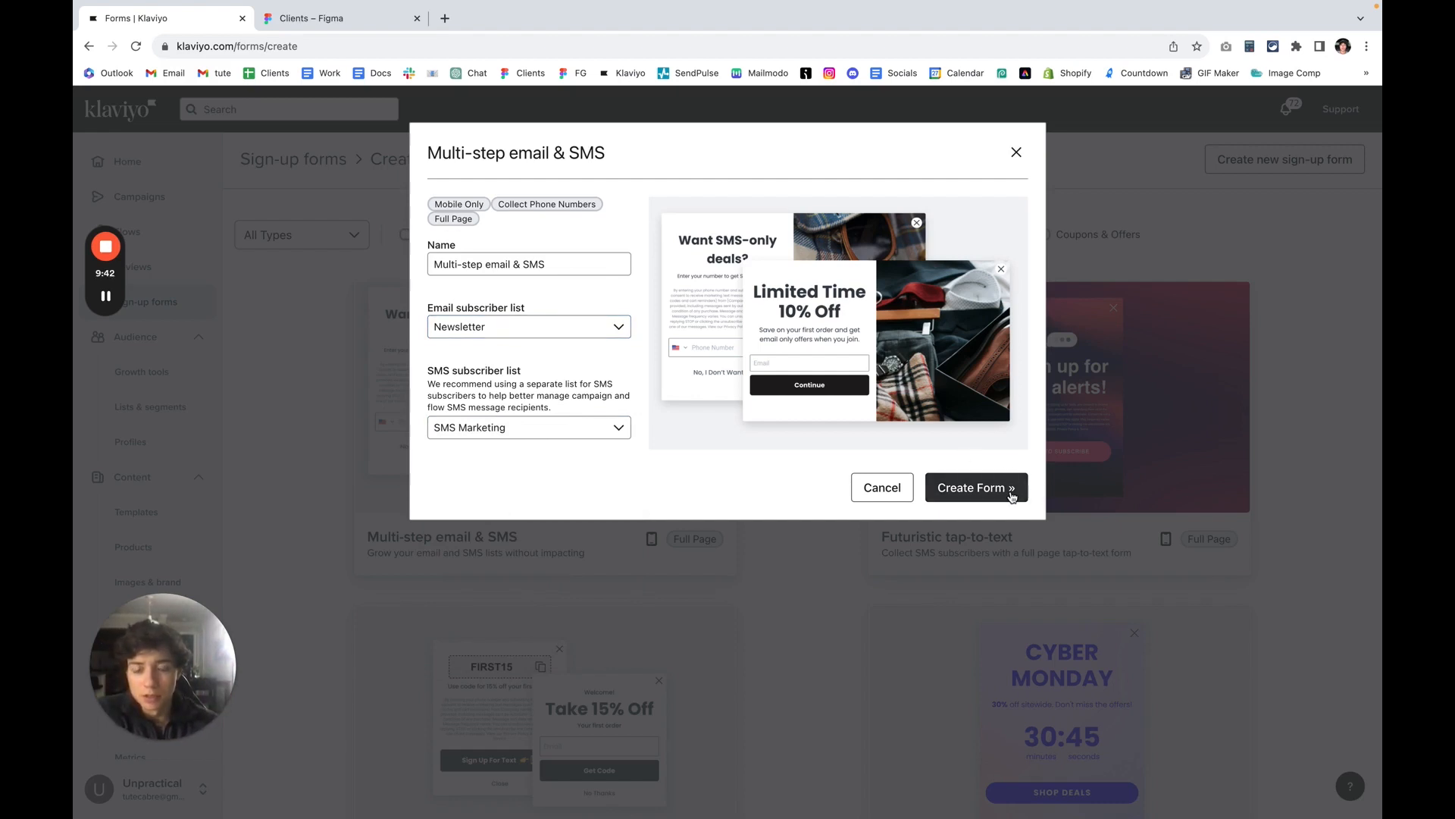
Step: Name the form TEST Desktop and create it
drag(595, 261, 454, 260)
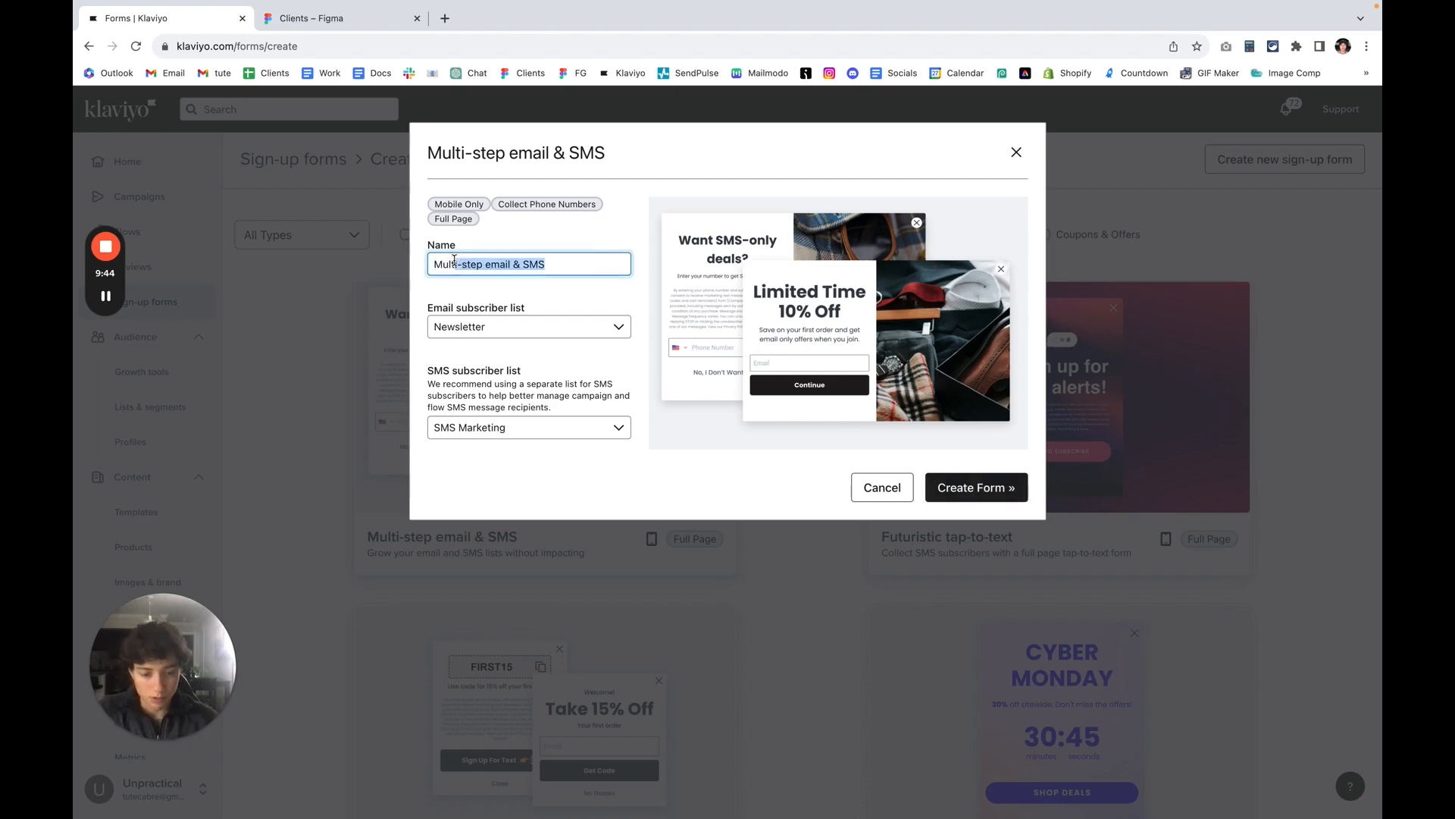
key(BackSpace)
key(BackSpace)
text(TEST Desktop)
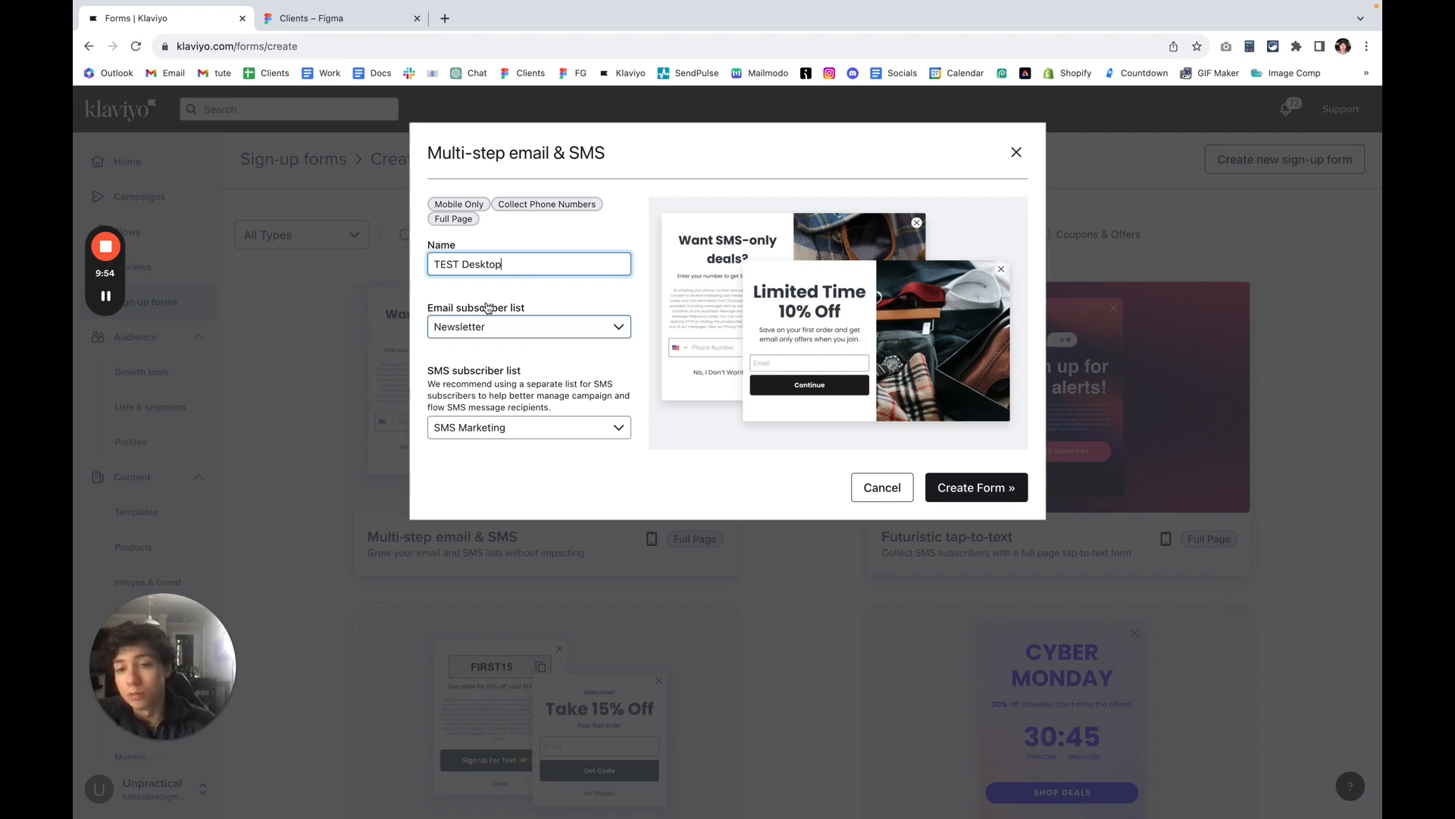
click(1016, 487)
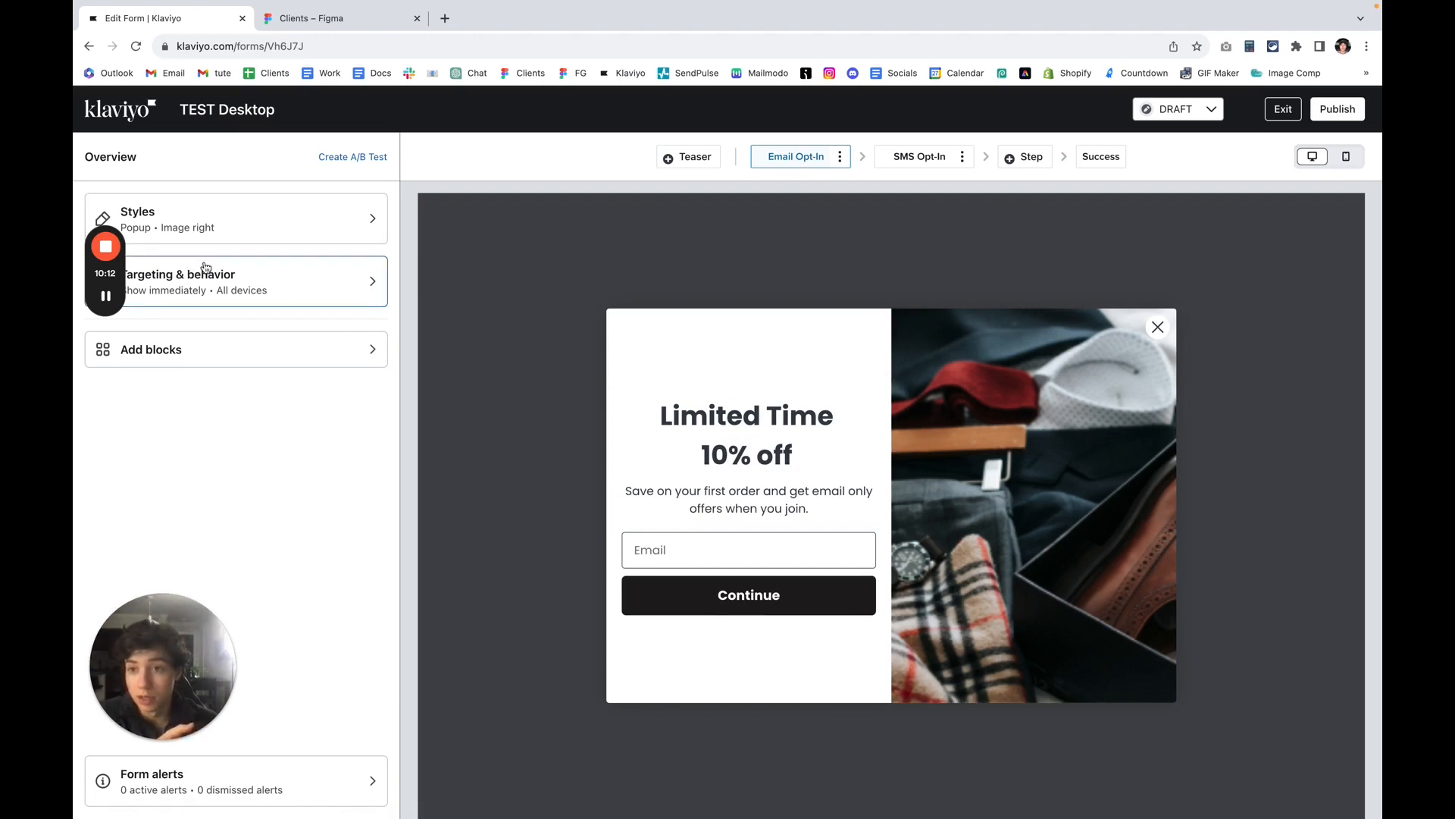
Step: Set the form's display timing to be rule-based, showing 5 seconds after page load
click(290, 280)
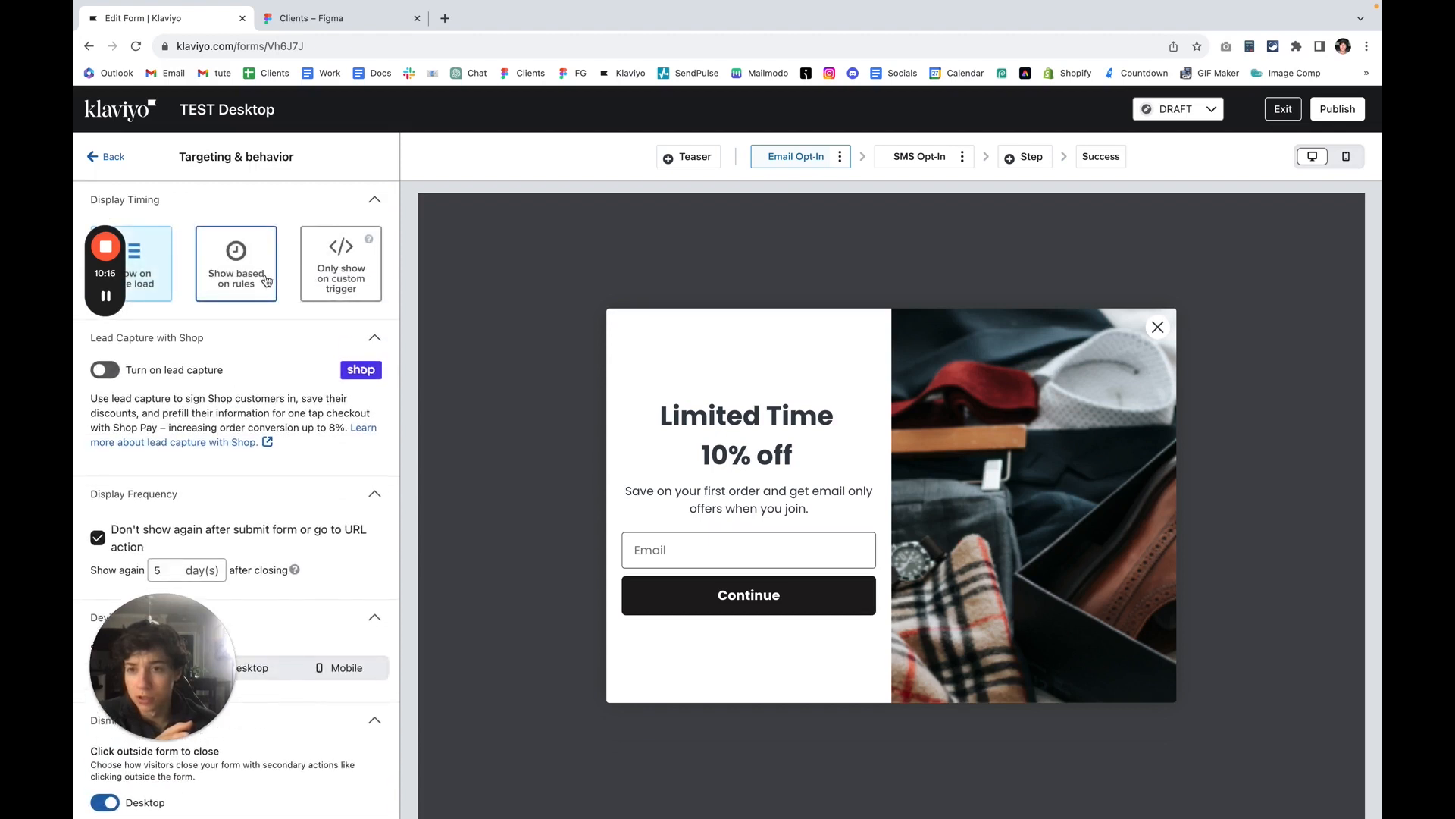
click(266, 281)
click(99, 374)
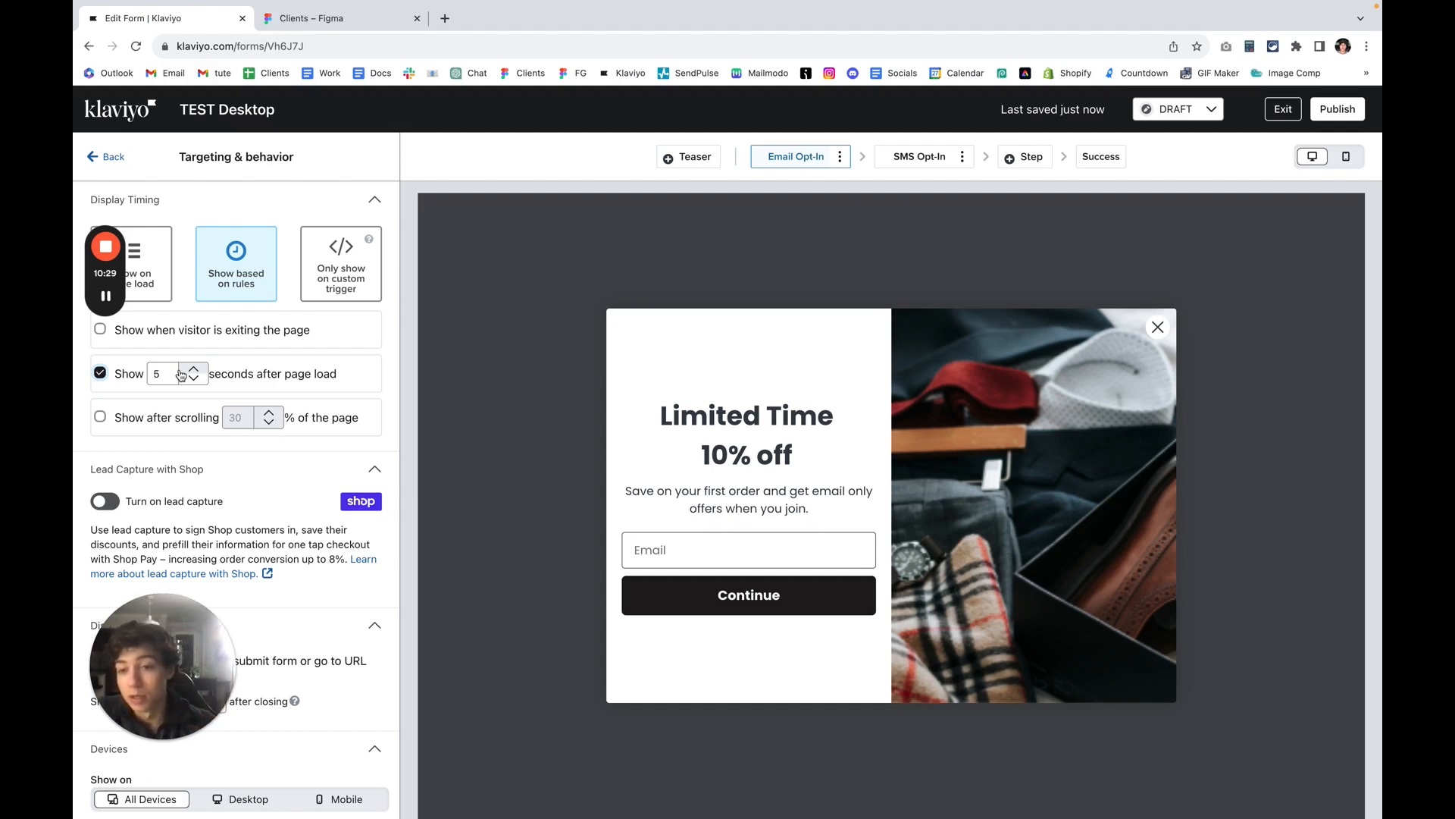
Step: Review the form's lead capture, display frequency, devices, dismissal and targeting settings
scroll(210, 420, down, 5)
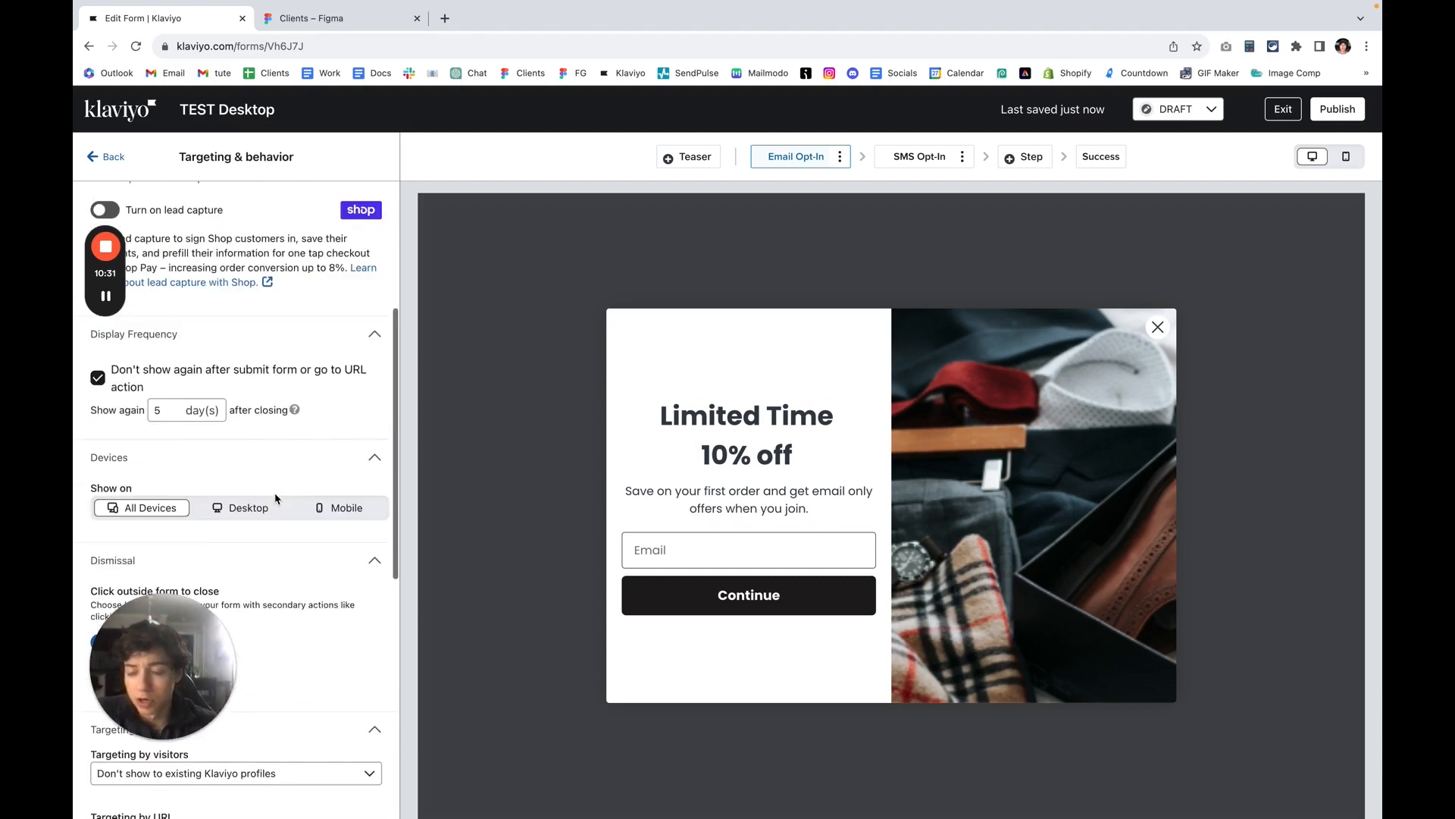
scroll(279, 502, down, 1)
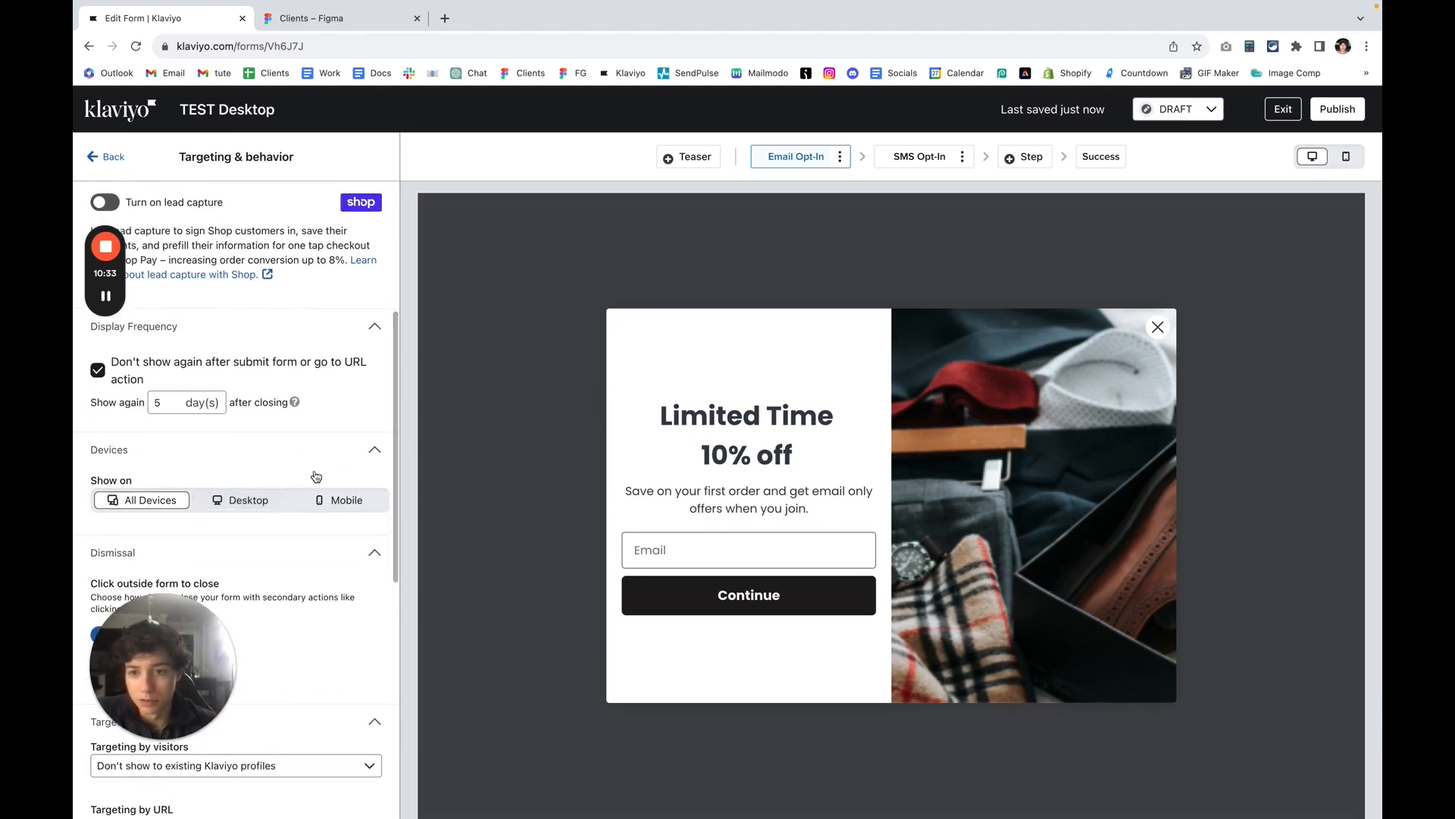
scroll(193, 541, up, 4)
scroll(195, 538, down, 6)
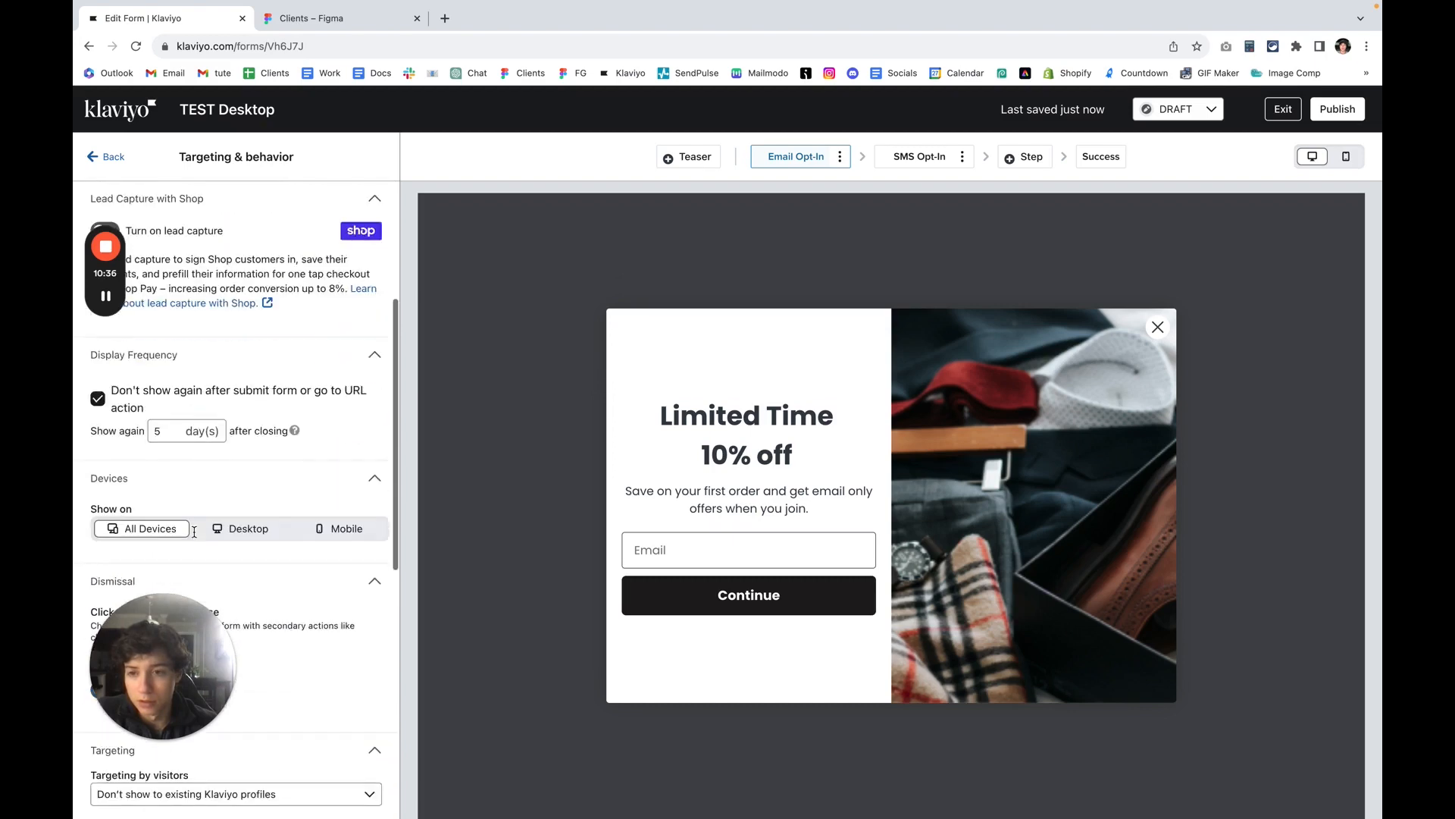
scroll(194, 537, down, 3)
scroll(182, 485, up, 2)
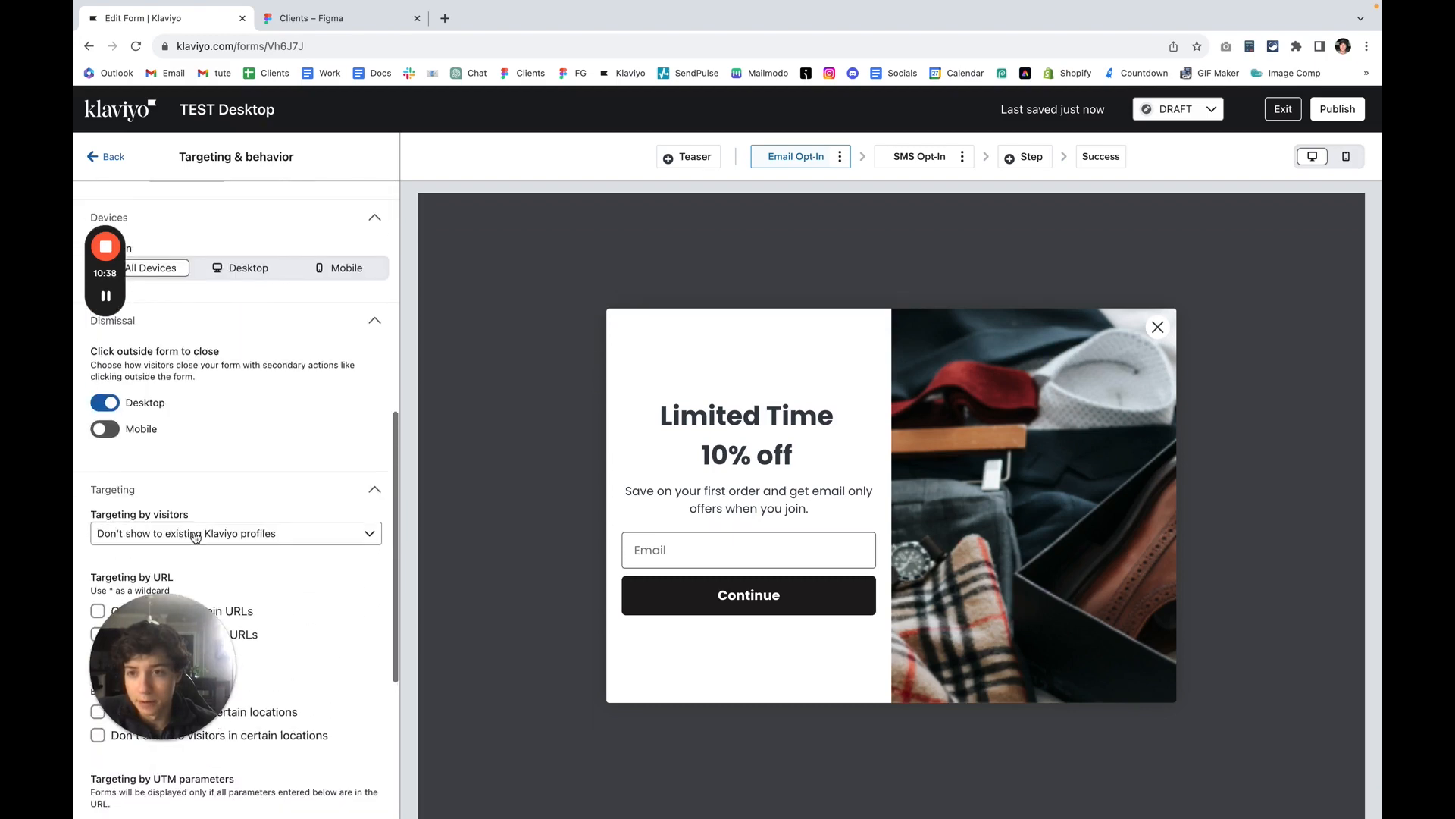
scroll(174, 477, down, 5)
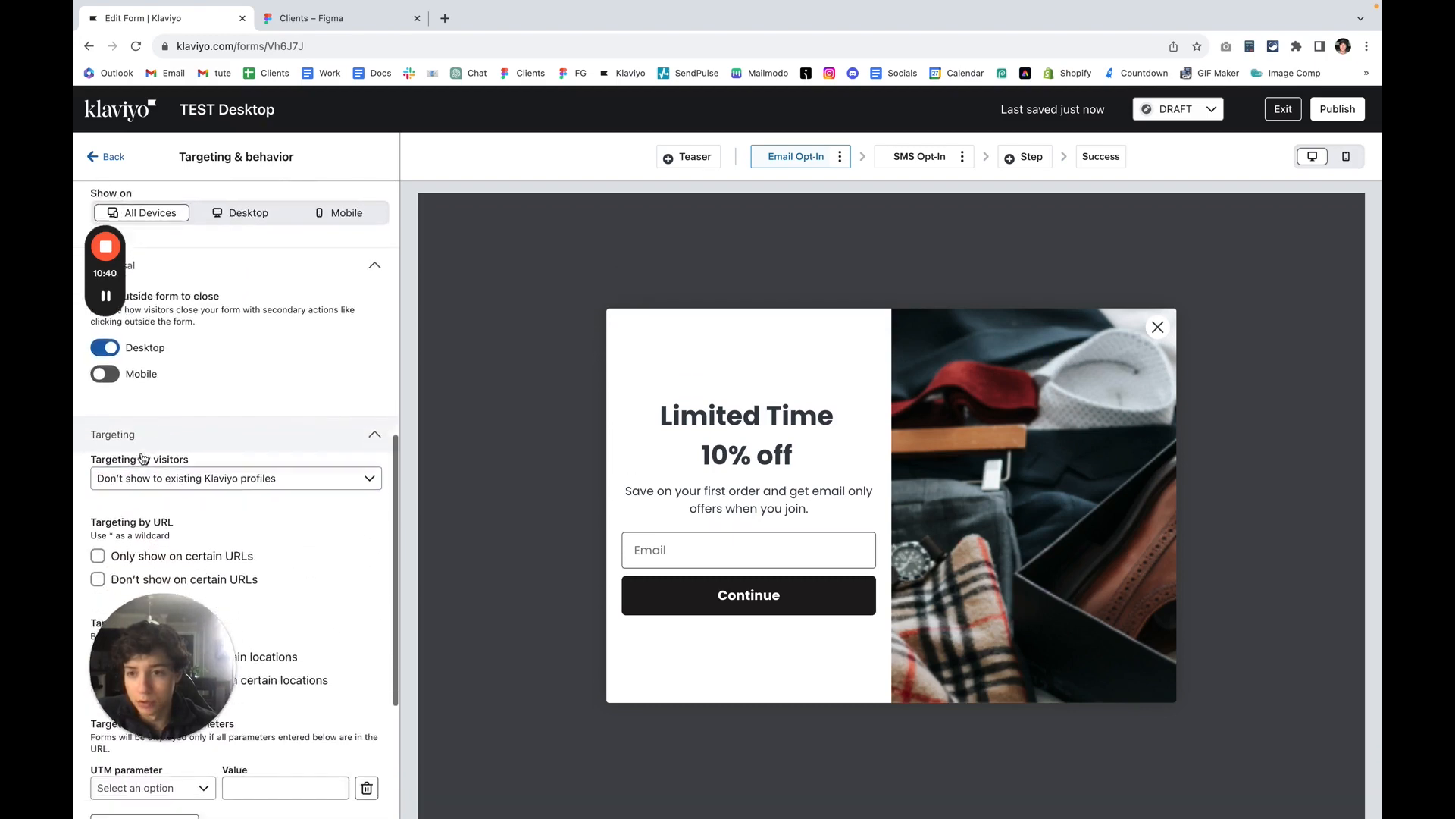
scroll(174, 500, up, 10)
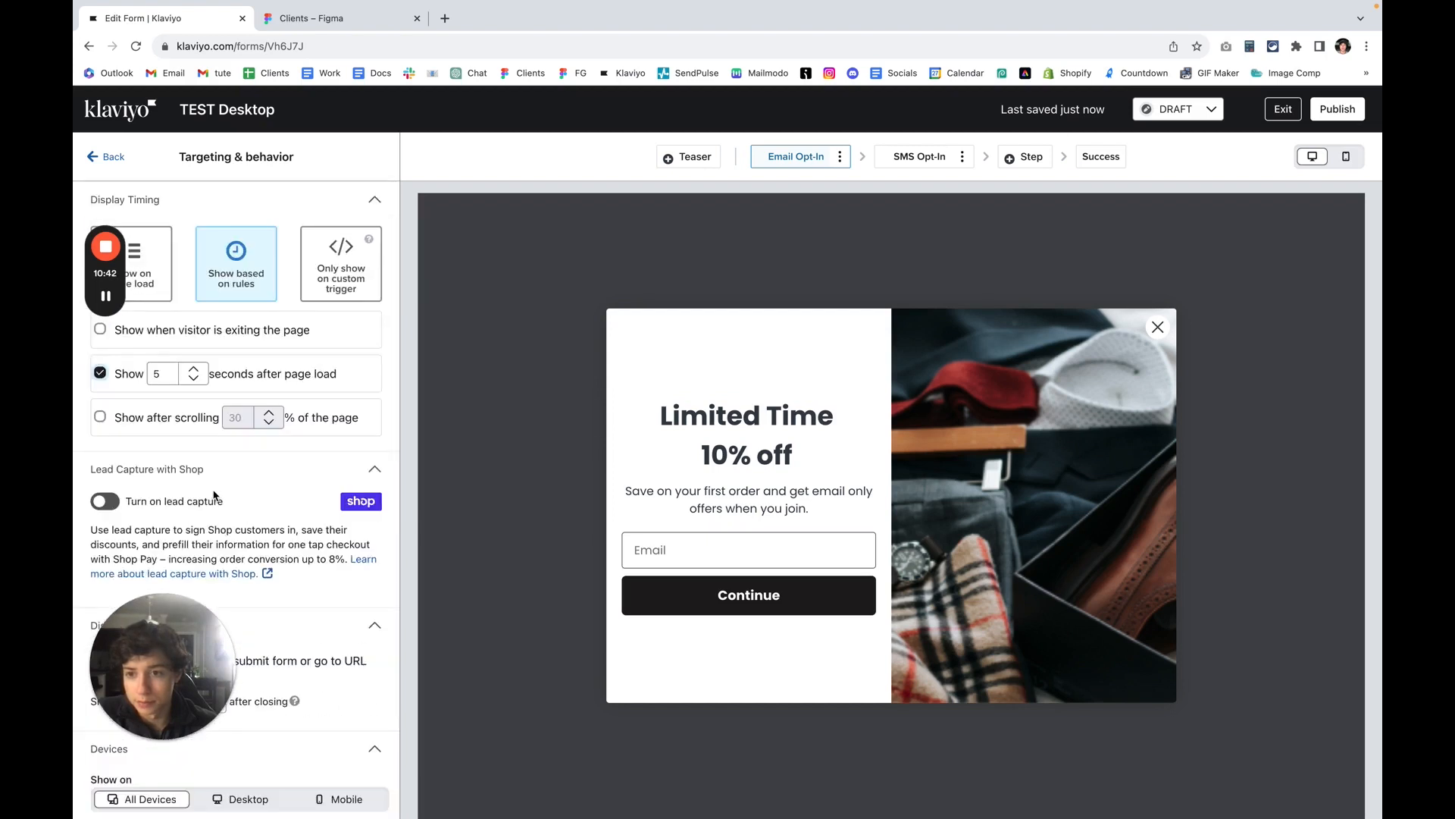
Step: Restrict the form to desktop devices and return to the form overview
scroll(174, 485, down, 7)
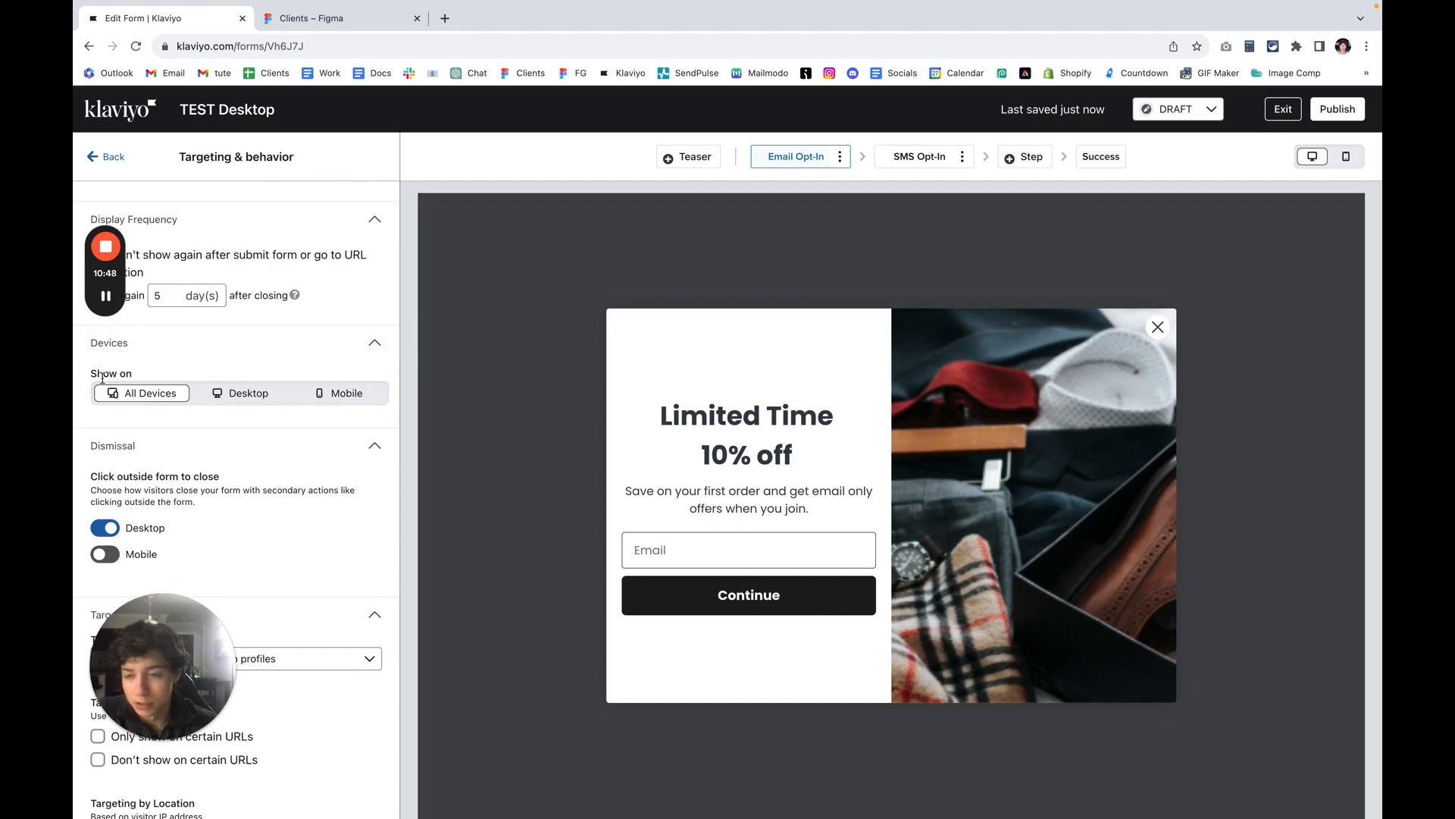
click(212, 399)
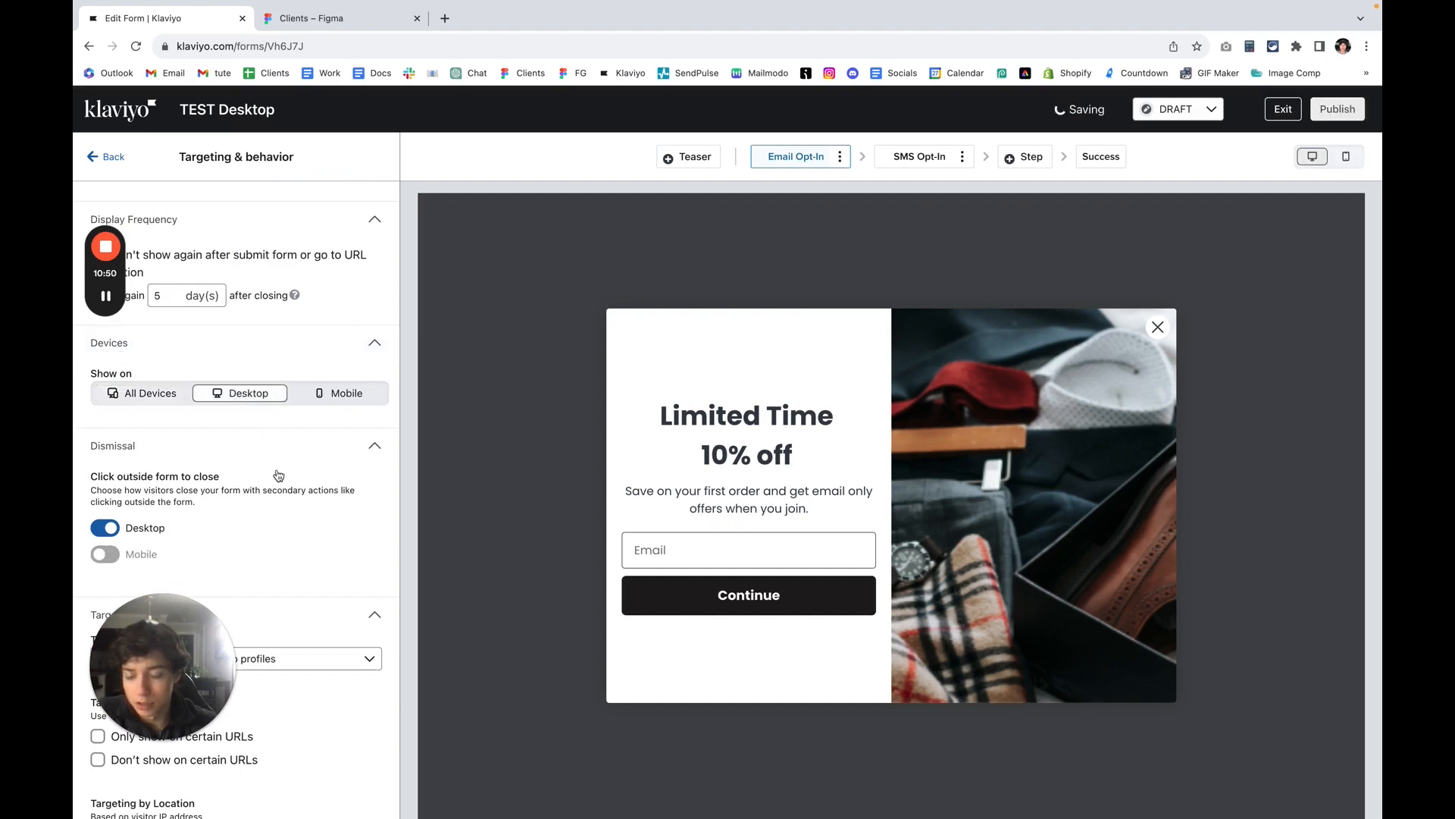
scroll(280, 478, down, 2)
scroll(280, 479, down, 4)
scroll(281, 481, up, 8)
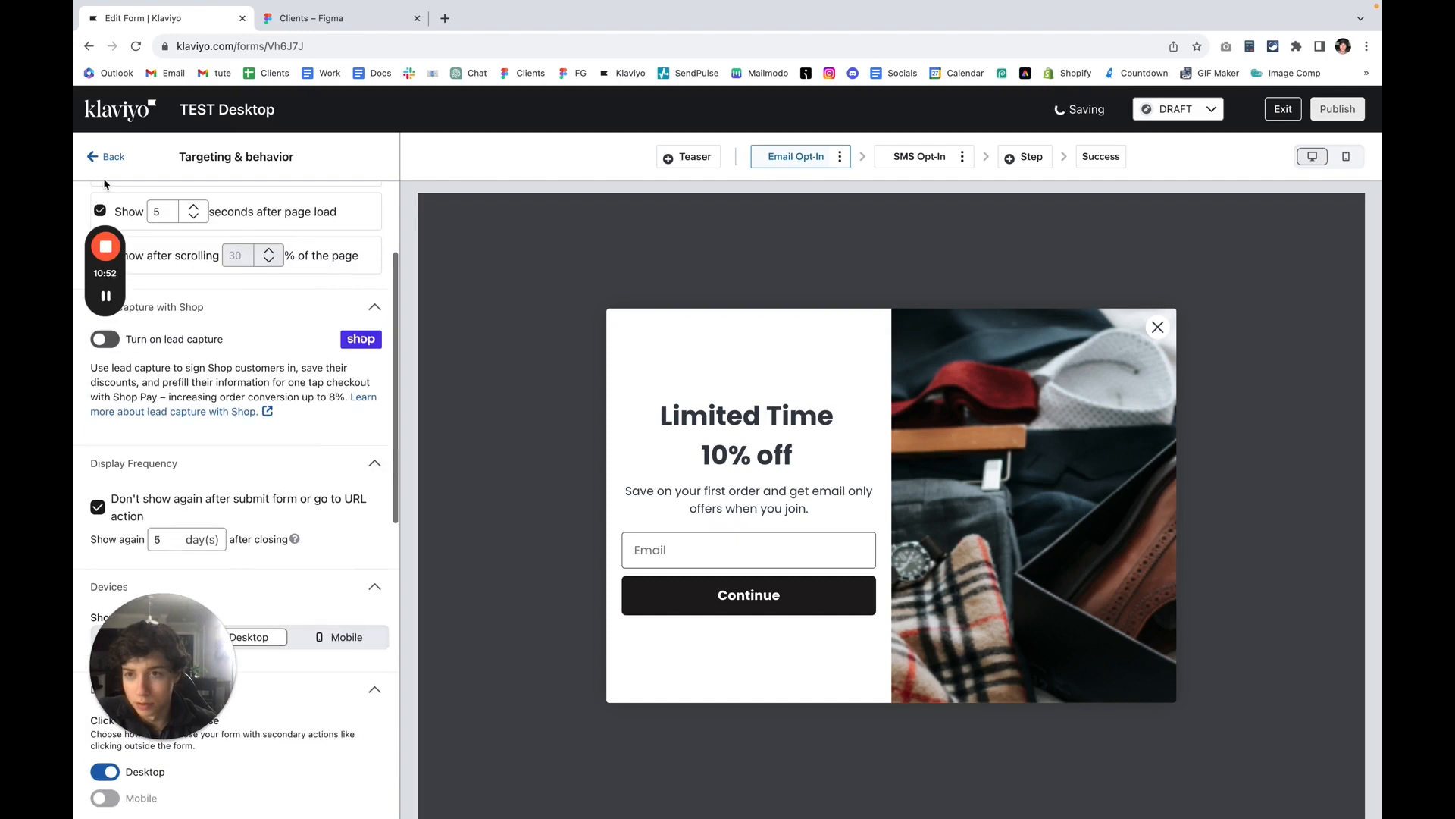
scroll(243, 353, up, 2)
click(110, 156)
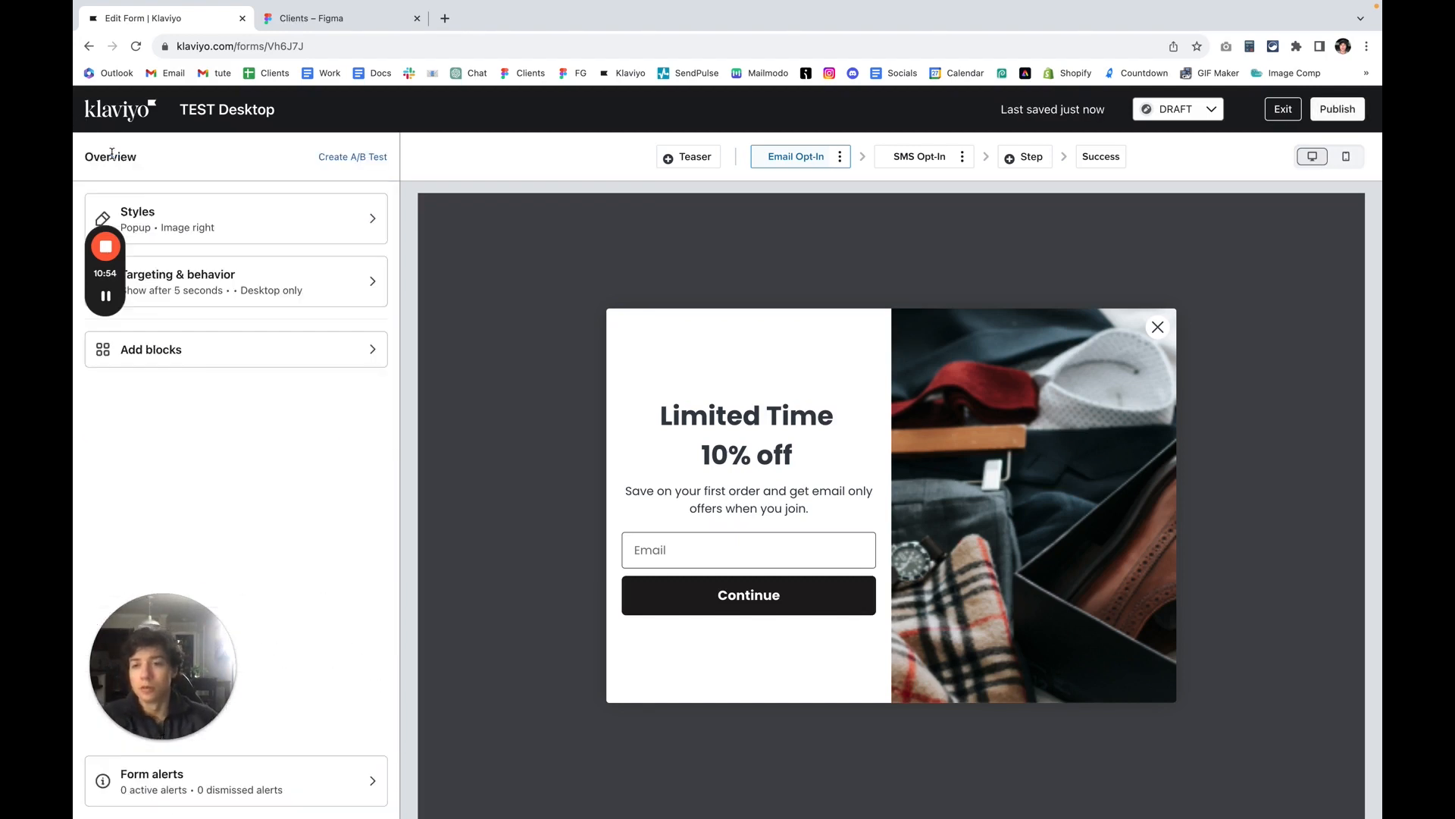
Step: Change the form's style to place the side image on the left
click(279, 237)
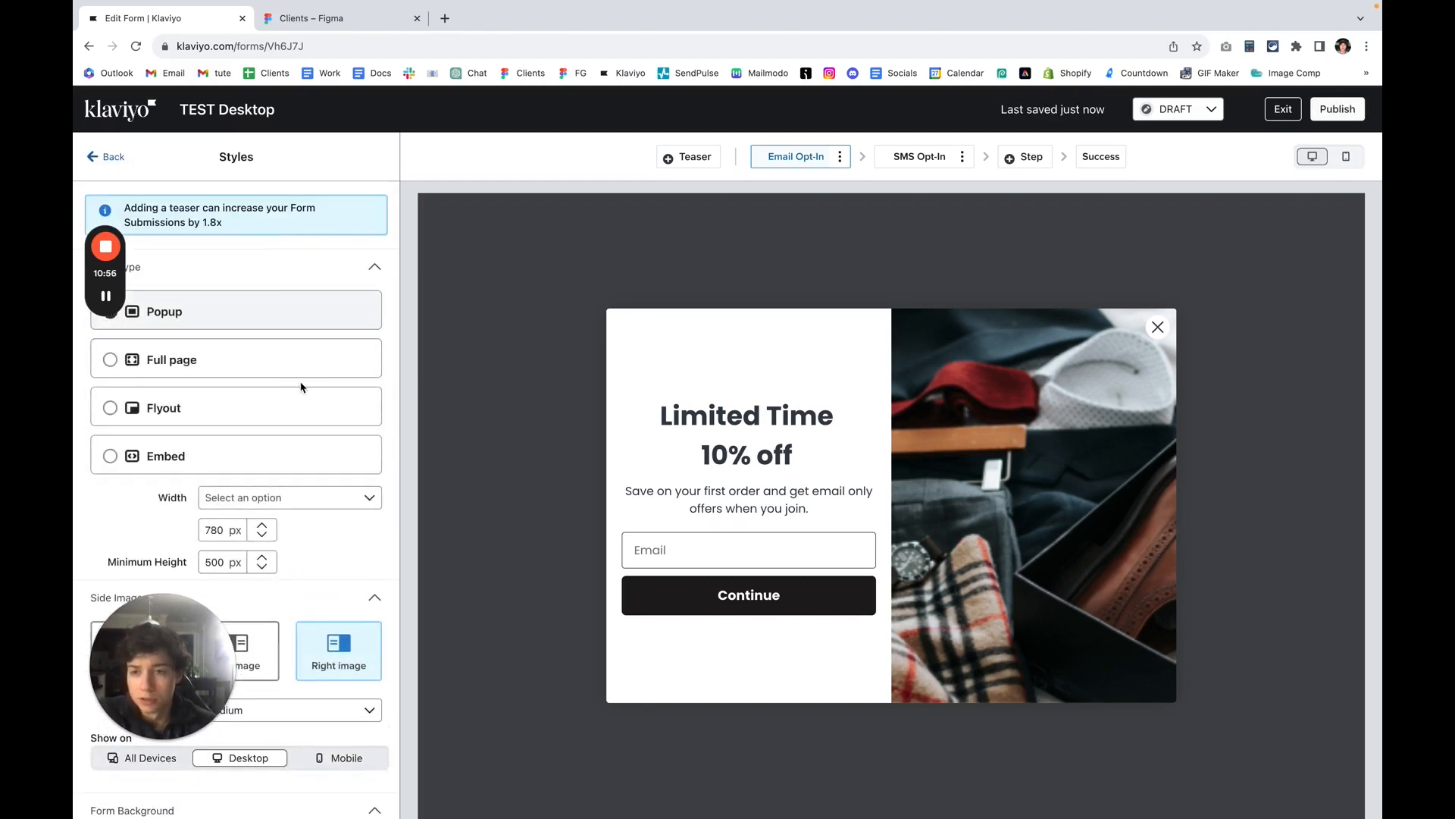
scroll(307, 406, down, 3)
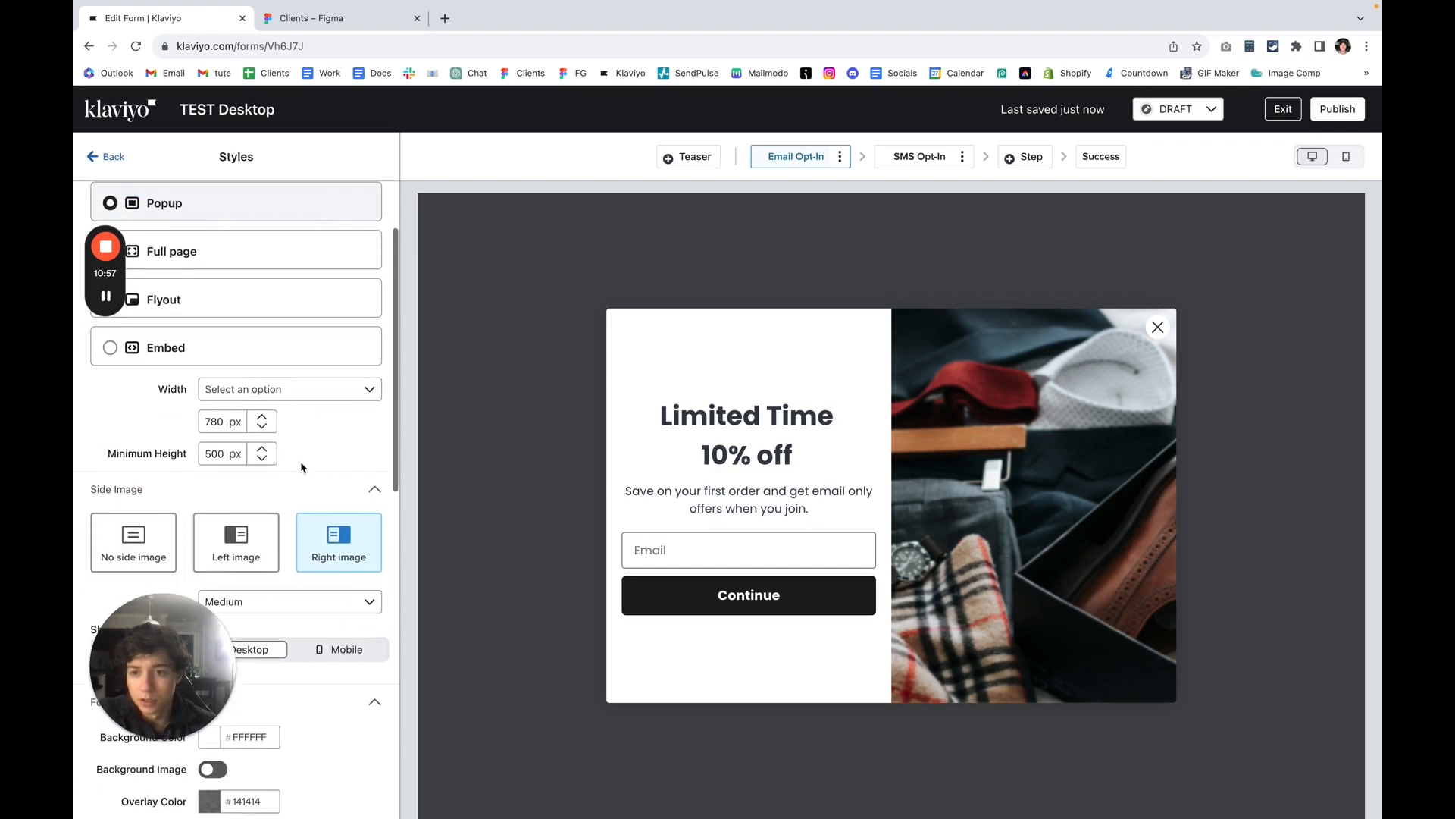
click(253, 533)
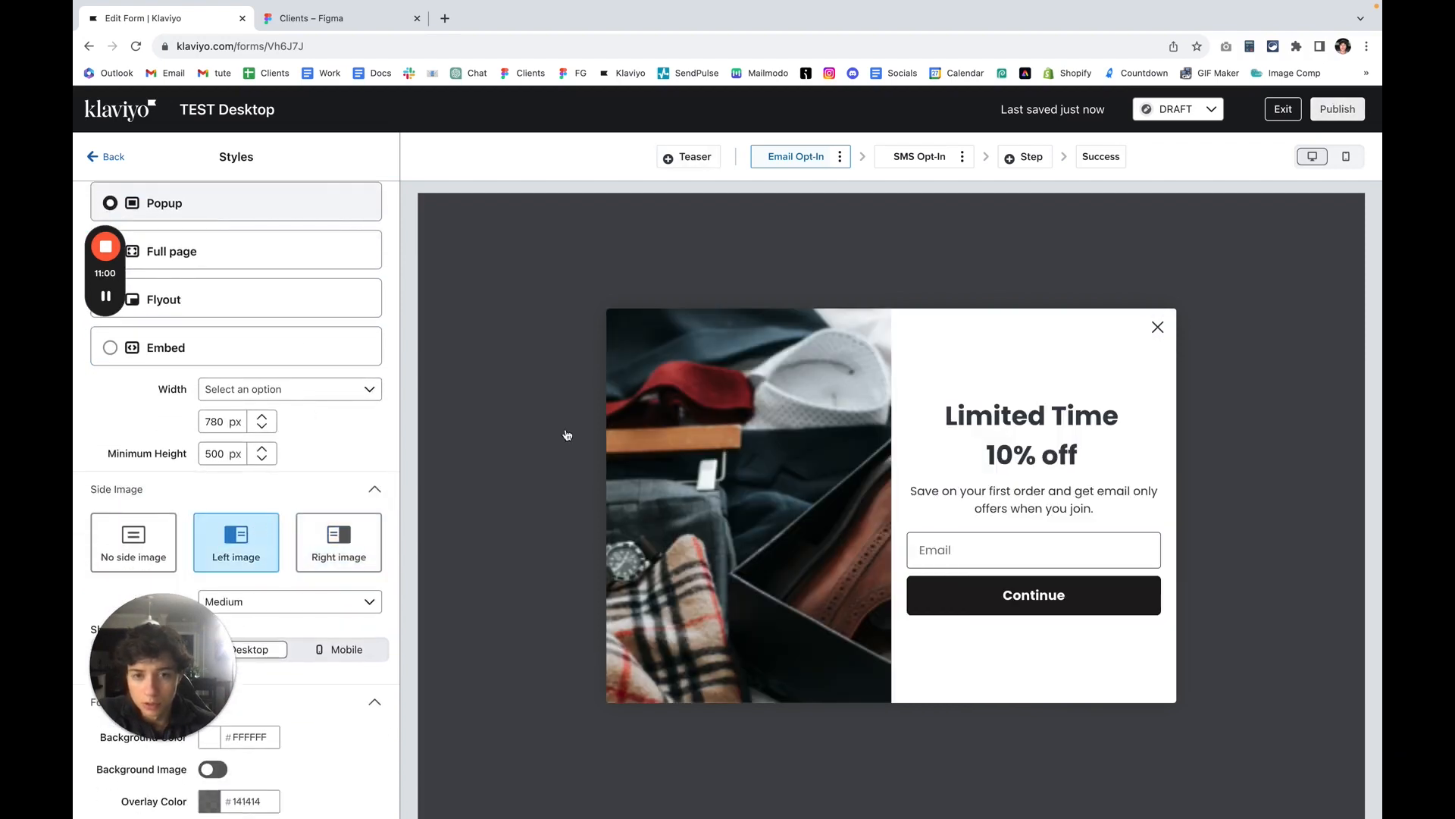
Step: Replace the "Limited Time" line of the email opt-in heading with UNLOCK
click(1065, 454)
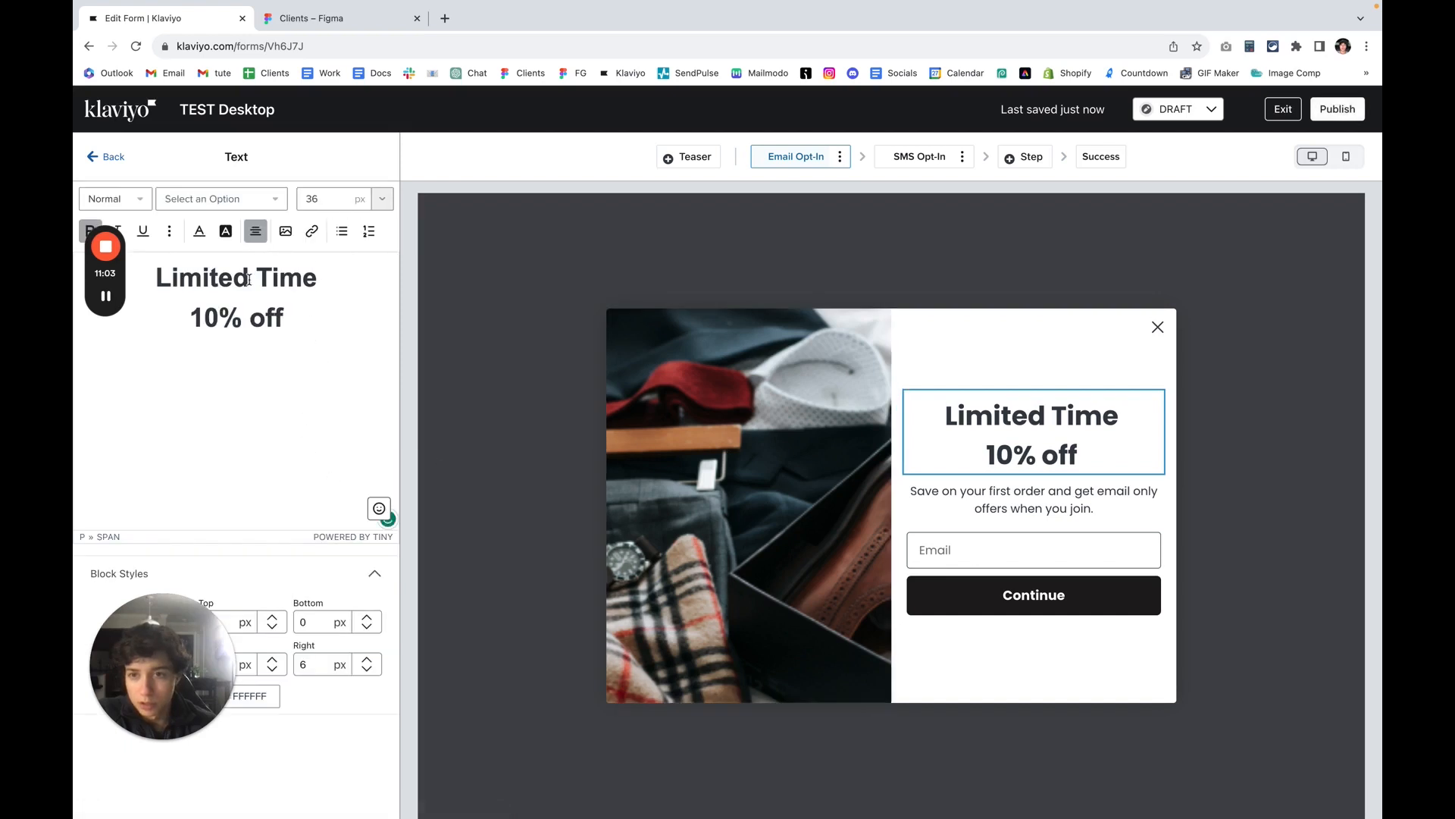
triple_click(248, 279)
click(251, 283)
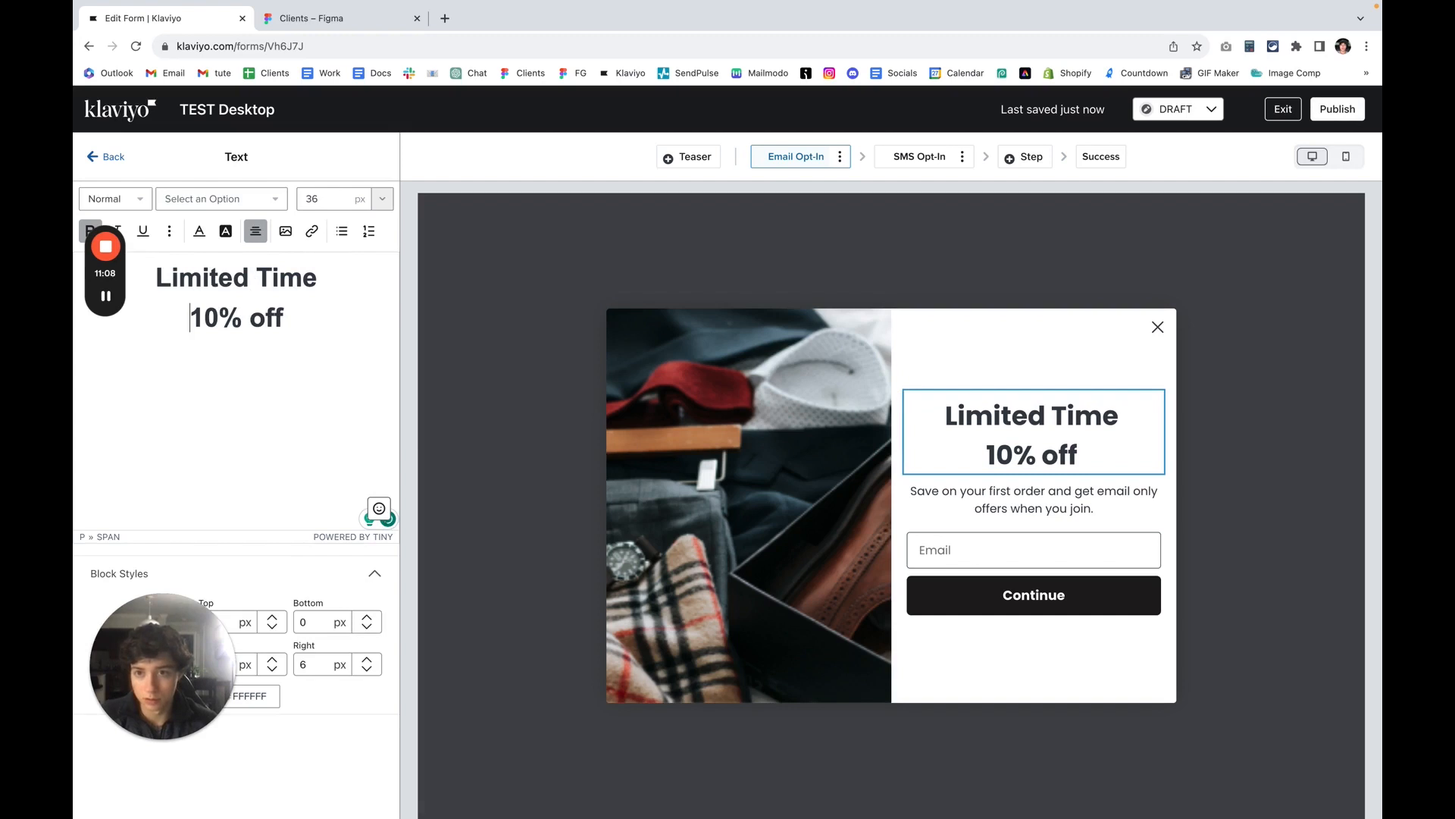
key(BackSpace)
key(BackSpace)
key(BackSpace)
key(BackSpace)
key(BackSpace)
key(BackSpace)
key(BackSpace)
key(BackSpace)
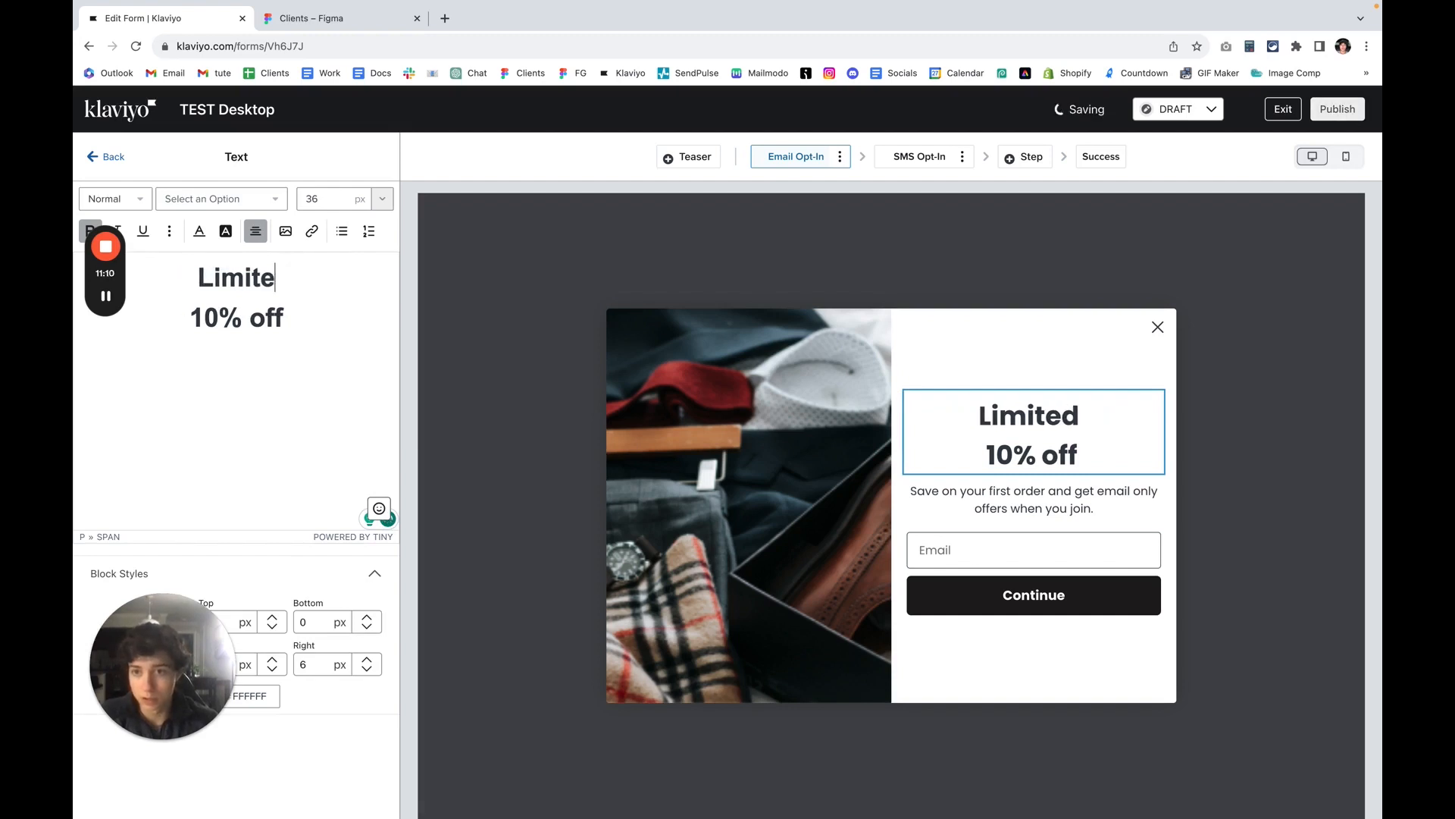
key(BackSpace)
key(BackSpace)
key(BackSpace)
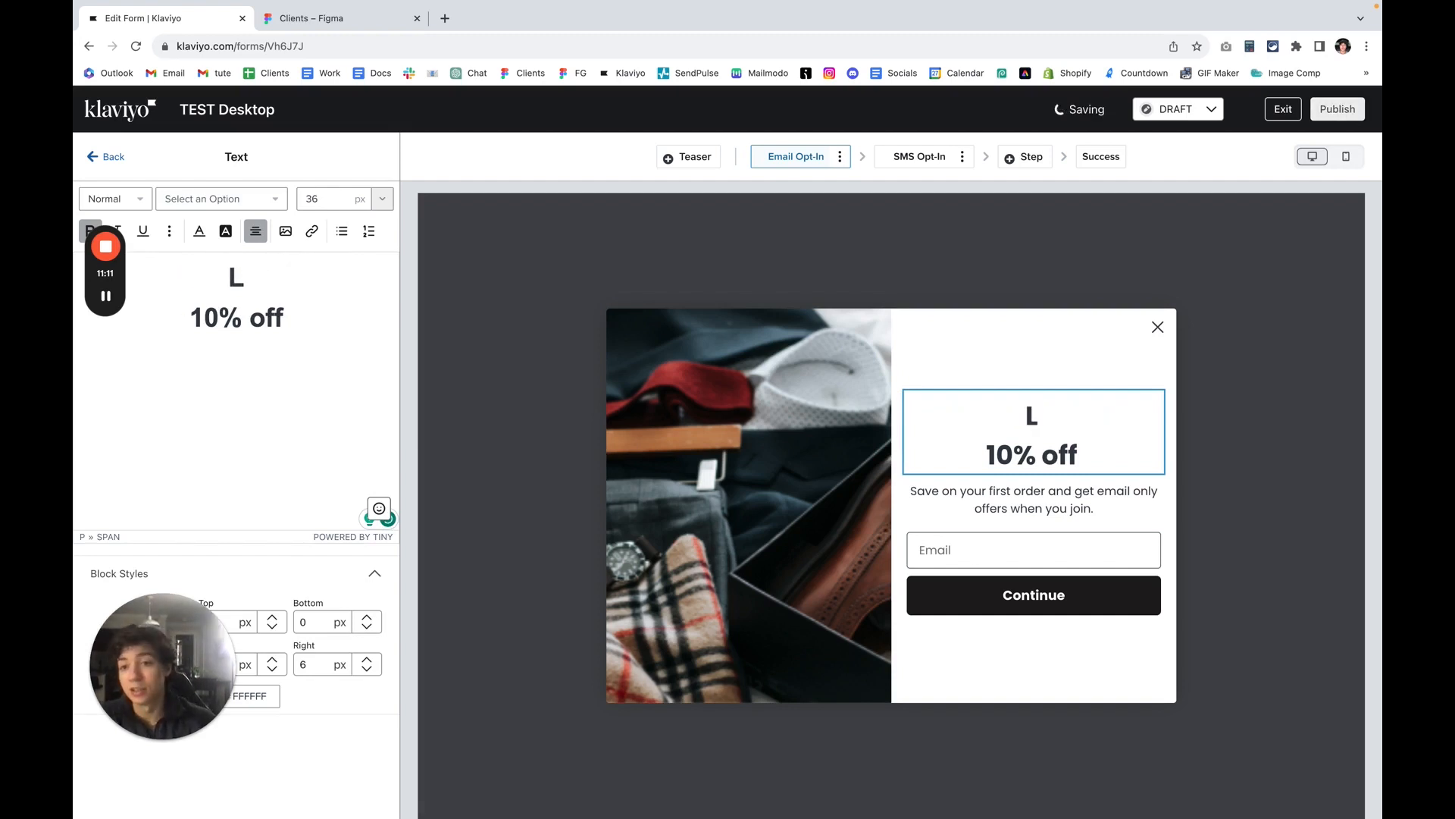
text(UNLOCK)
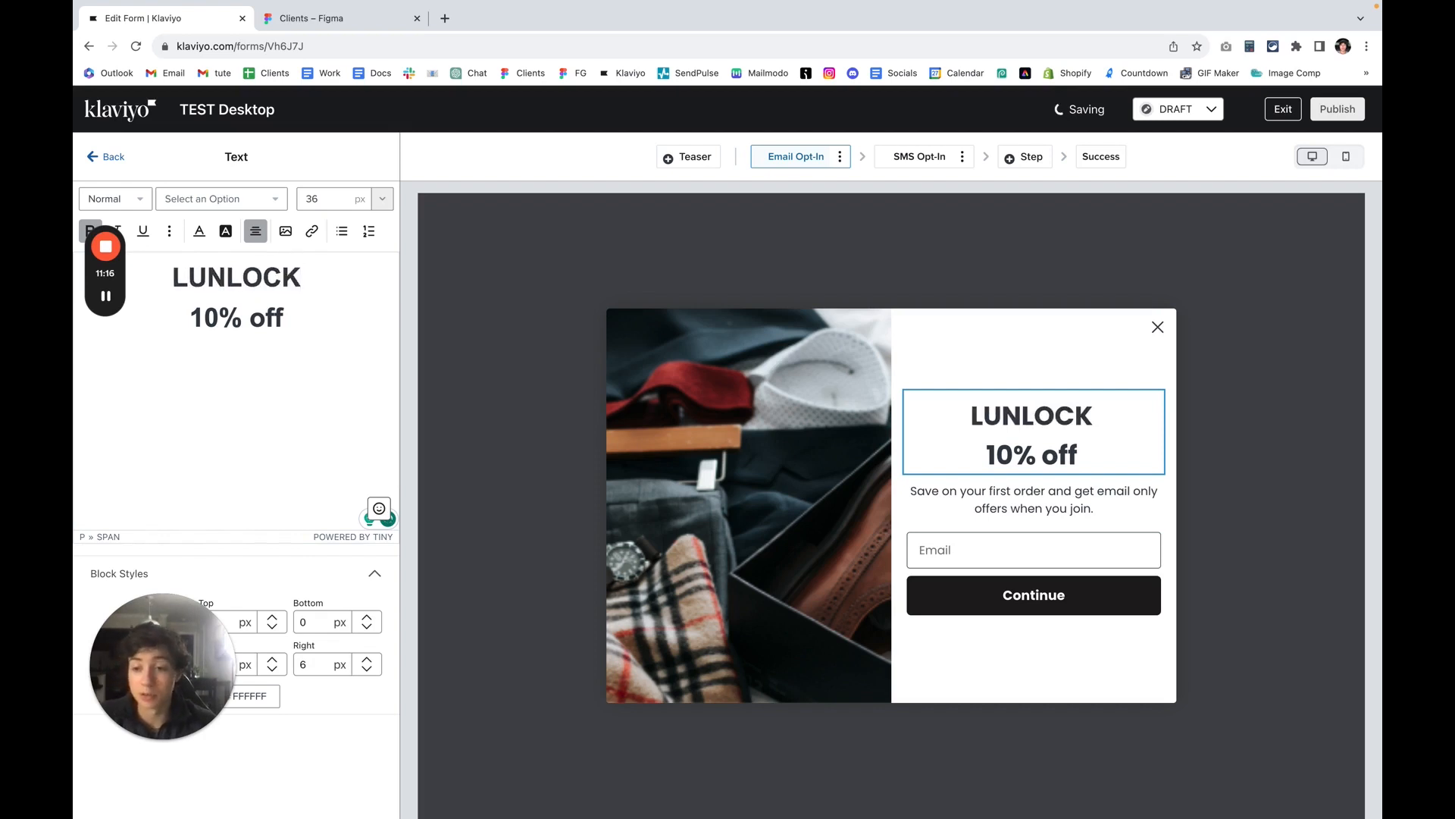
key(Left)
key(Left)
key(Left)
key(Left)
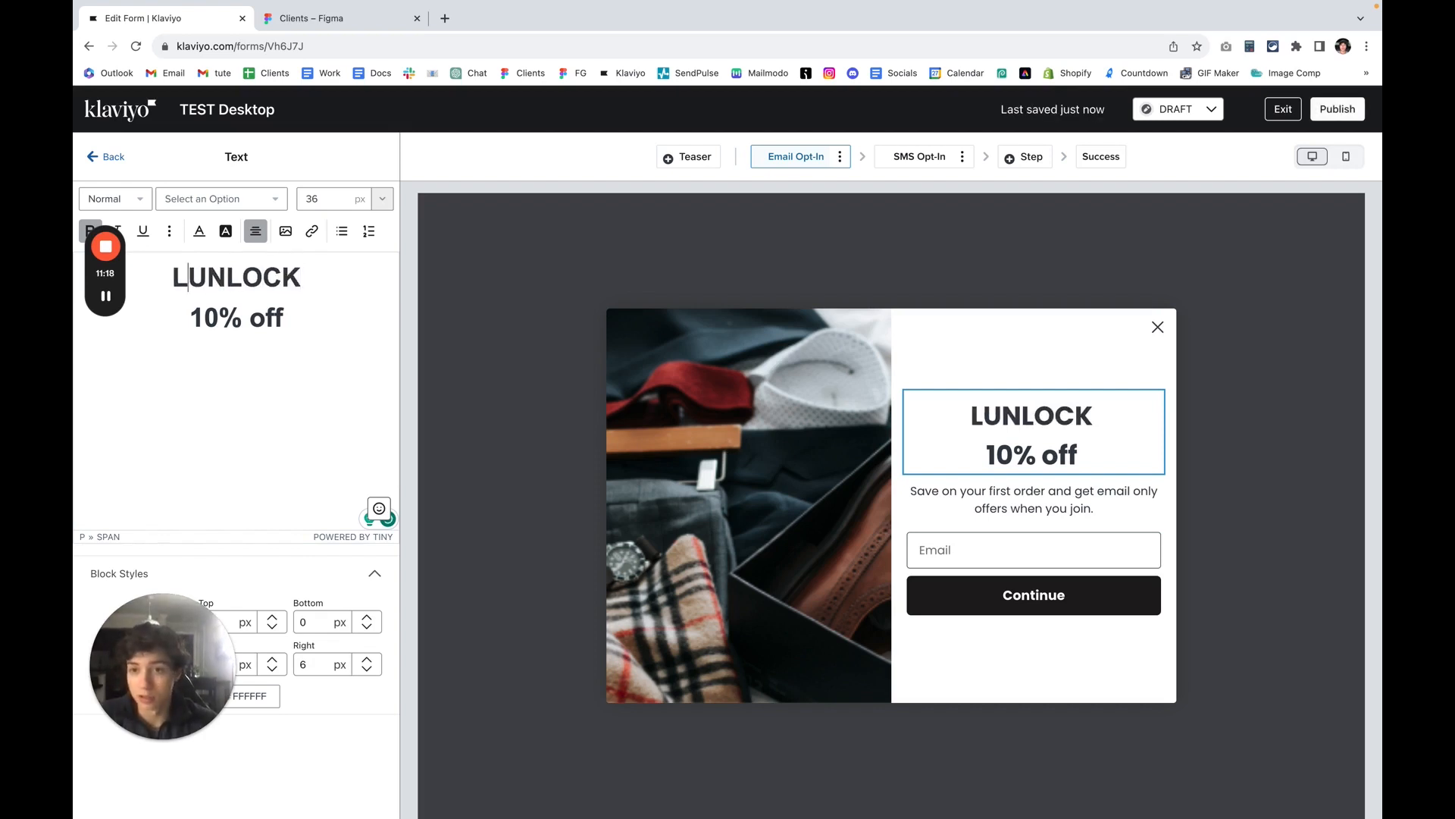
key(BackSpace)
key(Right)
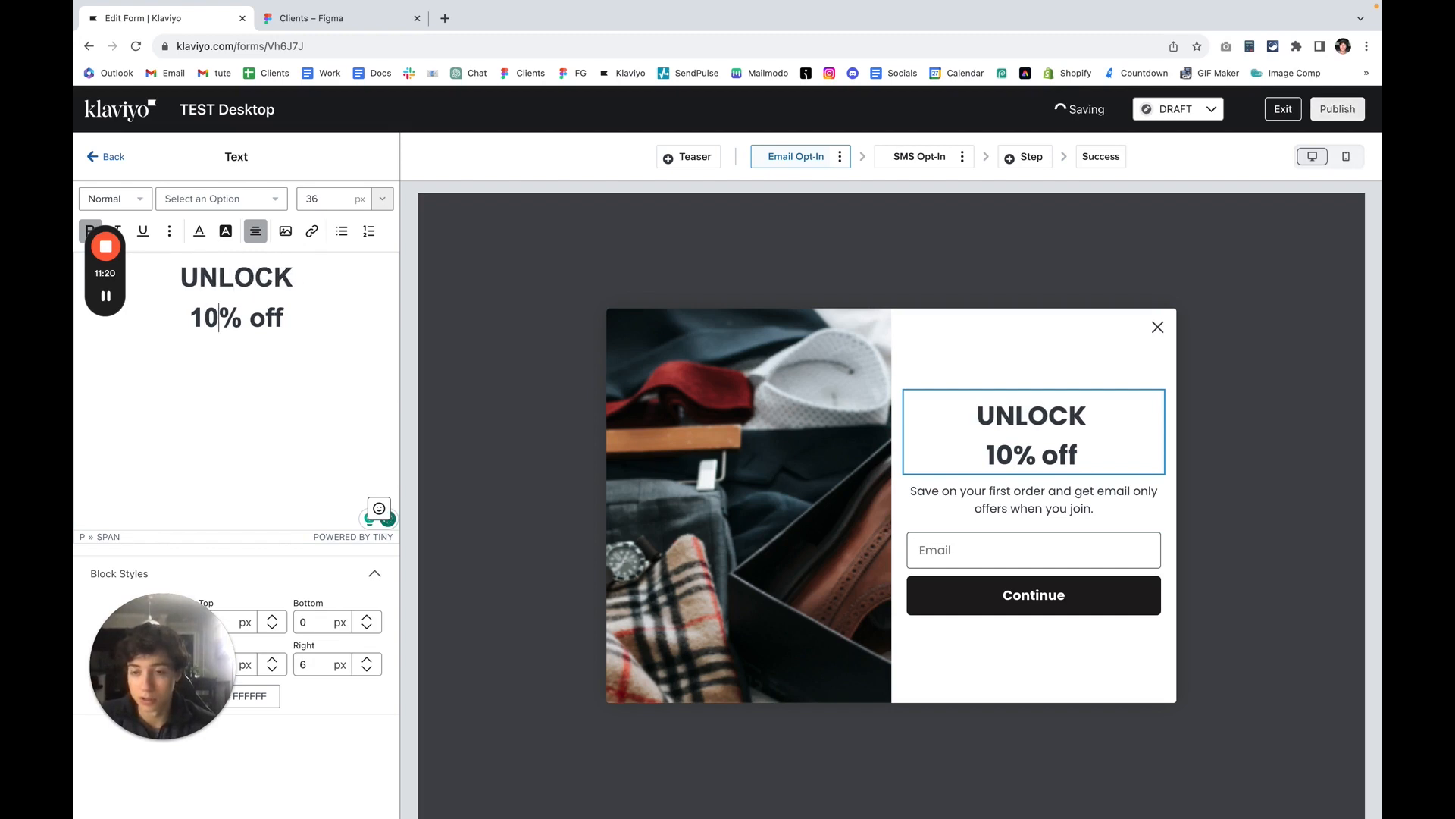
Step: Change the second heading line to read 10% OFF in capitals
key(BackSpace)
key(BackSpace)
key(BackSpace)
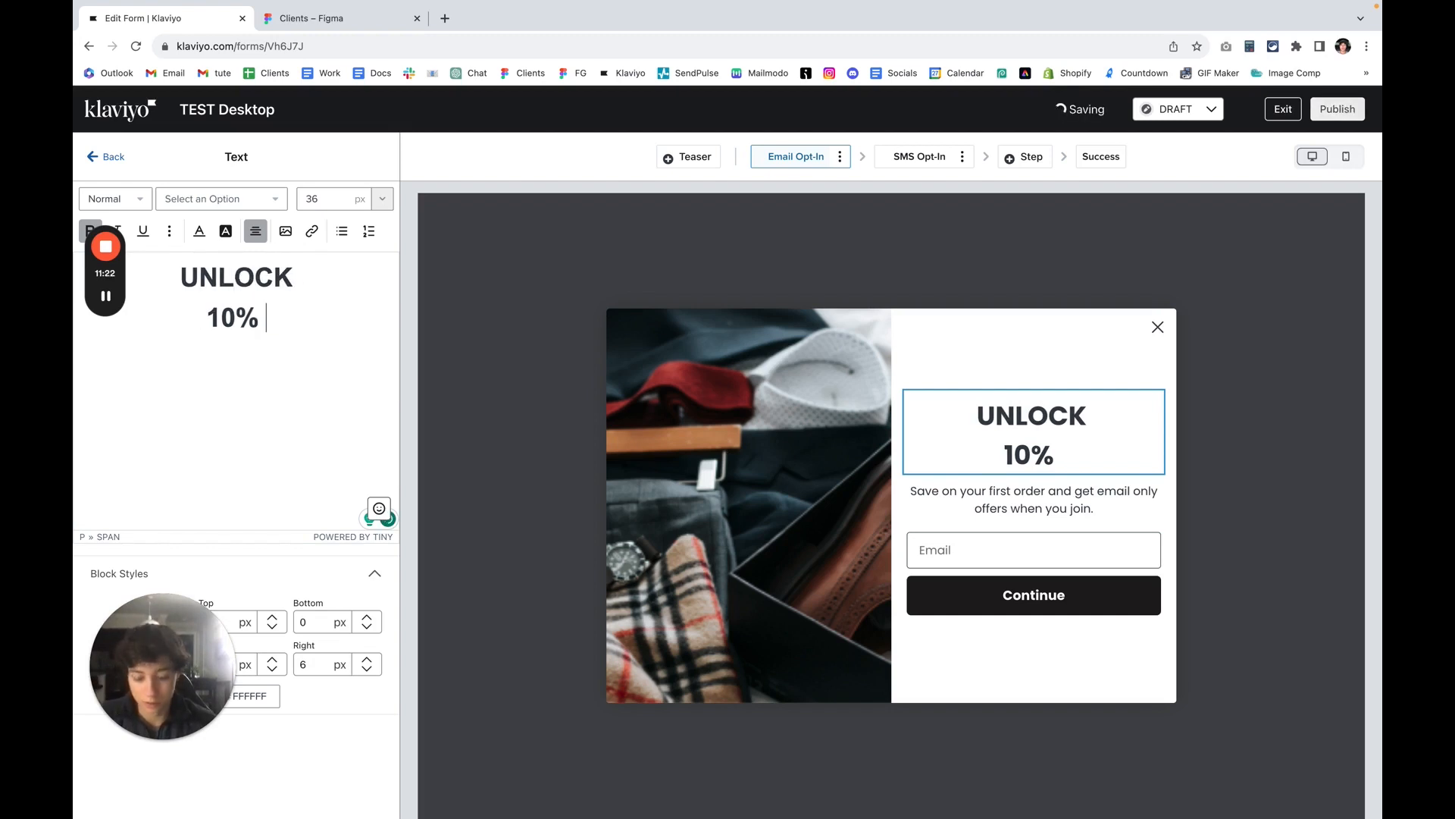
text(OFF)
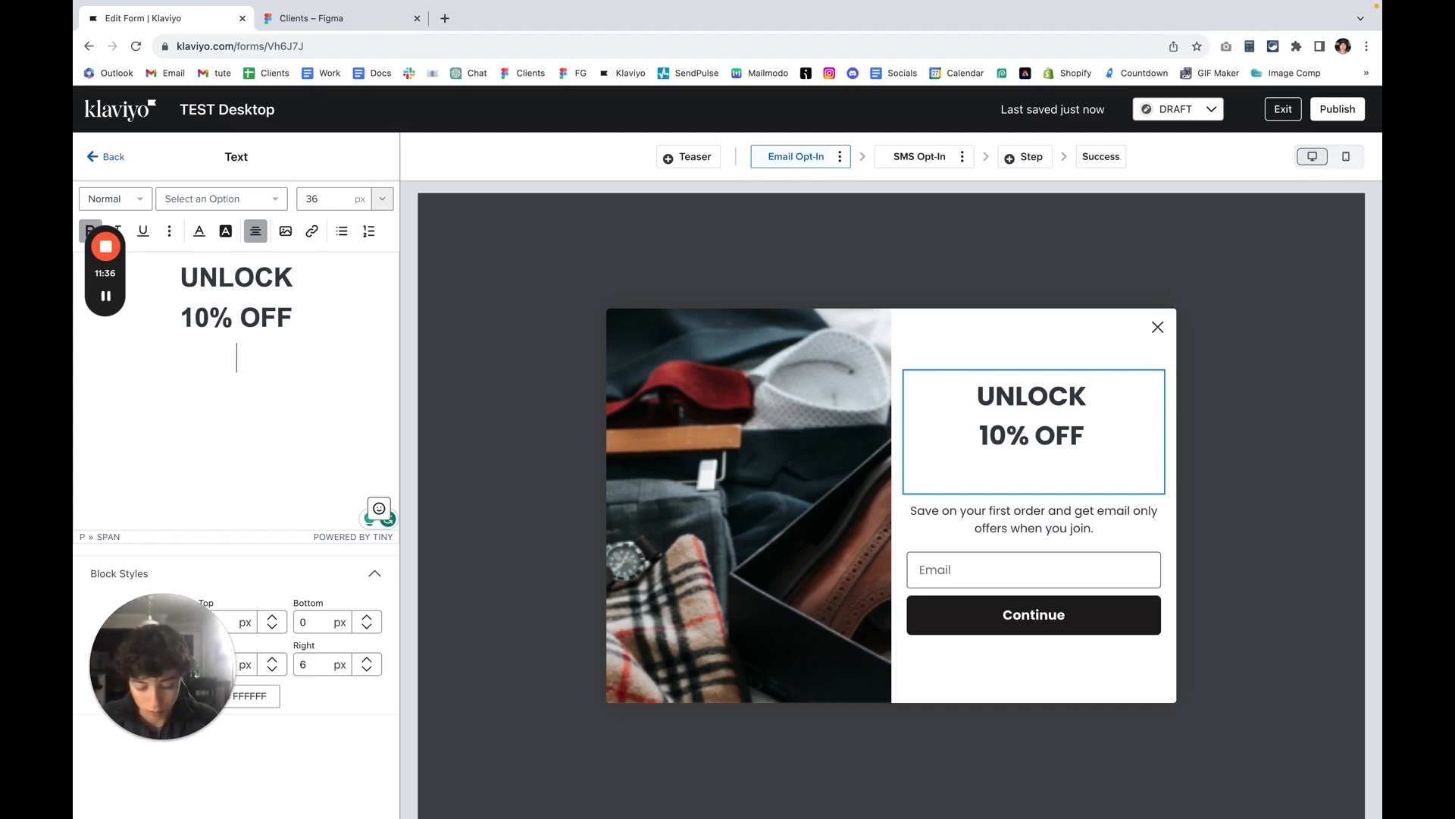
Step: Add YOUR ORDER as the third line of the email opt-in heading and set the 10% OFF line's font size to 75 px
text(YOUR ORDER)
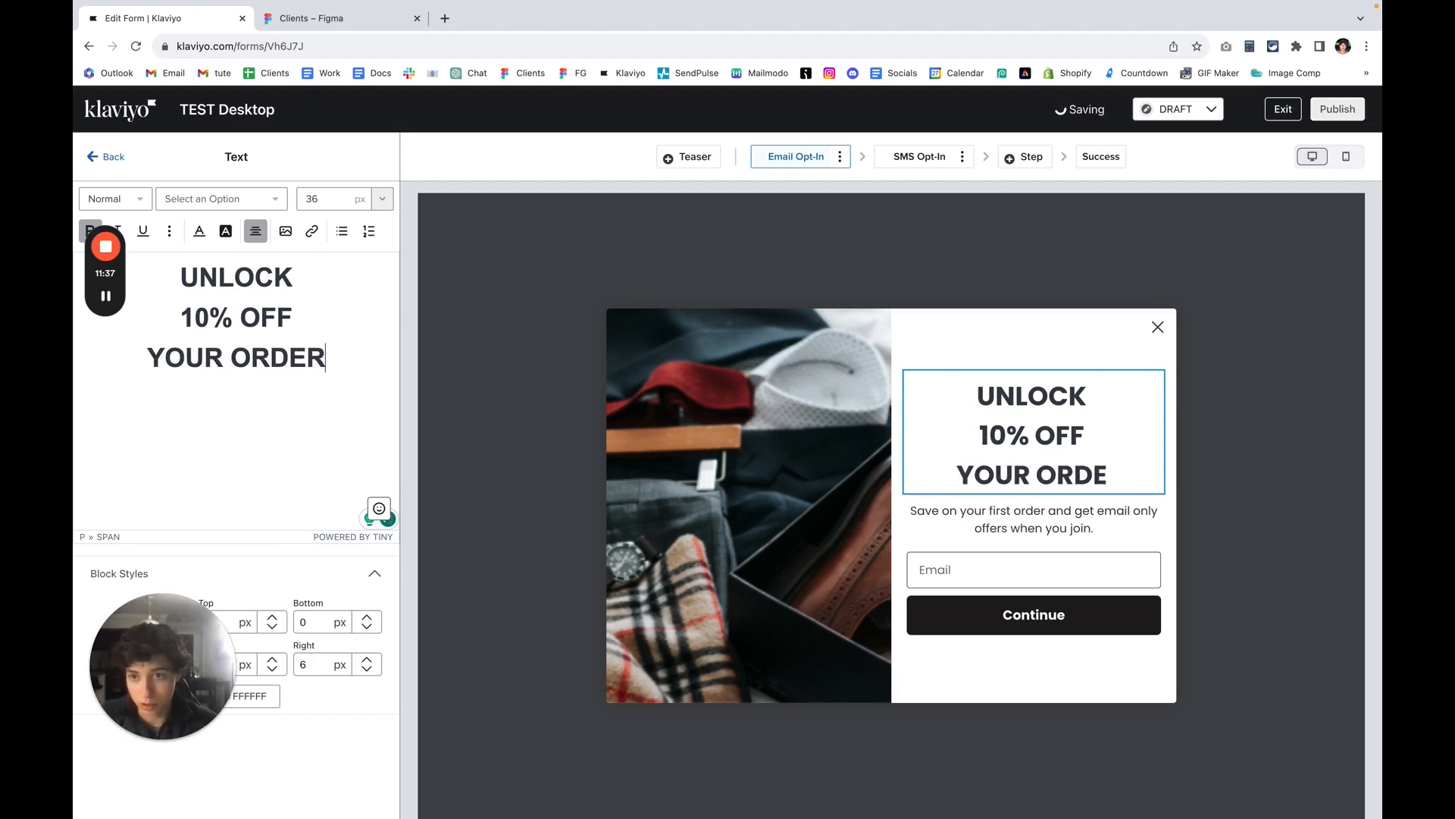
triple_click(235, 315)
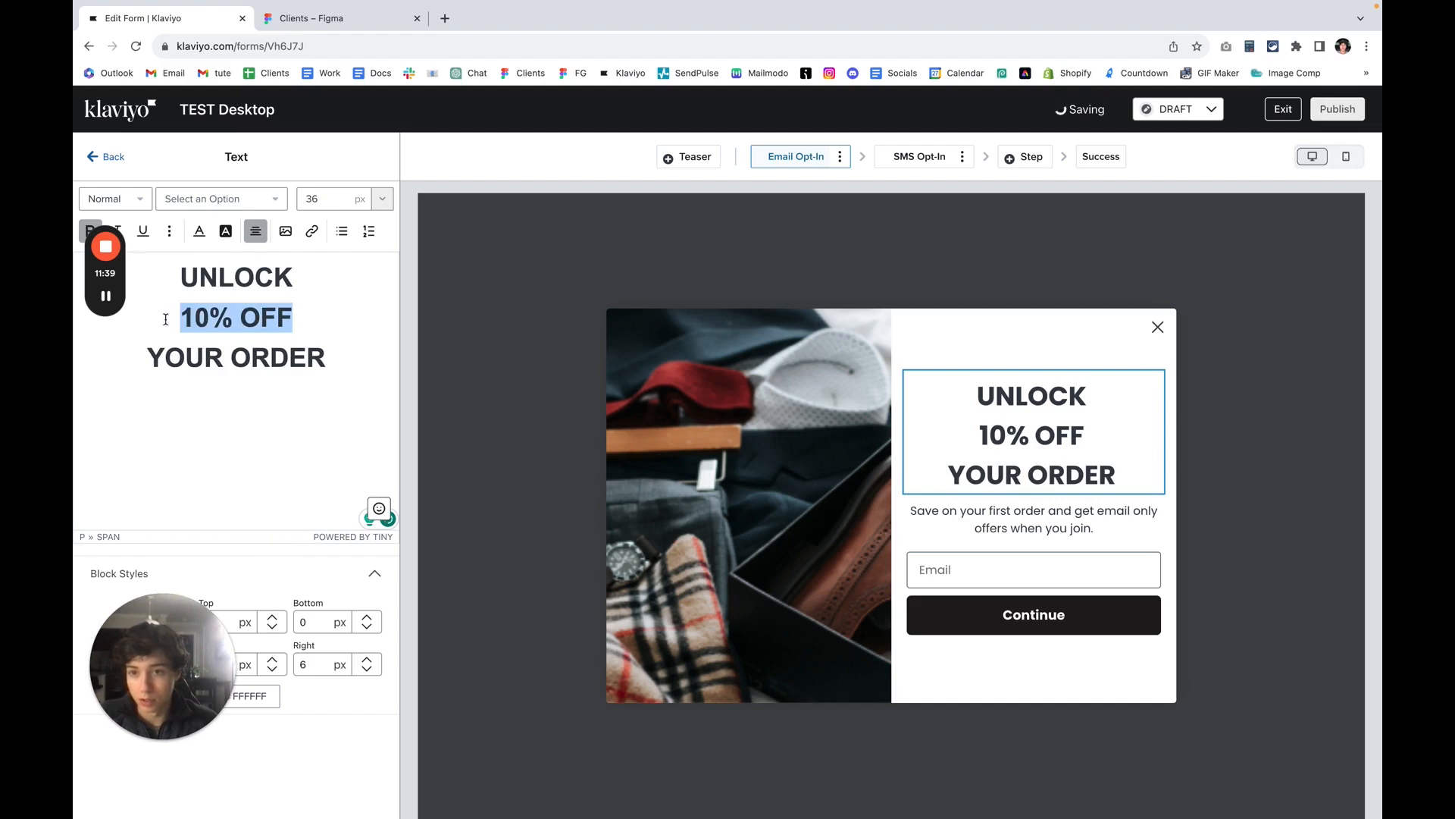
click(331, 201)
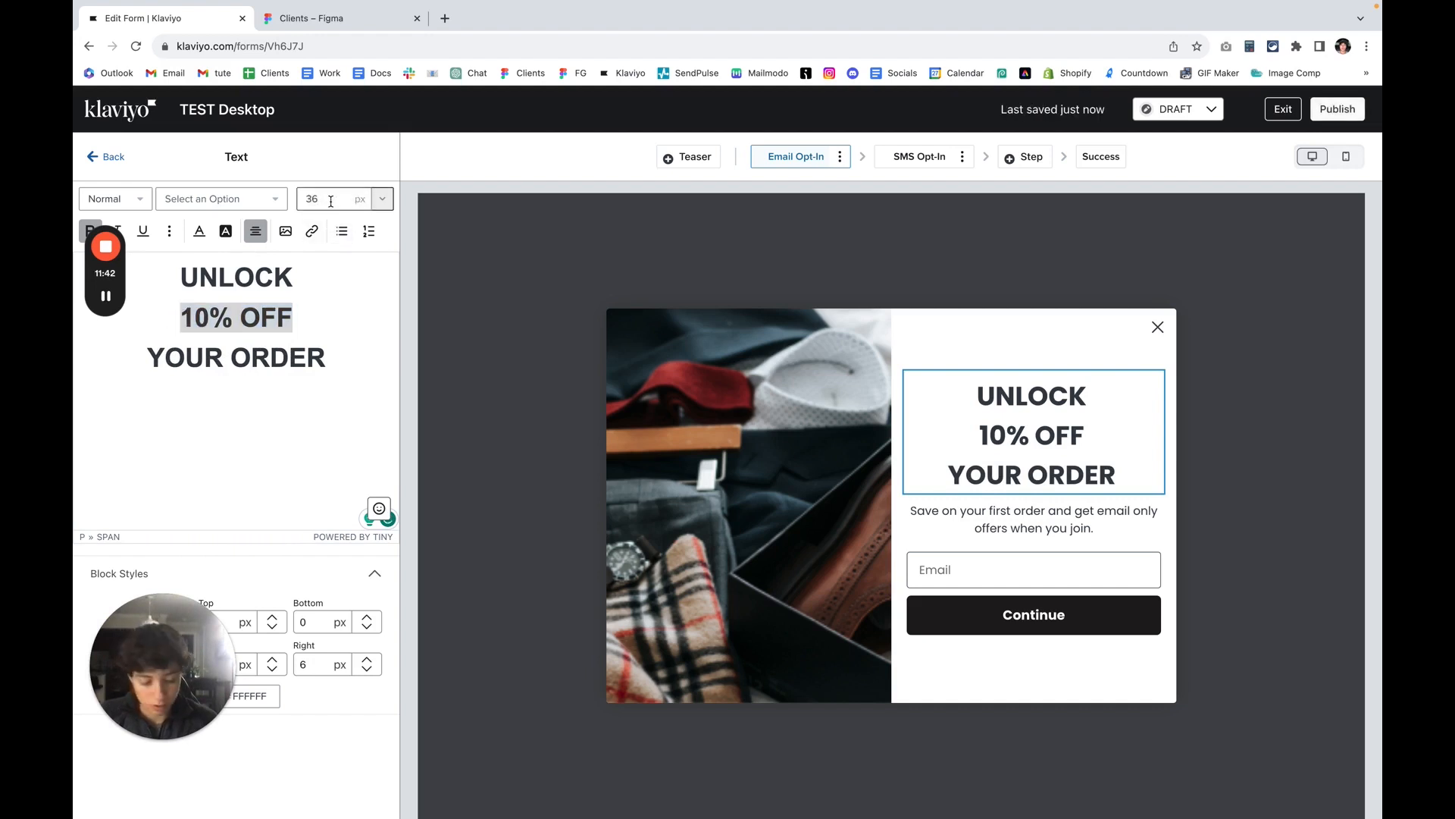
key(BackSpace)
key(BackSpace)
text(75)
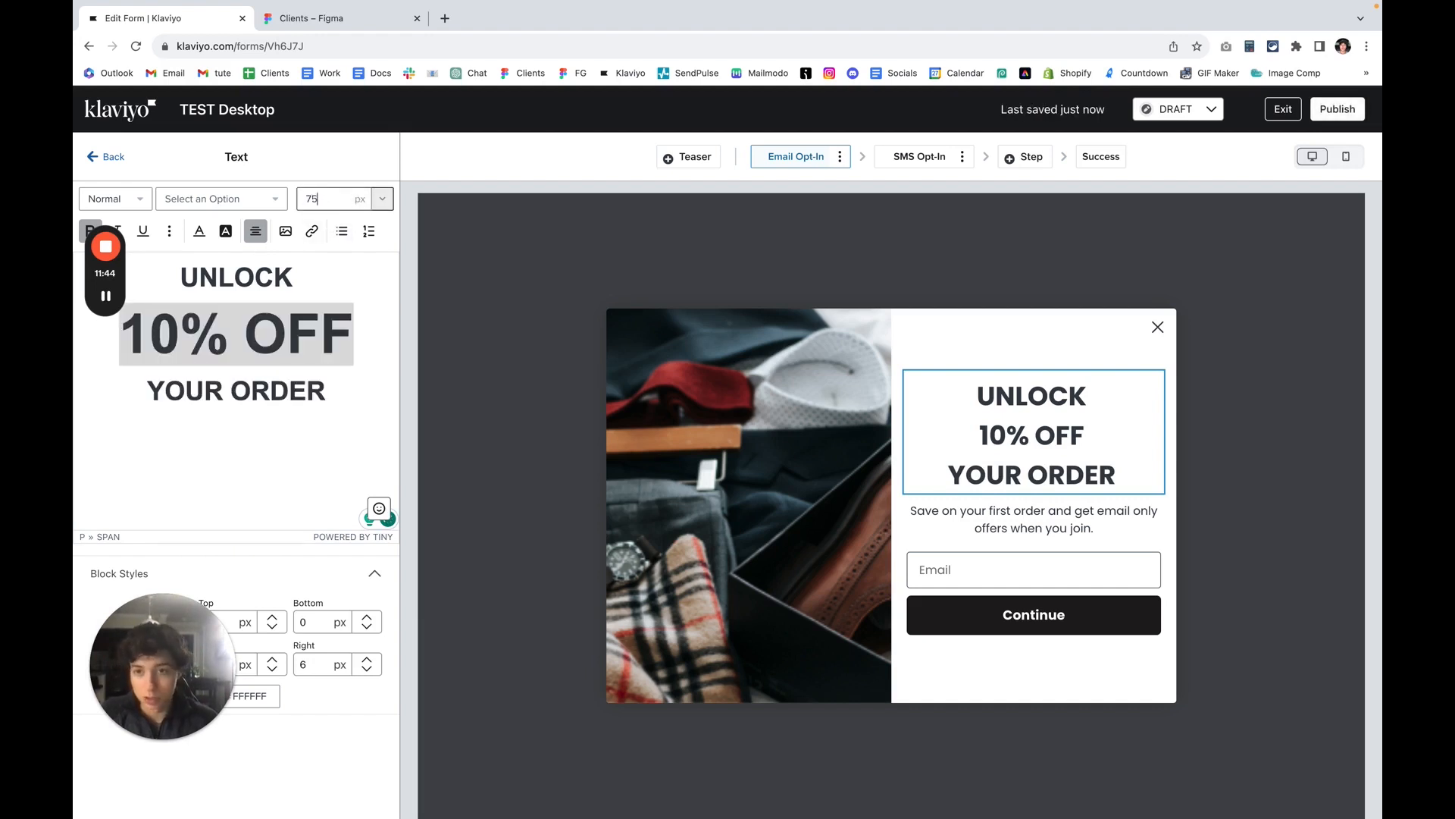
Step: Change the text color of all three email opt-in heading lines to black
click(338, 389)
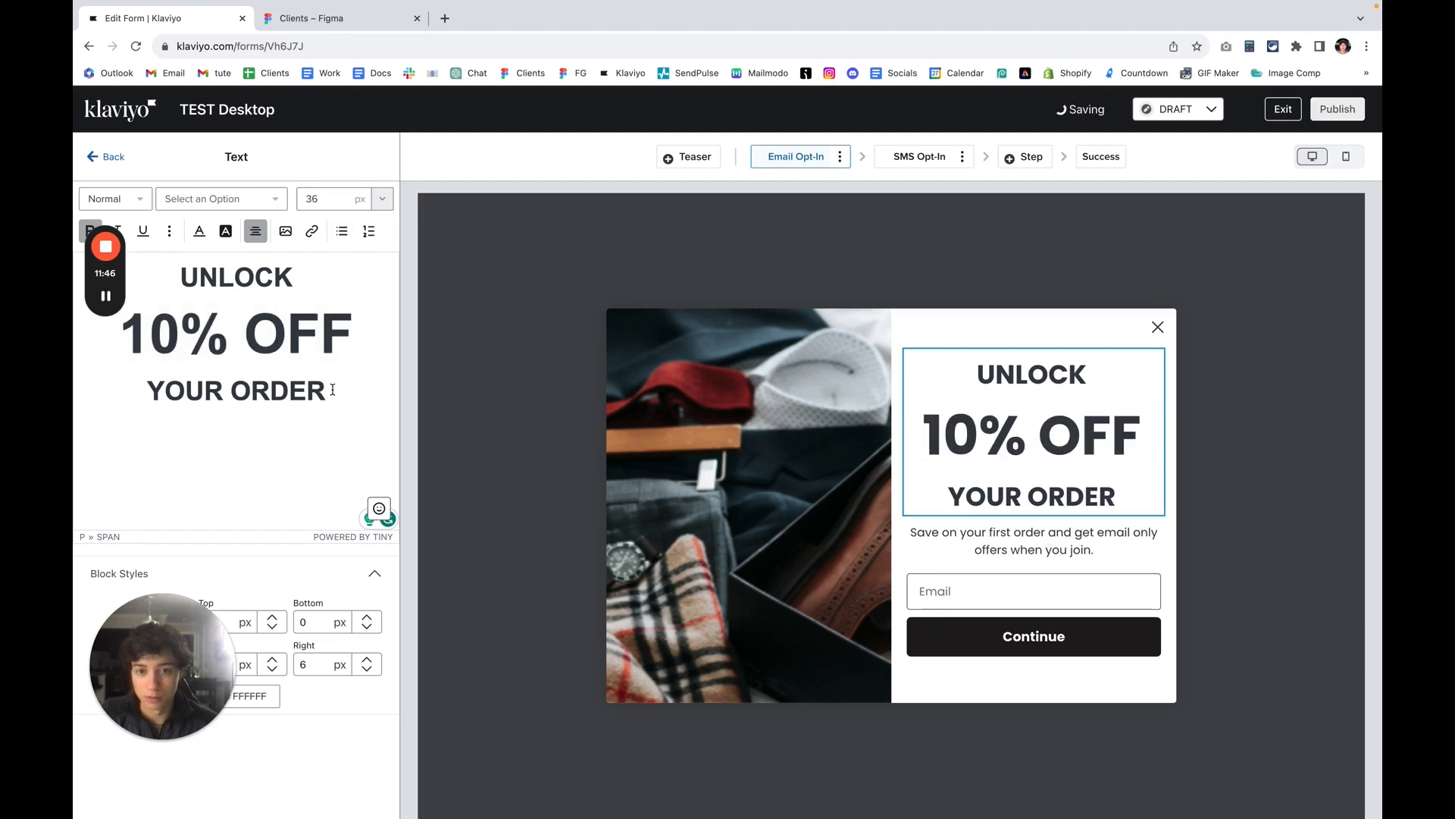
drag(339, 394, 185, 268)
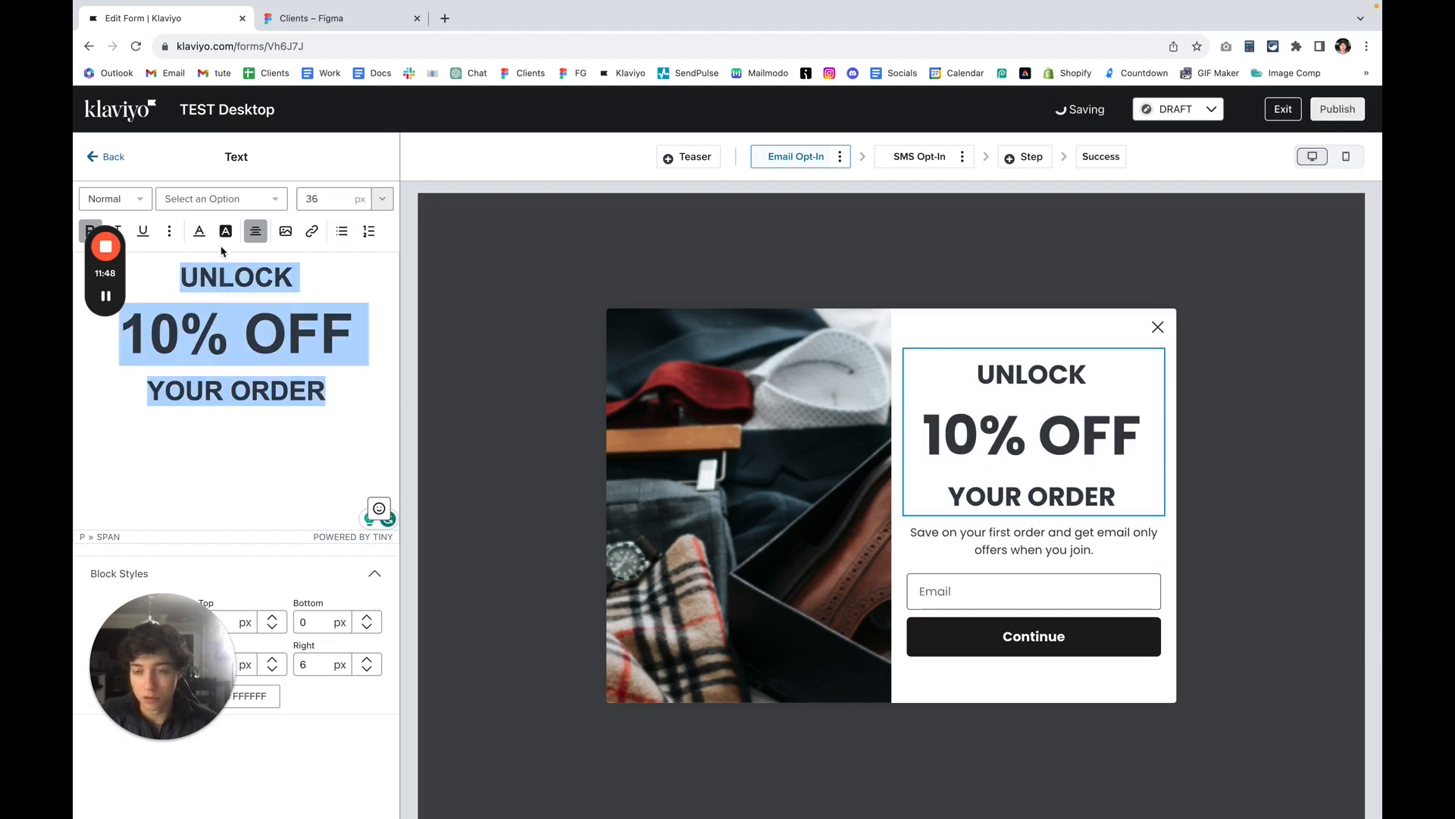
click(199, 231)
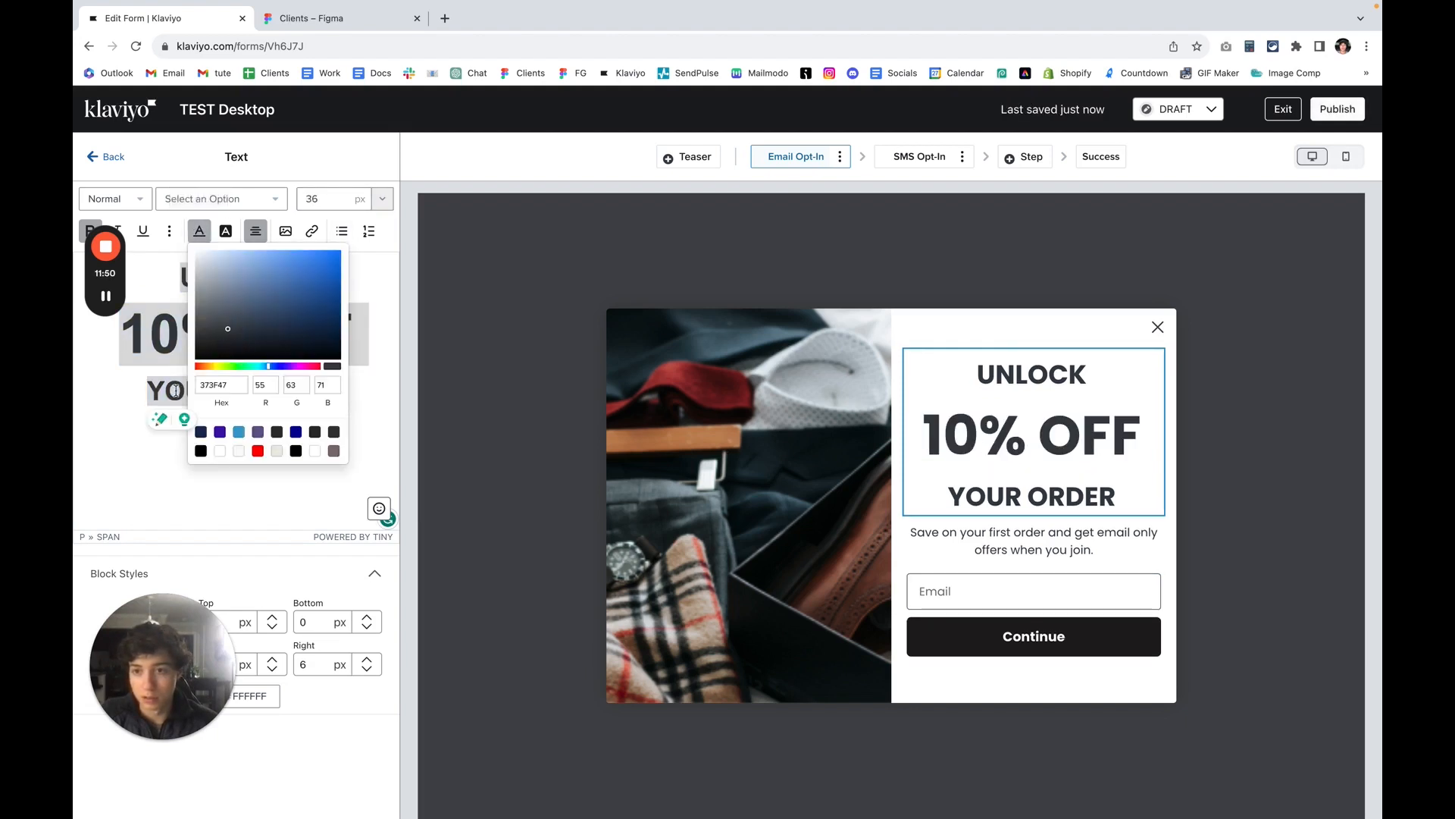
drag(228, 328, 176, 390)
click(159, 354)
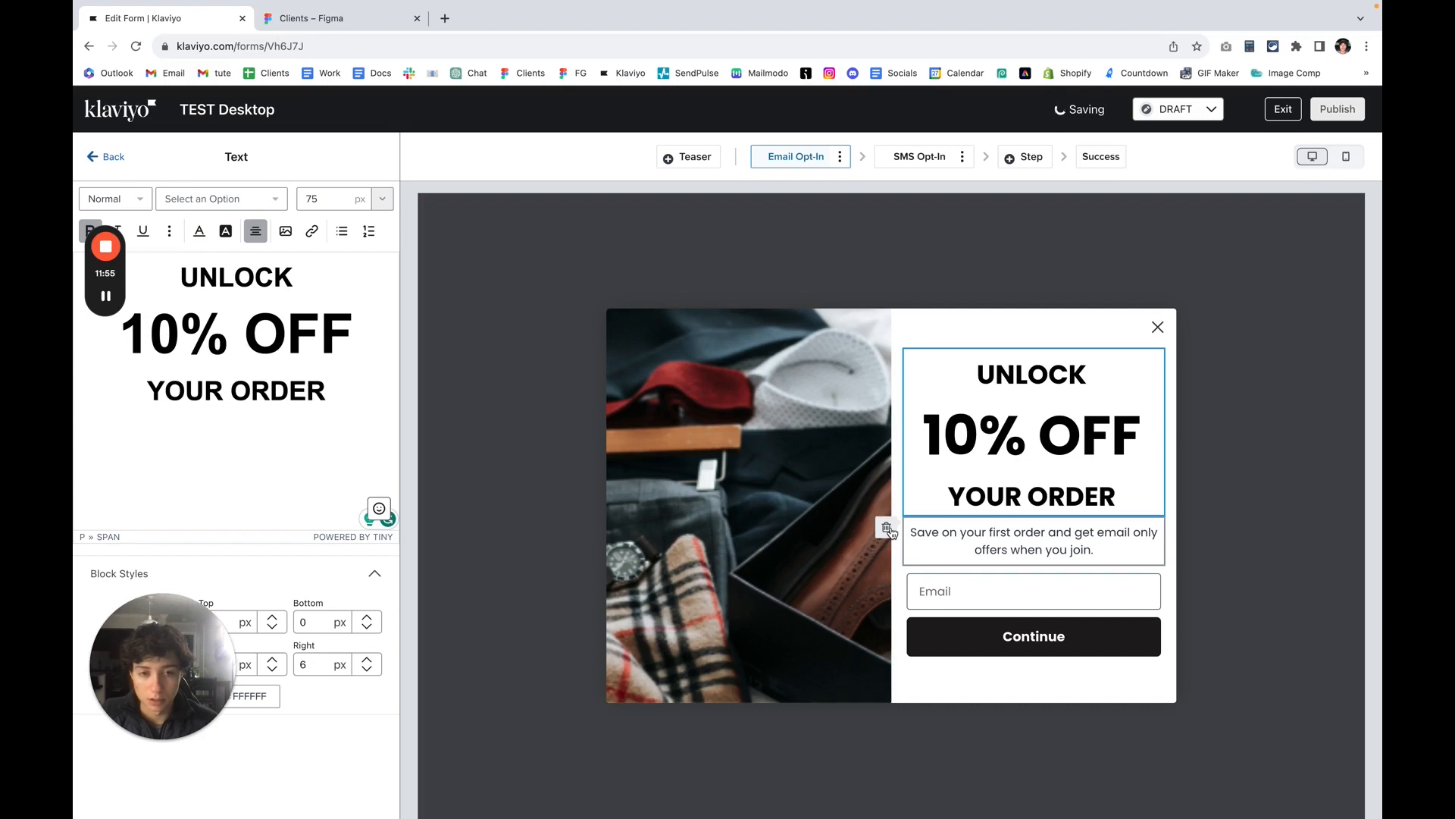
Step: Delete the "Save on your first order" text block from the email opt-in step
click(888, 529)
click(889, 529)
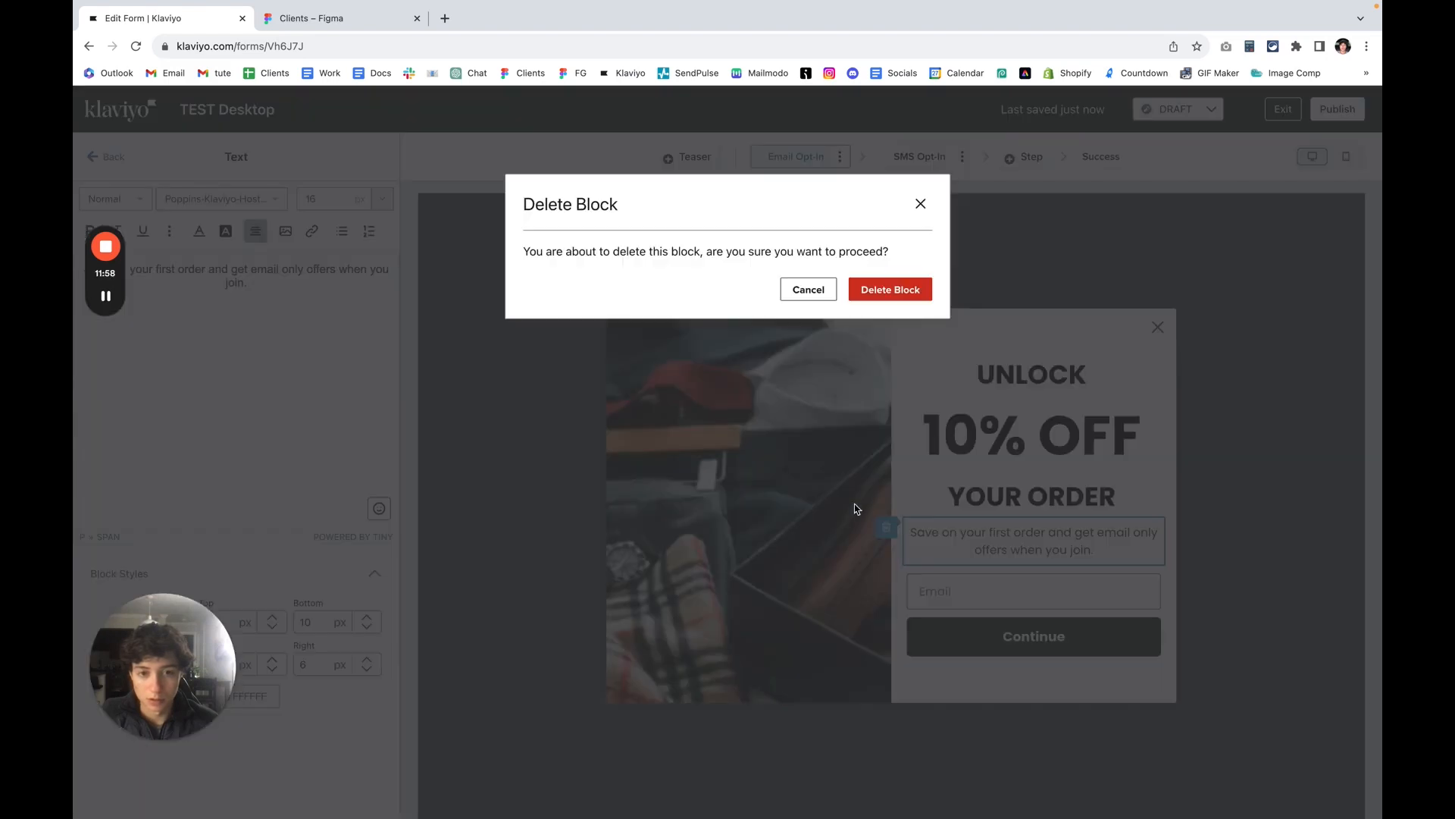
click(915, 298)
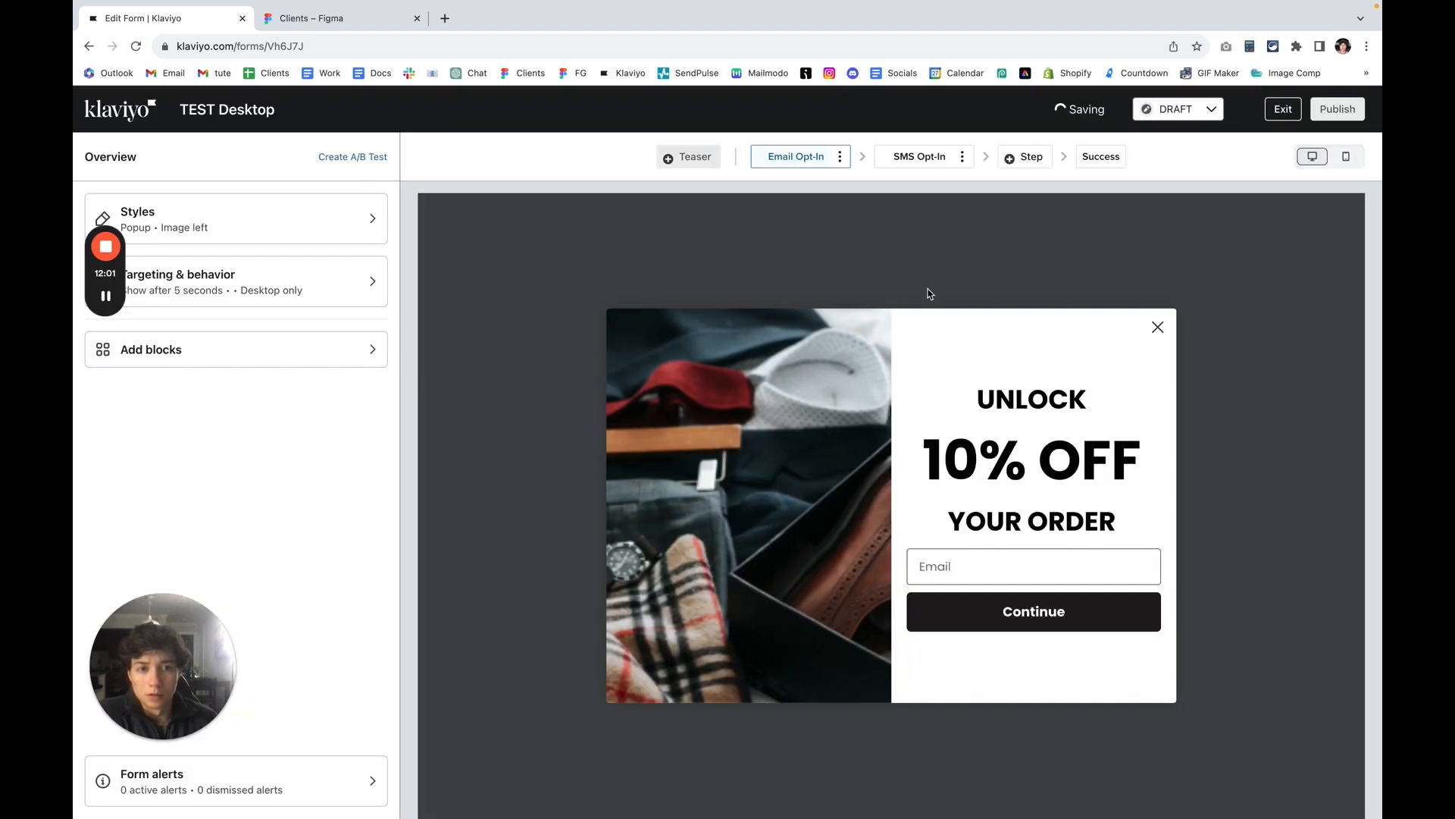
Step: Delete the "Enter your number to get SMS-only deals" text block from the SMS opt-in step
click(917, 156)
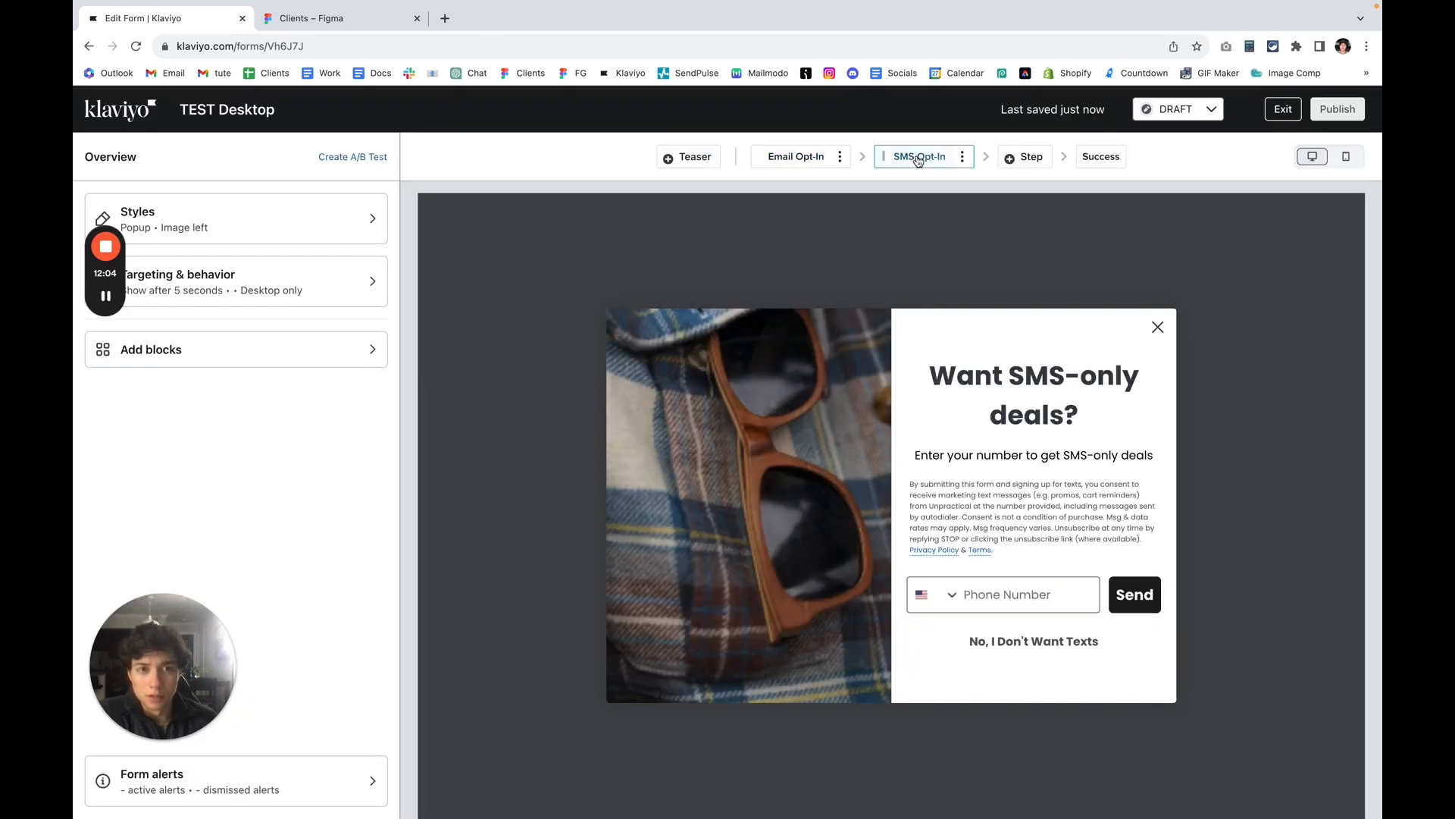
click(1076, 436)
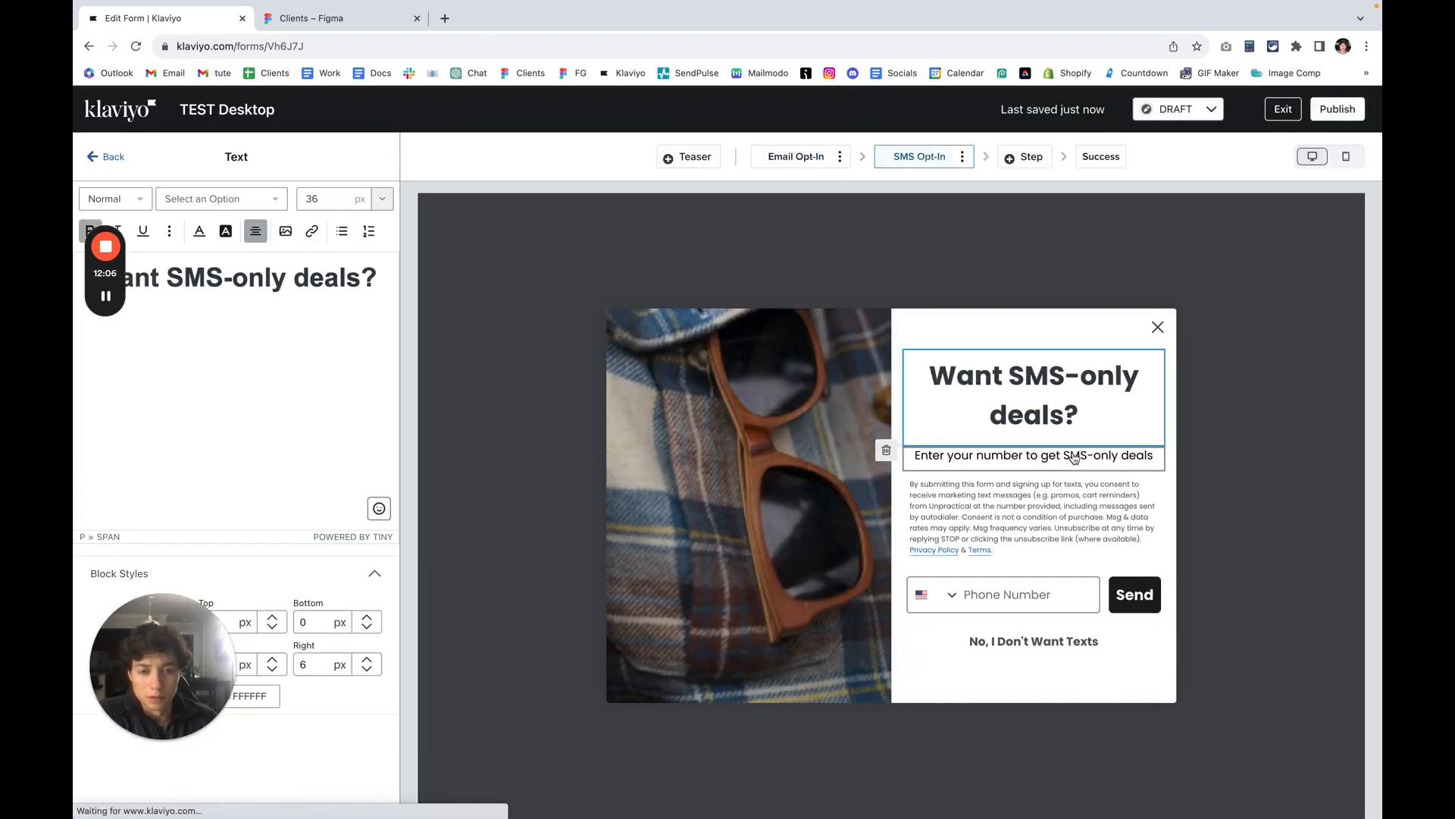
click(902, 463)
click(892, 450)
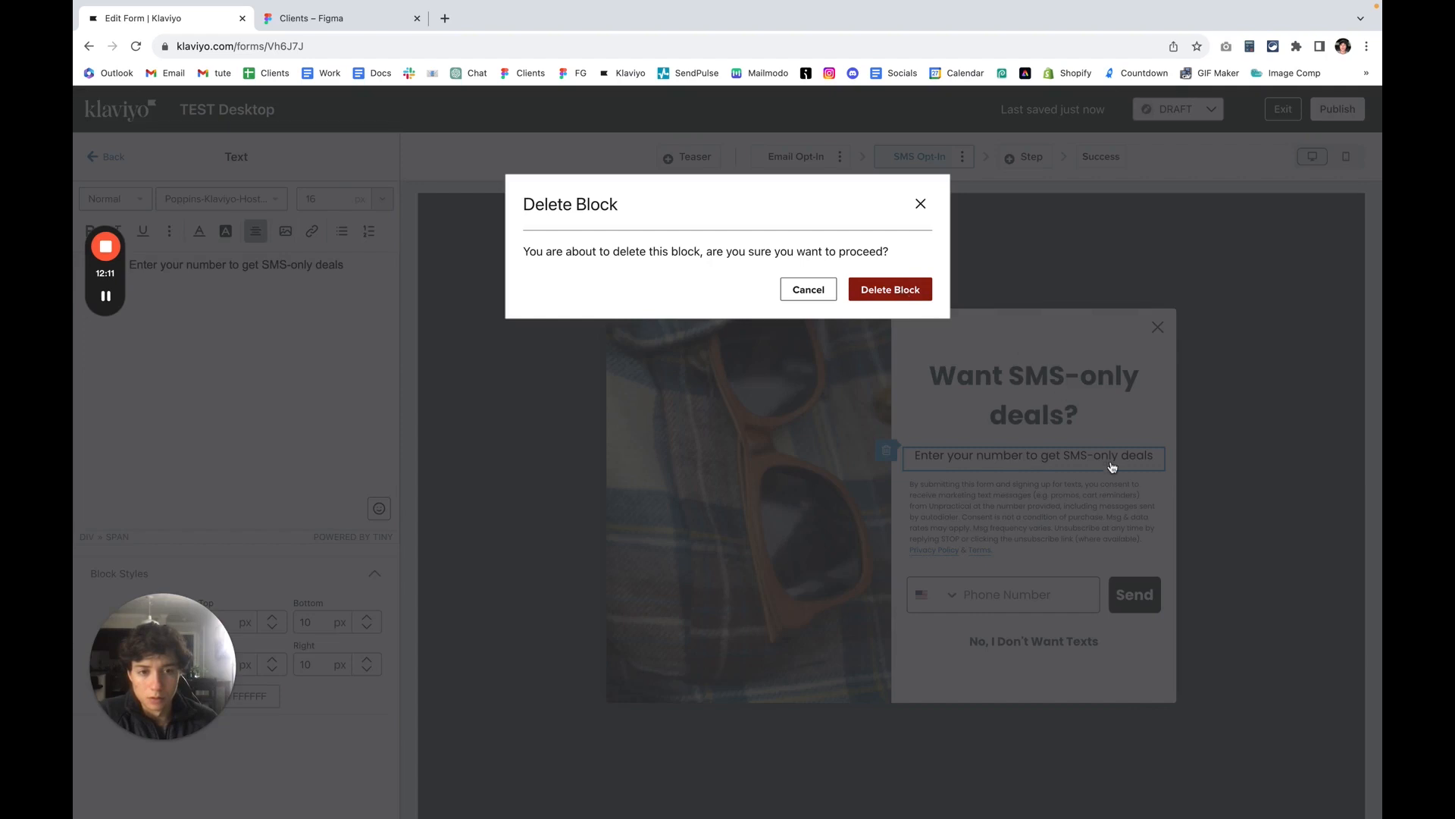
key(Return)
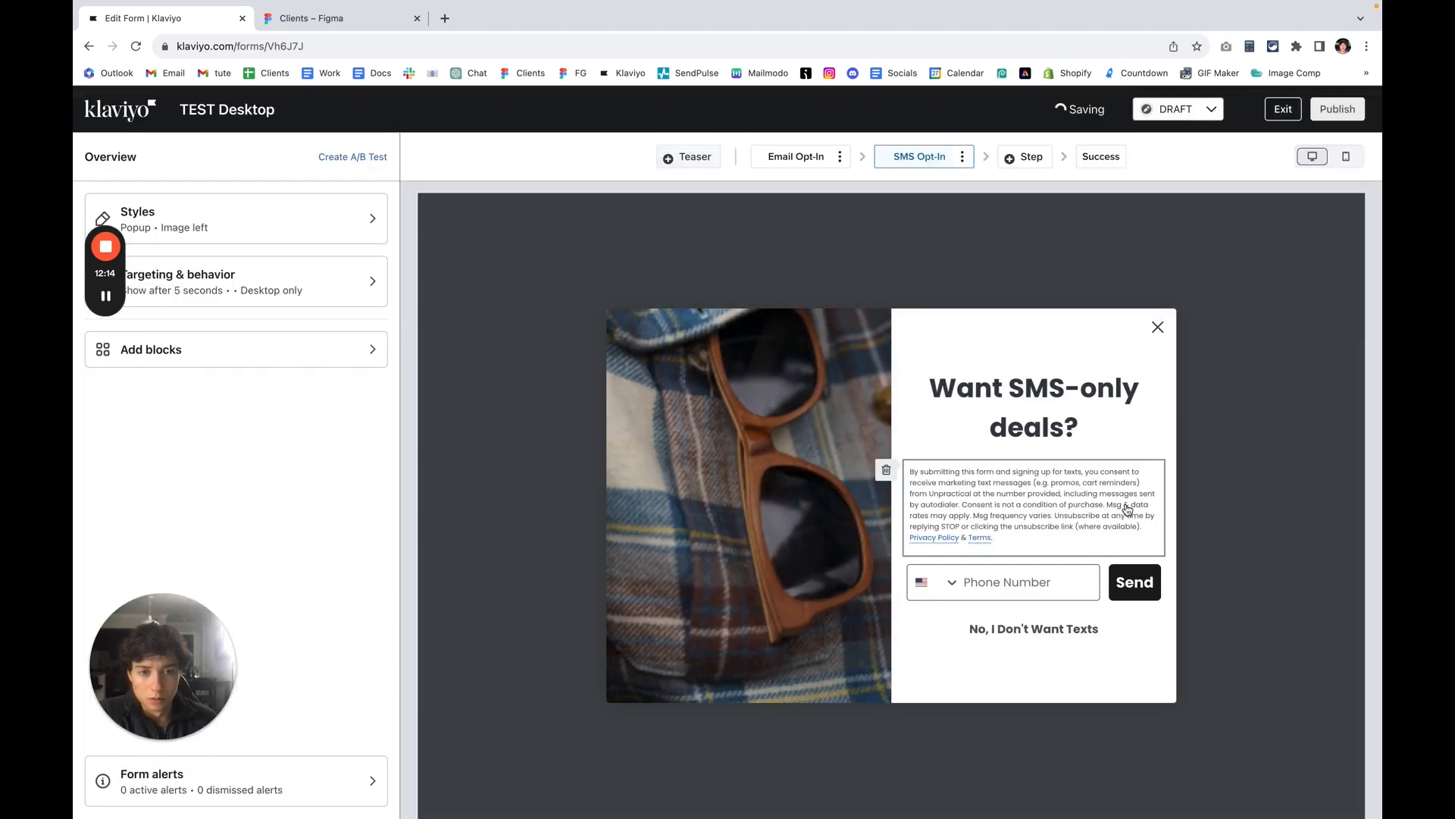
Step: Replace the SMS opt-in heading with three lines reading UNLOCK, 10% OFF and YOUR ORDER
click(1025, 429)
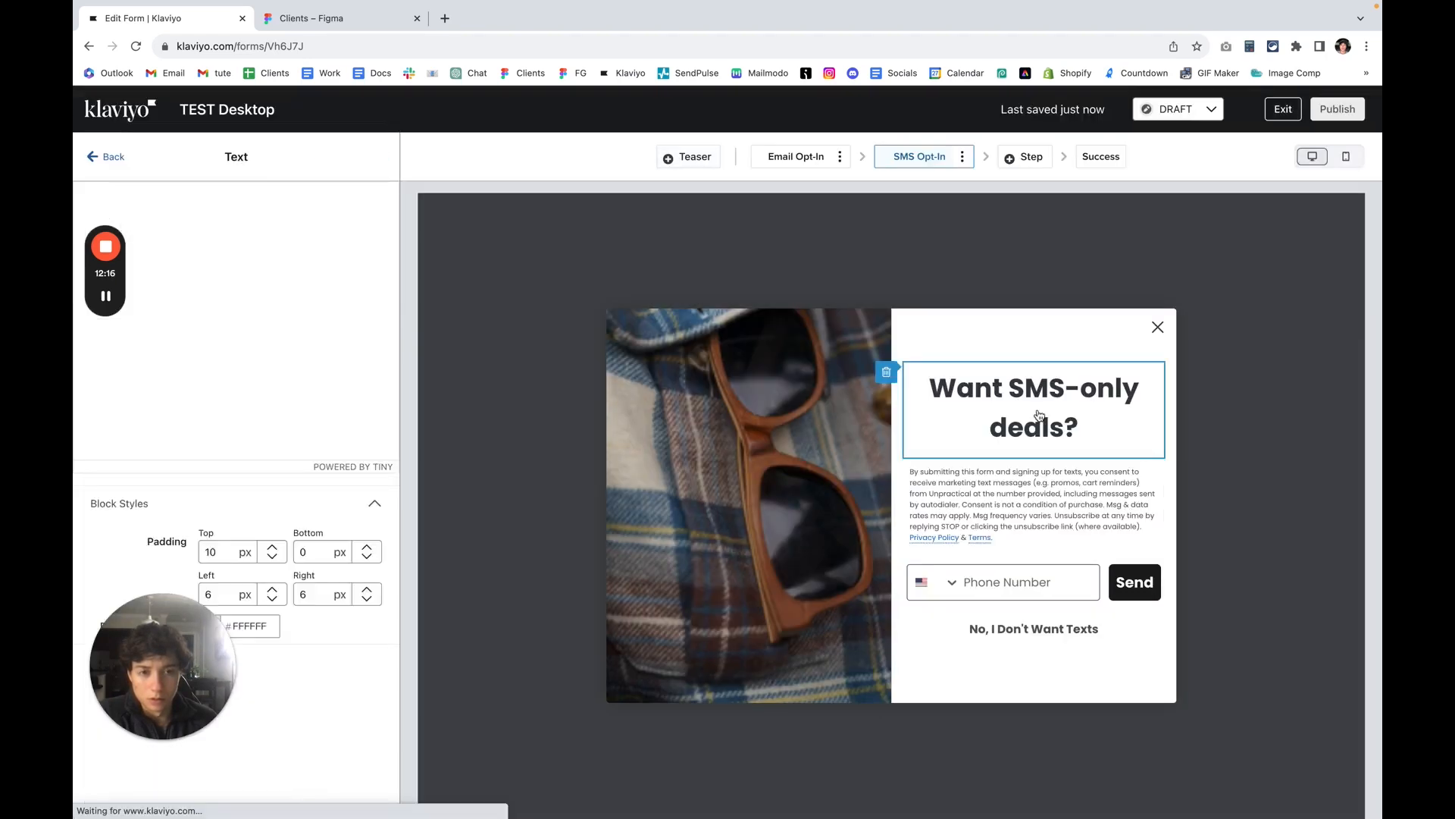
key(ctrl+a)
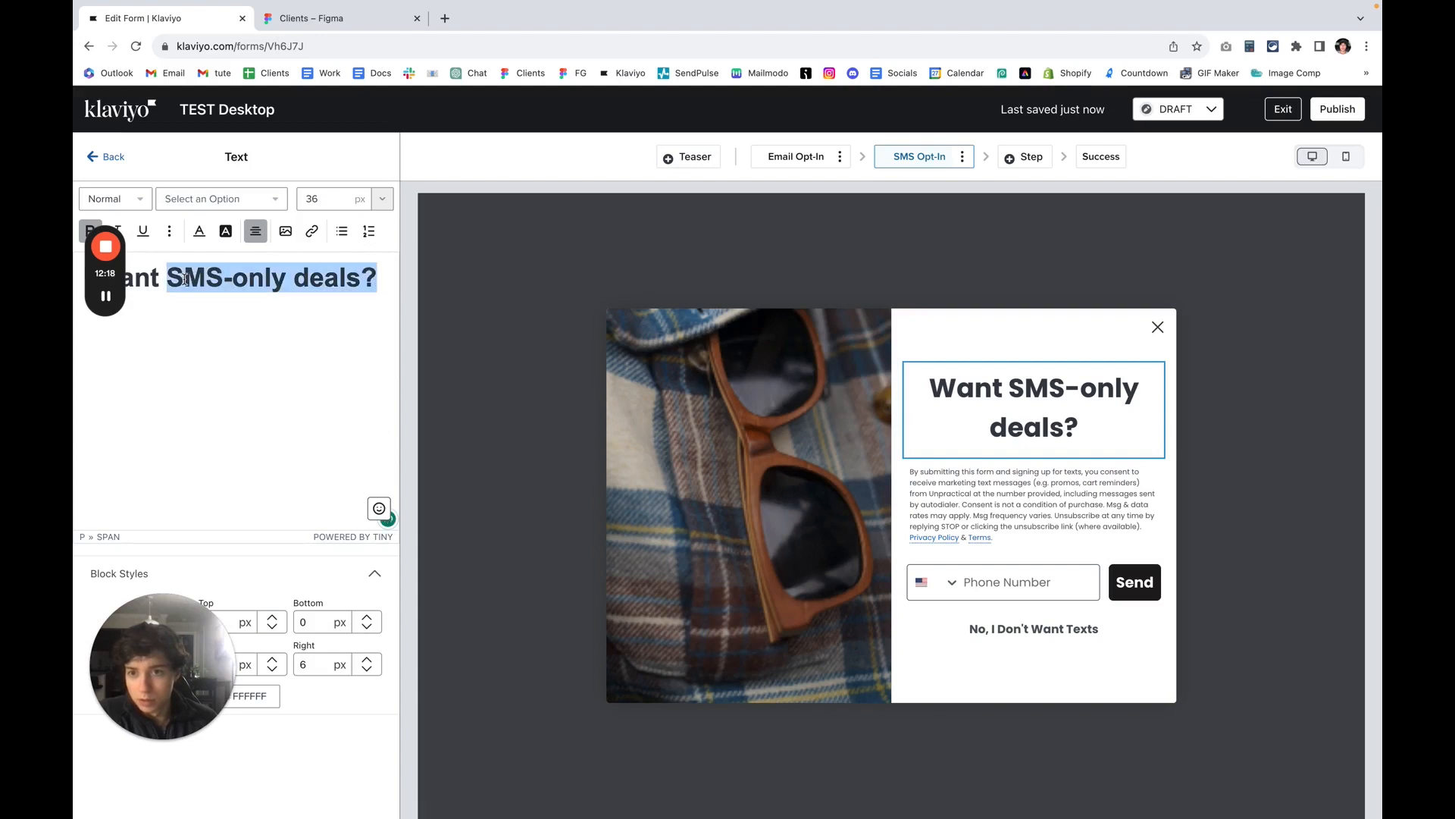
text(Wa)
key(BackSpace)
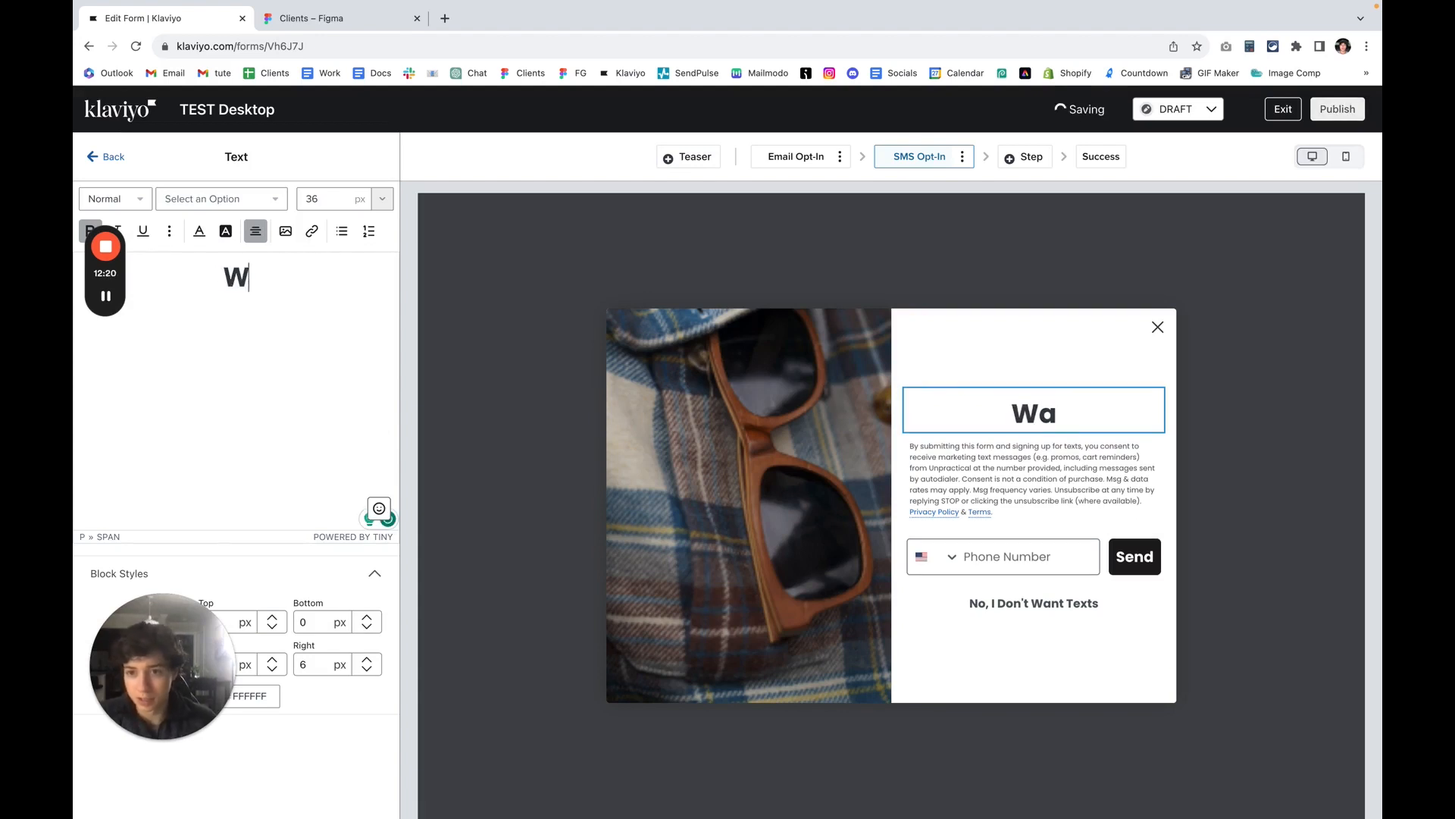
text(UNLOCK)
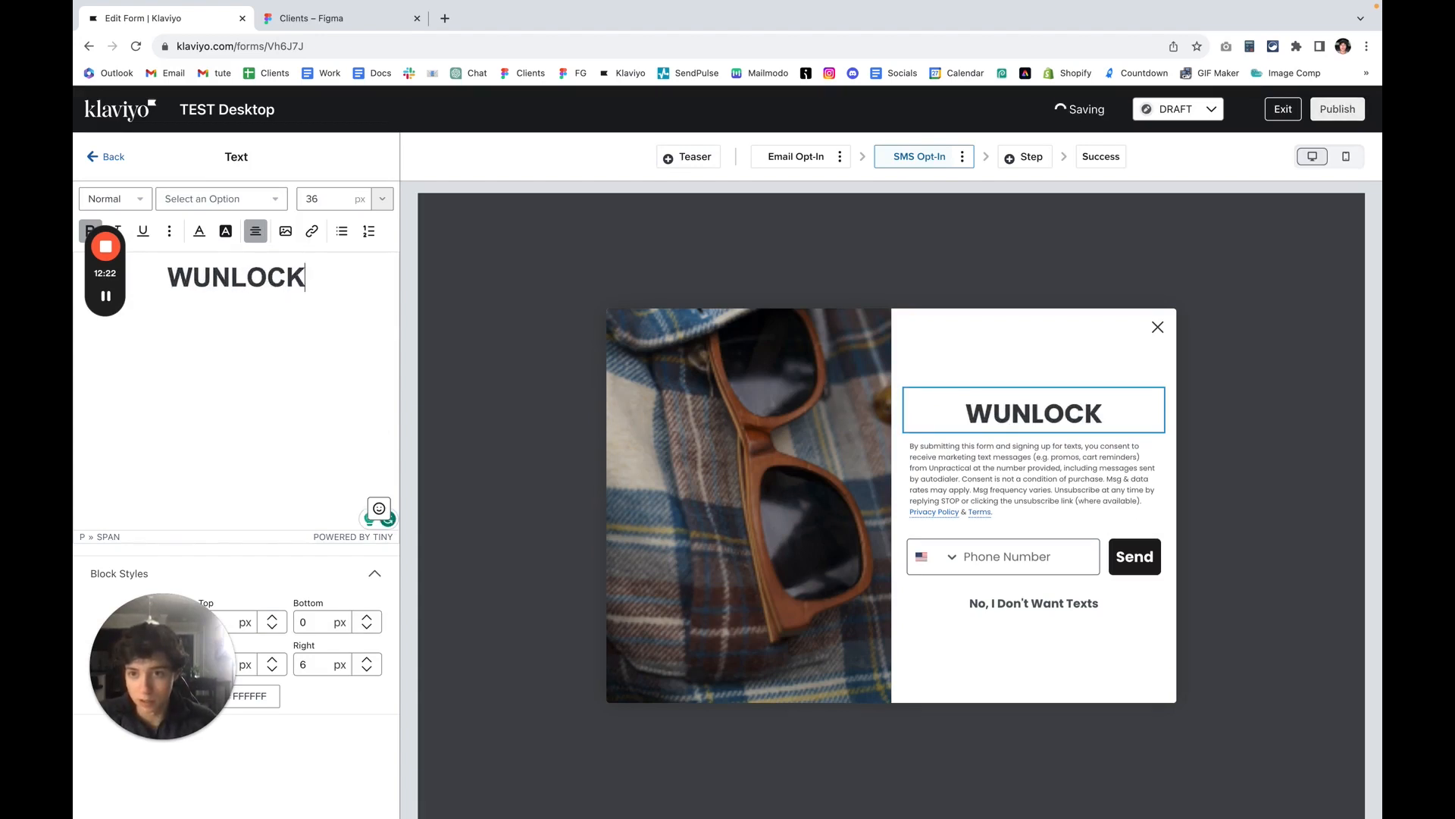
key(Return)
text(10% OFF)
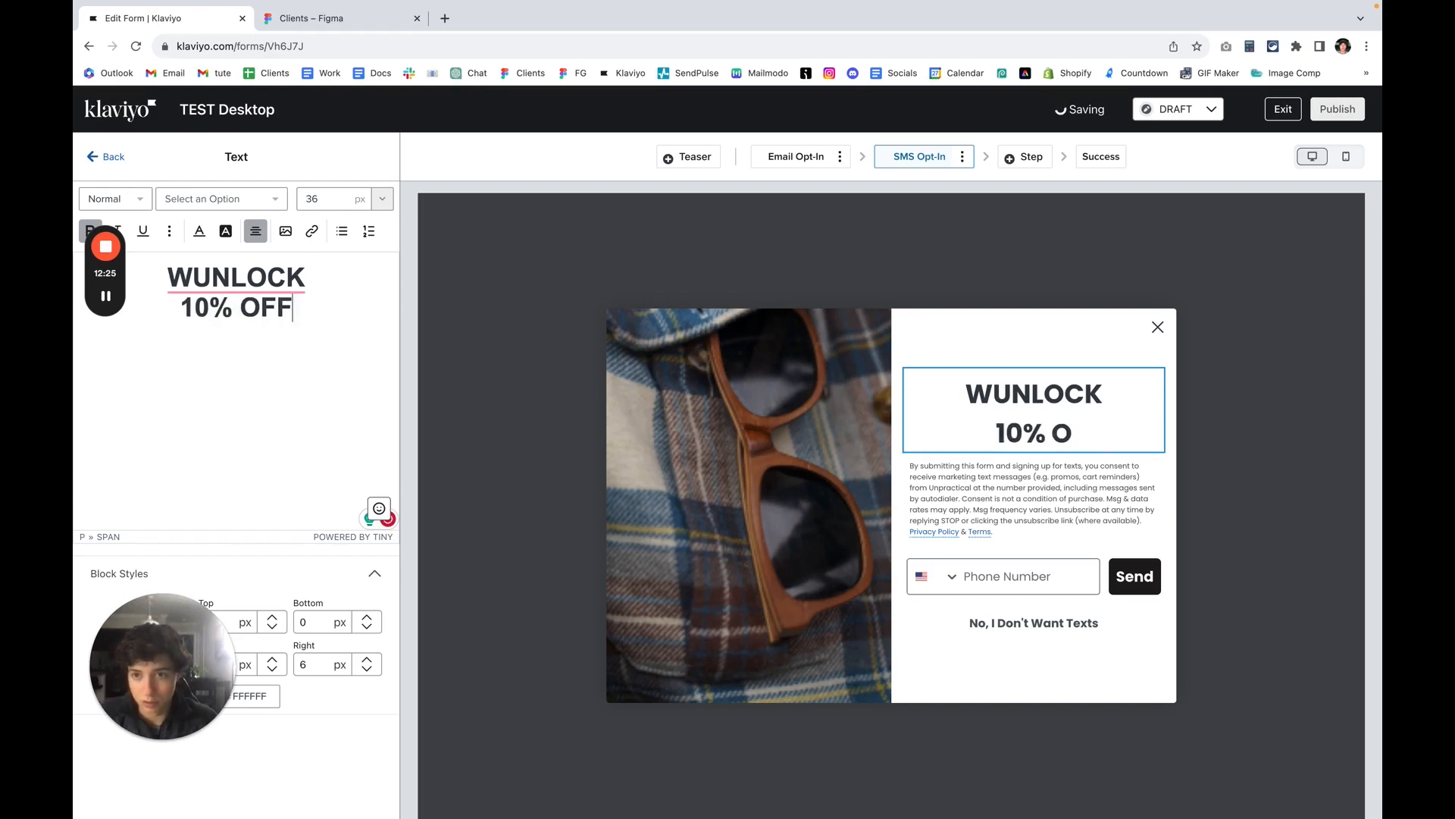
key(Return)
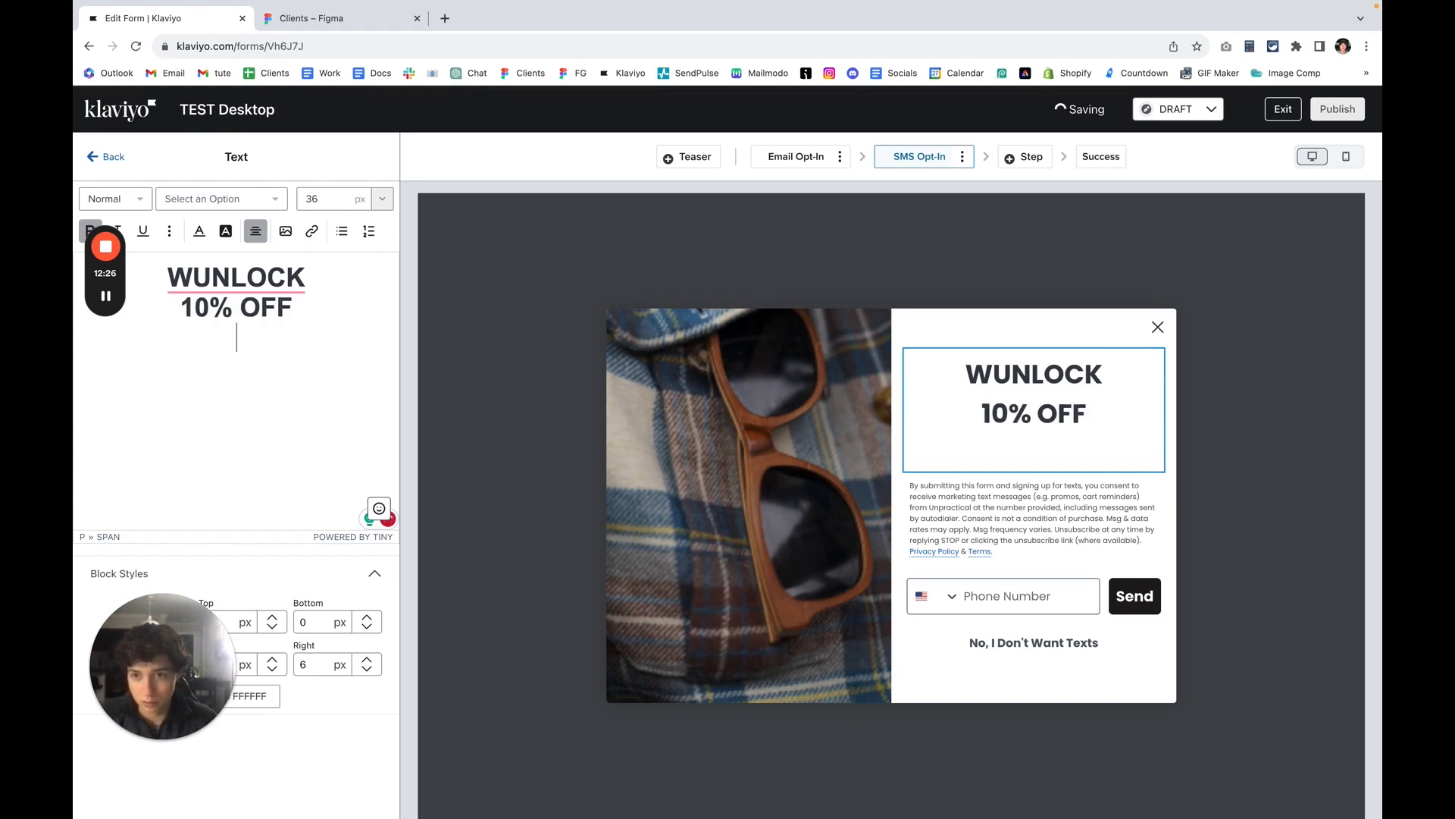
text(YOUR O)
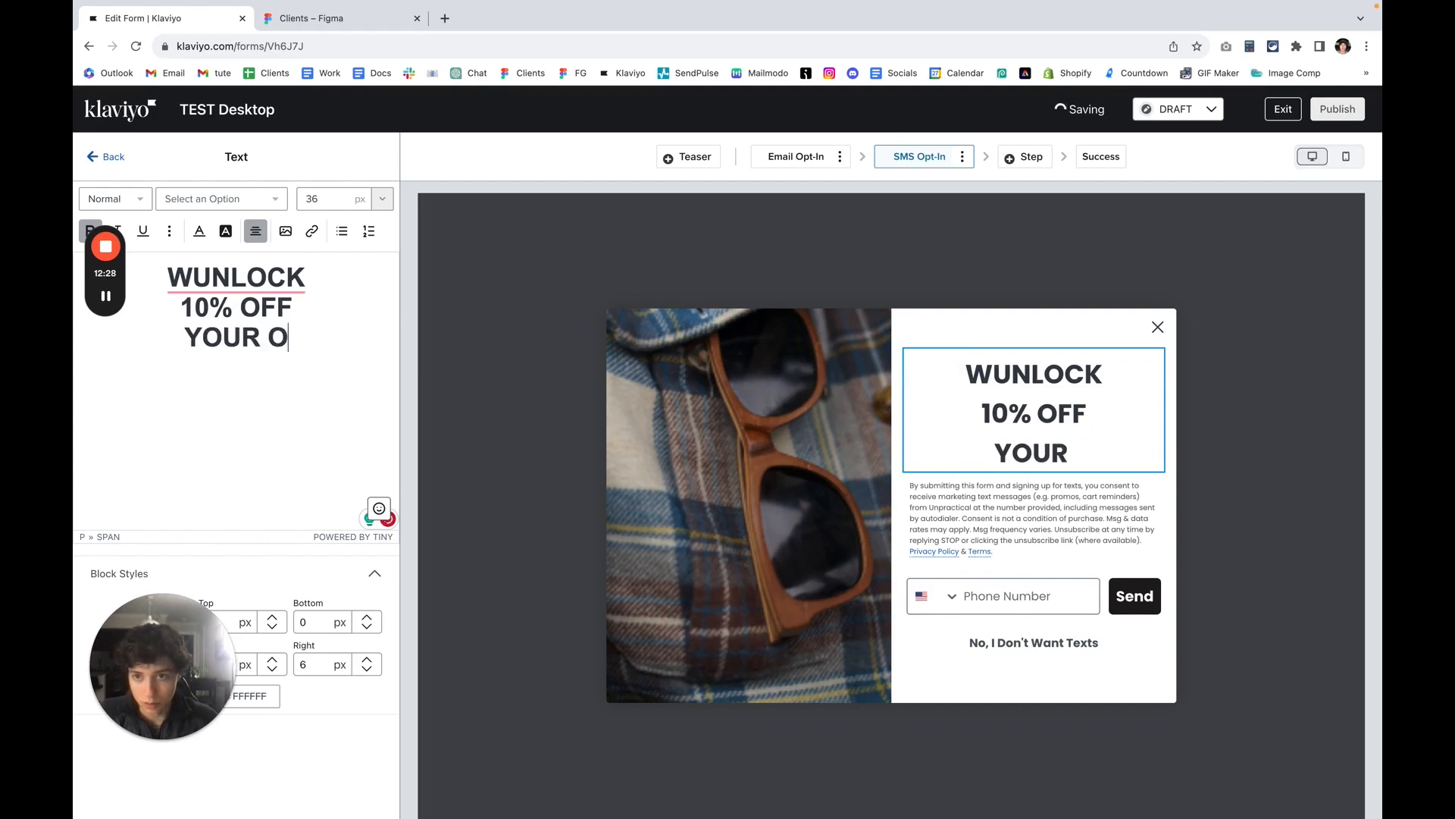
text(RDER)
click(192, 282)
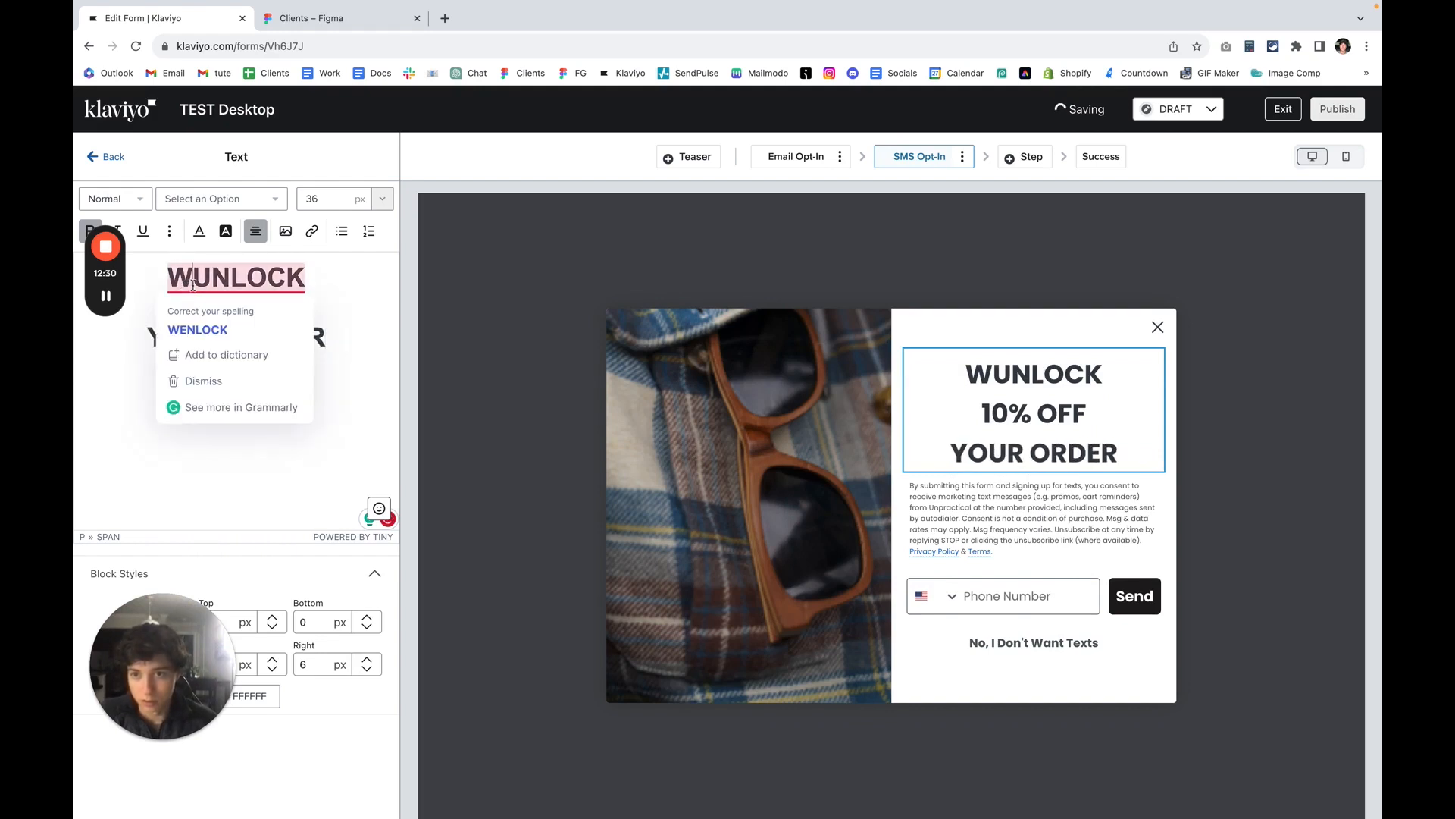
key(BackSpace)
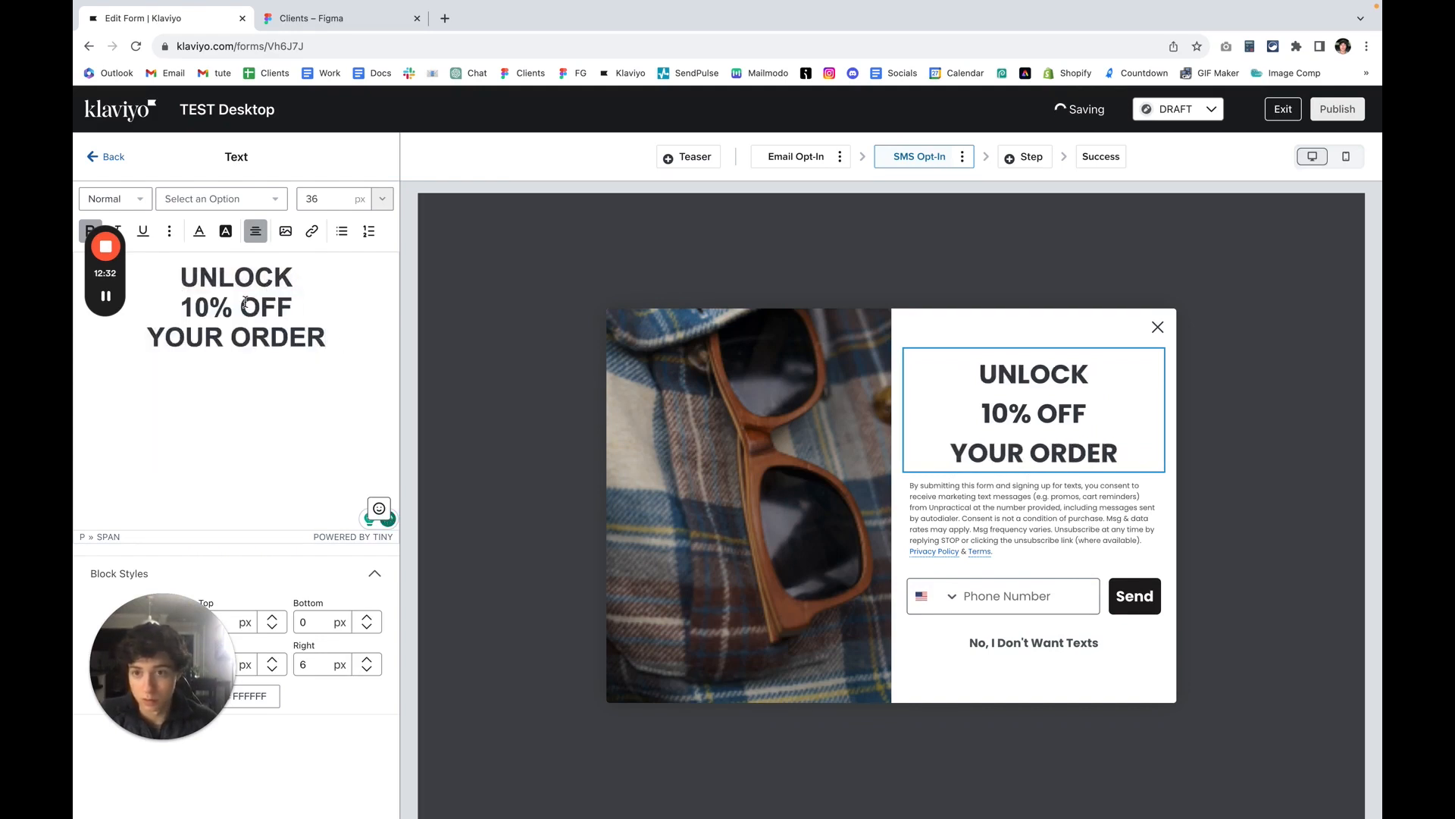
Step: Check the font size of the email opt-in's 10% OFF line and set the SMS opt-in's 10% OFF line to 65 px
click(929, 165)
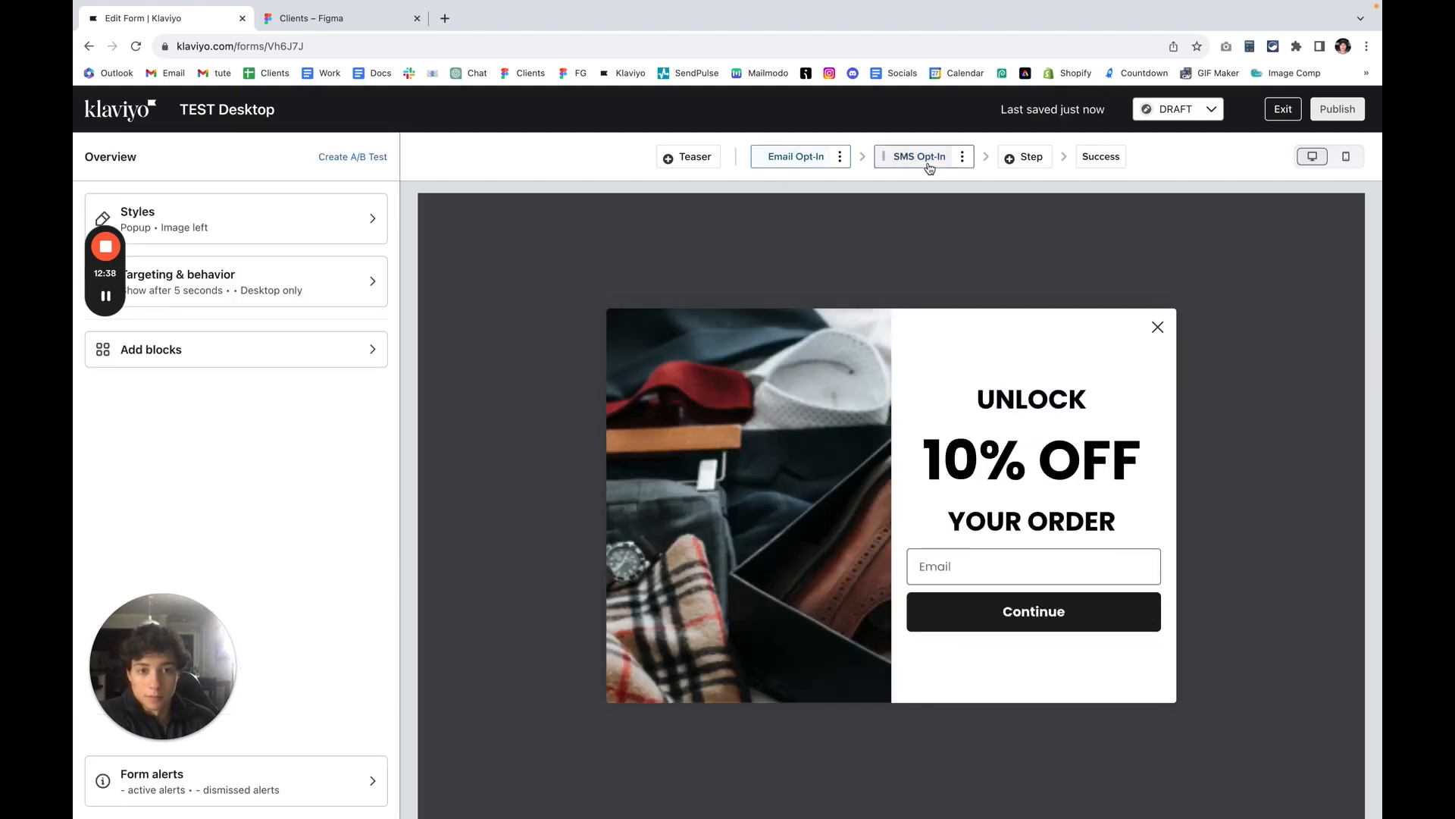
click(1005, 446)
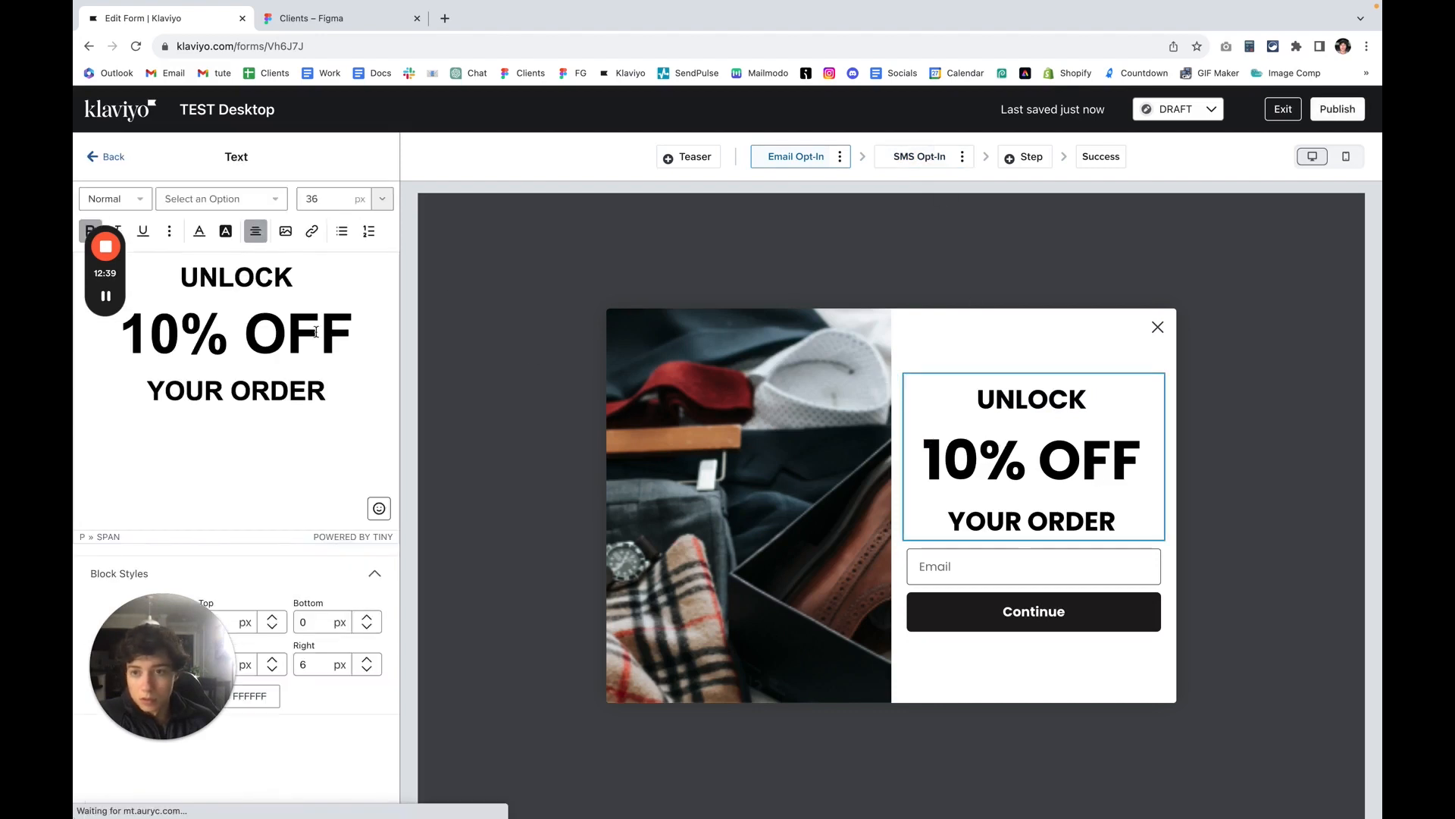
click(313, 331)
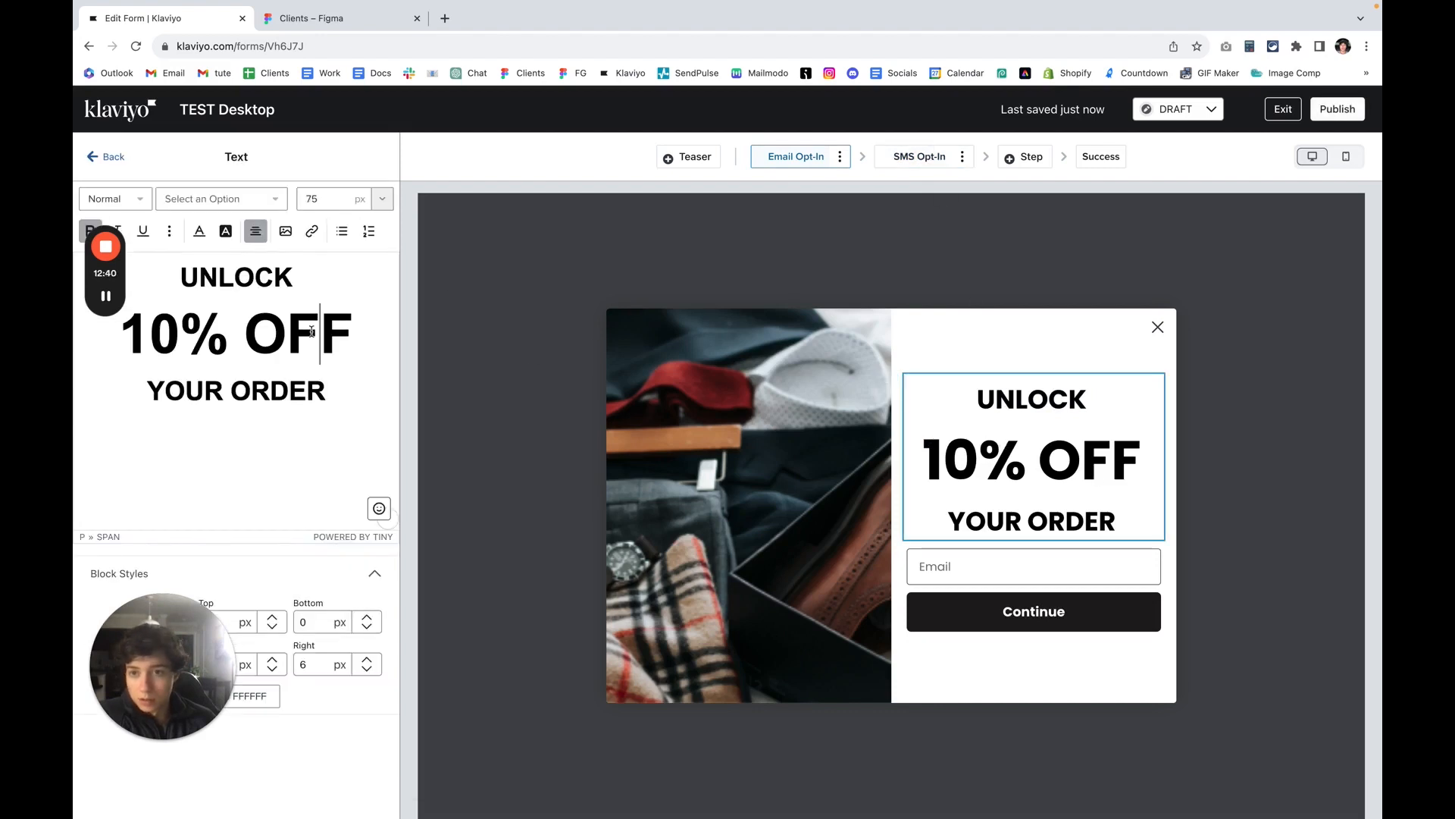
click(938, 155)
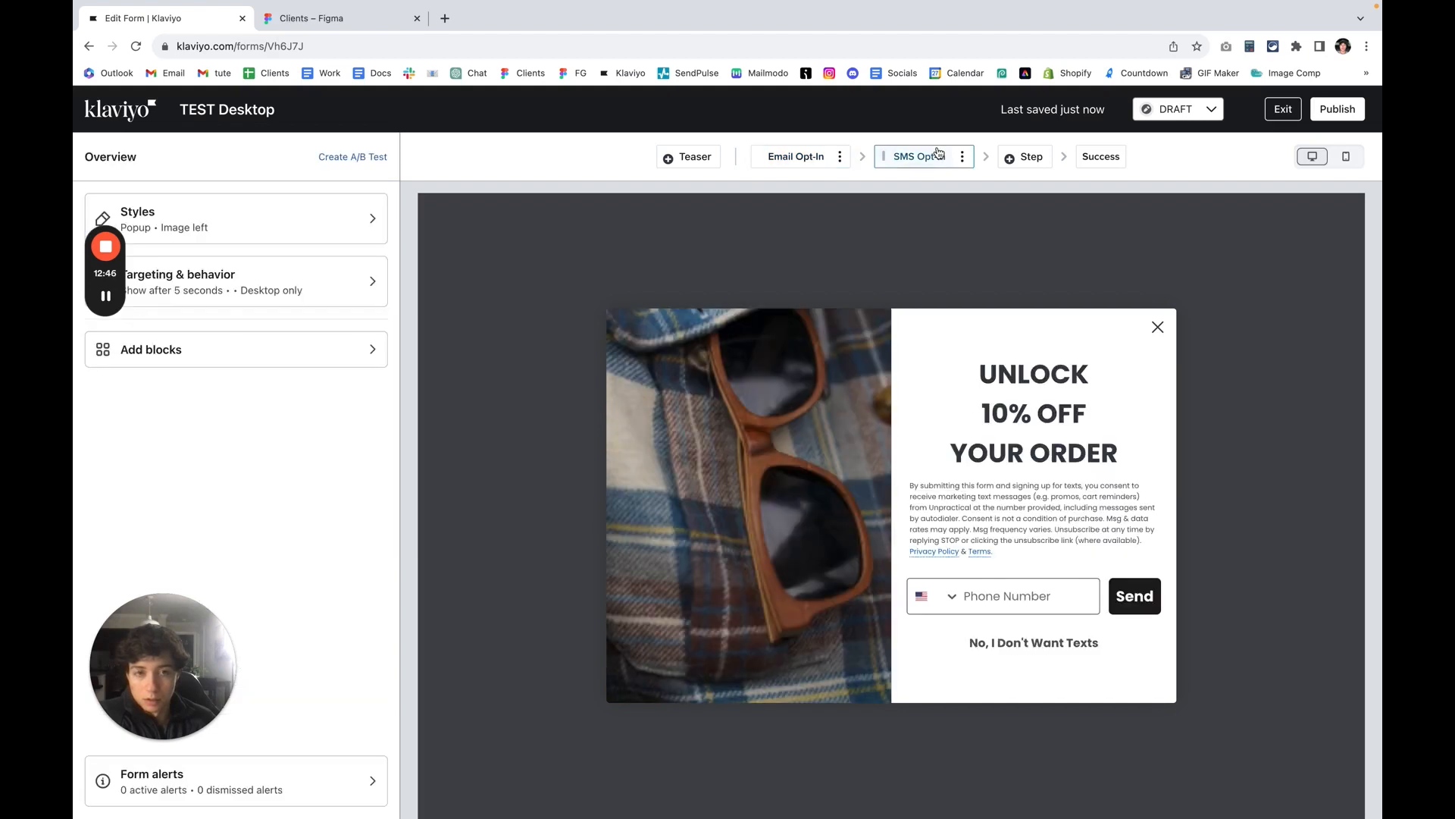
click(1008, 372)
drag(296, 308, 185, 306)
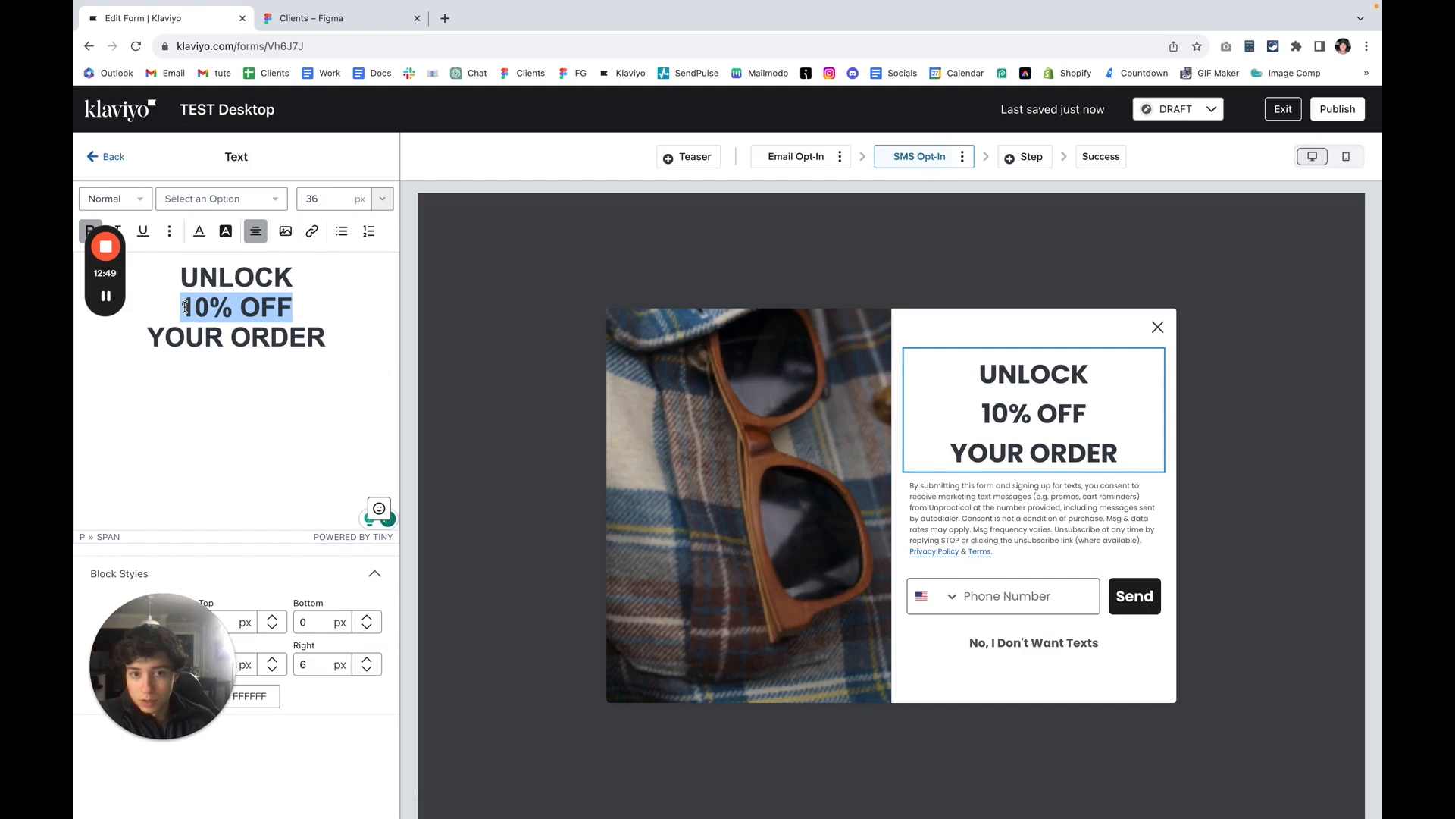
double_click(323, 198)
key(BackSpace)
text(65)
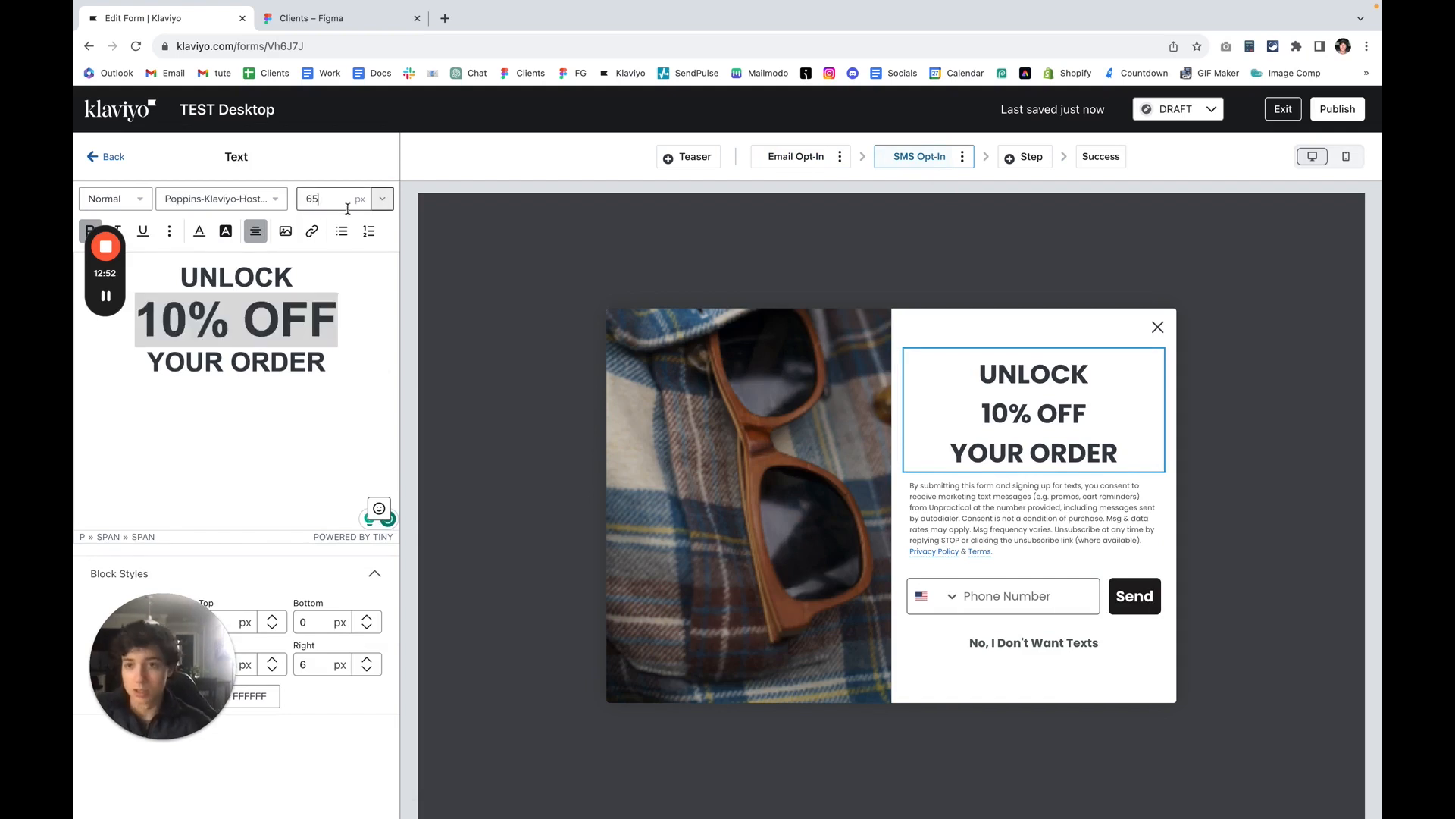
Step: Change the text color of the entire SMS opt-in heading to black (000000)
click(336, 359)
drag(332, 360, 179, 267)
click(200, 230)
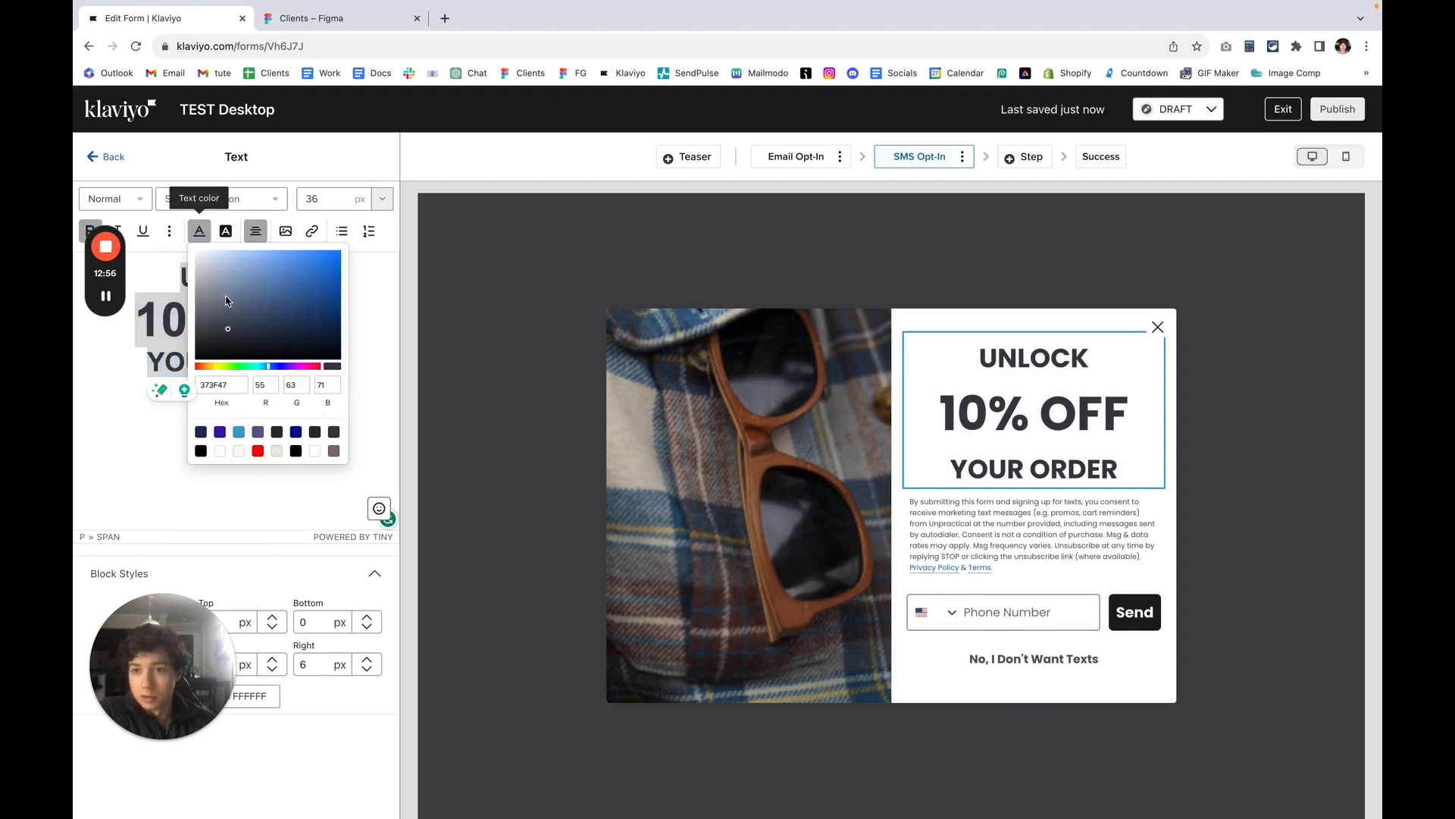
drag(227, 326, 172, 392)
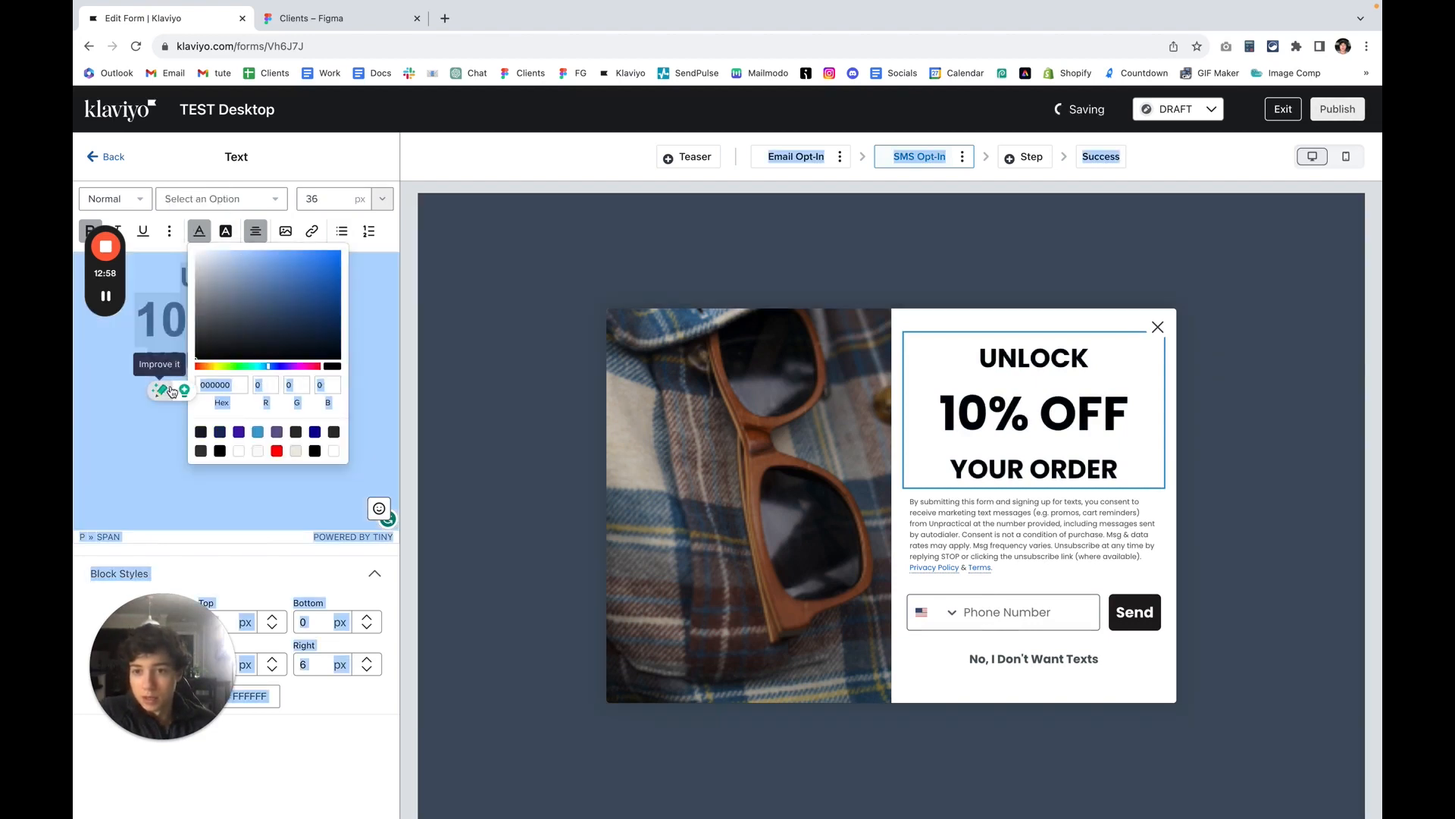
click(140, 333)
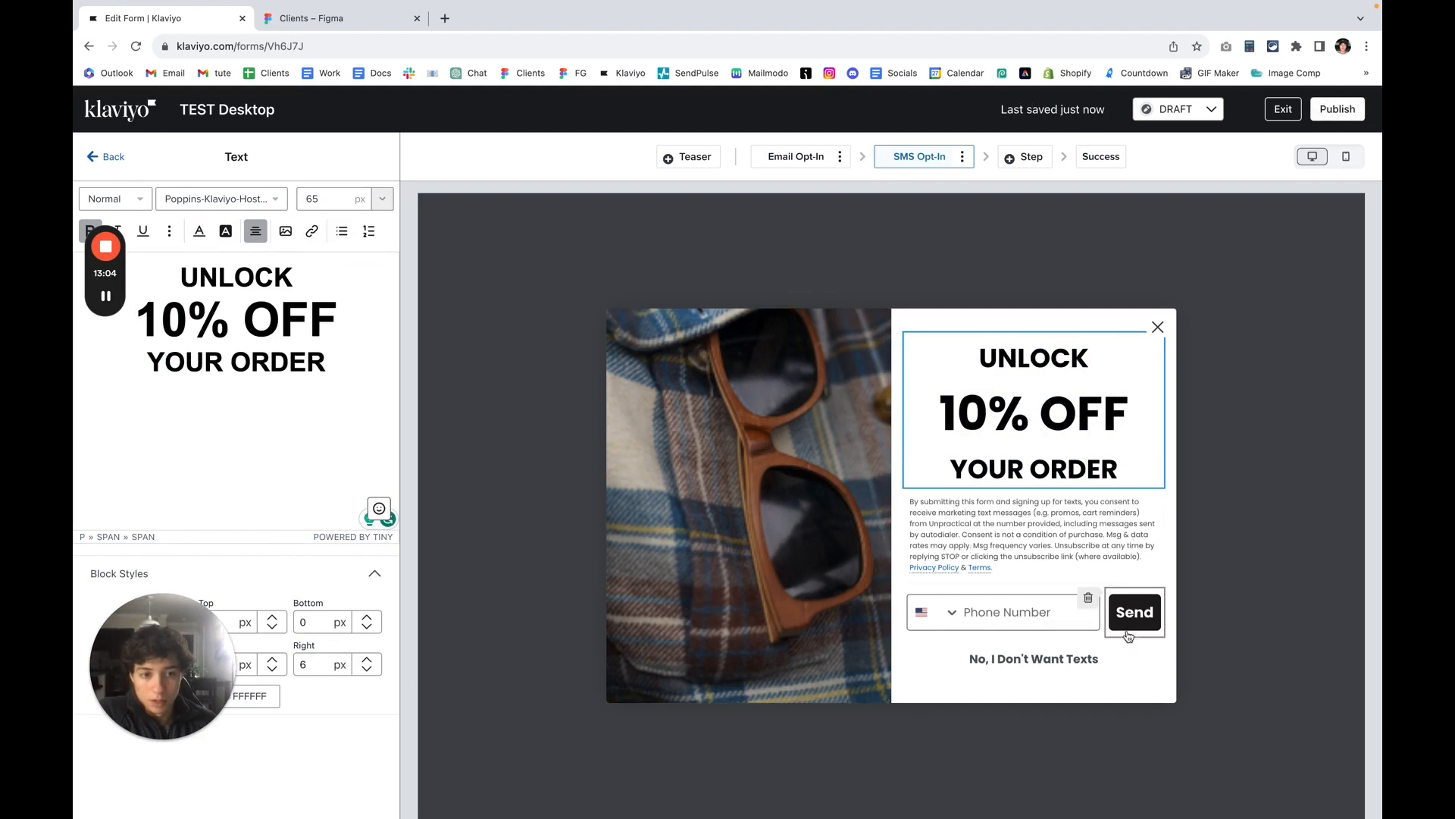
Step: Place the SMS opt-in's Send button below the phone number field and delete the "No, I Don't Want Texts" button
drag(1128, 635, 1095, 665)
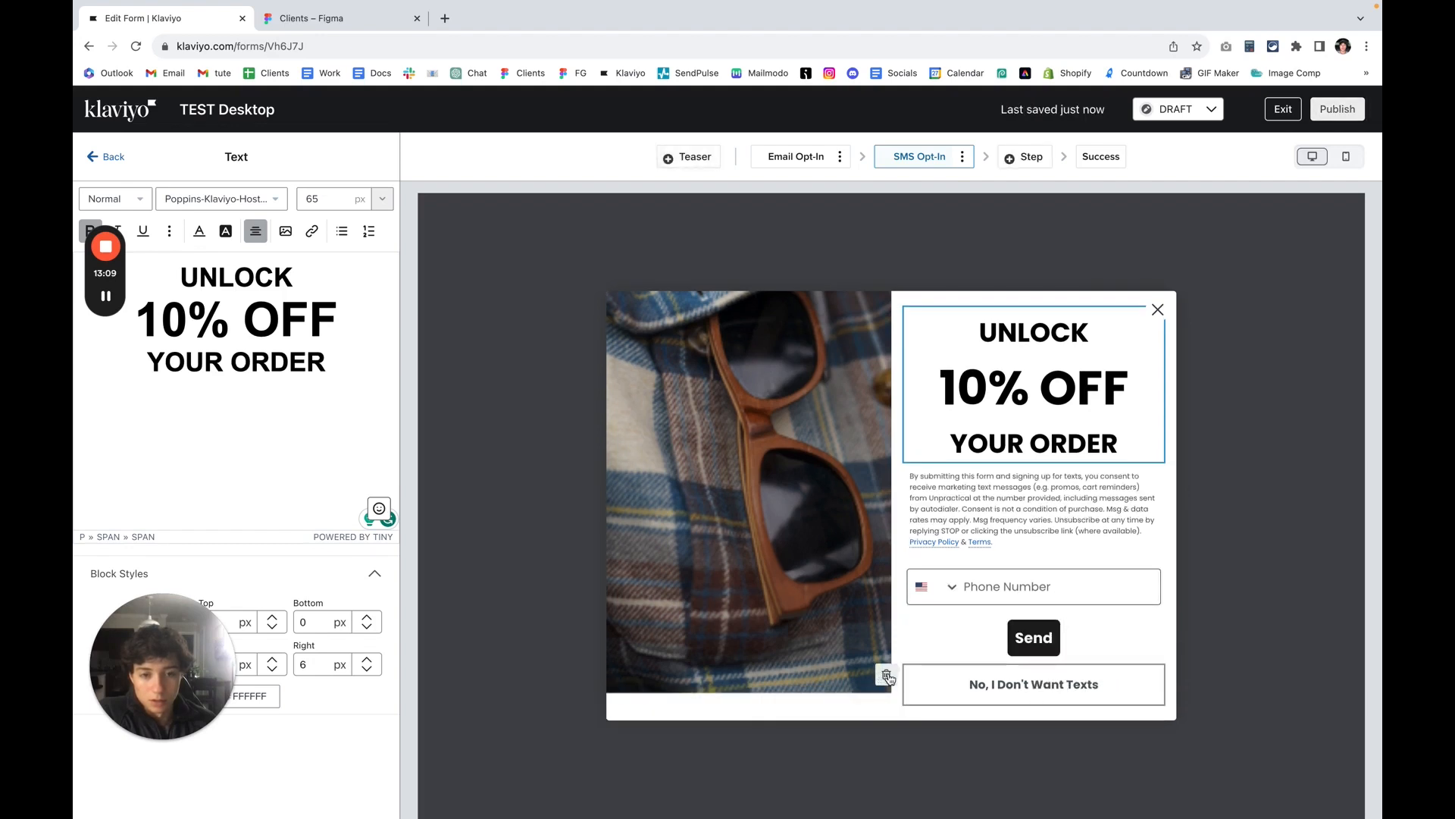
click(904, 675)
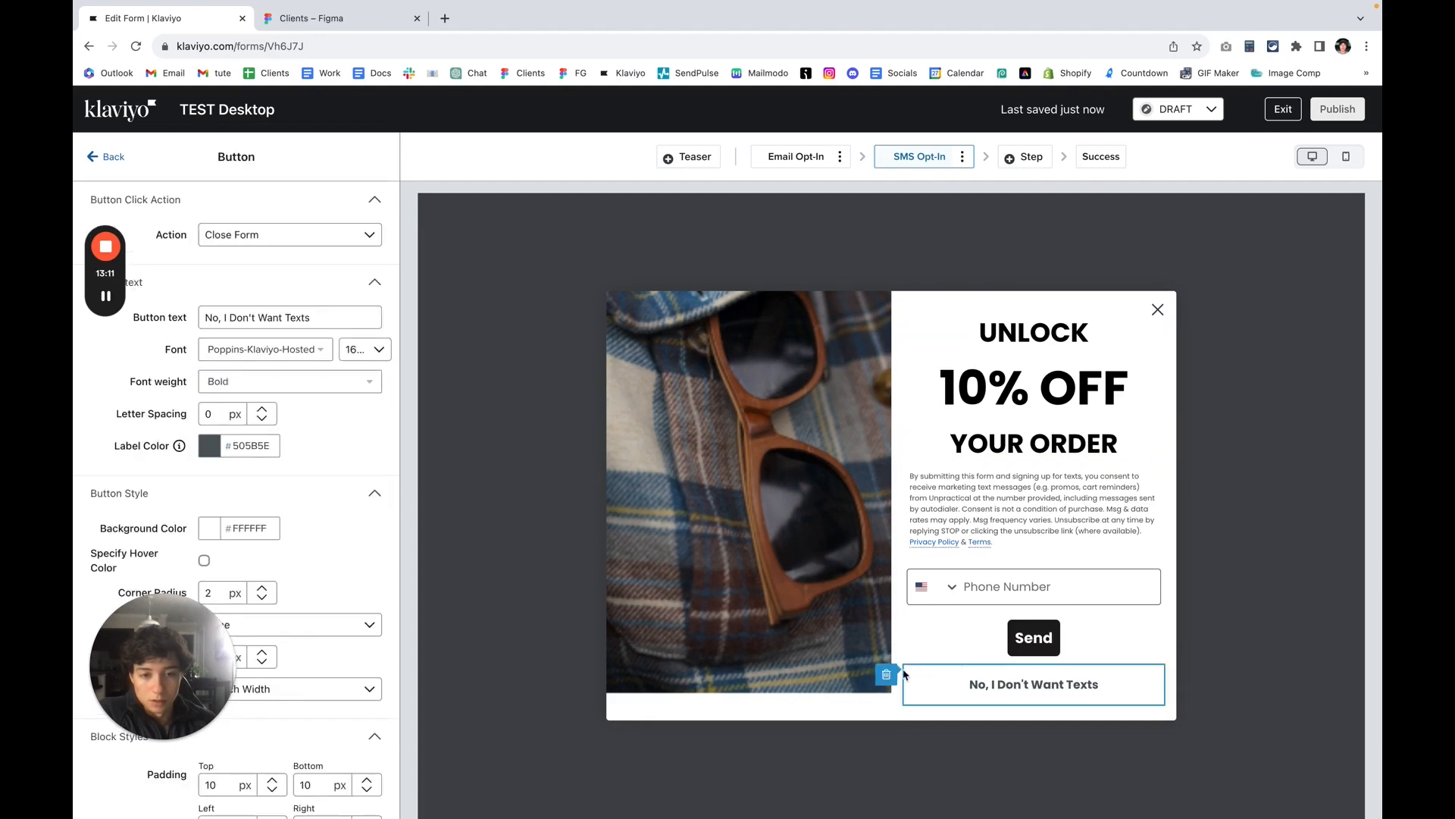
click(886, 674)
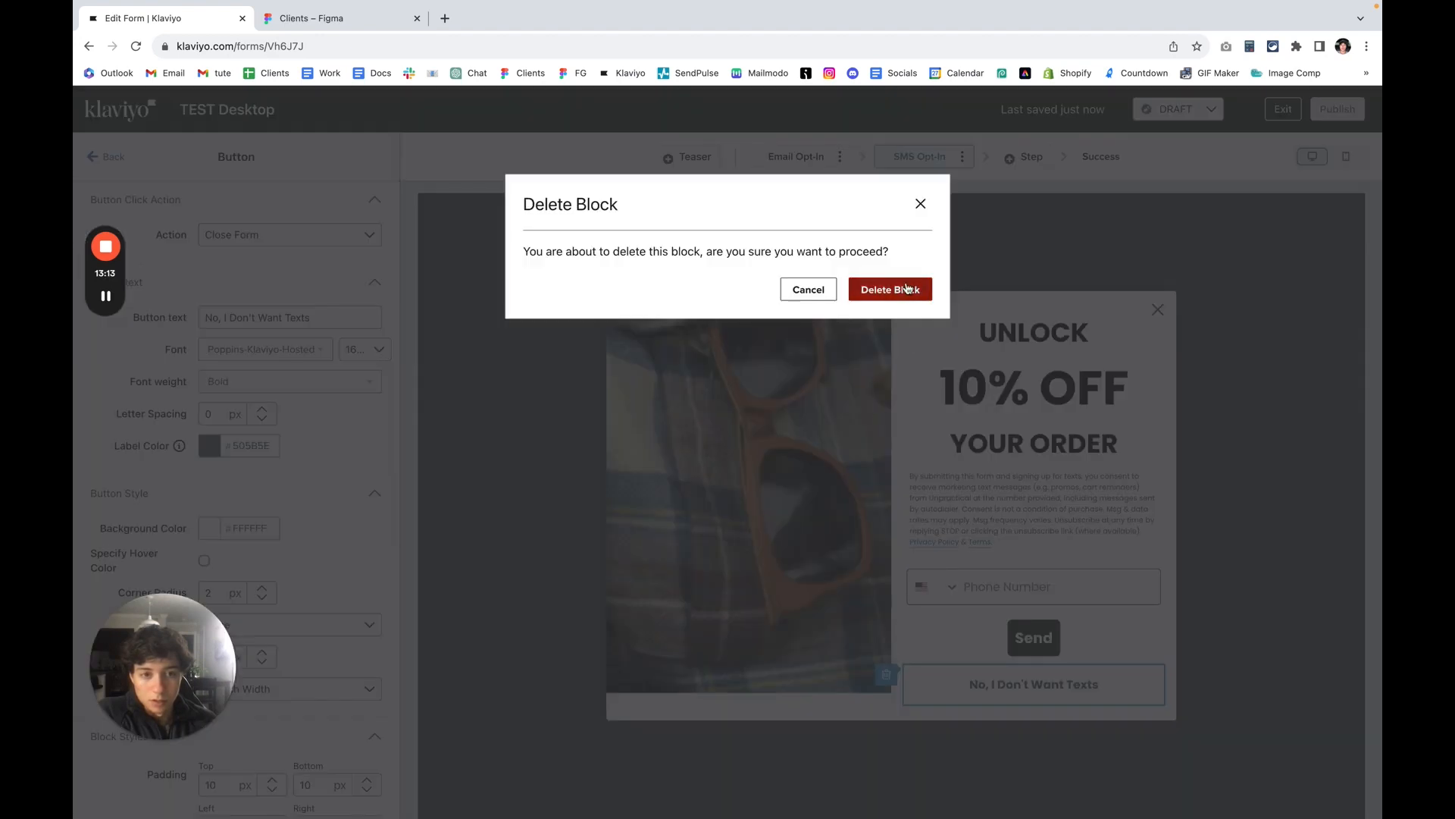
click(890, 289)
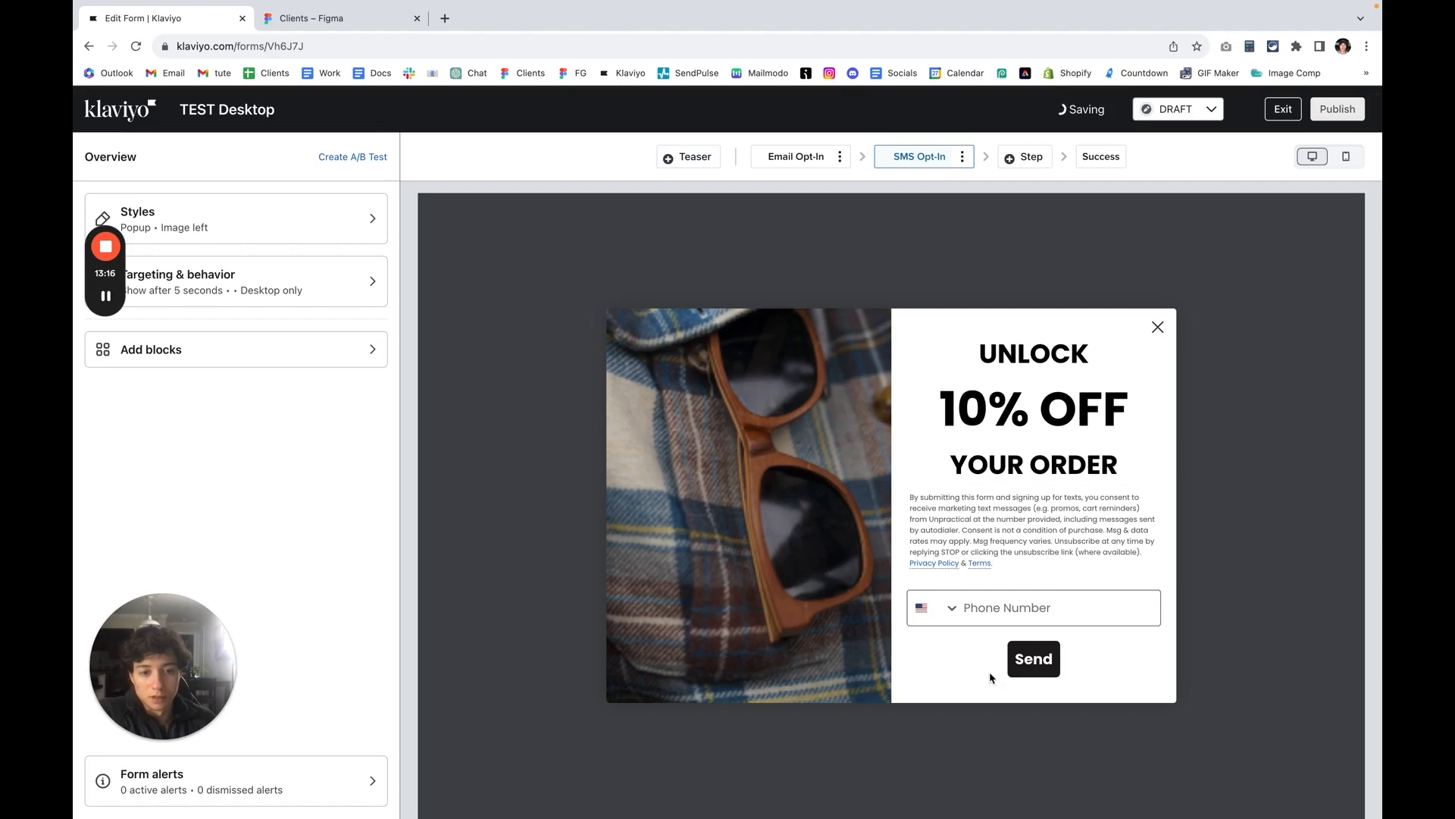
Step: Set the SMS opt-in's Send button width to Stretch Width
click(1020, 670)
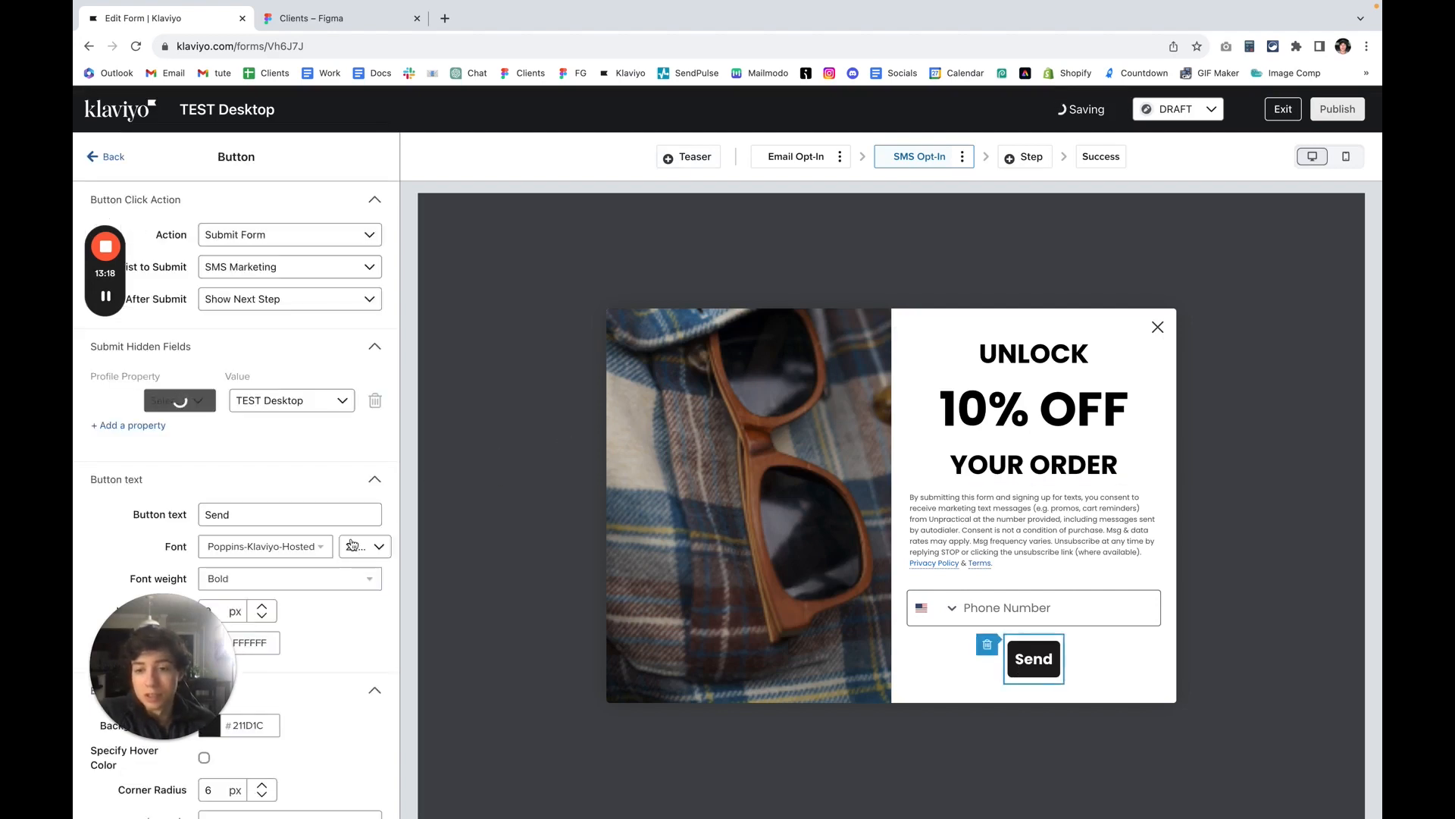
scroll(299, 486, down, 5)
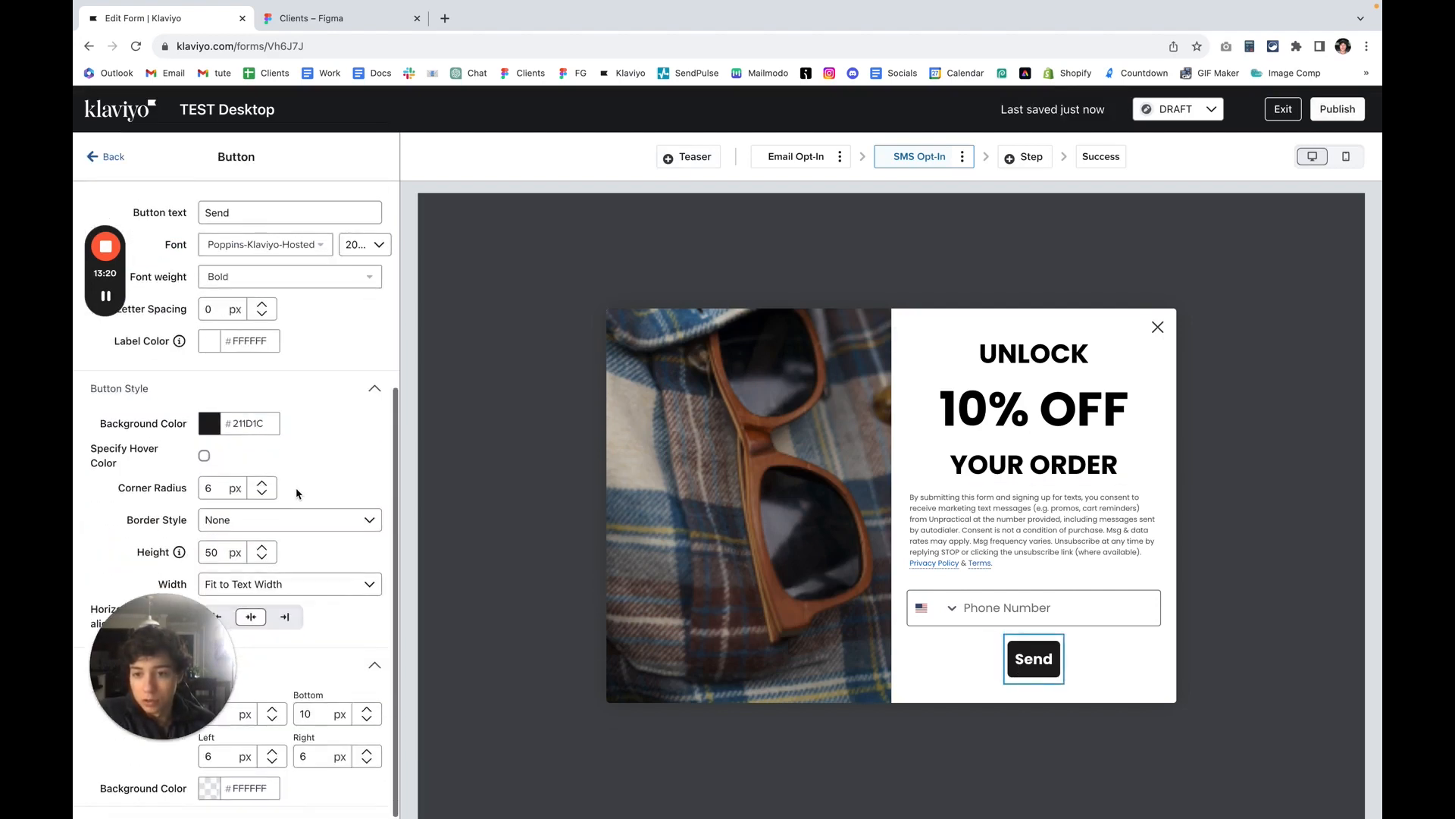
click(273, 585)
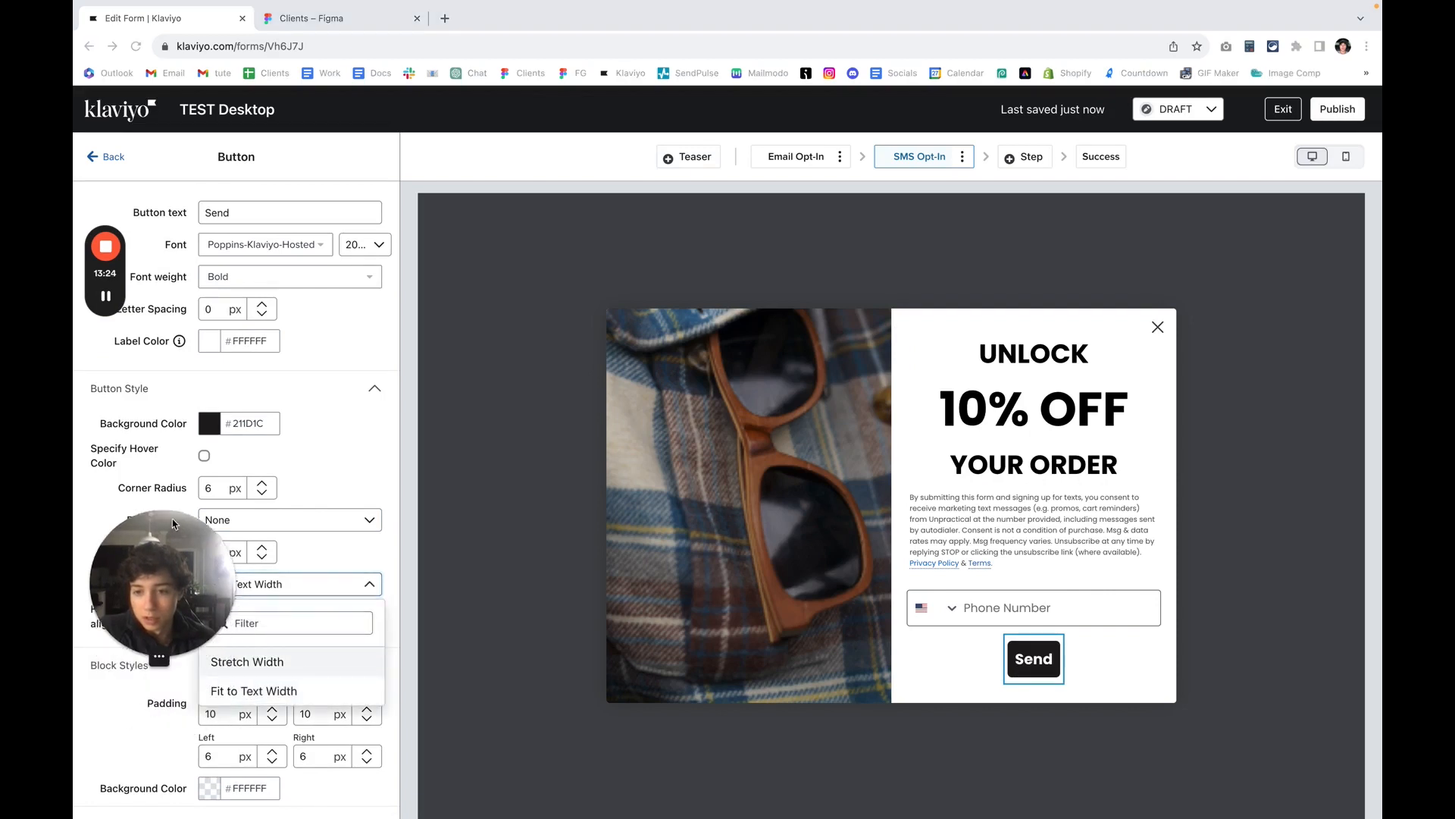
click(295, 662)
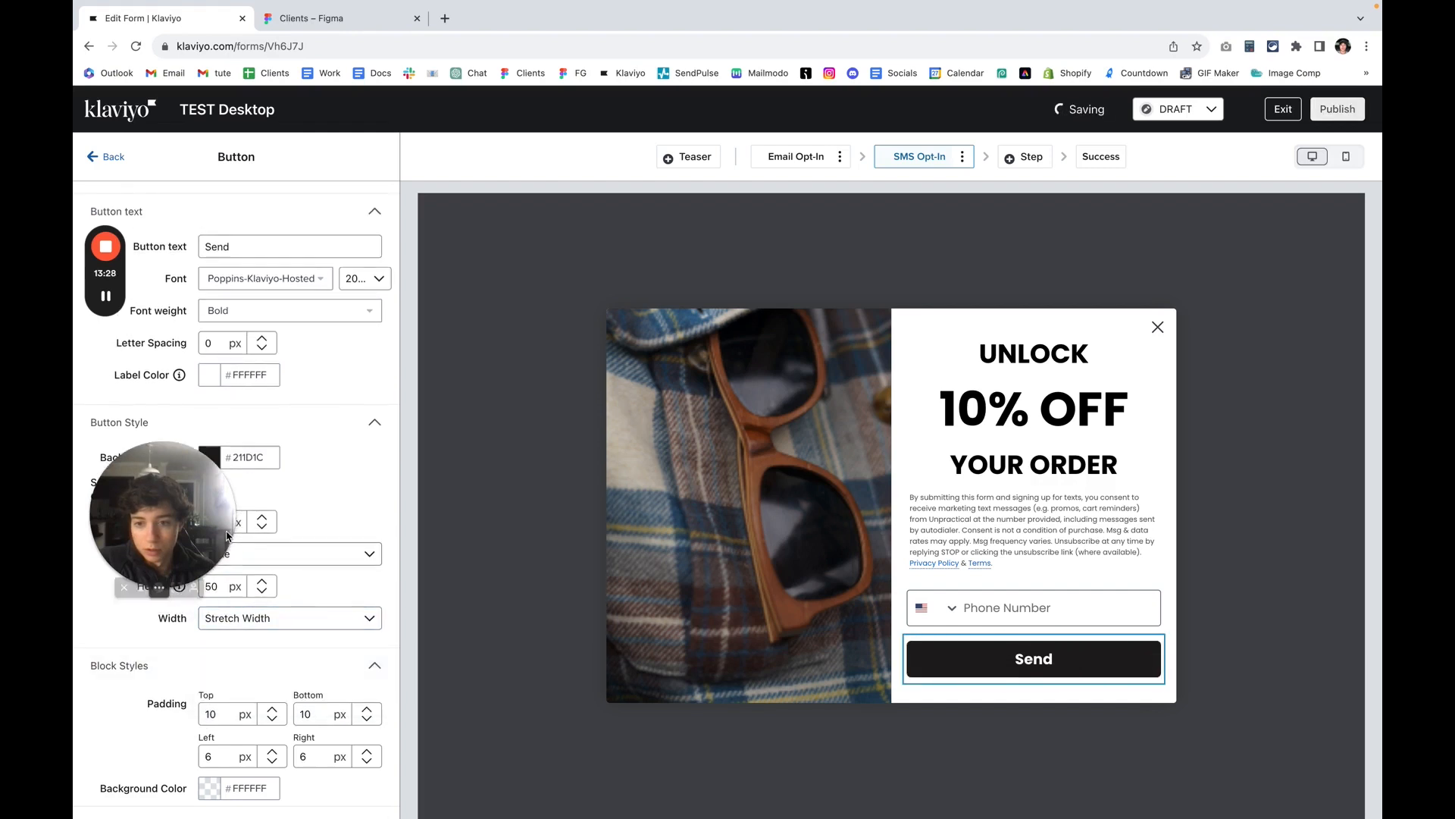
Step: Change the SMS opt-in's Send button text to UNLOCK NOW
scroll(246, 405, up, 5)
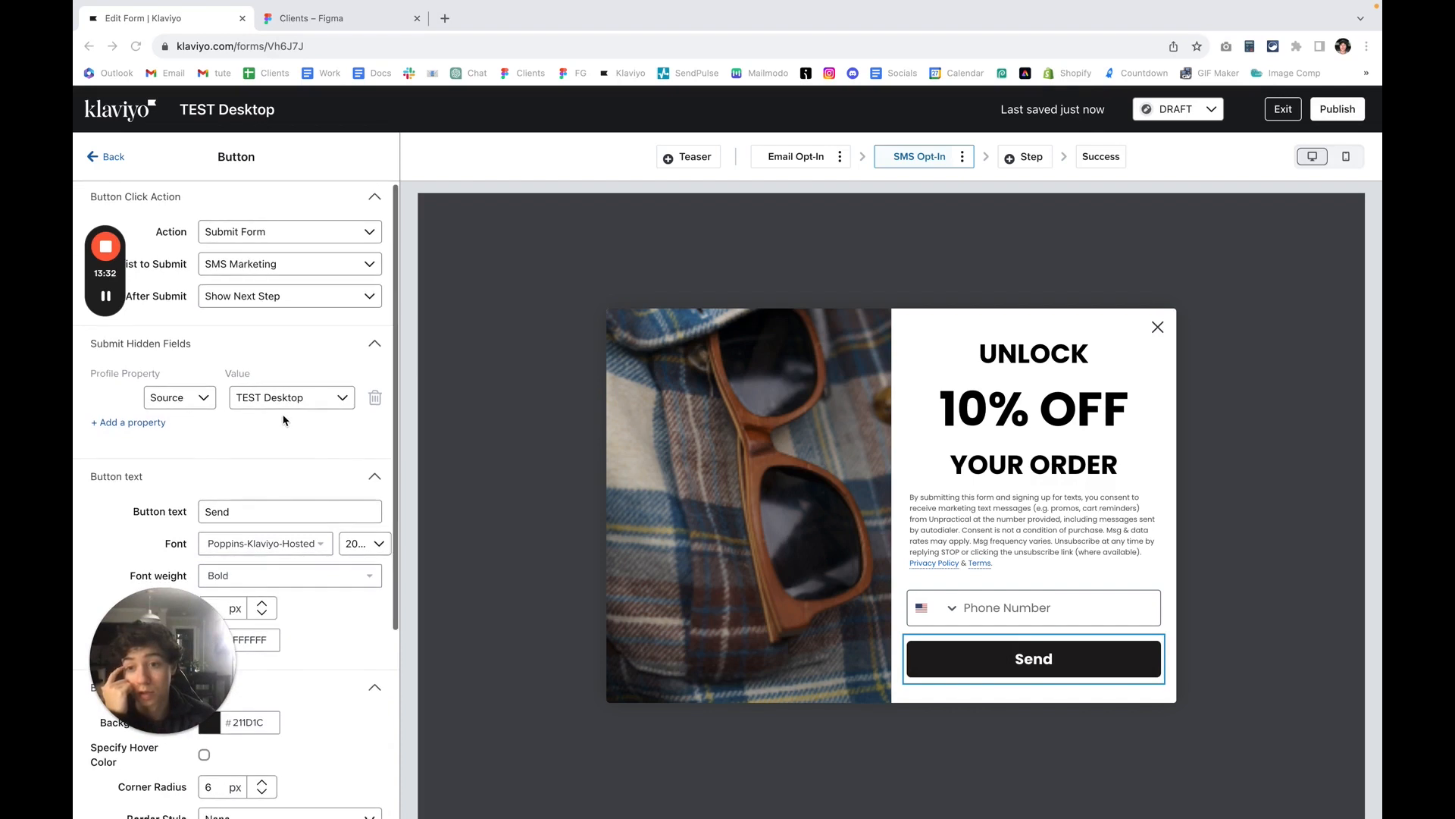
scroll(267, 464, down, 1)
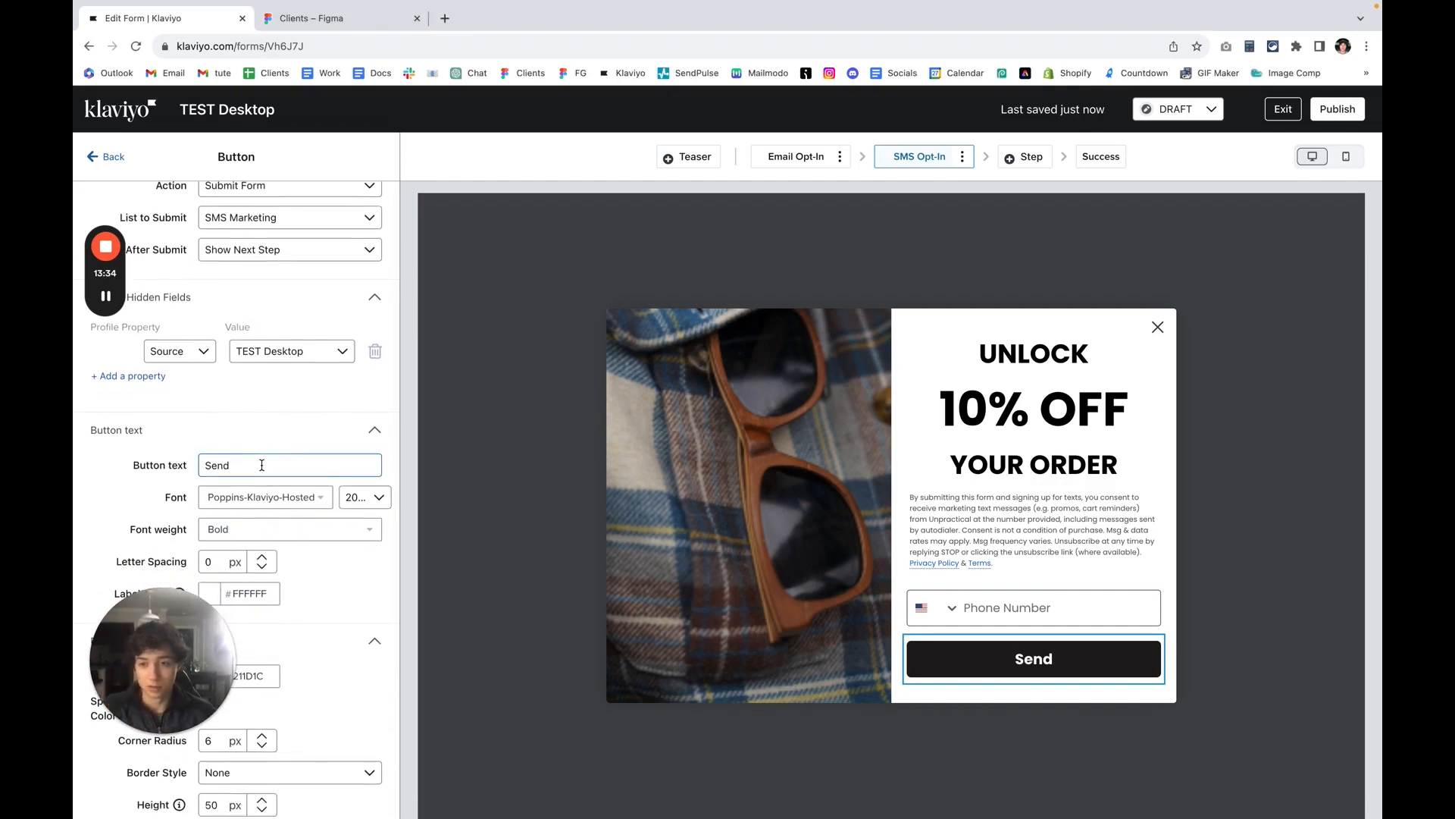
click(261, 464)
key(BackSpace)
key(BackSpace)
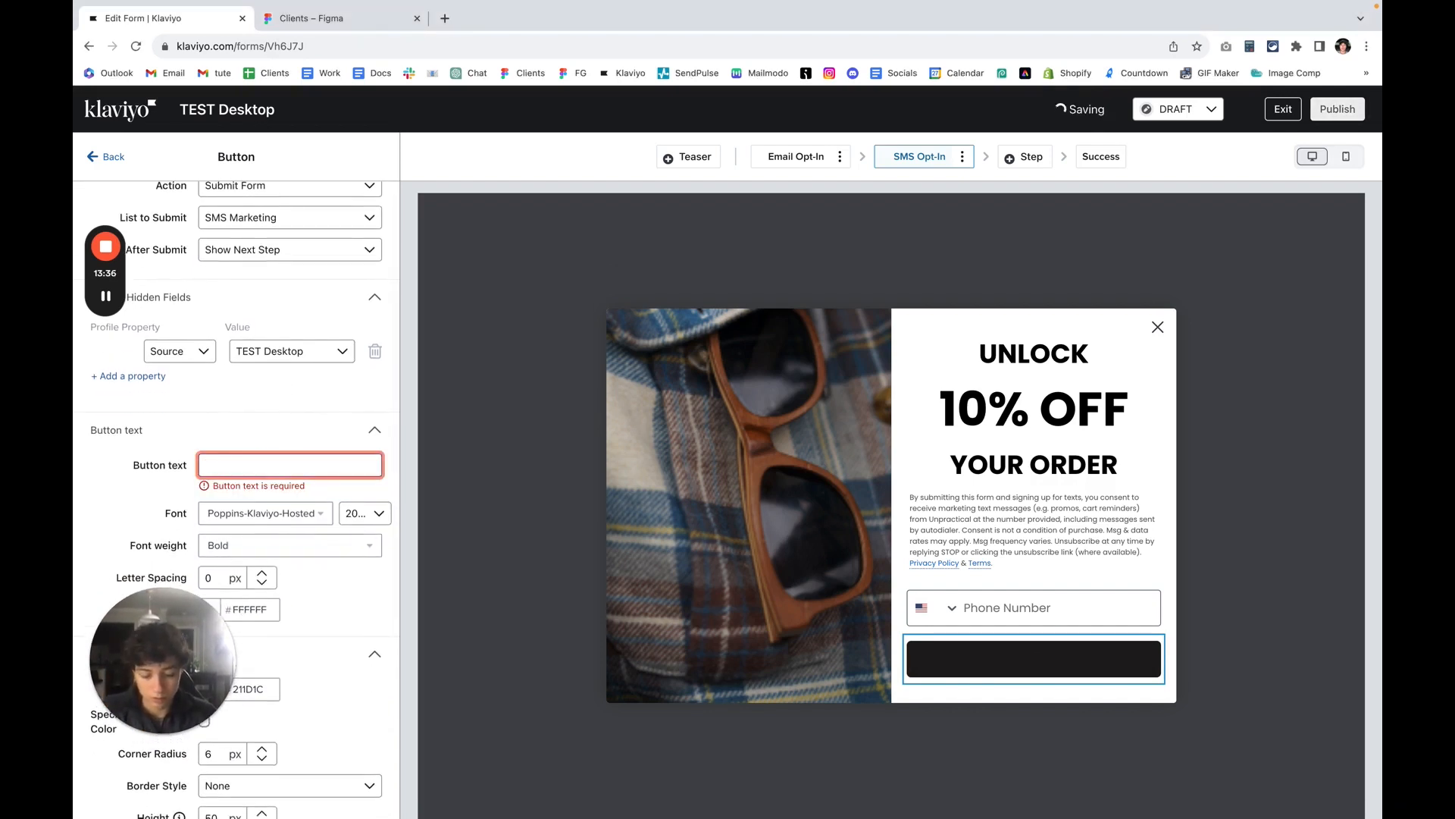
text(UNL)
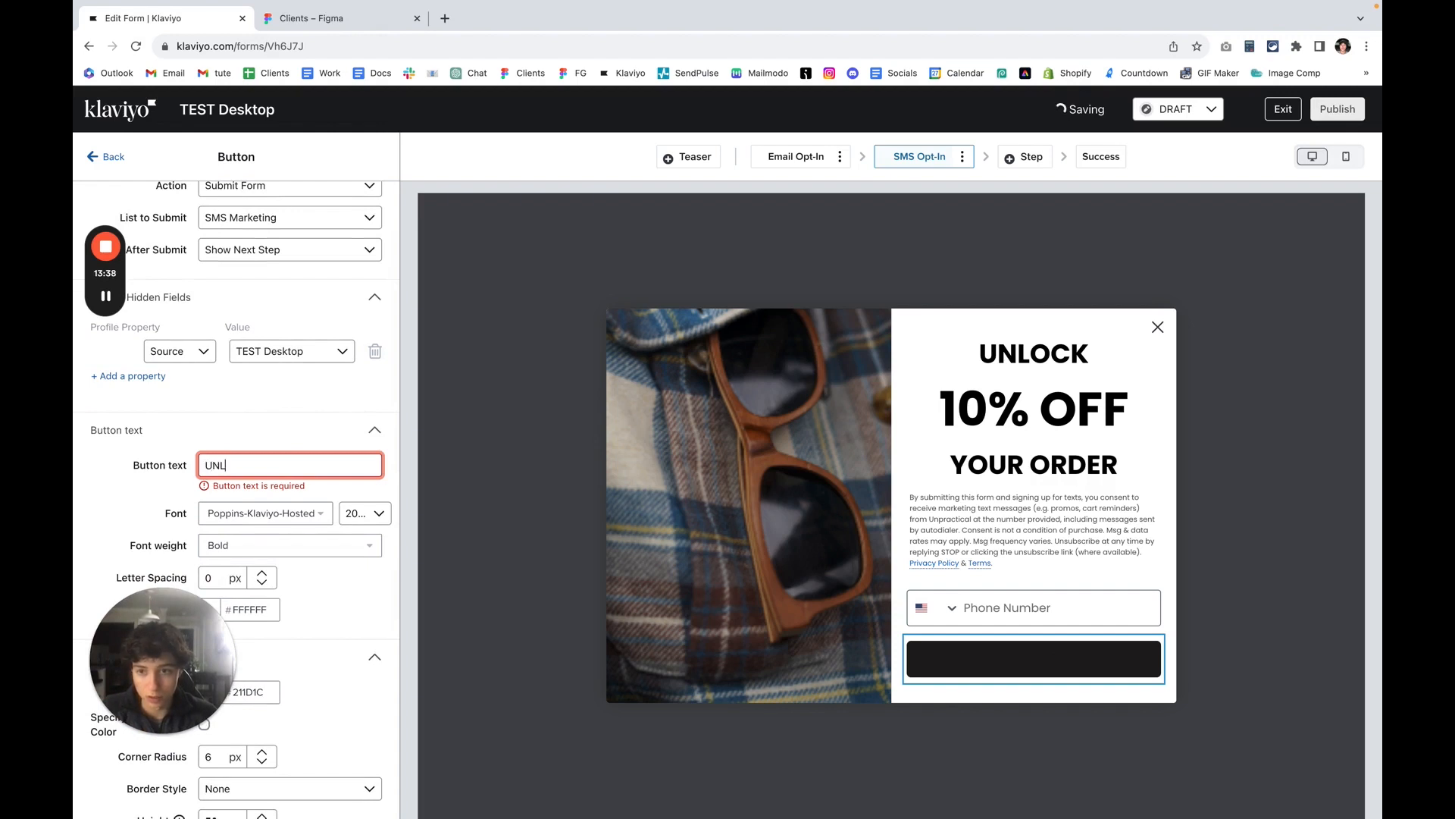
text(OCK NOW)
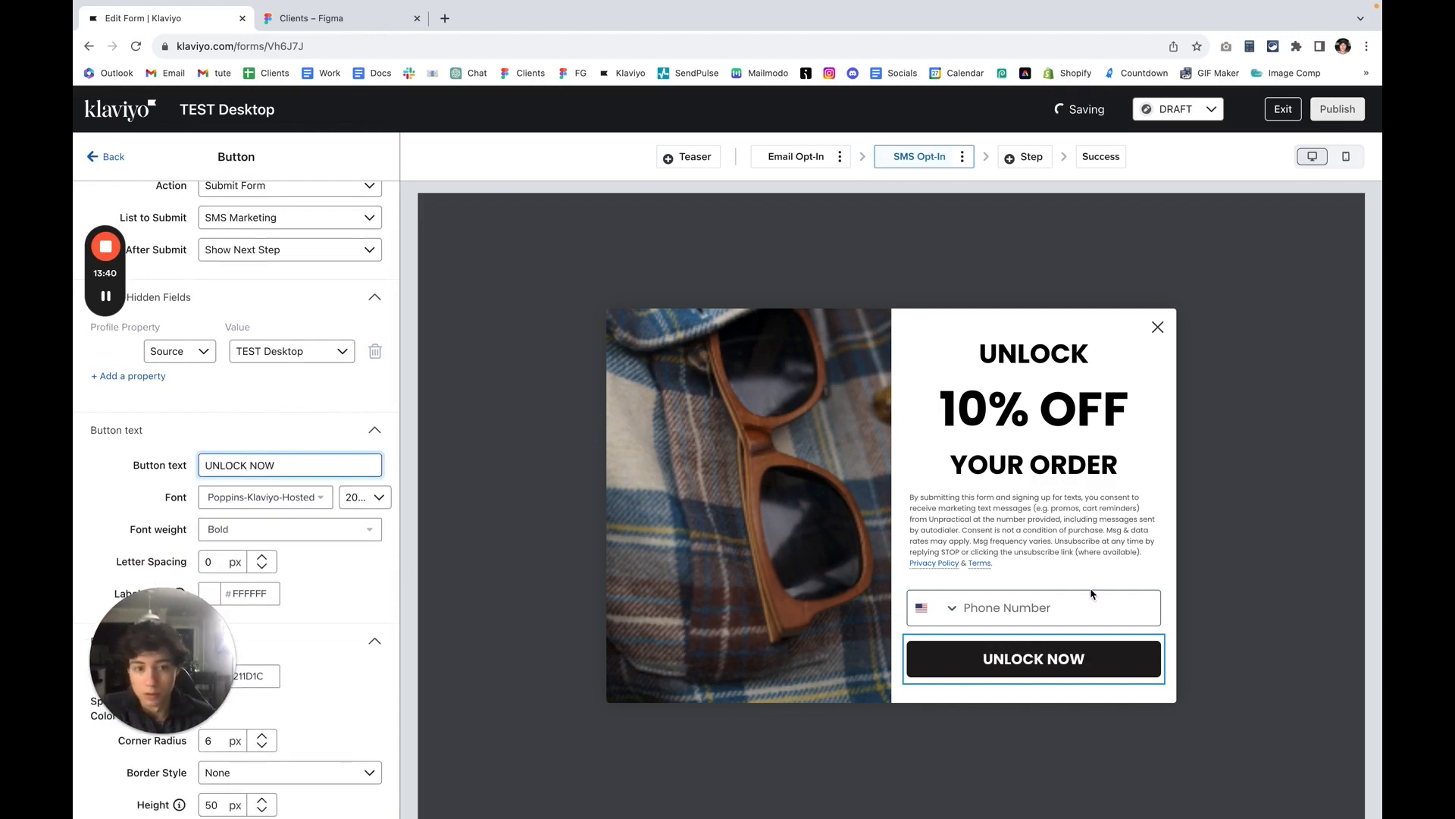
Step: Compare which lists the SMS opt-in and email opt-in buttons submit to
scroll(220, 562, up, 2)
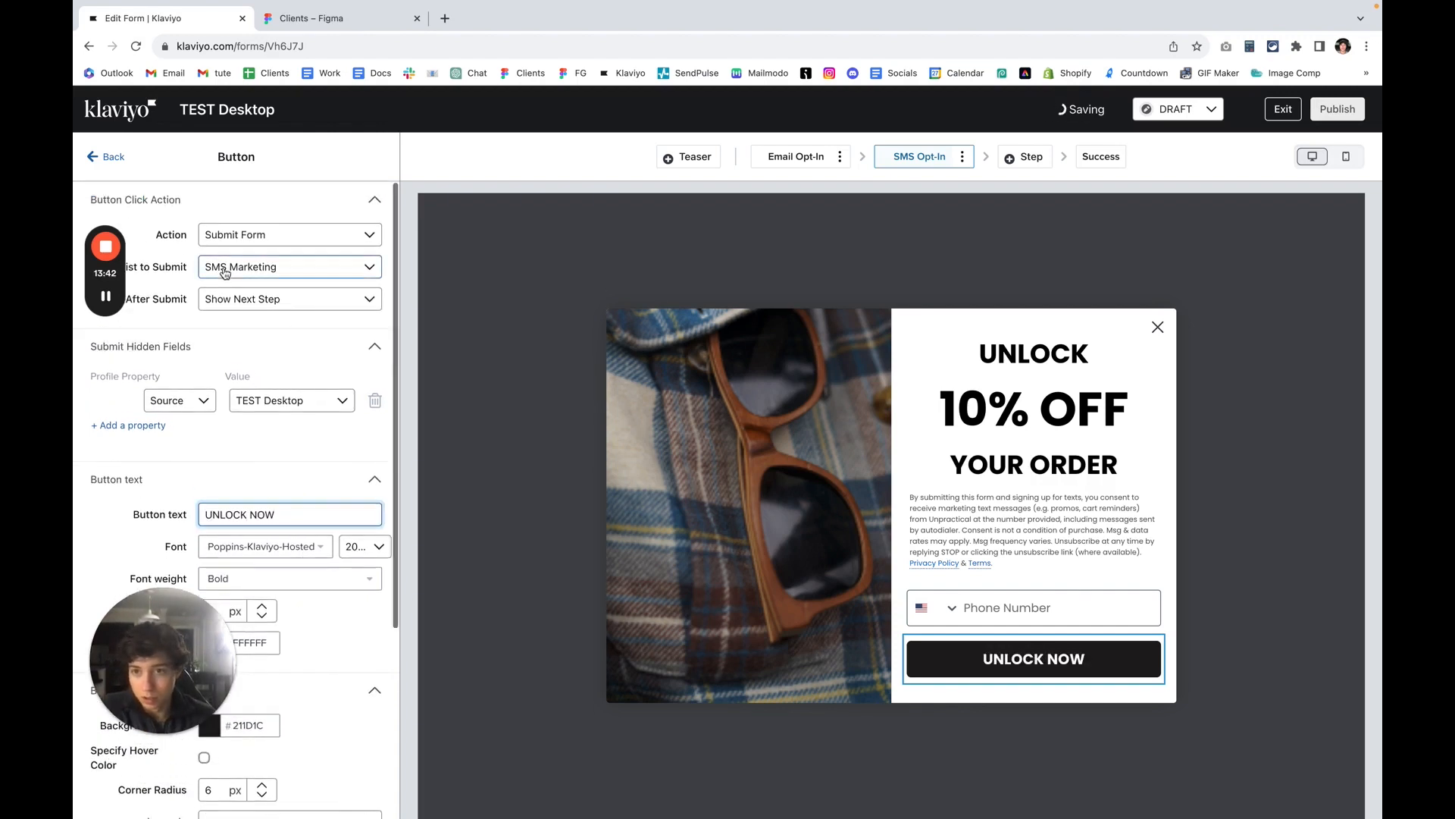
click(793, 165)
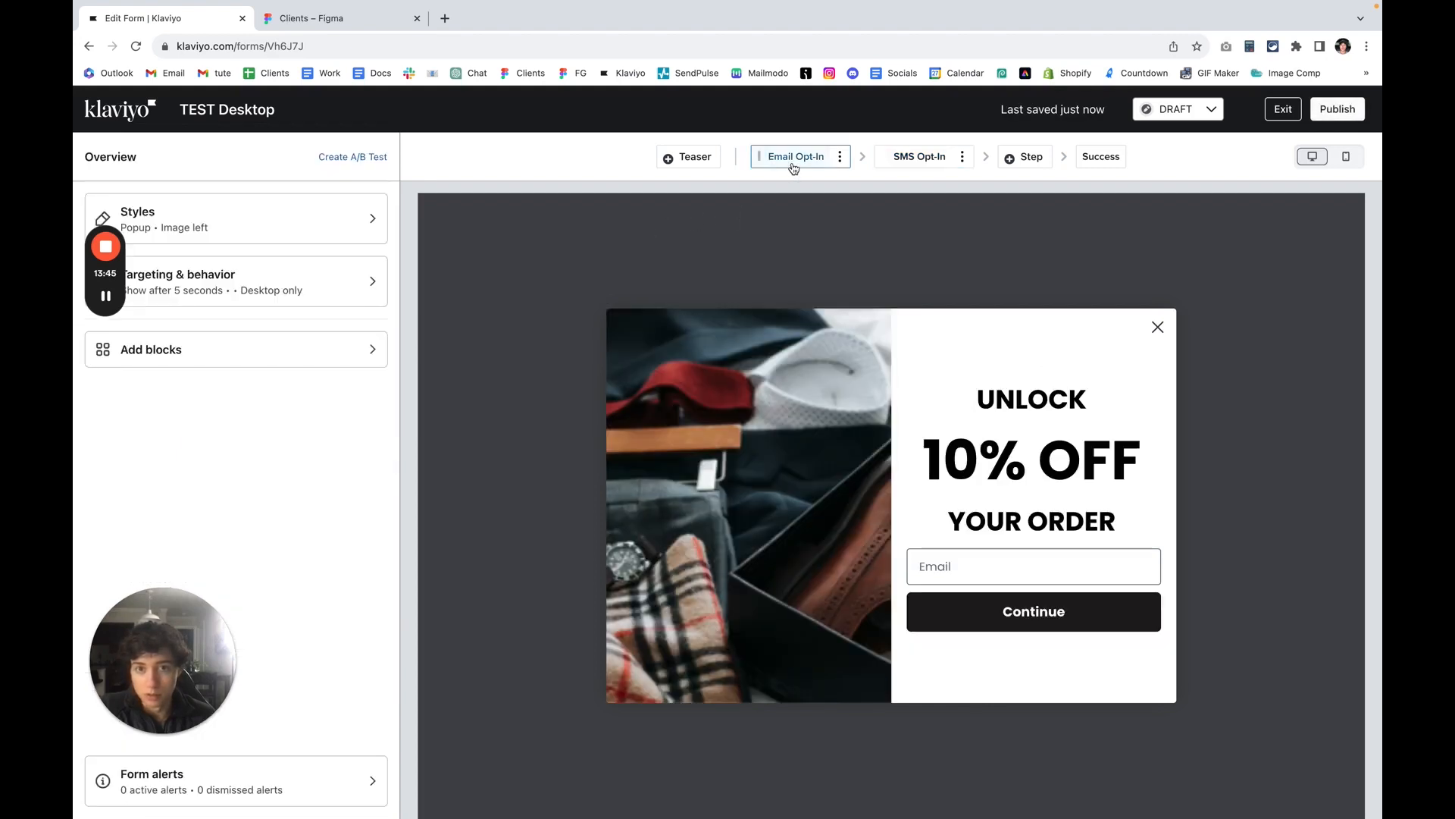
click(1039, 617)
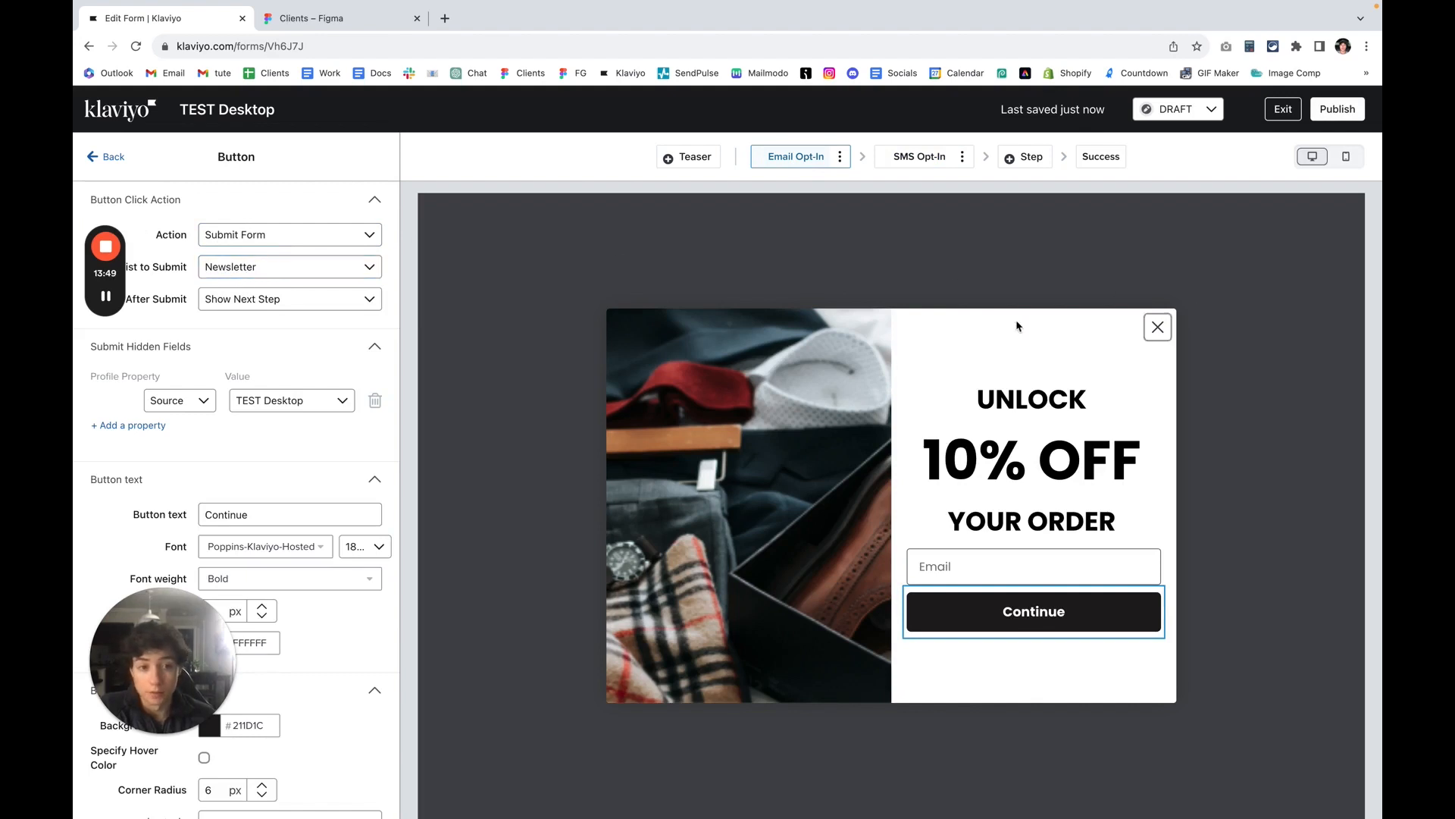
click(918, 157)
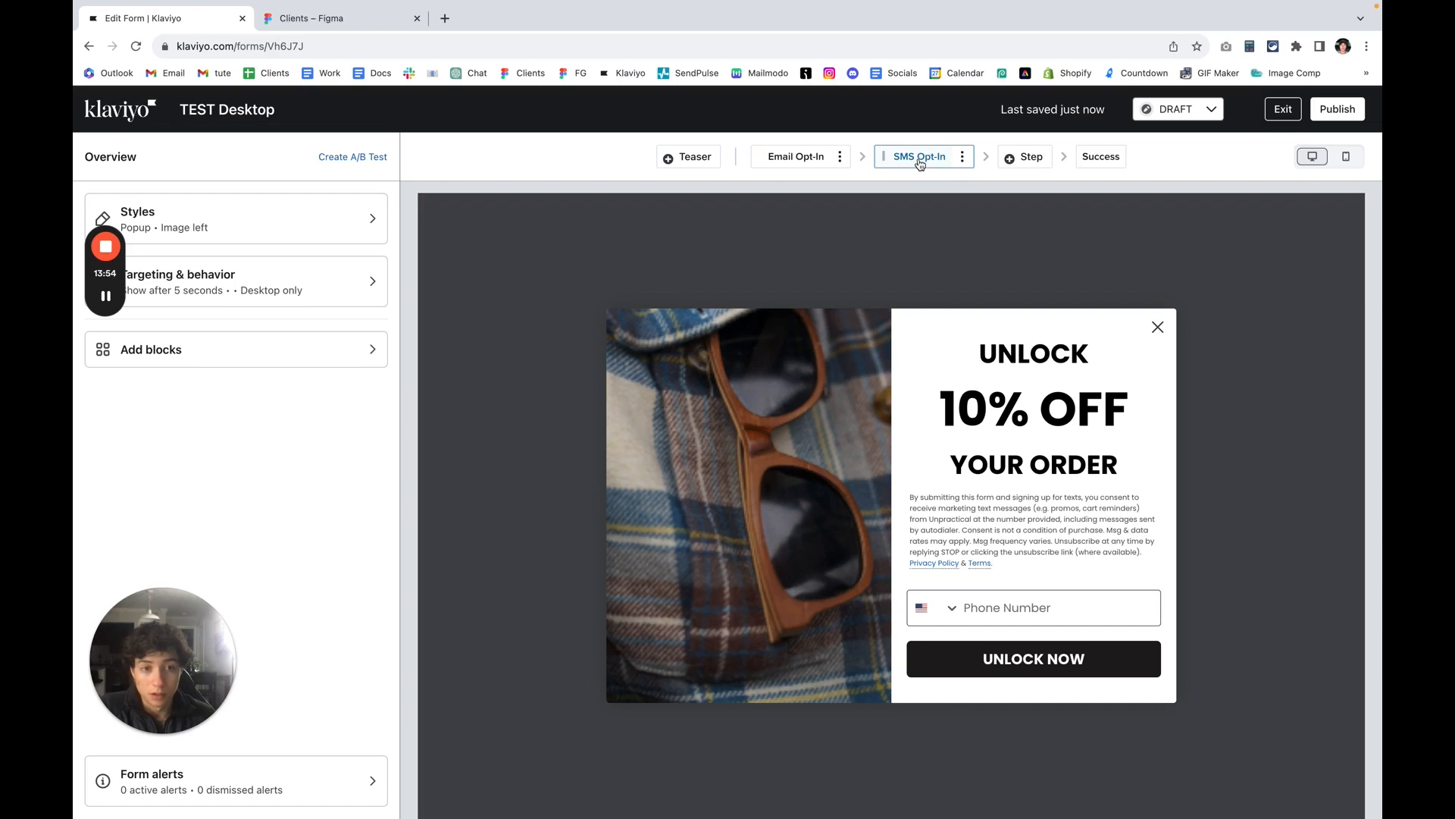
Step: In the Success step's text below the thank-you heading, replace everything after "Check your" with "Check your email for 10% off!"
click(1093, 157)
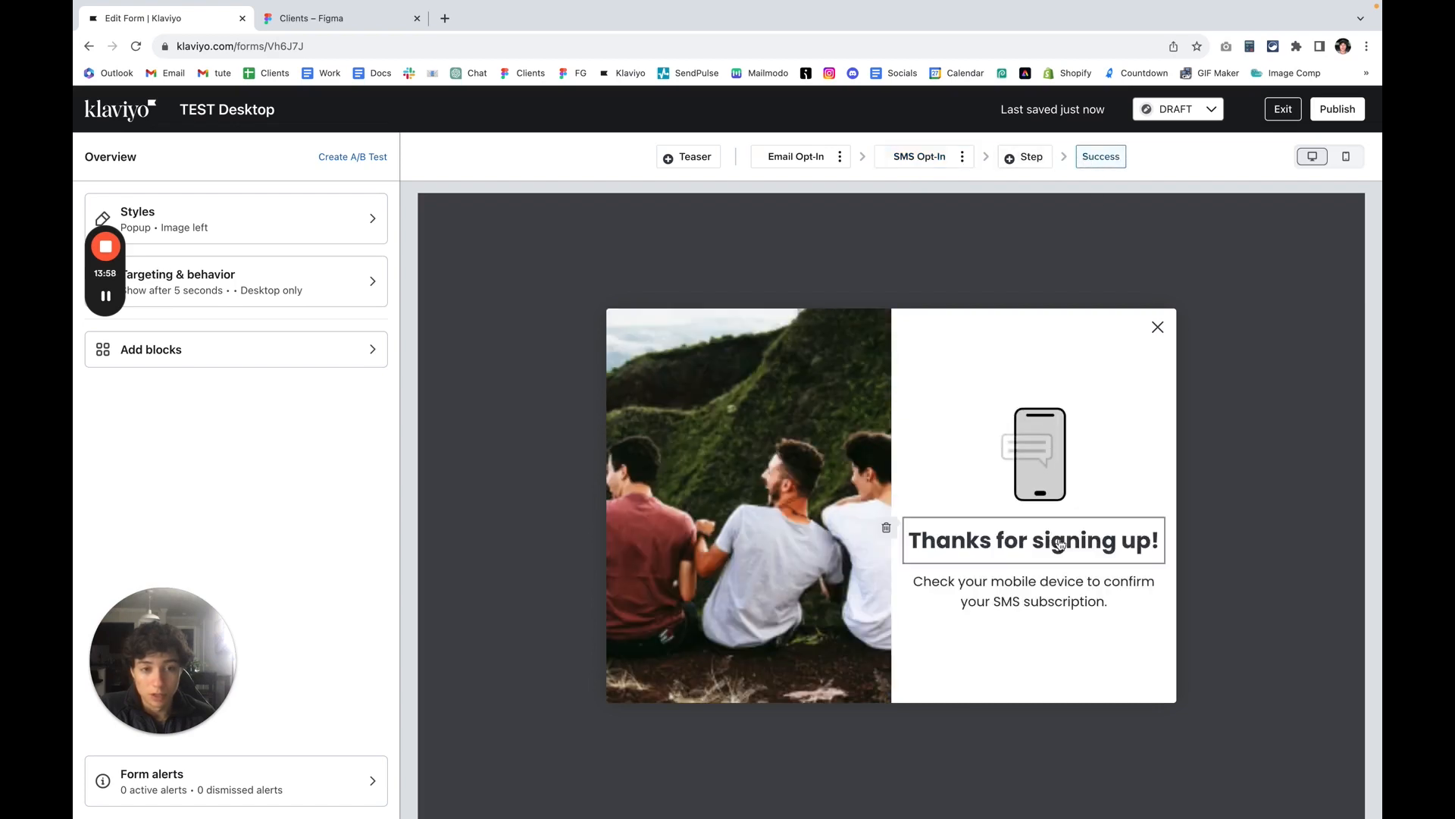
click(978, 585)
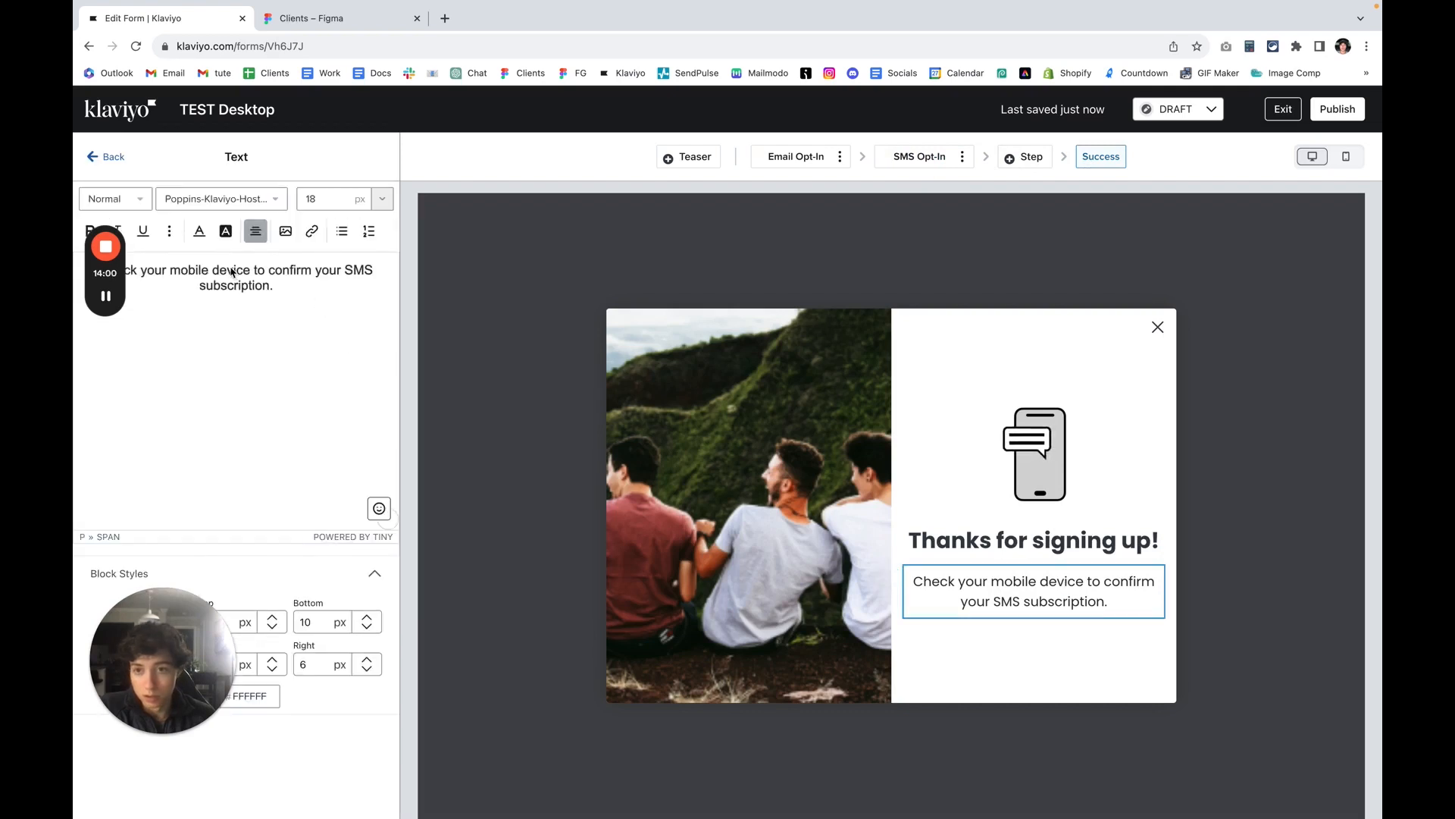
drag(274, 286, 180, 270)
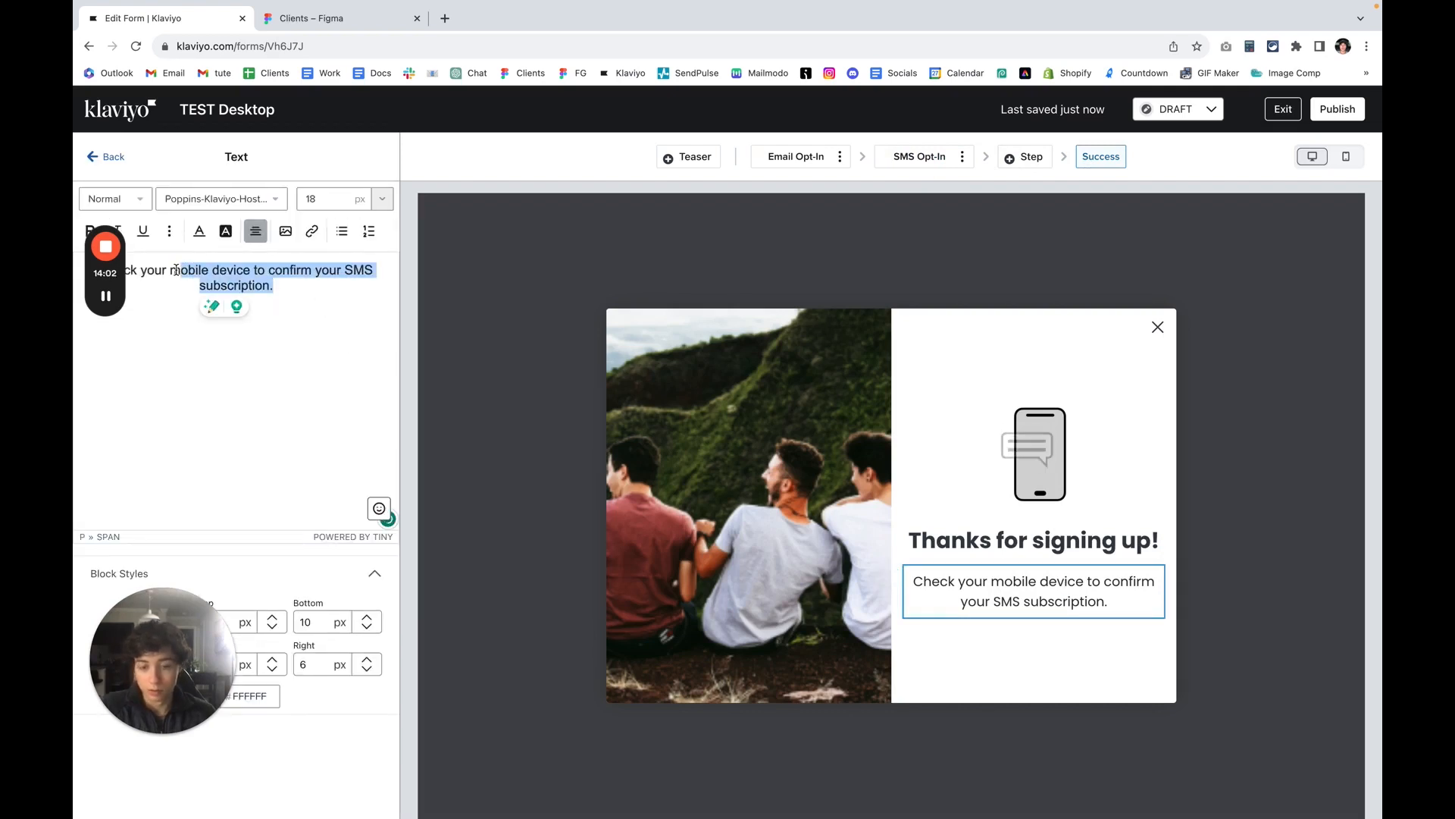
key(BackSpace)
key(BackSpace)
text(CHECK)
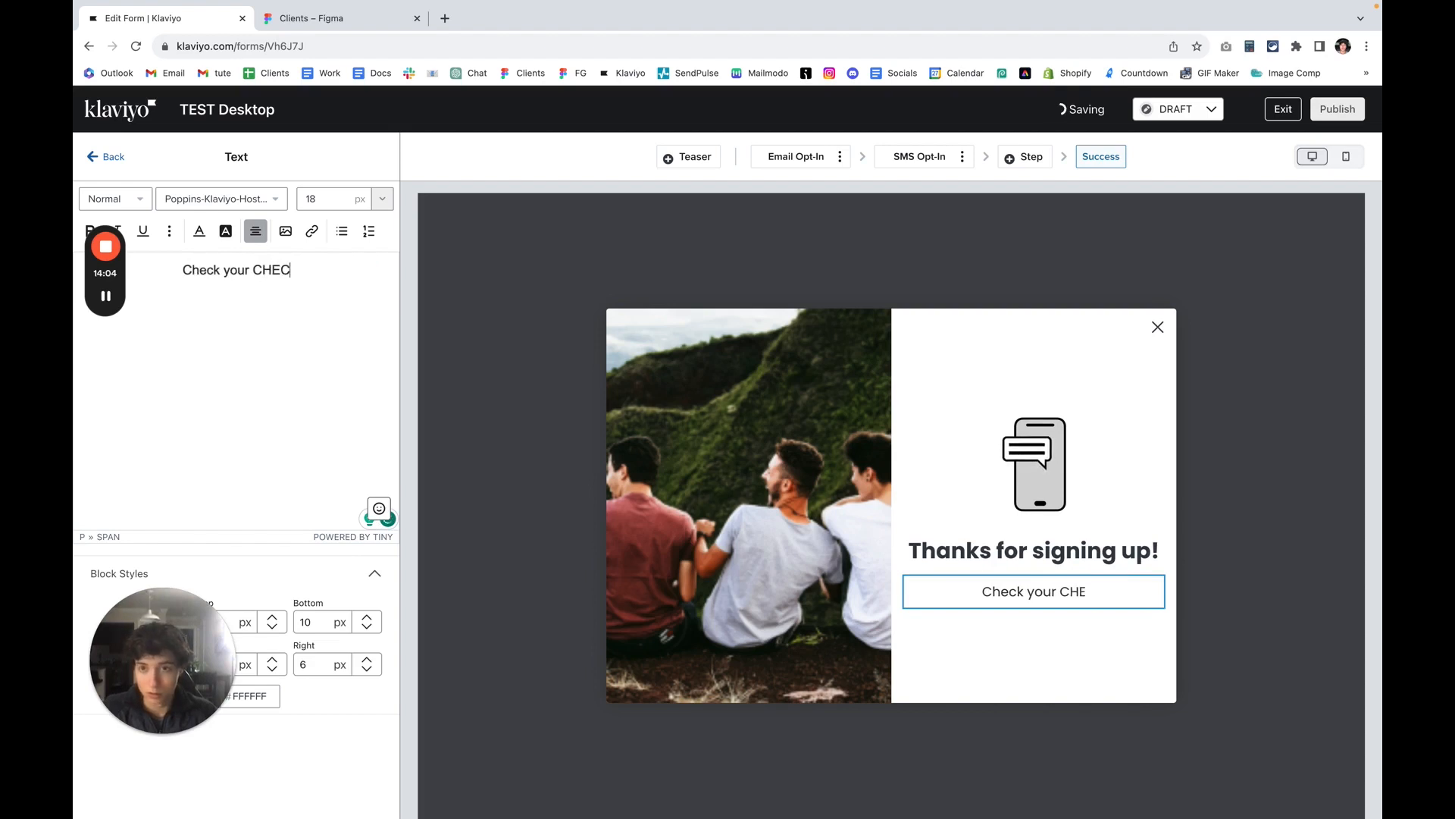
key(BackSpace)
key(BackSpace)
key(BackSpace)
key(BackSpace)
text(heck)
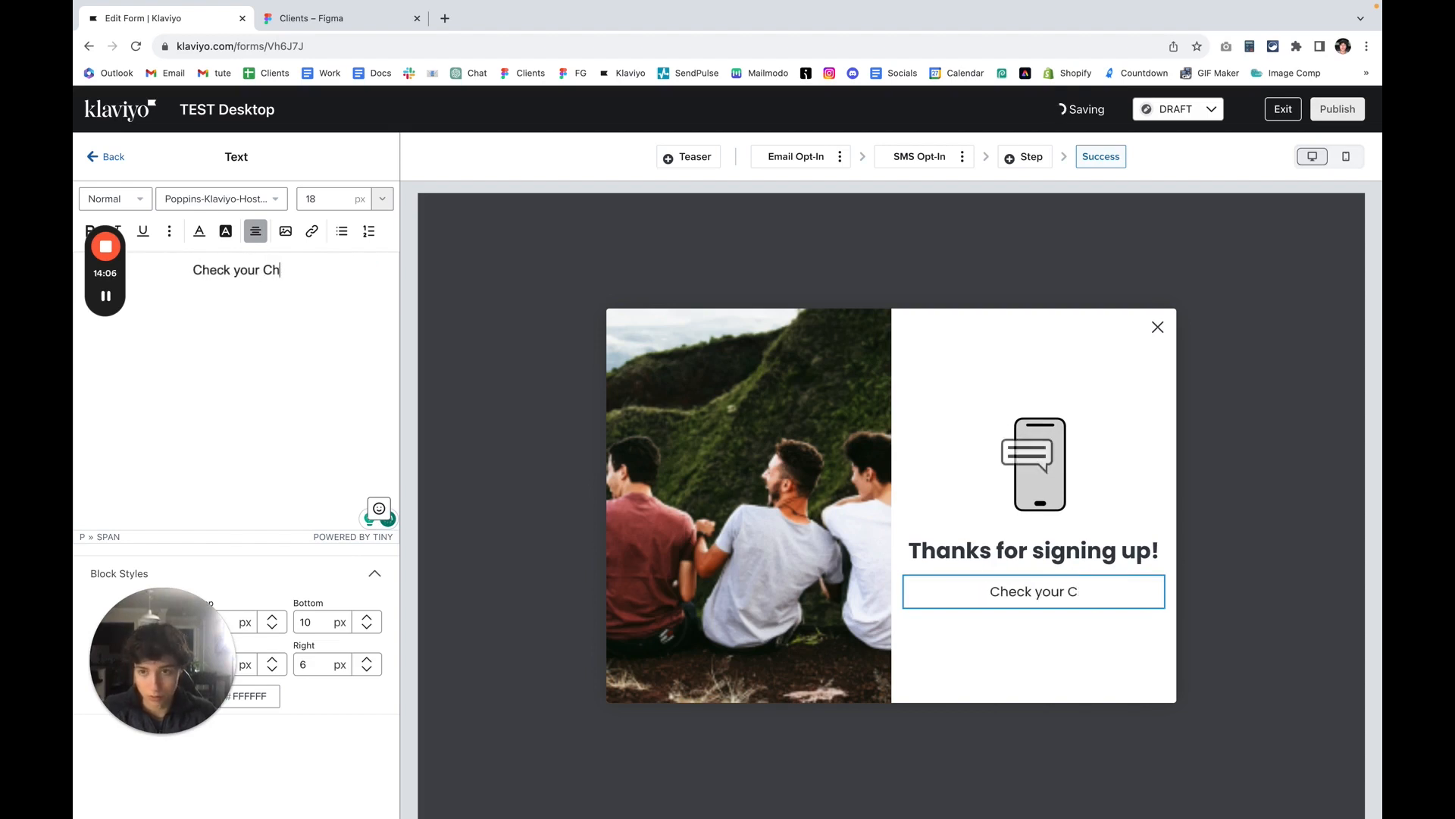
text( you)
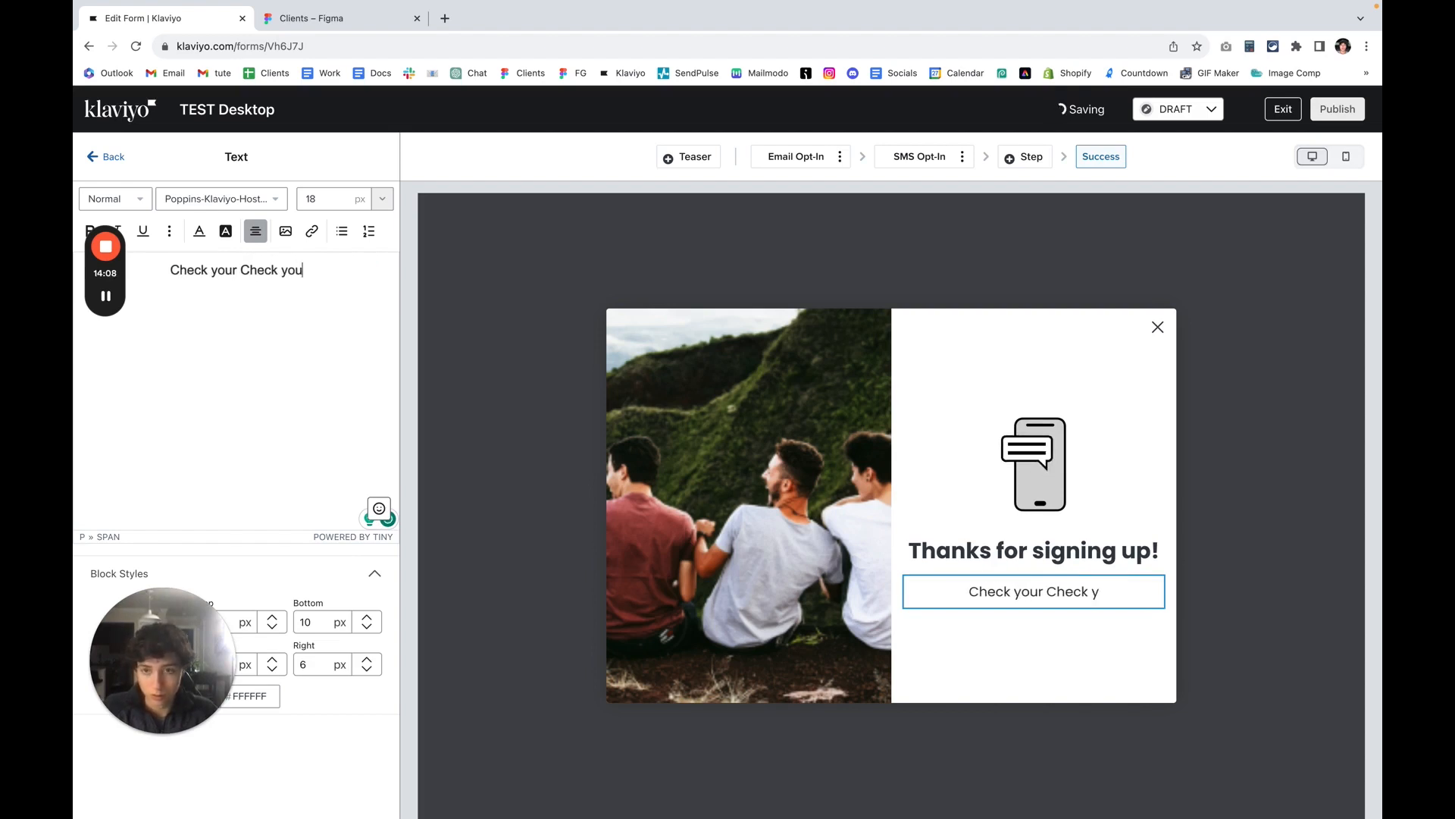
text(r email for)
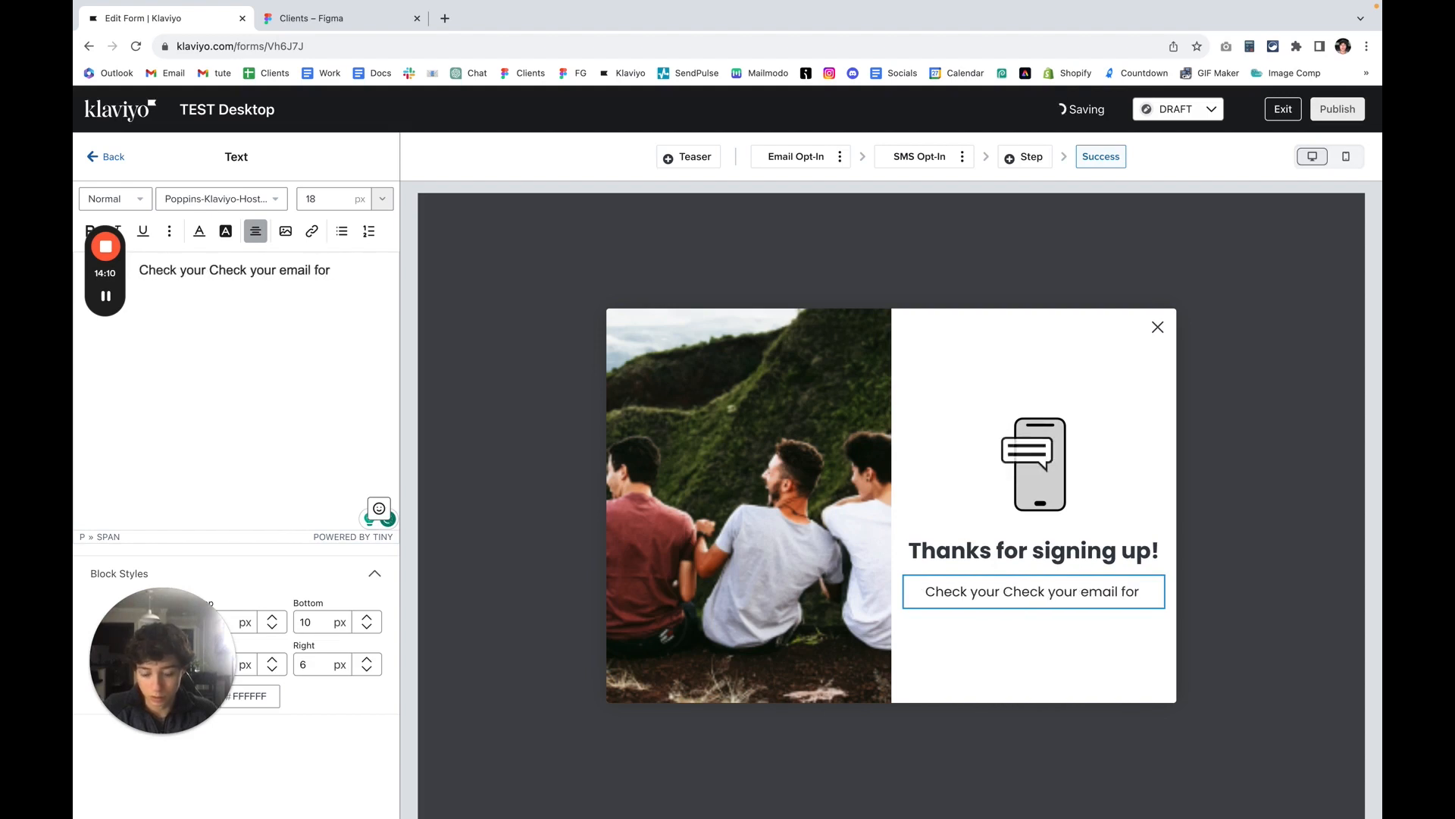
text( 10% off!)
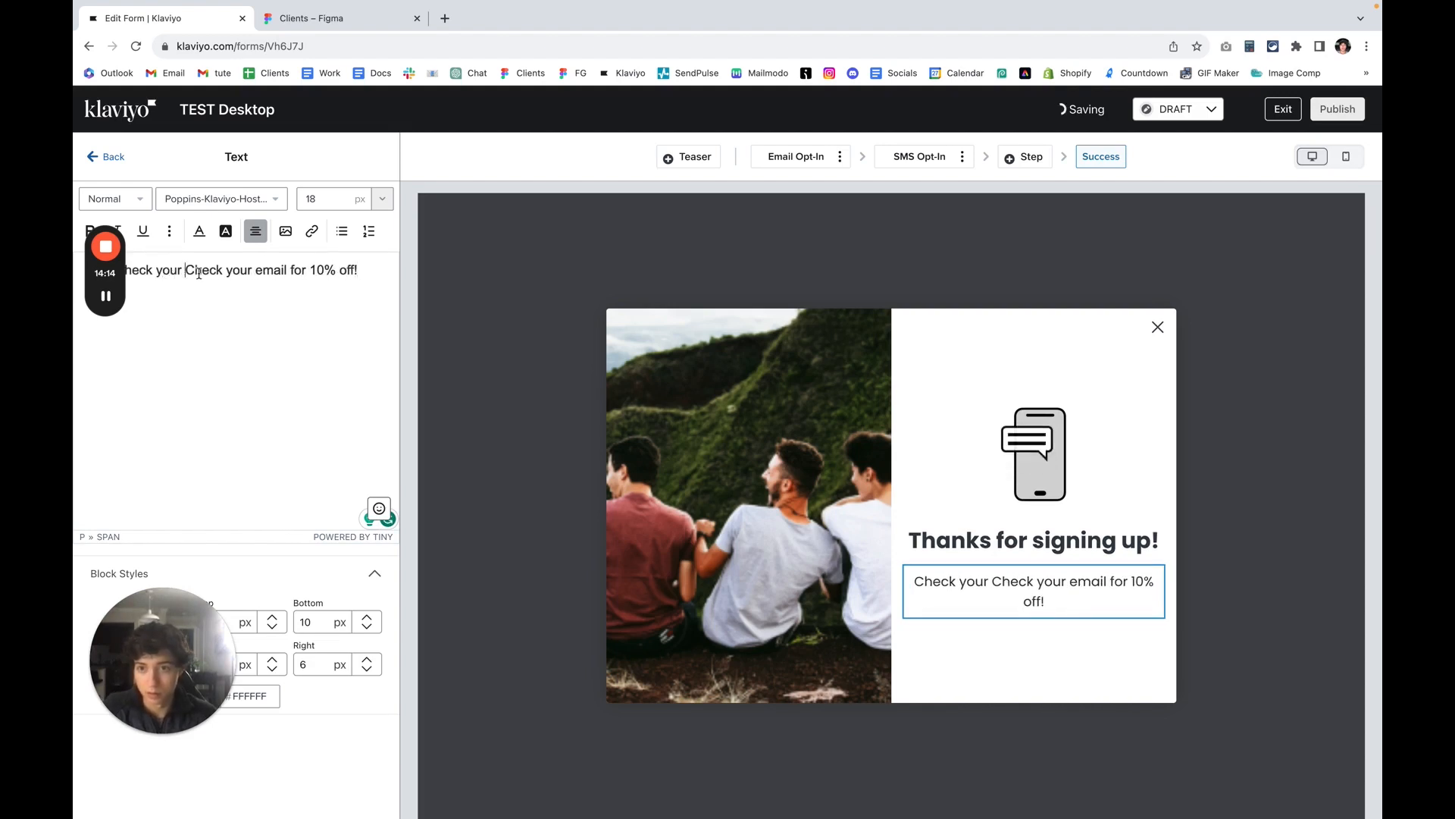
Step: Remove the duplicate leading "Check your" from the success message and insert "your" before "10% off!"
key(BackSpace)
key(BackSpace)
key(BackSpace)
key(BackSpace)
key(BackSpace)
key(BackSpace)
key(BackSpace)
key(BackSpace)
key(BackSpace)
key(BackSpace)
key(BackSpace)
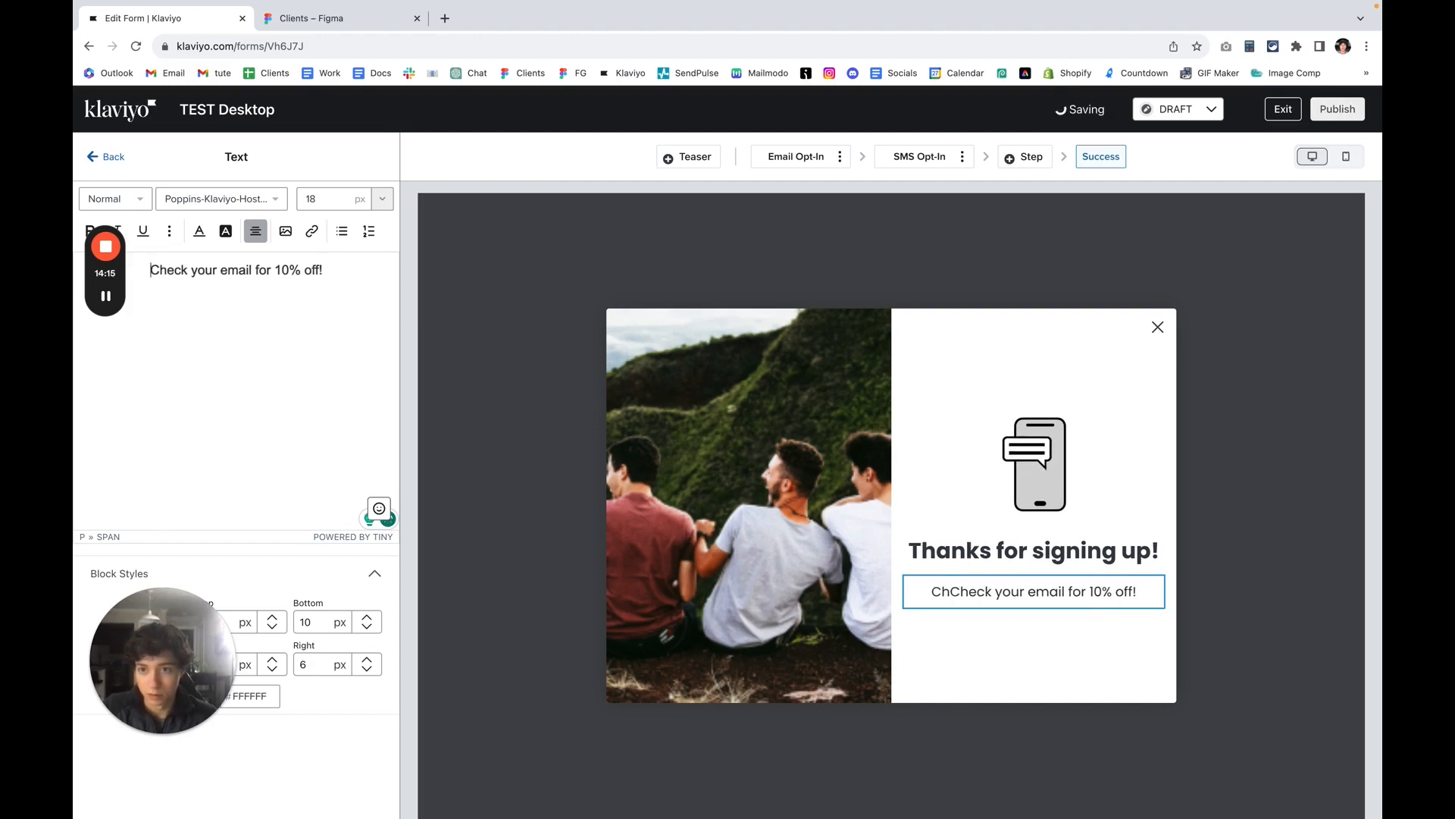
click(279, 271)
text(your)
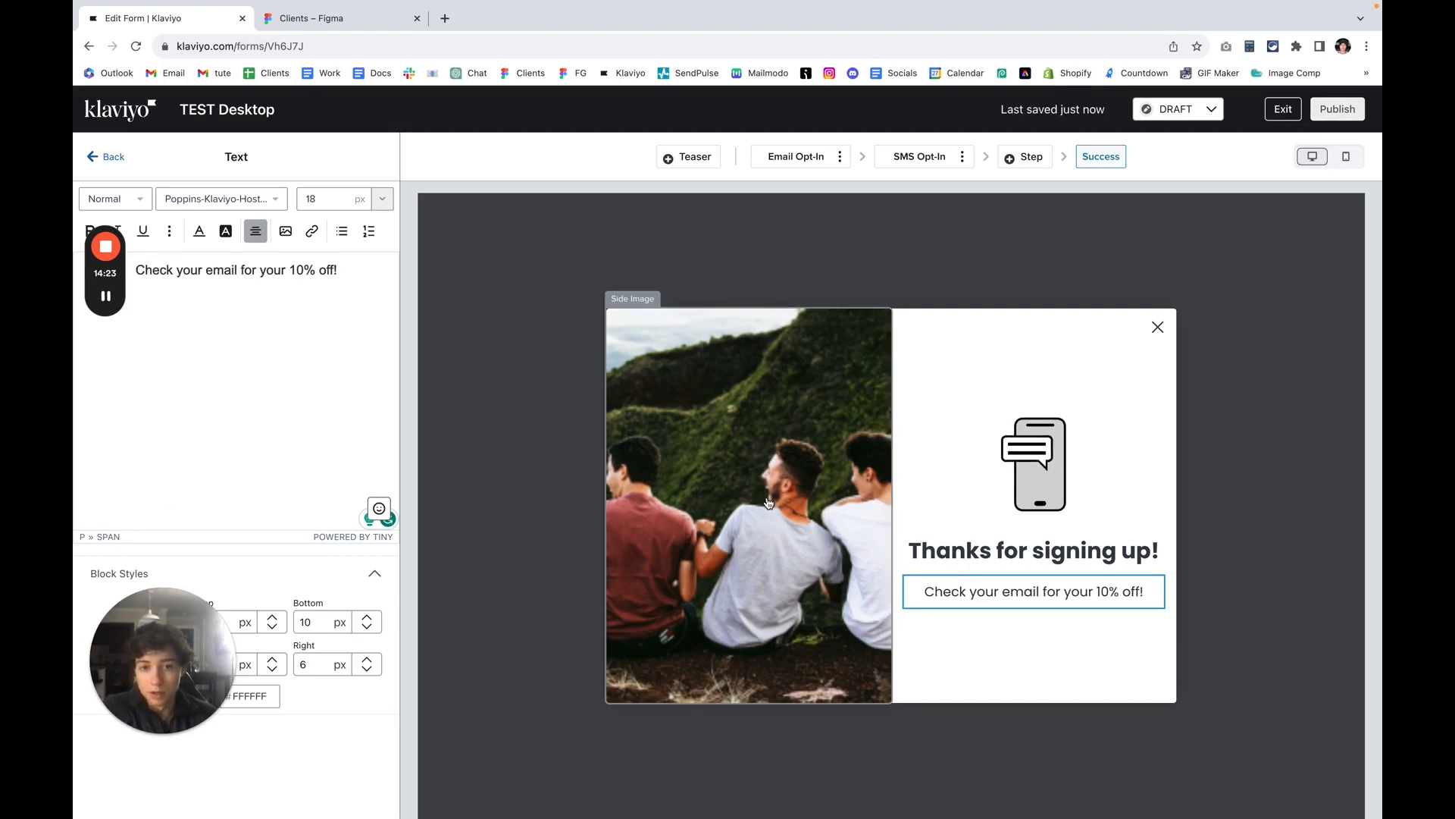
Step: Replace the Success step's side image by uploading the downloaded file Unpractical Welcome 8 (1).png
click(105, 297)
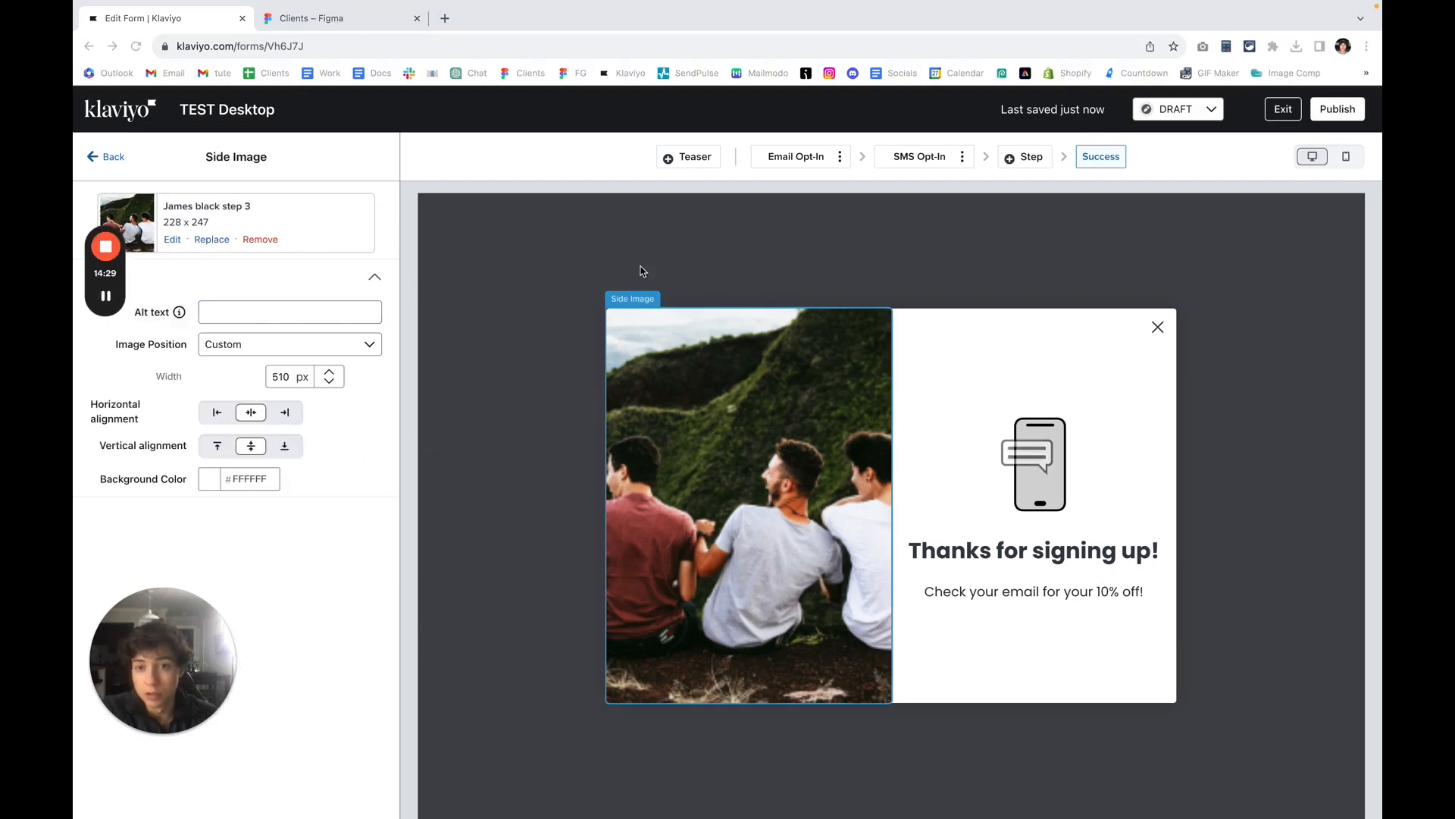
click(211, 240)
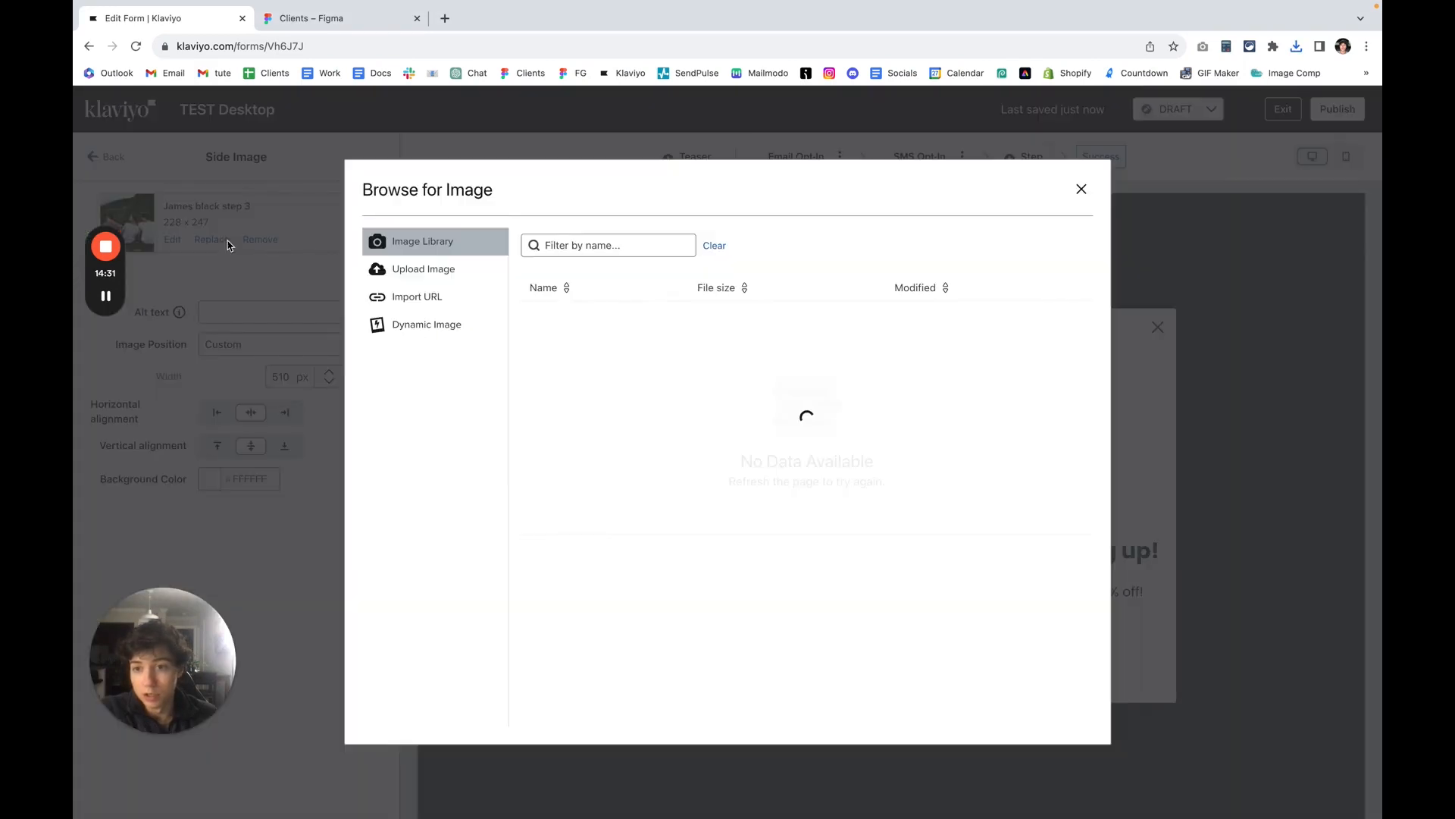
click(468, 267)
click(1296, 46)
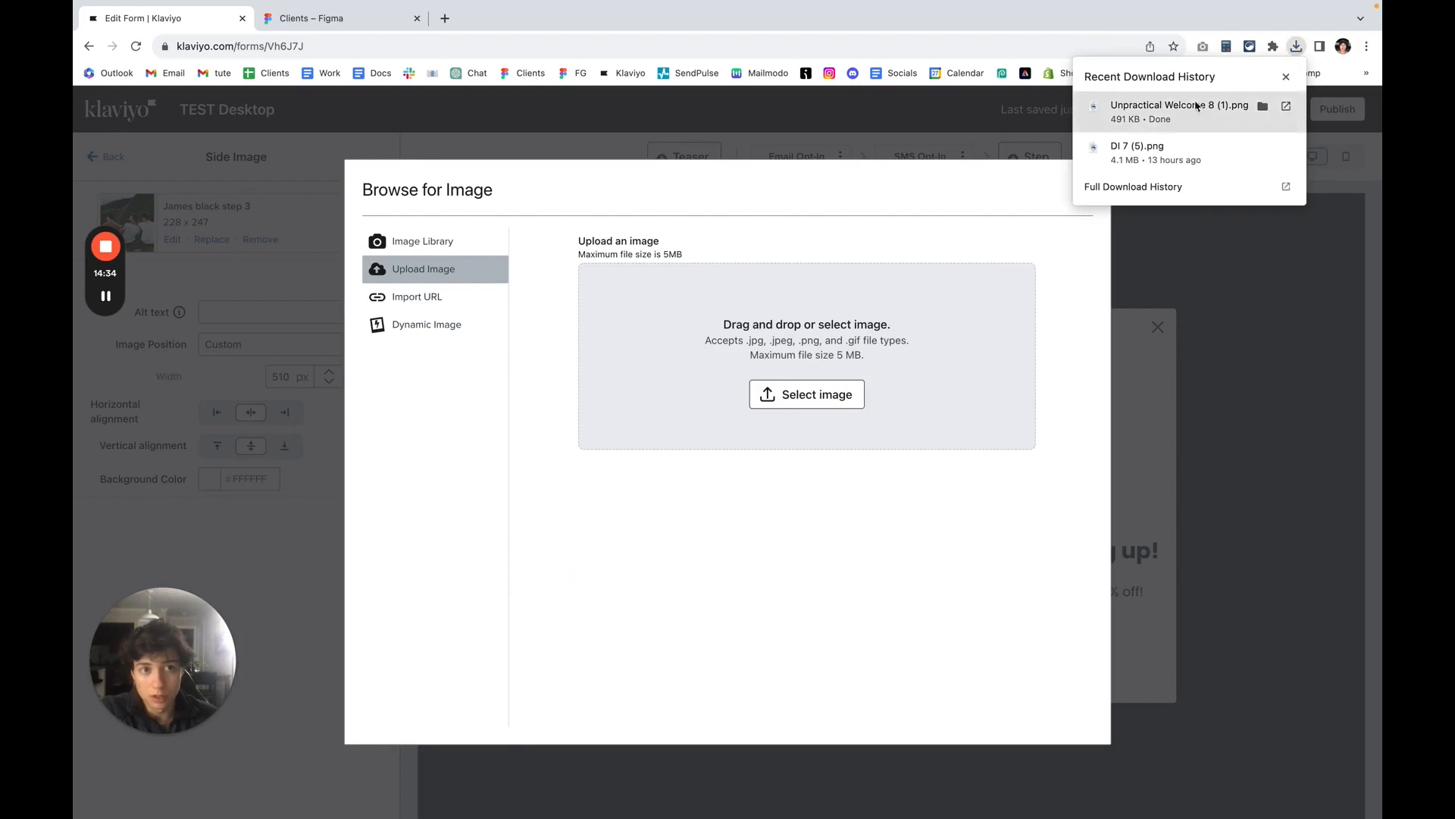
drag(1169, 104, 791, 397)
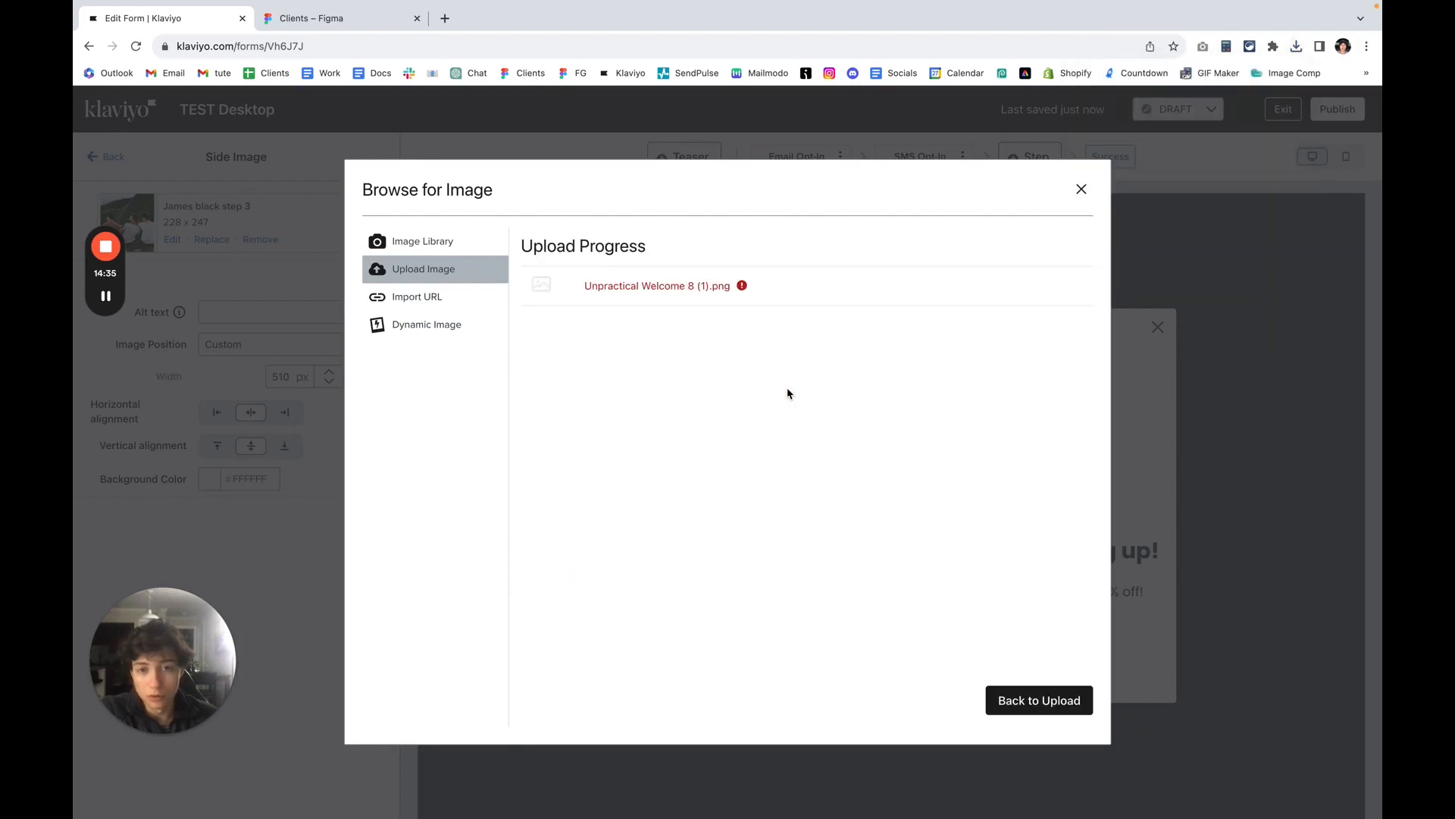
click(413, 297)
click(425, 271)
mouse_move(1286, 53)
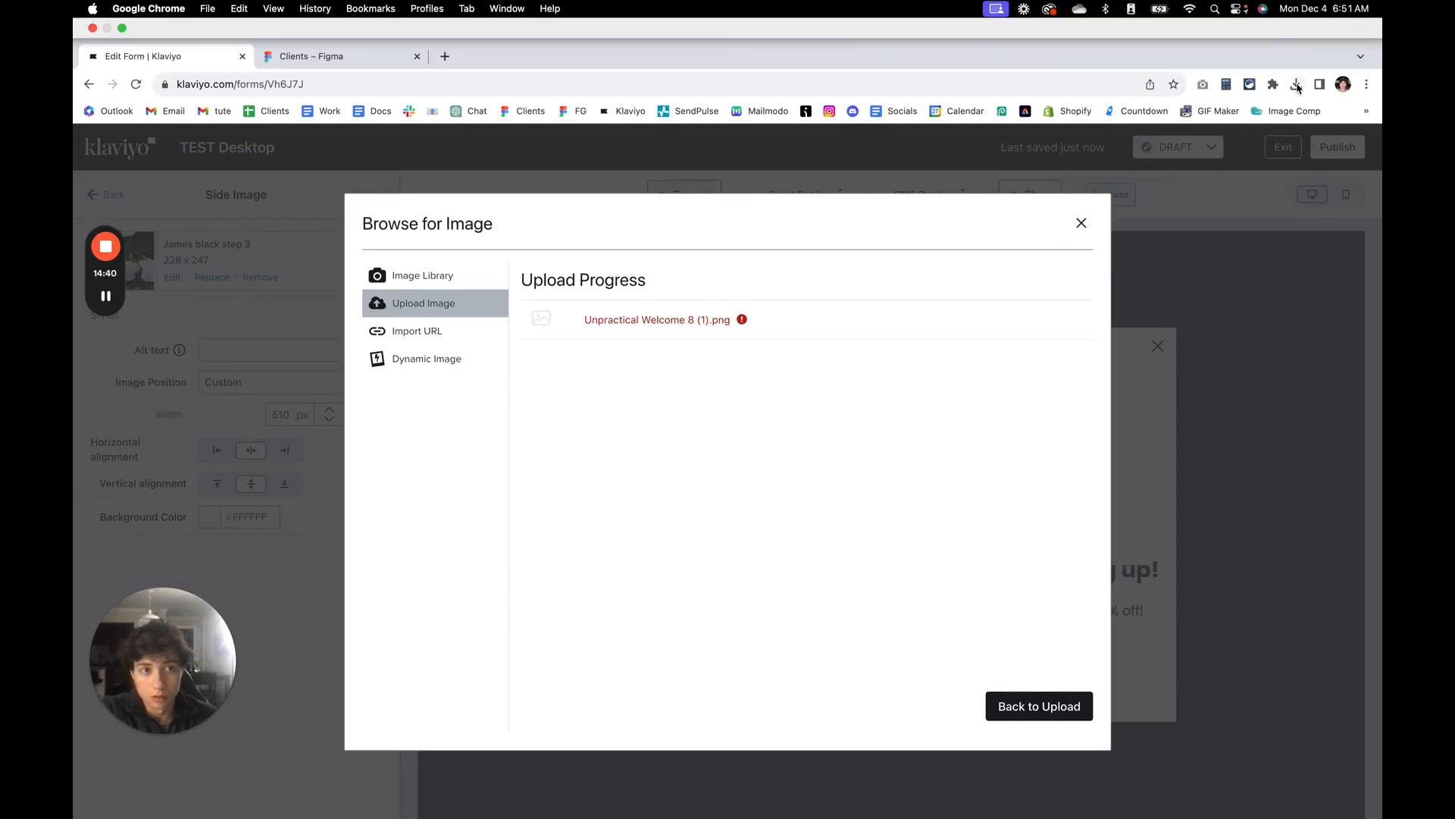
click(1296, 84)
click(1084, 704)
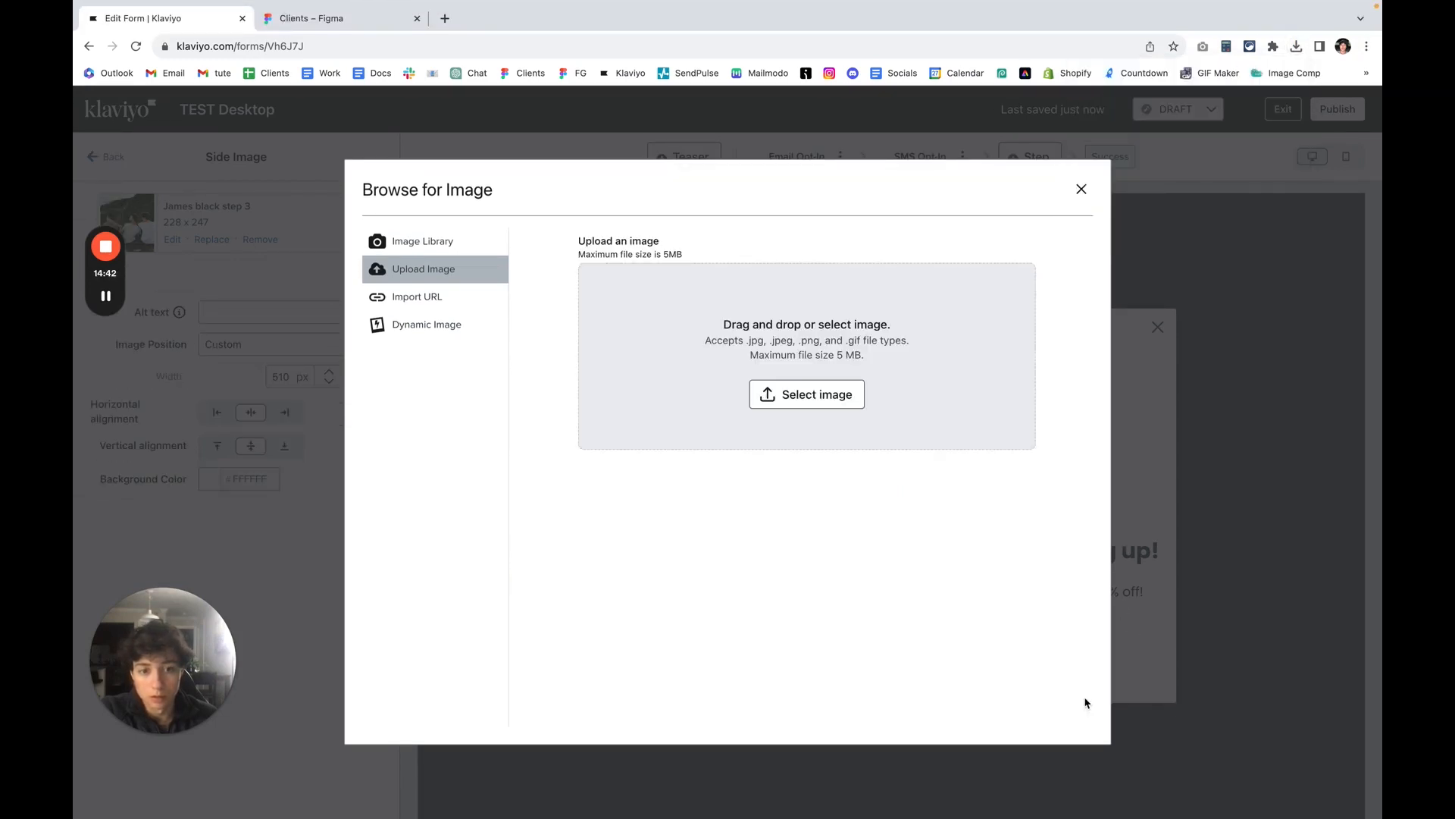
click(1296, 57)
drag(1131, 104, 908, 394)
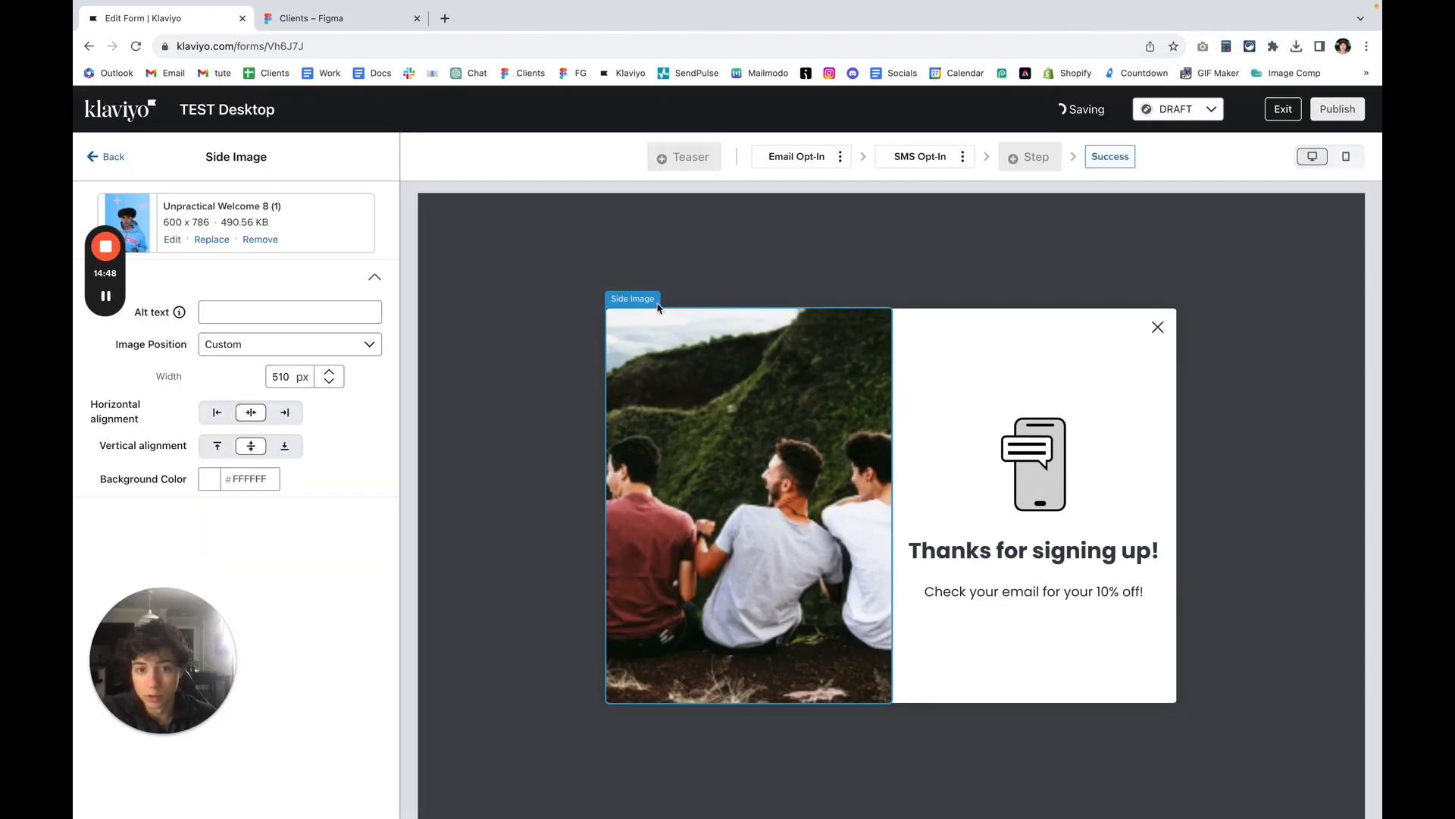
Step: Replace the Email Opt-In step's side image with Unpractical Welcome 8 (1) from the image library
click(822, 161)
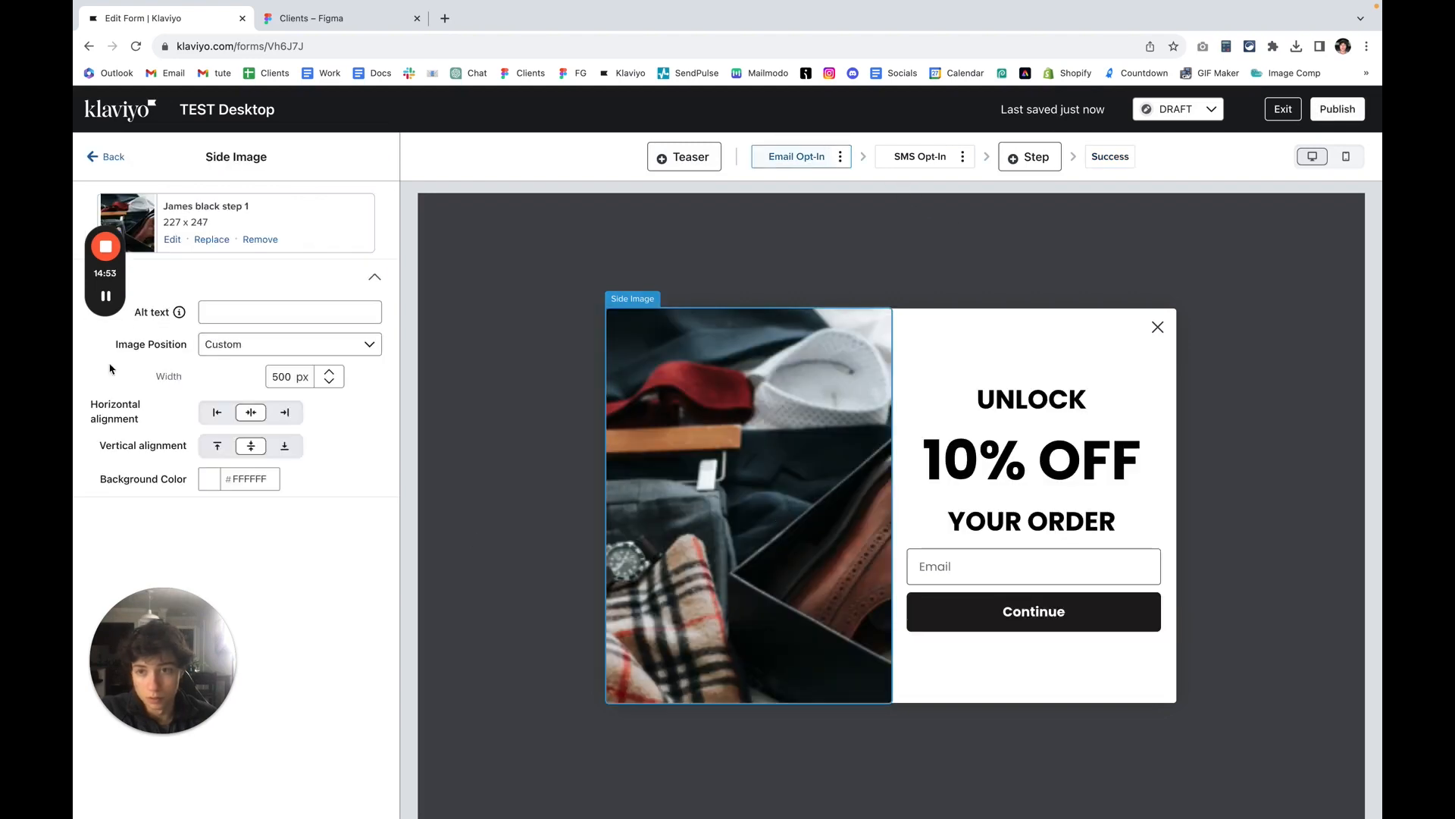
click(223, 241)
click(425, 269)
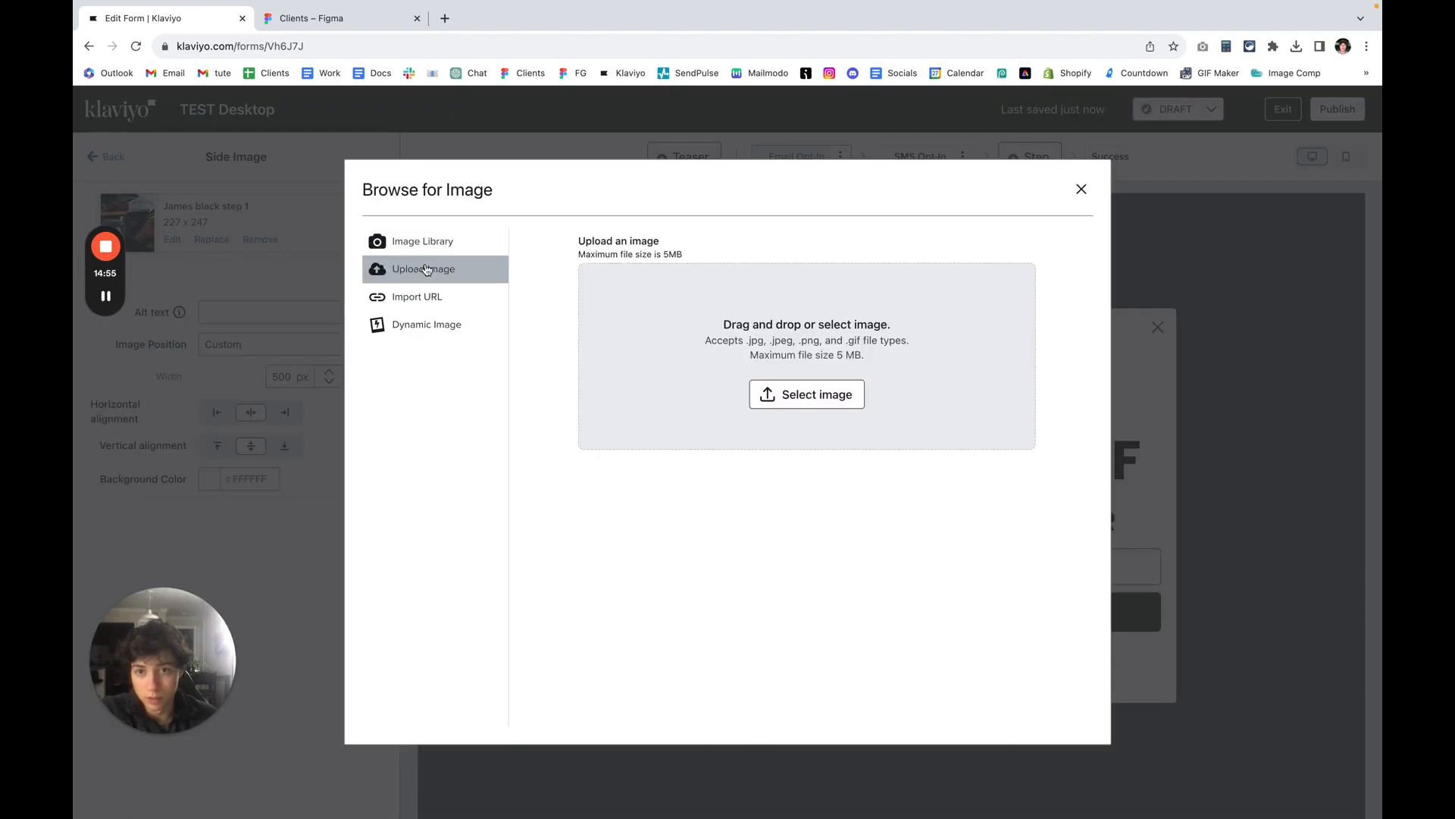
click(399, 237)
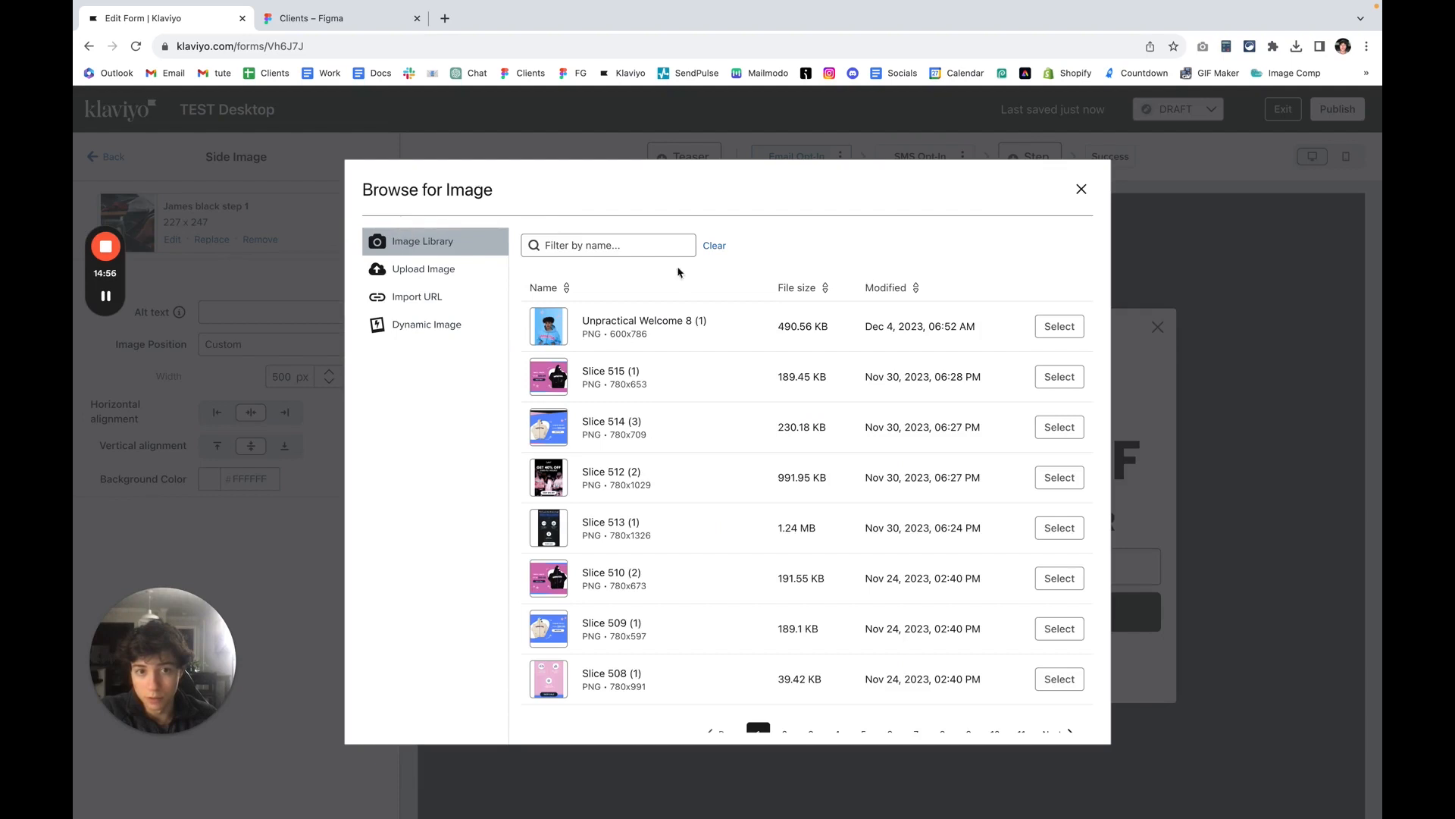
click(1074, 326)
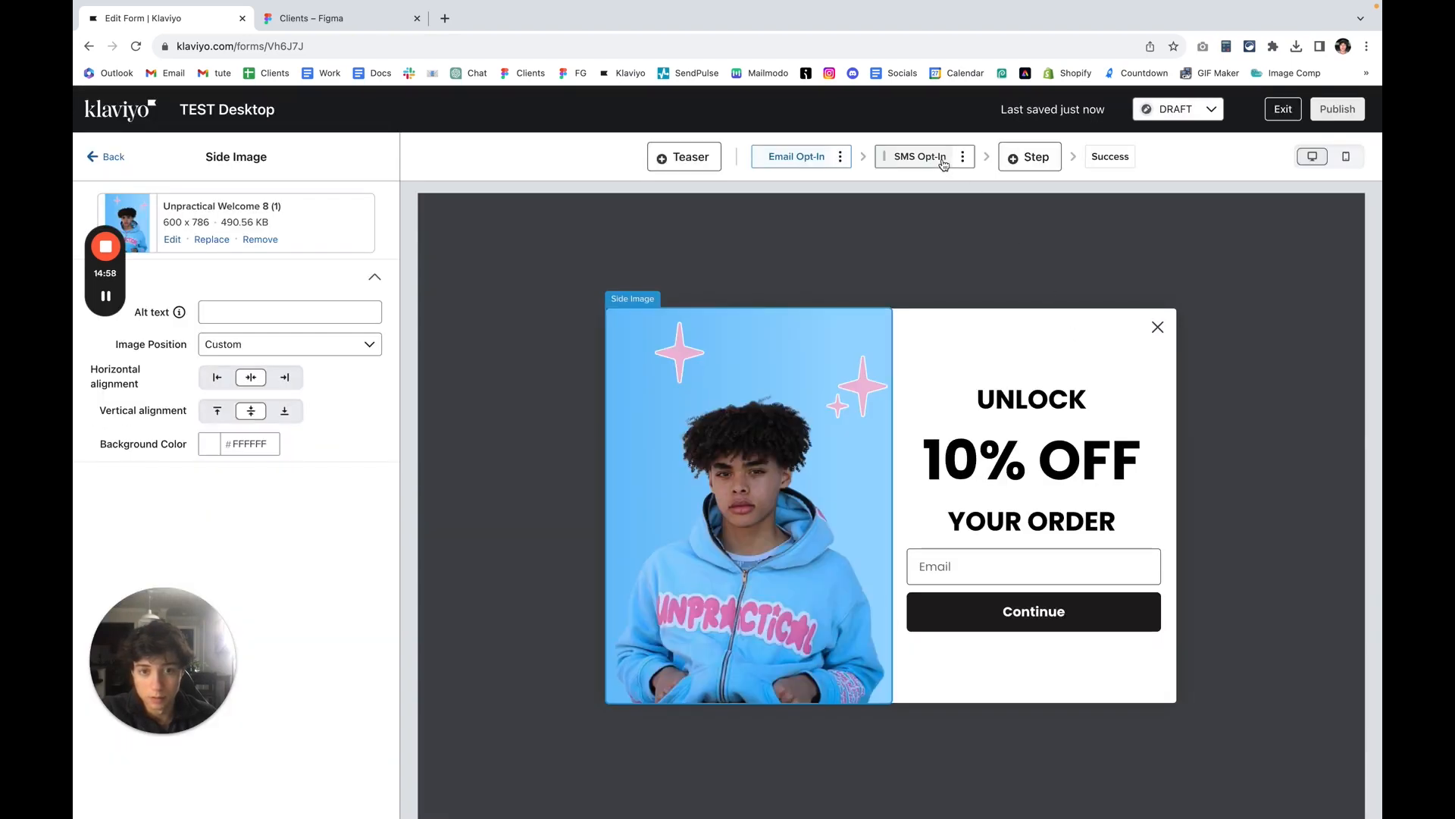
Step: Replace the SMS Opt-In step's side image with Unpractical Welcome 8 (1) from the image library and check the email and SMS steps
click(944, 163)
click(821, 396)
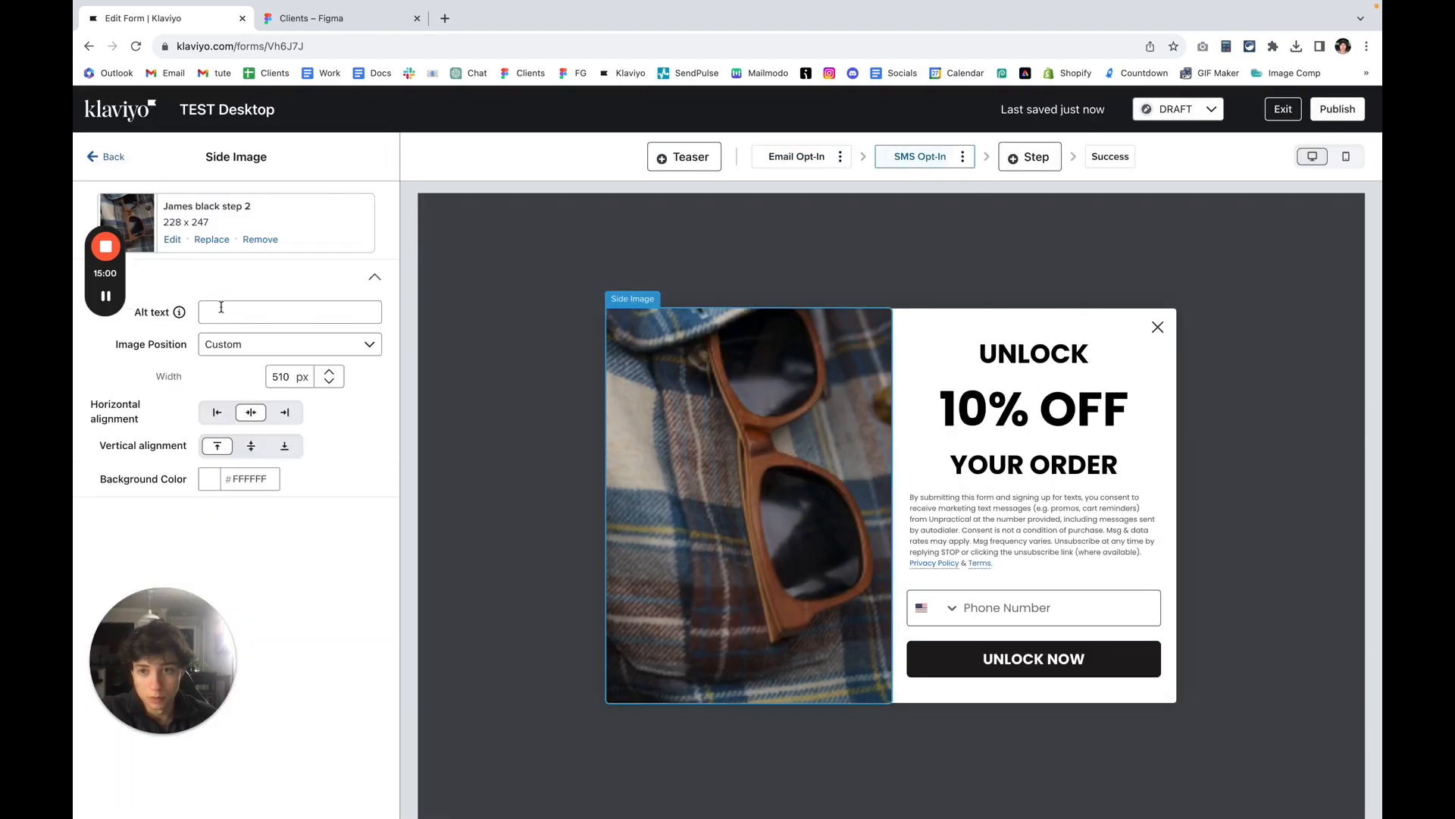
click(211, 240)
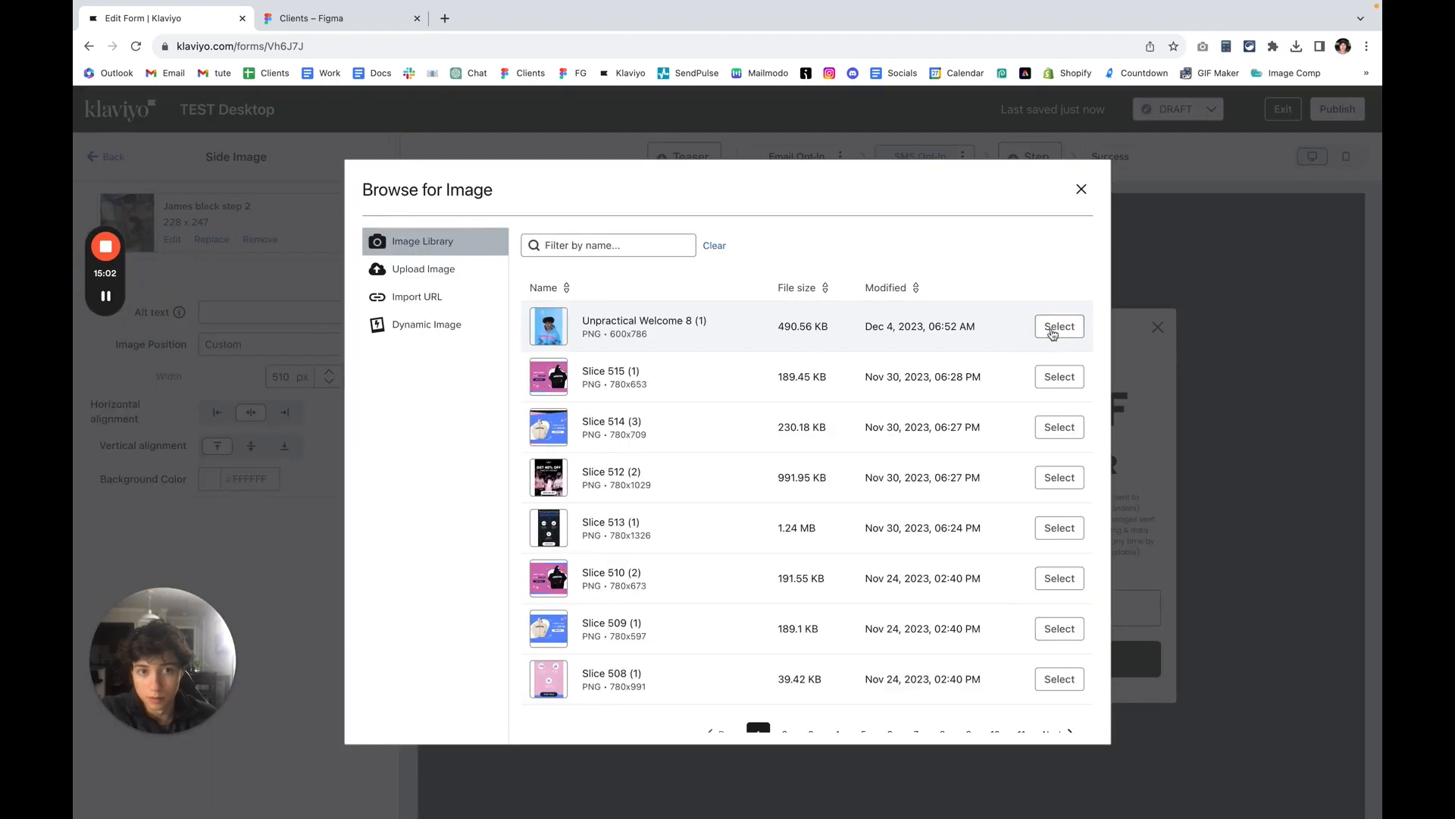
click(1057, 326)
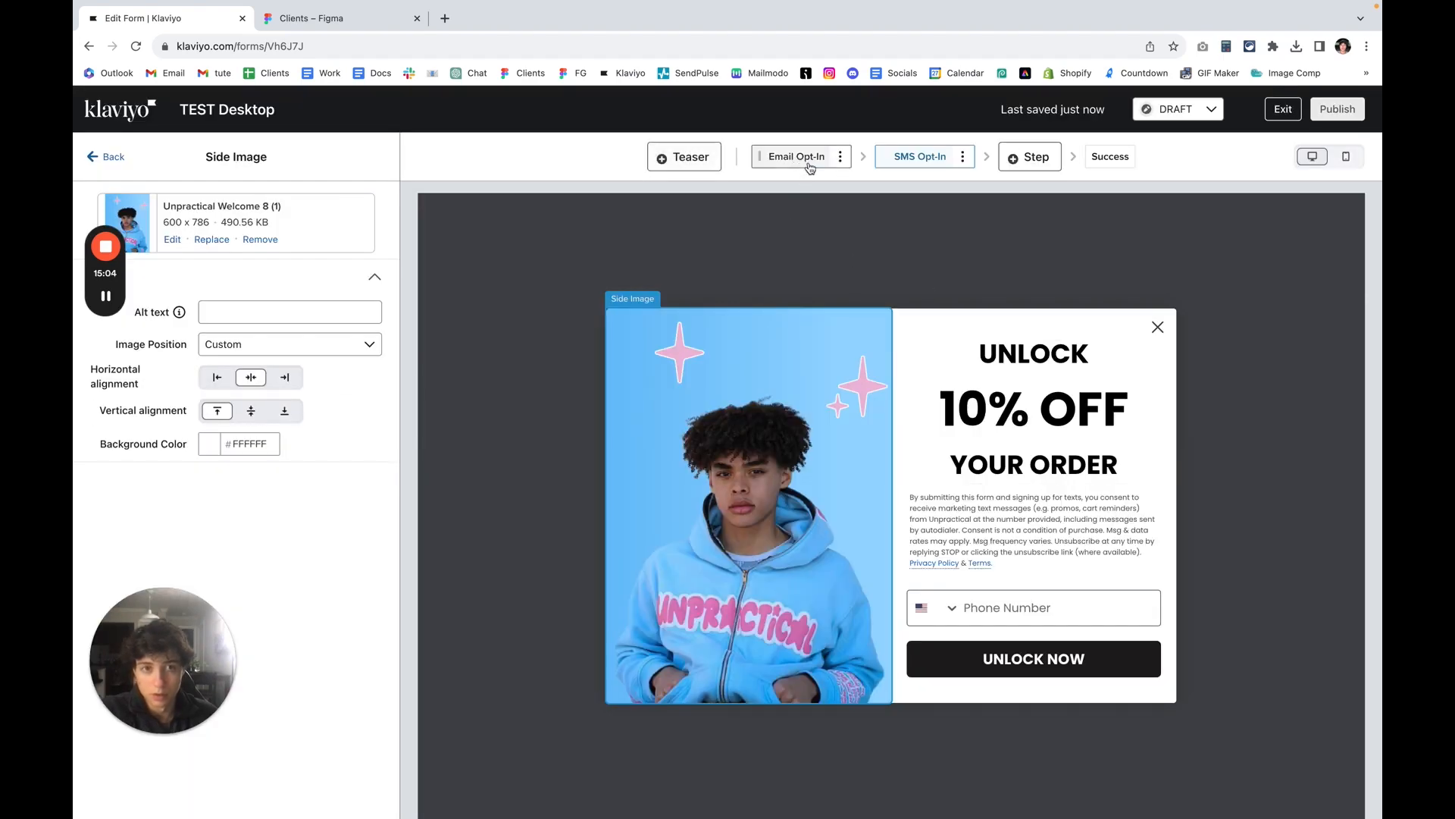
click(797, 161)
click(911, 162)
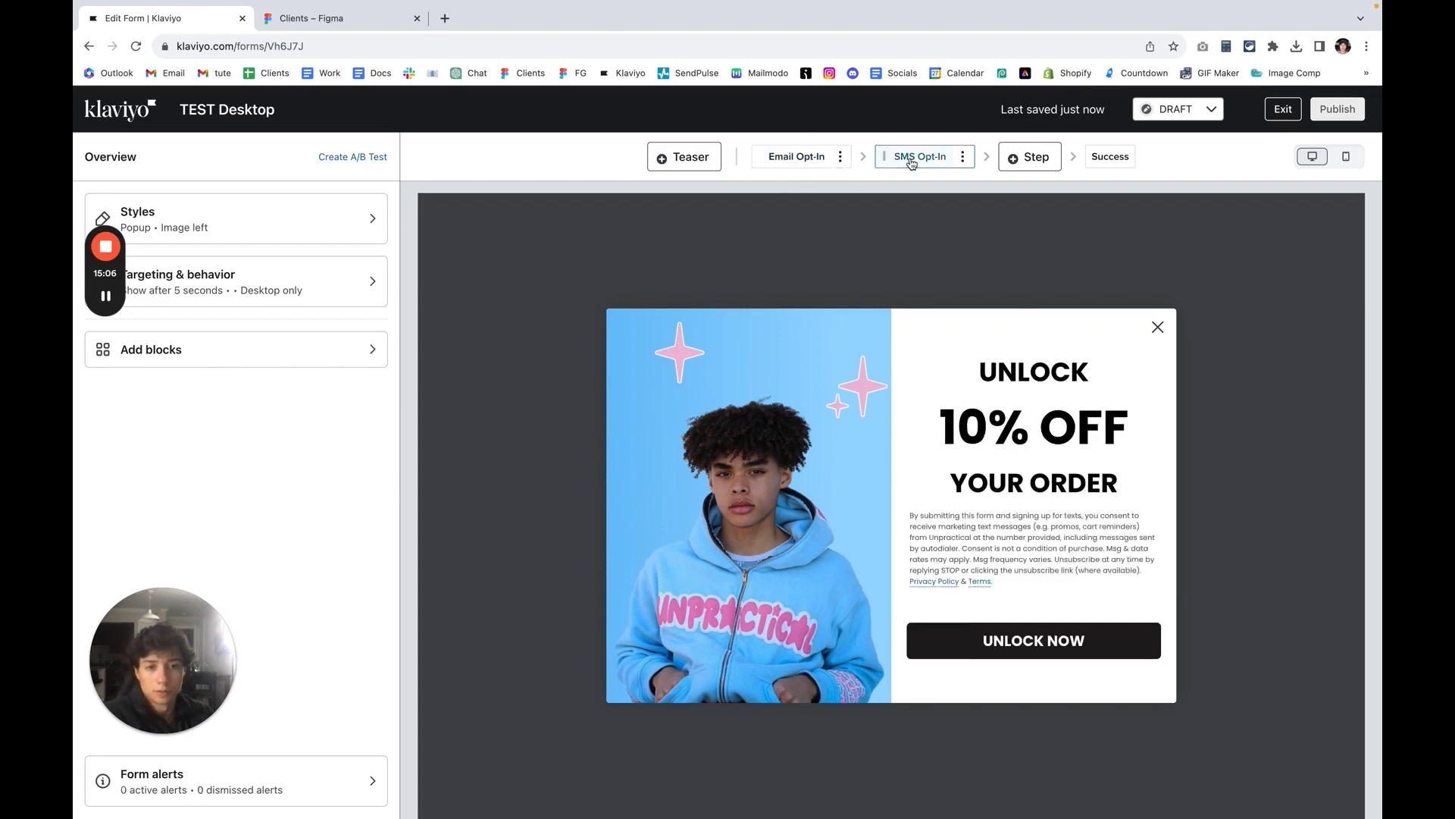
Step: Change the text color of the Success step's "Thanks for signing up!" heading to black, 000000
click(1112, 157)
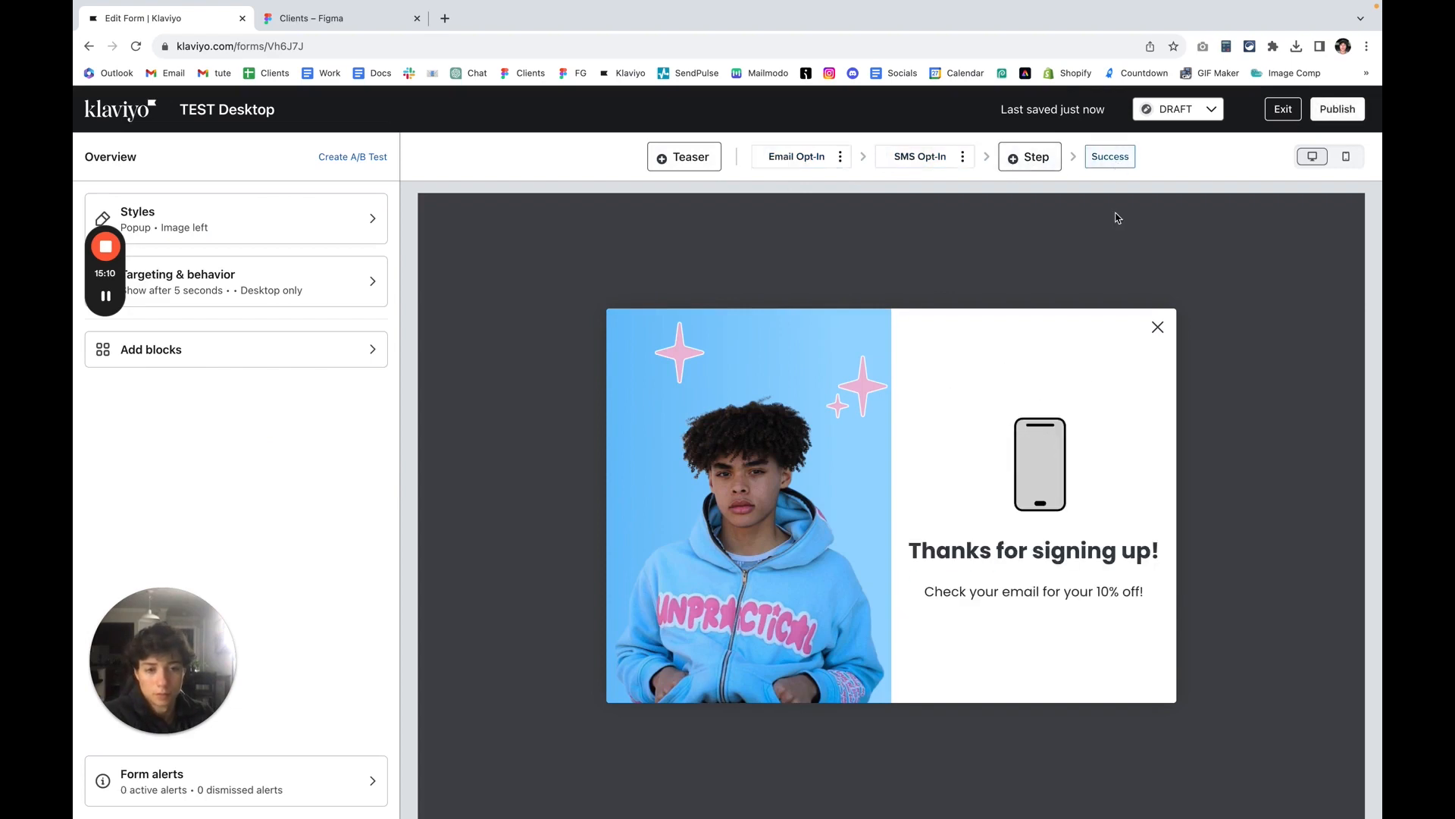
click(1119, 561)
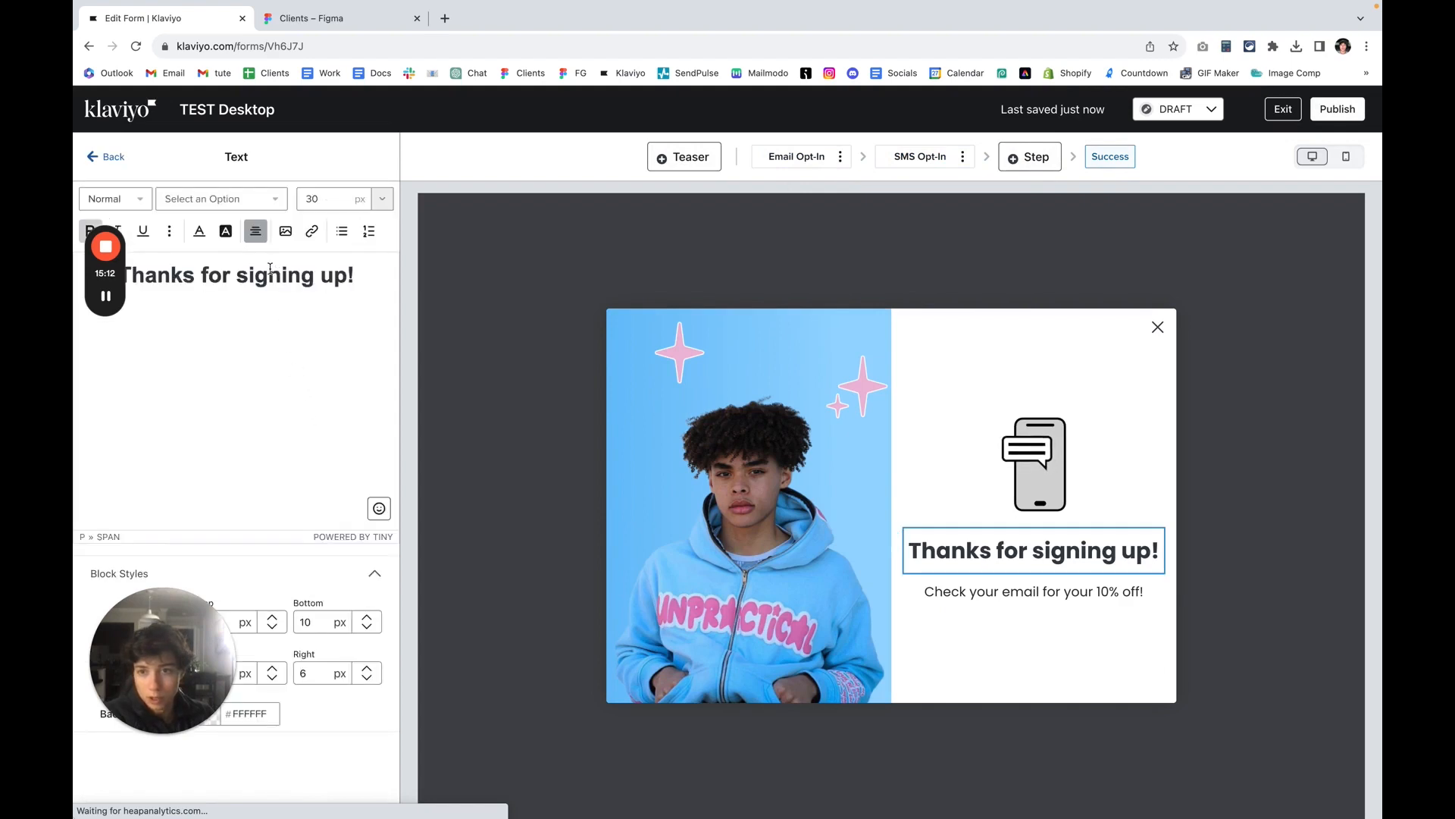
click(269, 274)
triple_click(269, 274)
click(199, 231)
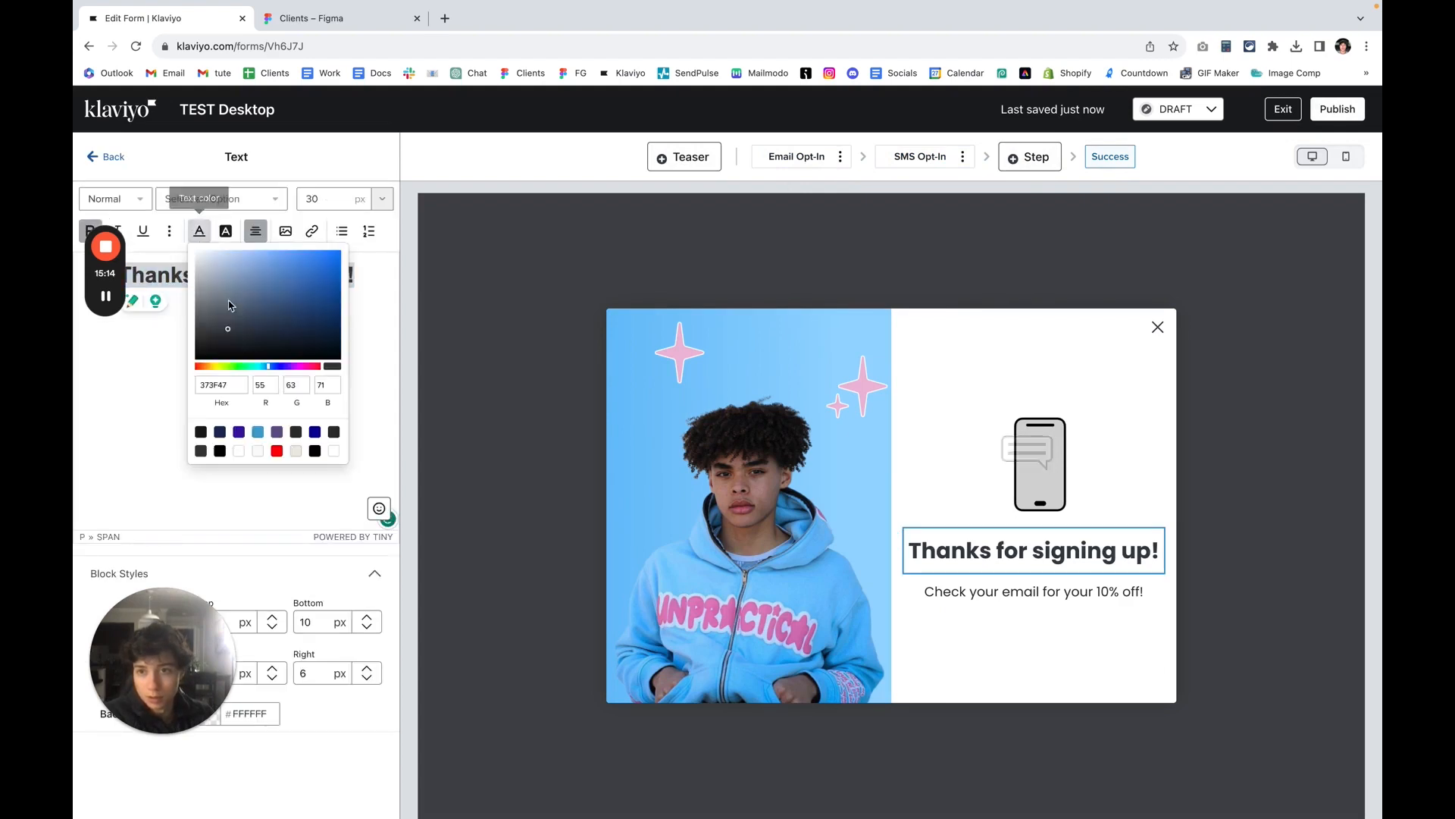
drag(225, 338, 196, 377)
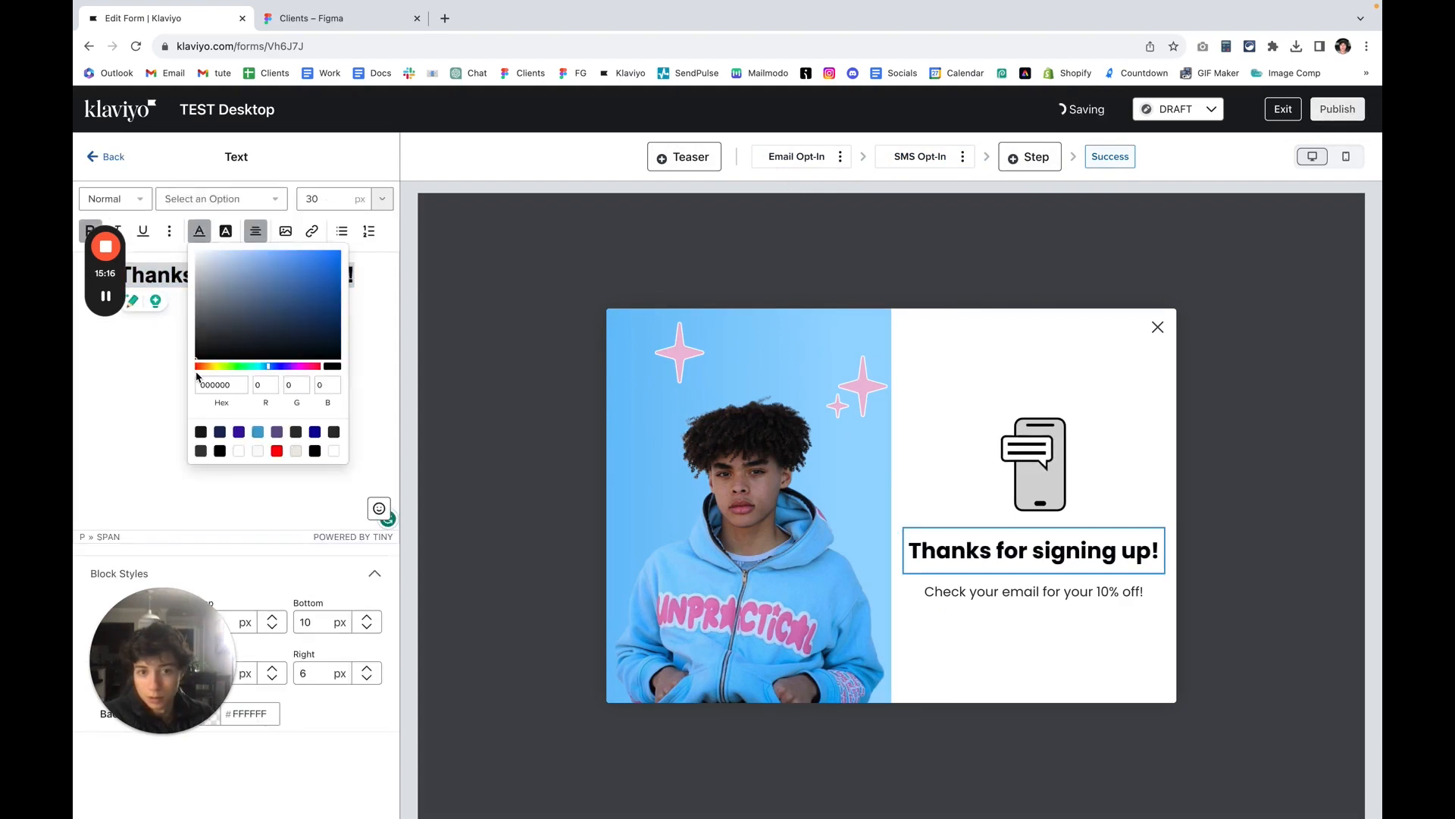
click(183, 276)
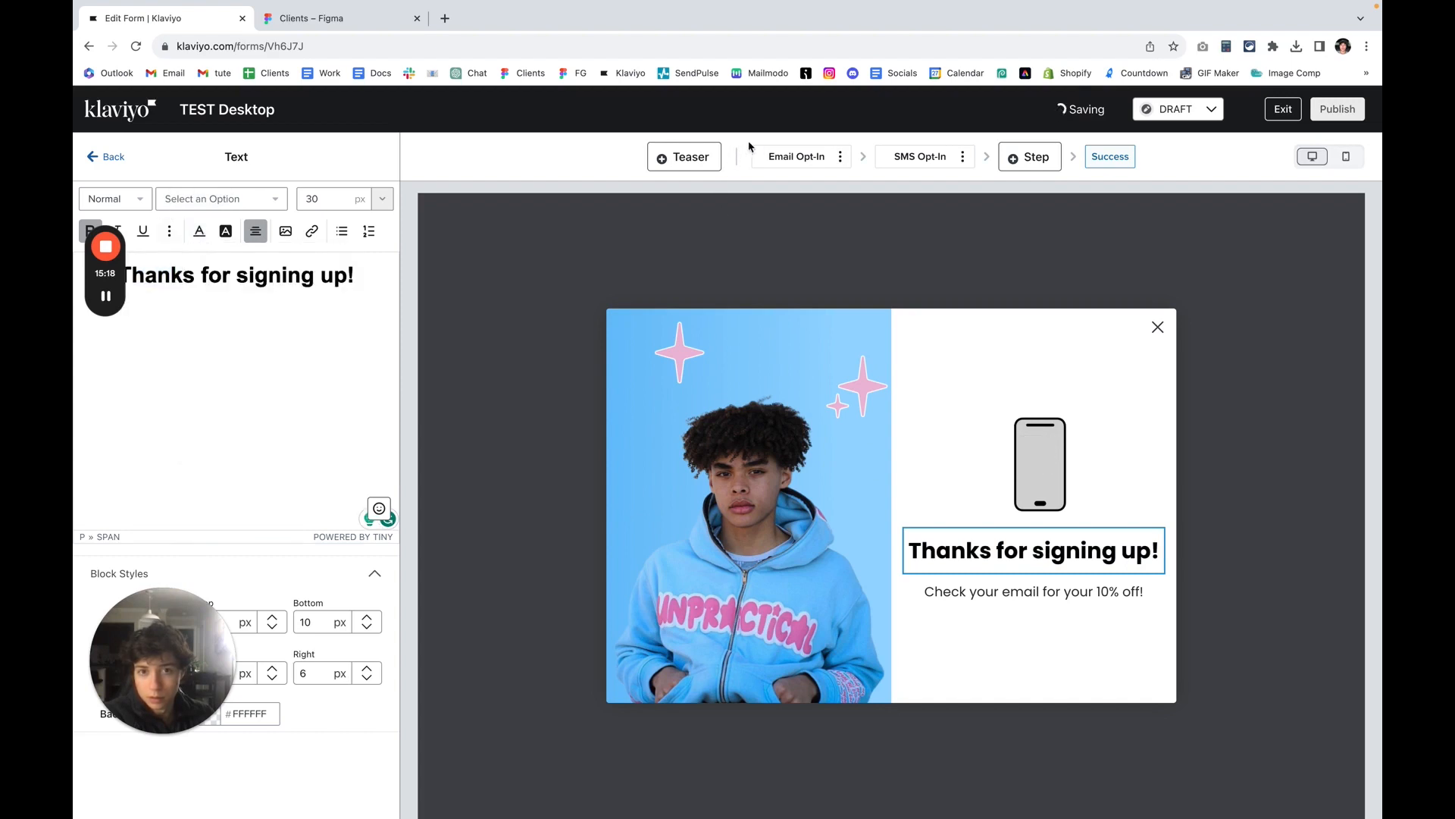
Step: Add a teaser to the form and change its text to "GET 10% OFF"
click(798, 159)
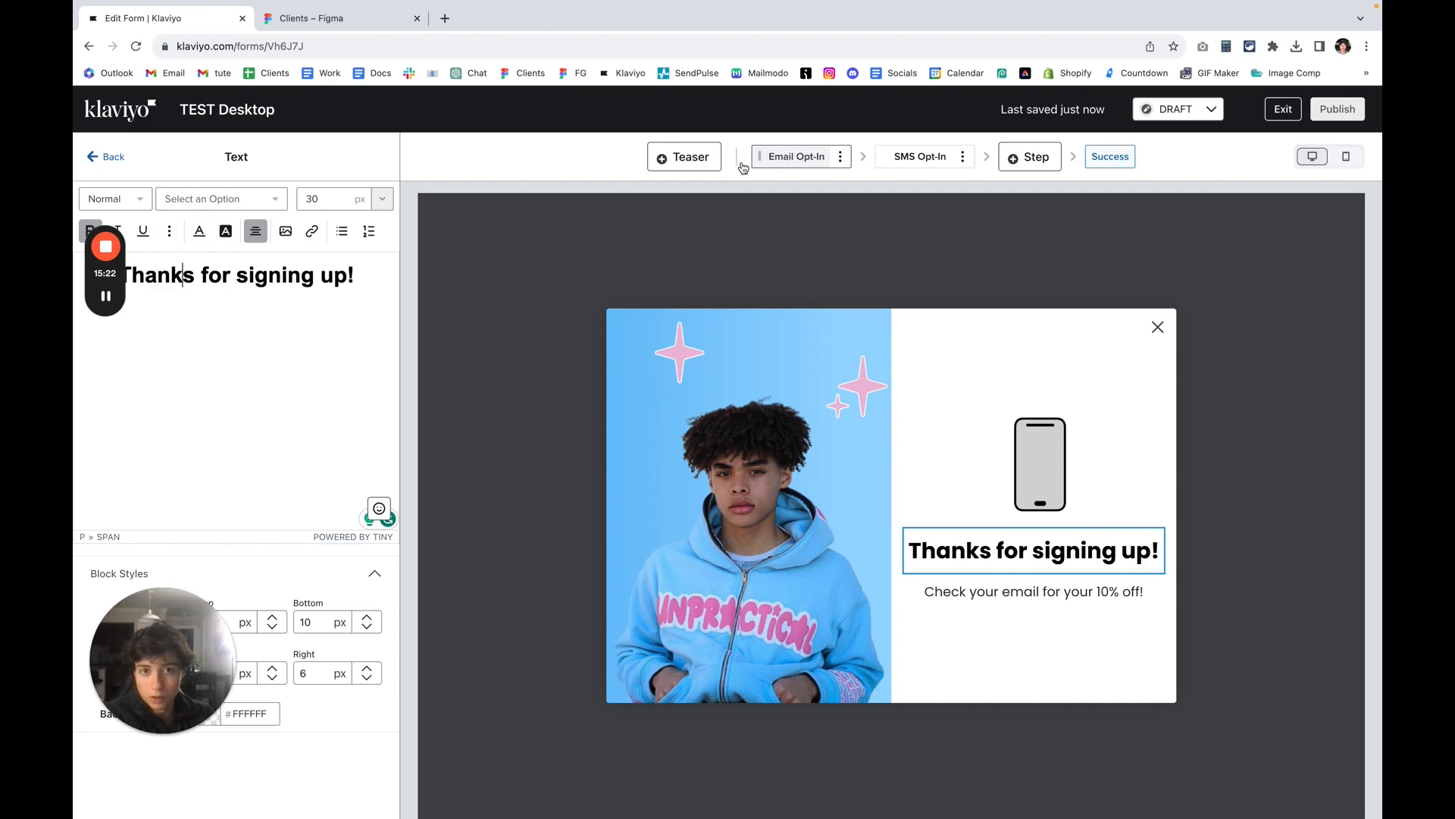
click(684, 159)
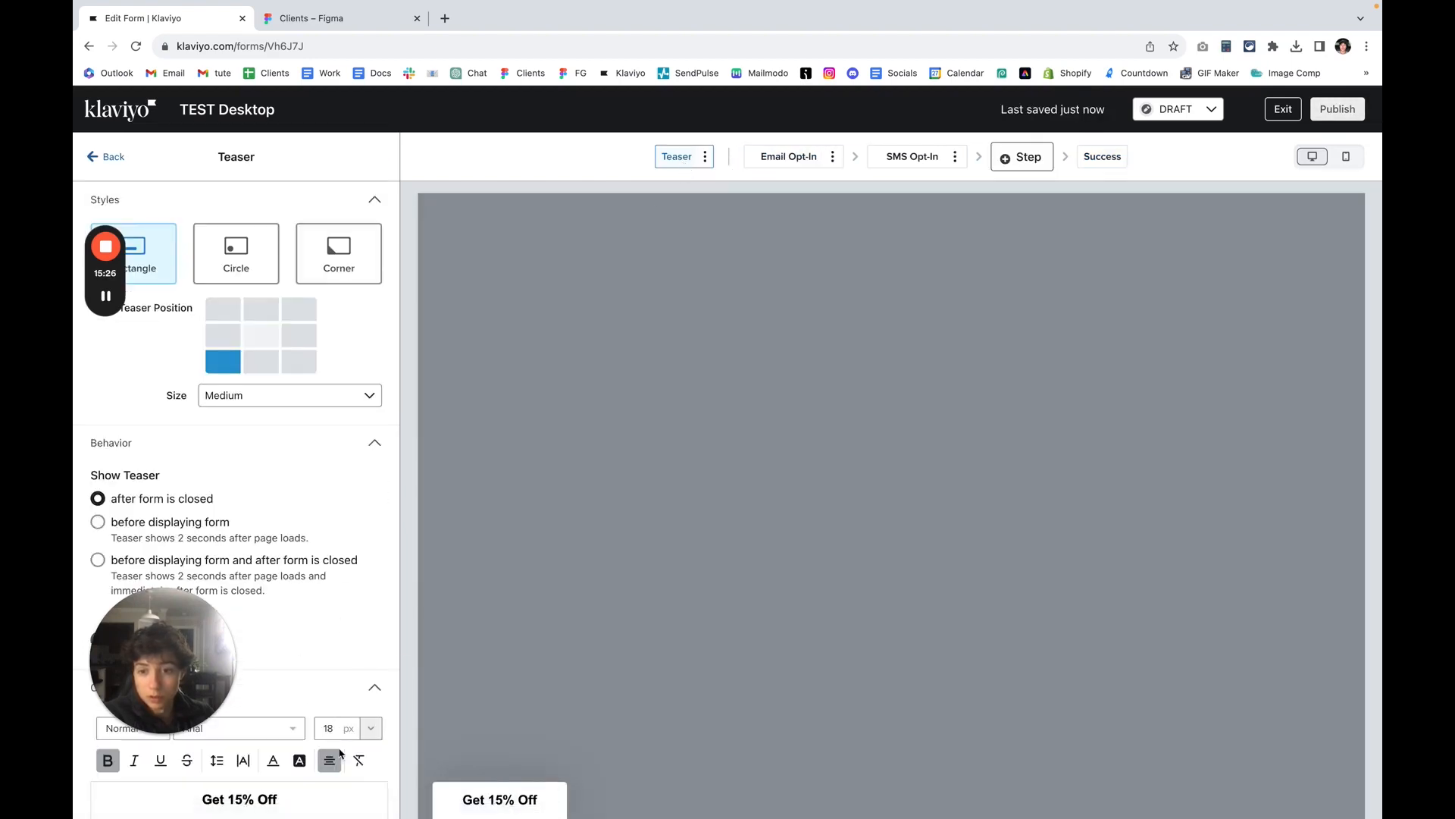
scroll(234, 720, down, 3)
scroll(246, 730, up, 3)
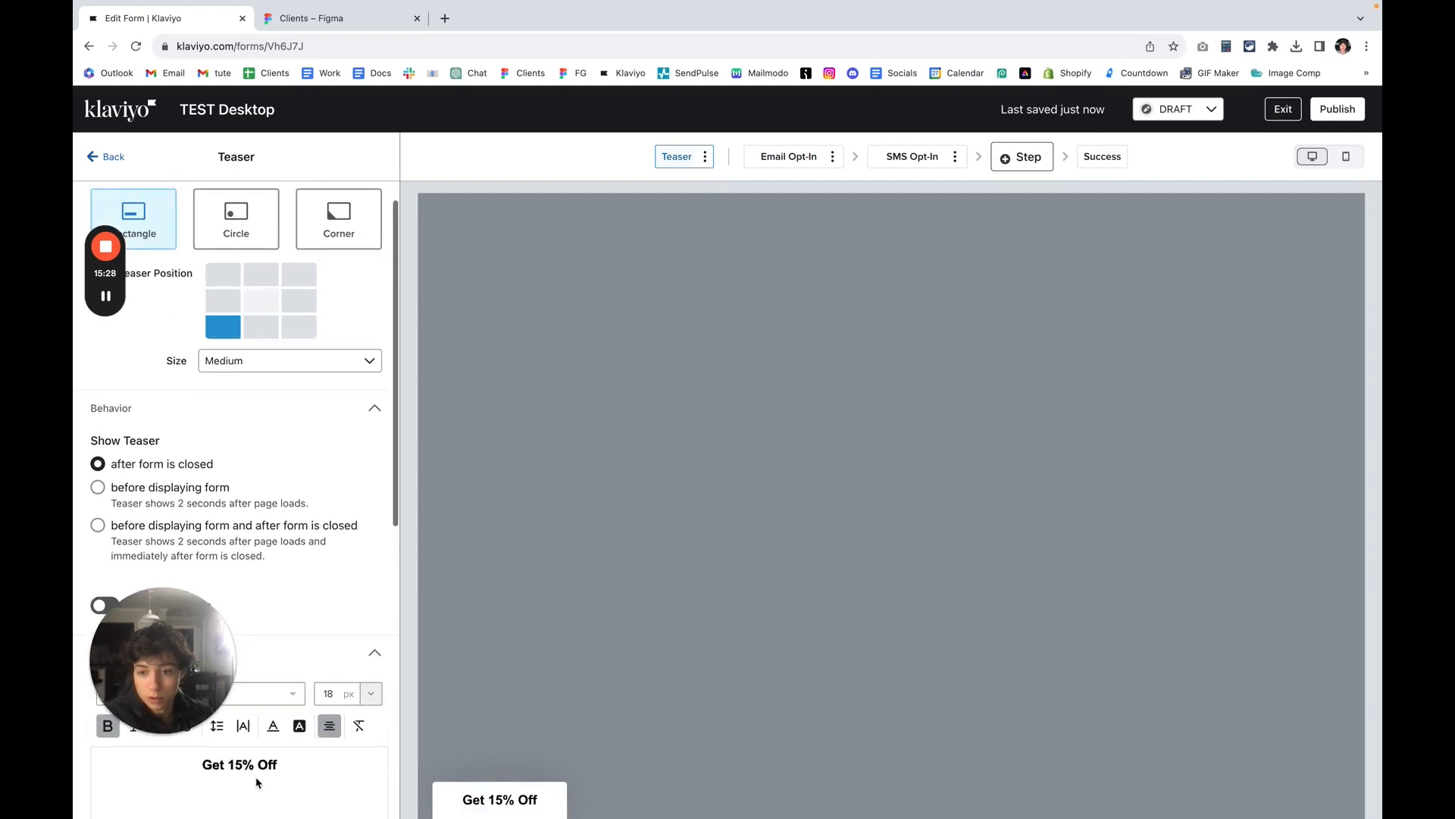
key(BackSpace)
text(0% O)
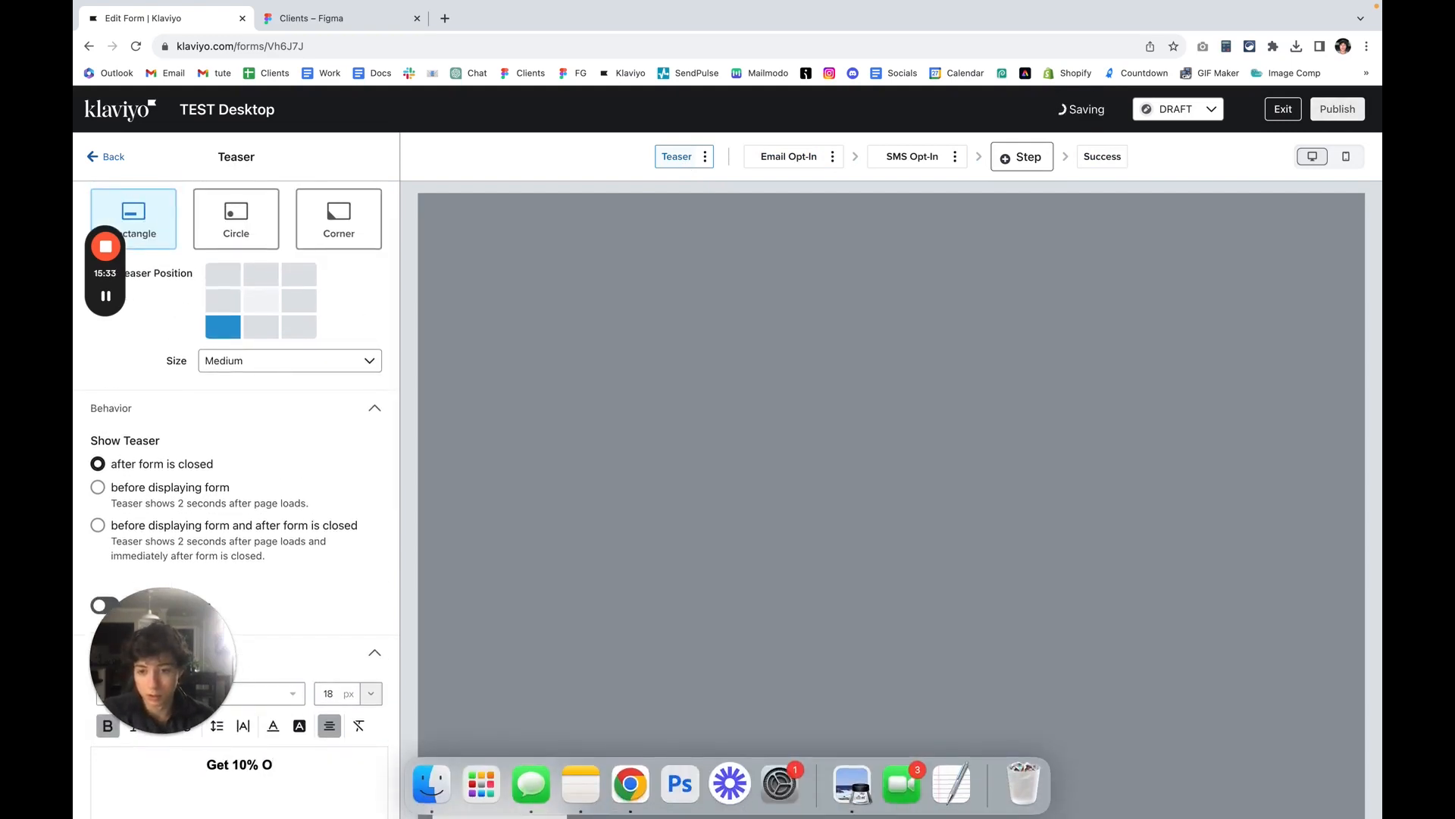
text(FF)
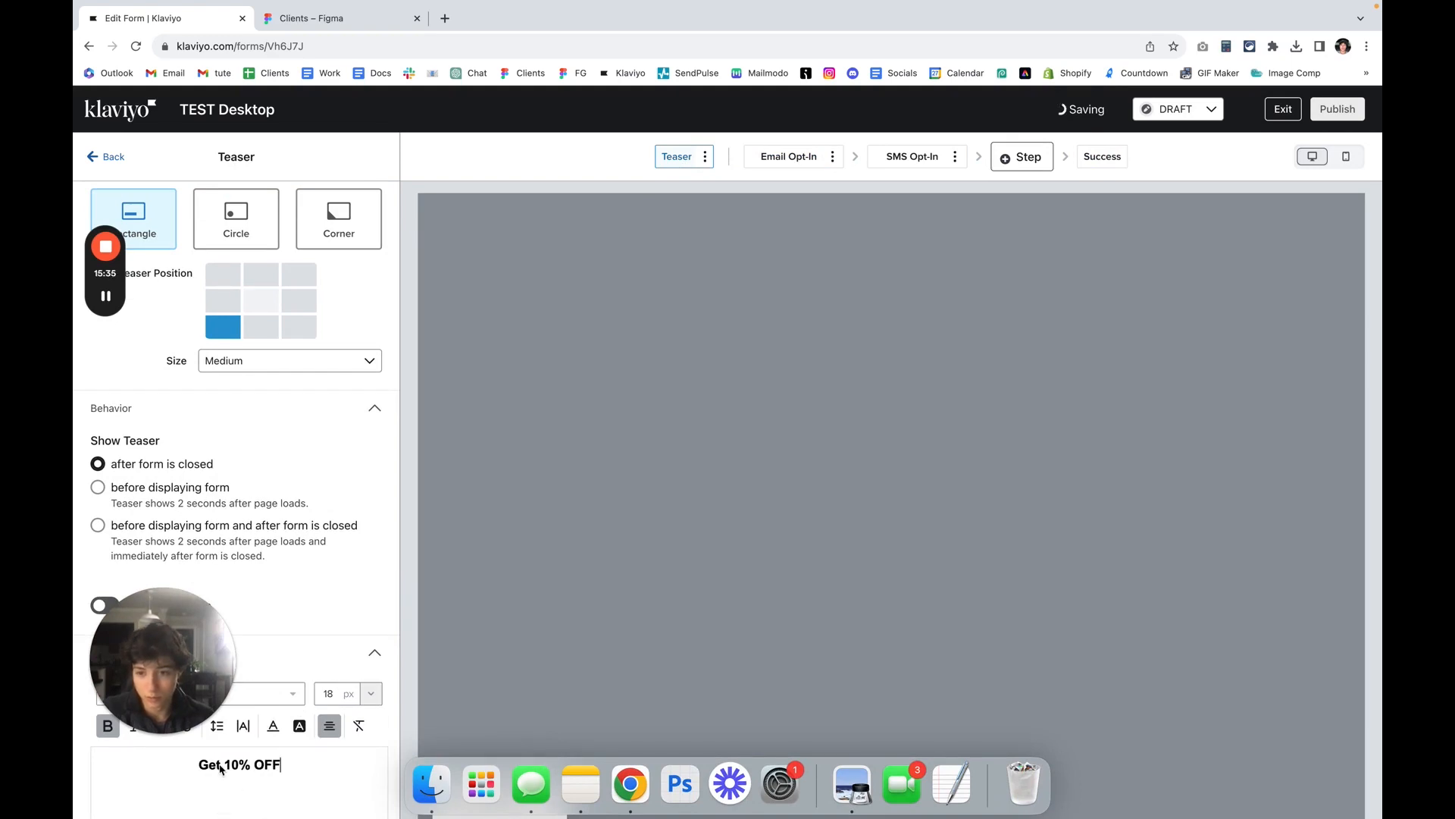
key(BackSpace)
text(ET)
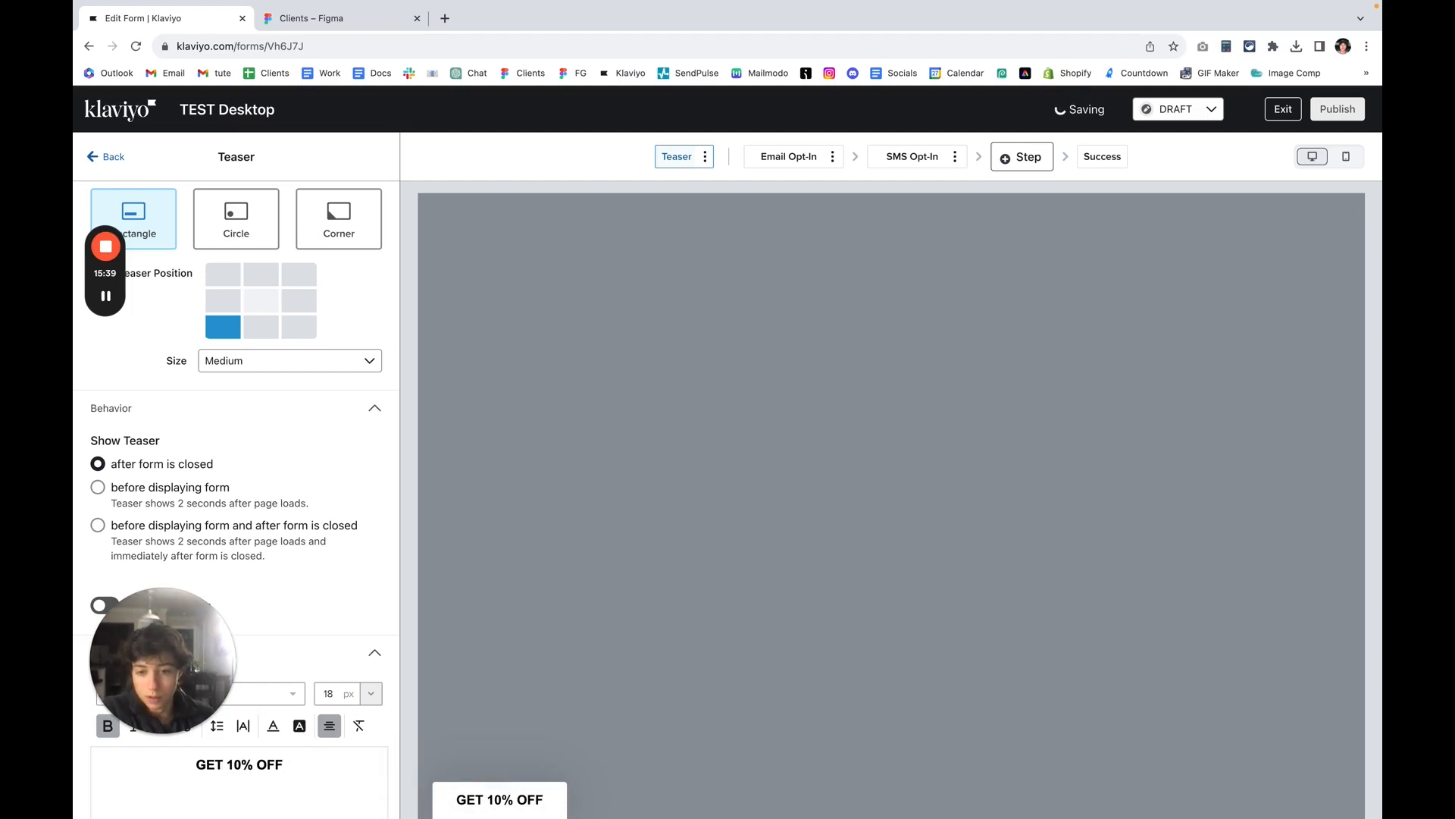
Step: Set the font of the teaser text to Poppins Black 900
scroll(258, 749, down, 3)
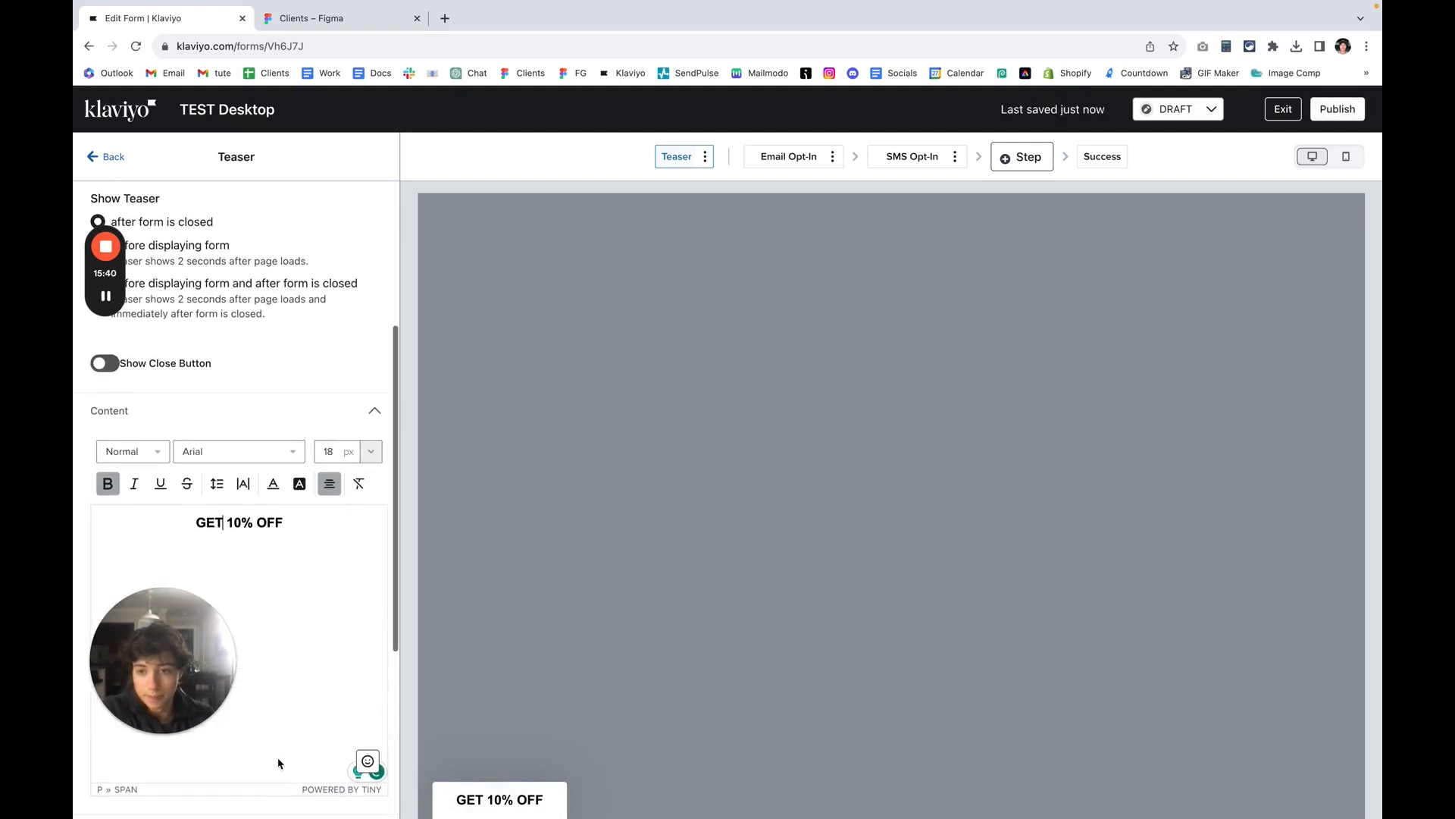
double_click(263, 522)
triple_click(263, 522)
click(260, 451)
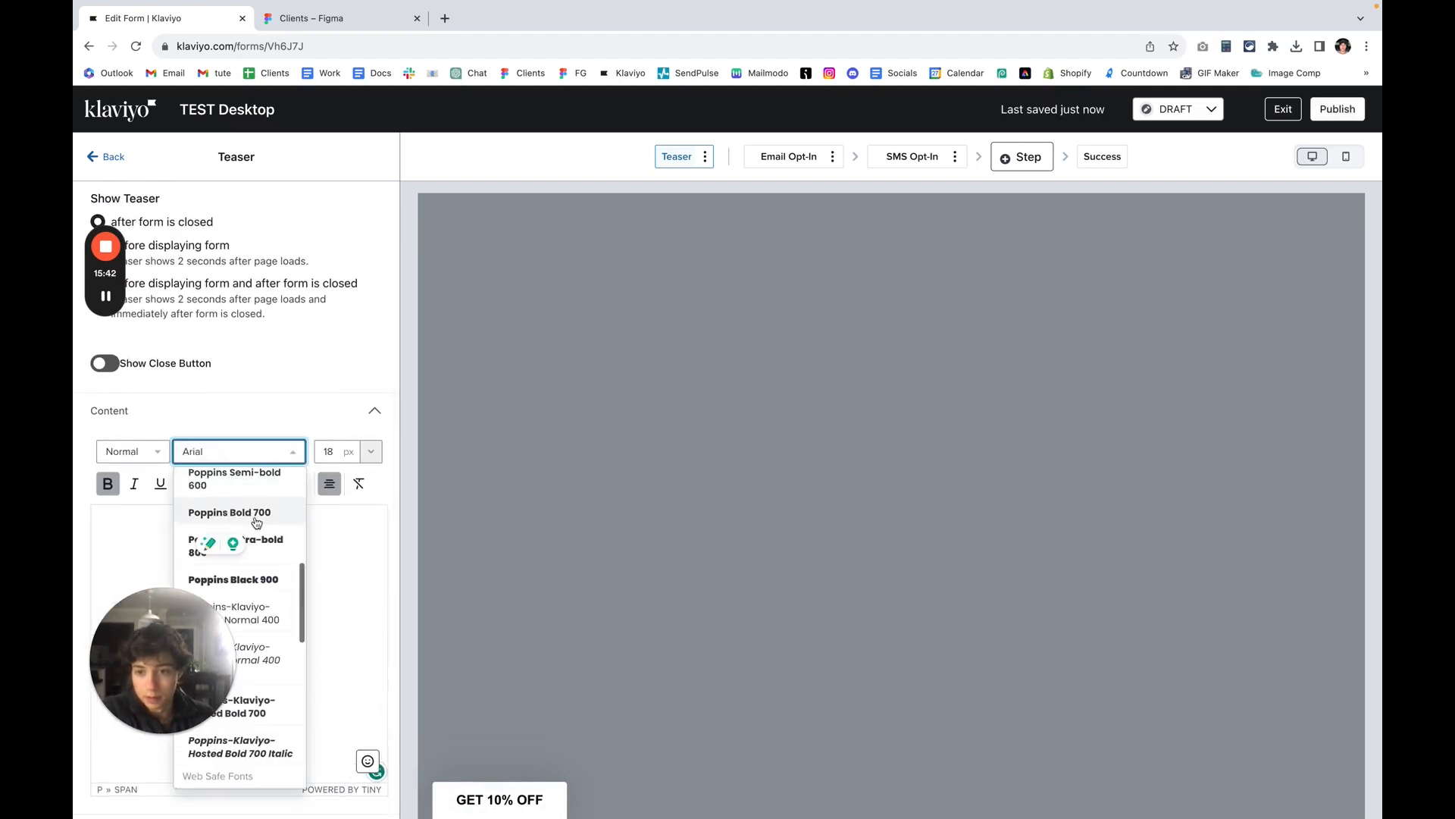
click(266, 580)
click(291, 531)
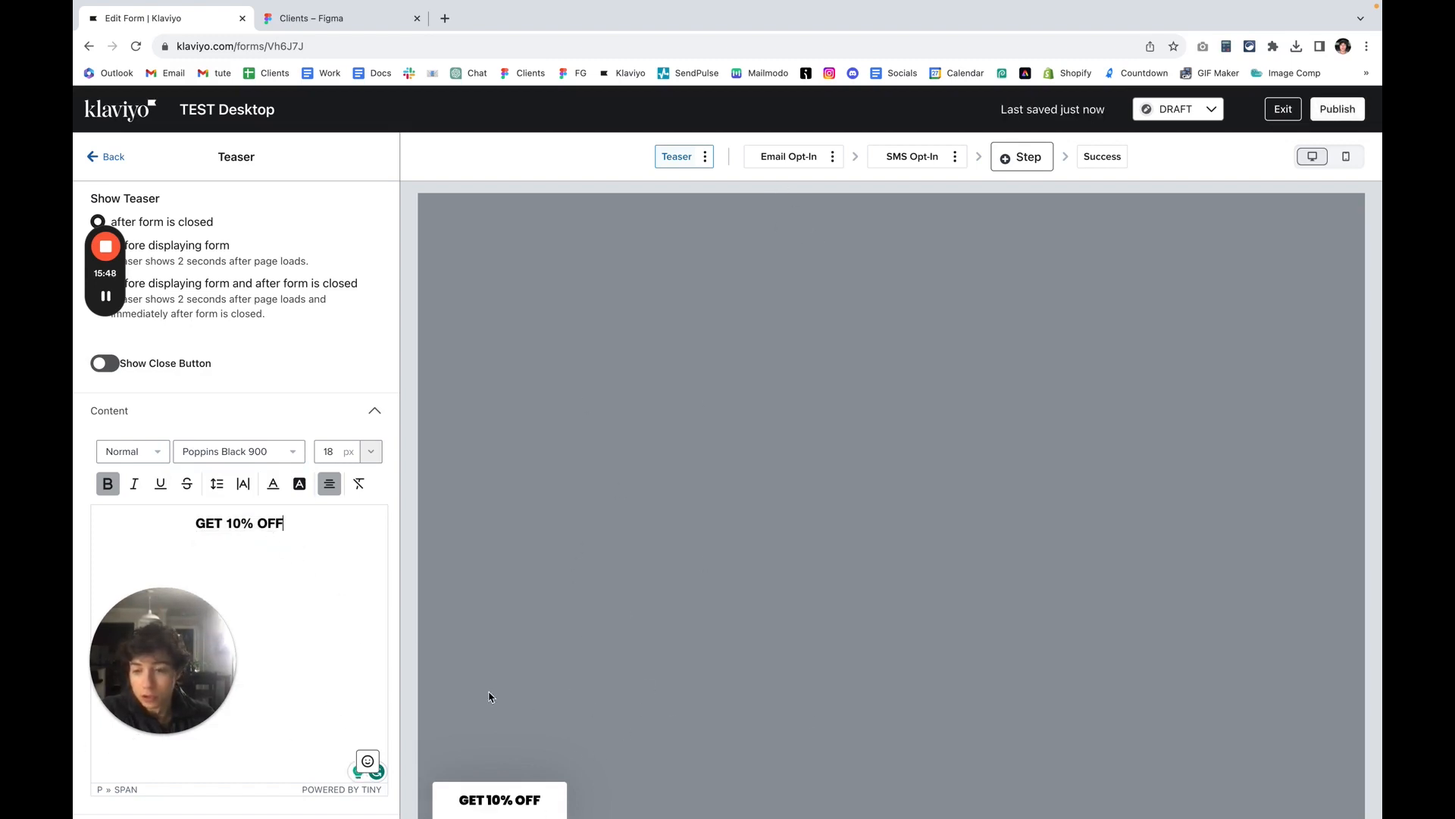
Step: Look over the email, SMS and success steps, and exit the form editor to the sign-up forms list
click(804, 157)
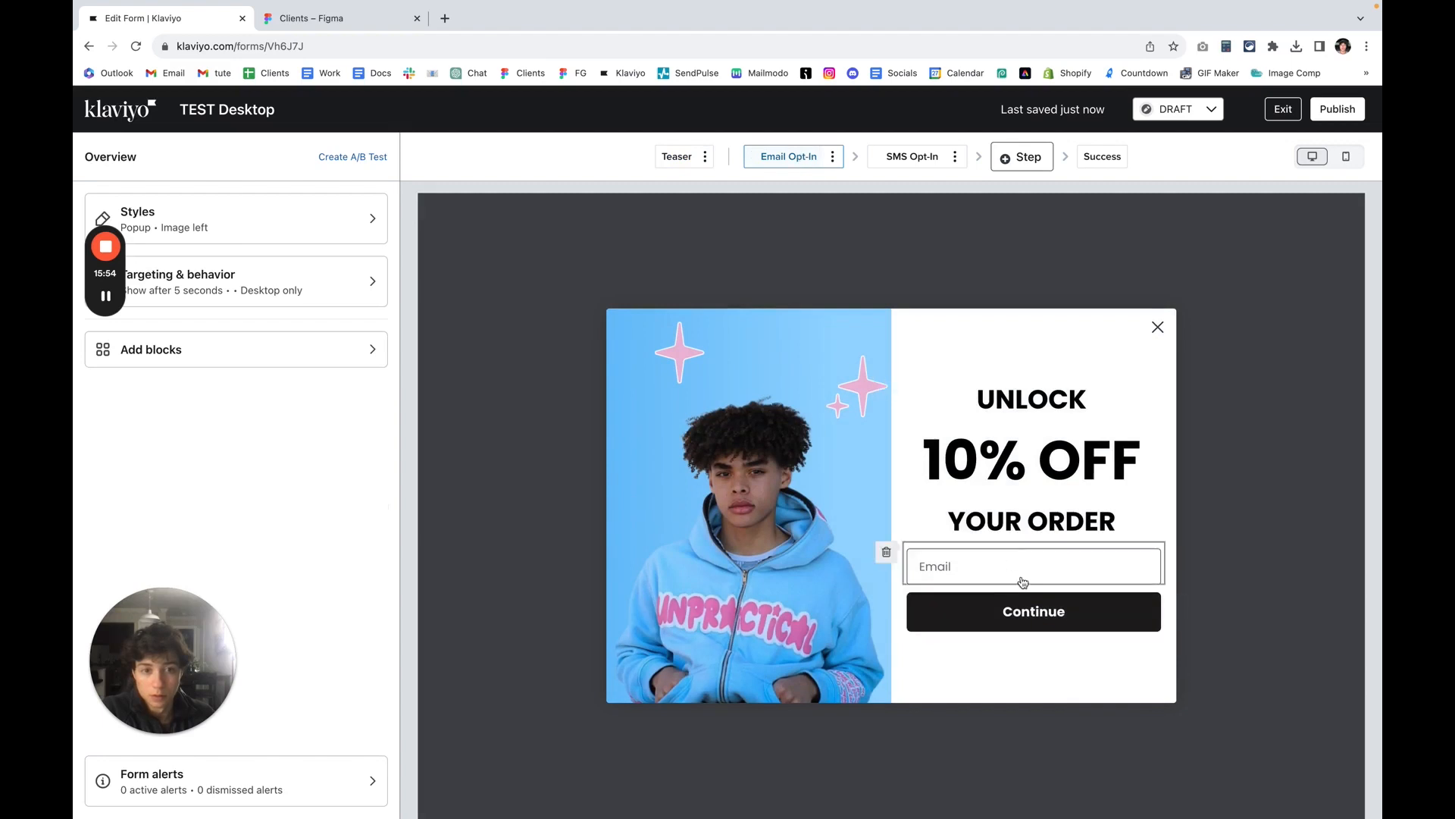
click(933, 162)
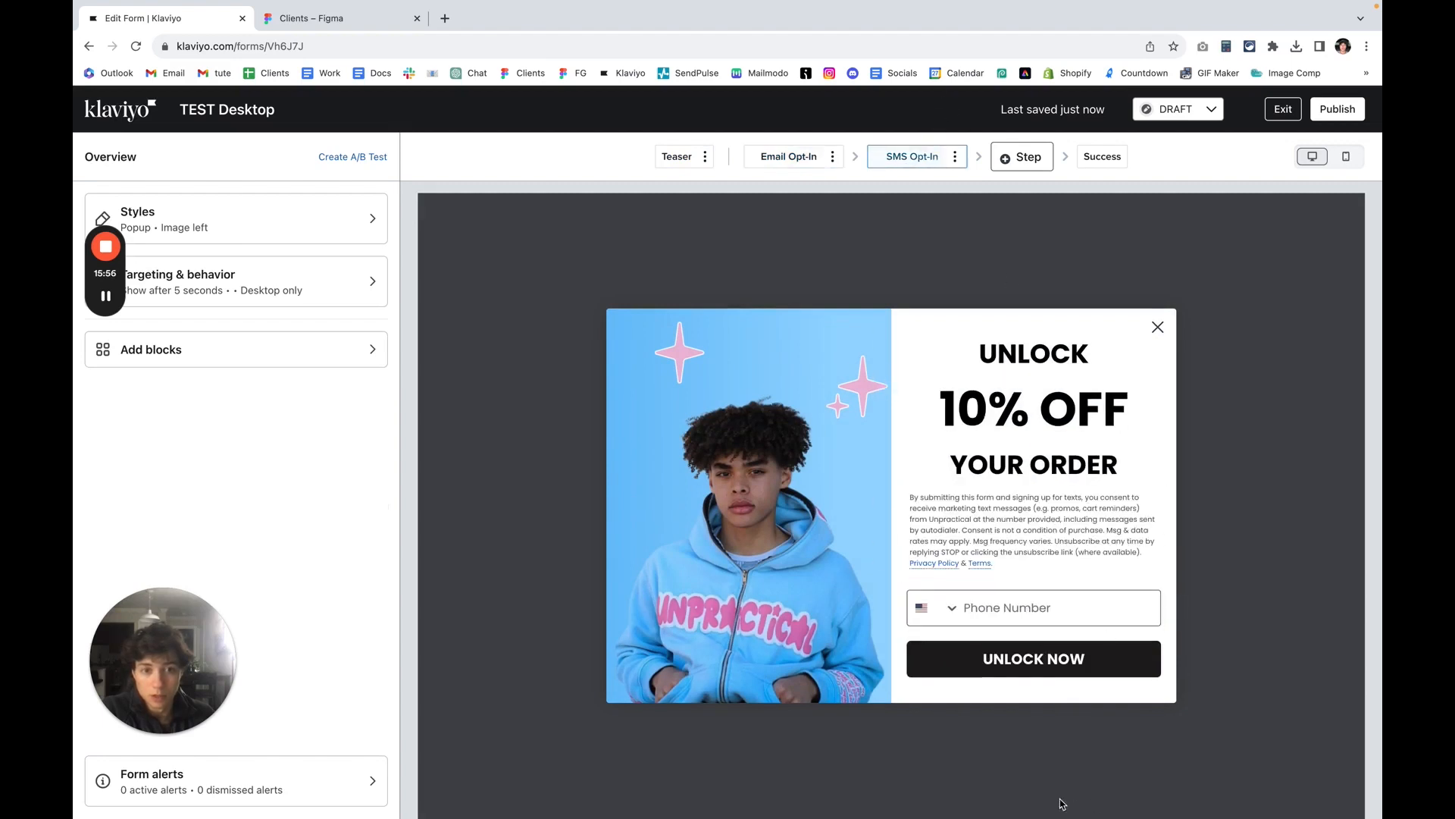
click(1099, 161)
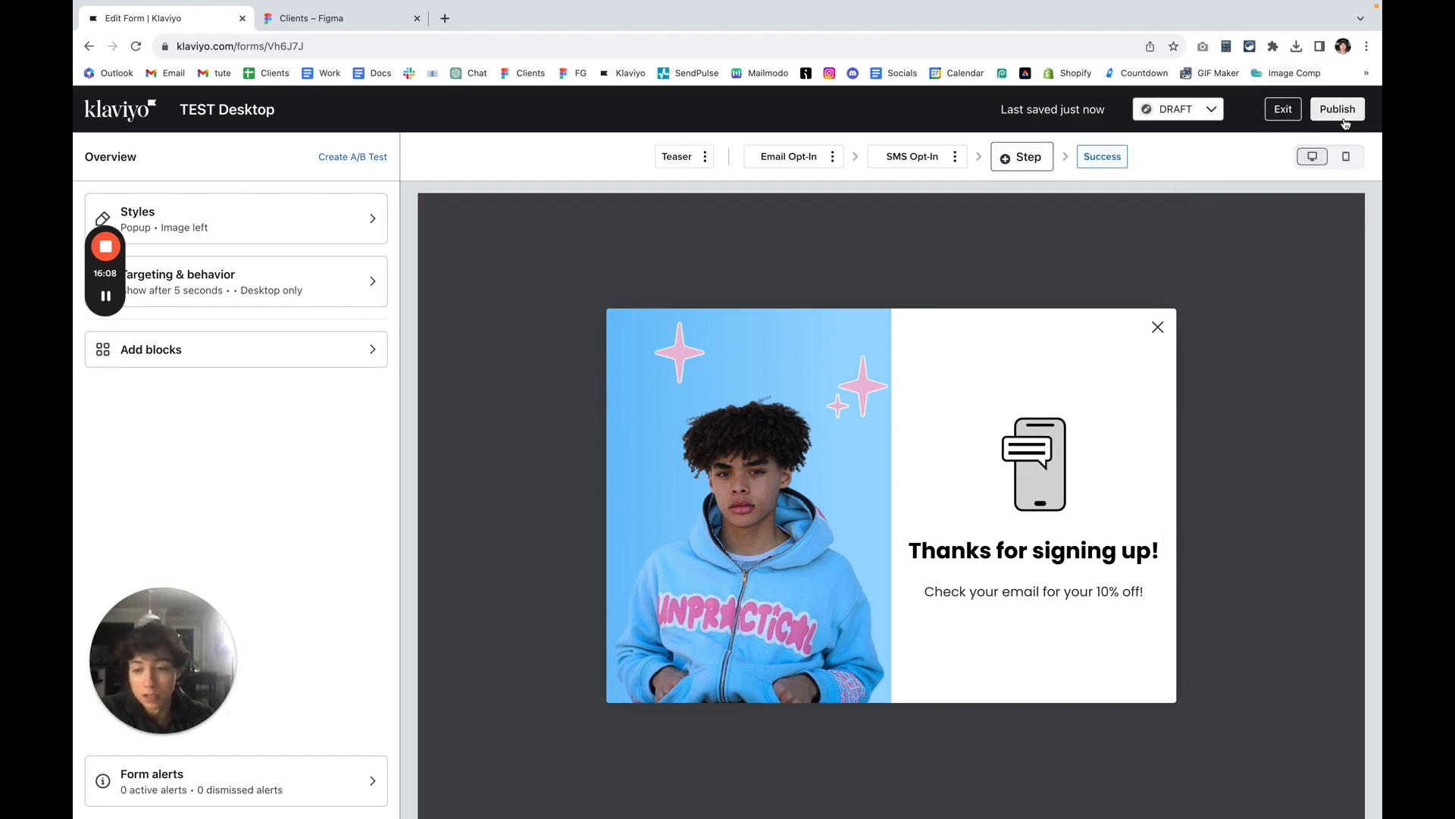
click(1296, 117)
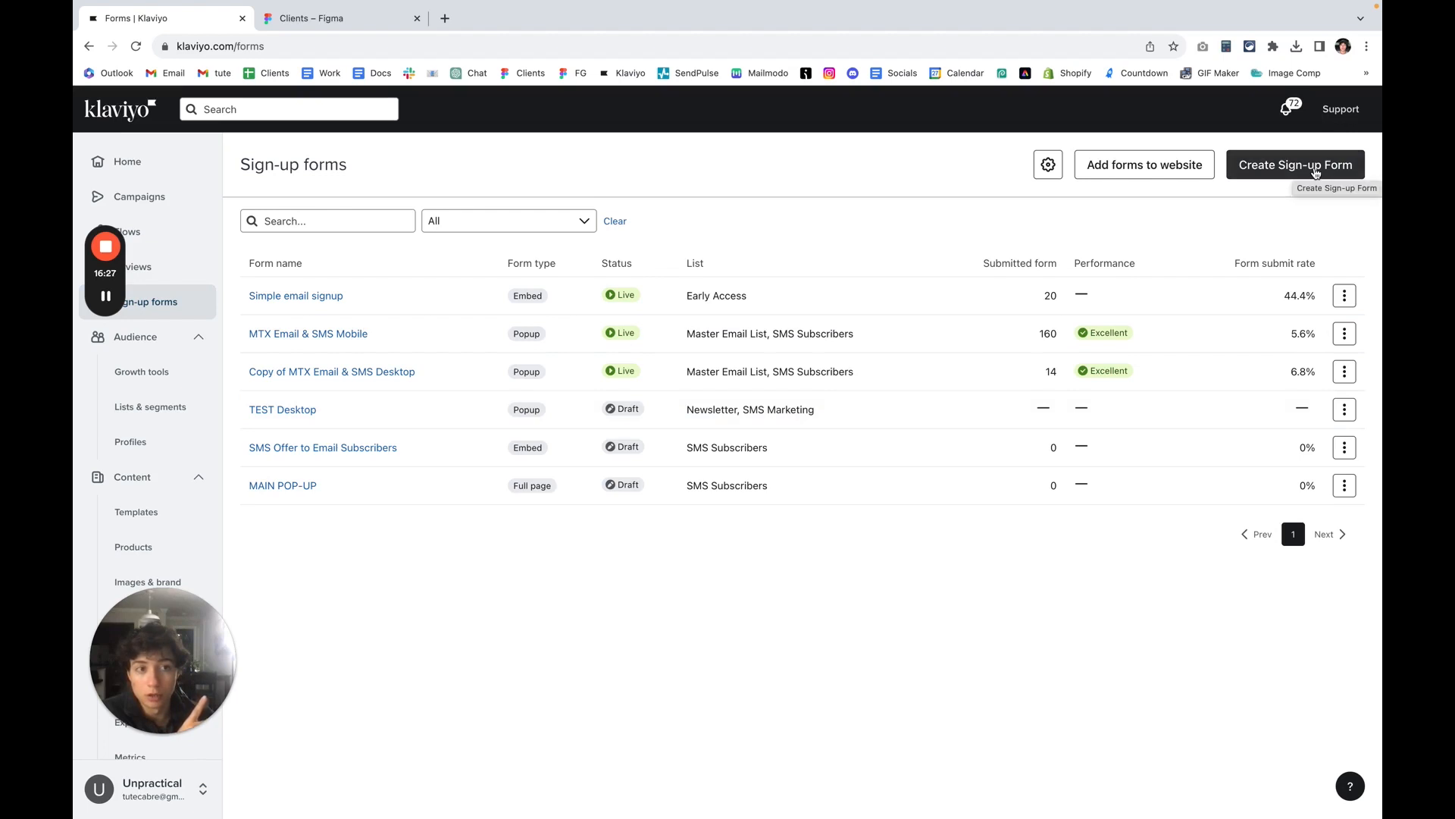
Step: Create a sign-up form from the Multi-step email & SMS template, with Newsletter as email list and SMS Subscribers as SMS list
click(1316, 173)
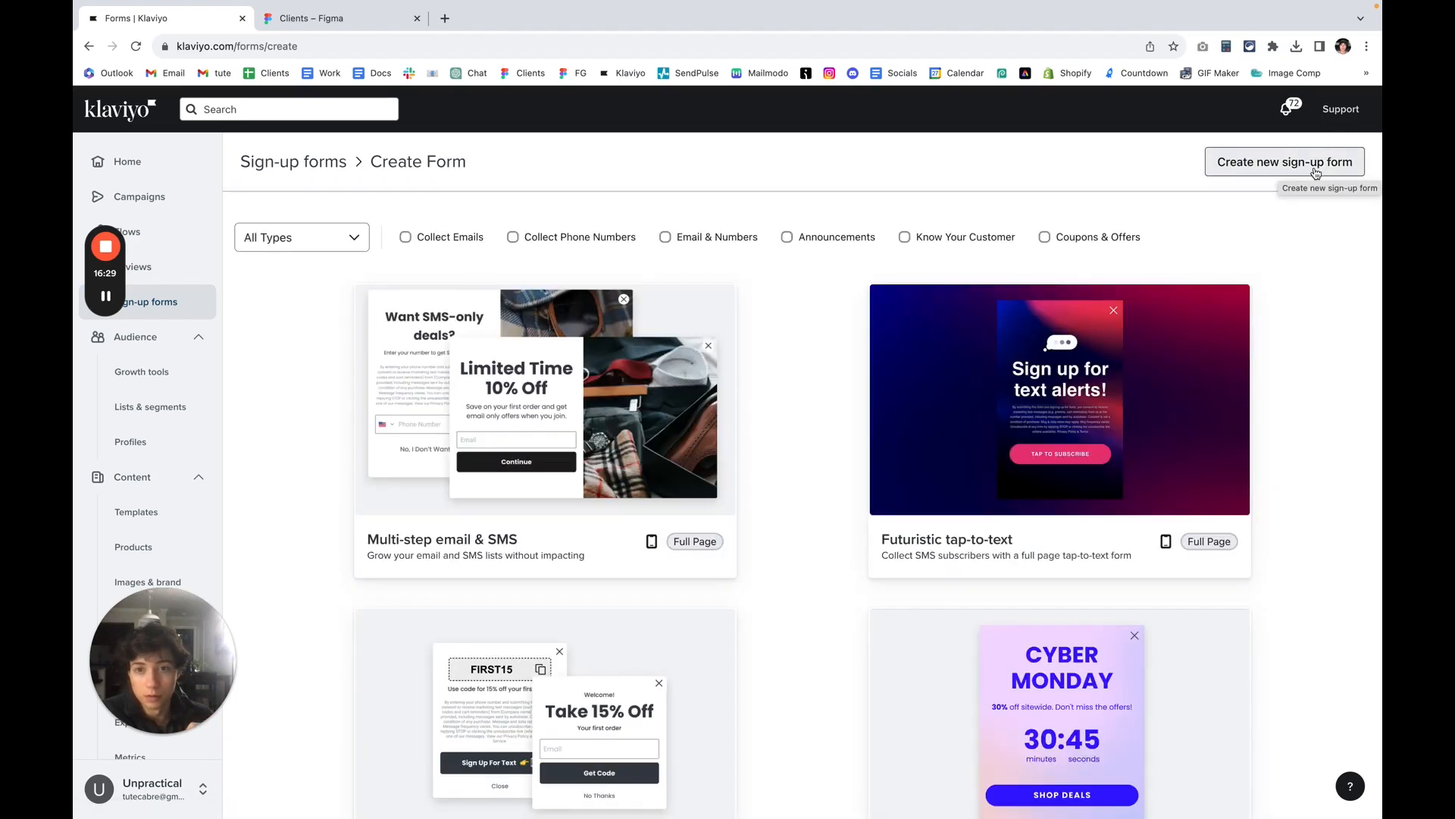
click(554, 359)
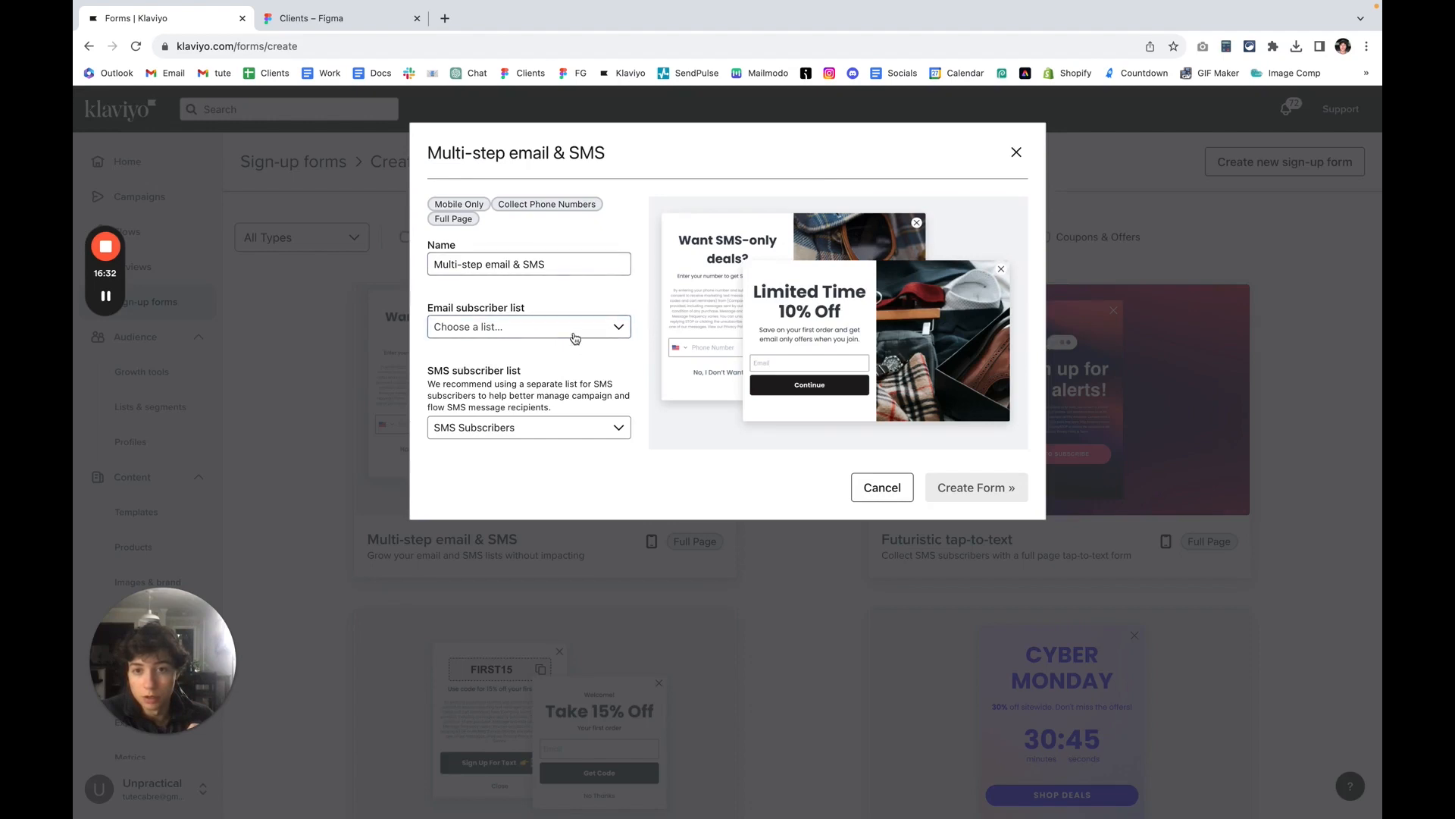
click(575, 330)
click(530, 492)
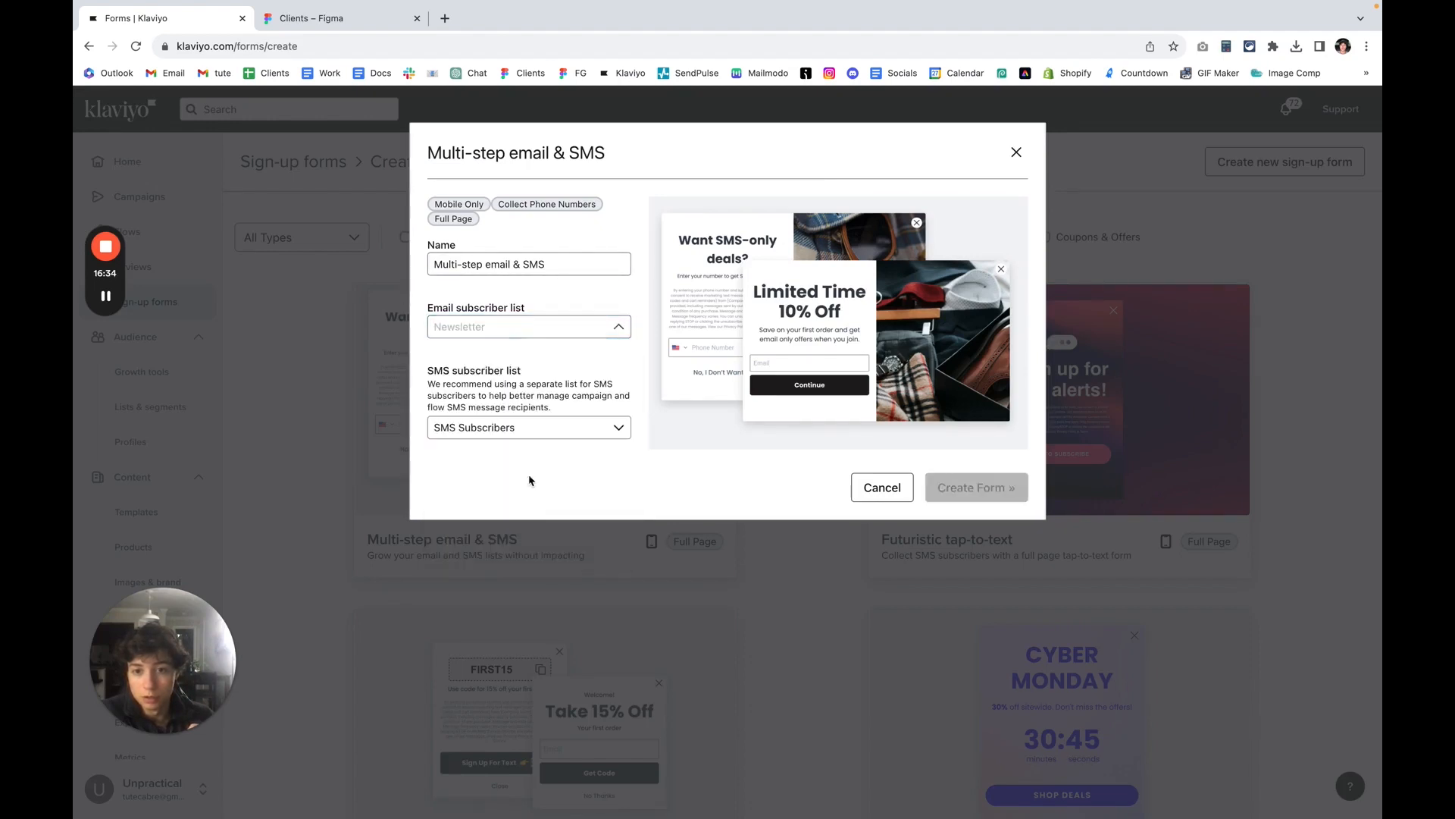
click(545, 429)
click(590, 429)
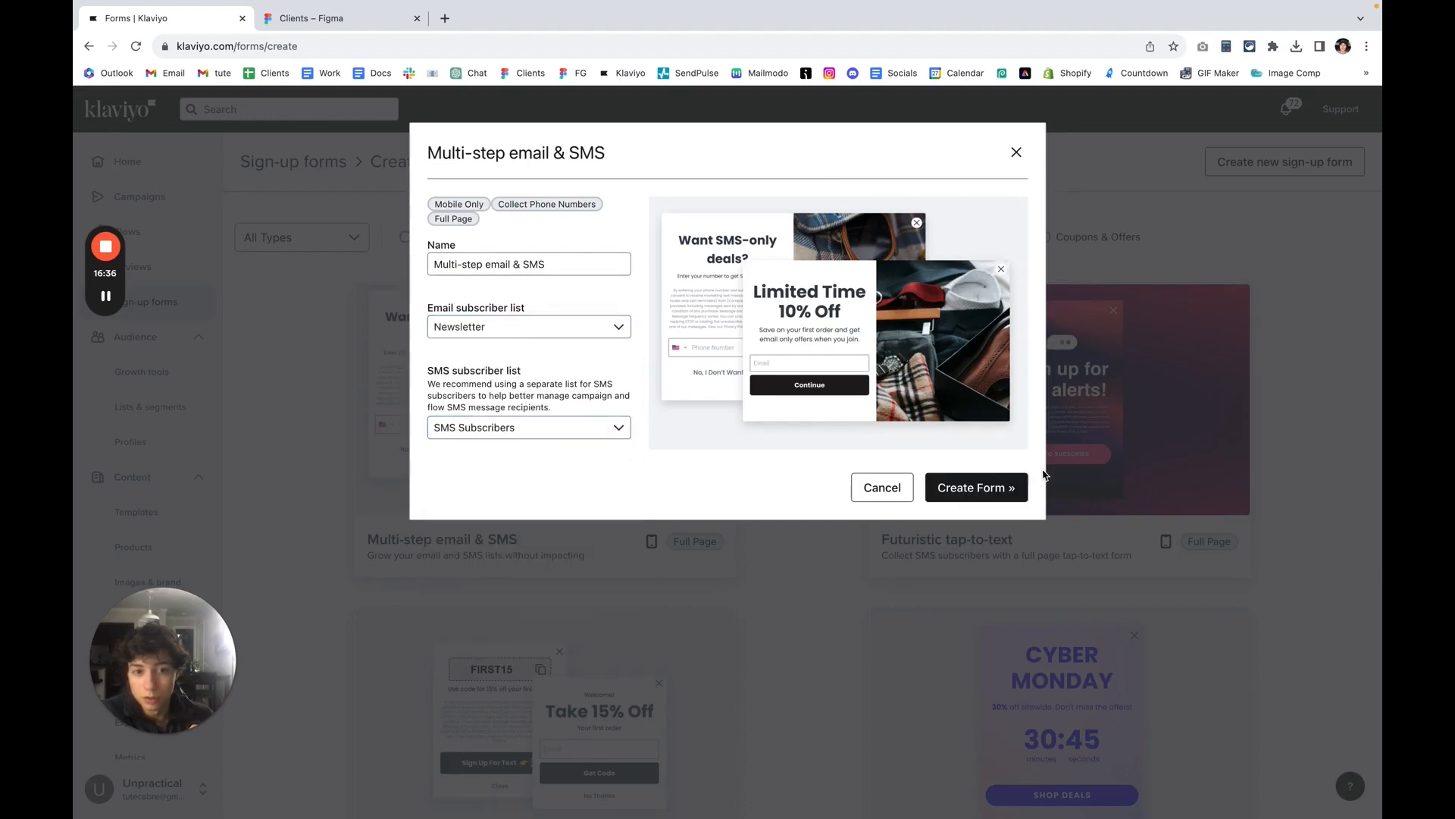
click(1007, 488)
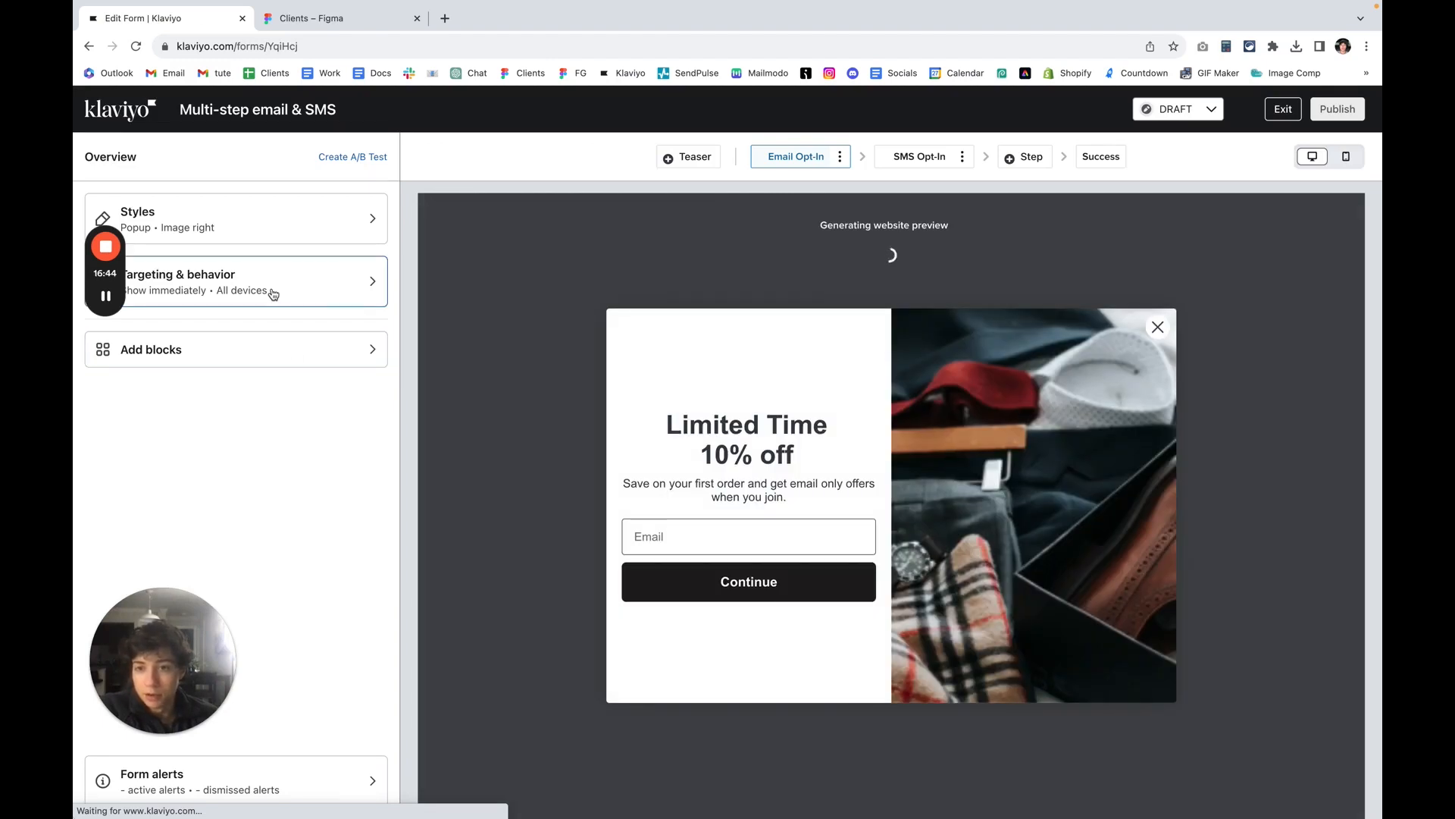
Step: Set the new form's device targeting to show on mobile only
click(274, 294)
scroll(303, 424, down, 3)
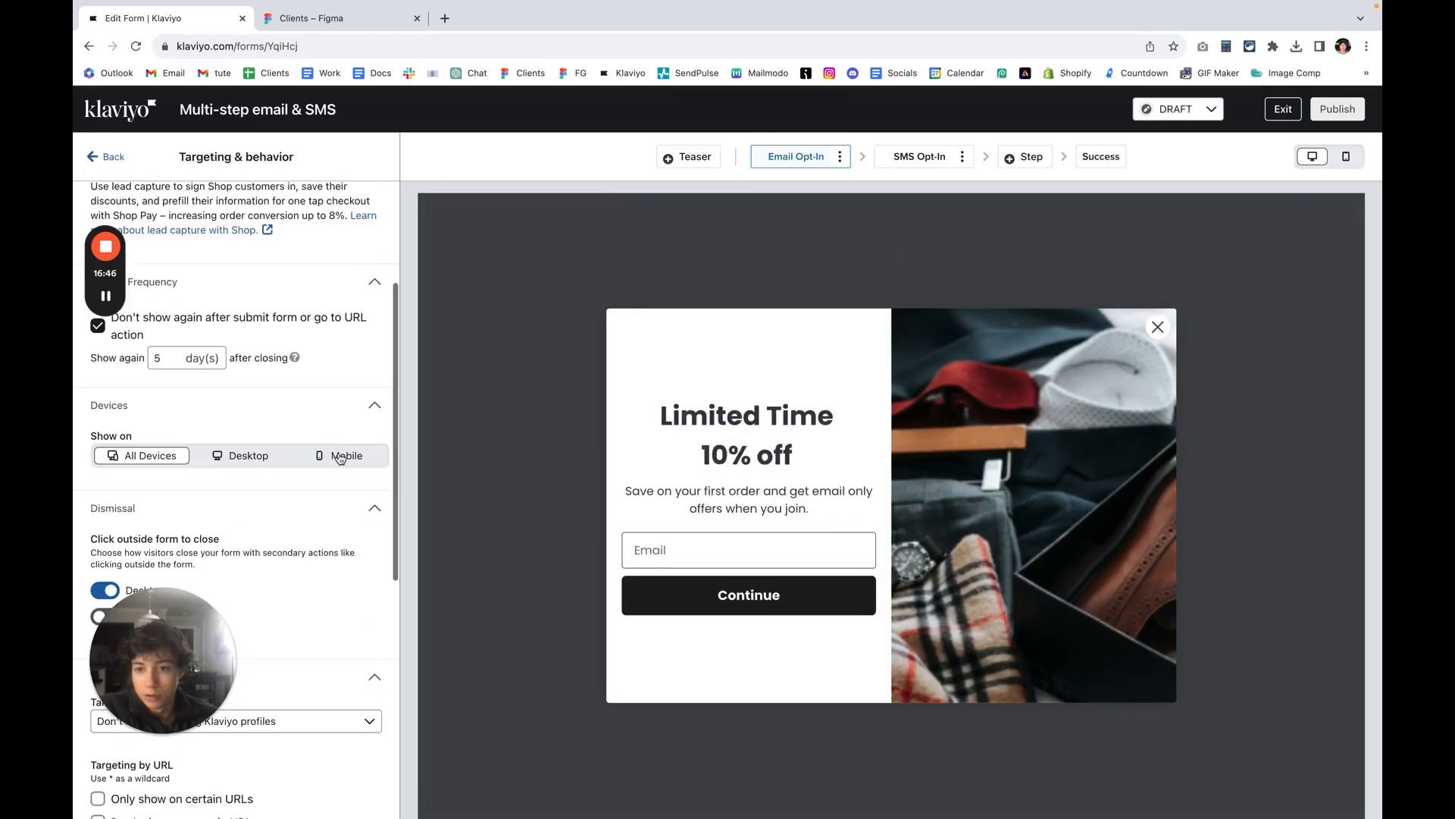
click(341, 458)
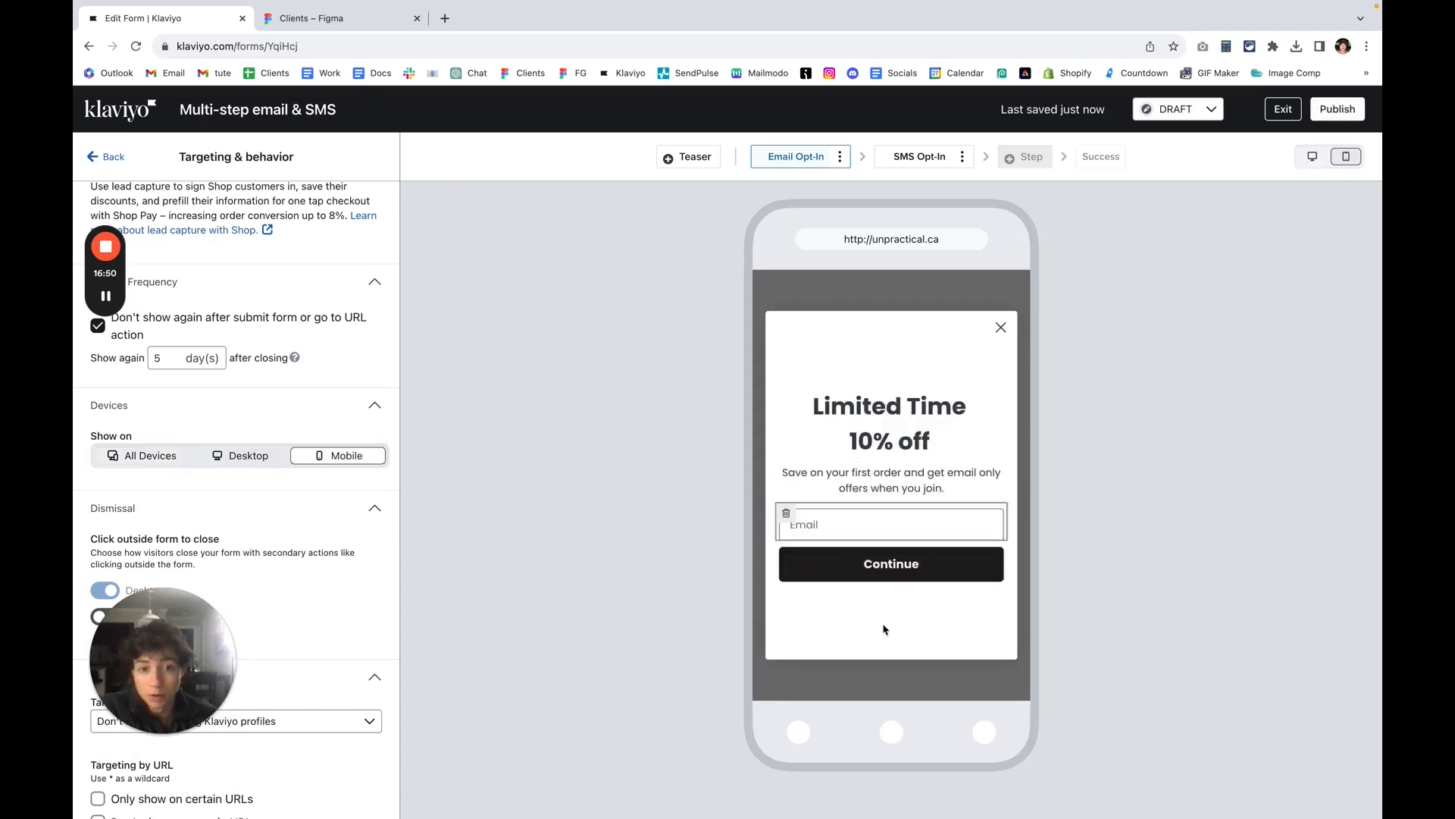
Step: In the SMS opt-in step, delete the No, I Don't Want Texts button and the text line under the heading
click(909, 156)
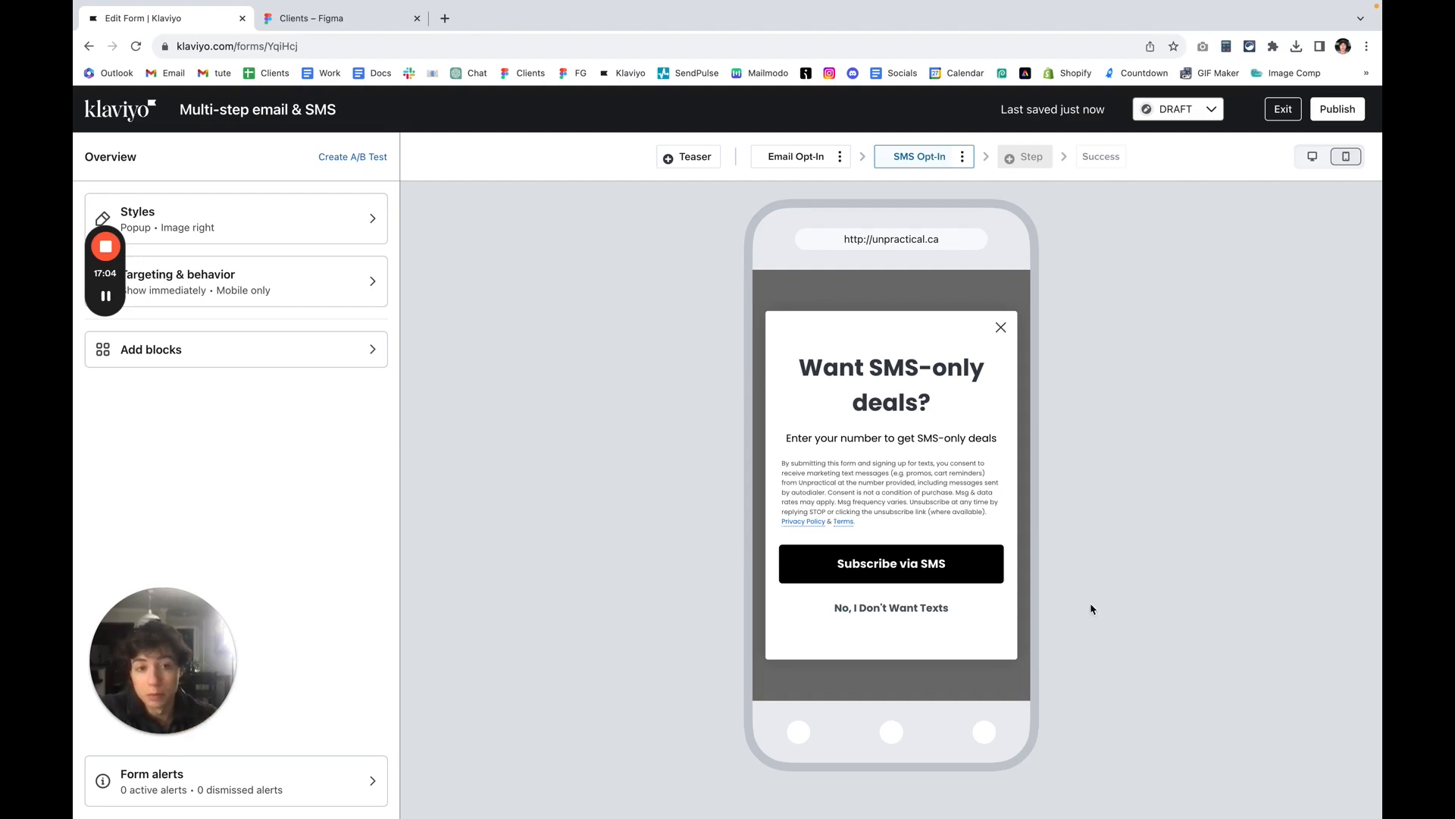
click(891, 609)
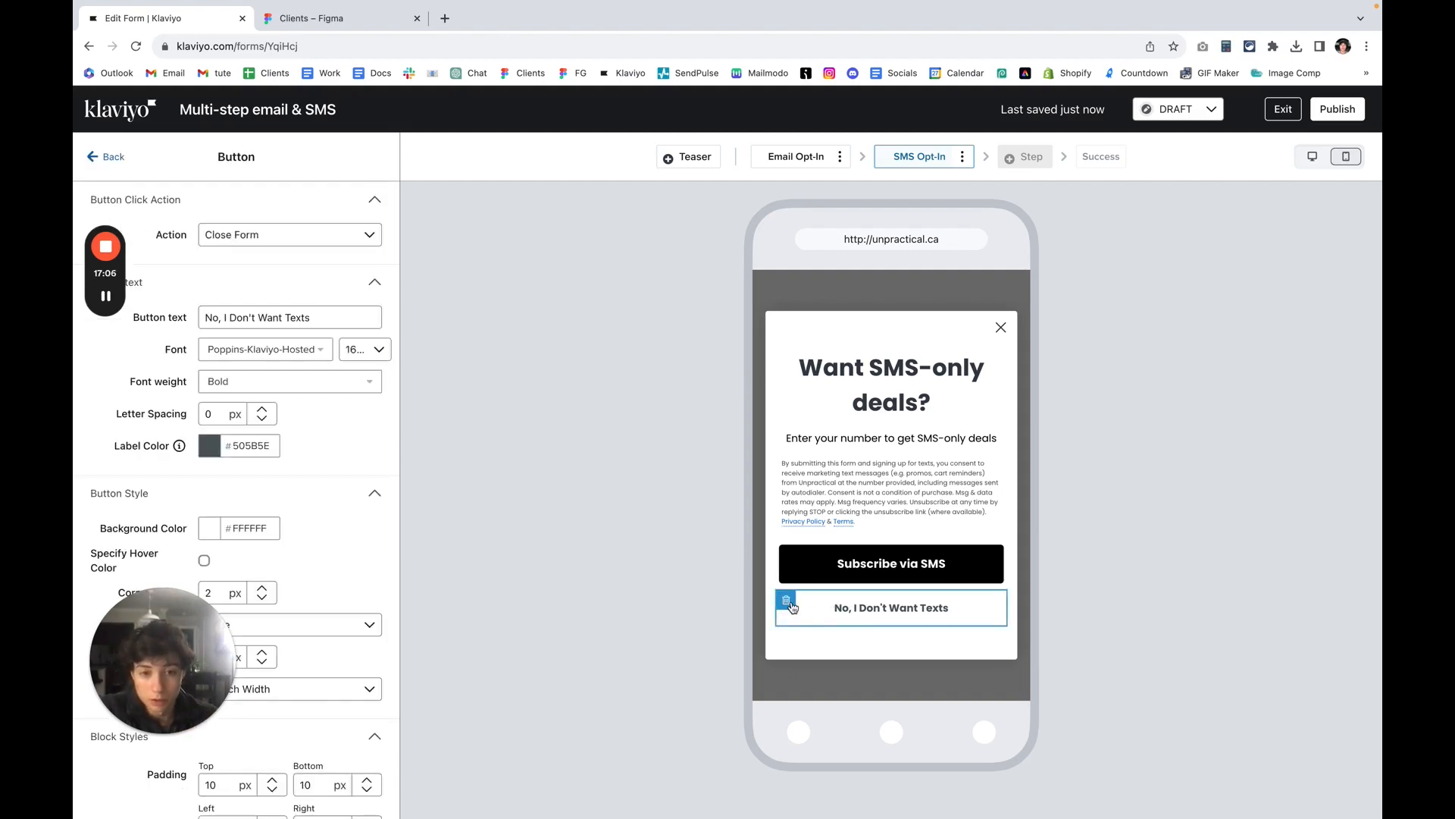
click(788, 603)
click(887, 289)
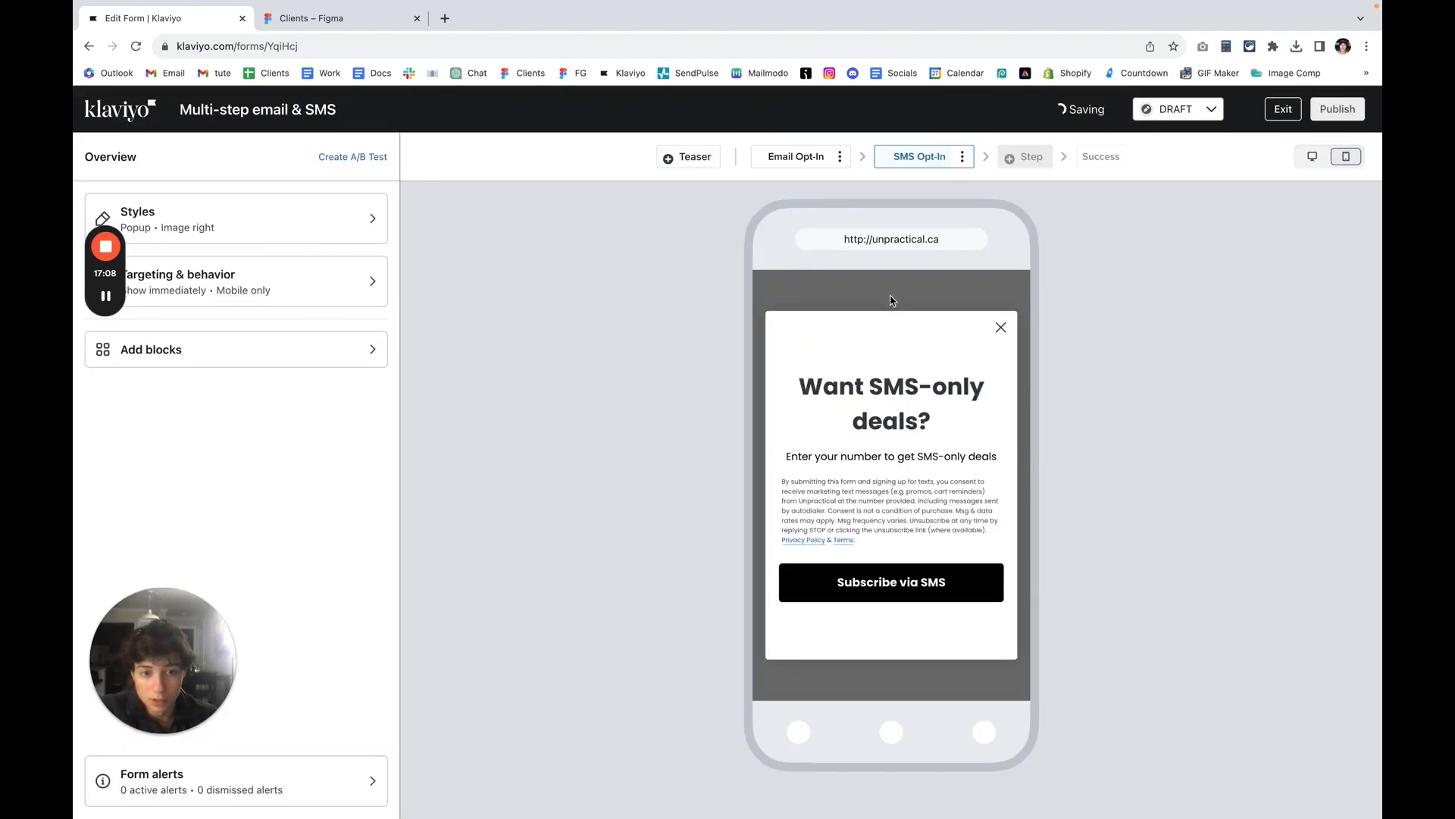
click(952, 460)
click(786, 459)
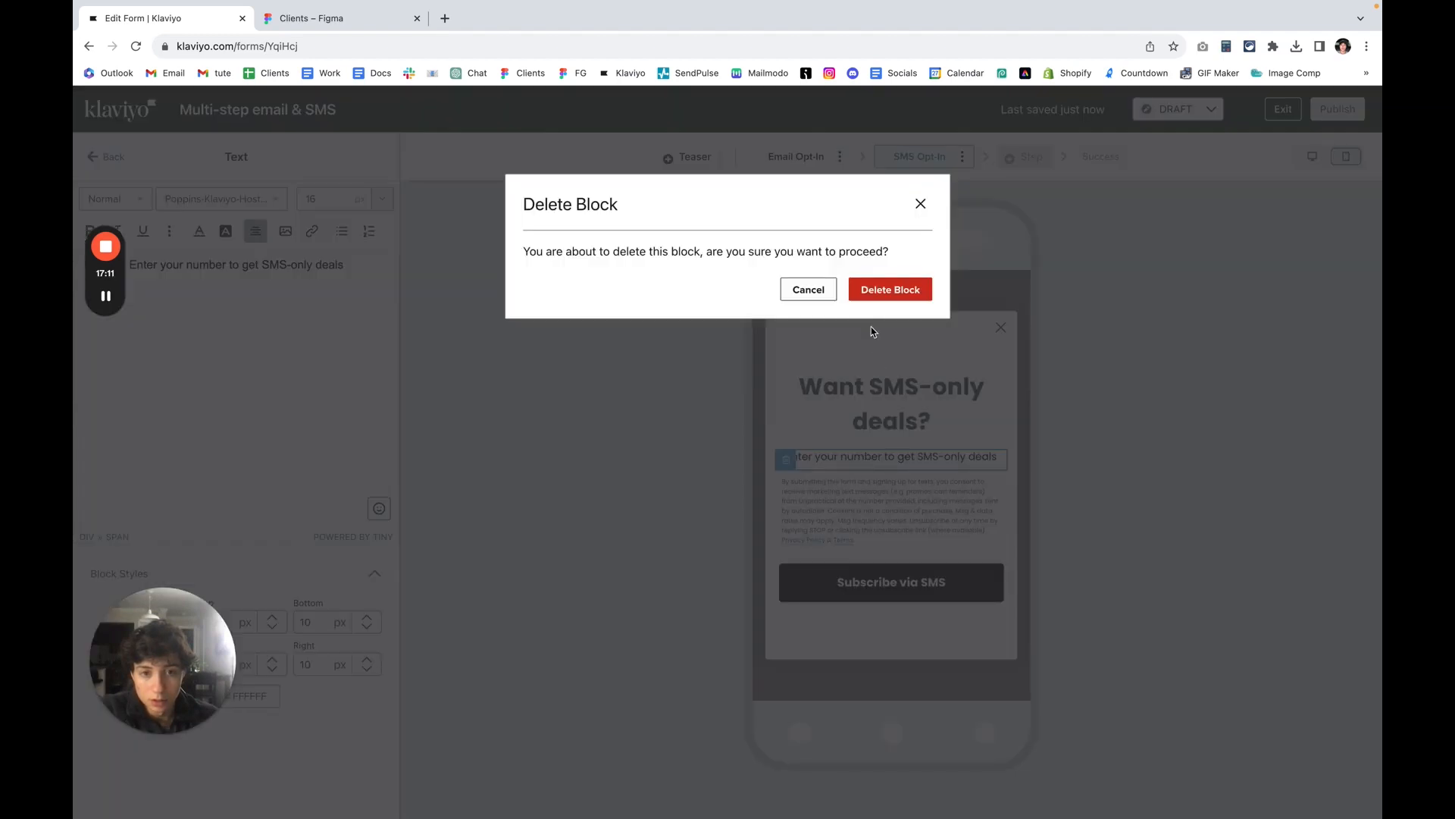
click(899, 291)
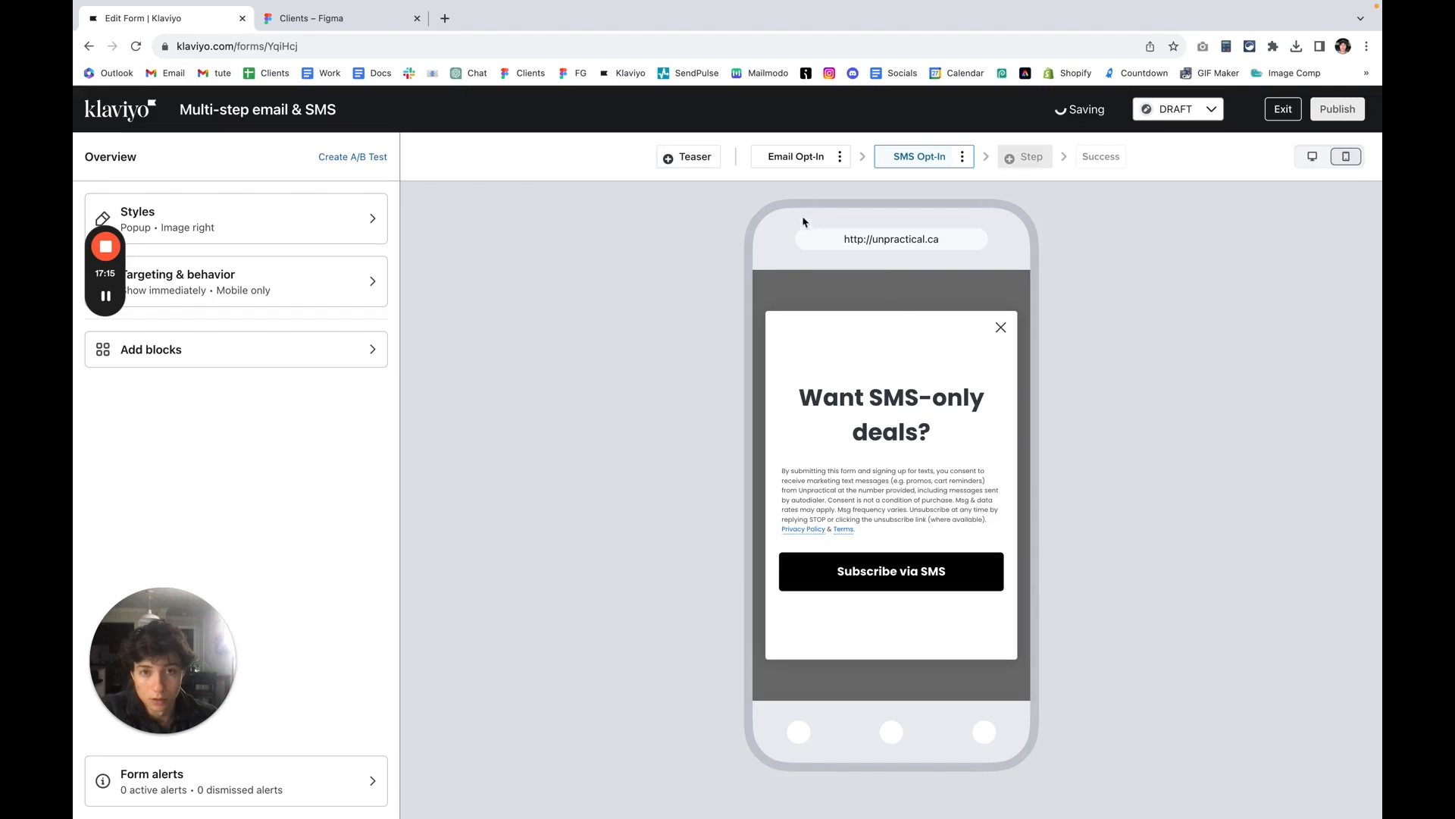
Step: Delete the description text block between the heading and the email field in the email opt-in step
click(812, 166)
click(919, 478)
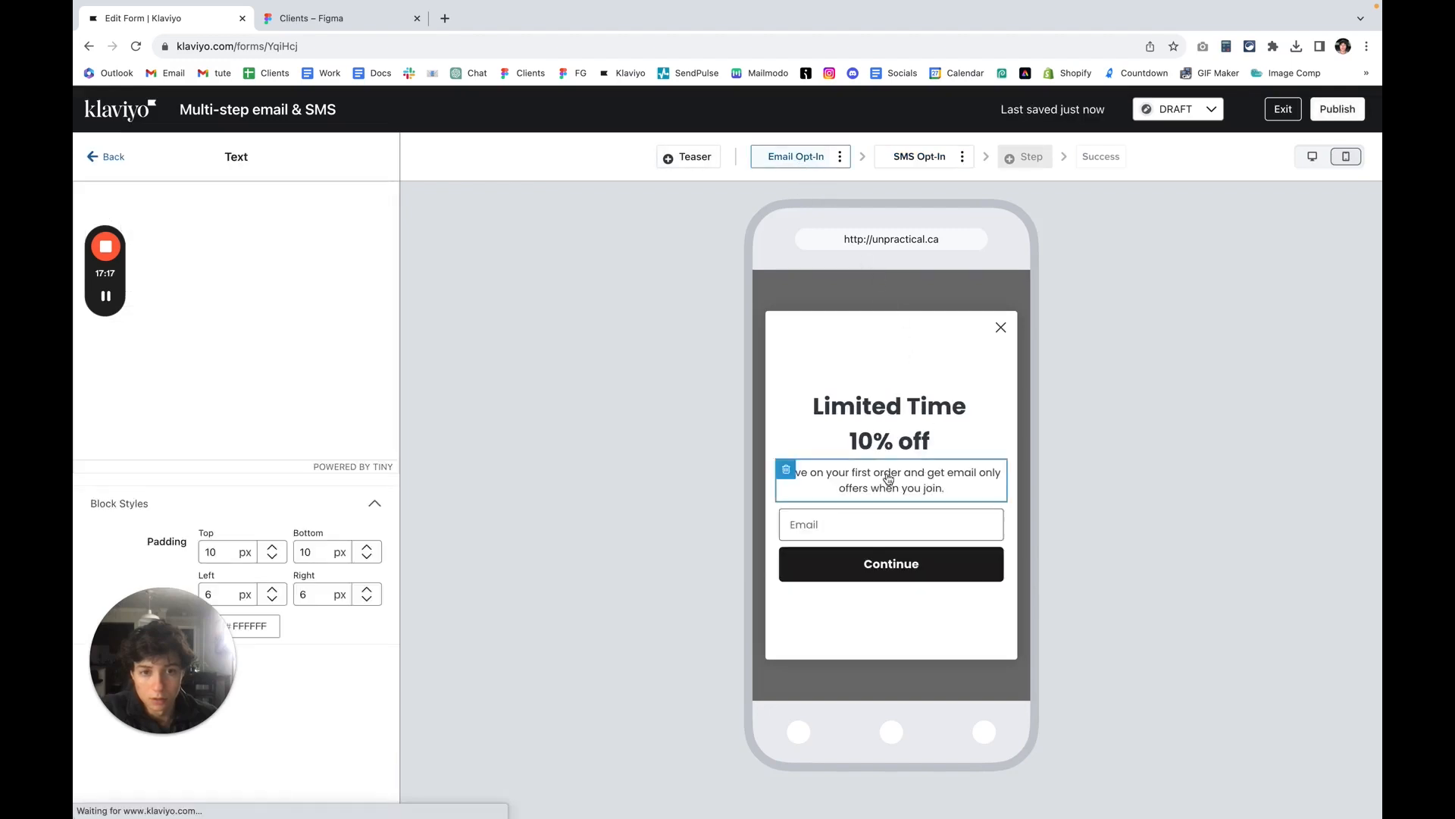
click(788, 469)
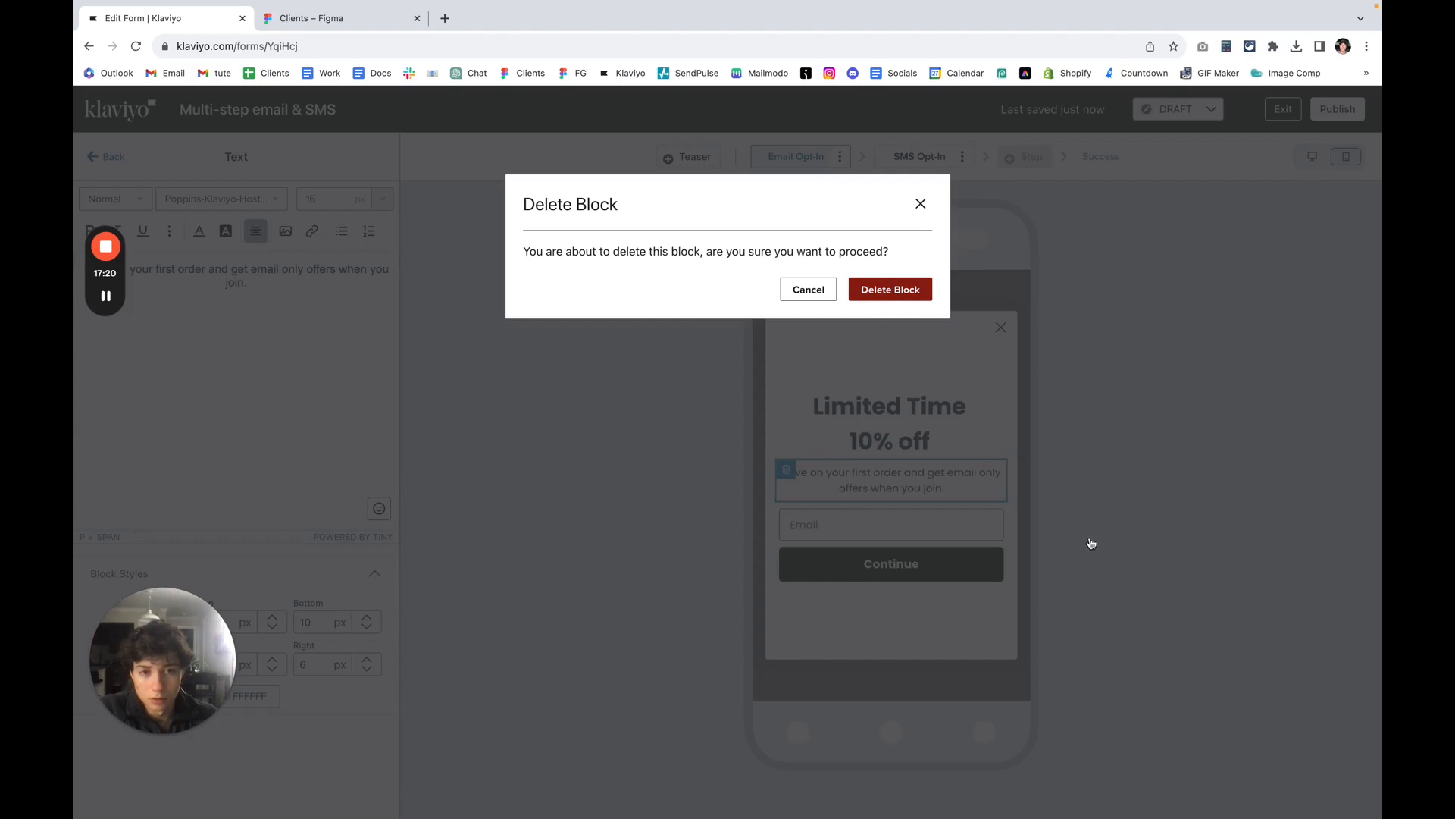
key(Return)
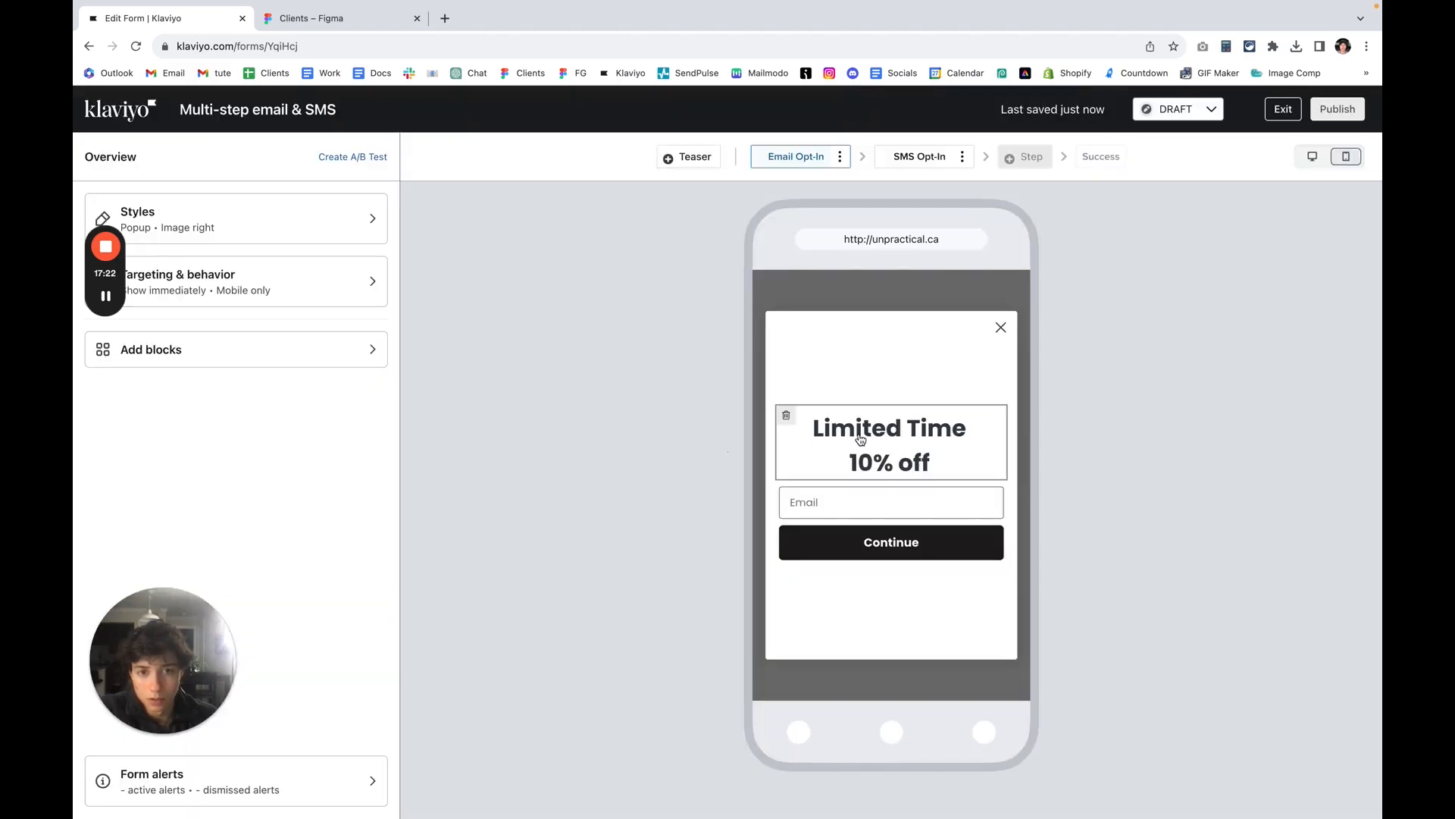
Step: Replace the first line of the email opt-in heading, Limited Time, with UNLOCK
click(860, 440)
drag(286, 319, 225, 280)
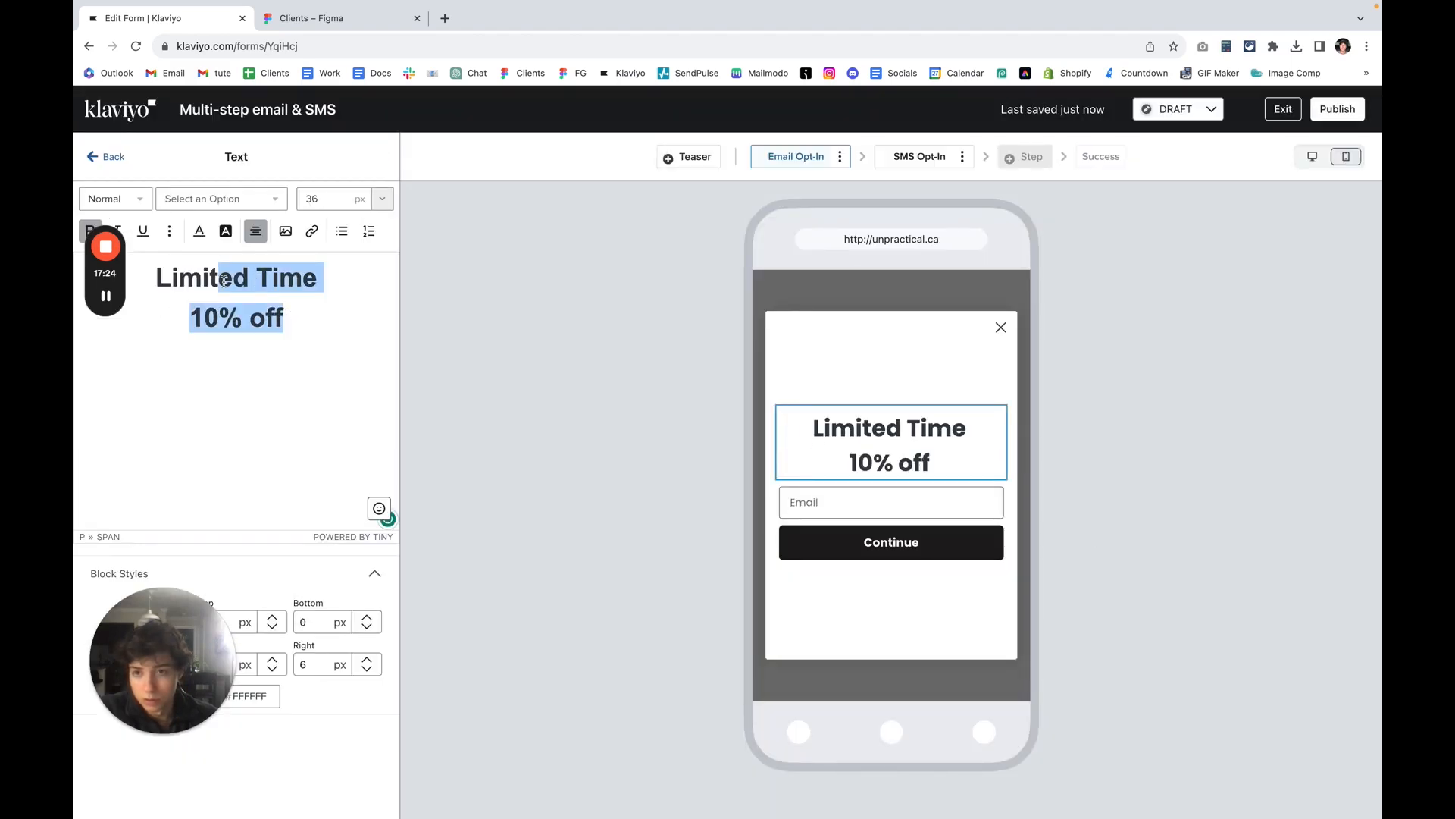
drag(318, 278, 176, 278)
key(BackSpace)
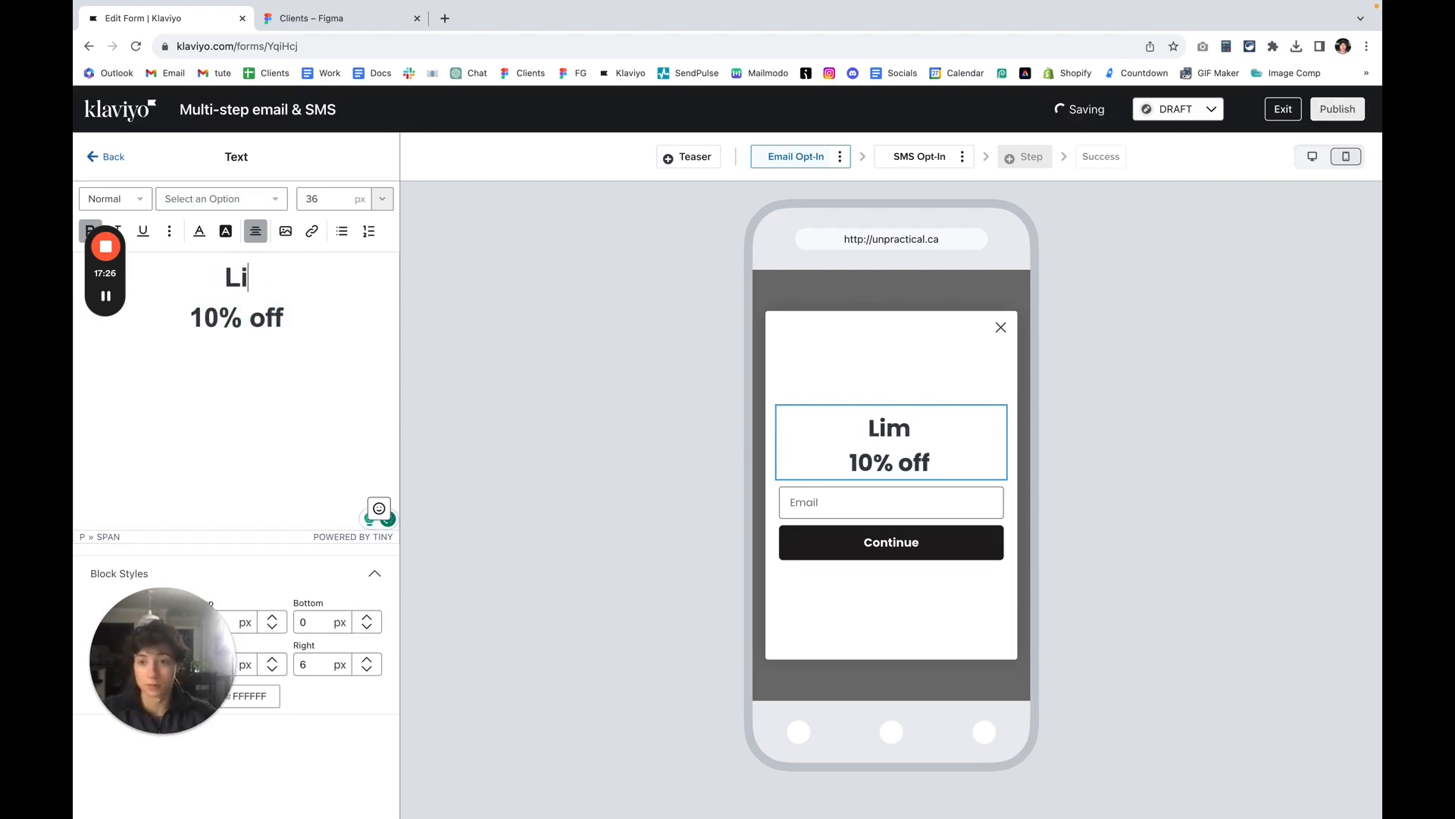
key(BackSpace)
text(UNLOCK)
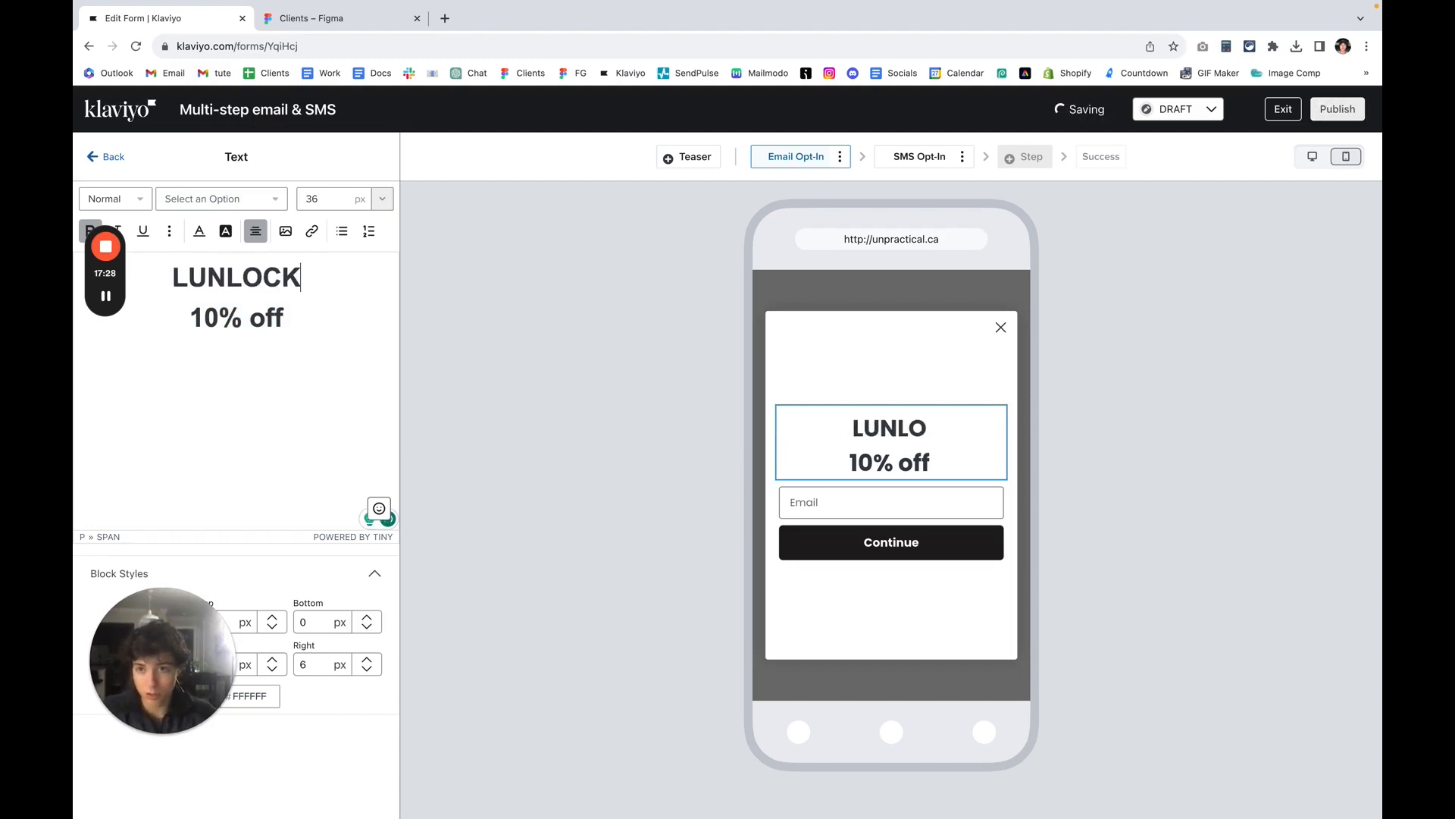
text( !)
key(BackSpace)
key(BackSpace)
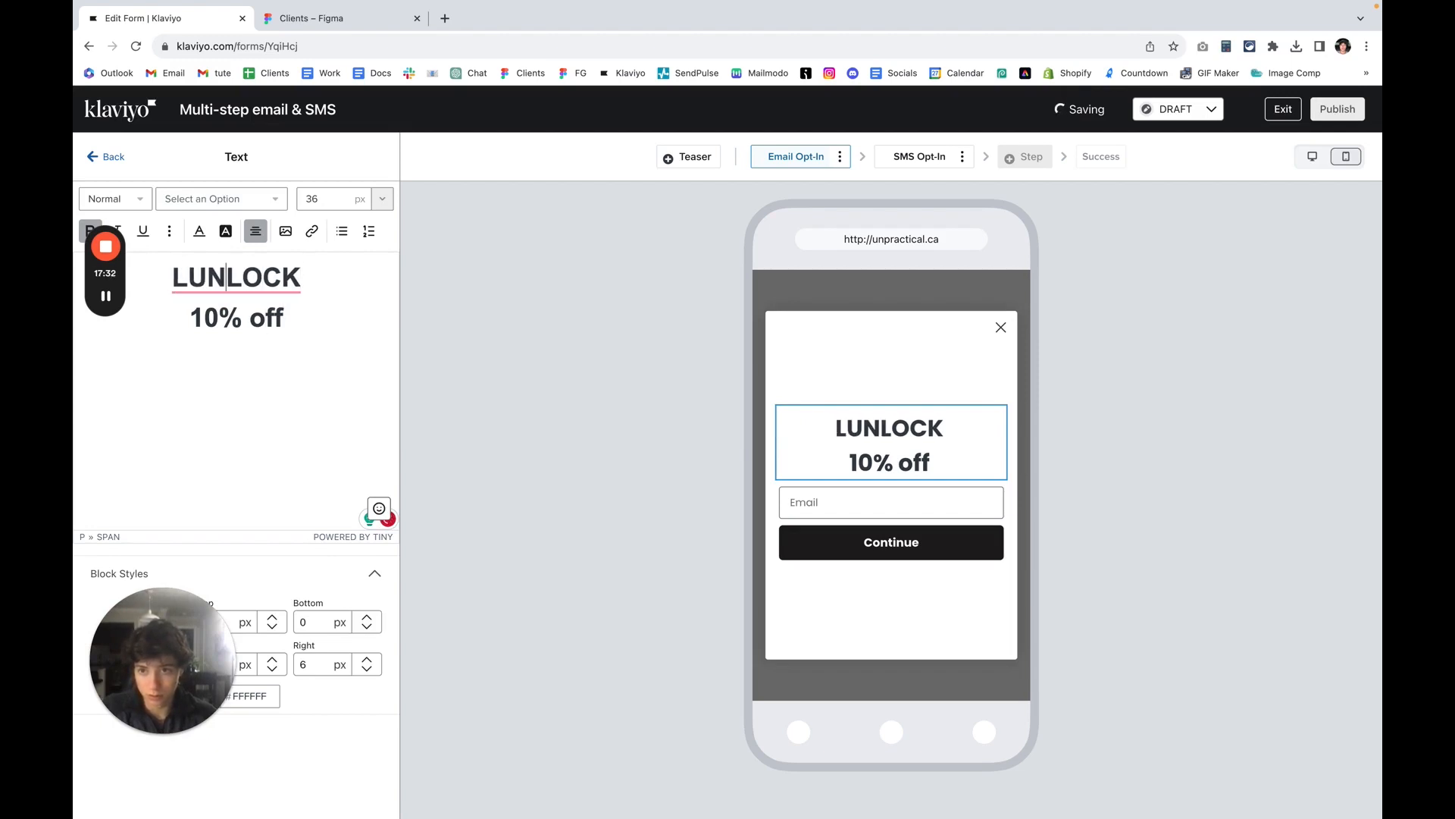
key(BackSpace)
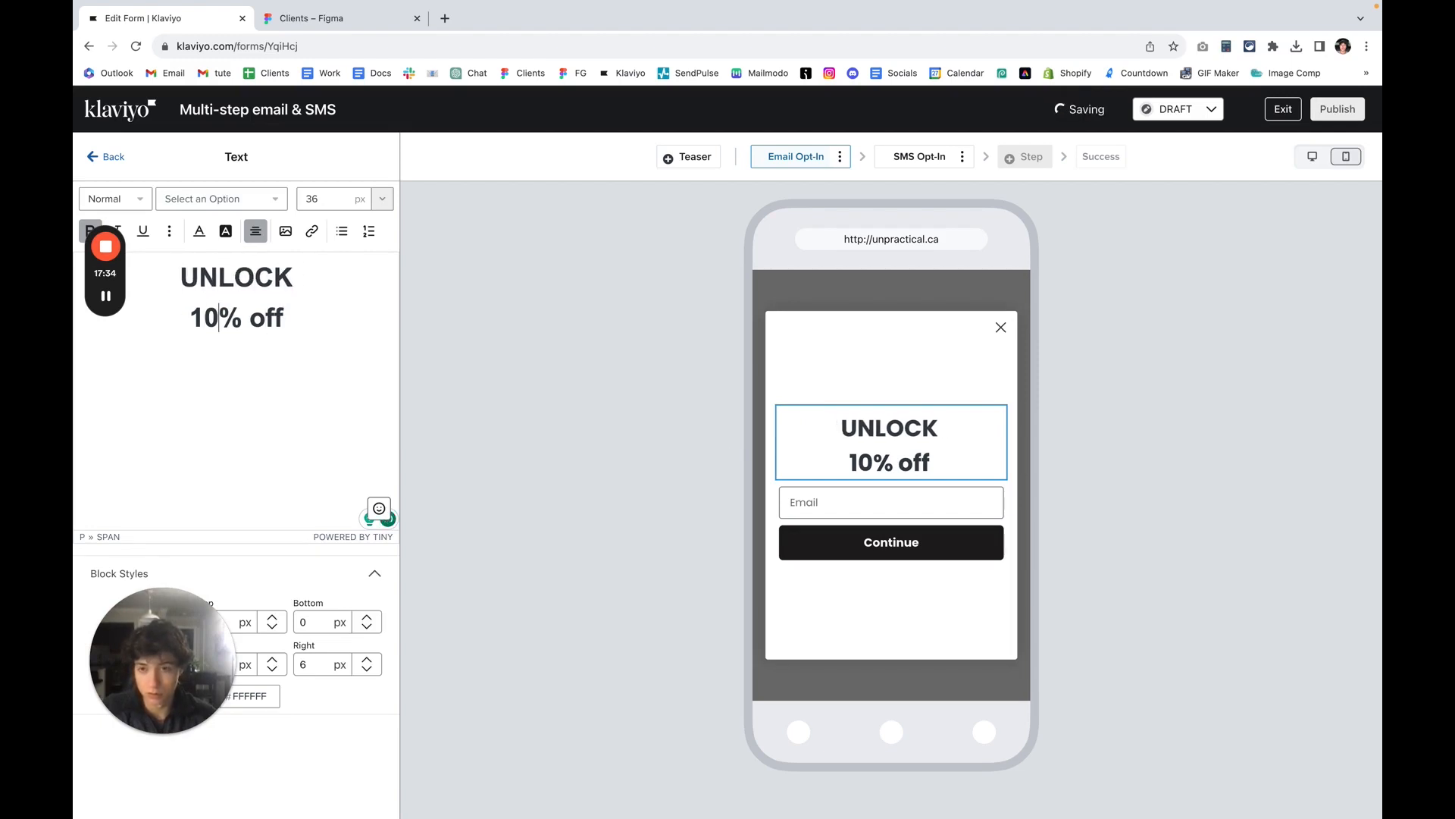
Step: Change the heading's second line to 10% OFF and add a third line reading YOUR ORDER
key(BackSpace)
key(BackSpace)
key(BackSpace)
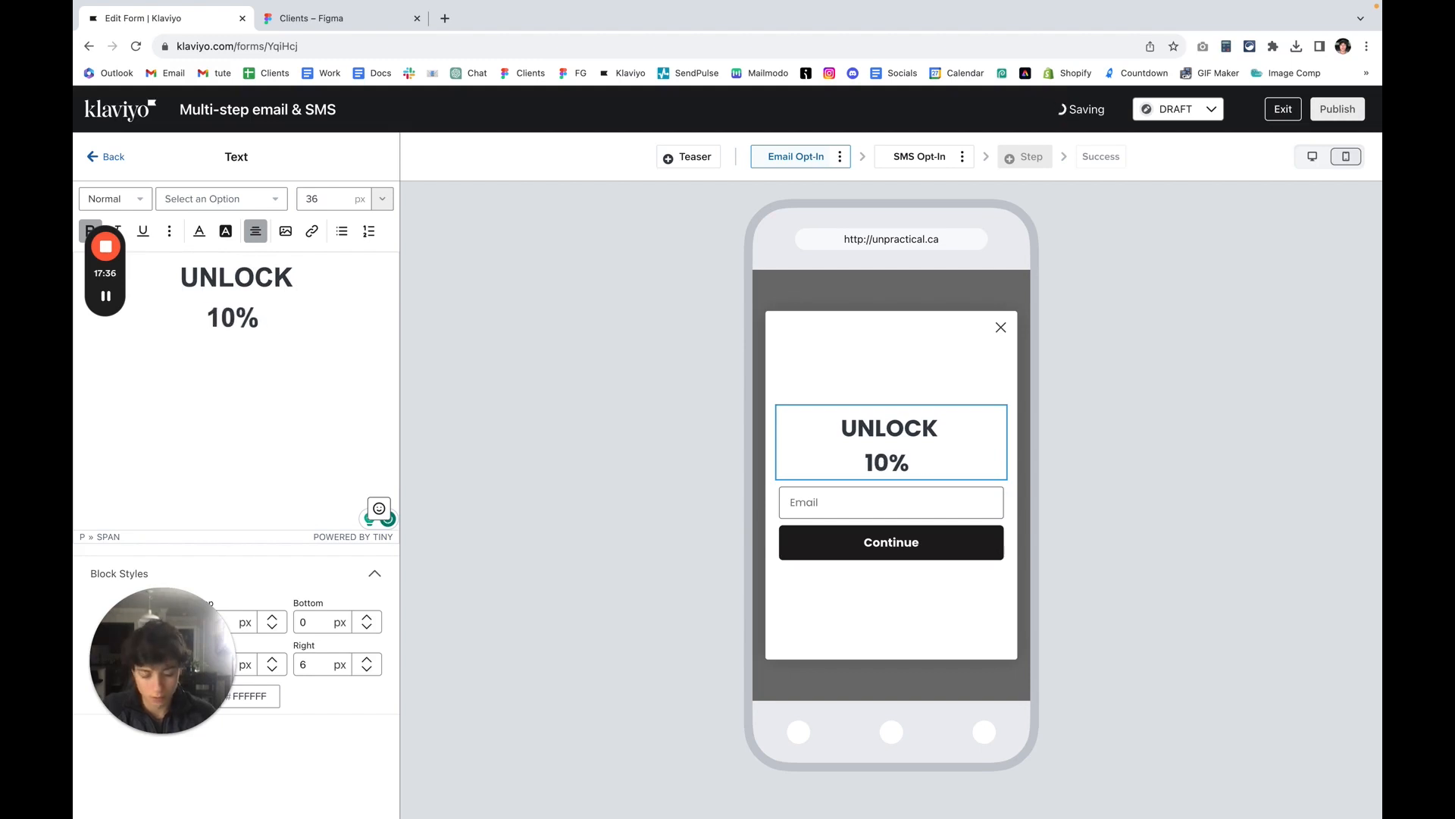
text(ODF)
key(BackSpace)
key(BackSpace)
text(FF)
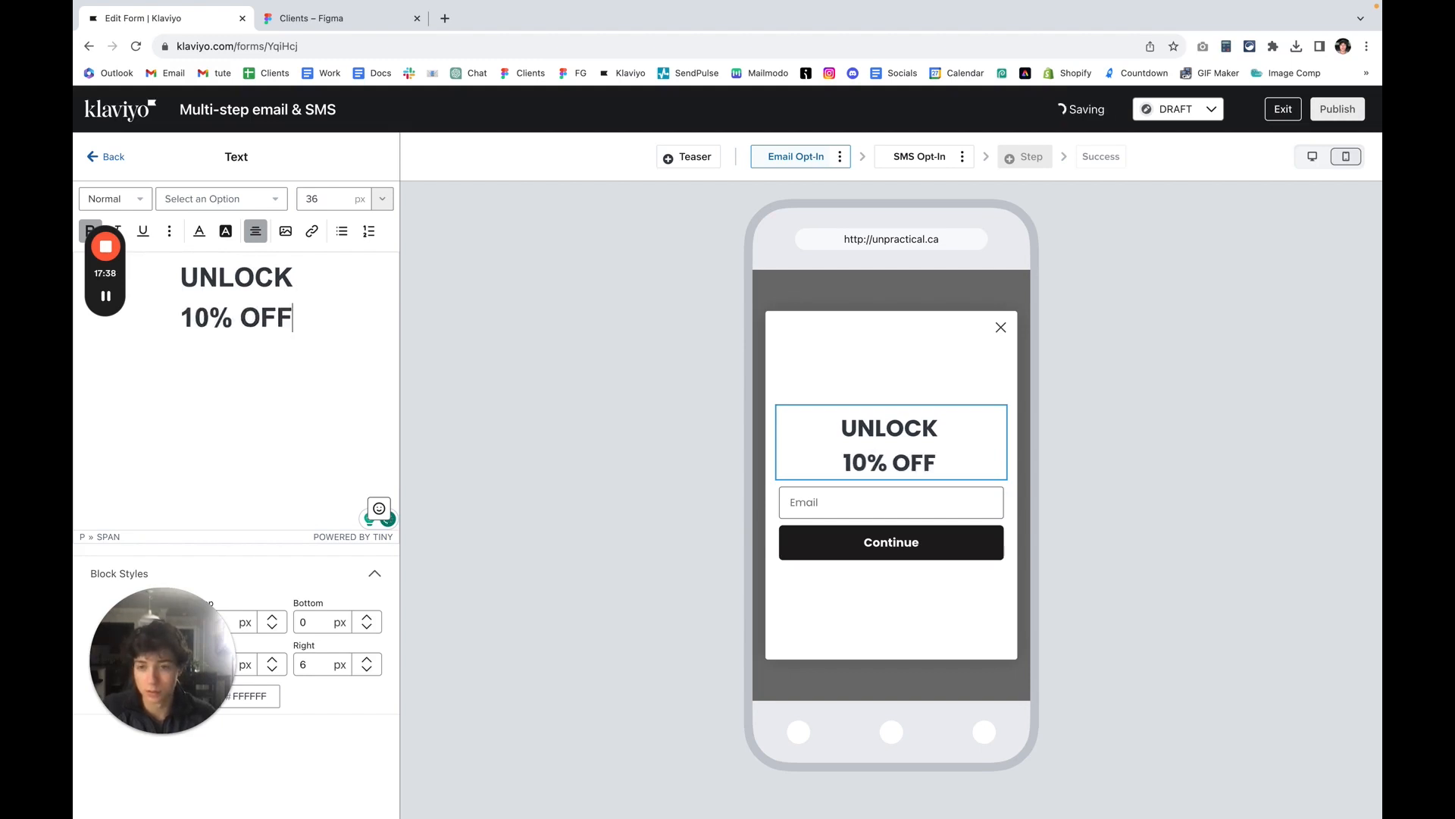
key(Return)
text(YOUR ORDER)
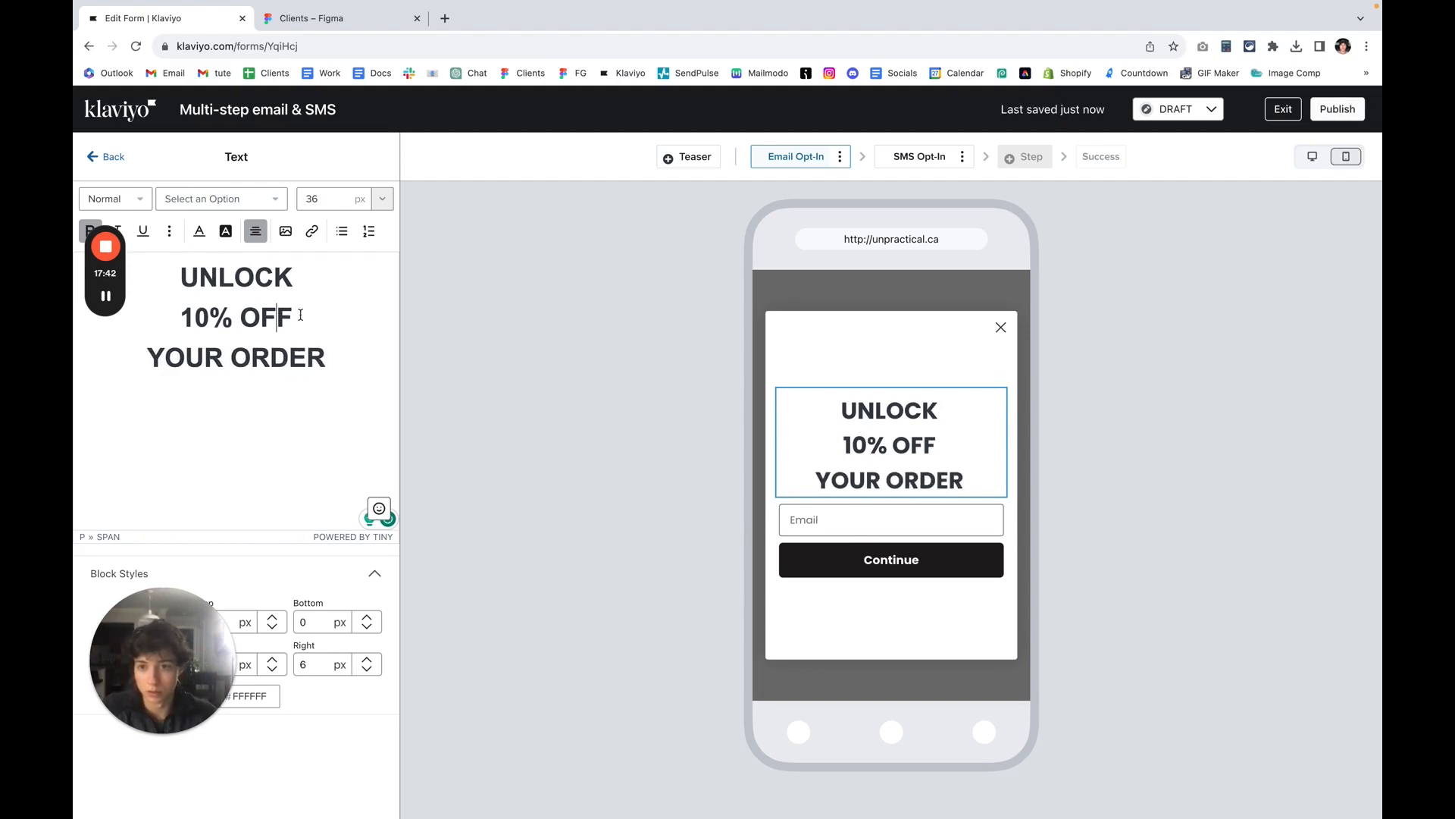
Step: Set the font size of the 10% OFF line in the email opt-in heading to 70 px
drag(292, 317, 184, 316)
click(343, 198)
text(65)
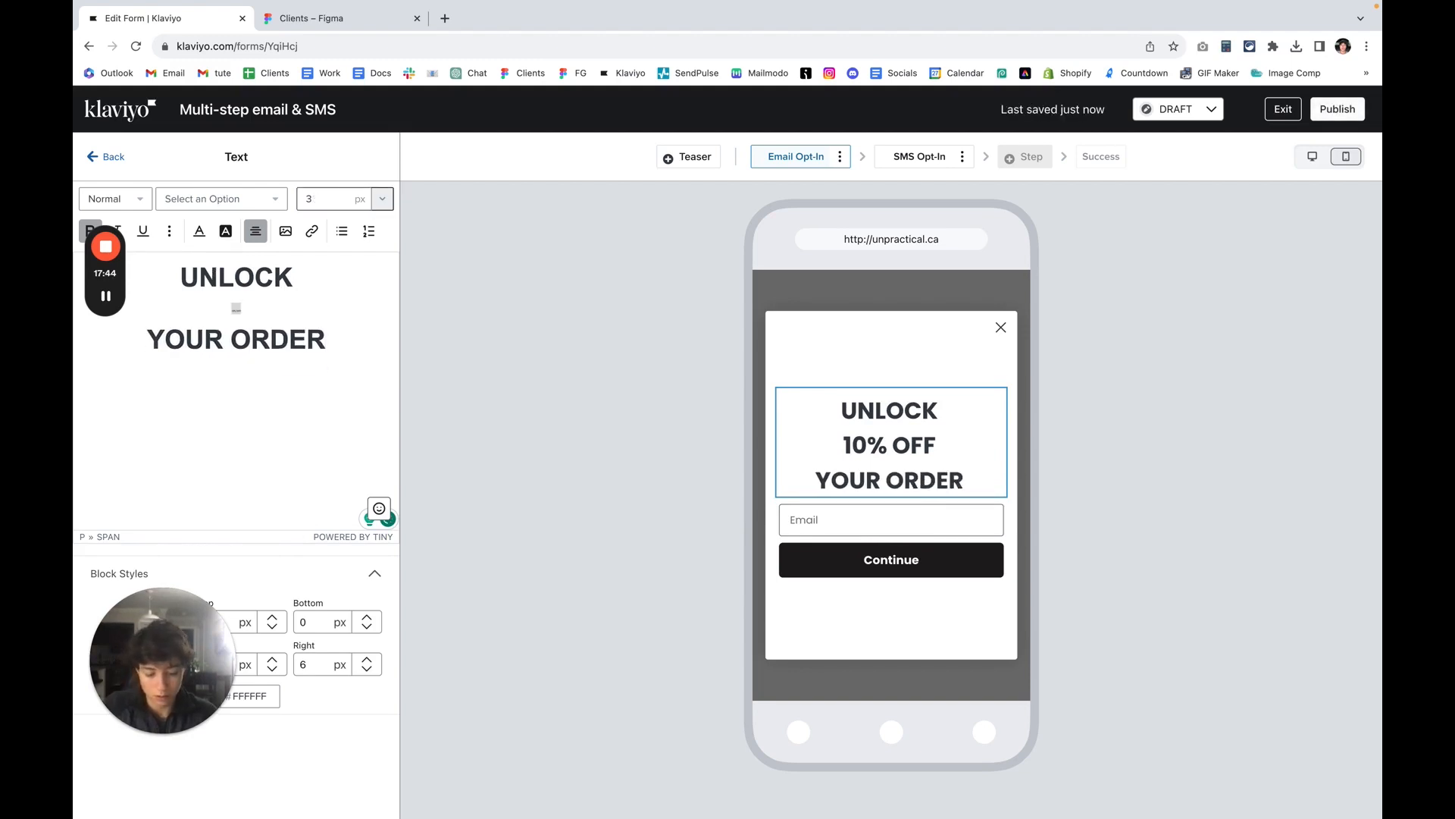
click(340, 383)
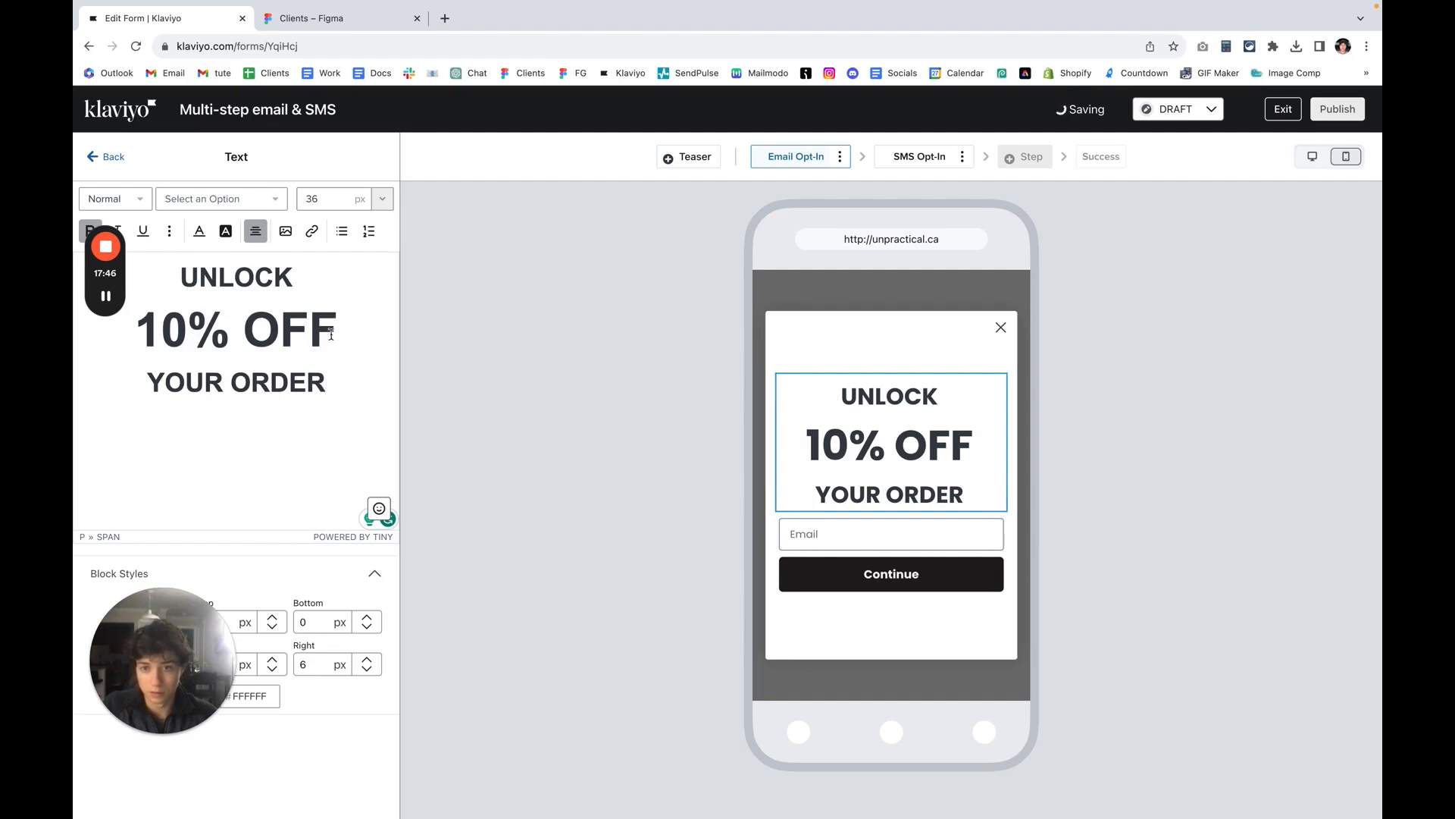
drag(366, 326, 129, 339)
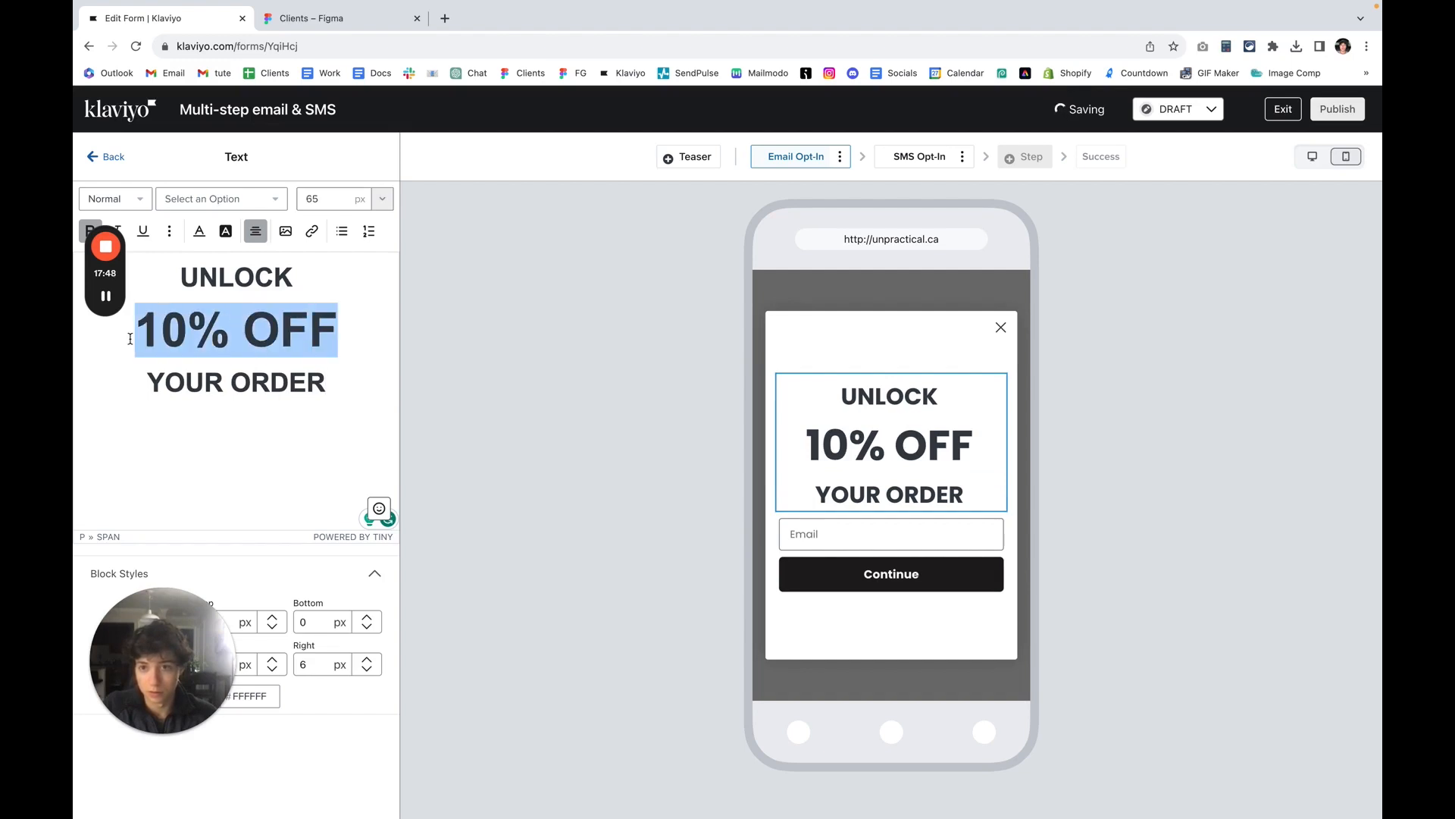
double_click(327, 199)
text(70)
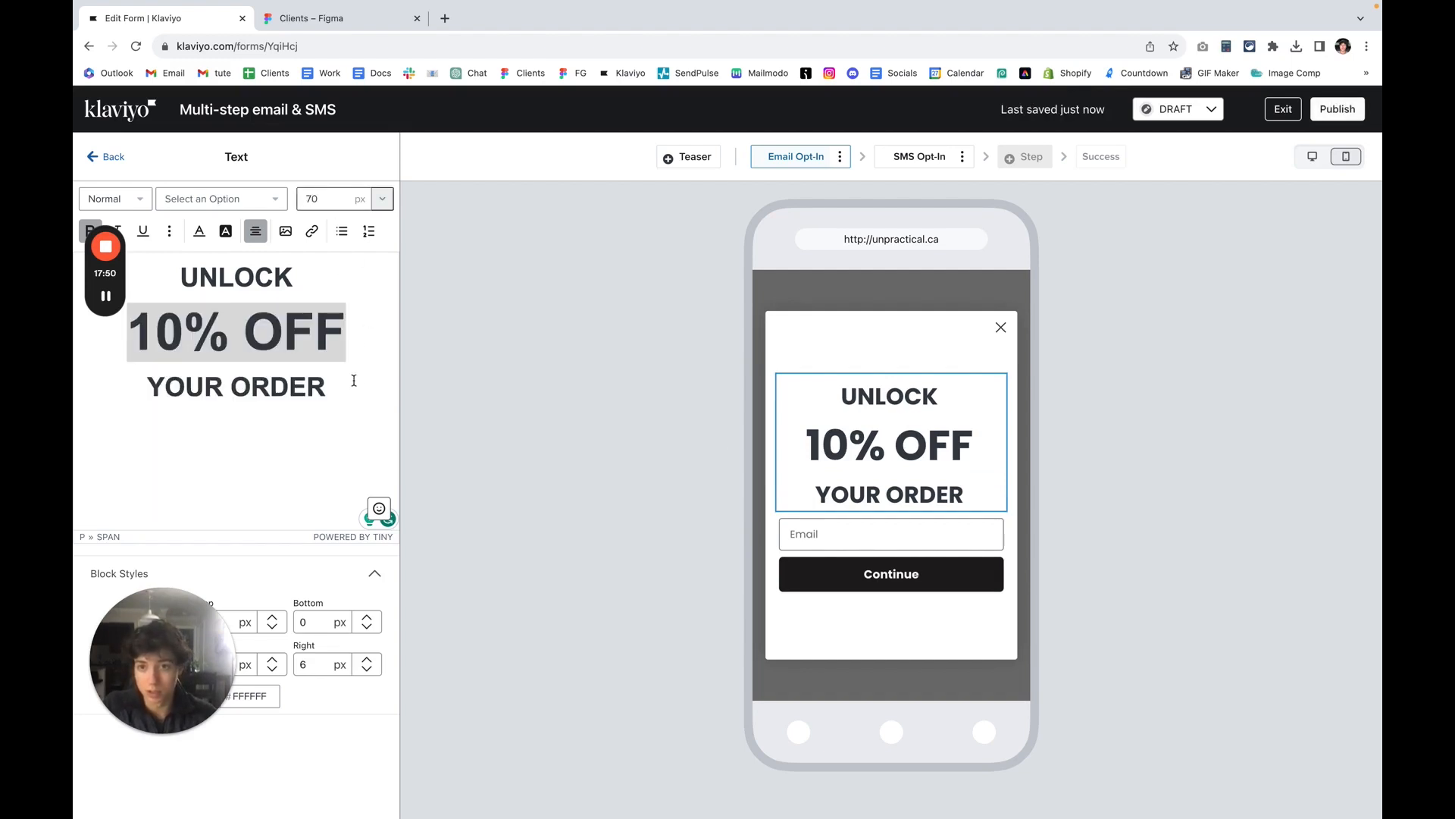
Step: Change the text color of the entire email opt-in heading to near-black, hex 030303
click(342, 382)
key(ctrl+a)
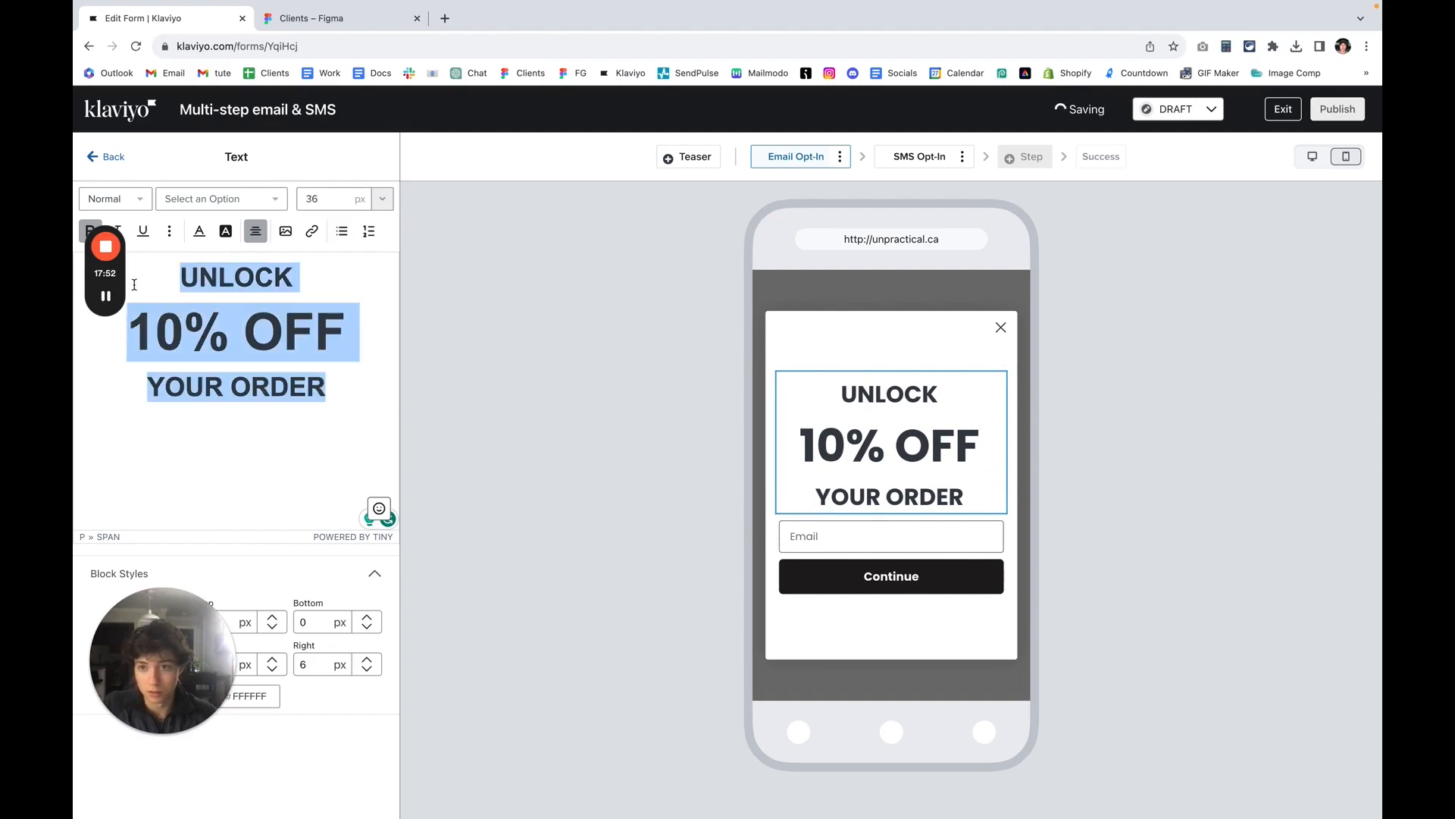
click(200, 230)
drag(225, 324, 173, 389)
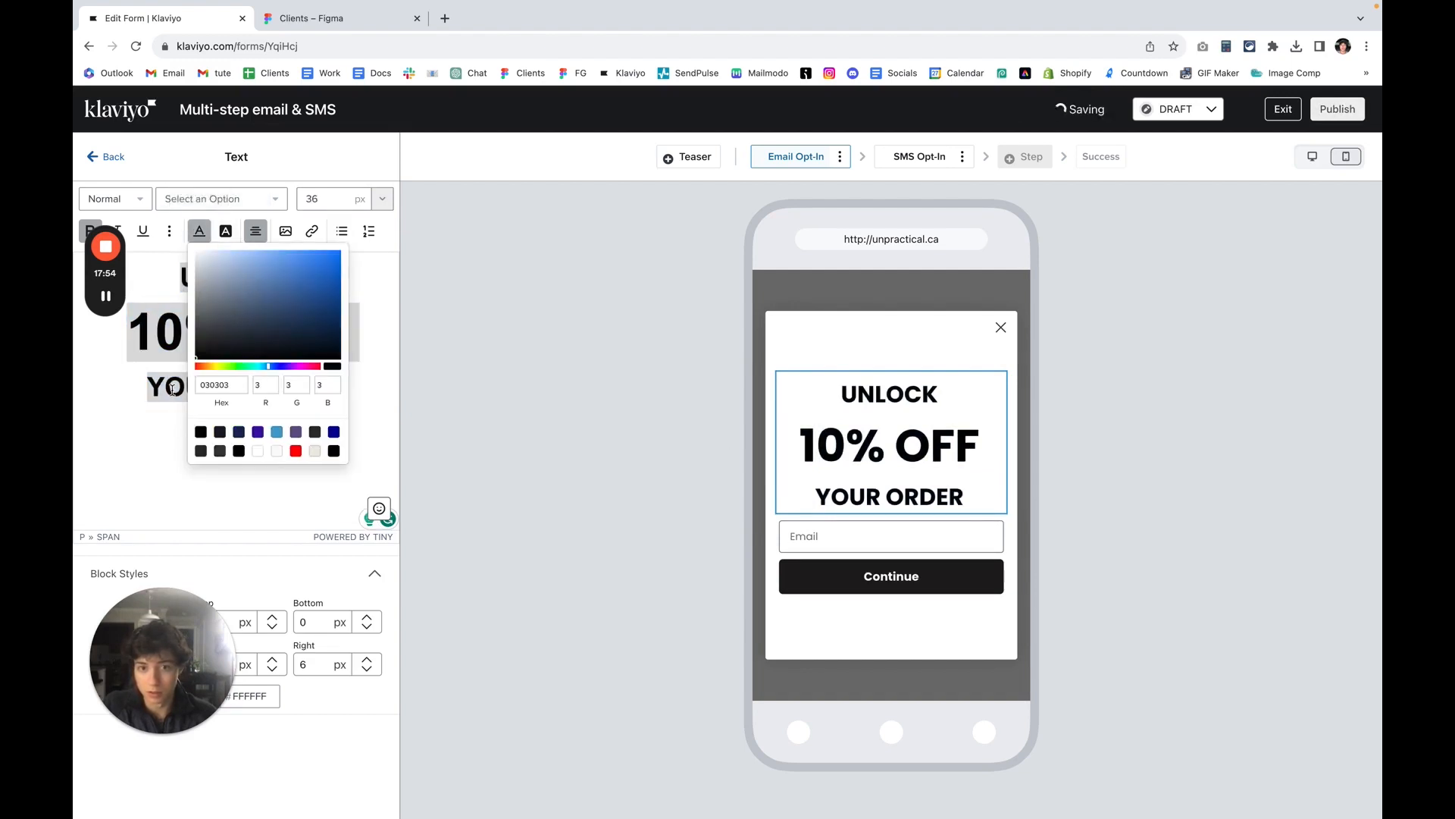
click(142, 362)
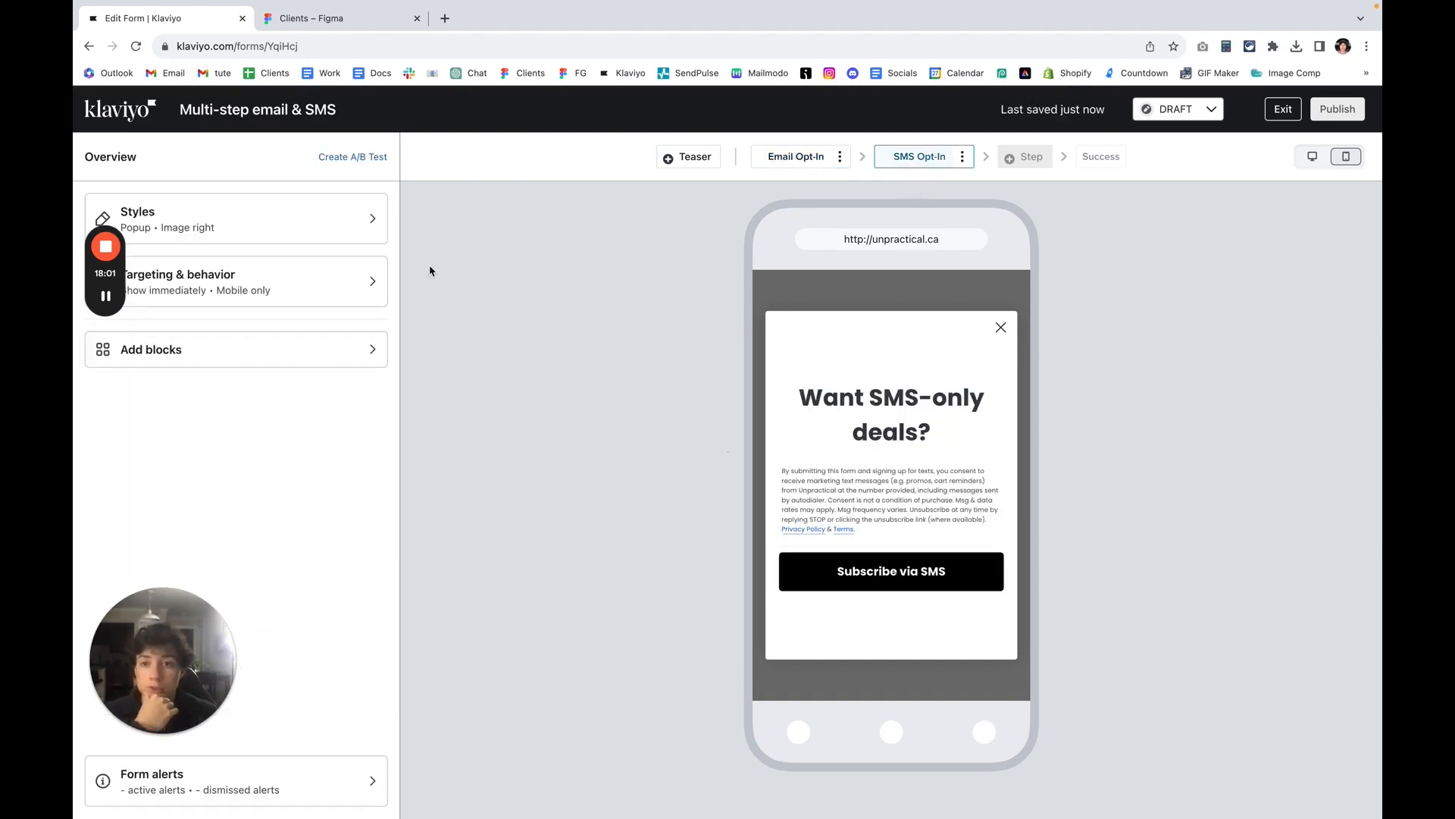
Step: Replace the SMS opt-in heading with three lines reading UNLOCK, 10% OFF and YOUR ORDER
click(829, 400)
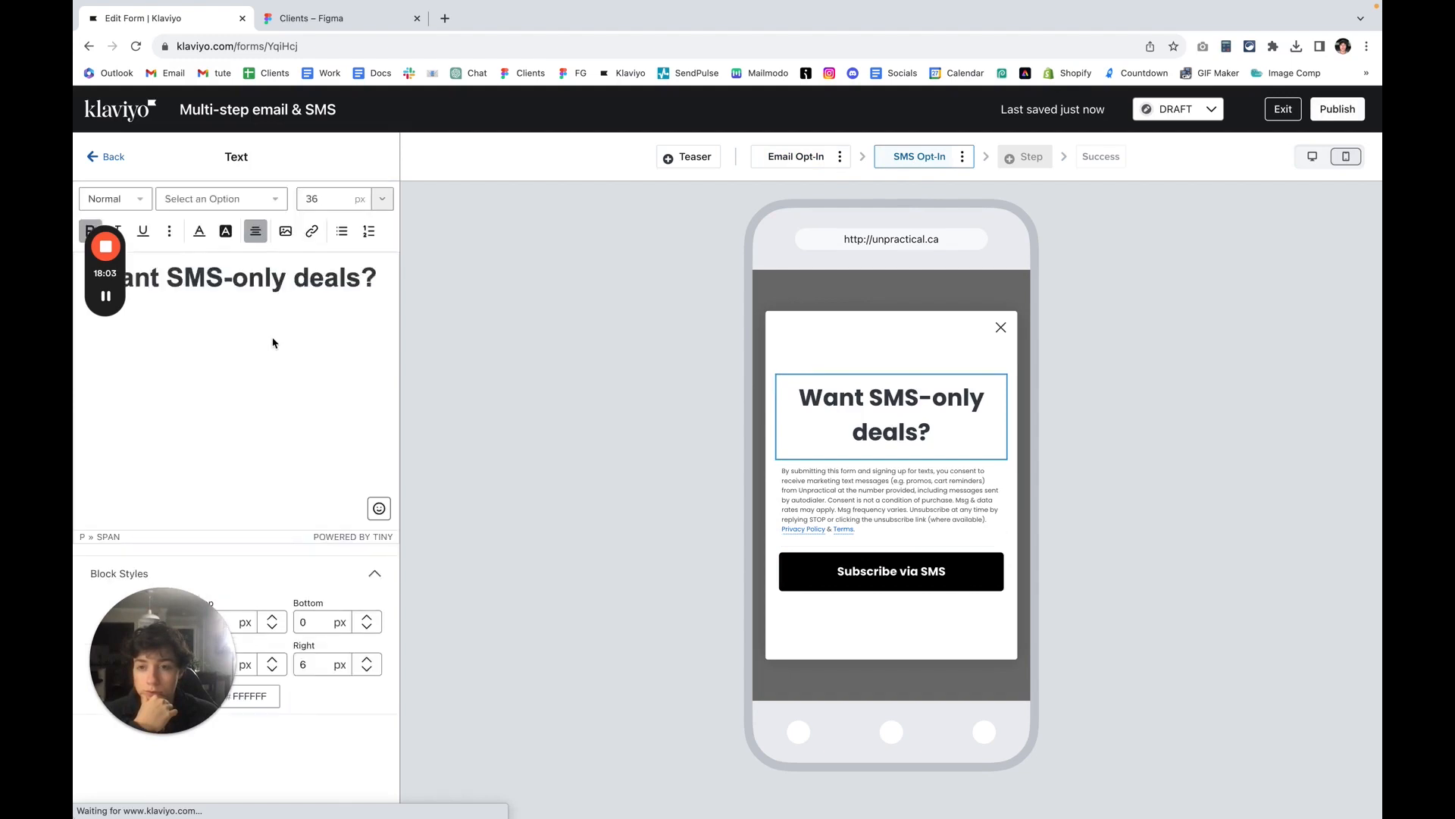
drag(377, 277, 191, 273)
key(BackSpace)
key(BackSpace)
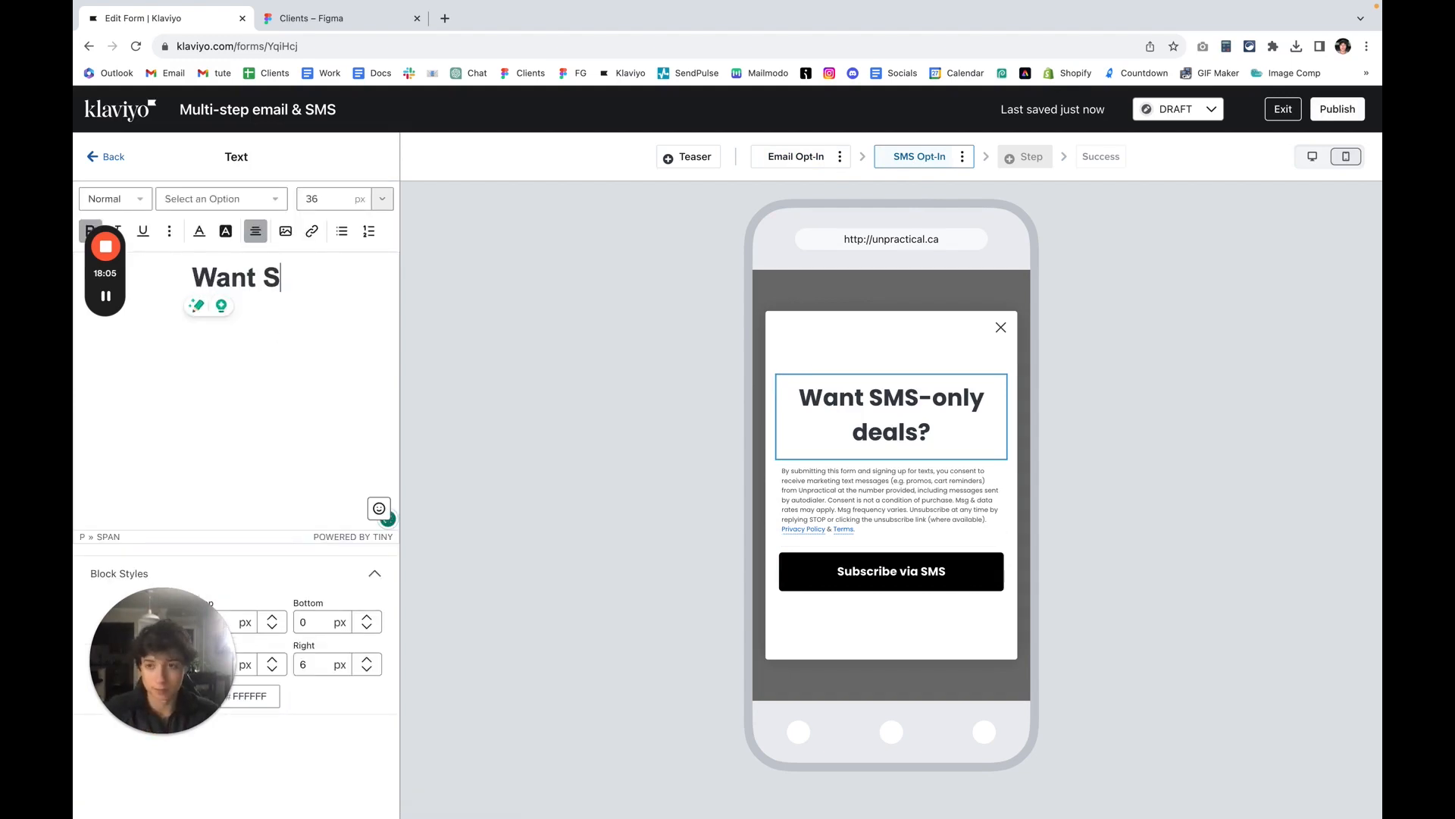
text(UNLOCK)
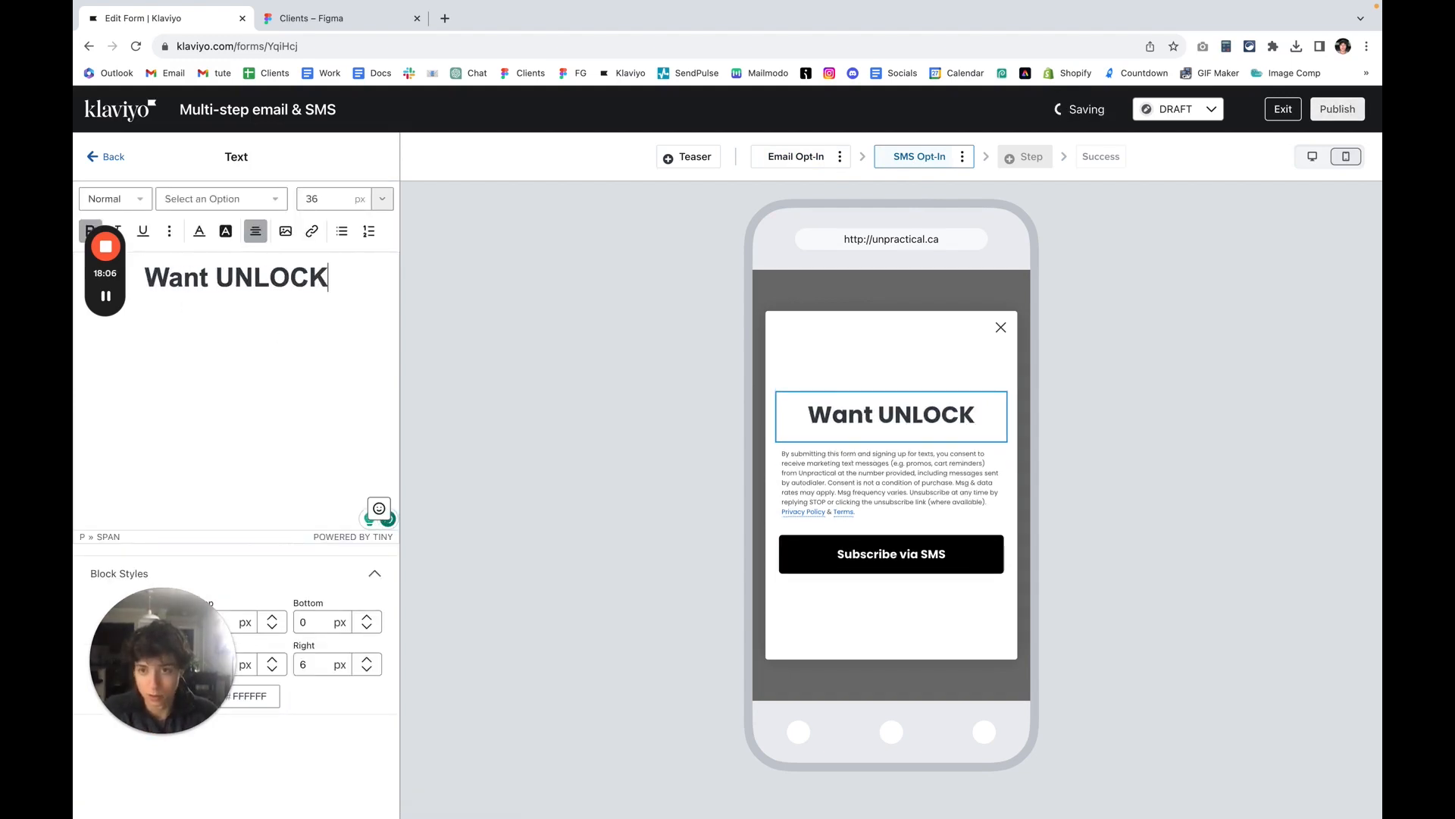
key(Return)
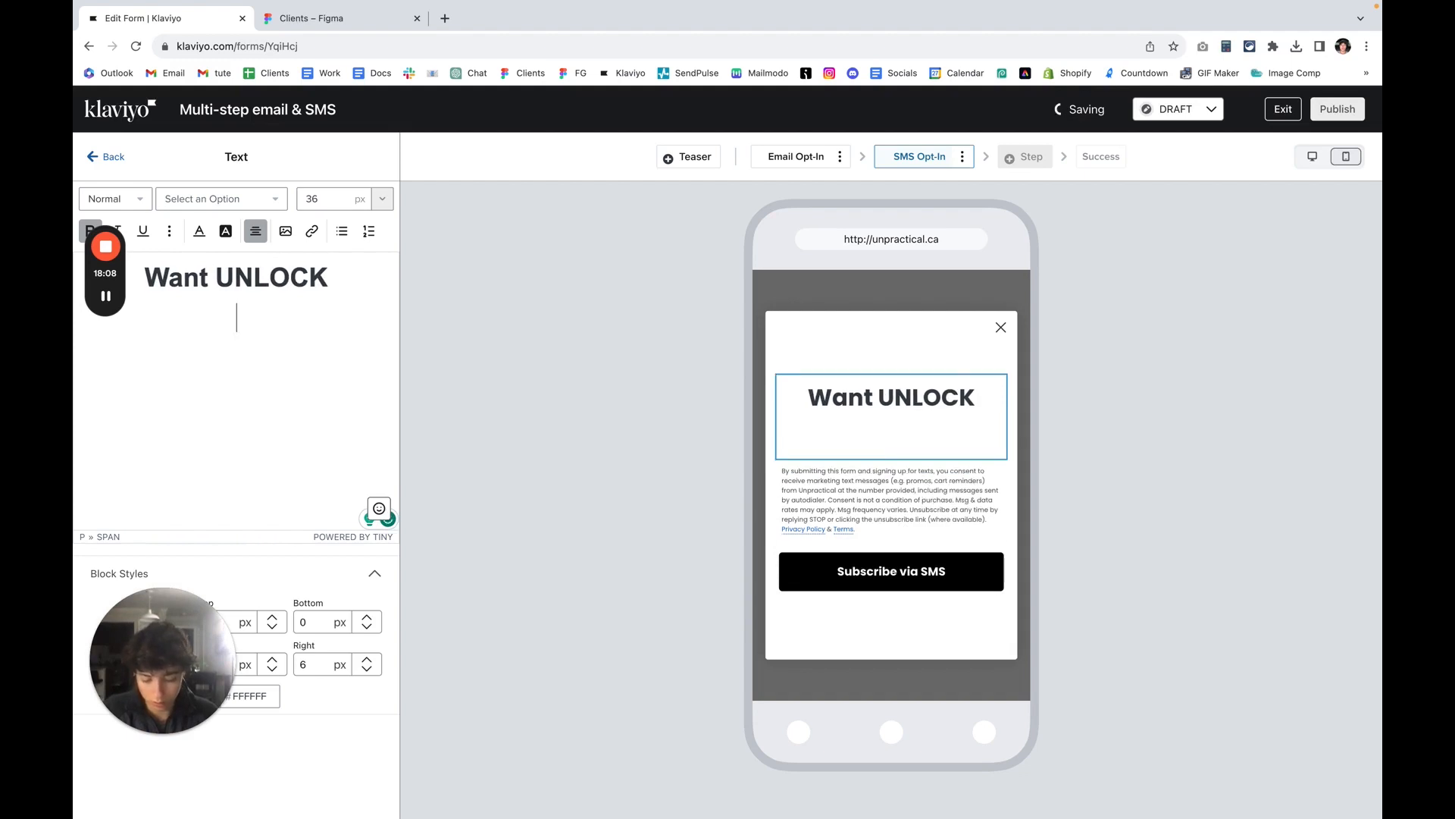
text(10% OFF )
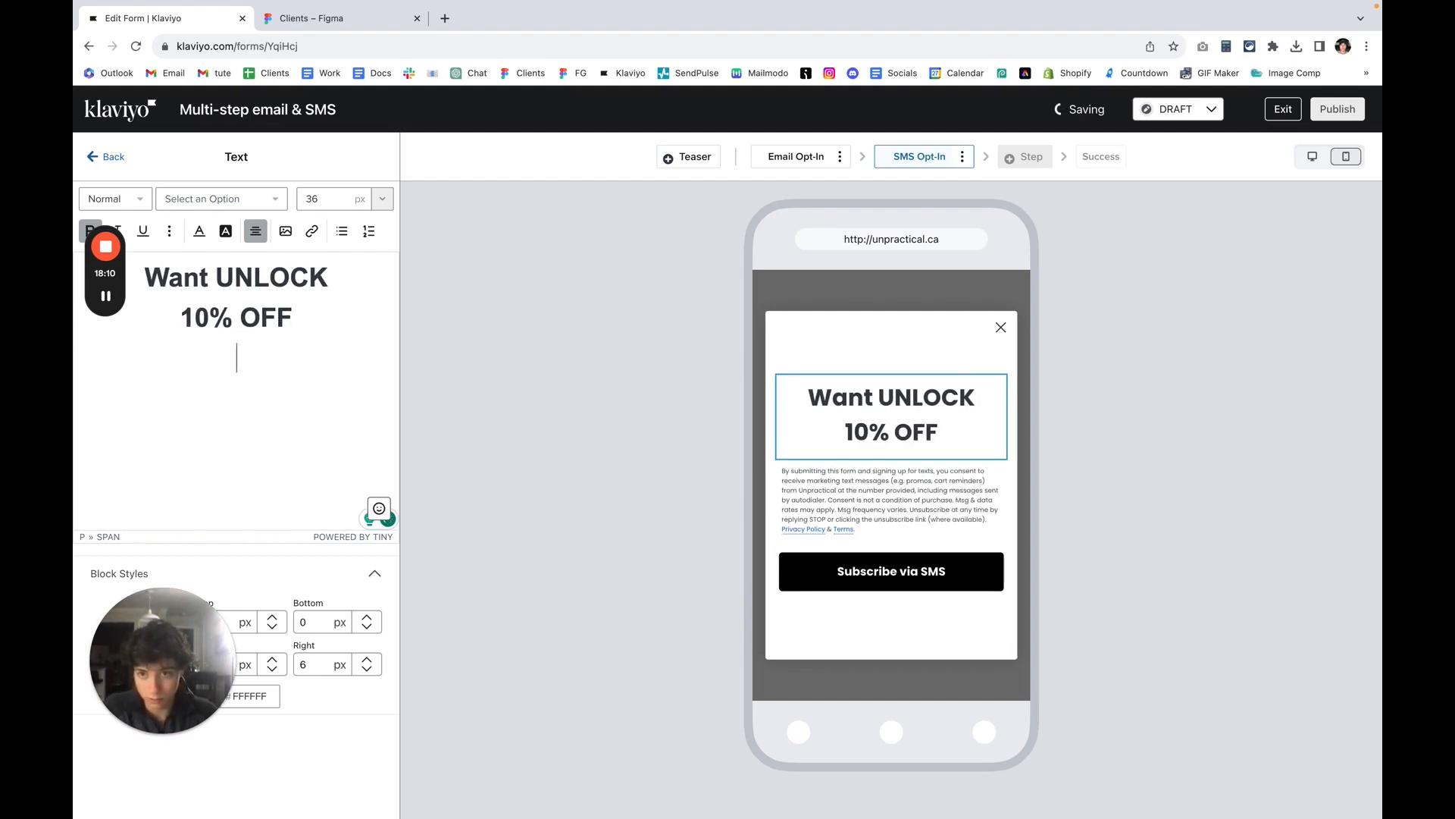
text(YOUR ORDER)
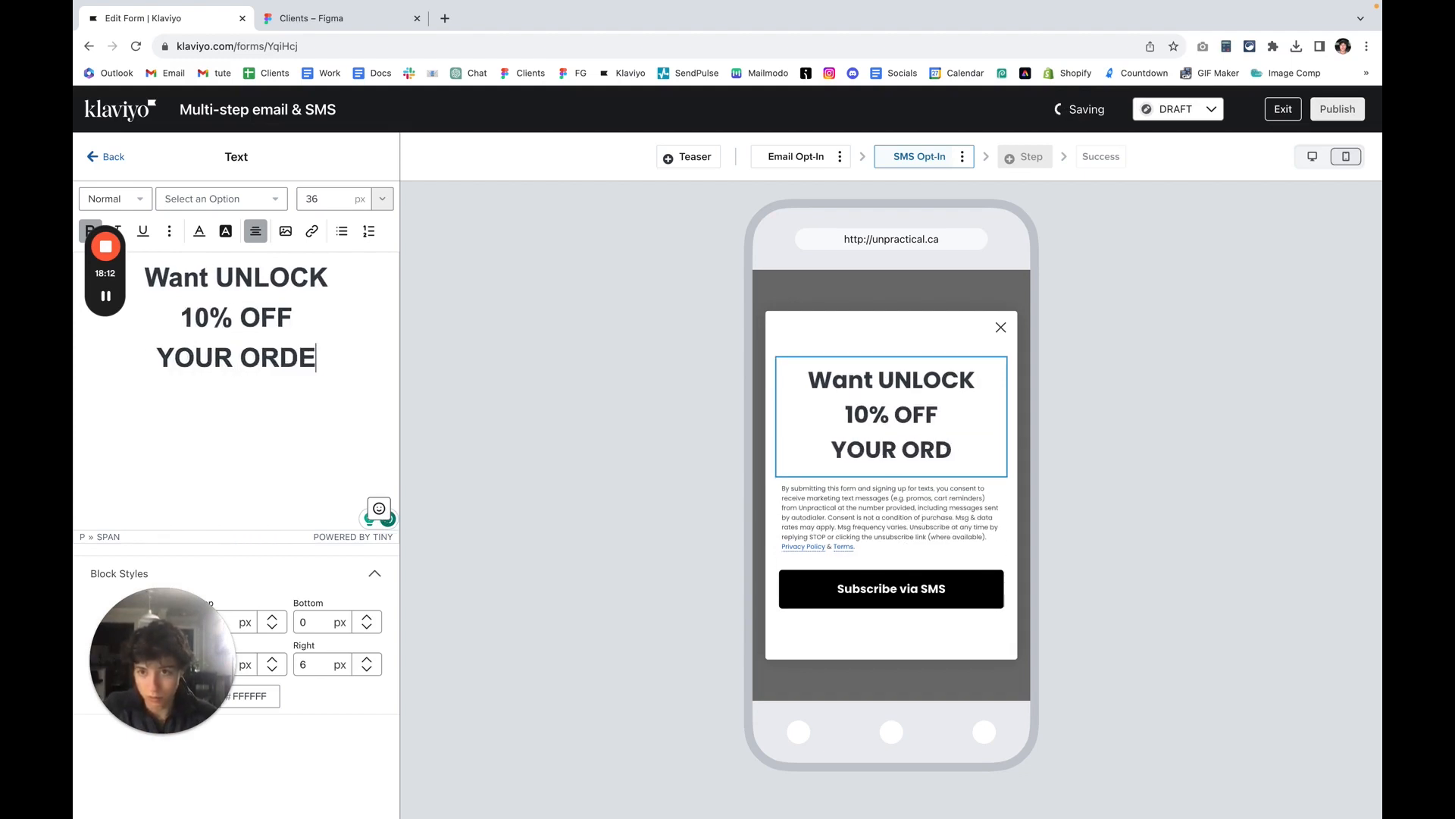
key(BackSpace)
key(BackSpace)
key(BackSpace)
key(BackSpace)
key(BackSpace)
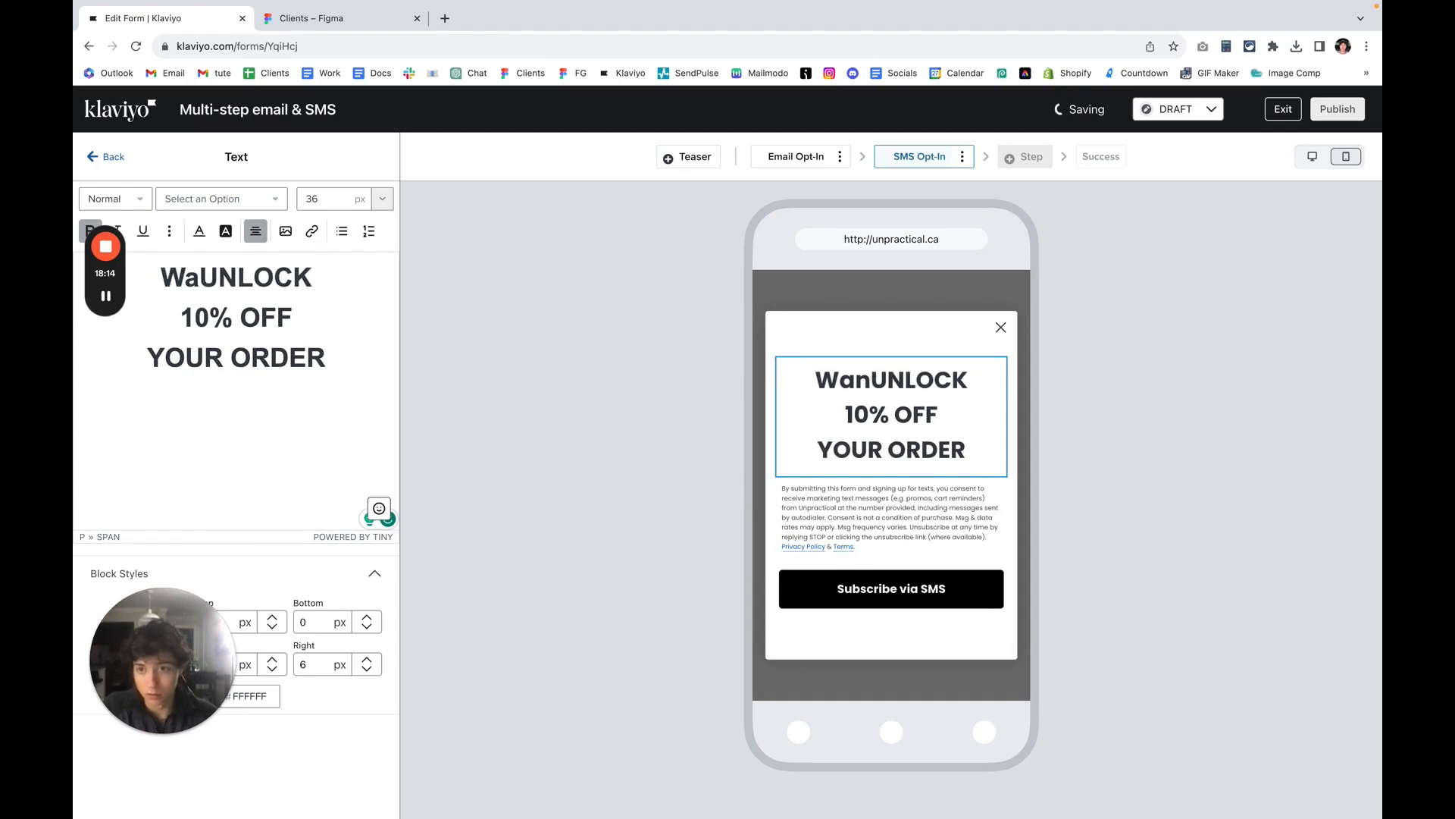
Step: Set the SMS heading's 10% OFF line to 65 px and color the whole heading black, hex 000000
triple_click(231, 313)
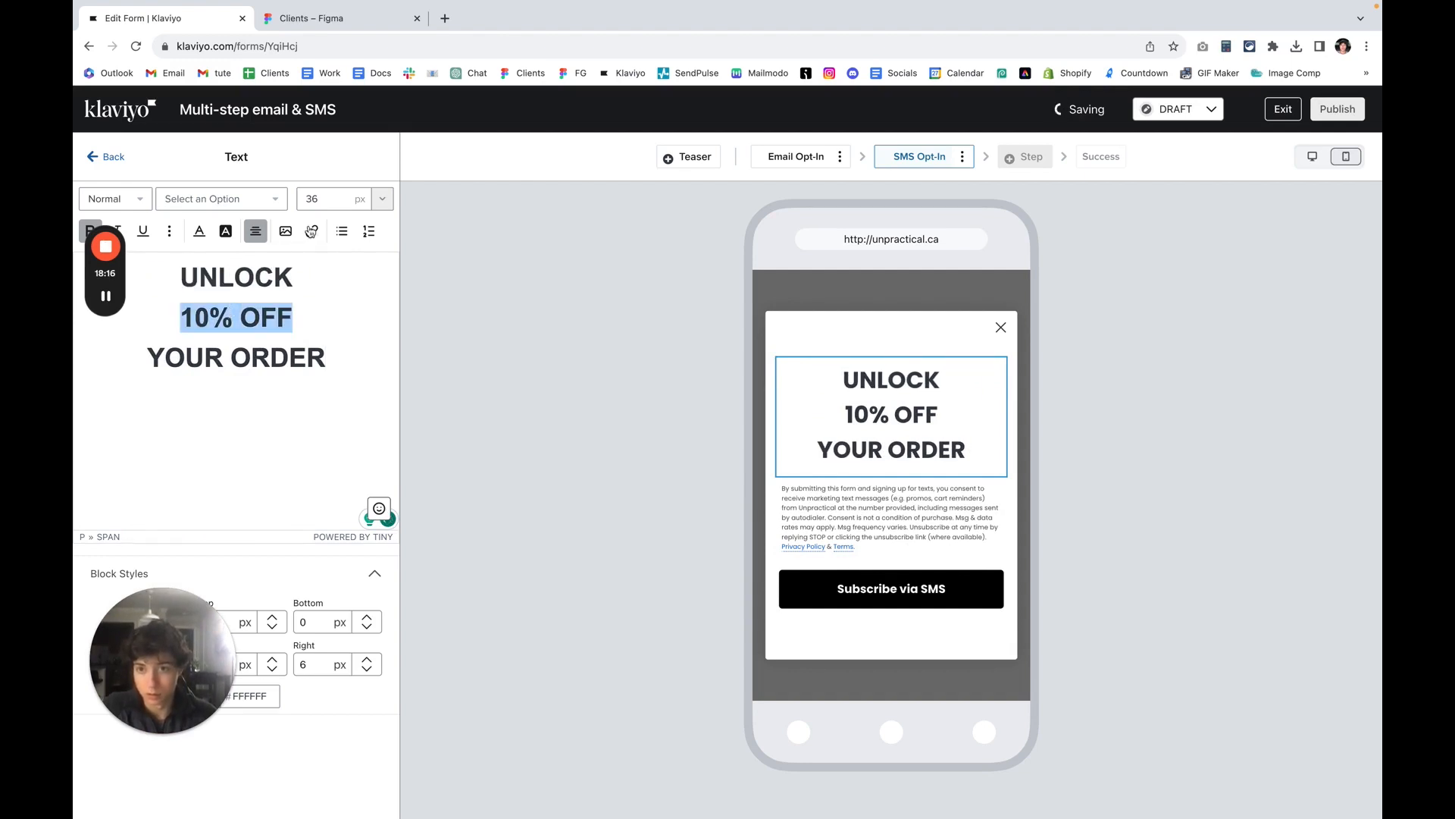
click(322, 203)
key(BackSpace)
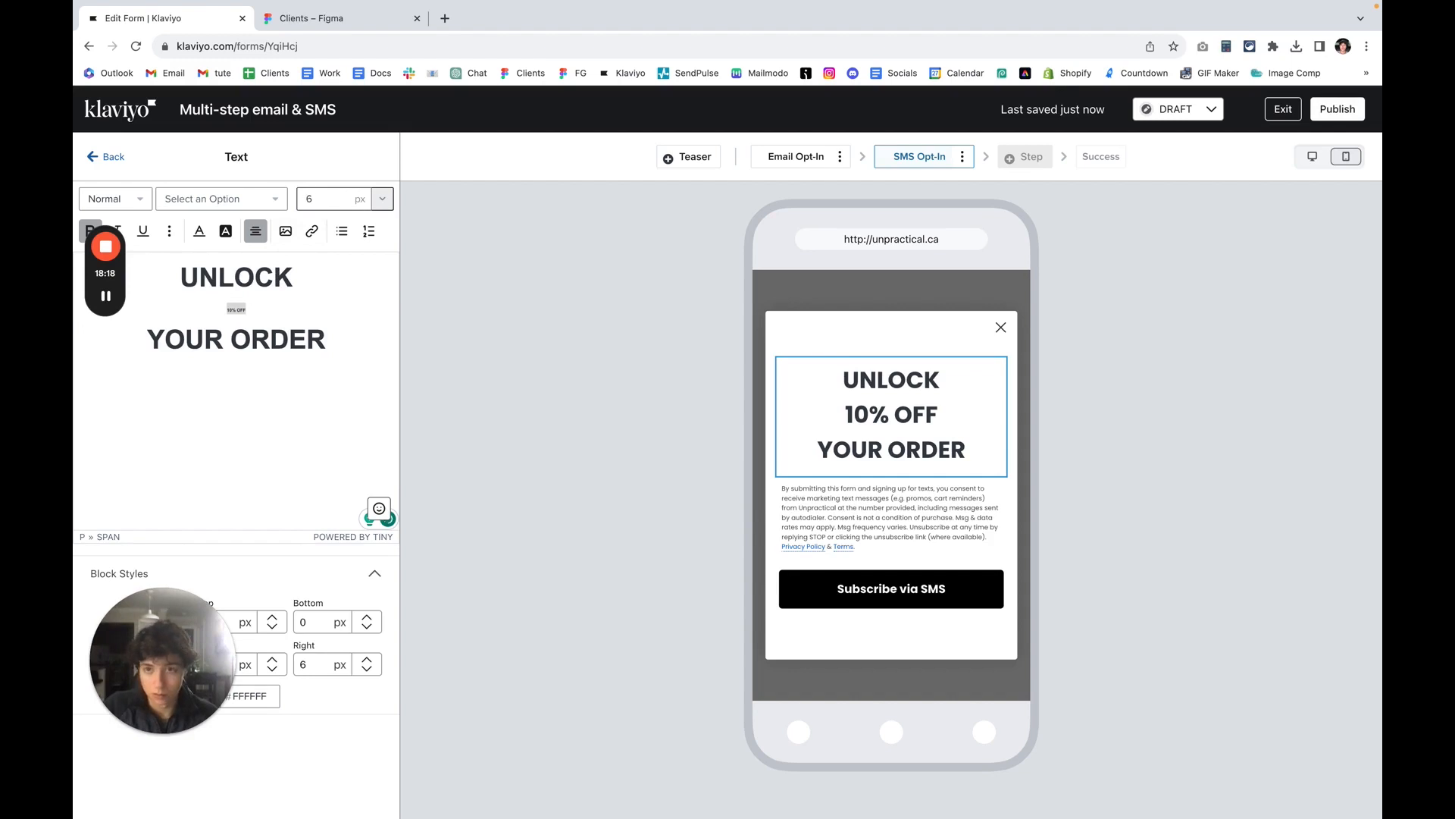
text(5)
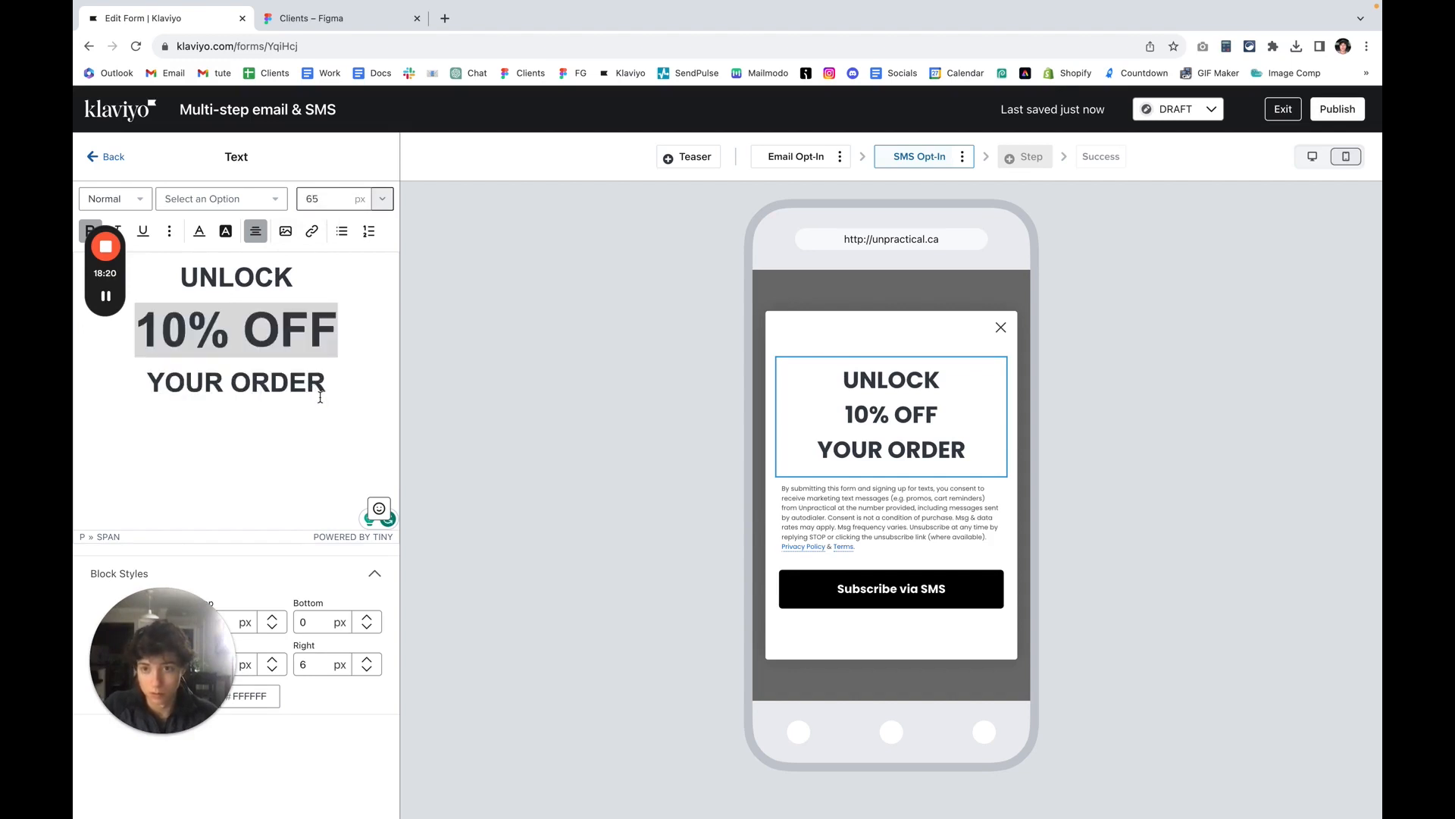
drag(320, 397, 135, 288)
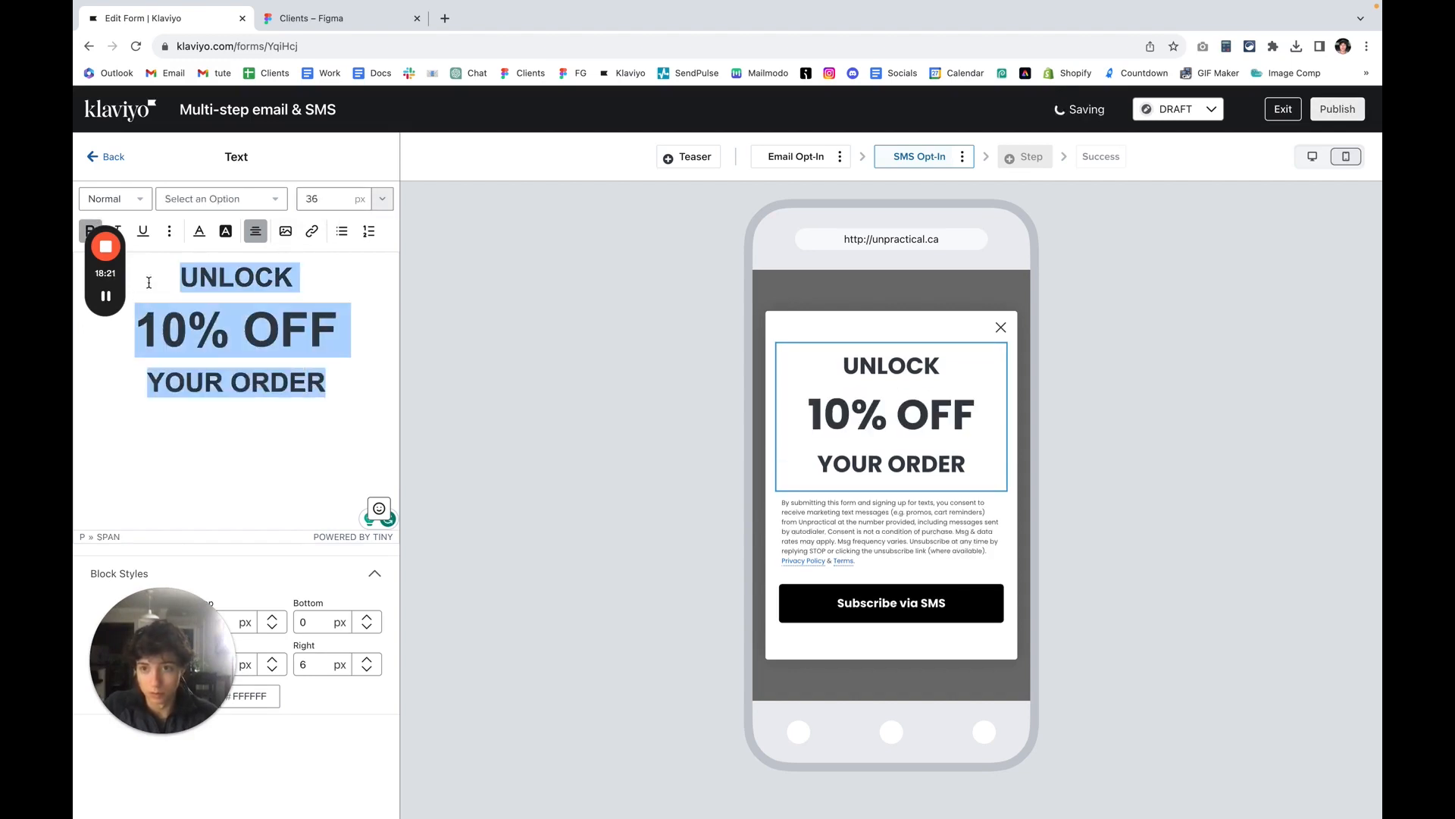
click(200, 234)
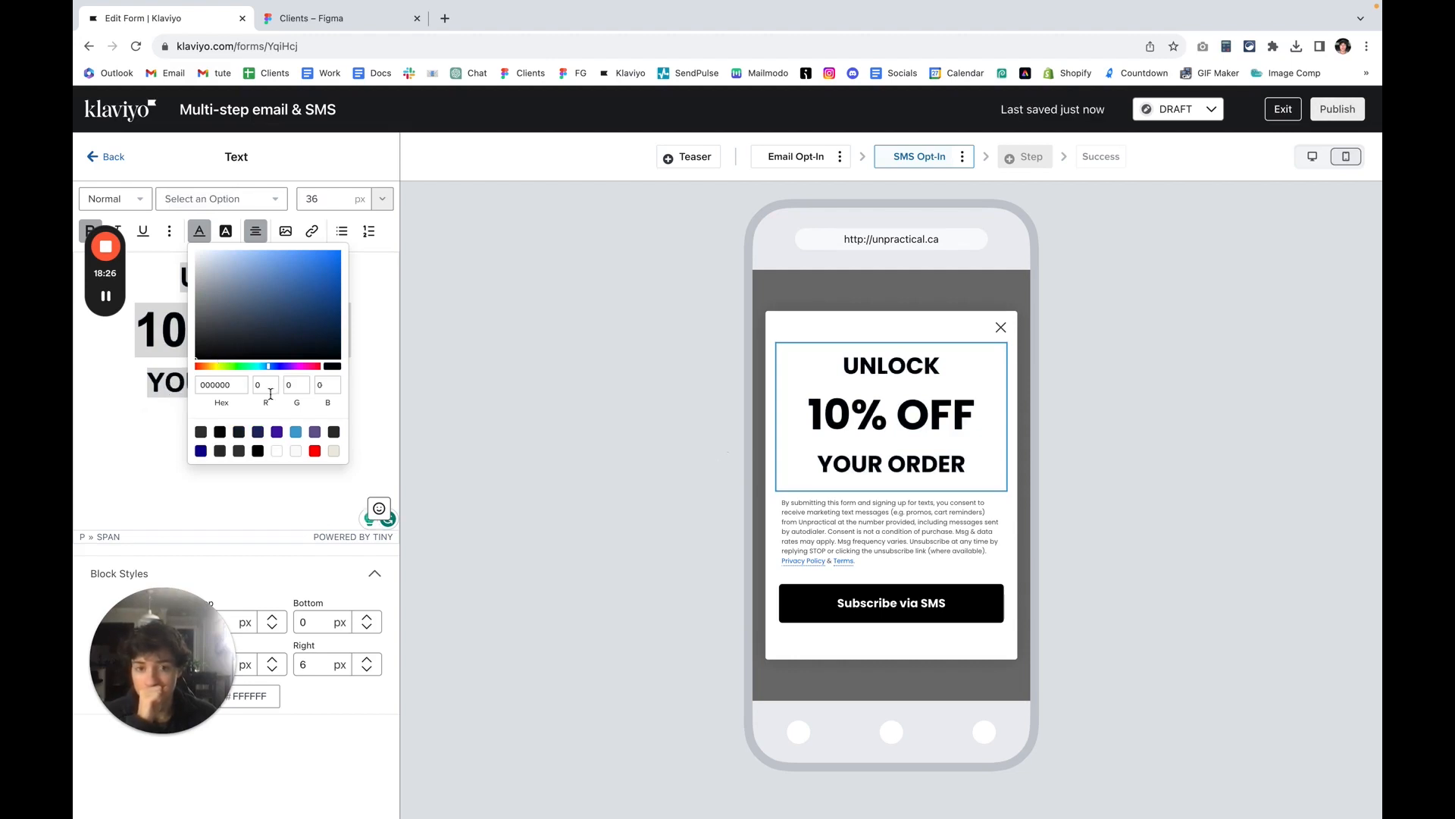
Step: Remove the empty line below YOUR ORDER in the SMS opt-in heading
click(161, 381)
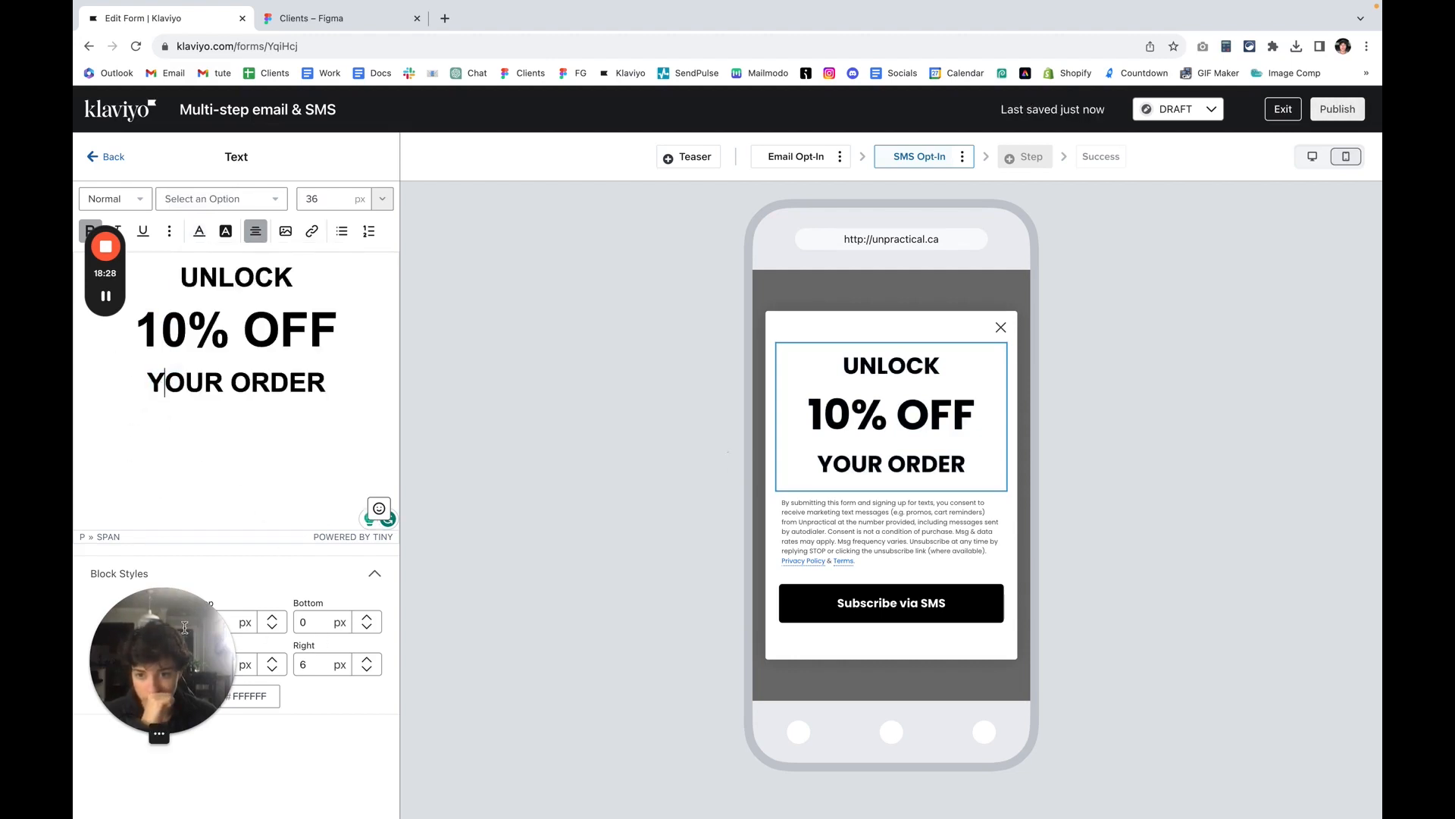
drag(182, 653, 182, 468)
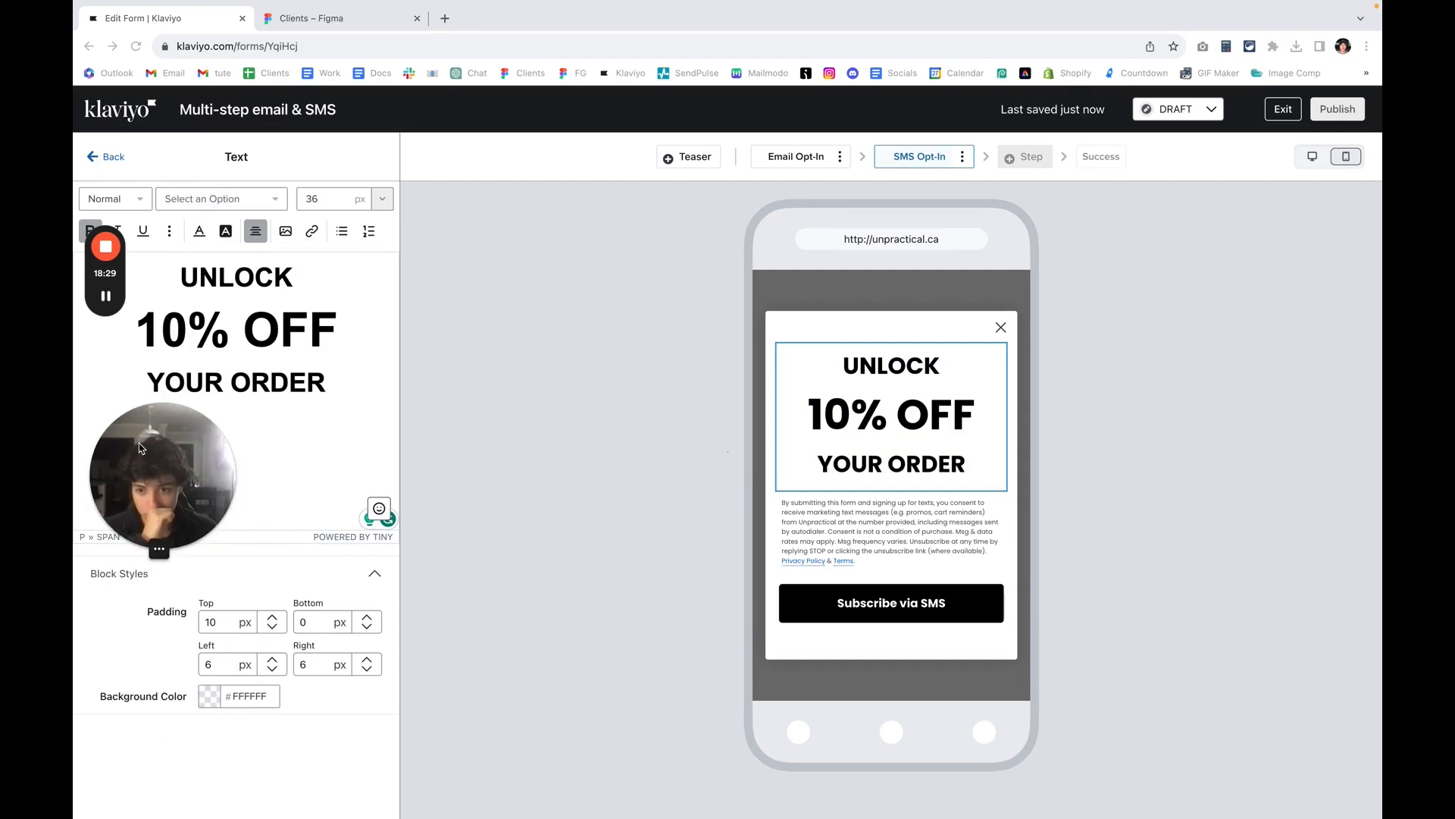
click(922, 513)
click(275, 434)
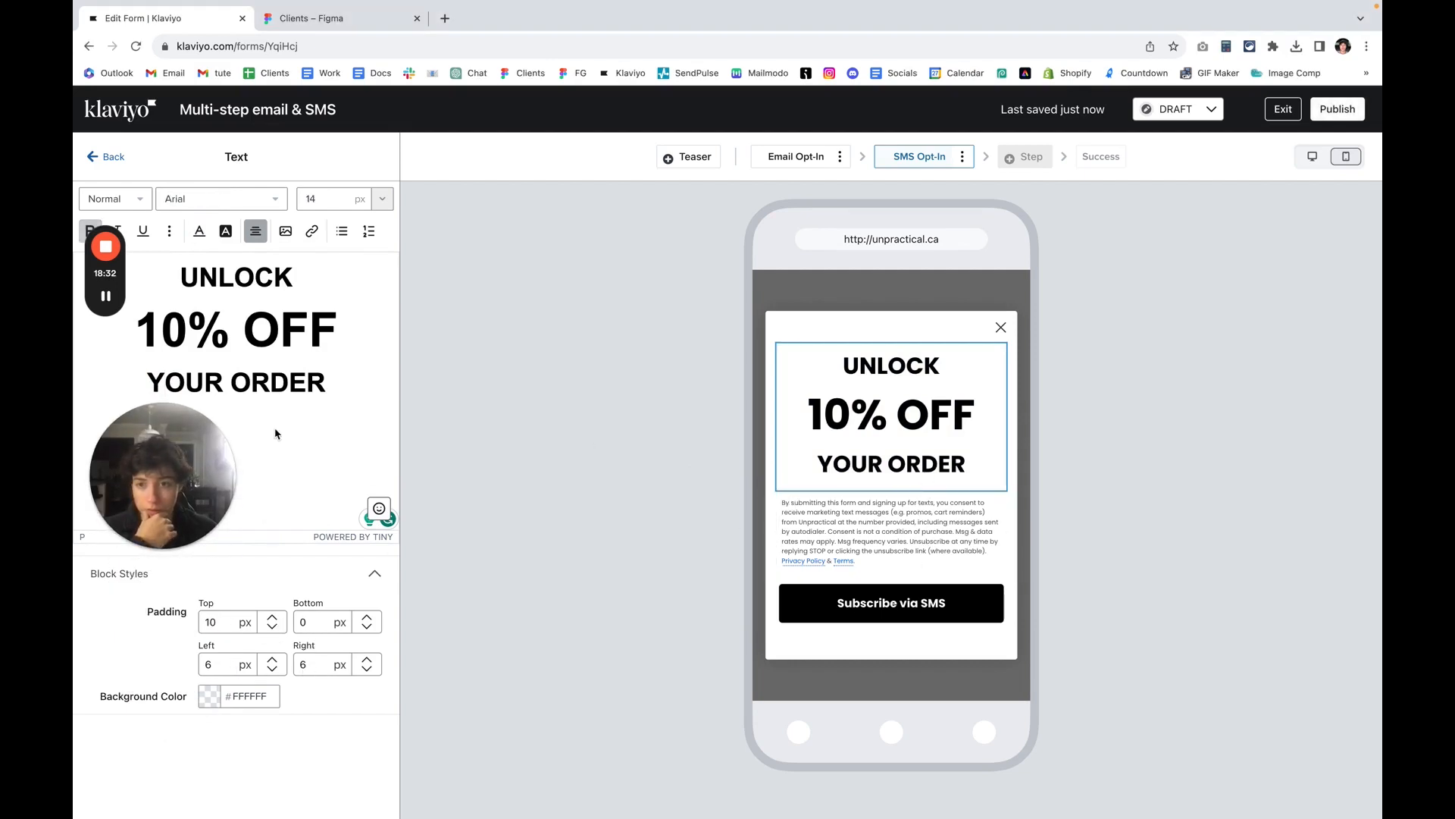
key(BackSpace)
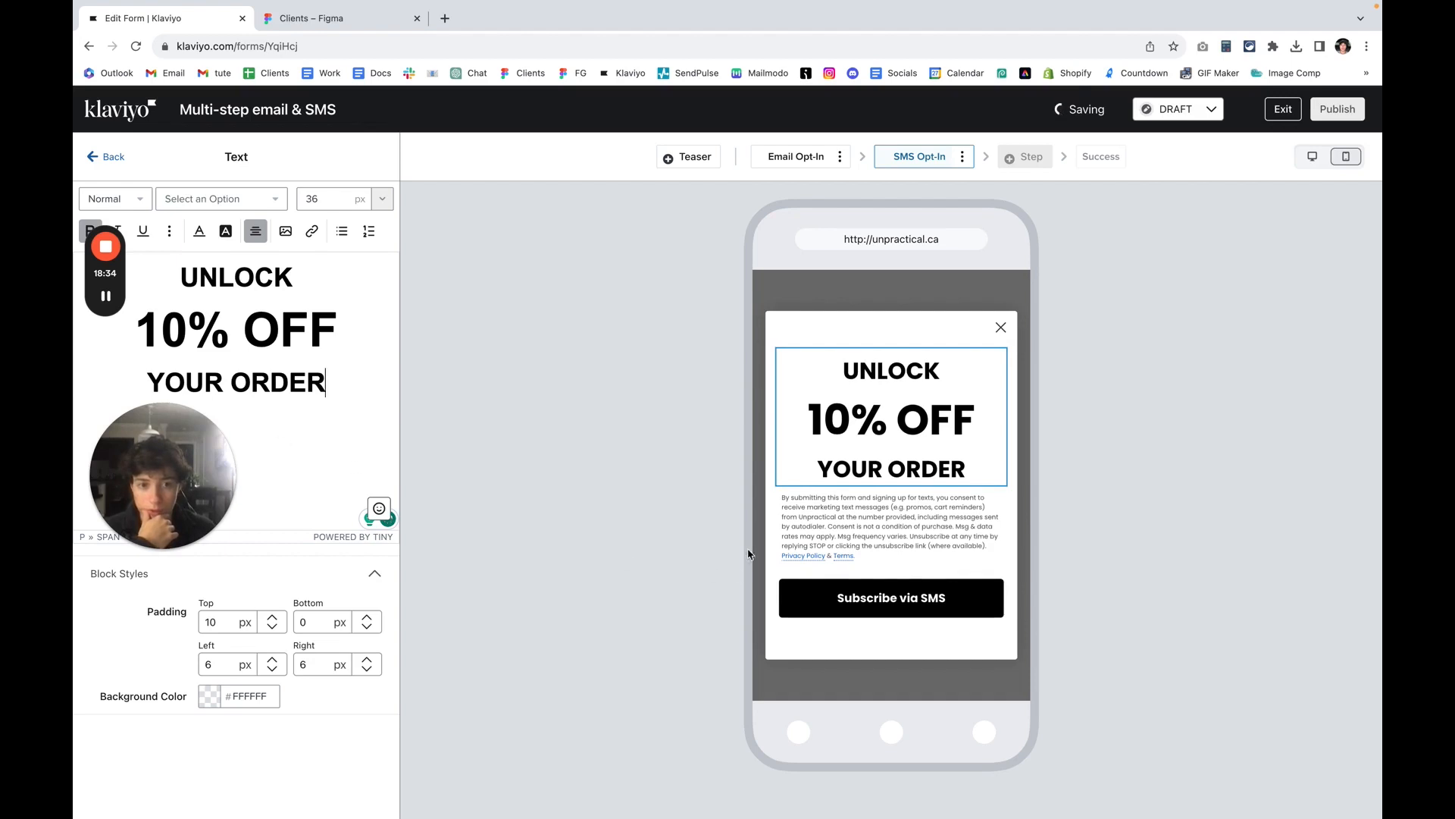
Step: Enable the form's background image from the email opt-in step and upload the downloaded image Unpractical Welcome 6 (2)
click(808, 166)
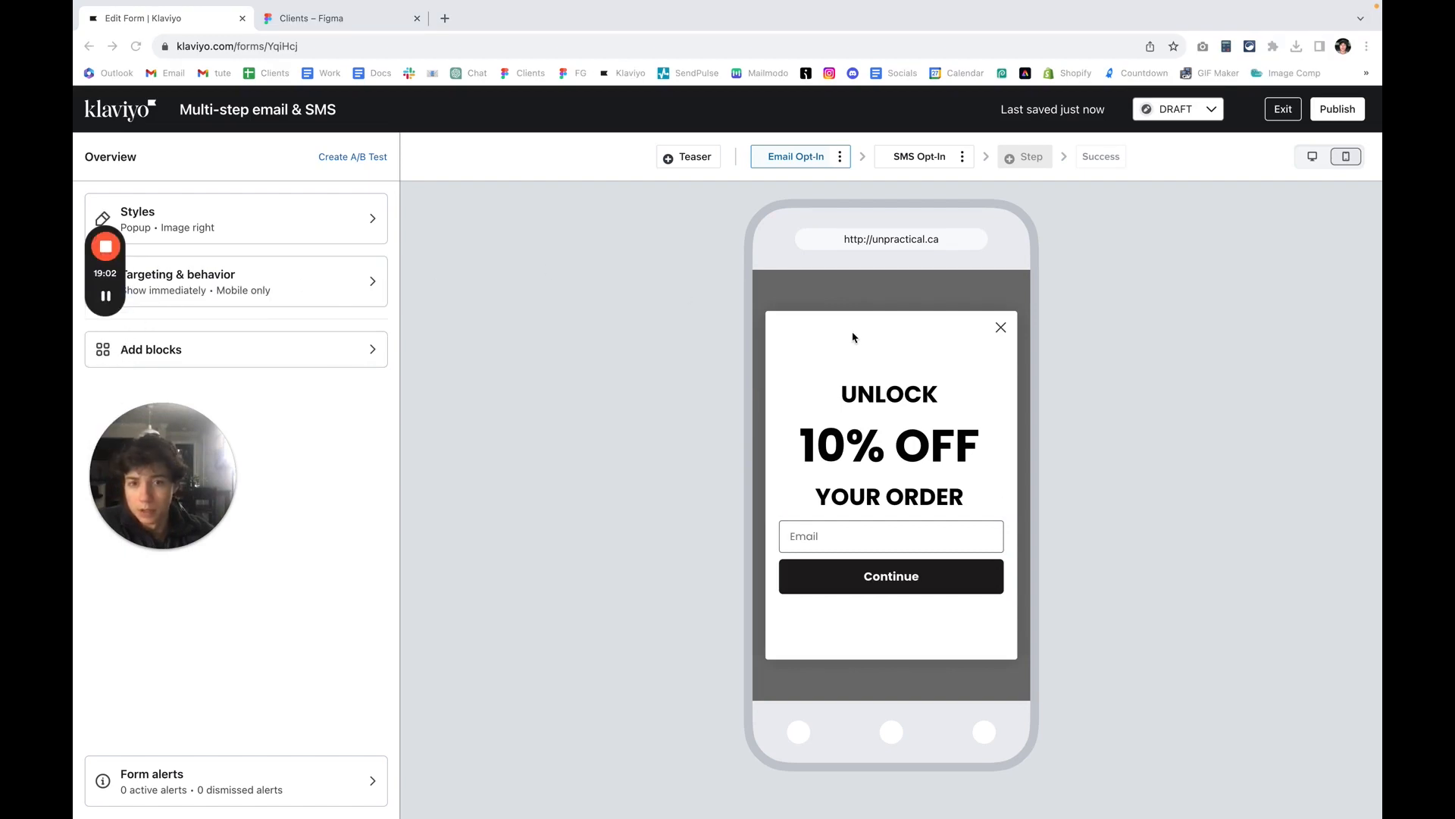
click(309, 233)
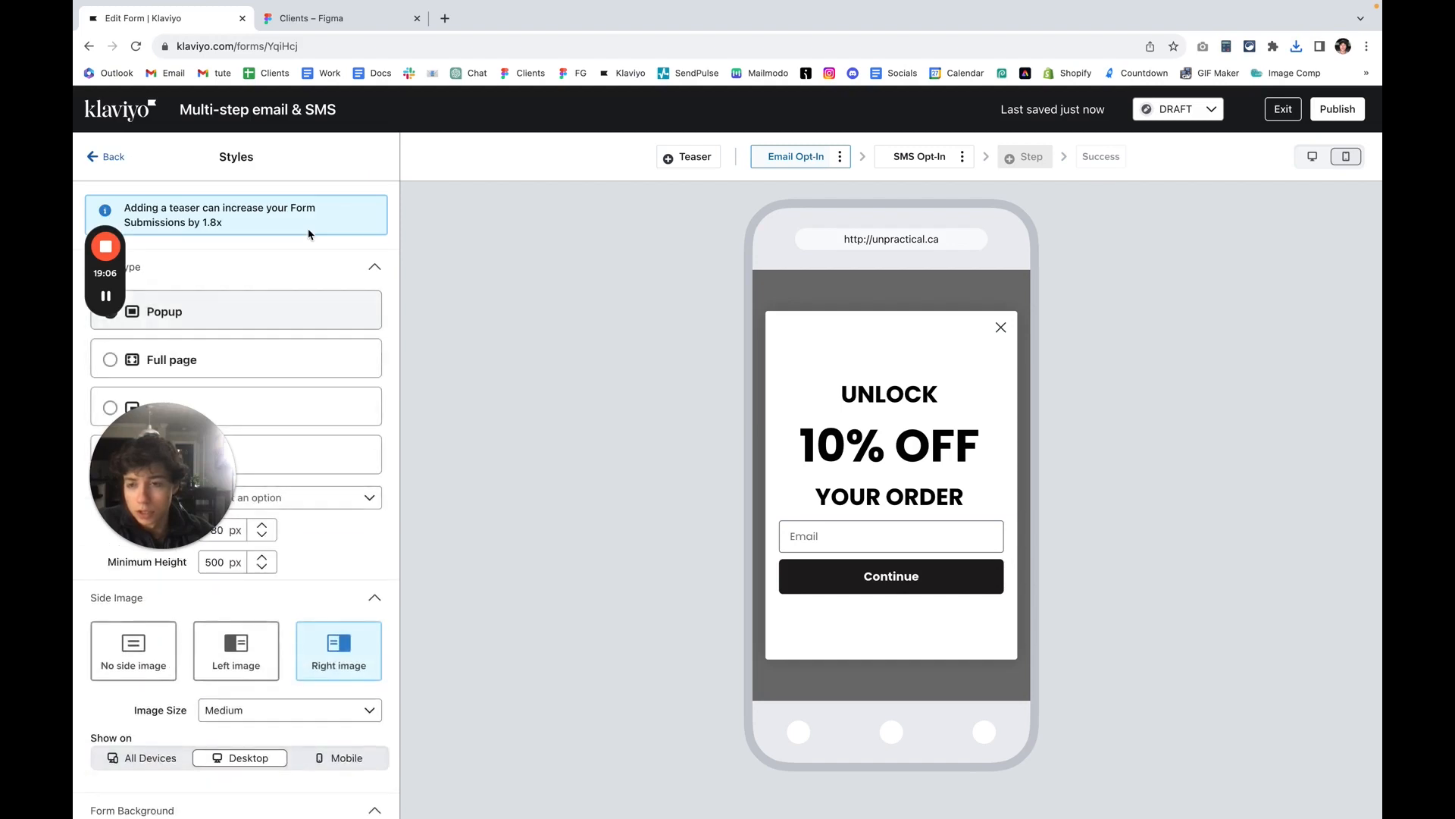
scroll(263, 390, down, 2)
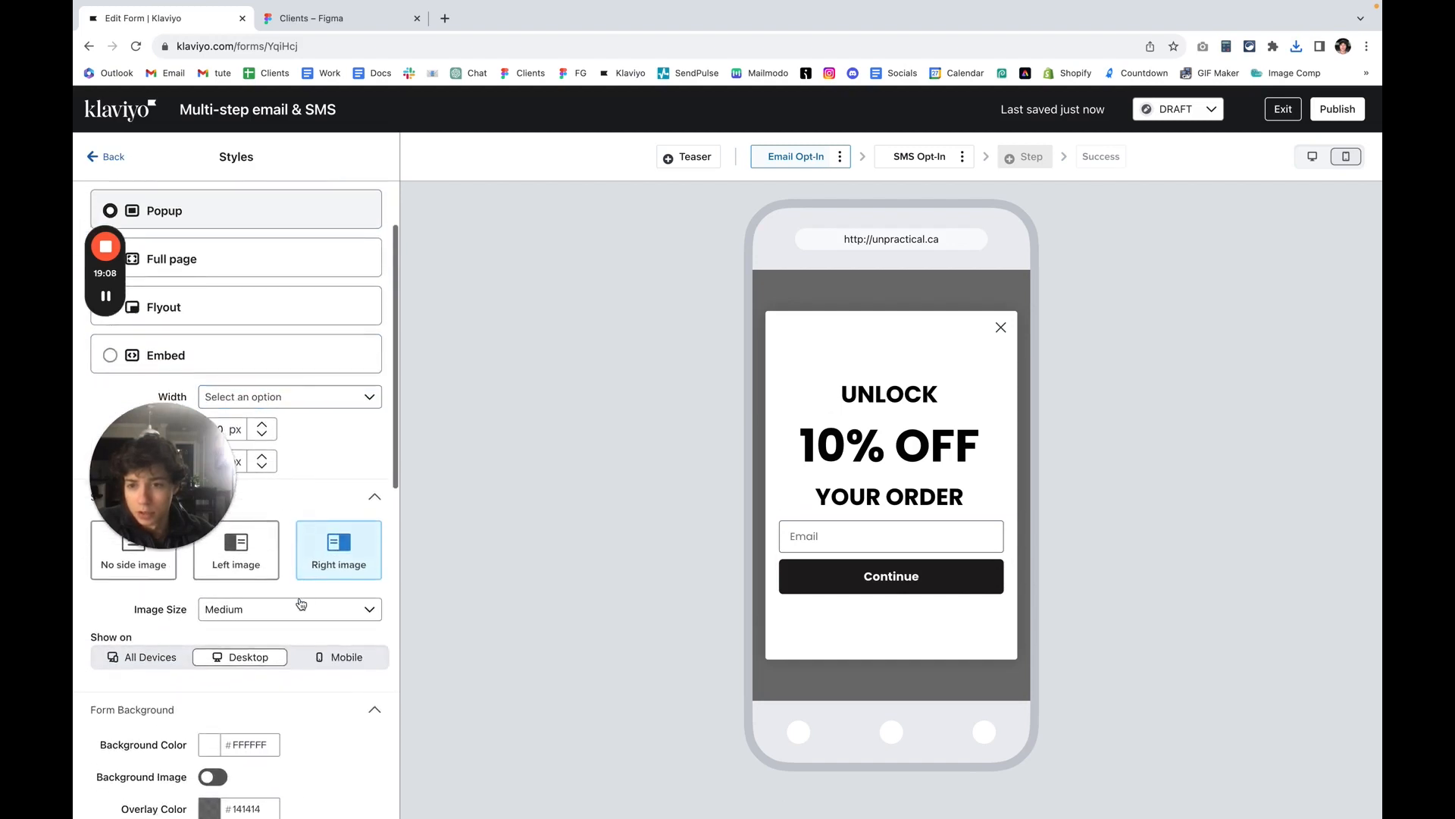
scroll(241, 614, down, 3)
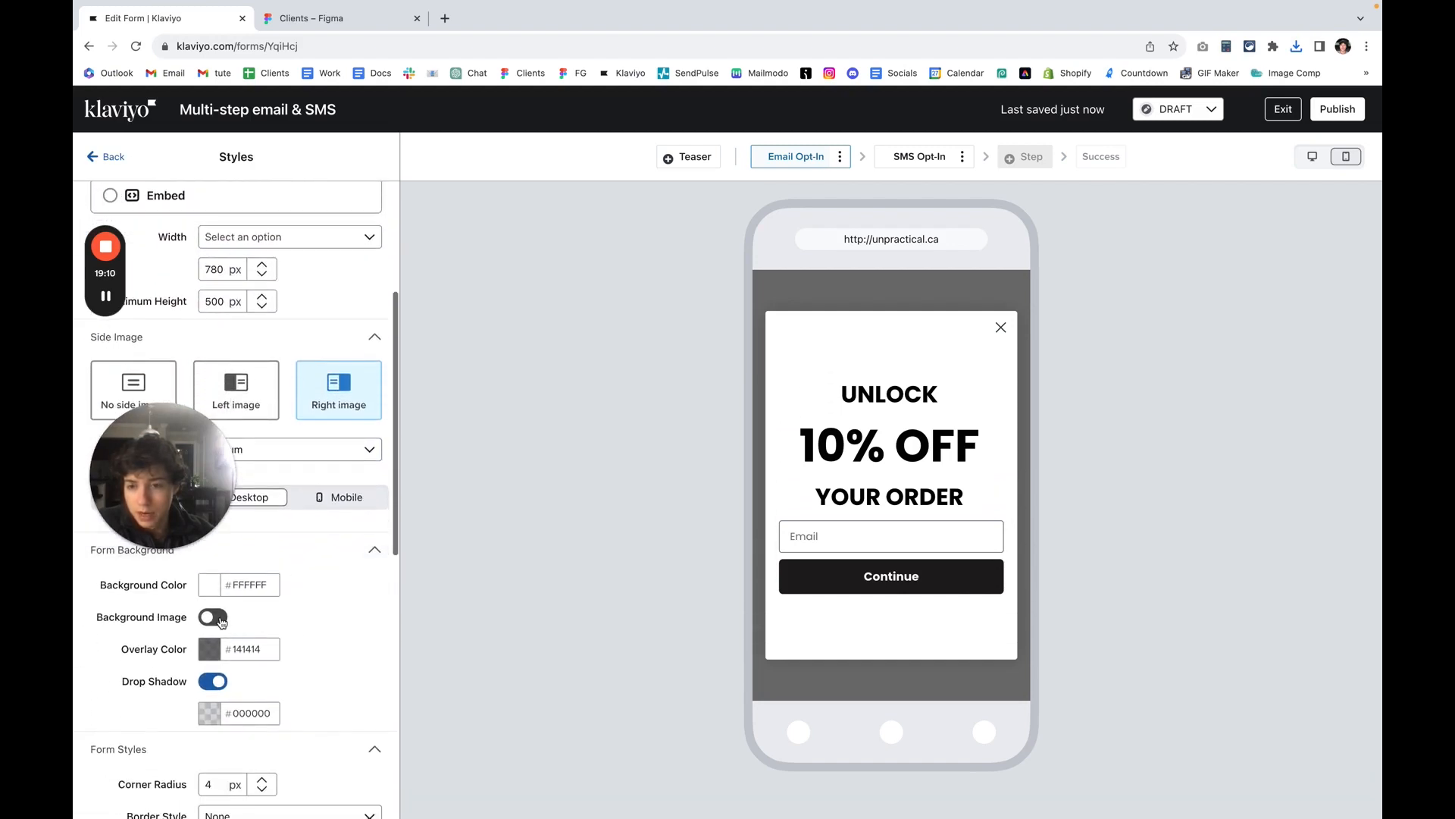
scroll(241, 626, up, 3)
scroll(267, 604, down, 1)
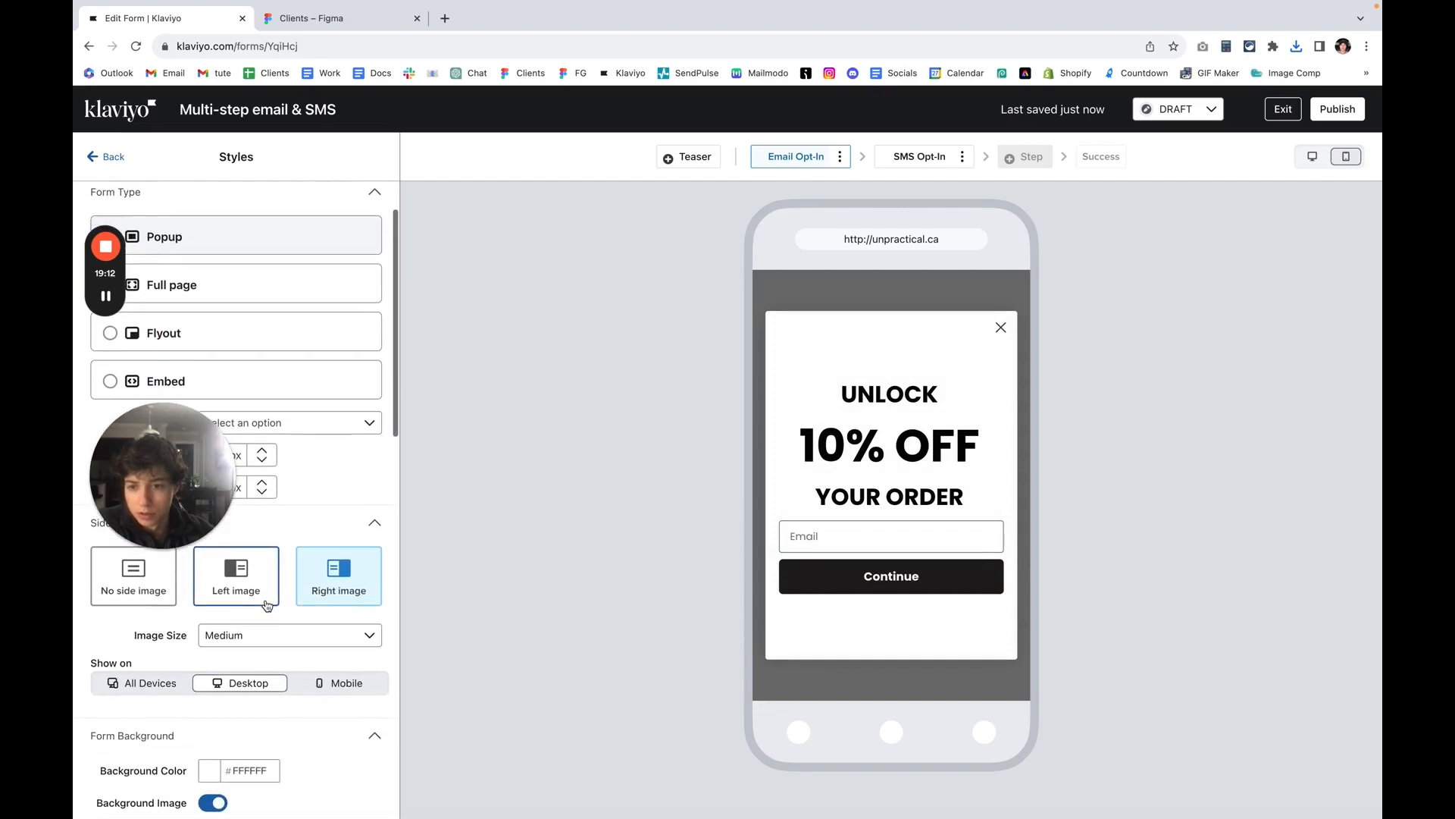
scroll(270, 599, down, 5)
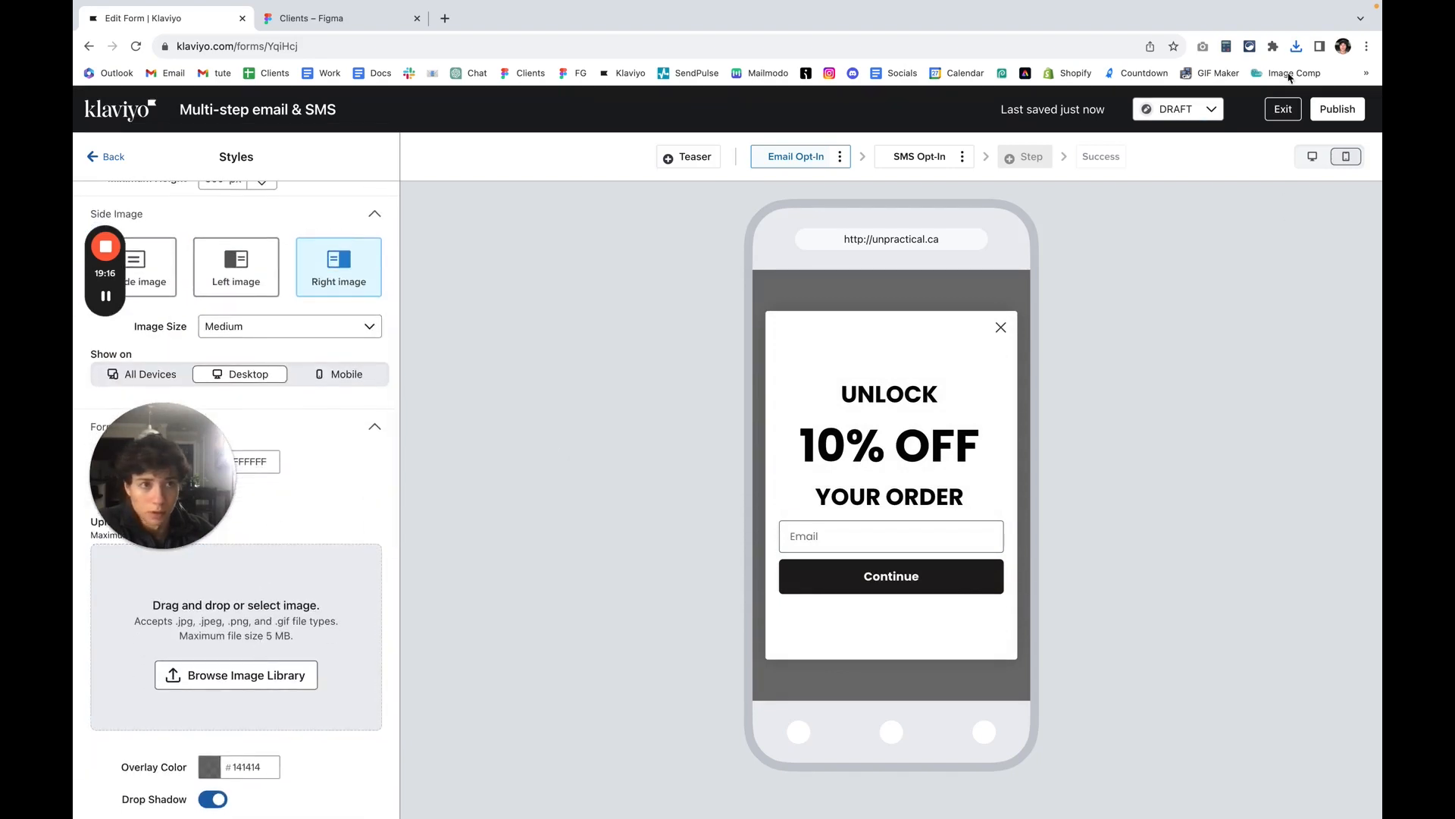
click(1296, 46)
drag(1247, 97, 342, 608)
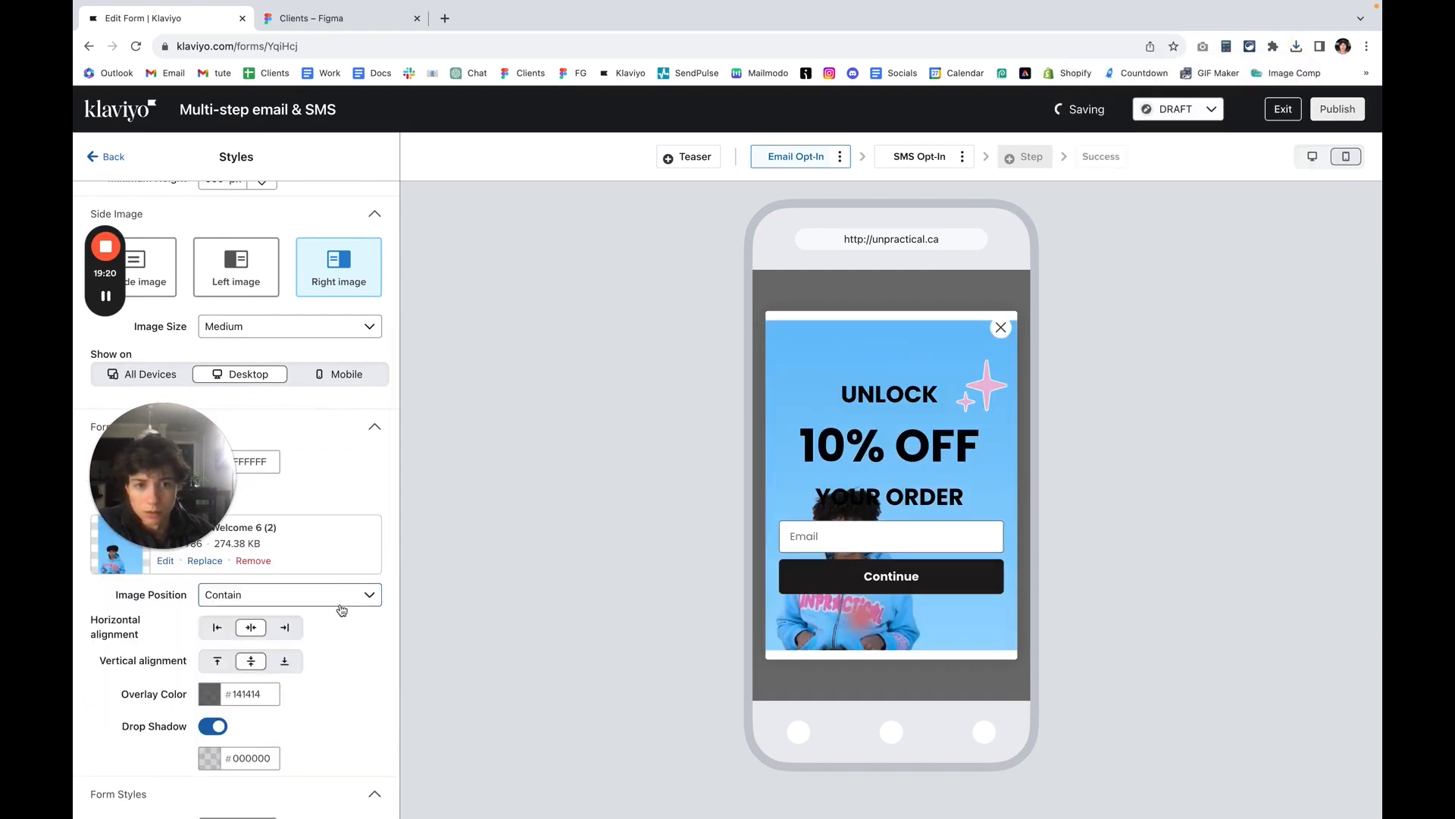
Step: Set the background image position to Cover and align it vertically to the bottom
click(340, 604)
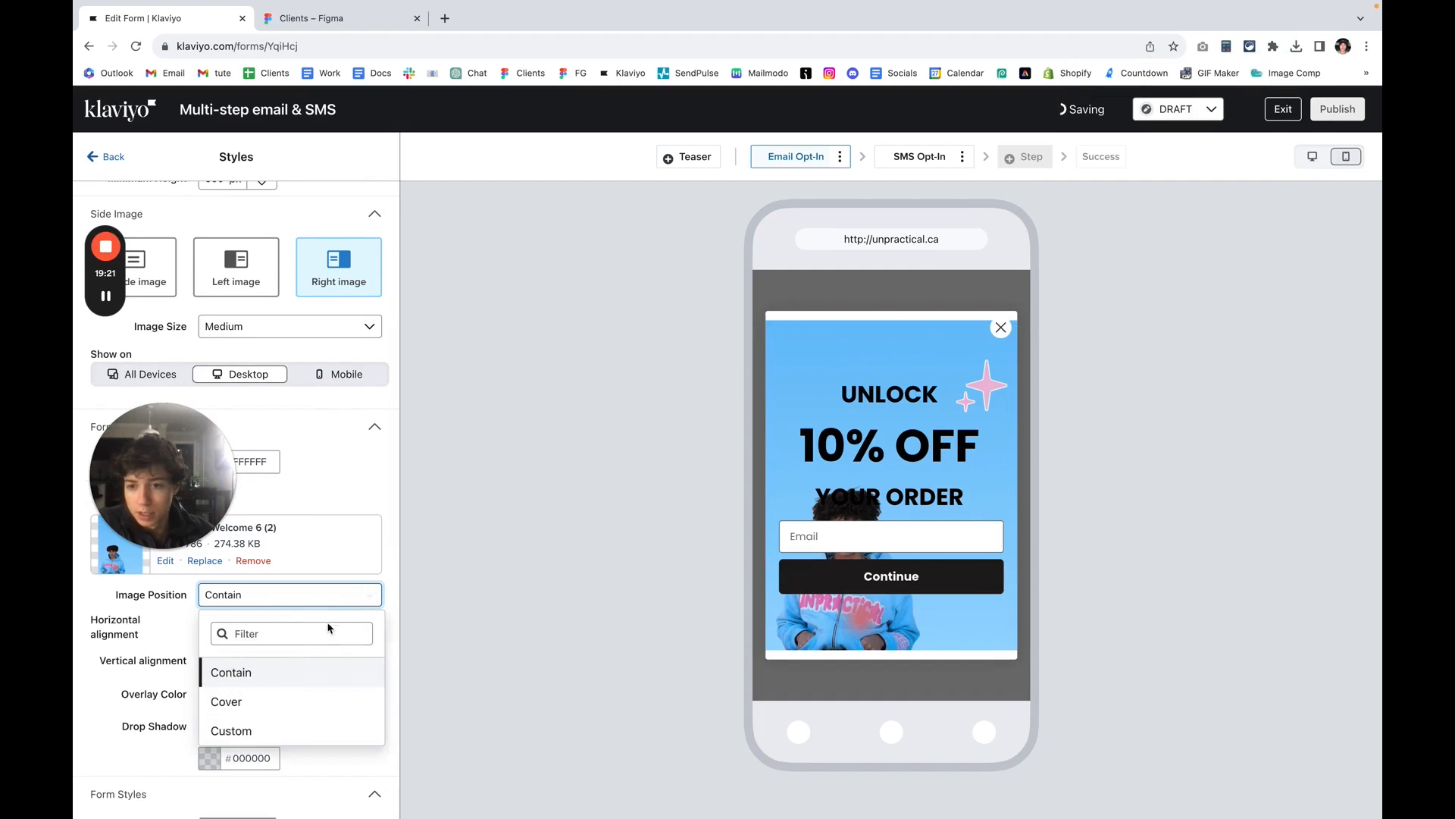
click(302, 709)
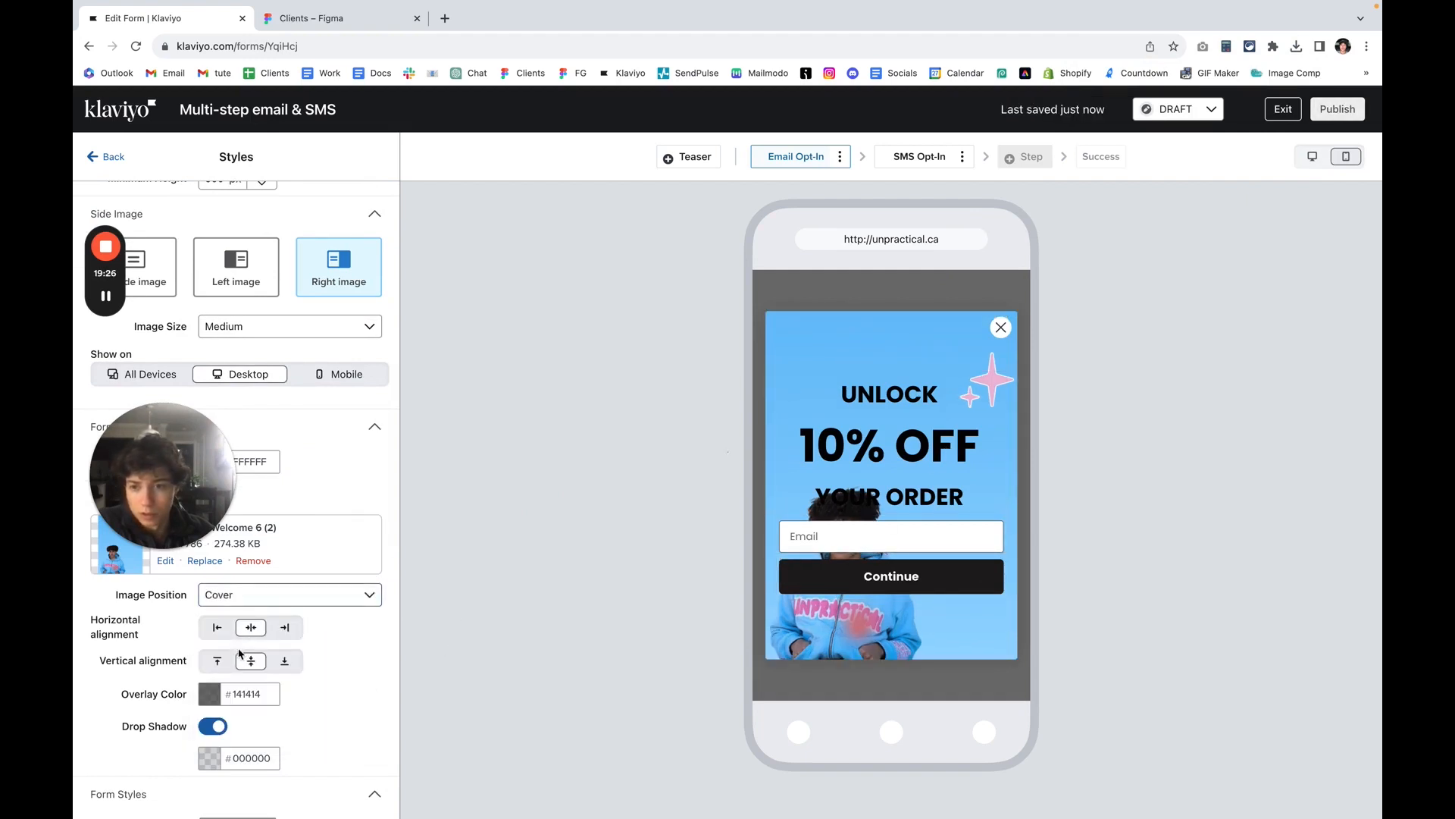
click(217, 661)
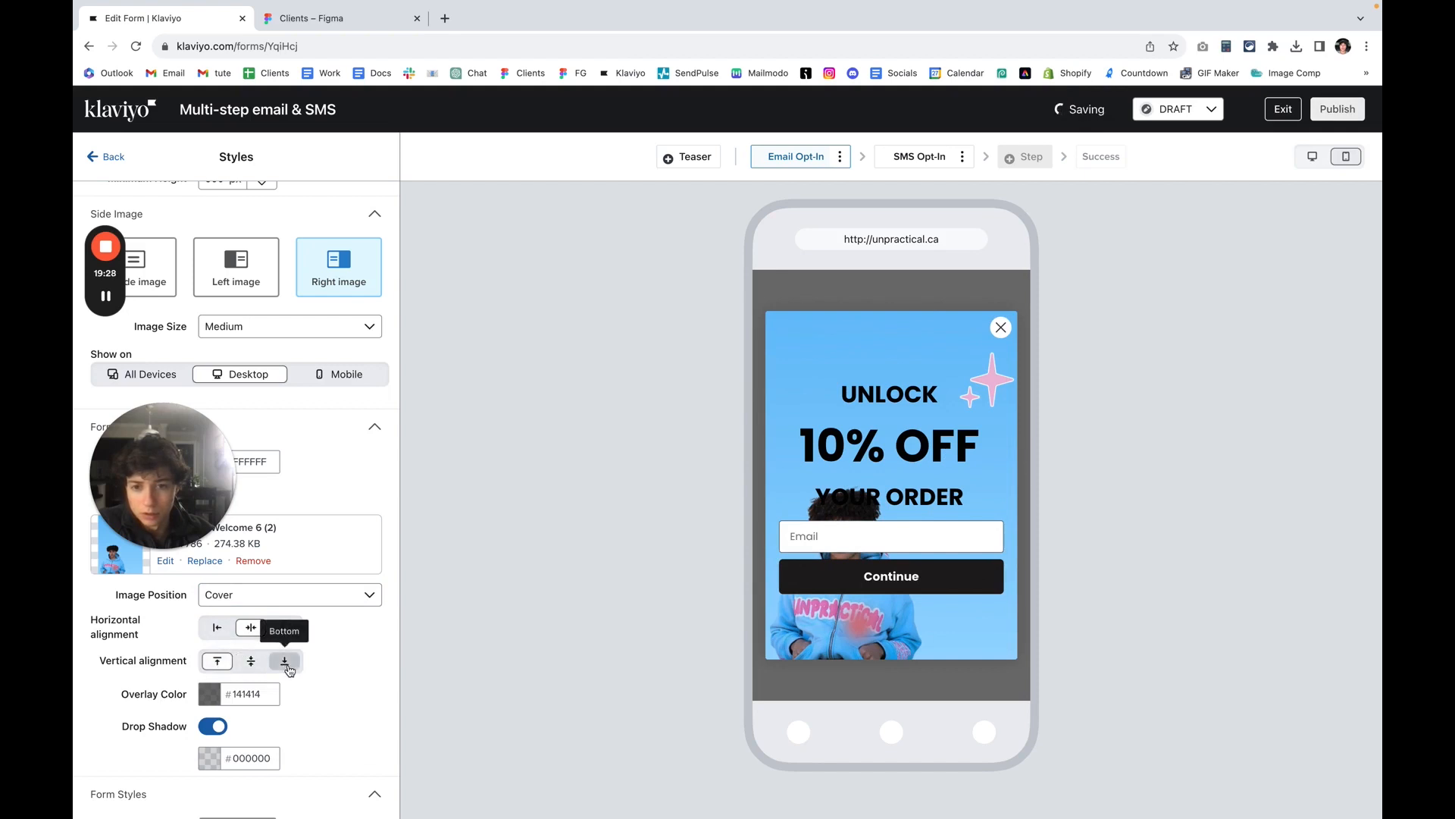
click(285, 665)
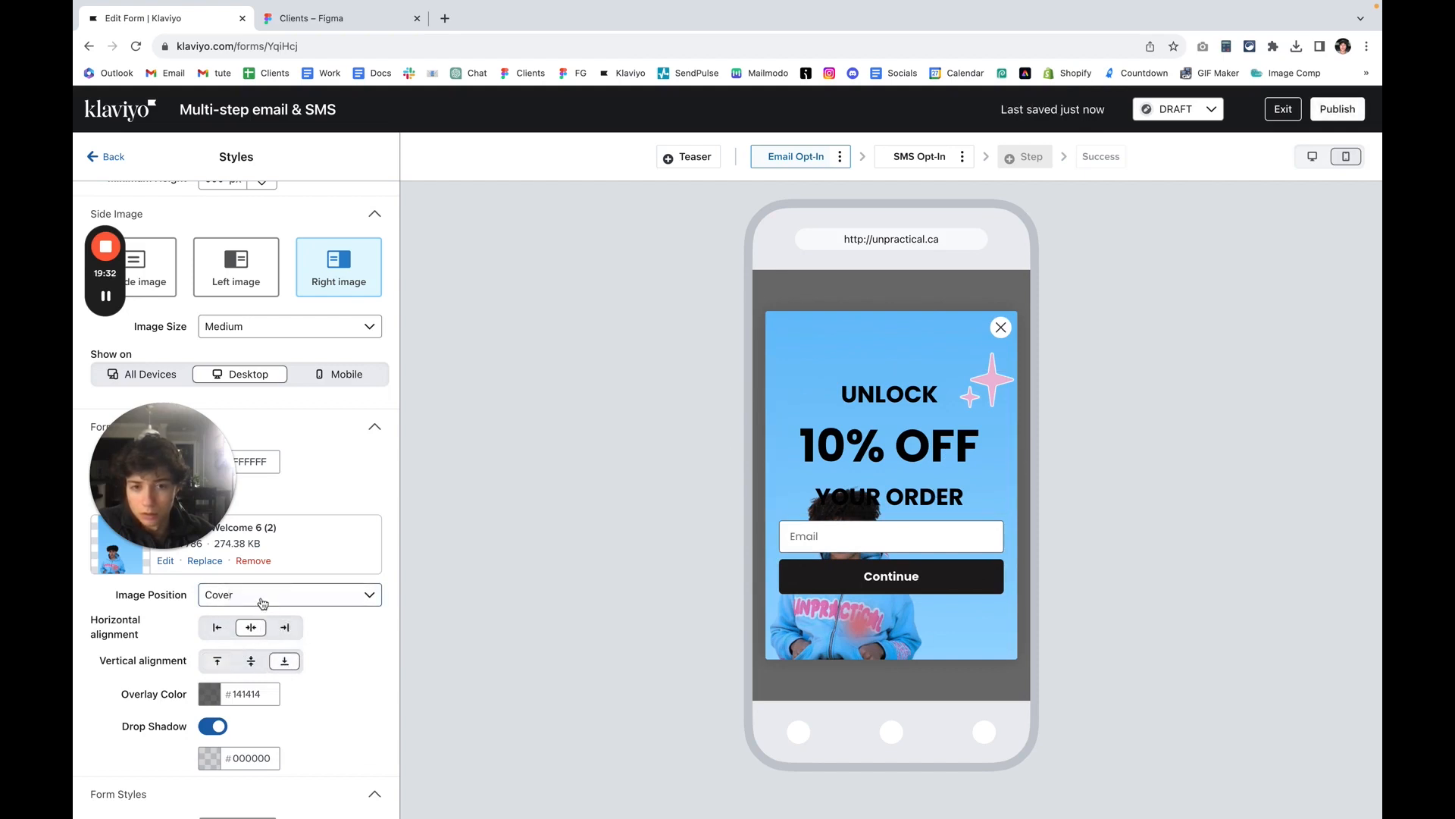
Step: Set the email opt-in heading's padding to 0 px at the top and 49 px at the bottom
click(851, 441)
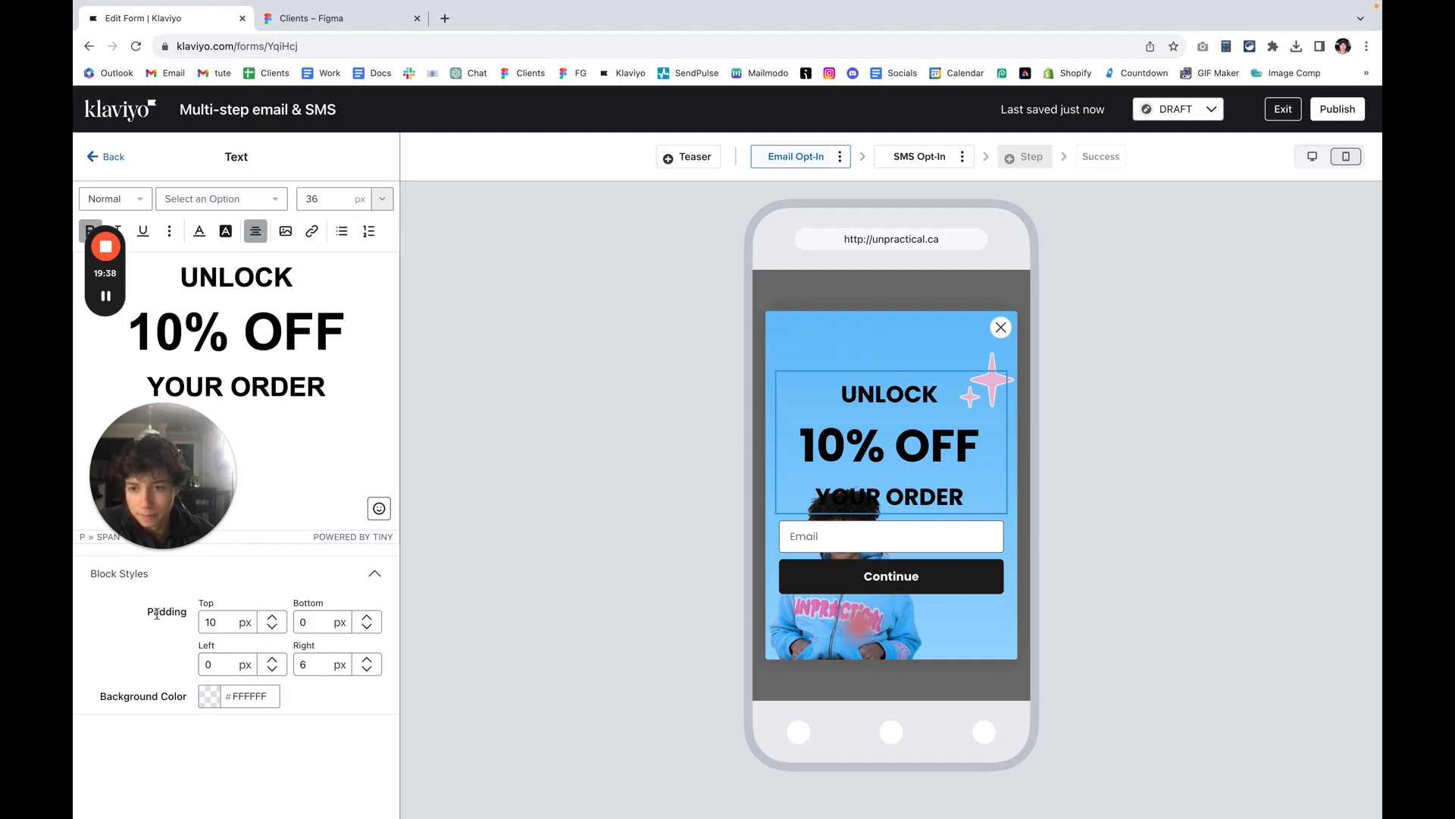
click(273, 629)
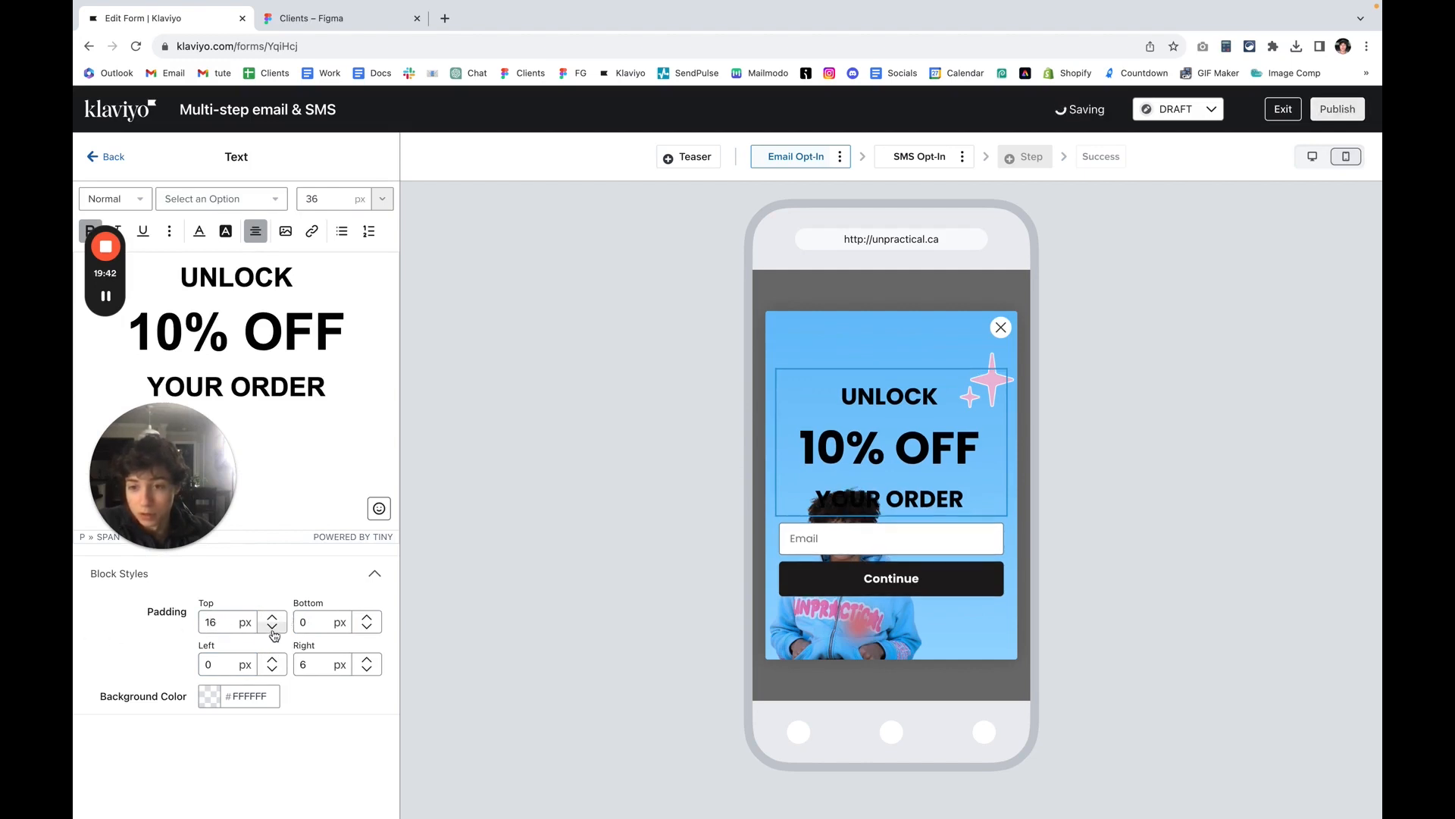
click(273, 628)
click(272, 628)
click(272, 628)
click(273, 629)
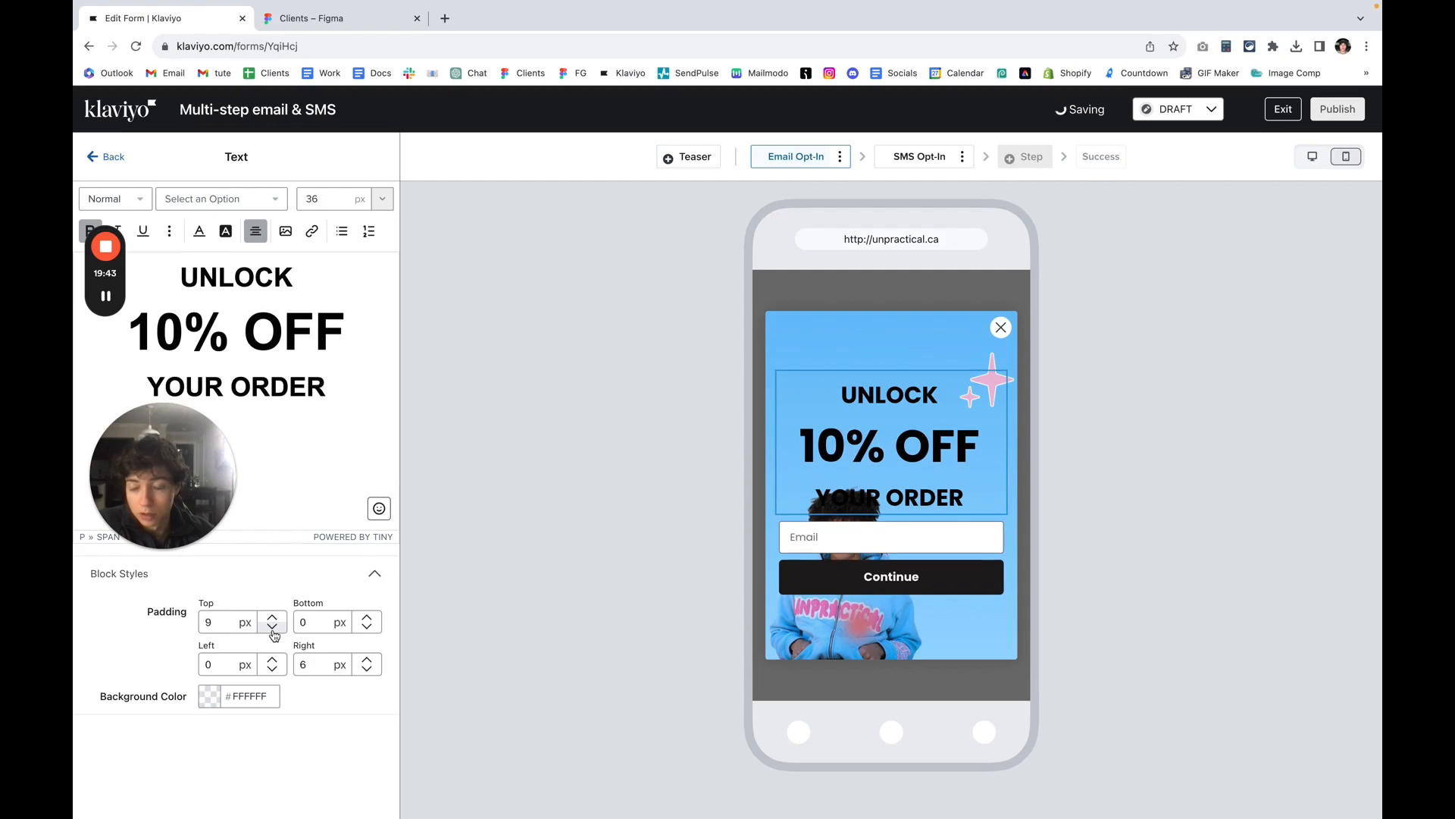
click(372, 620)
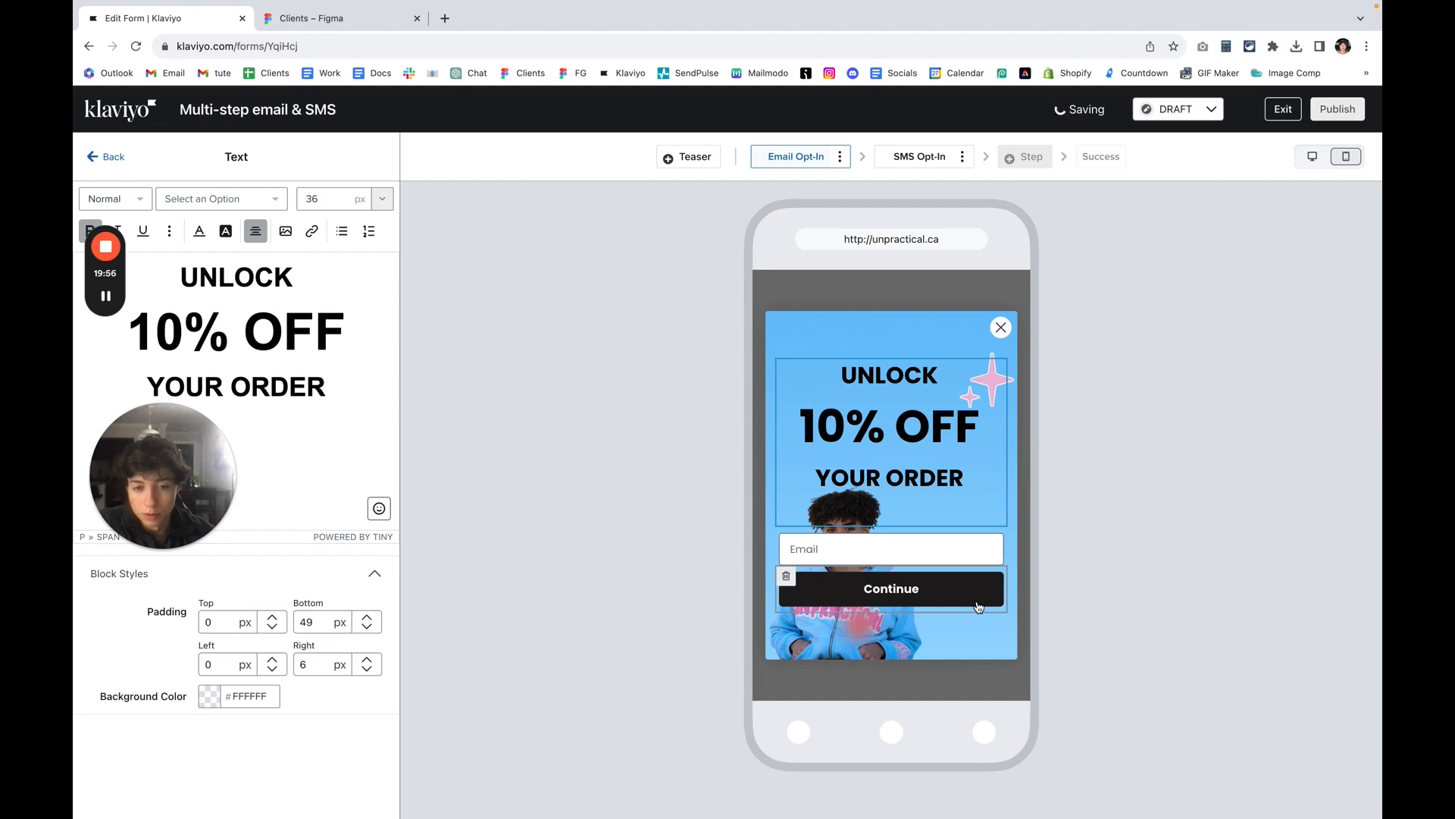
Step: Change the Continue button's background color to black, hex 000000
click(978, 606)
scroll(288, 424, down, 3)
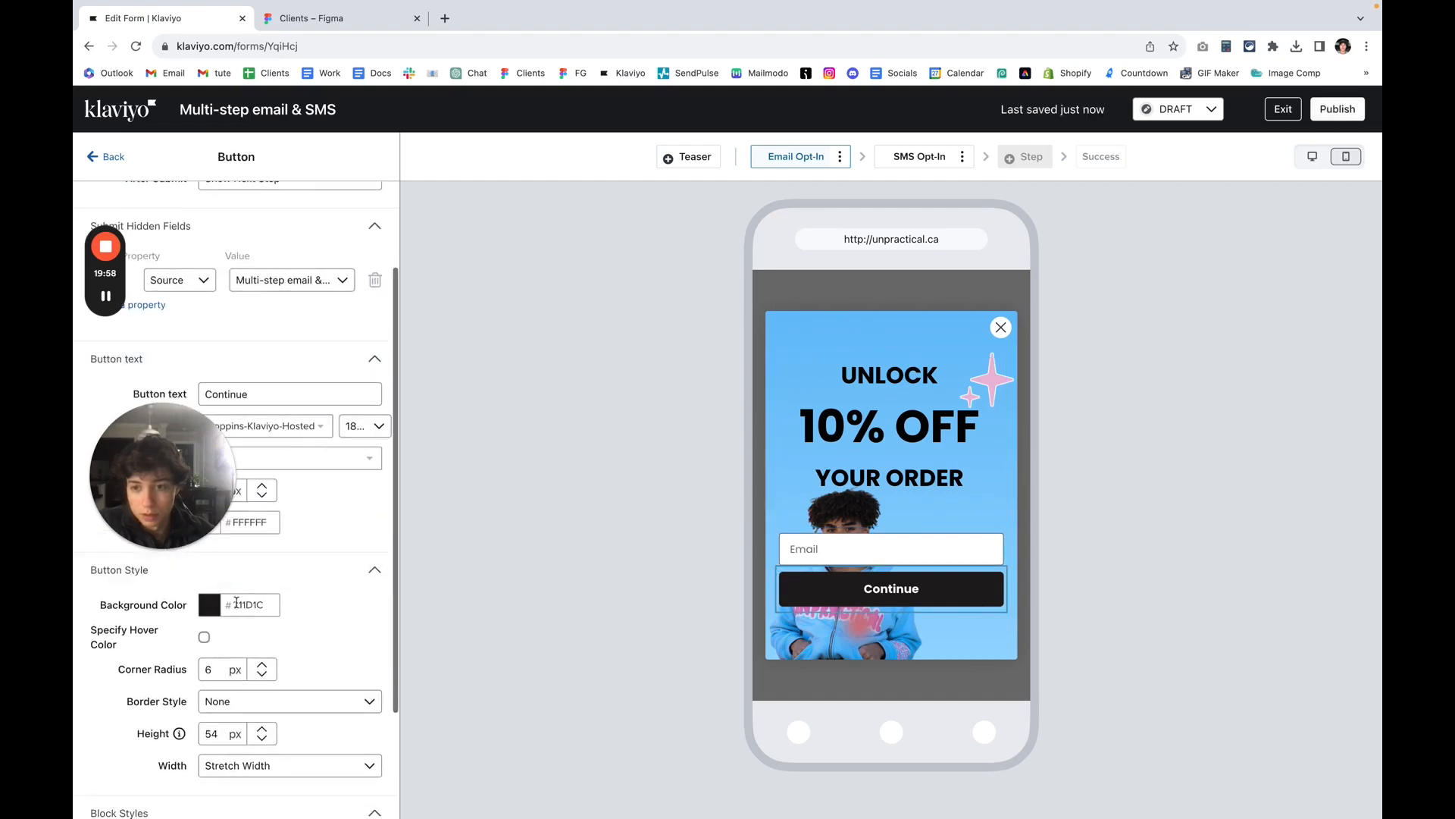
click(215, 608)
drag(238, 710, 187, 758)
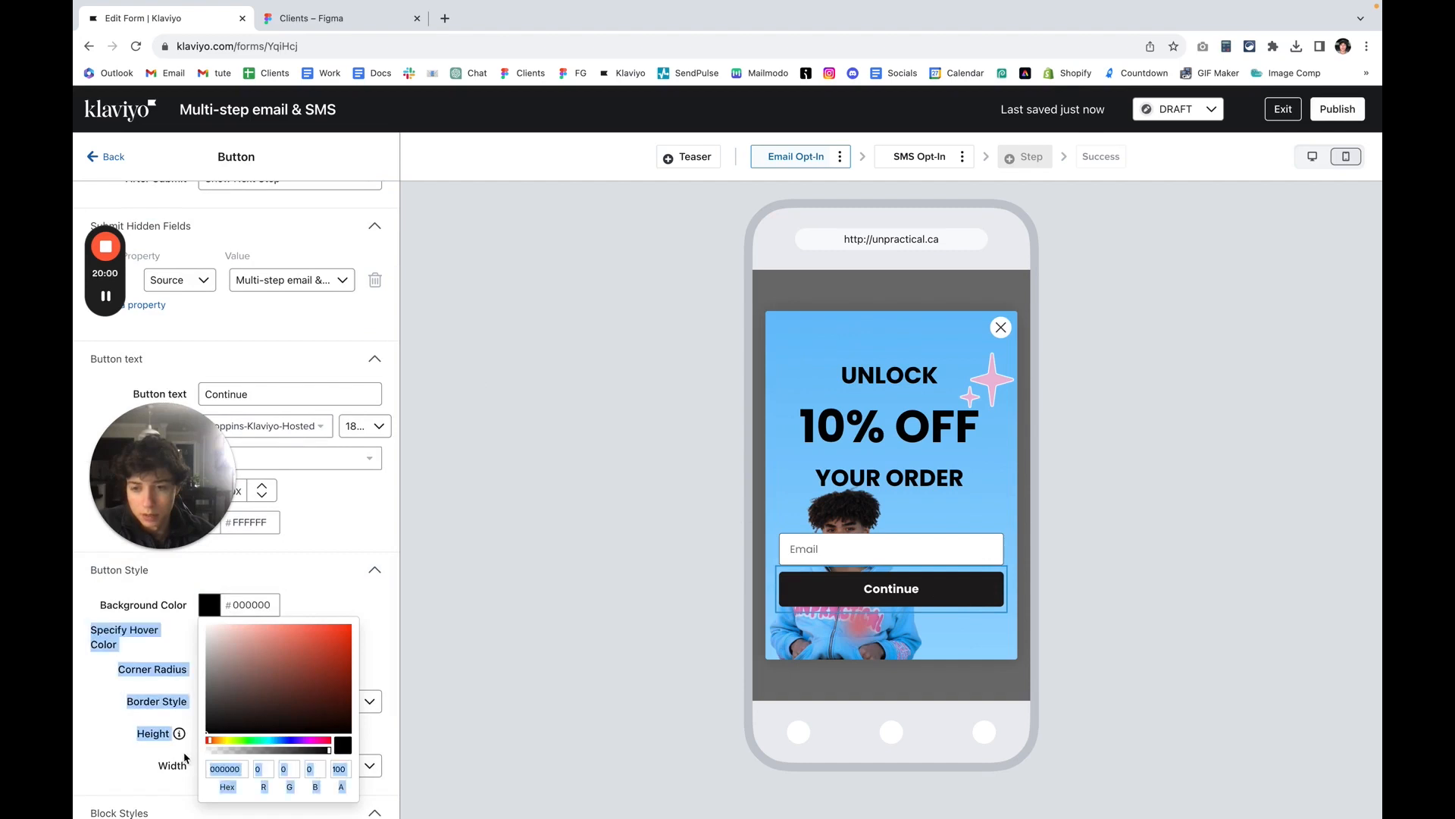
click(148, 686)
Step: Set the height of the Continue button to 60 px
scroll(147, 686, down, 3)
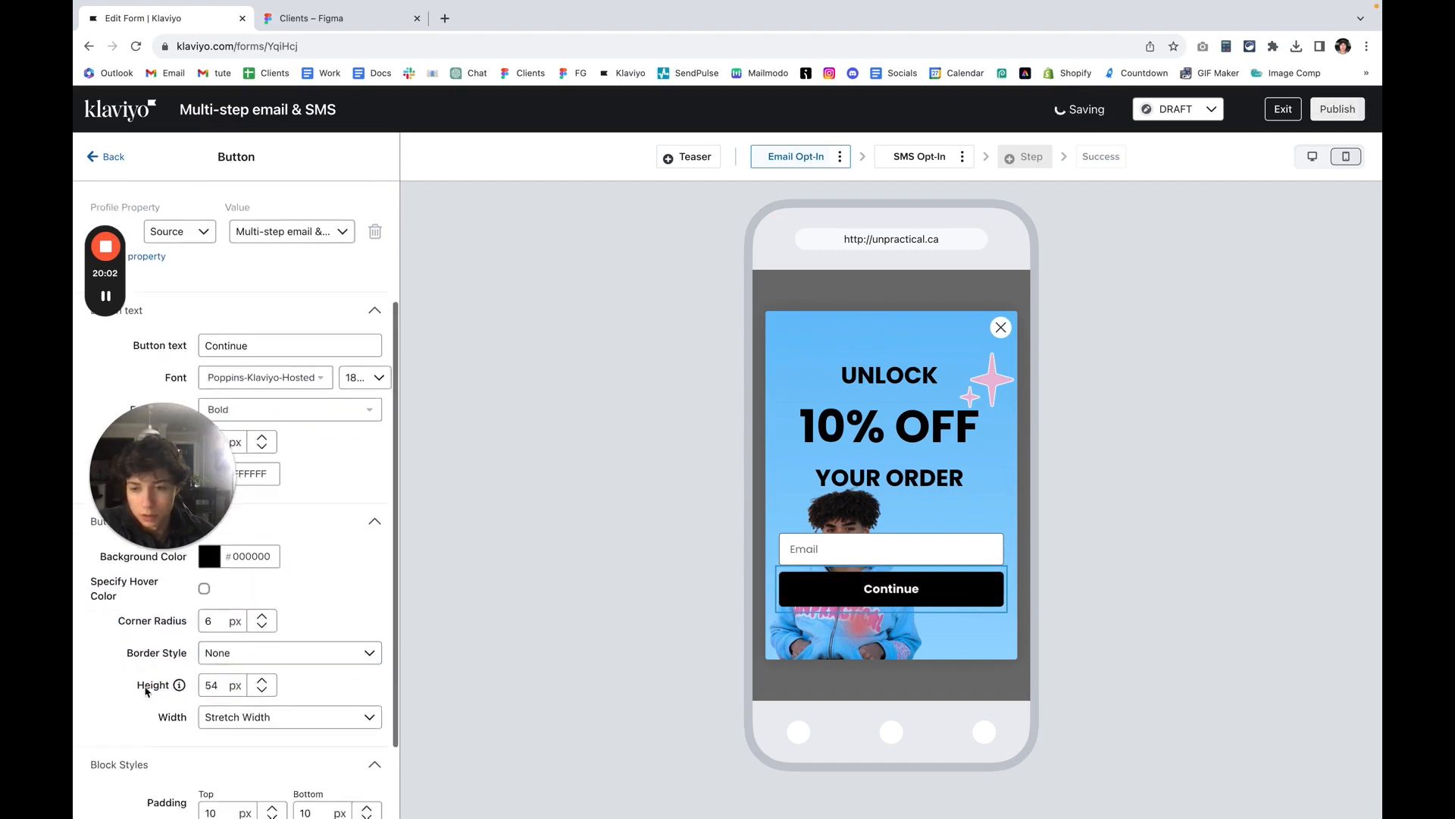
click(263, 620)
click(263, 620)
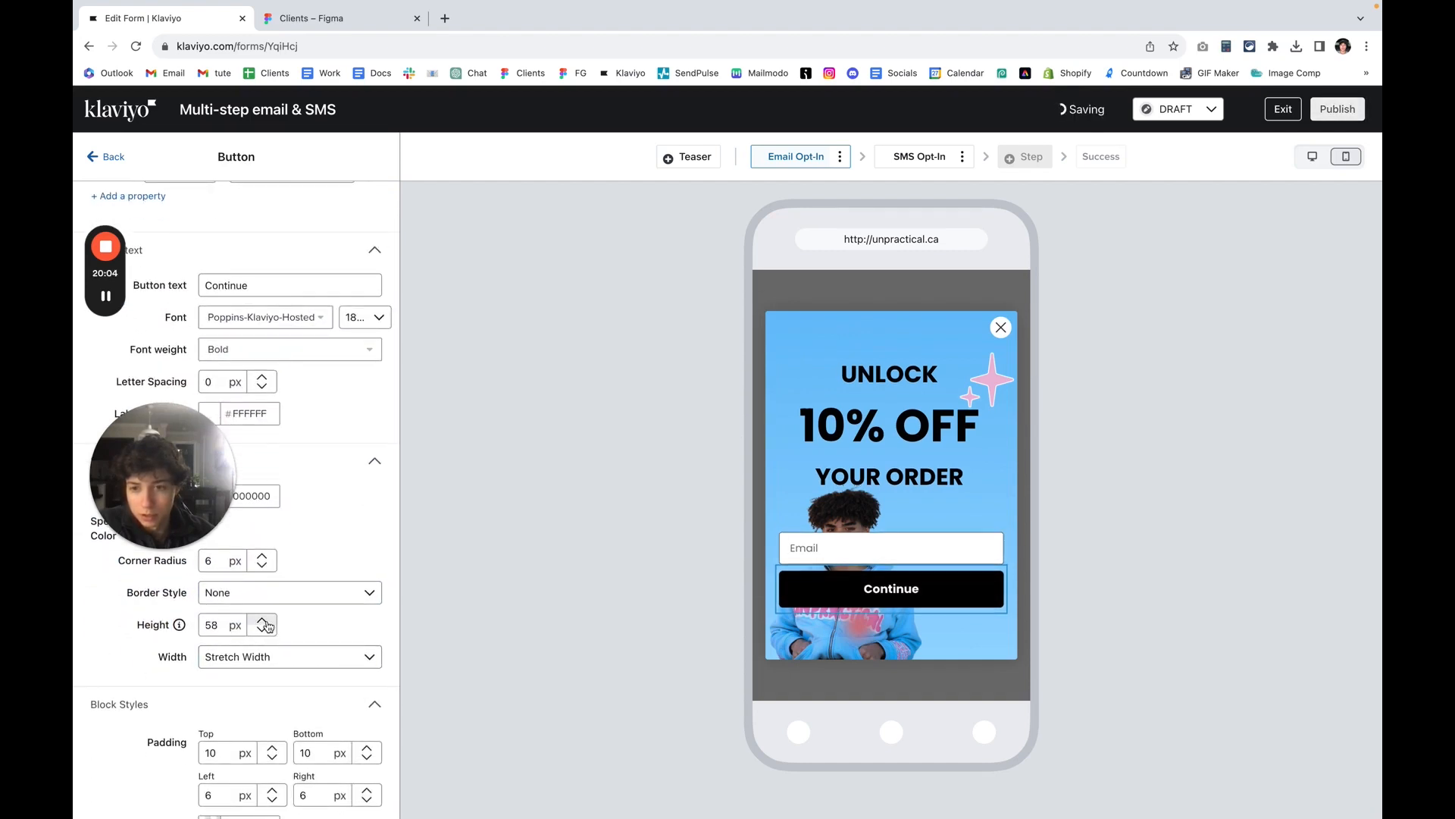
click(262, 620)
click(263, 619)
click(262, 620)
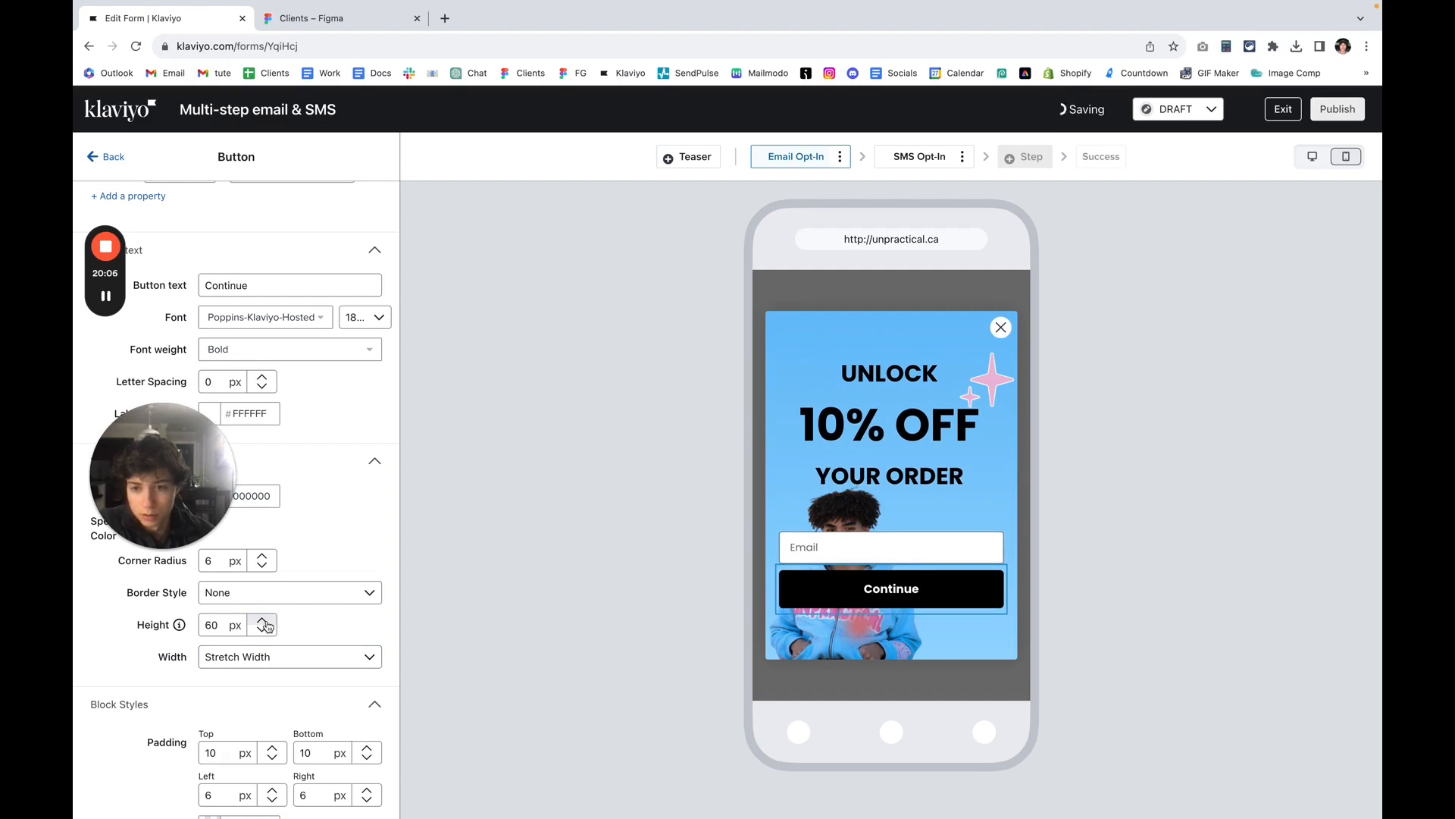
Step: Set the input field height to 60 px in the shared styling of the email field
click(954, 547)
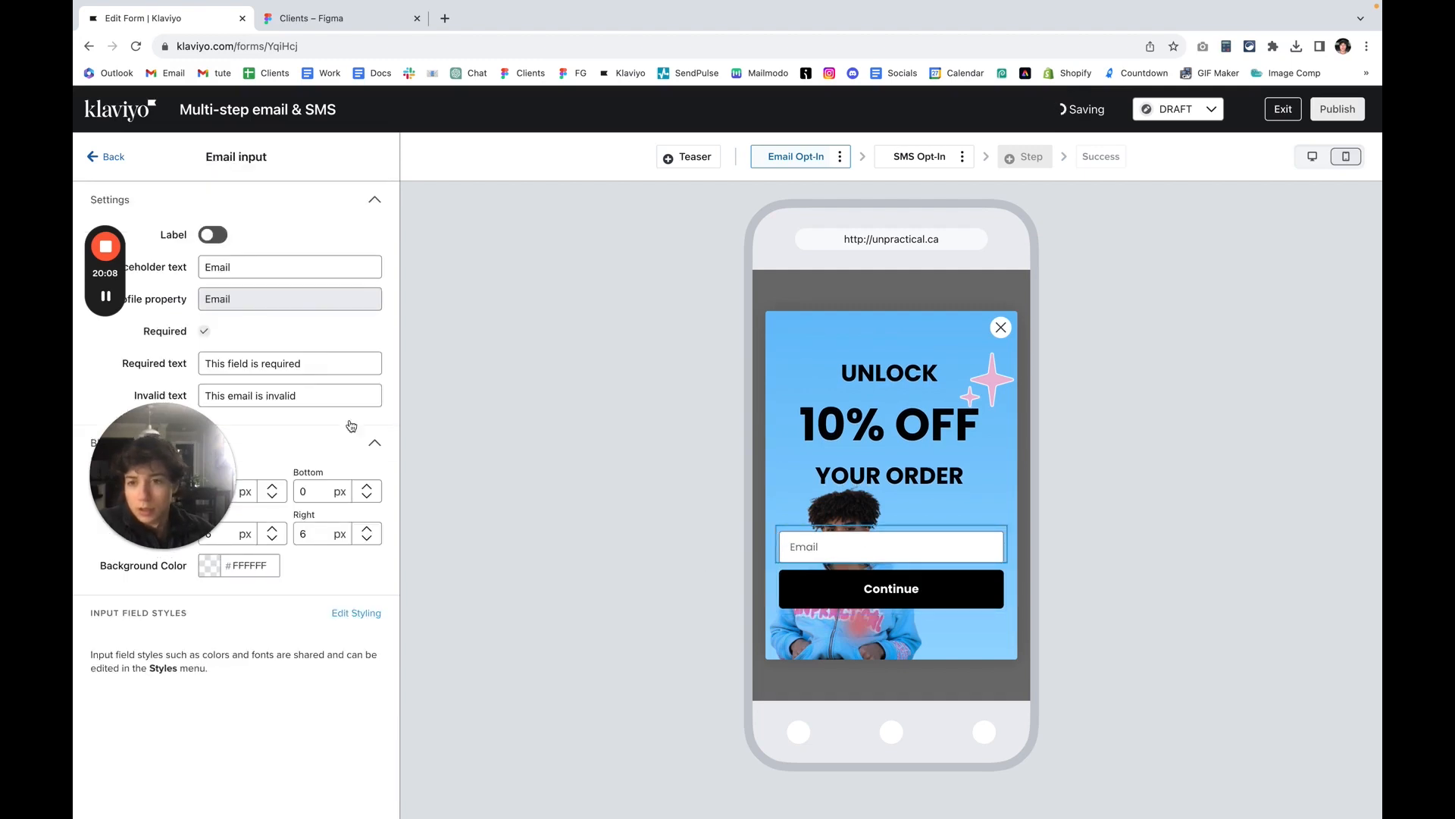
drag(225, 464, 263, 429)
click(360, 616)
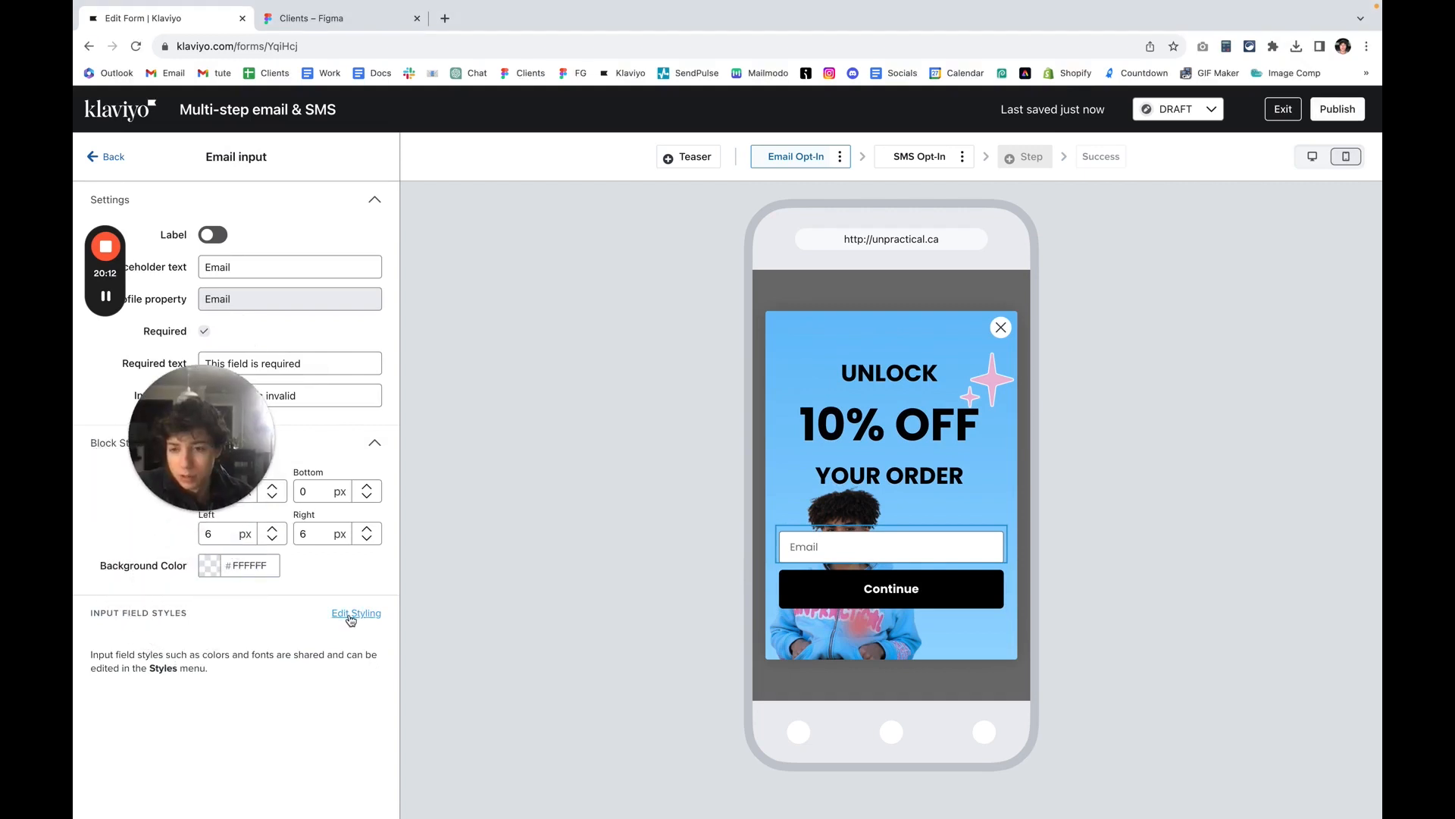
click(354, 618)
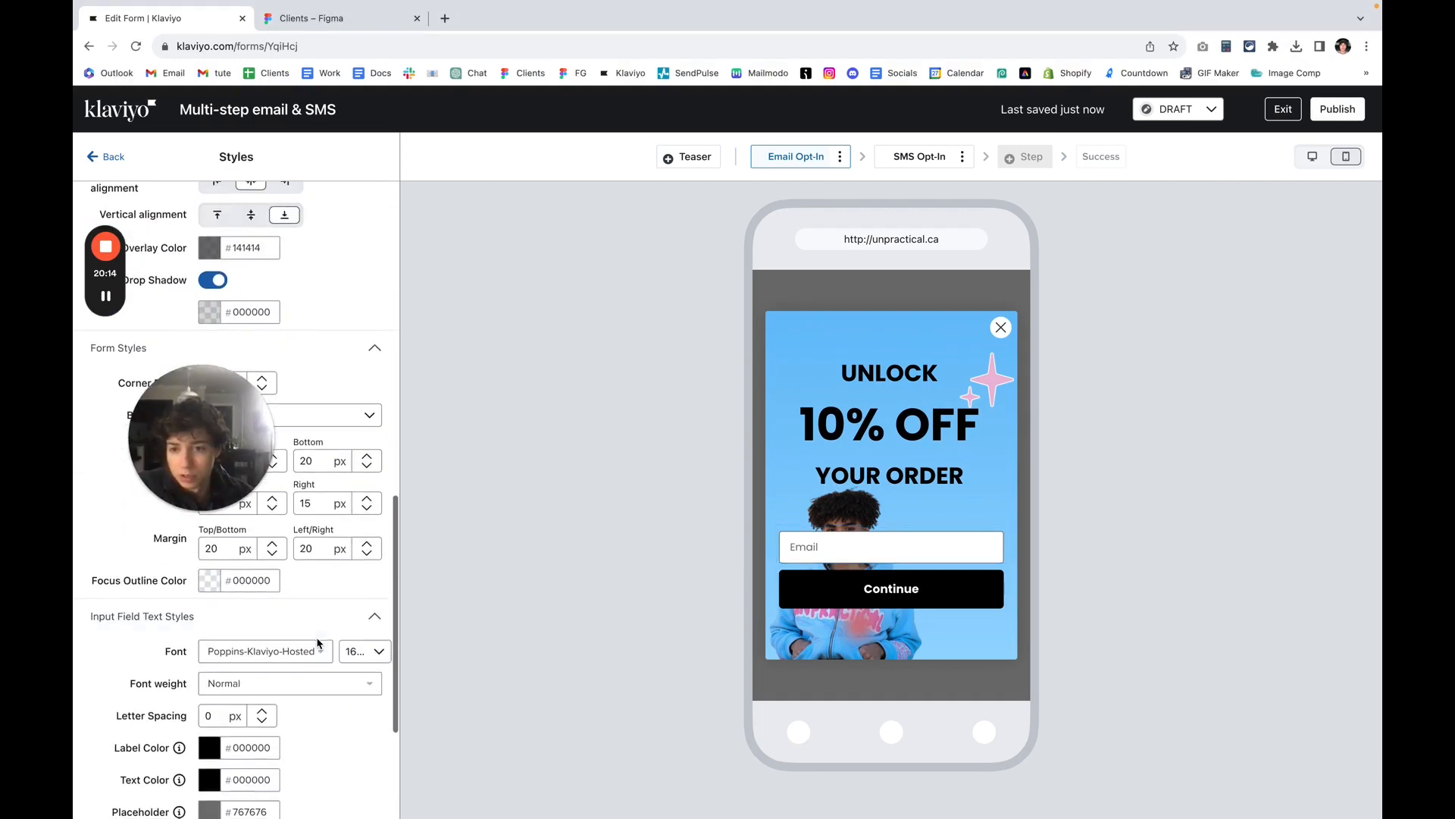
scroll(319, 640, up, 5)
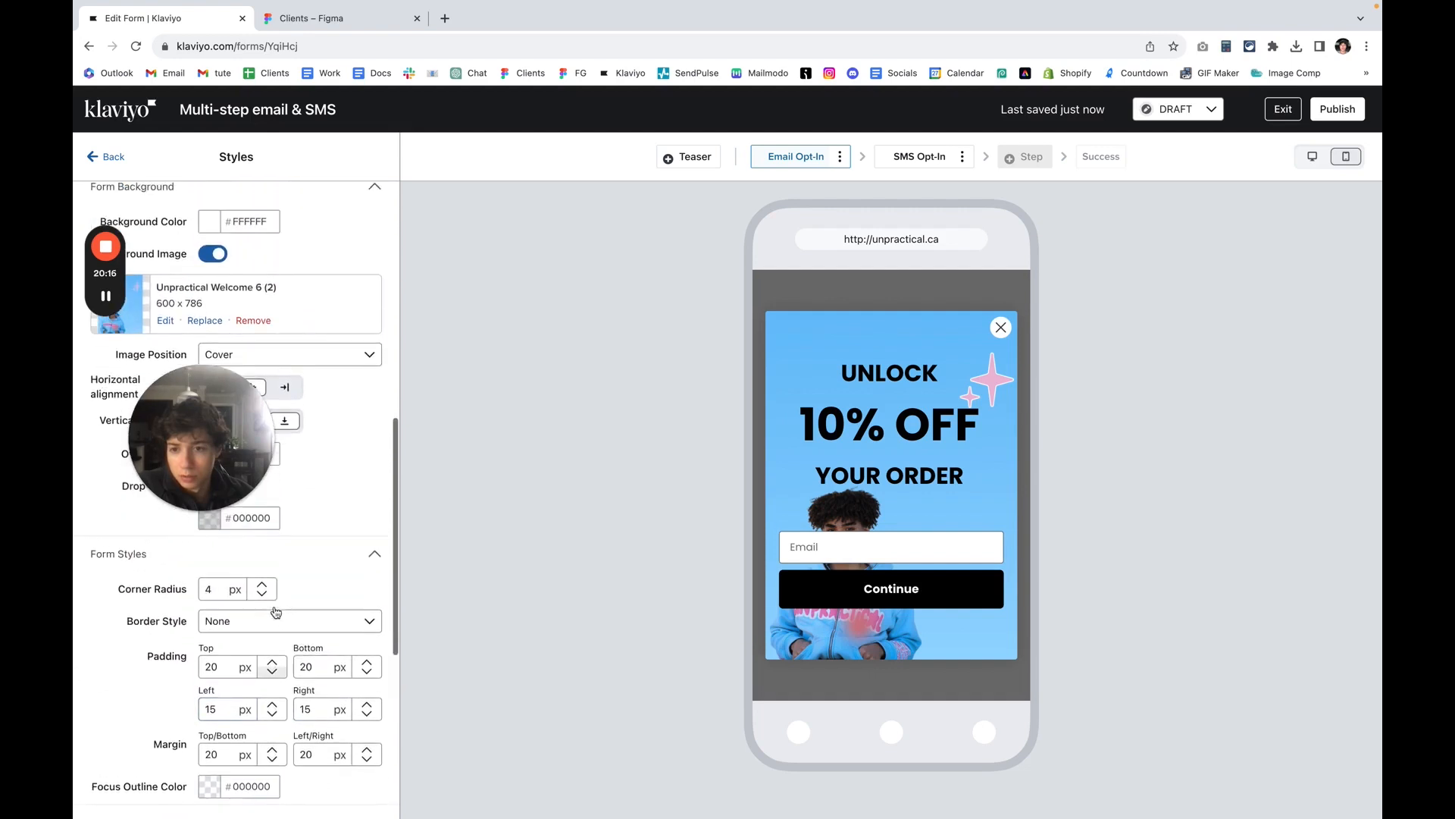
scroll(276, 611, down, 1)
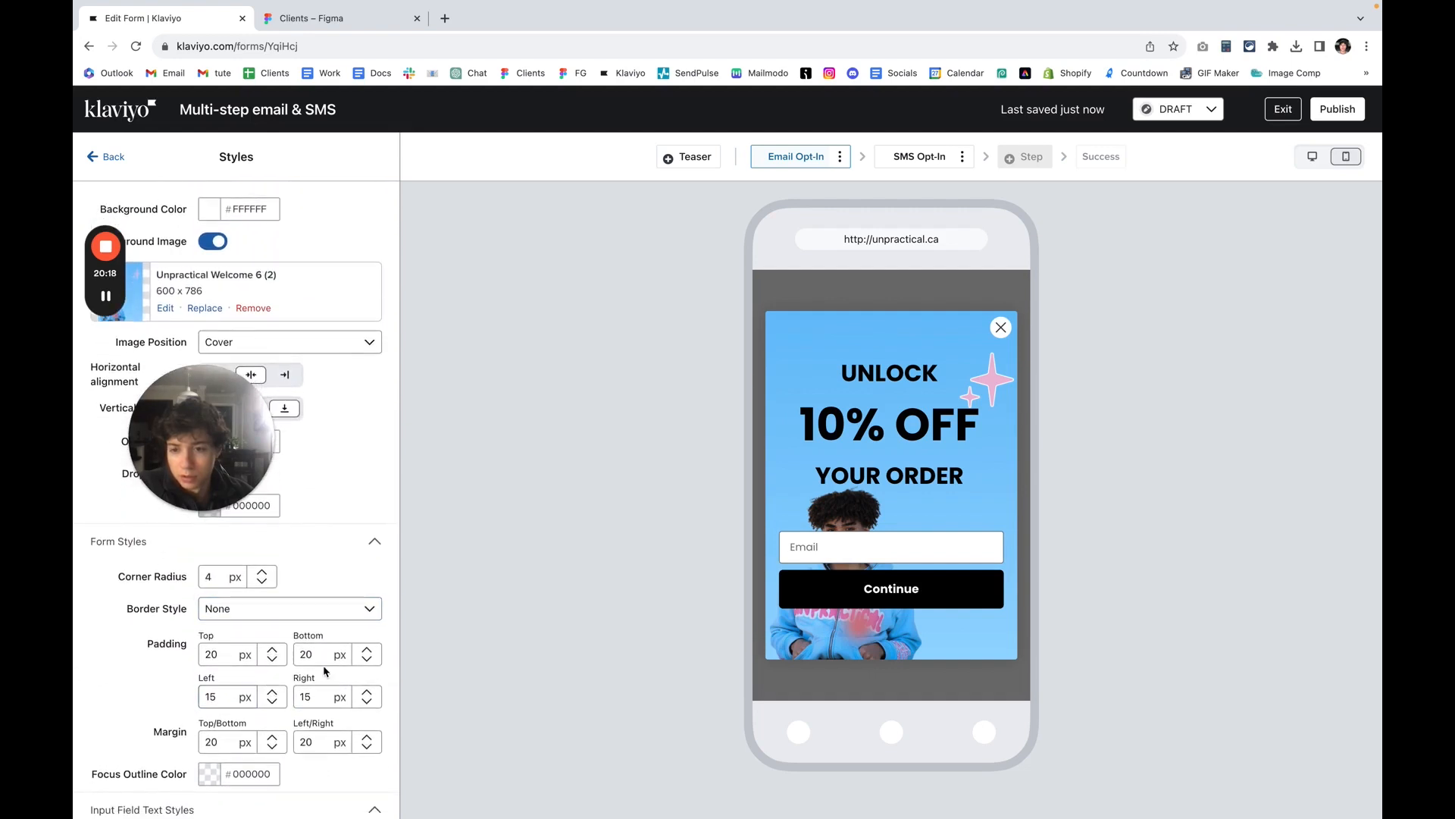
scroll(297, 666, down, 10)
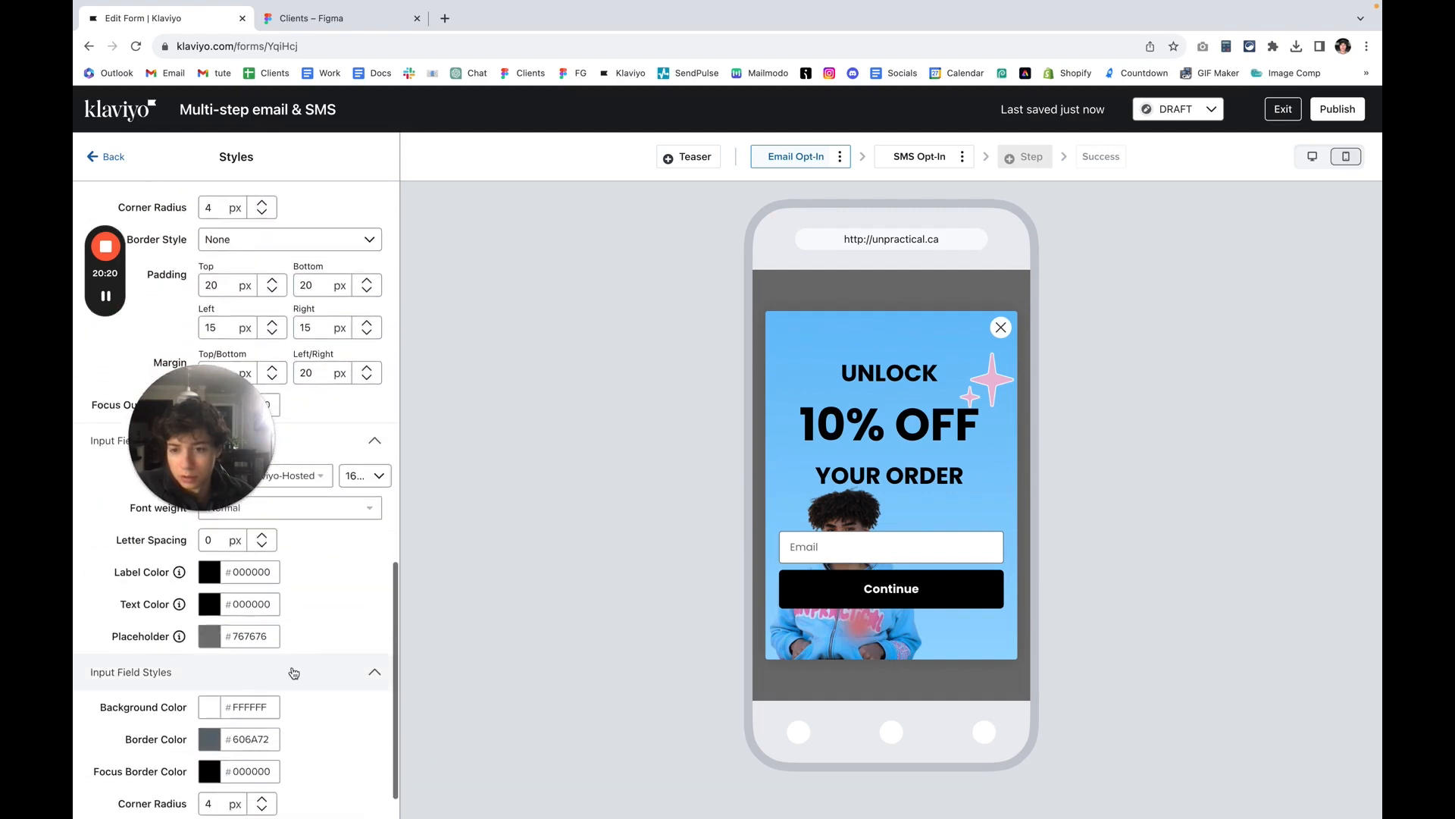
click(266, 782)
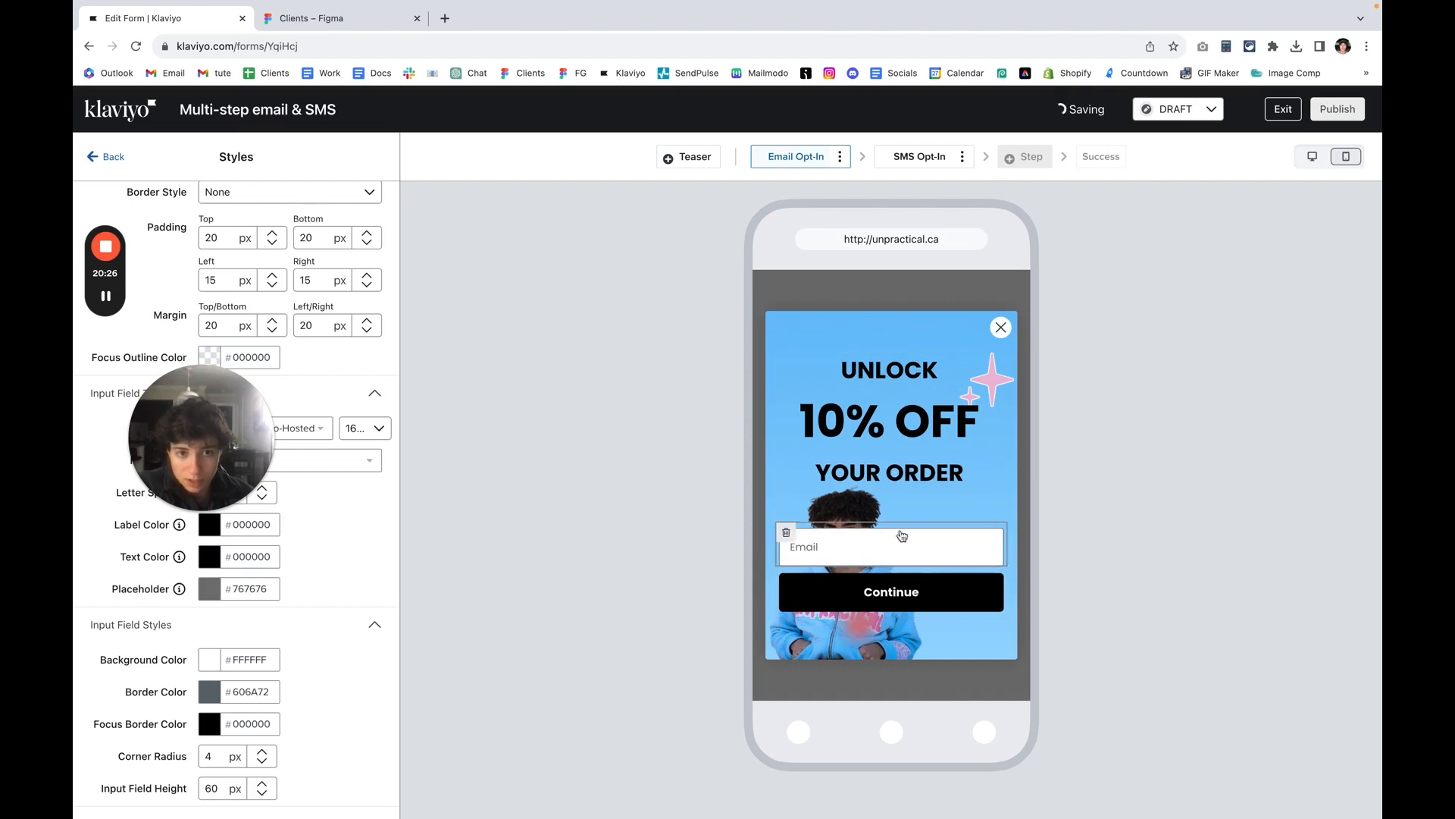
Step: Check the SMS opt-in step's mobile design, then return to the email opt-in step's overview
click(908, 162)
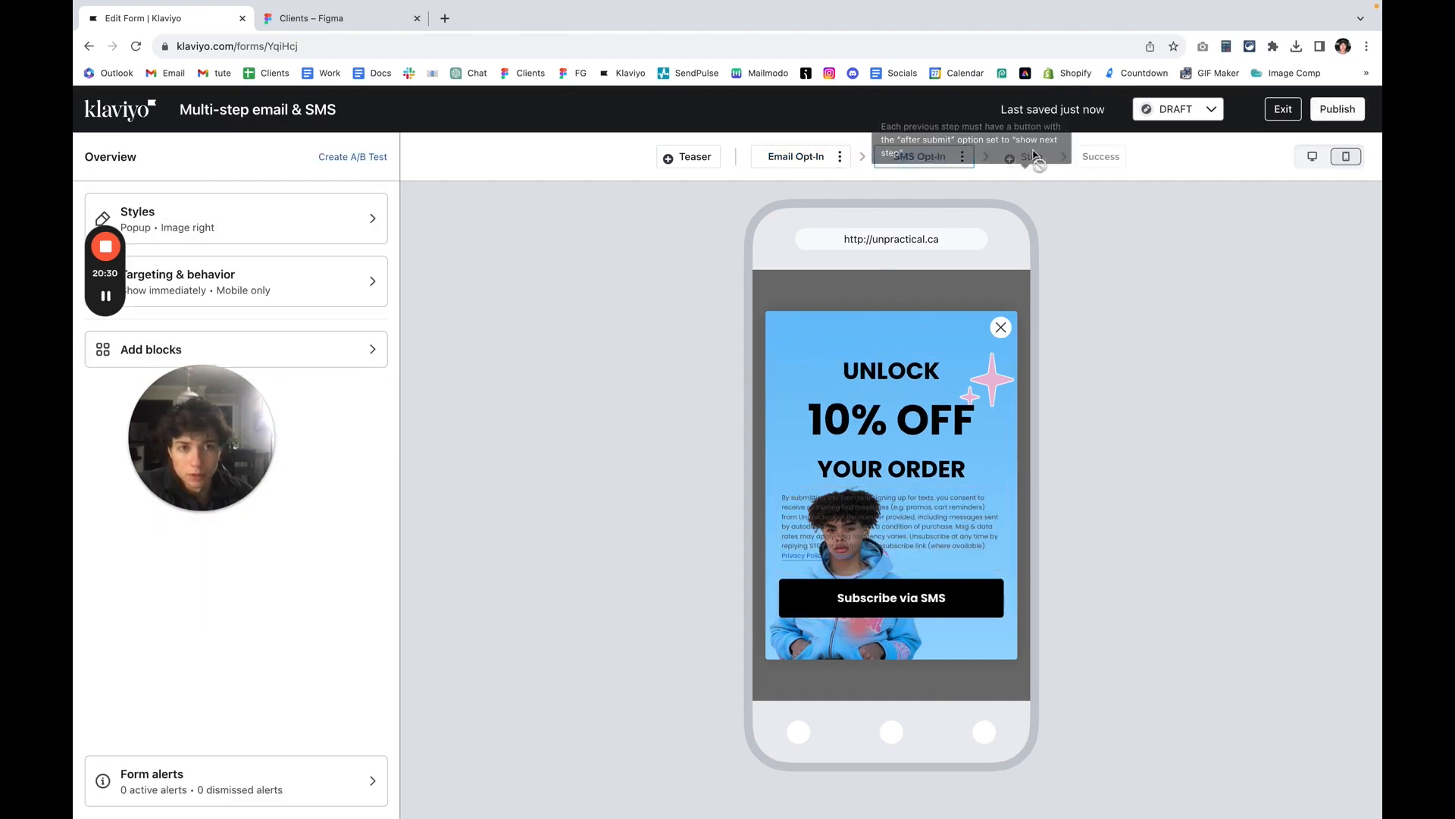
click(791, 156)
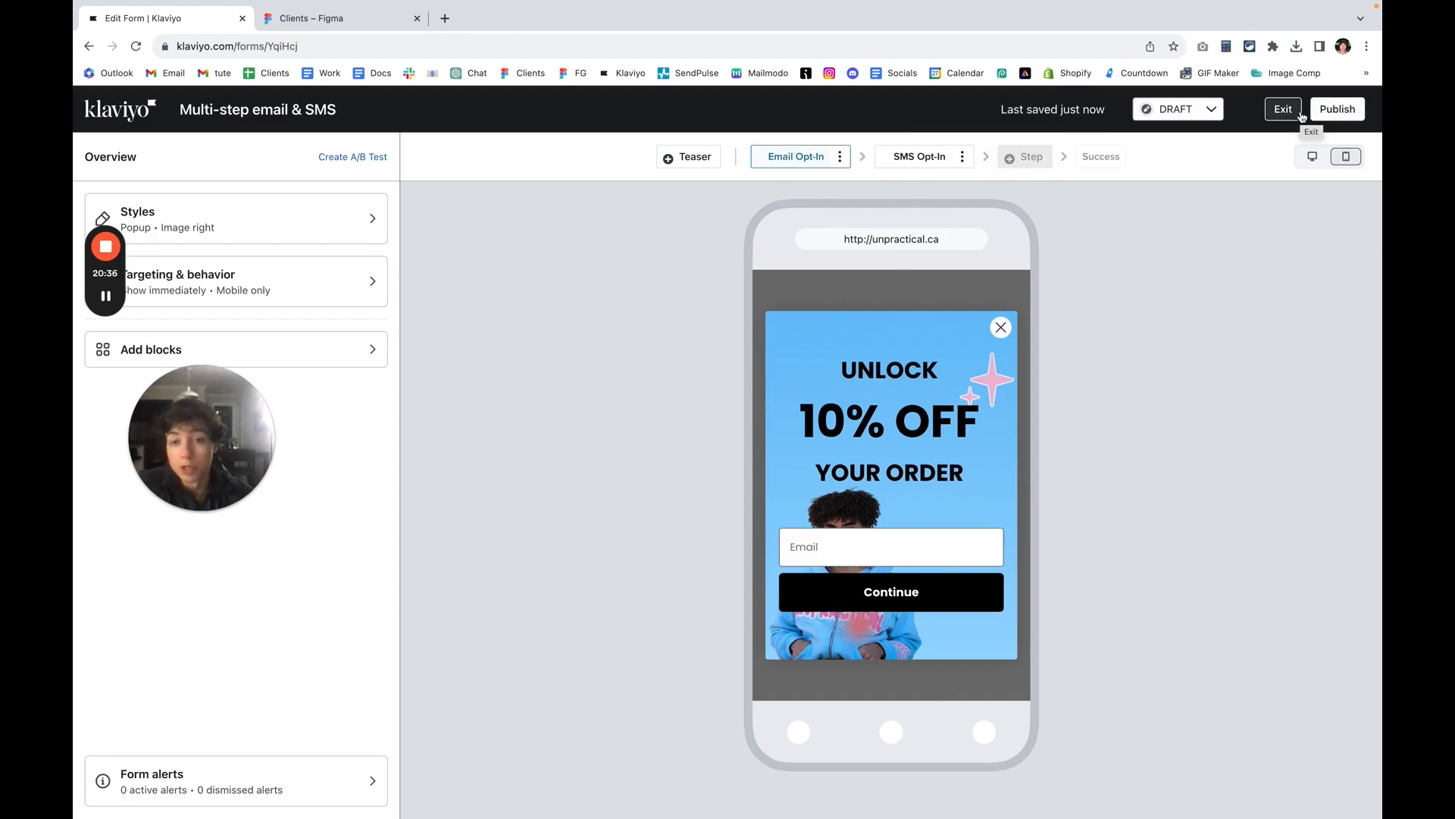
click(238, 228)
click(111, 157)
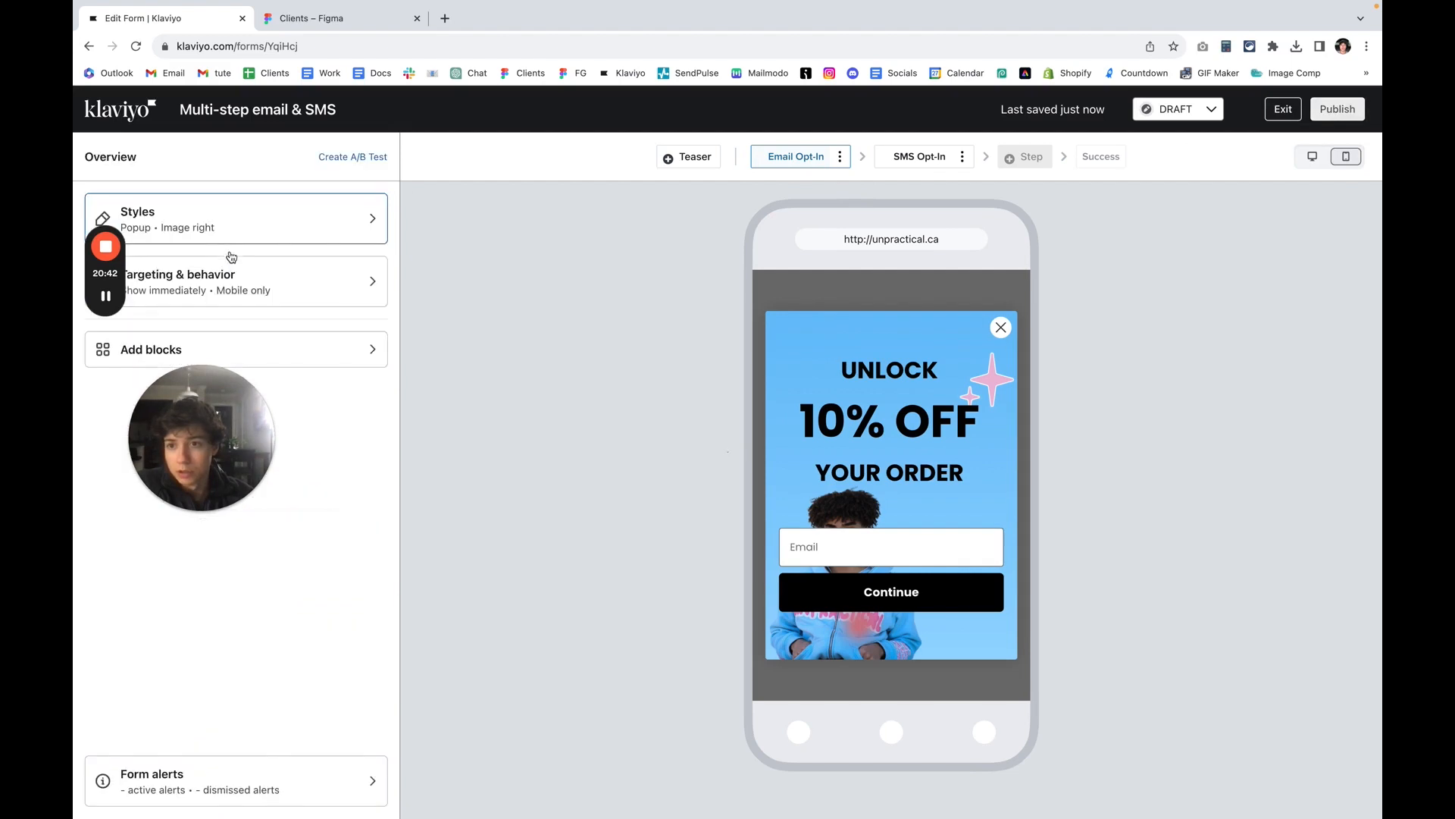
Step: Set the form's display timing to show based on rules, 5 seconds after page load
click(247, 281)
click(238, 277)
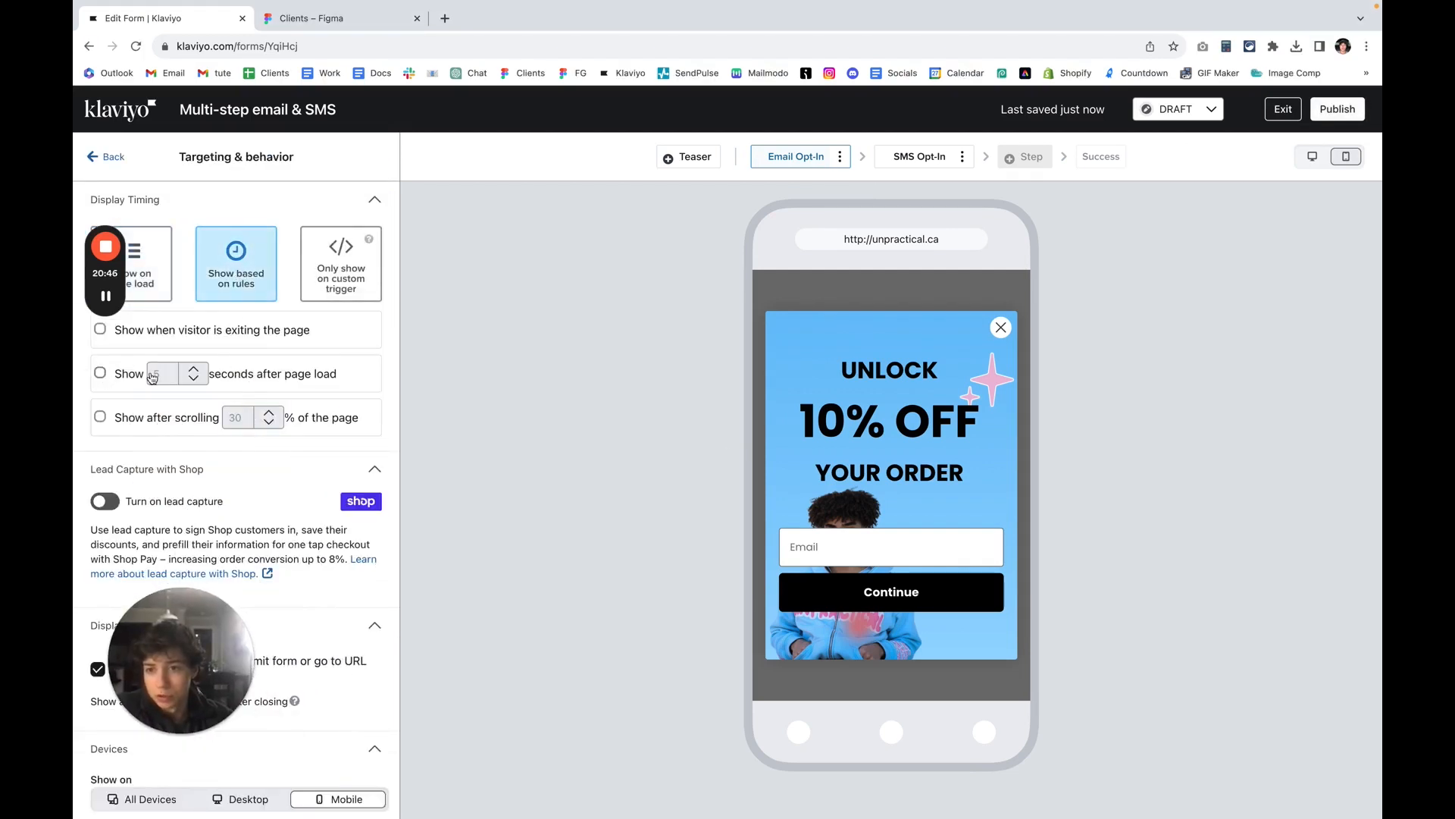
click(99, 376)
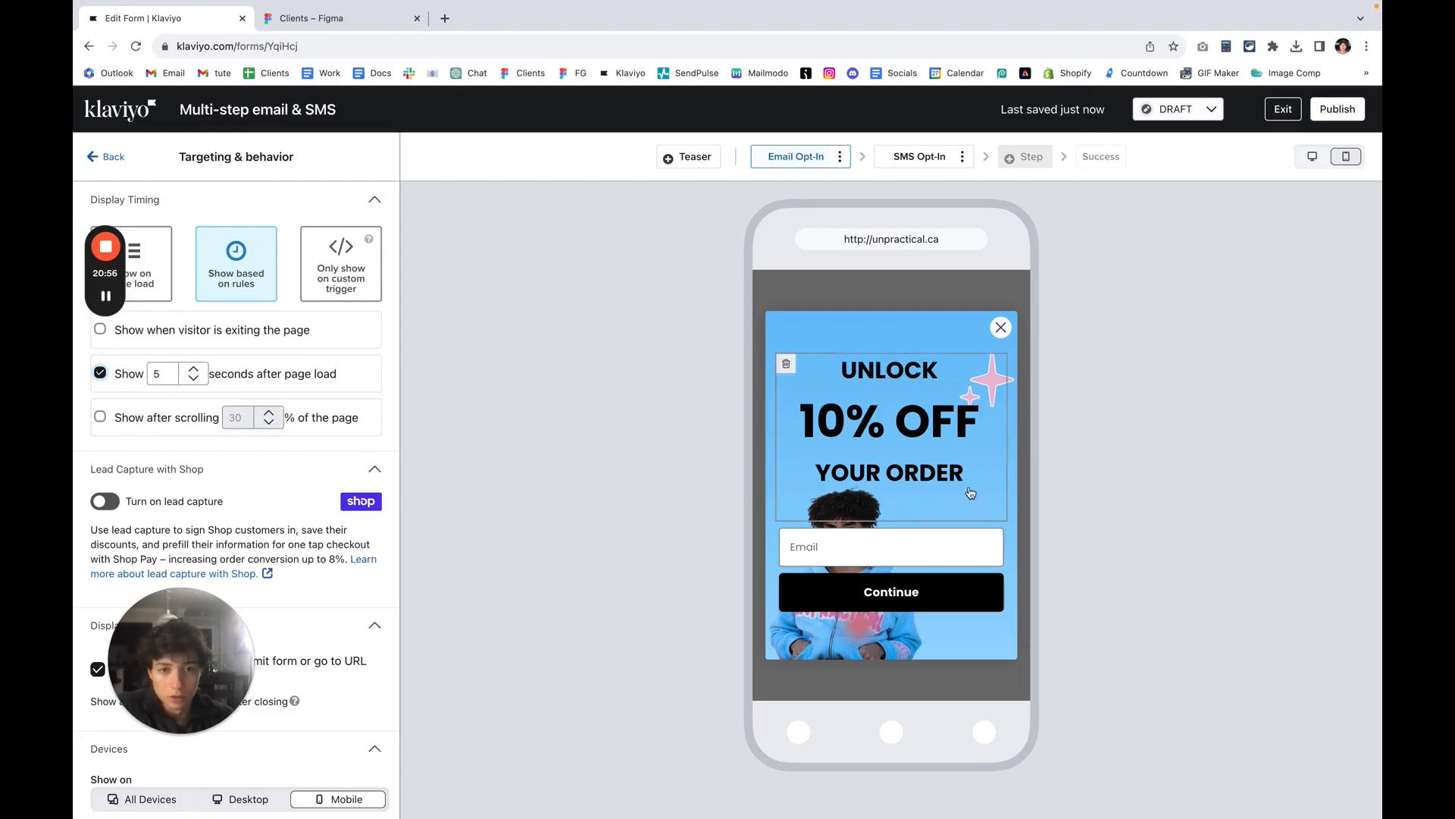
Step: Check the SMS opt-in step, exit the form editor, and select the sign-up forms installation script for copying
click(912, 157)
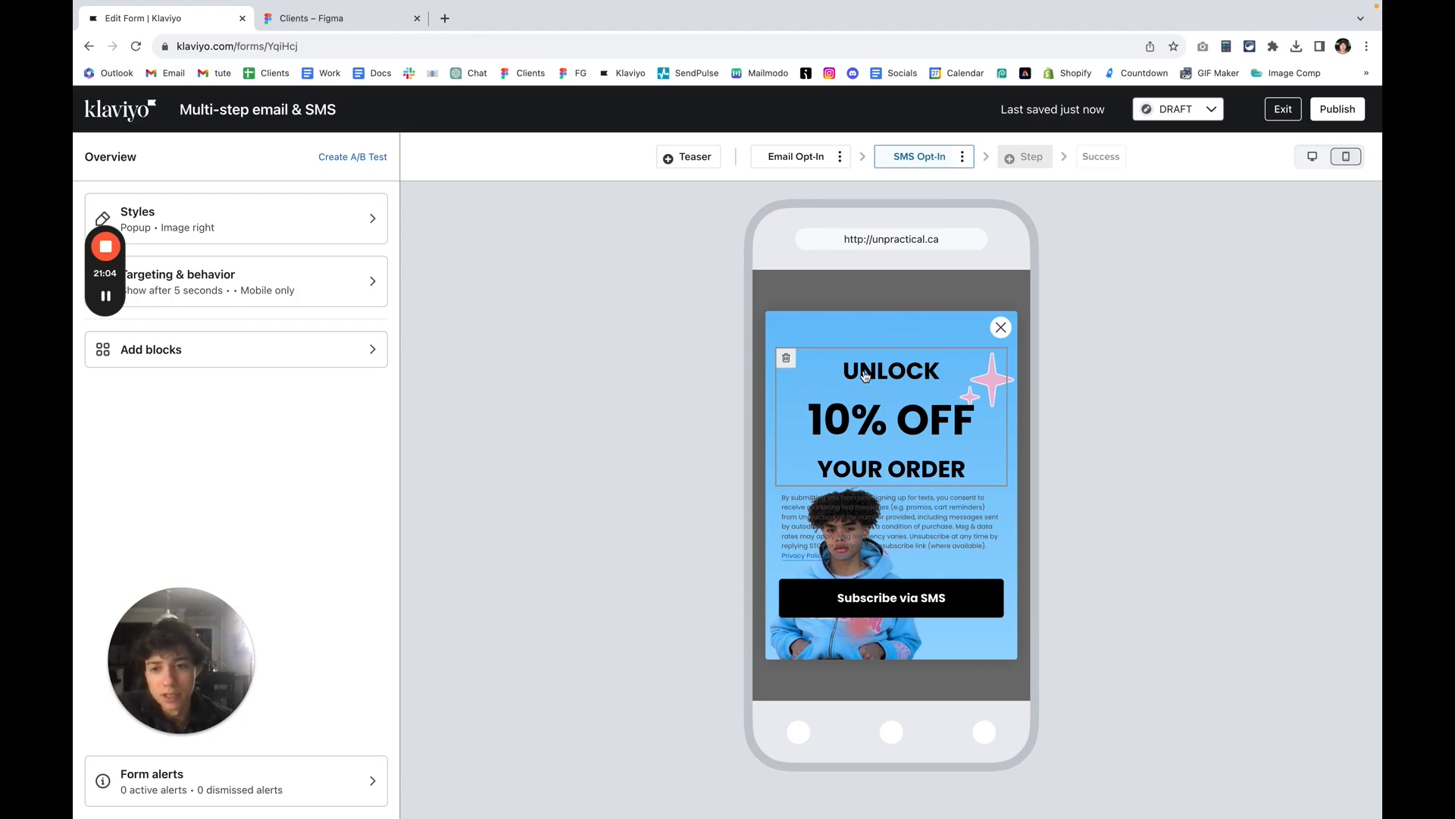
click(1285, 110)
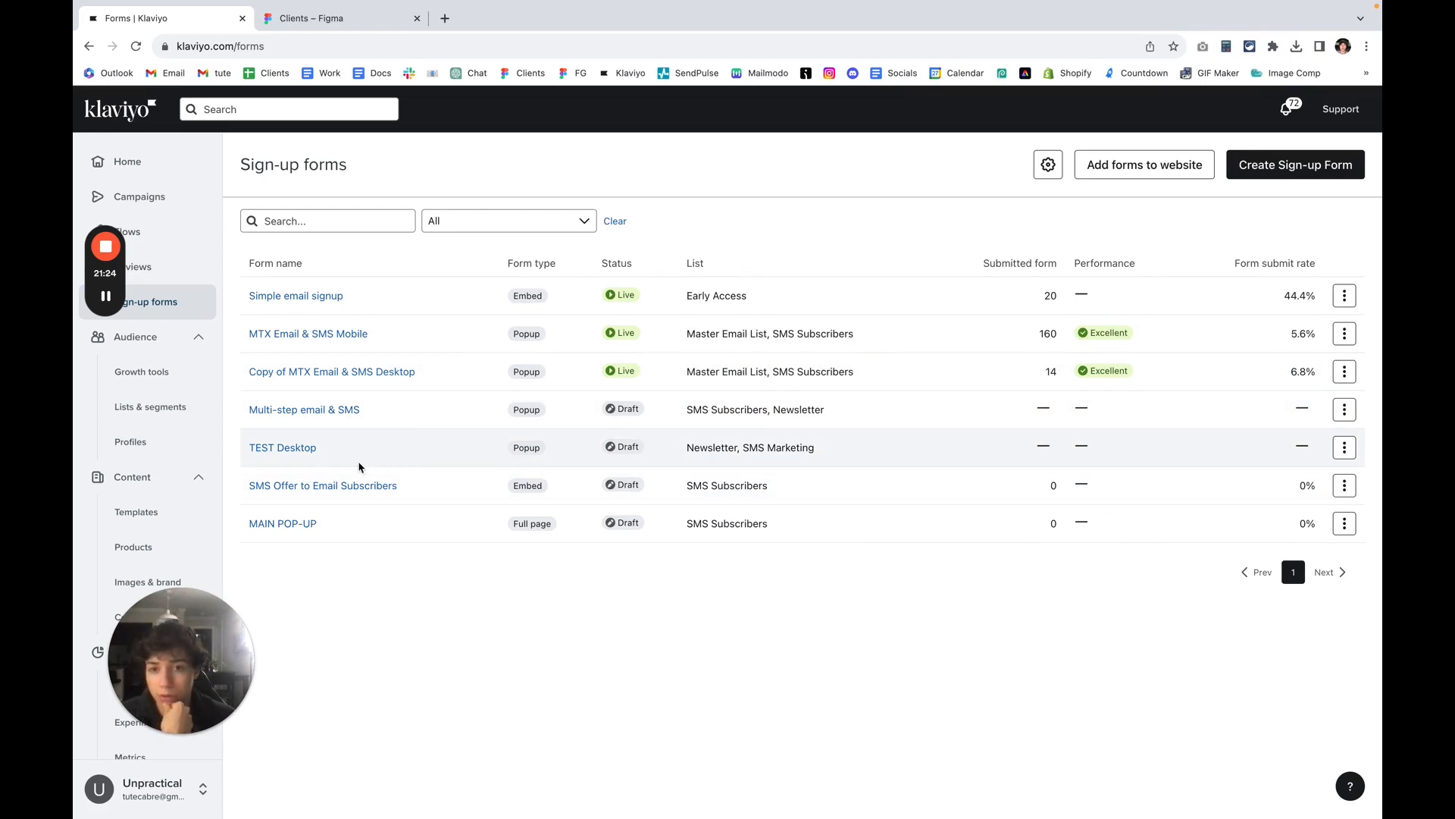
click(1148, 178)
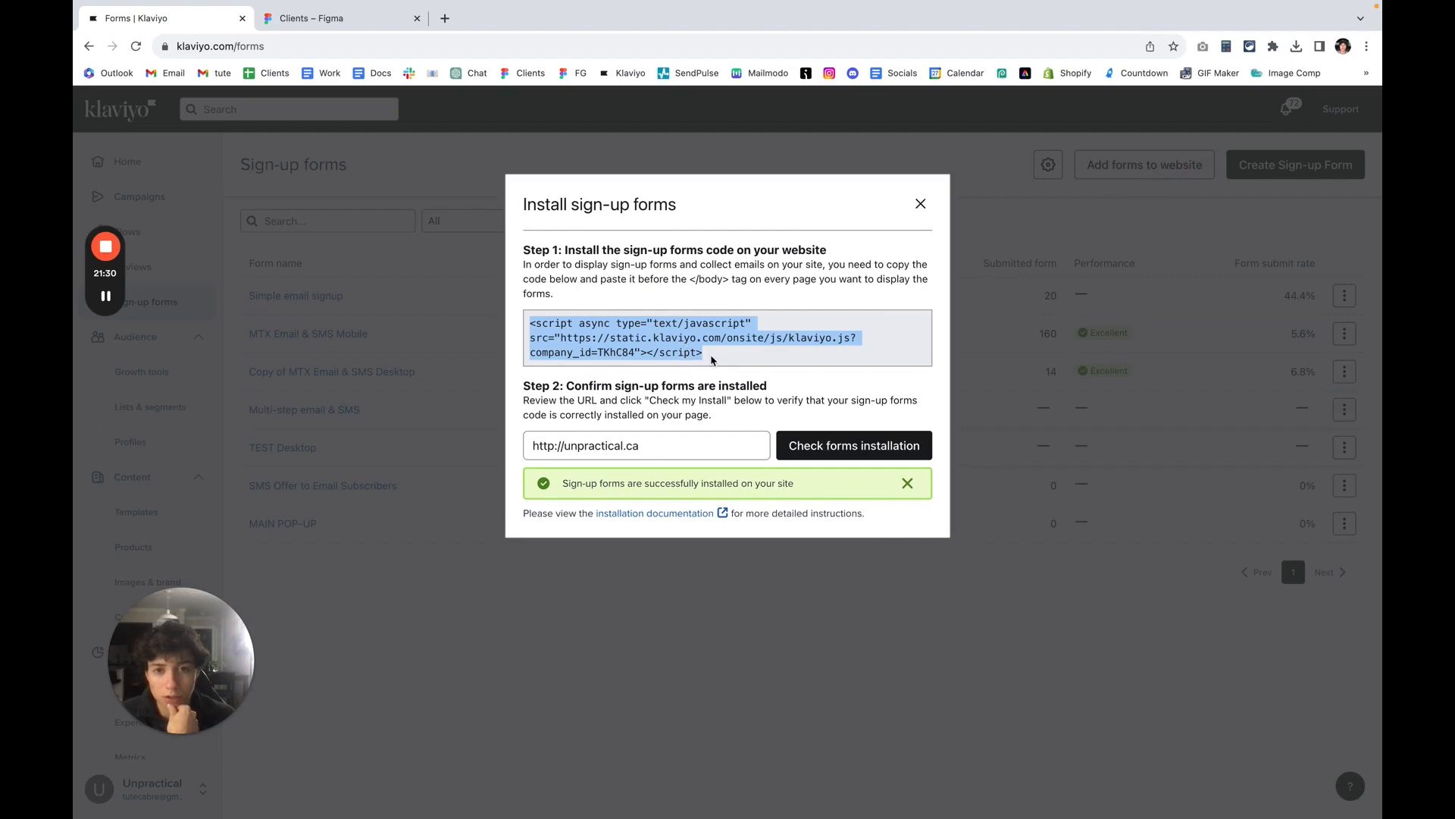
drag(713, 359, 537, 326)
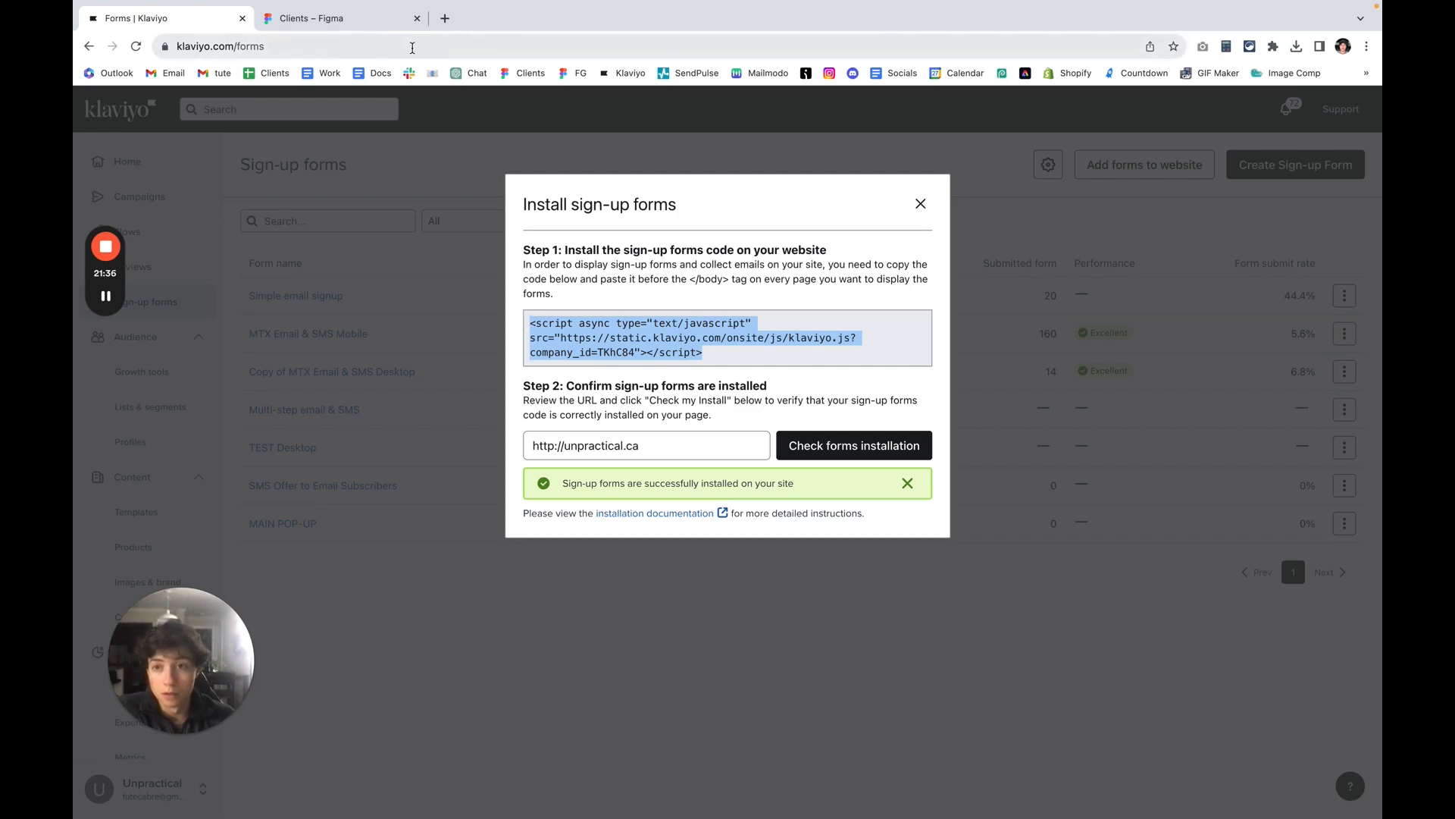
Step: In Shopify, open the code of the current theme, Default Mix & Match 20% OFF Normal Impulse Theme, for editing
click(119, 304)
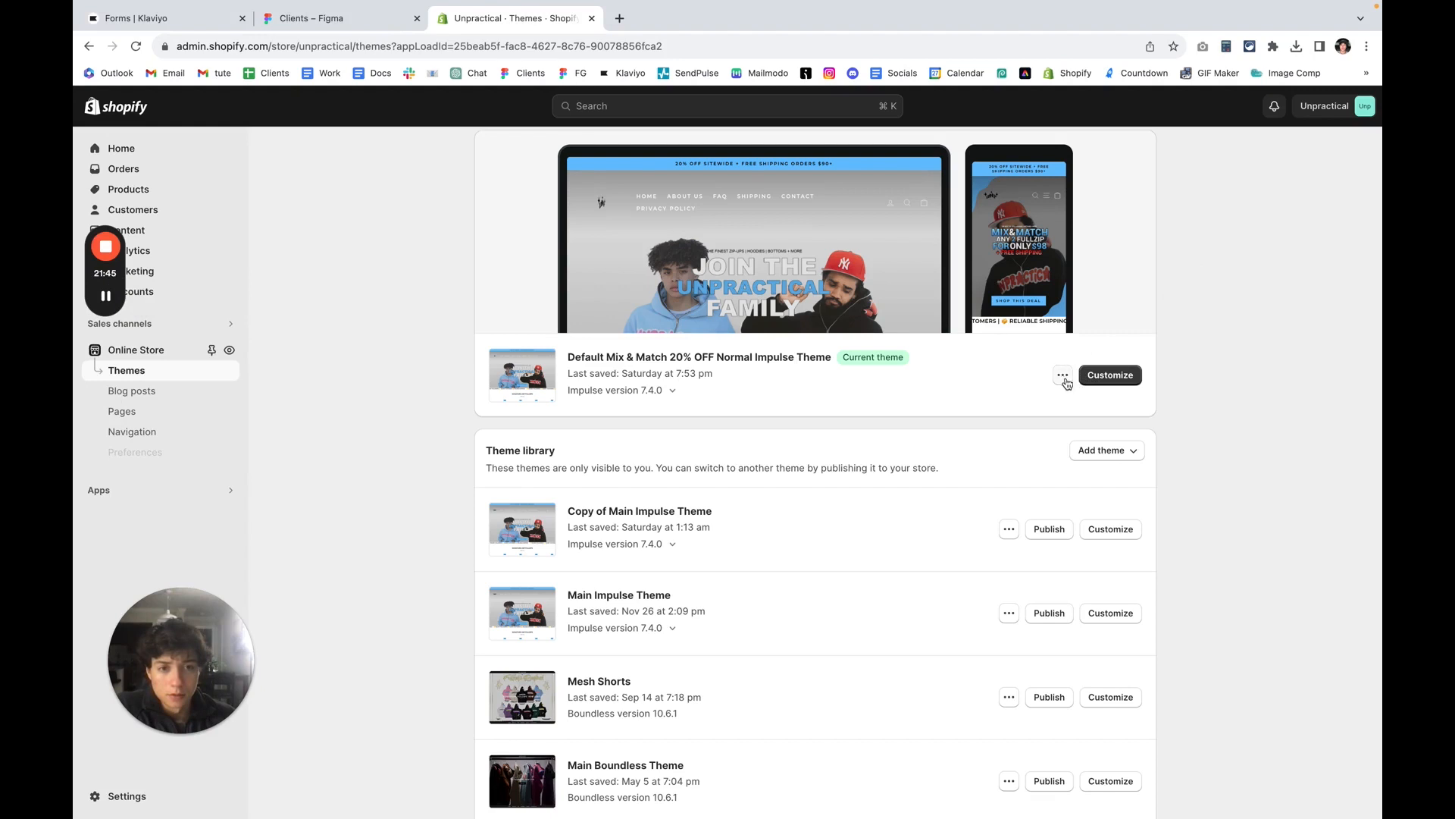
click(1065, 381)
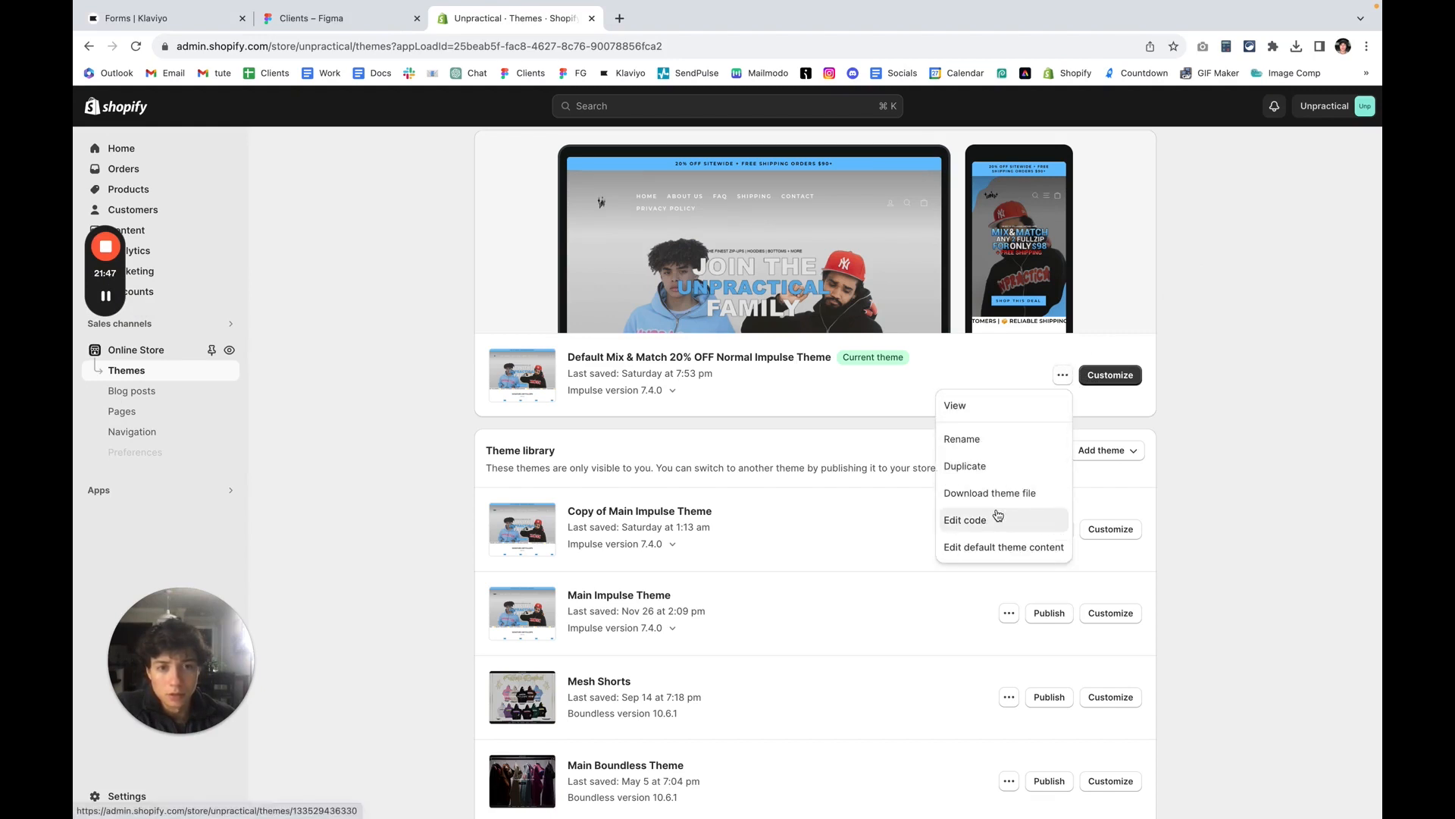
click(997, 515)
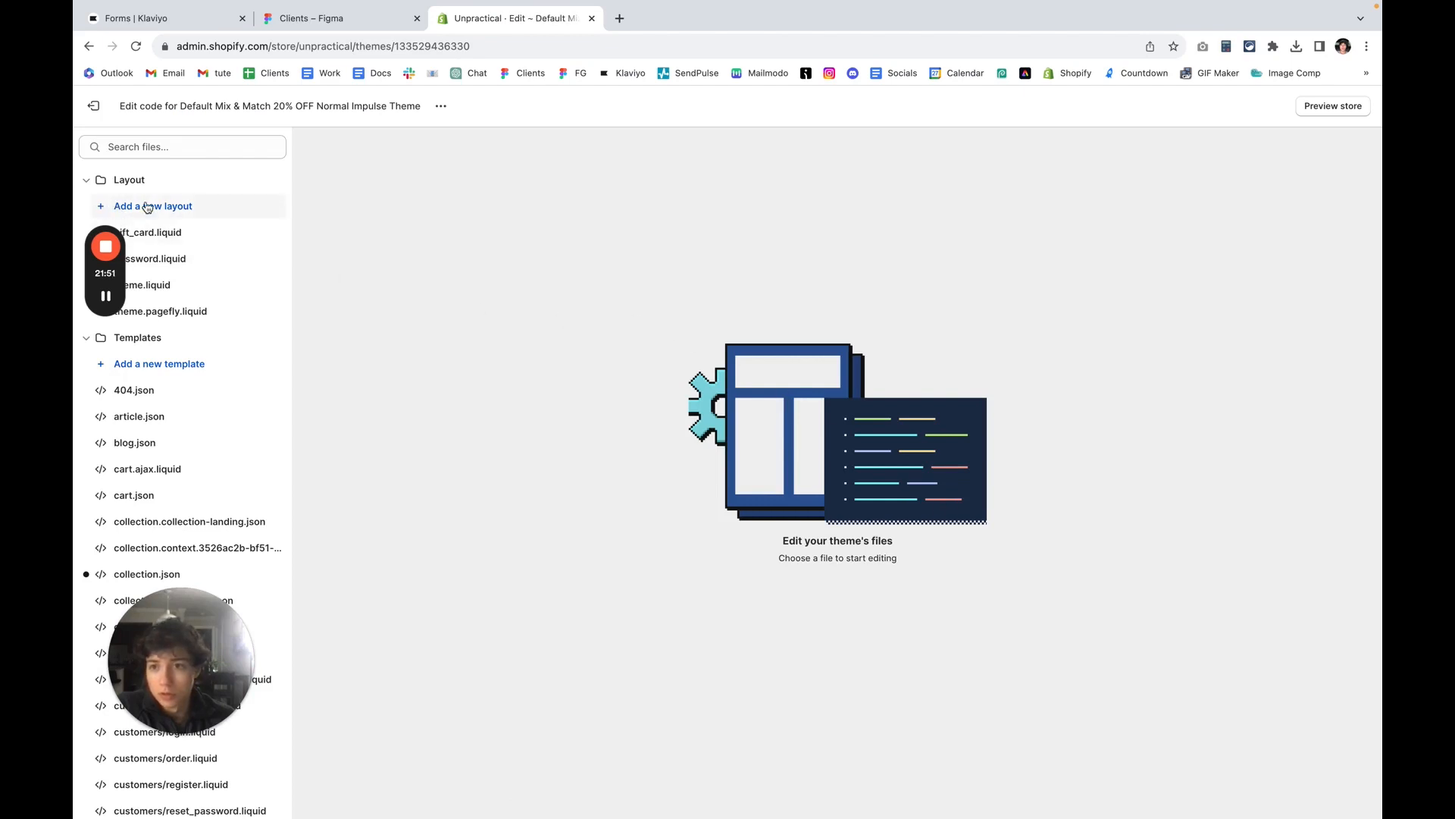
Step: Search the theme files for theme.li and open theme.liquid
mouse_move(109, 225)
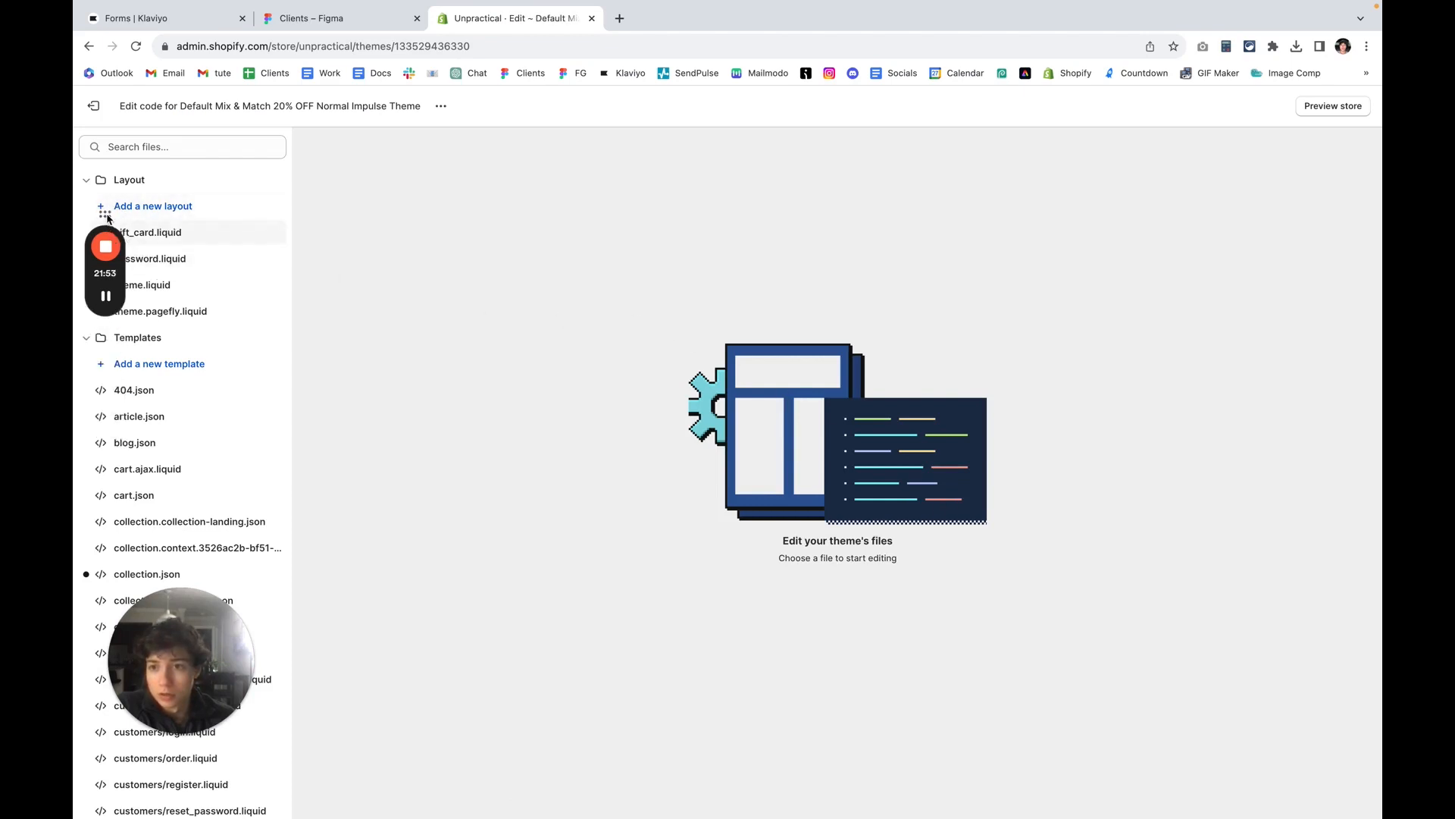
drag(109, 225, 101, 373)
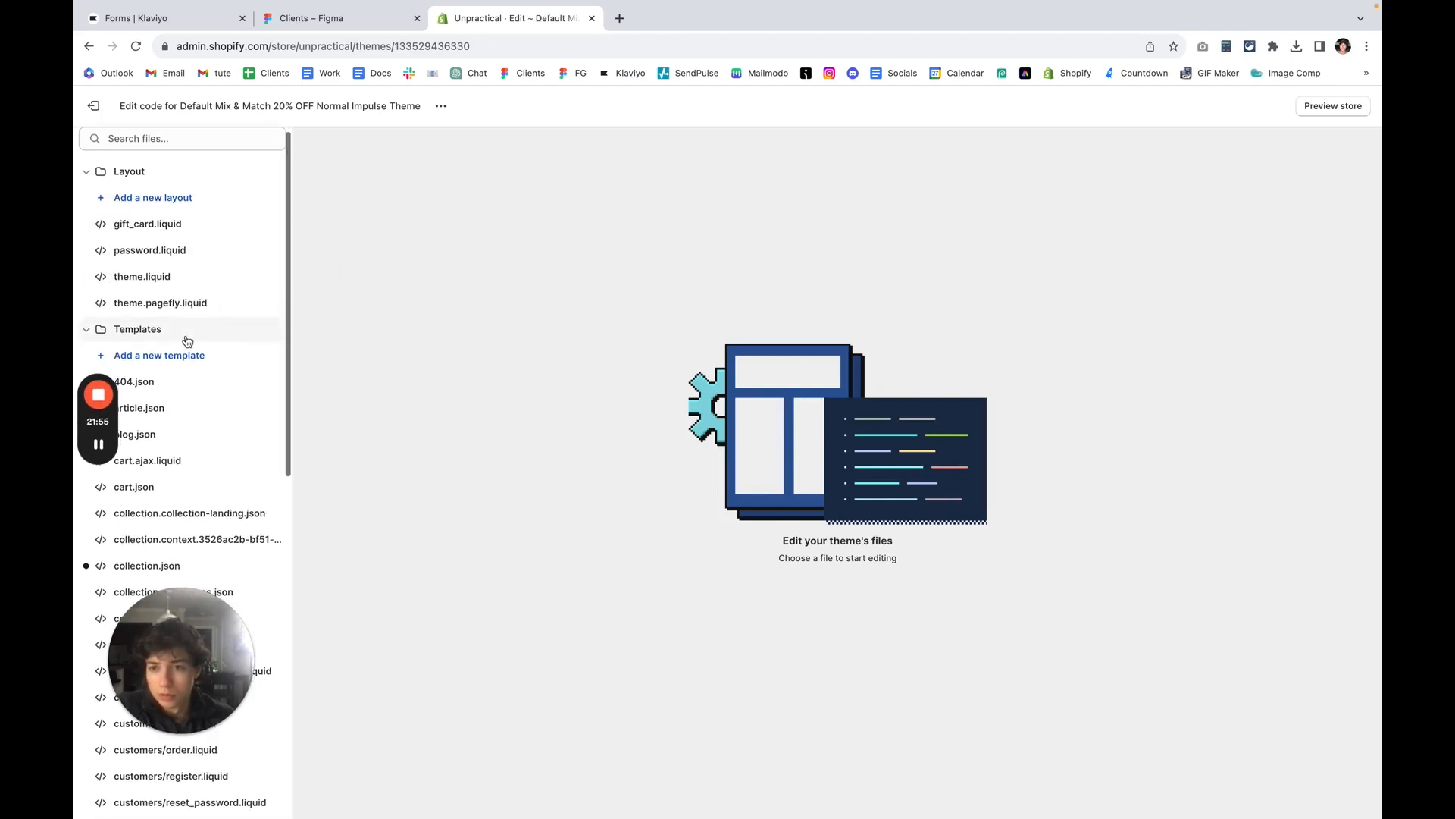
scroll(182, 333, down, 2)
scroll(191, 340, up, 2)
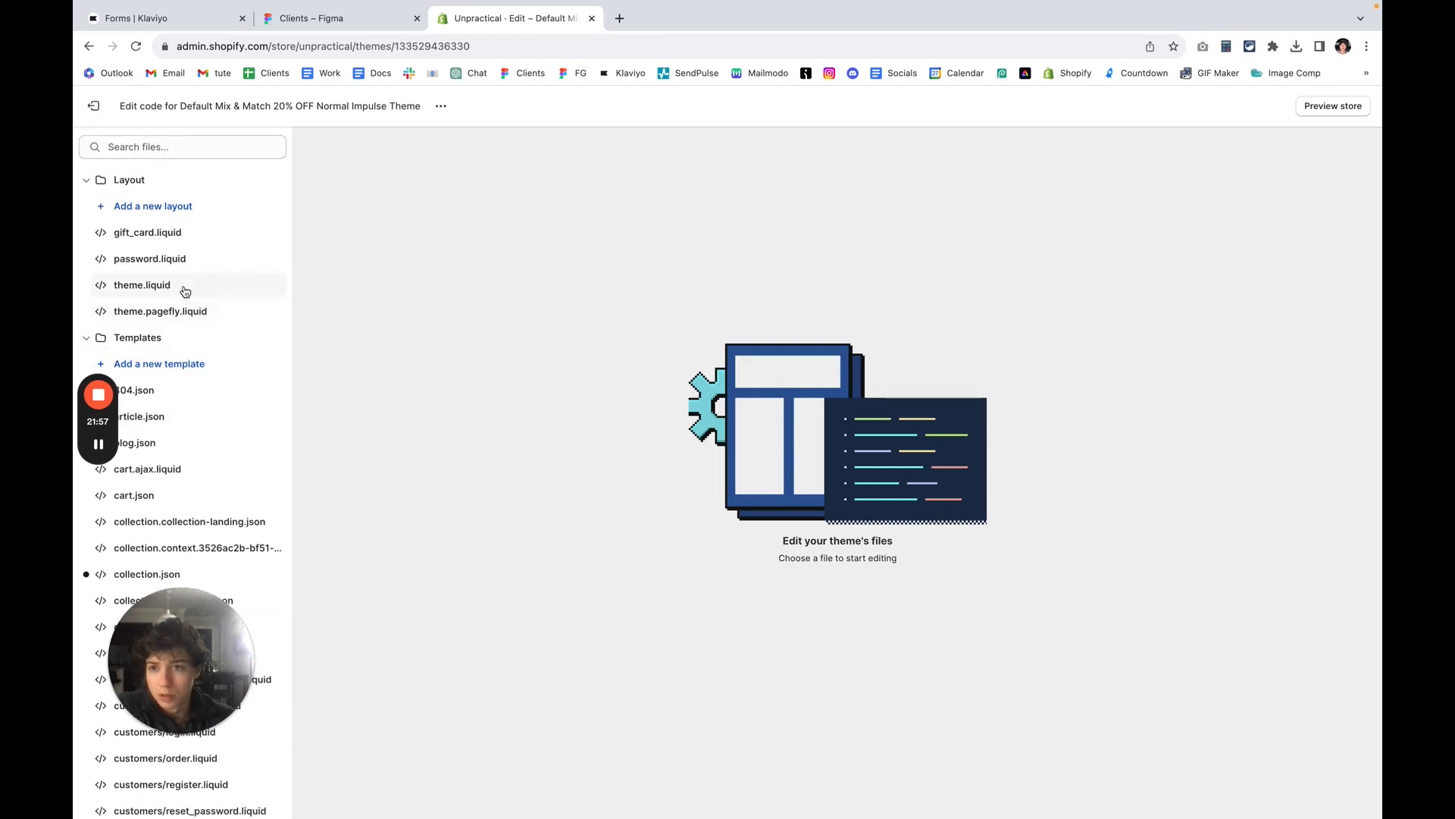
click(173, 146)
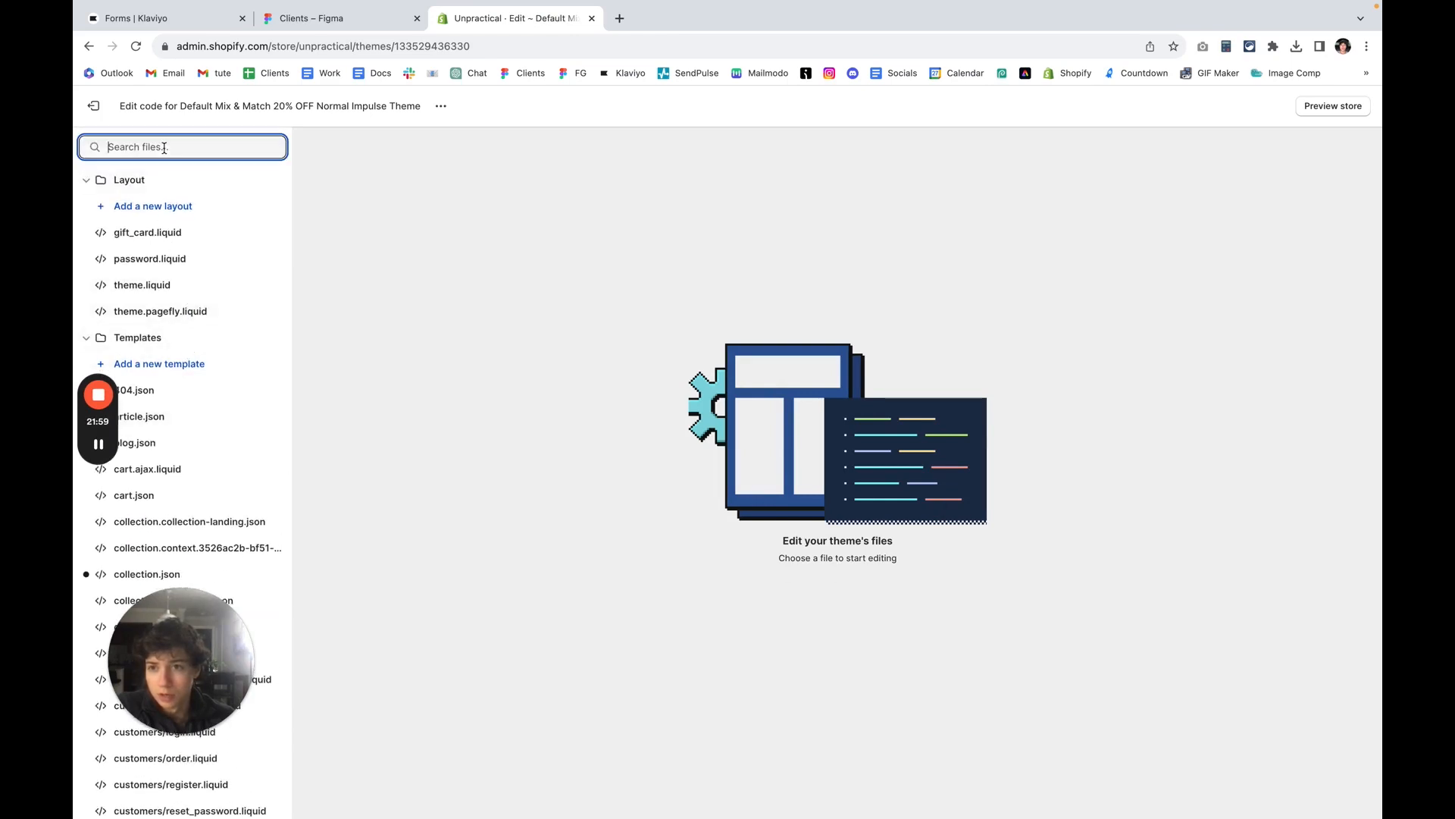
text(theme)
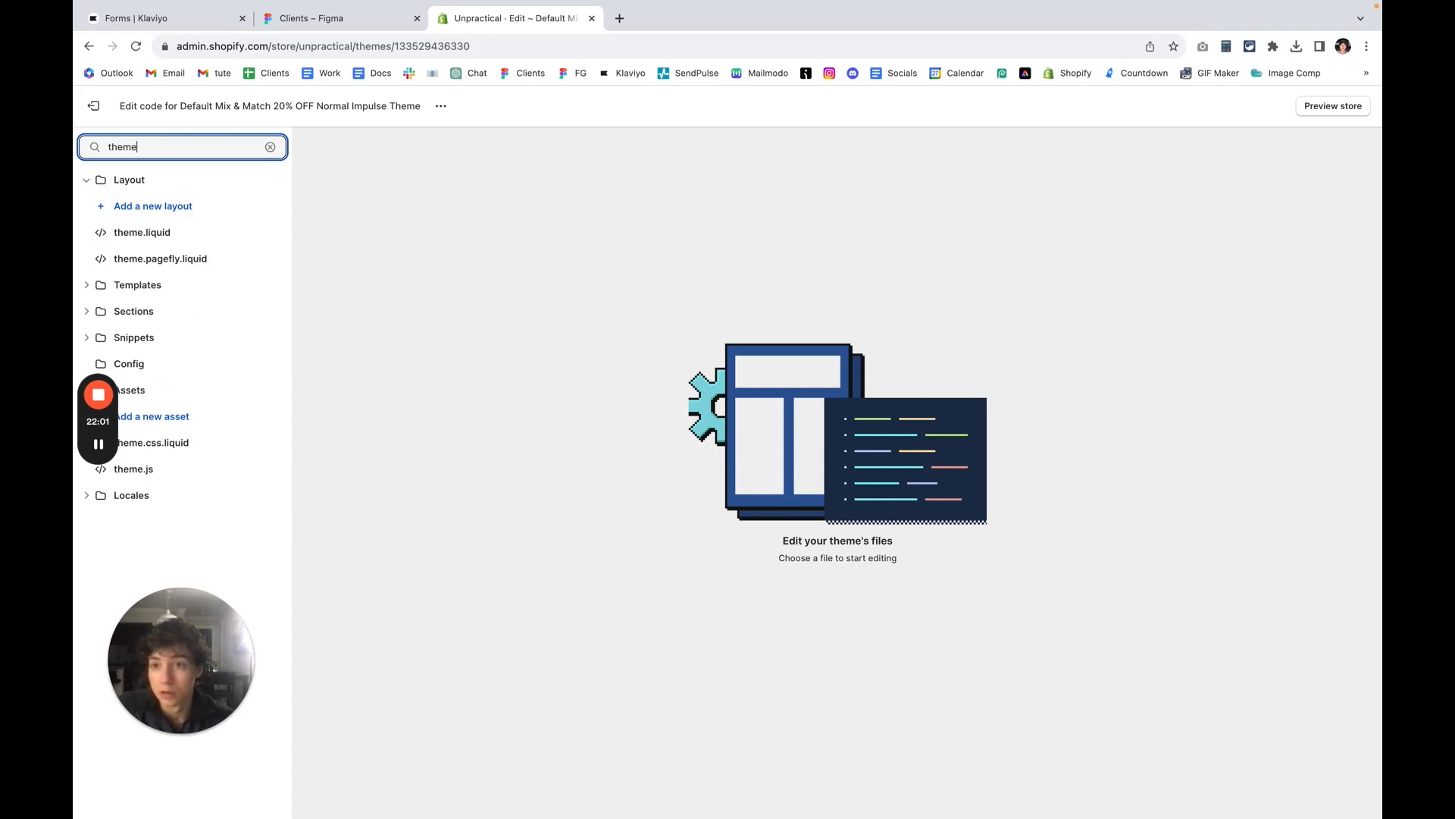
text(li)
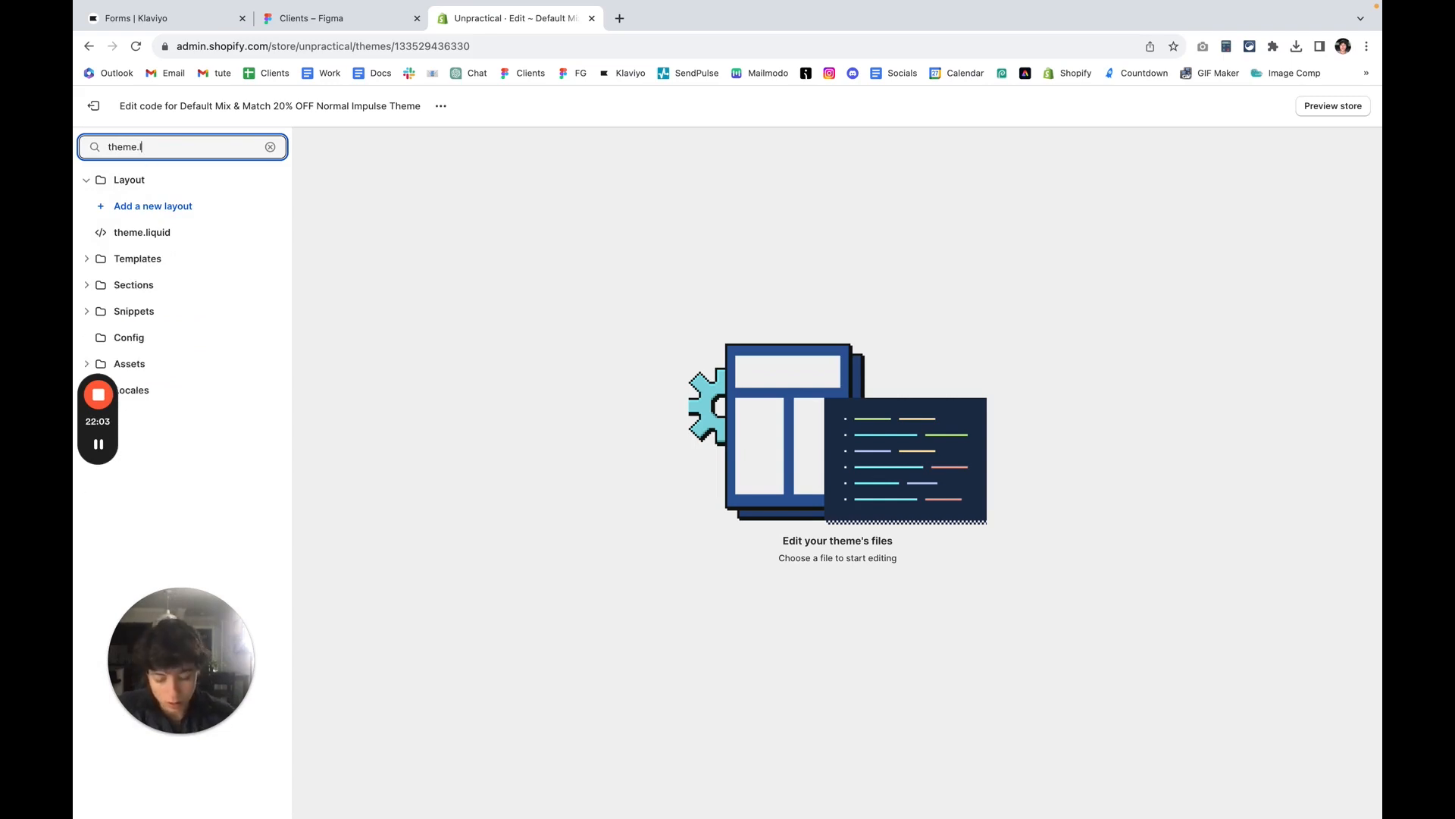
click(143, 234)
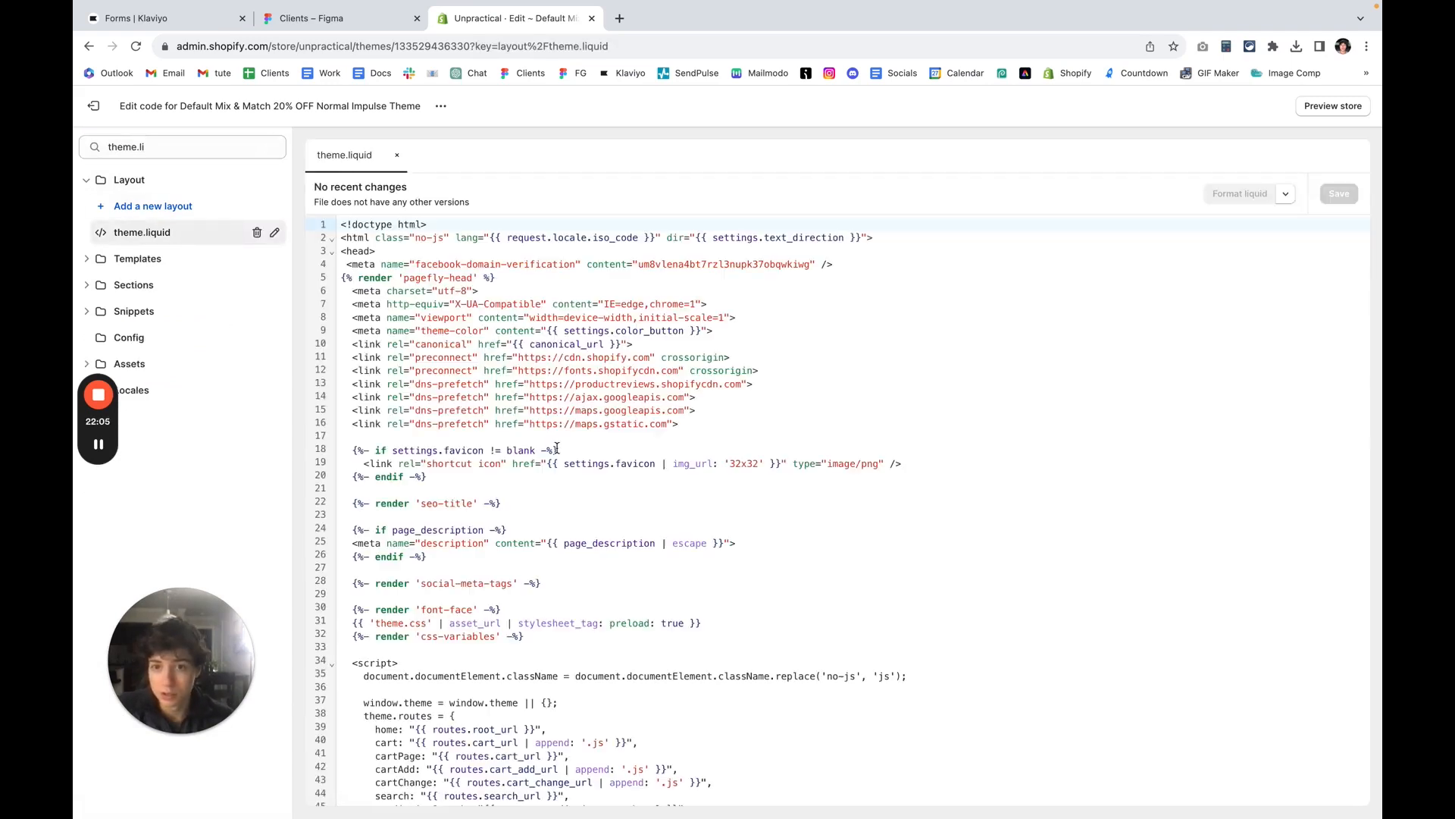
Step: Insert the Klaviyo sign-up forms script on a new line directly before the closing </body> tag in theme.liquid
scroll(566, 480, down, 20)
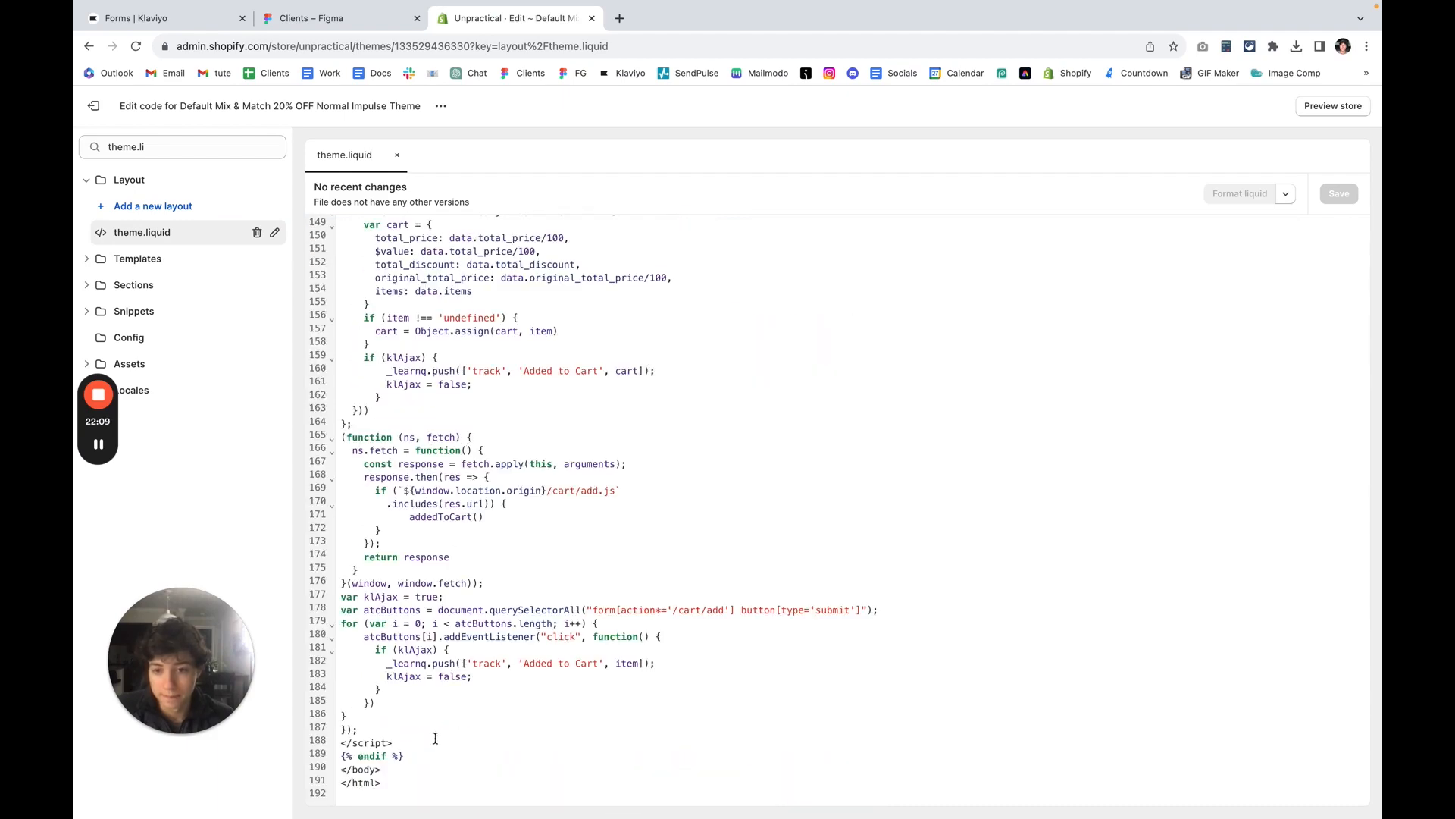
click(427, 756)
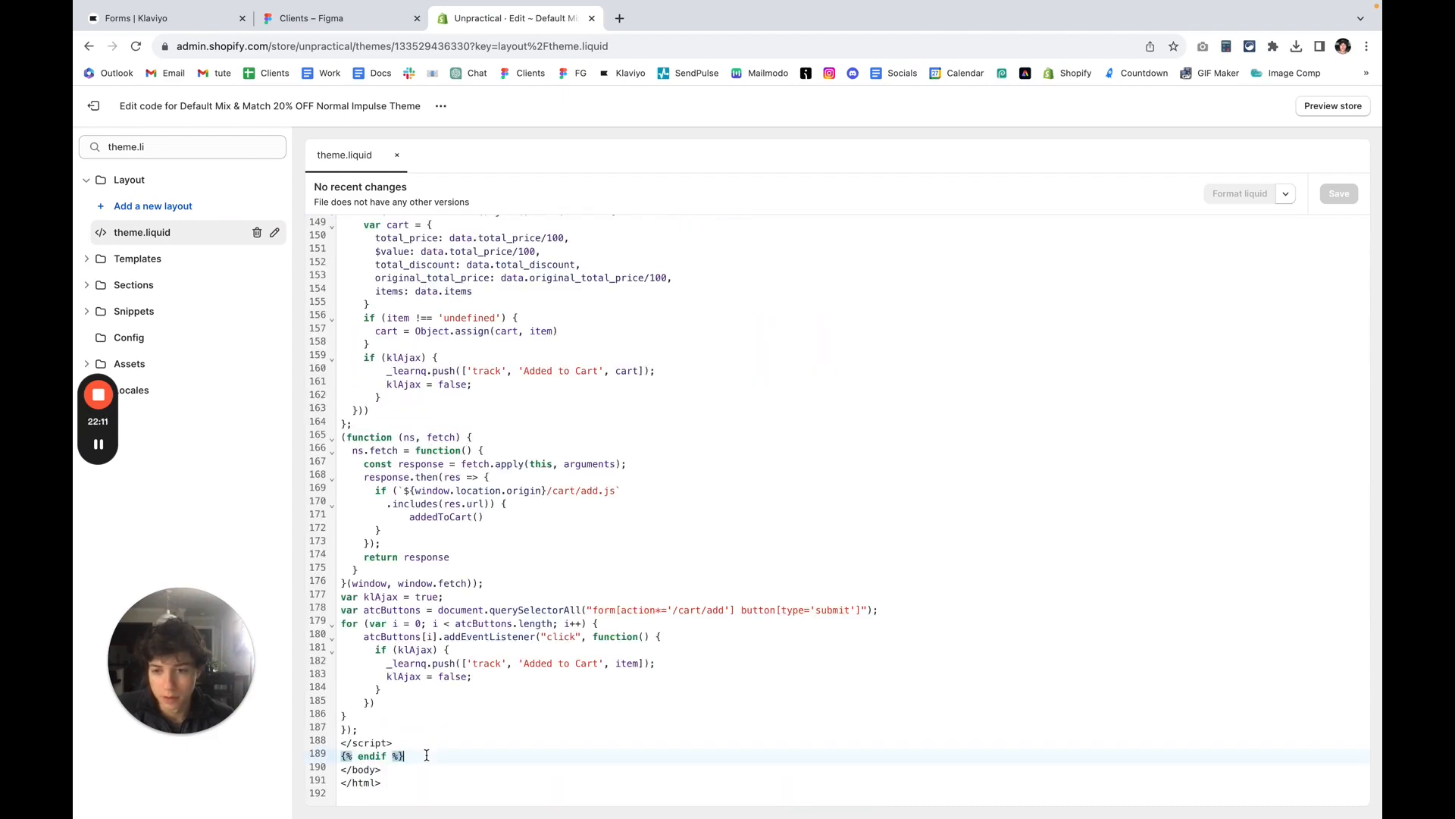
click(340, 771)
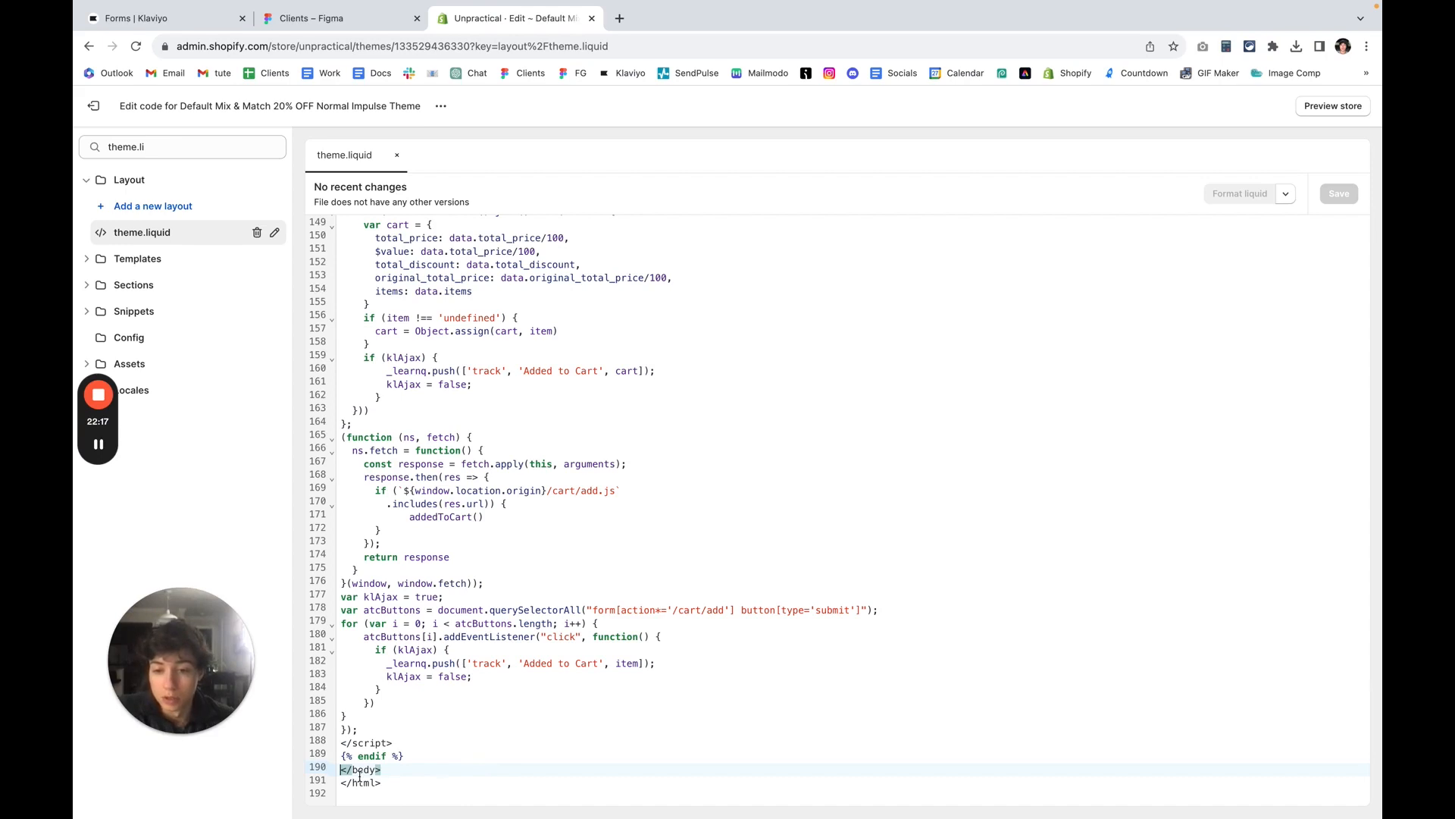
click(211, 23)
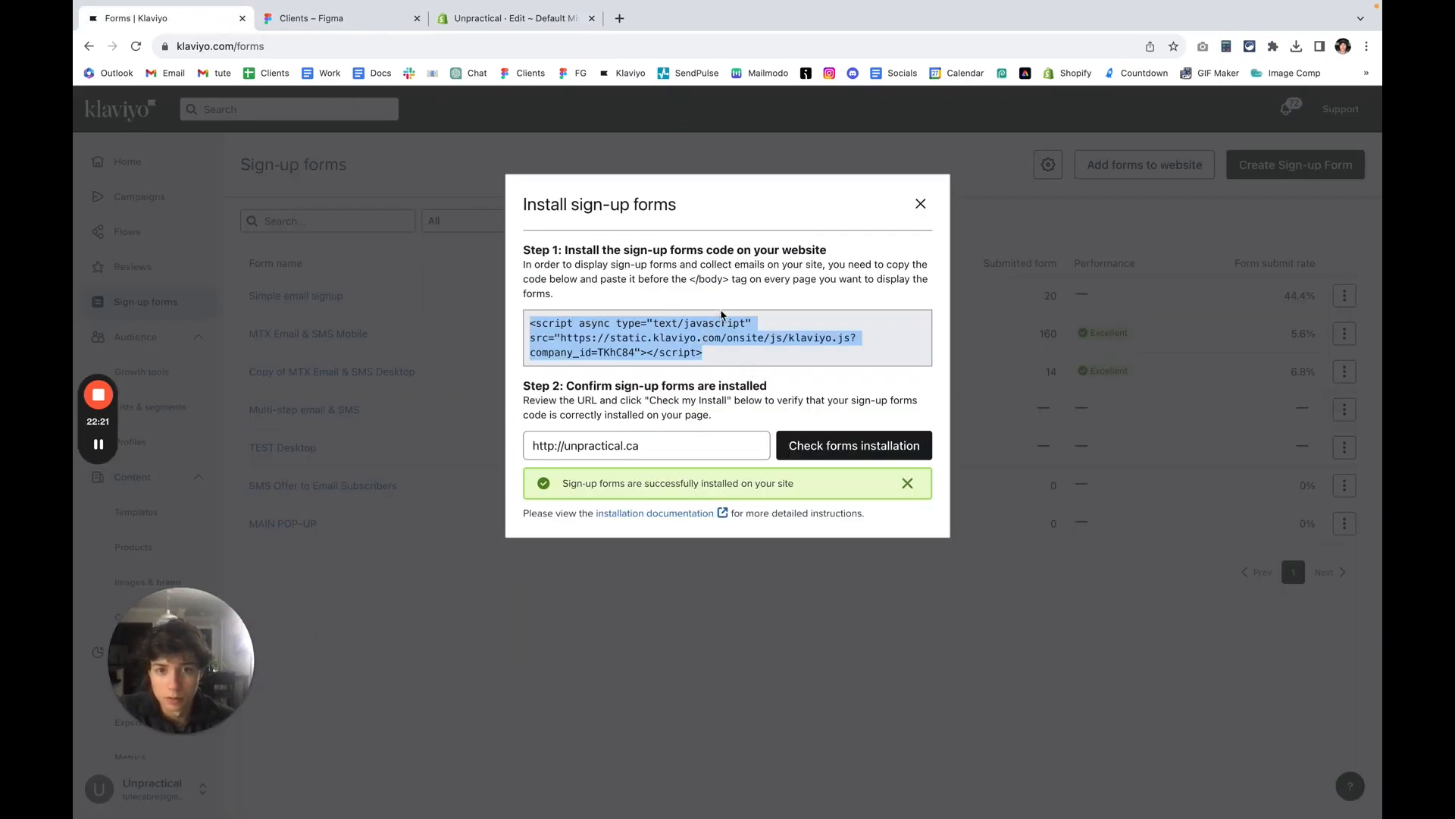
drag(689, 280, 722, 287)
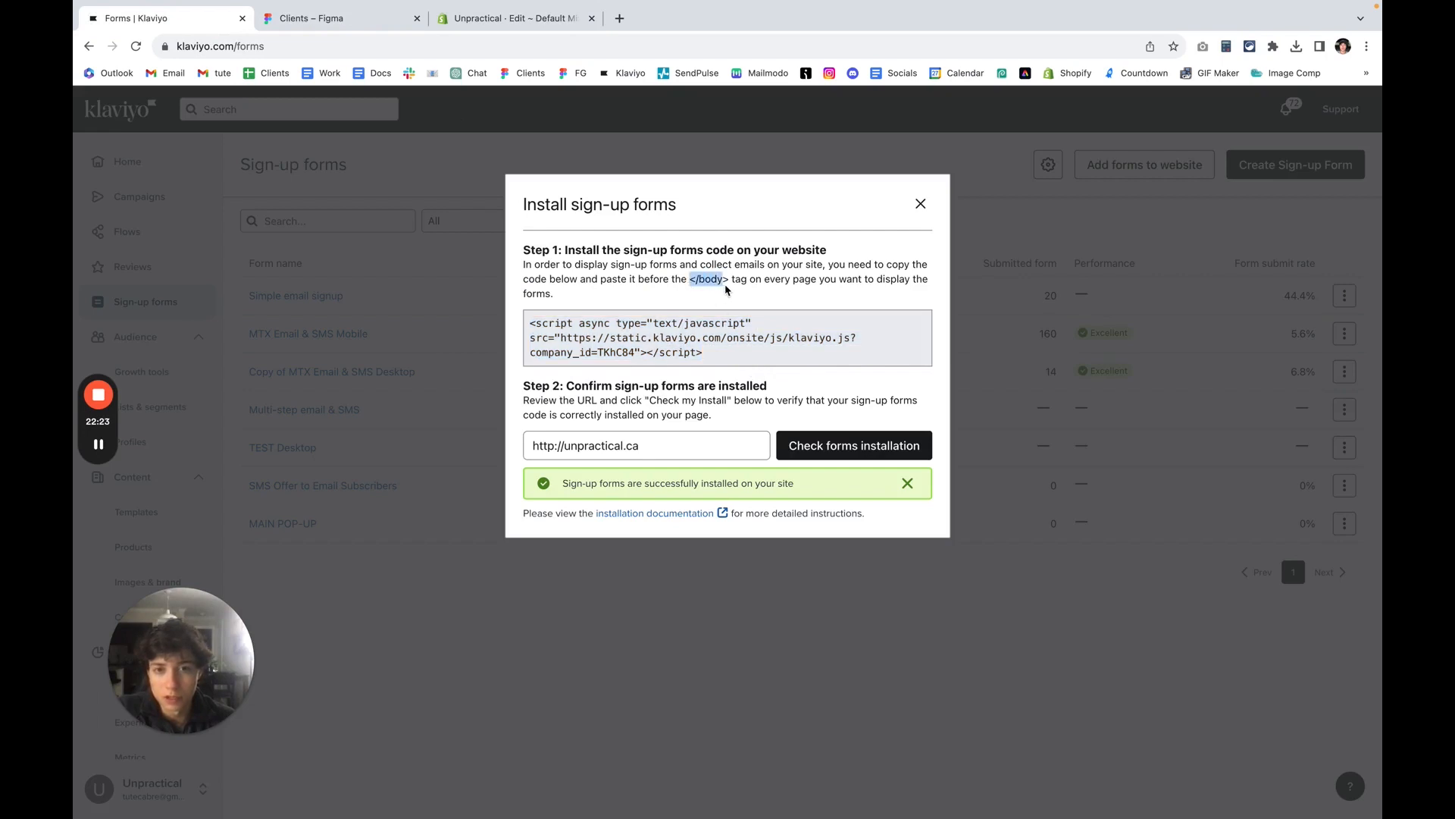
click(516, 18)
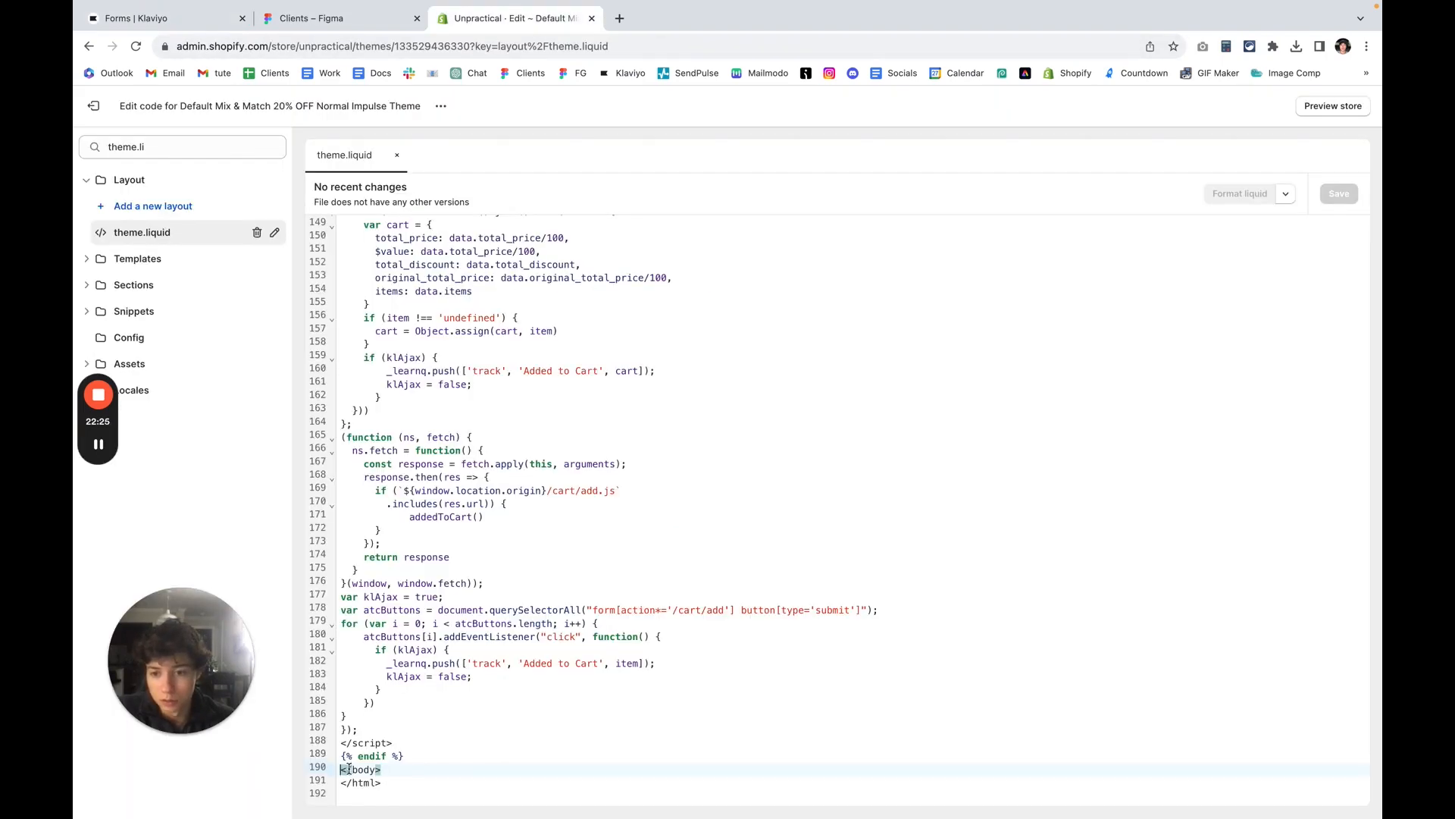
key(Return)
key(Up)
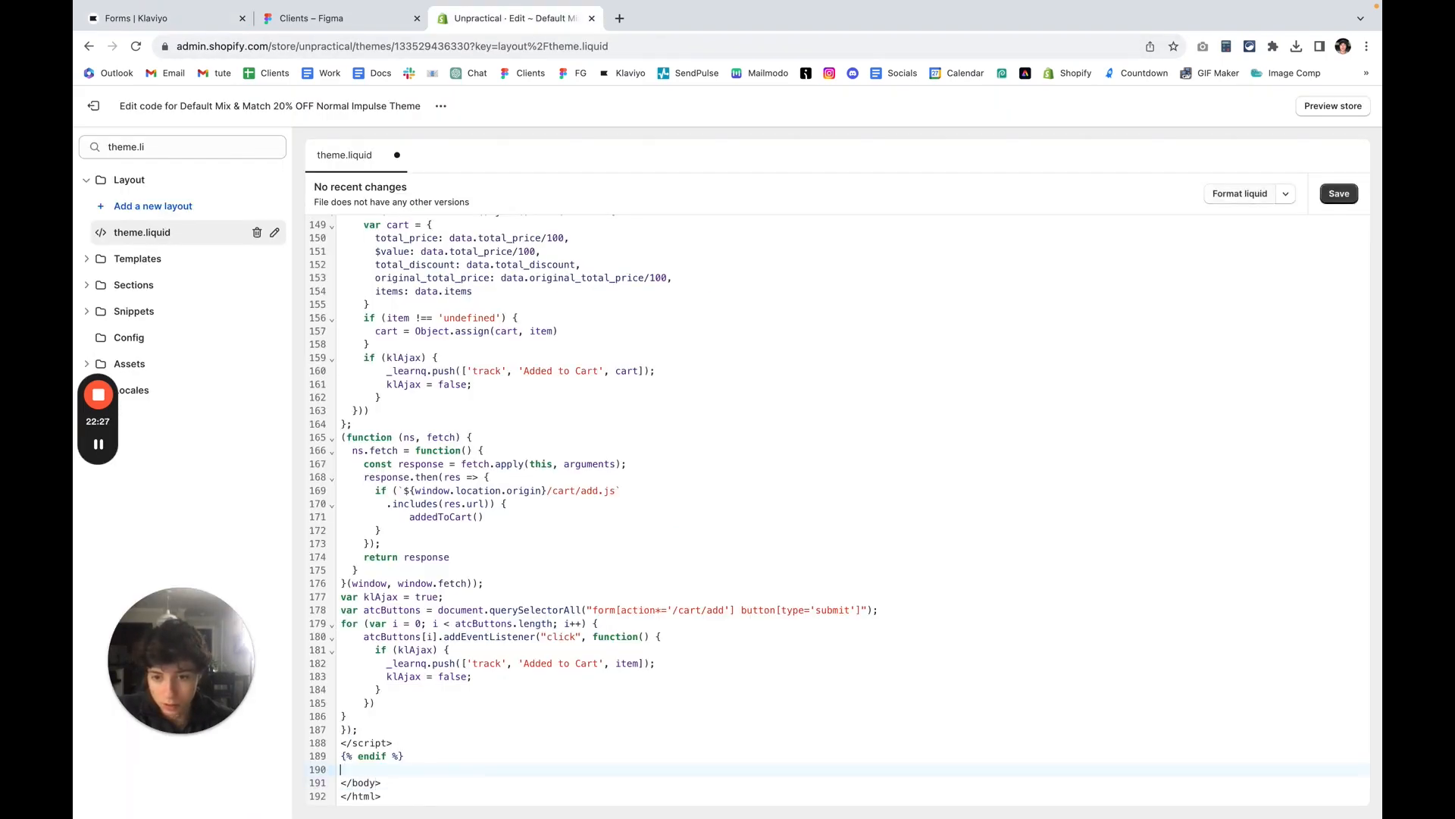
text(<script async type="text/javascript" src="https://static.klaviyo.com/onsite/js/klaviyo.js?company_id=TKhC84"></script>)
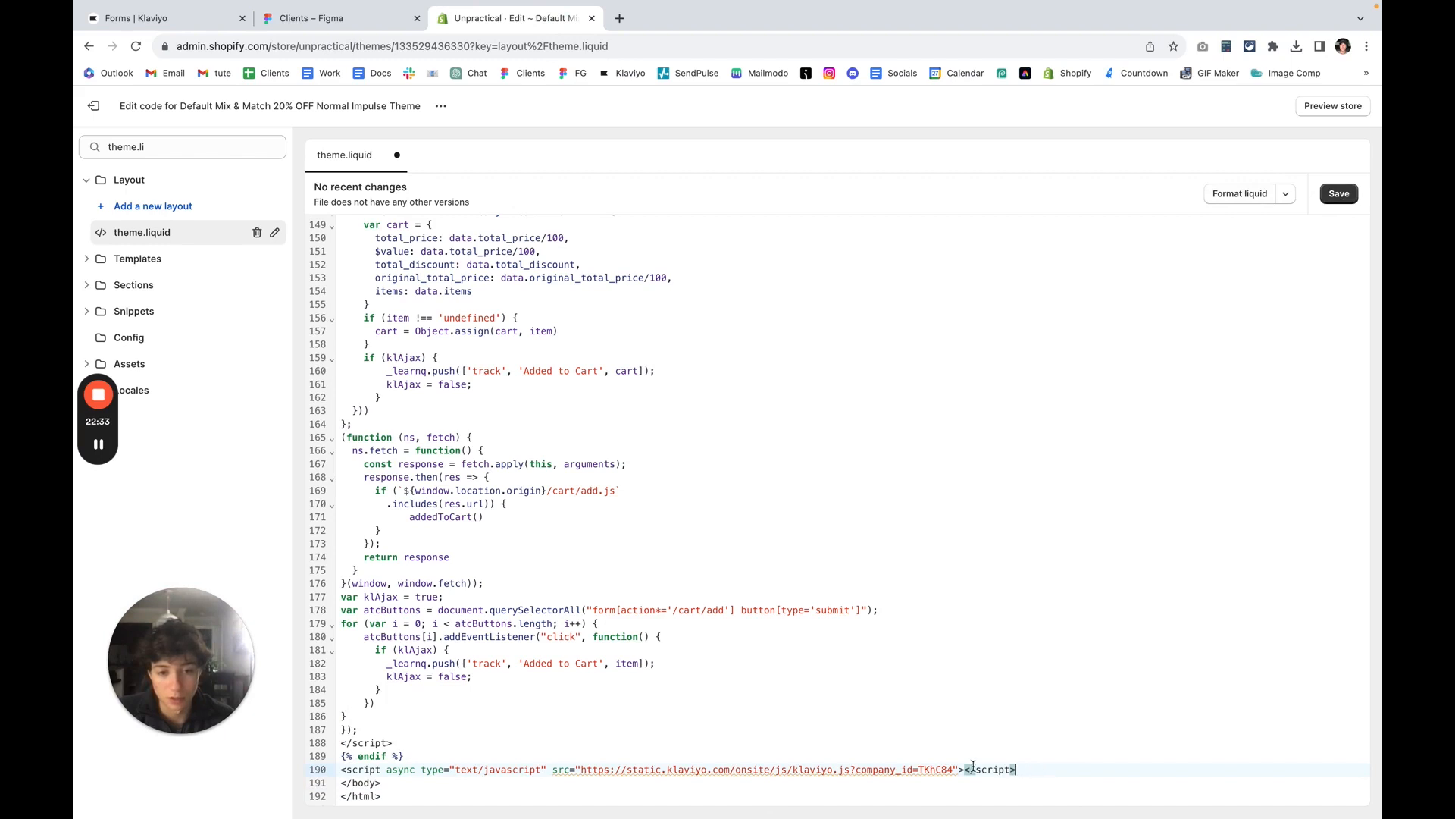
Step: Delete the pasted Klaviyo script and its extra line from theme.liquid, then save the file
drag(973, 766, 345, 773)
key(BackSpace)
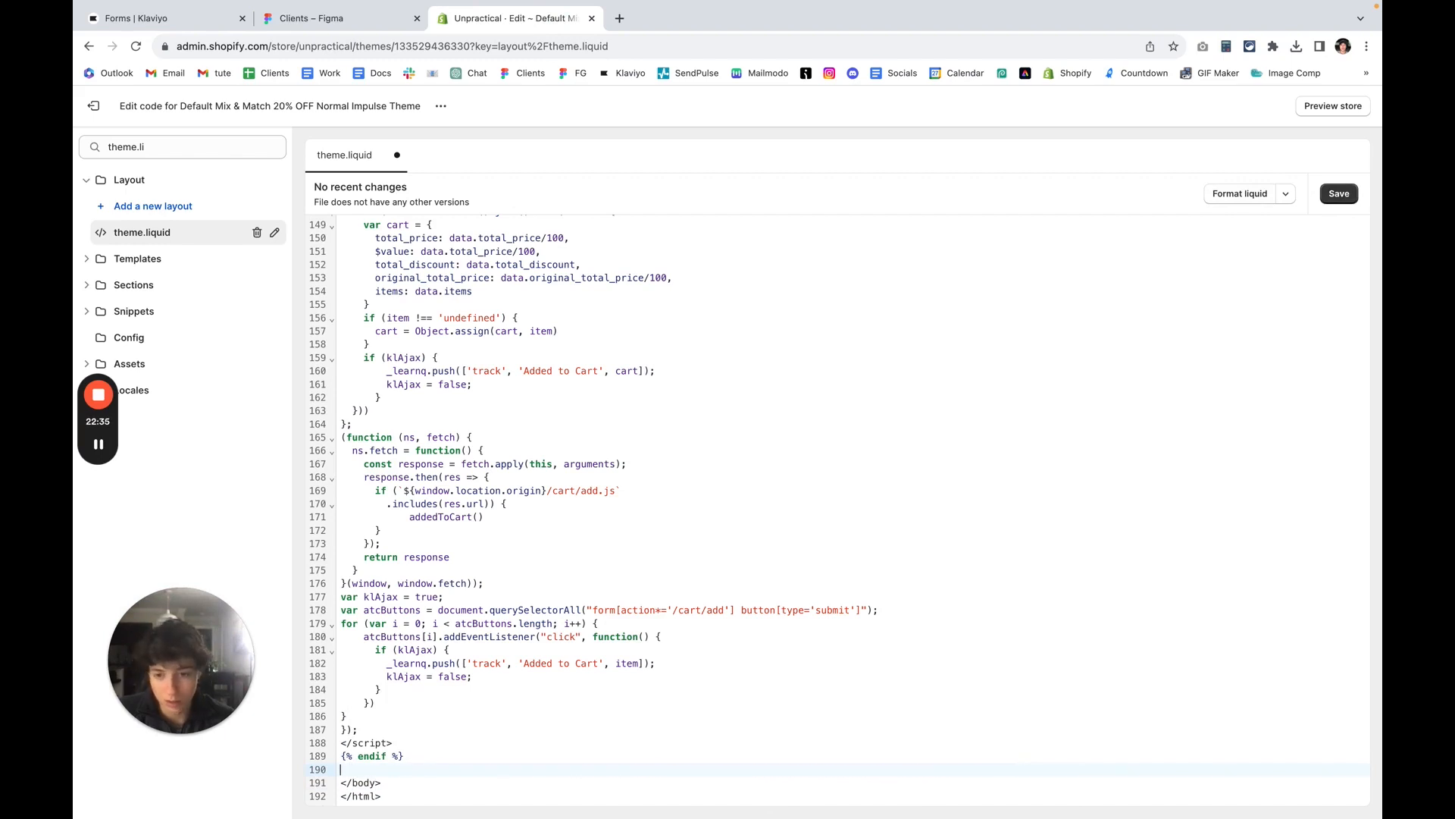
key(BackSpace)
key(super+s)
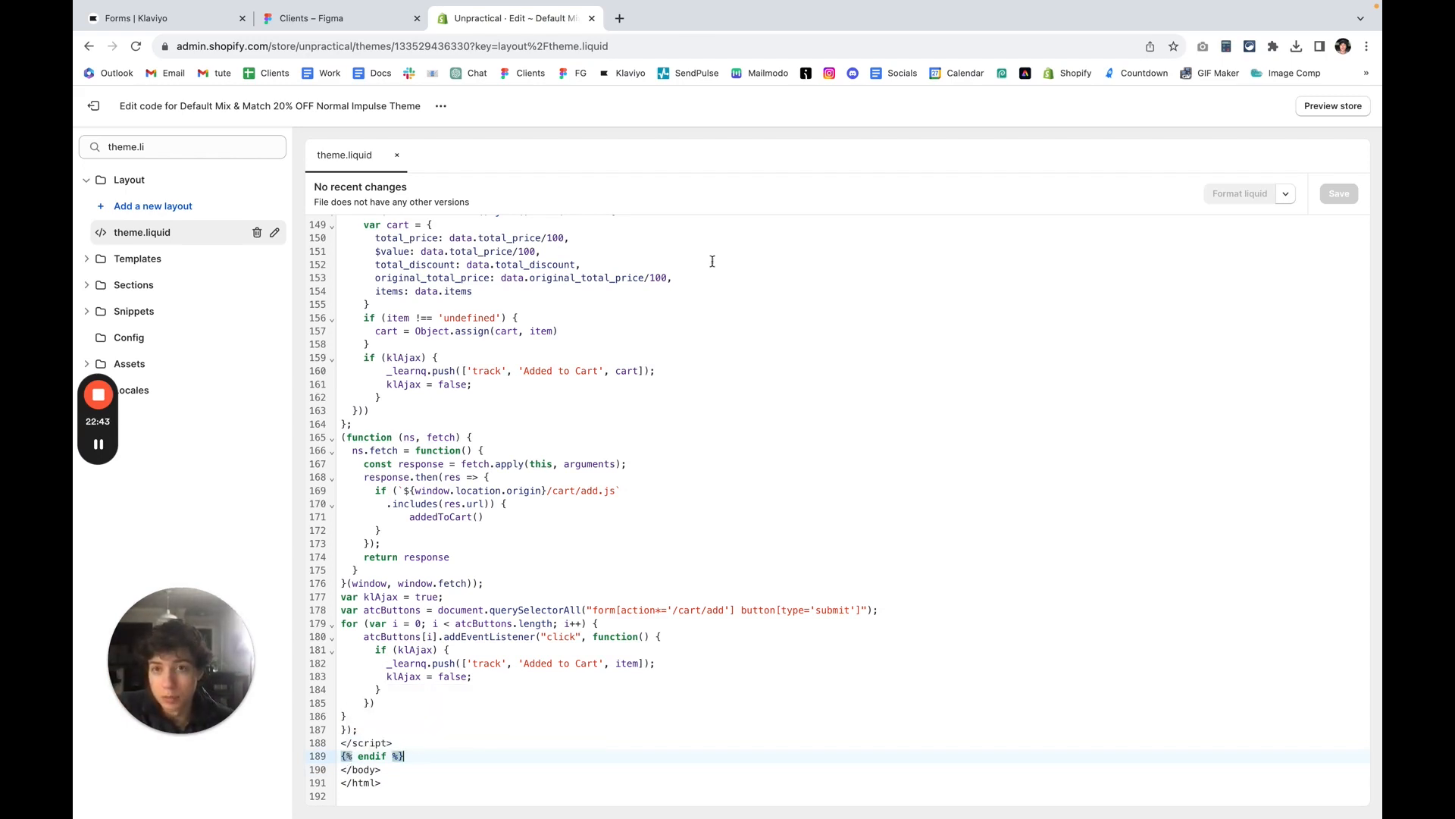
Step: Return to Klaviyo's sign-up forms list and open the Simple email signup form for editing
click(179, 27)
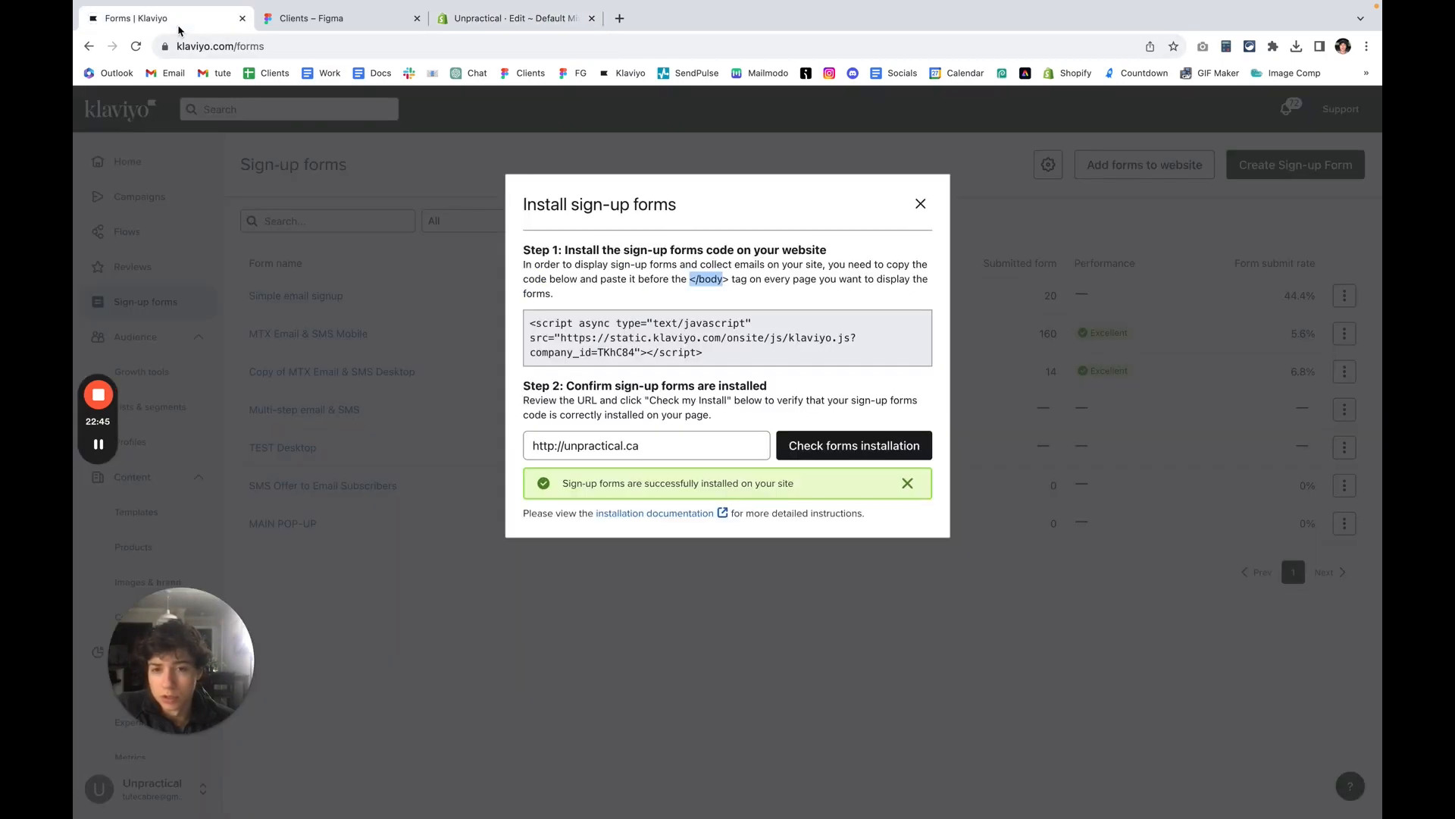
click(1135, 713)
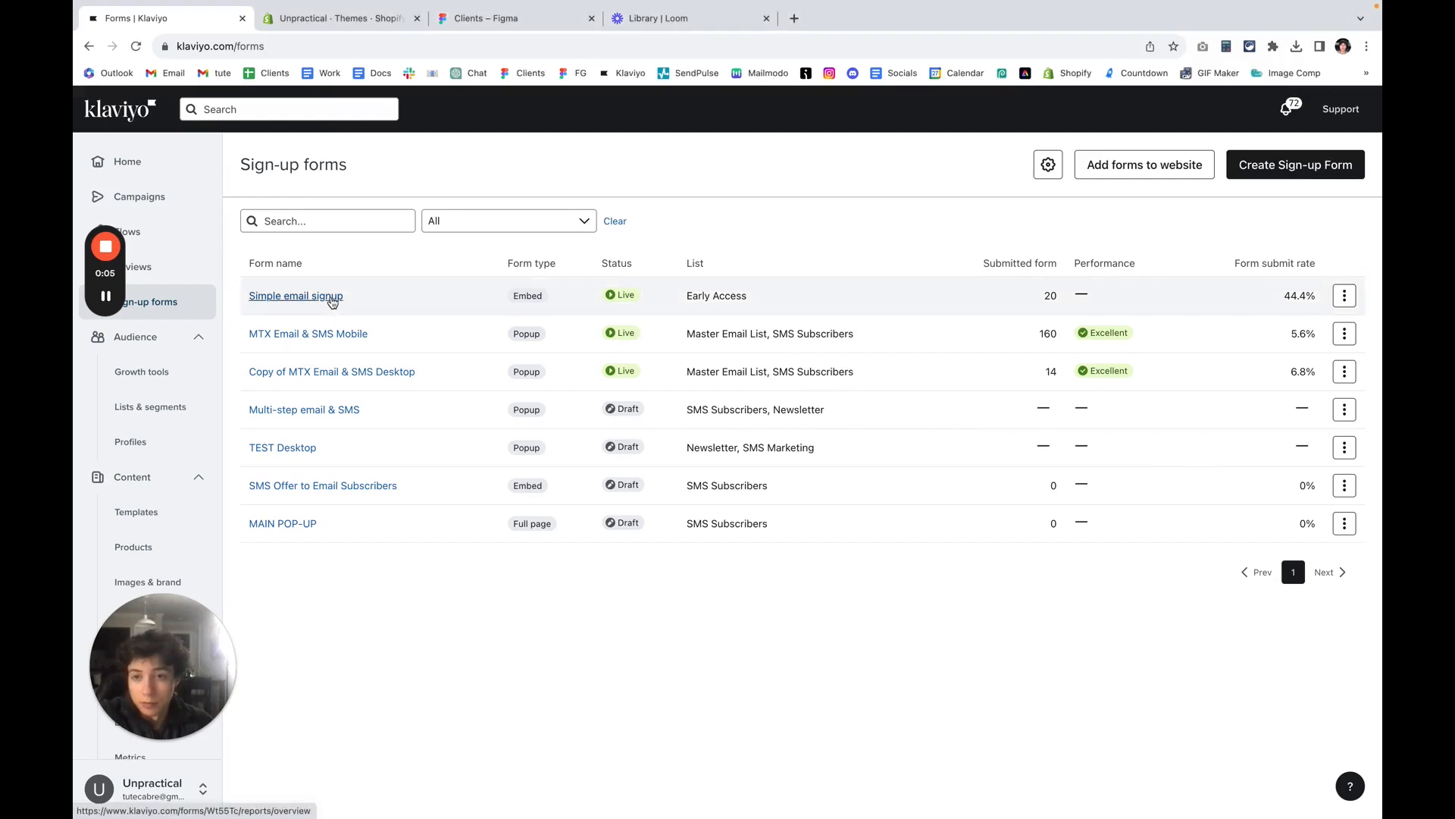
click(334, 296)
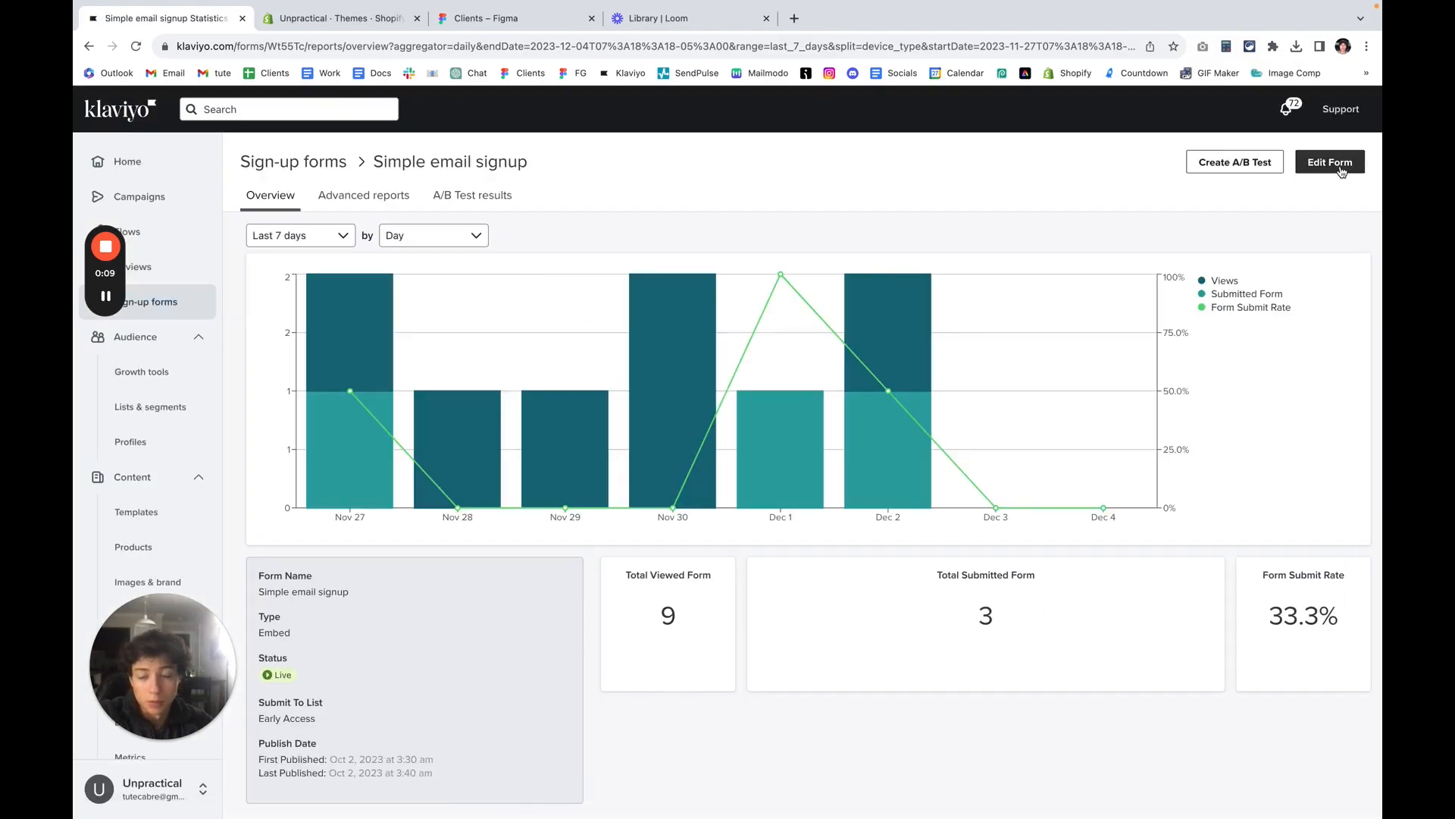
click(1341, 171)
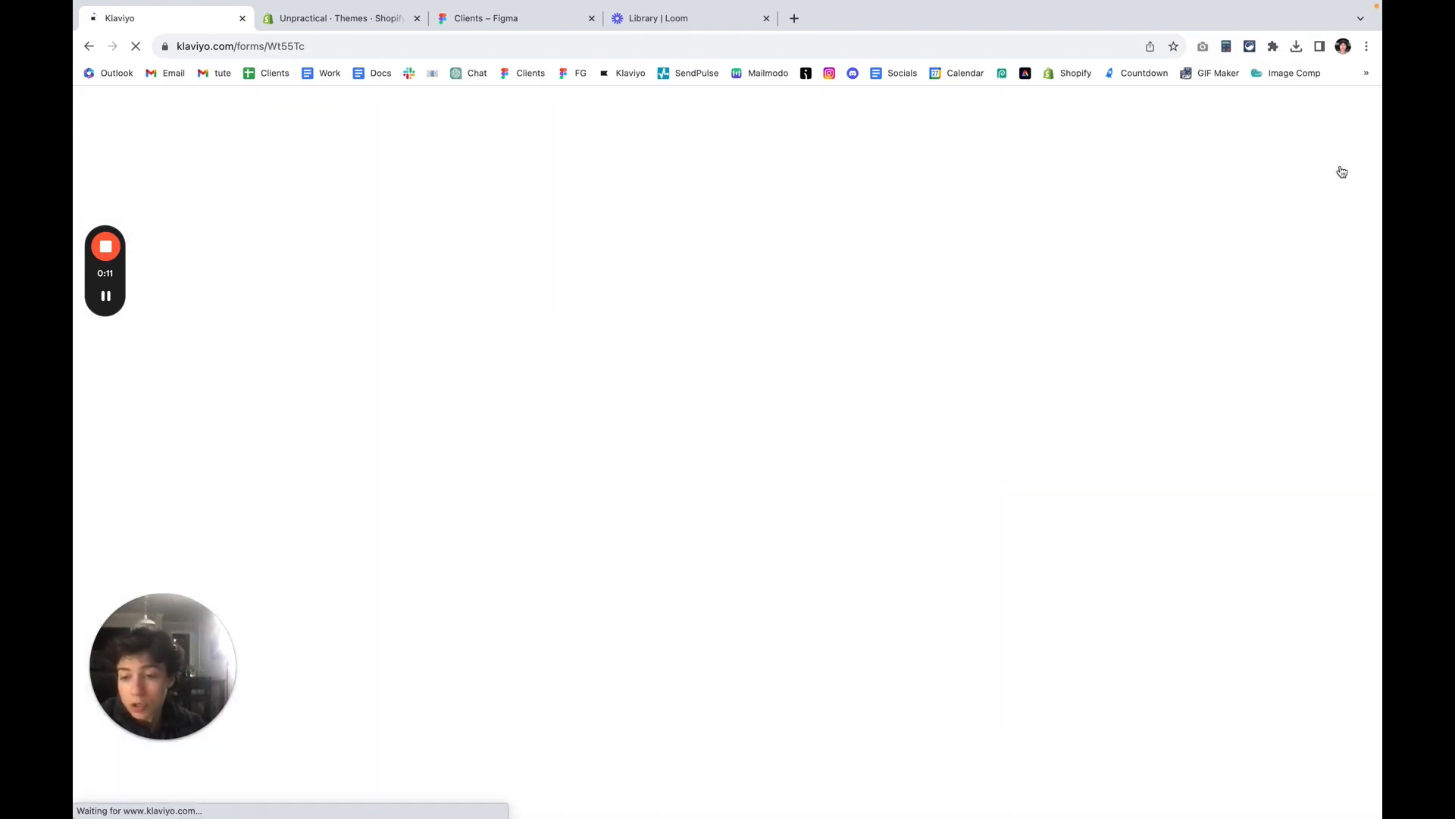
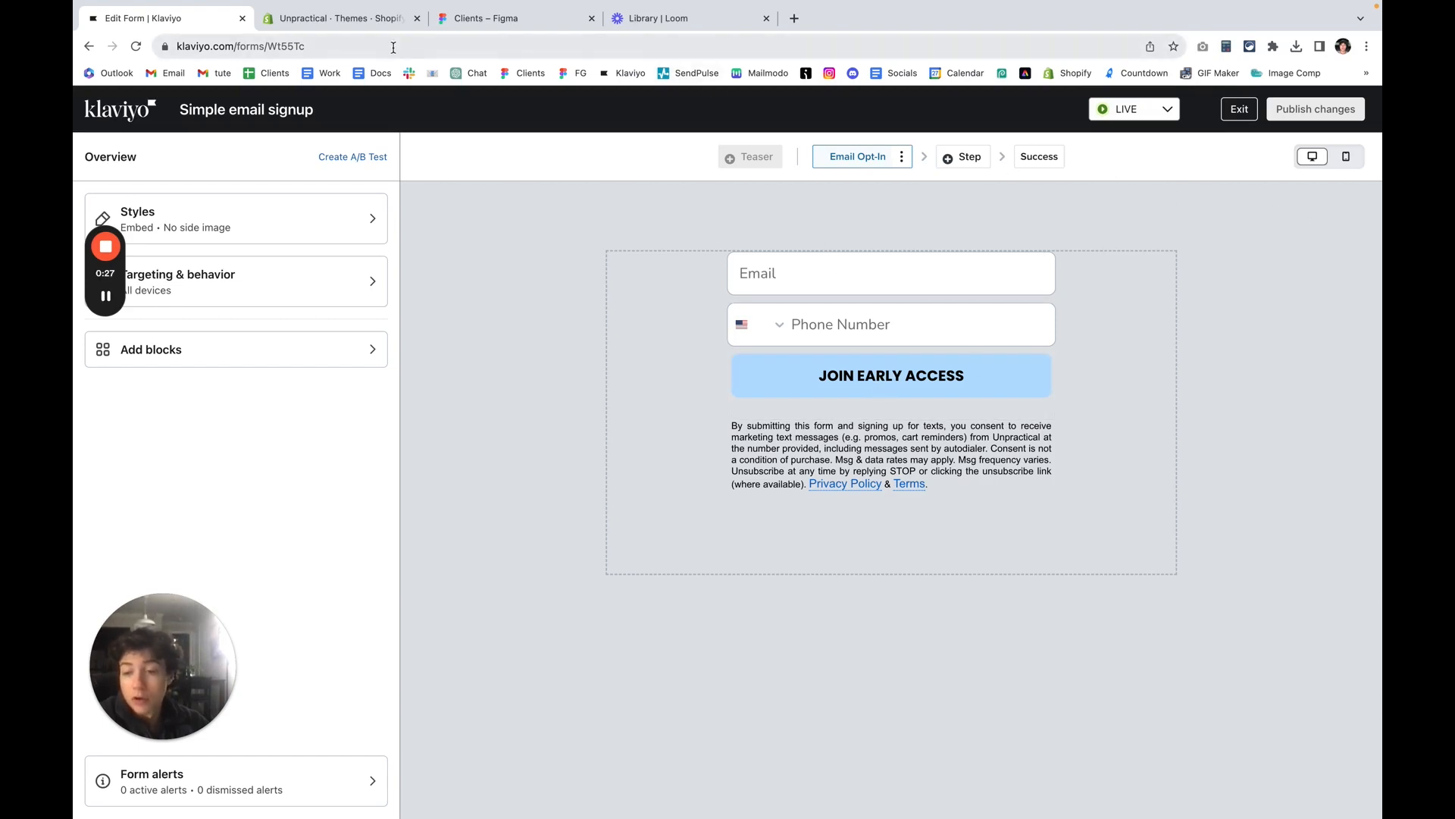
Step: Inspect the settings of the embedded form's email field, phone number field and JOIN EARLY ACCESS button
click(882, 289)
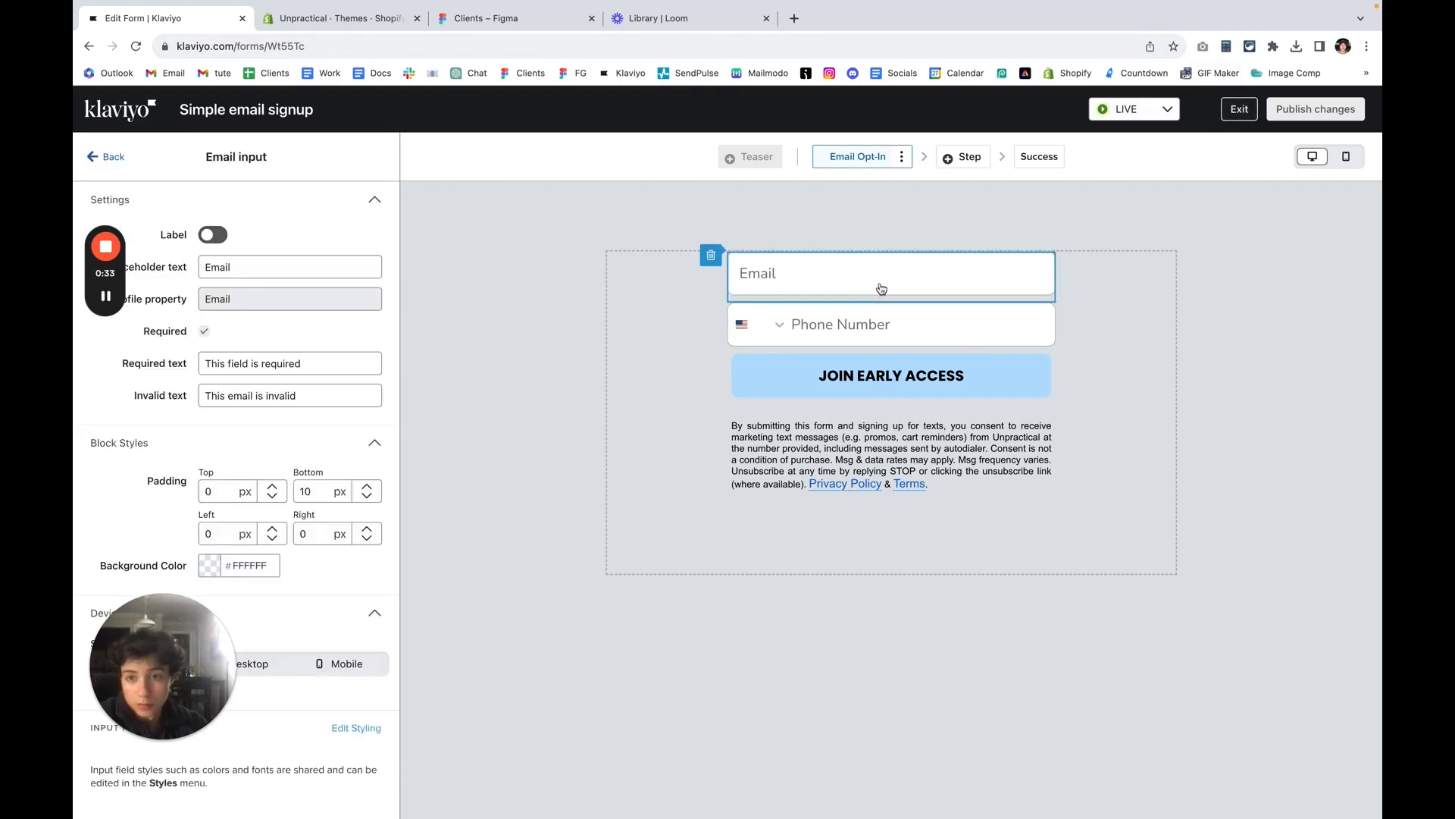
click(897, 341)
click(907, 396)
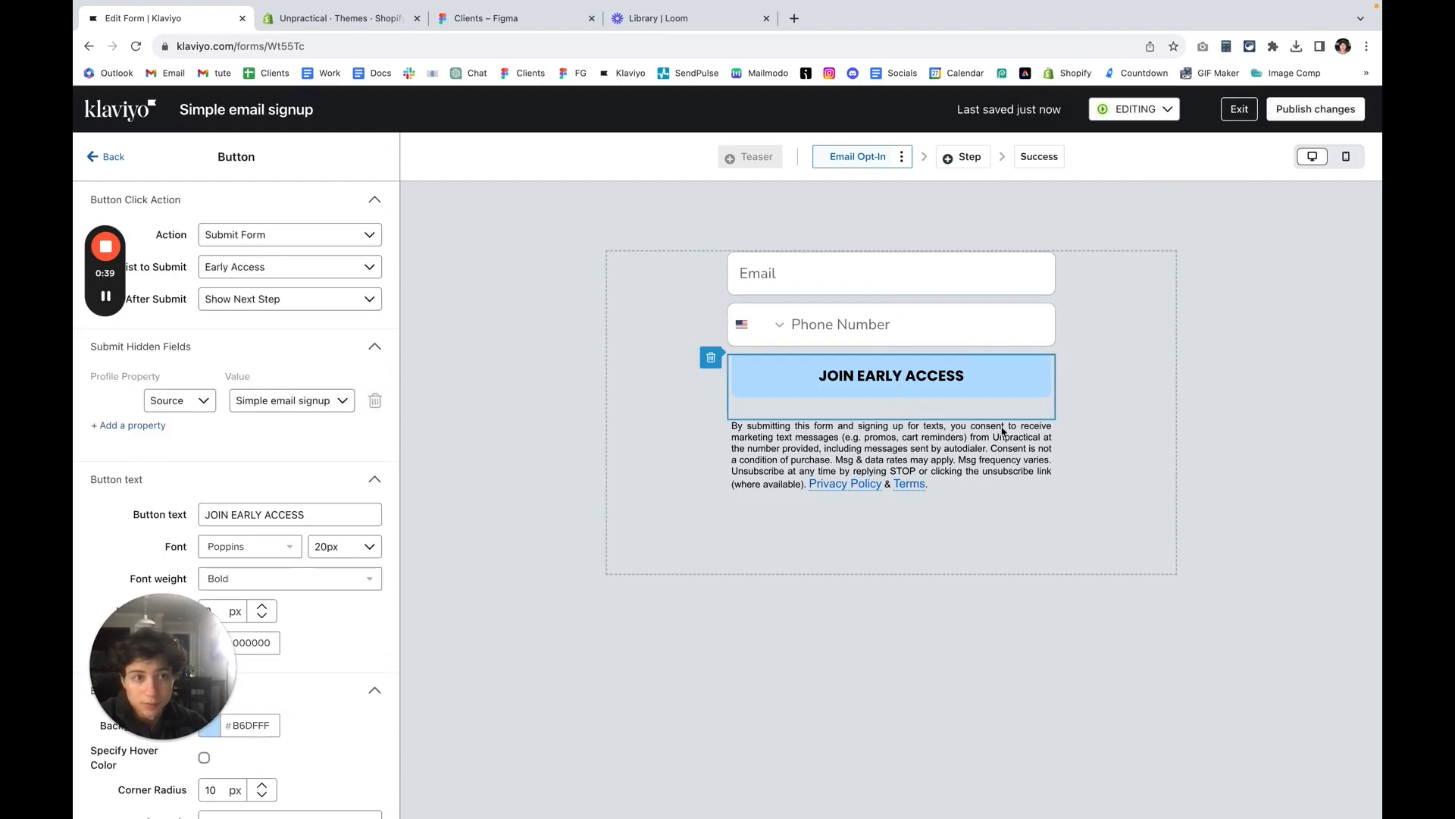
Step: Exit the form editor, start a new sign-up form and choose the Simple email signup template from the Embed type
click(1239, 110)
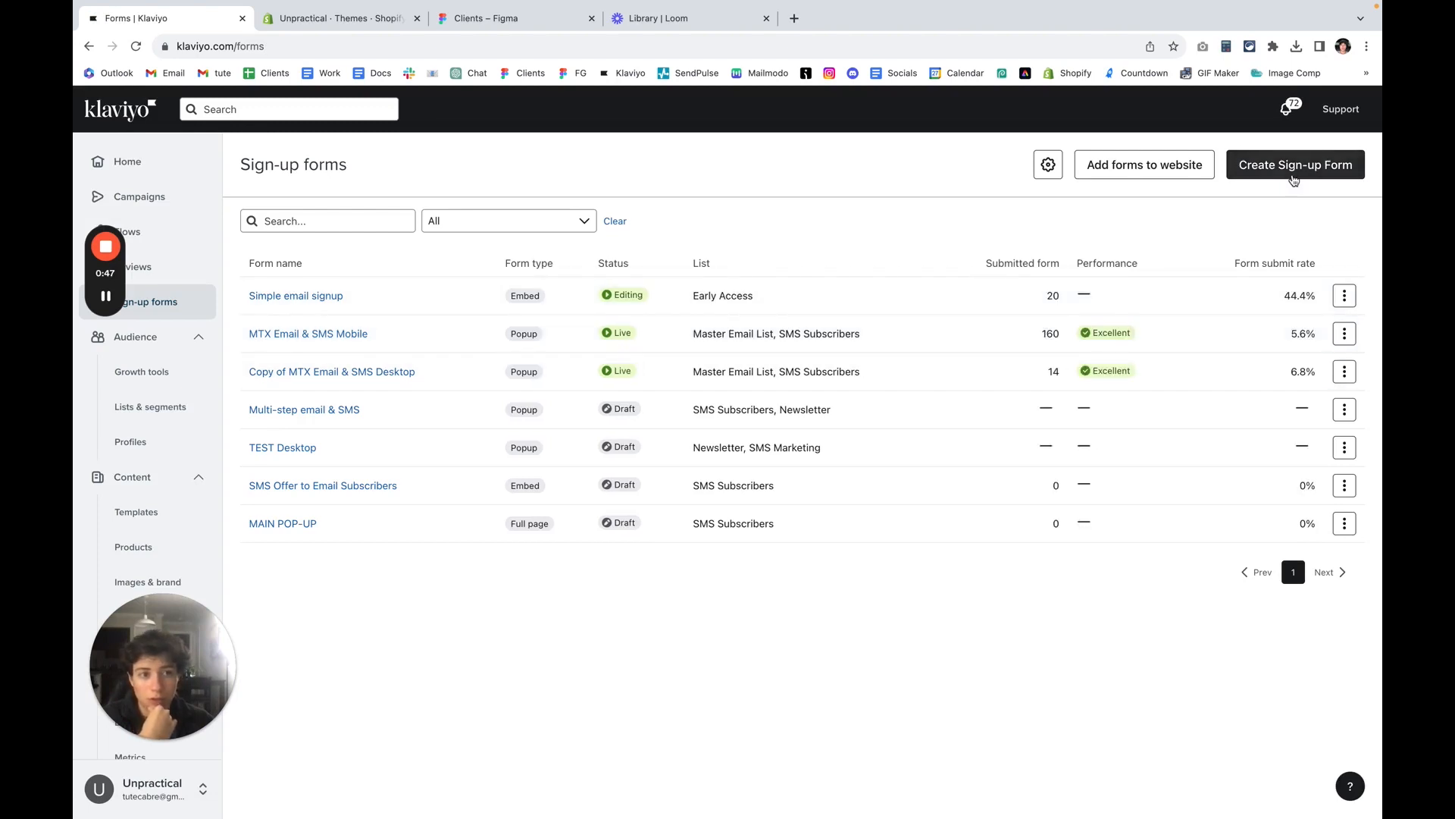
click(1294, 177)
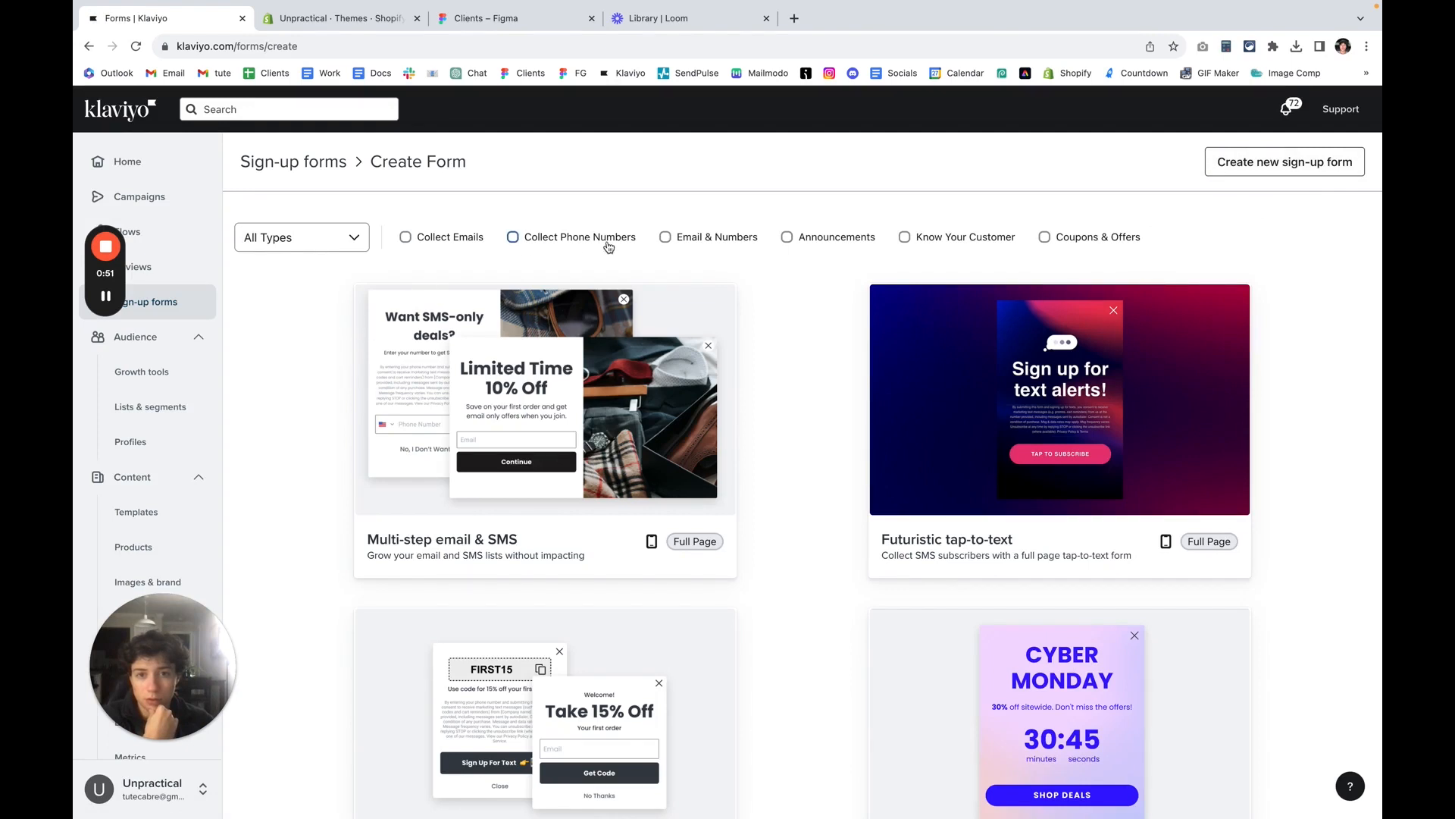
click(334, 242)
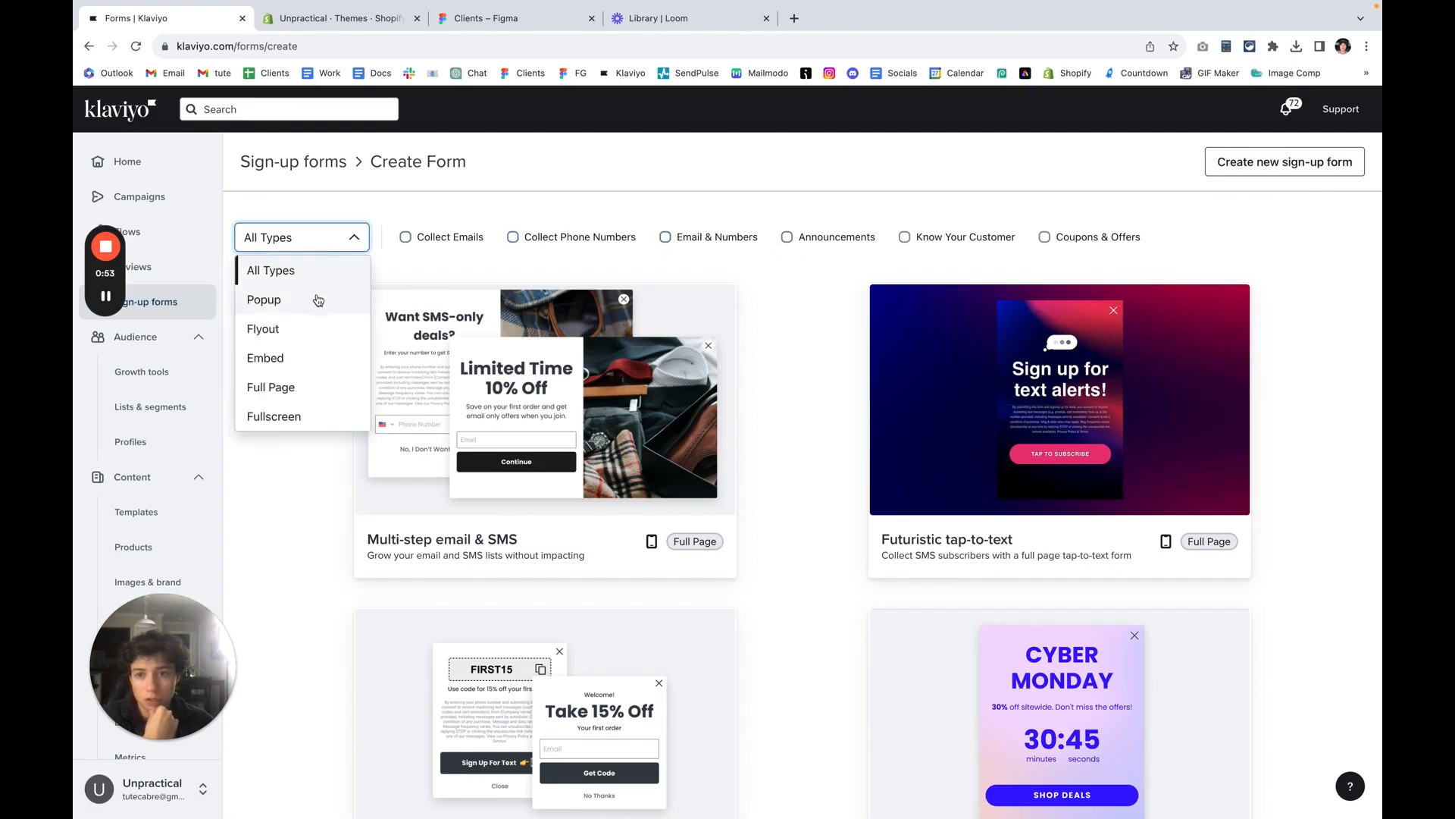
click(303, 363)
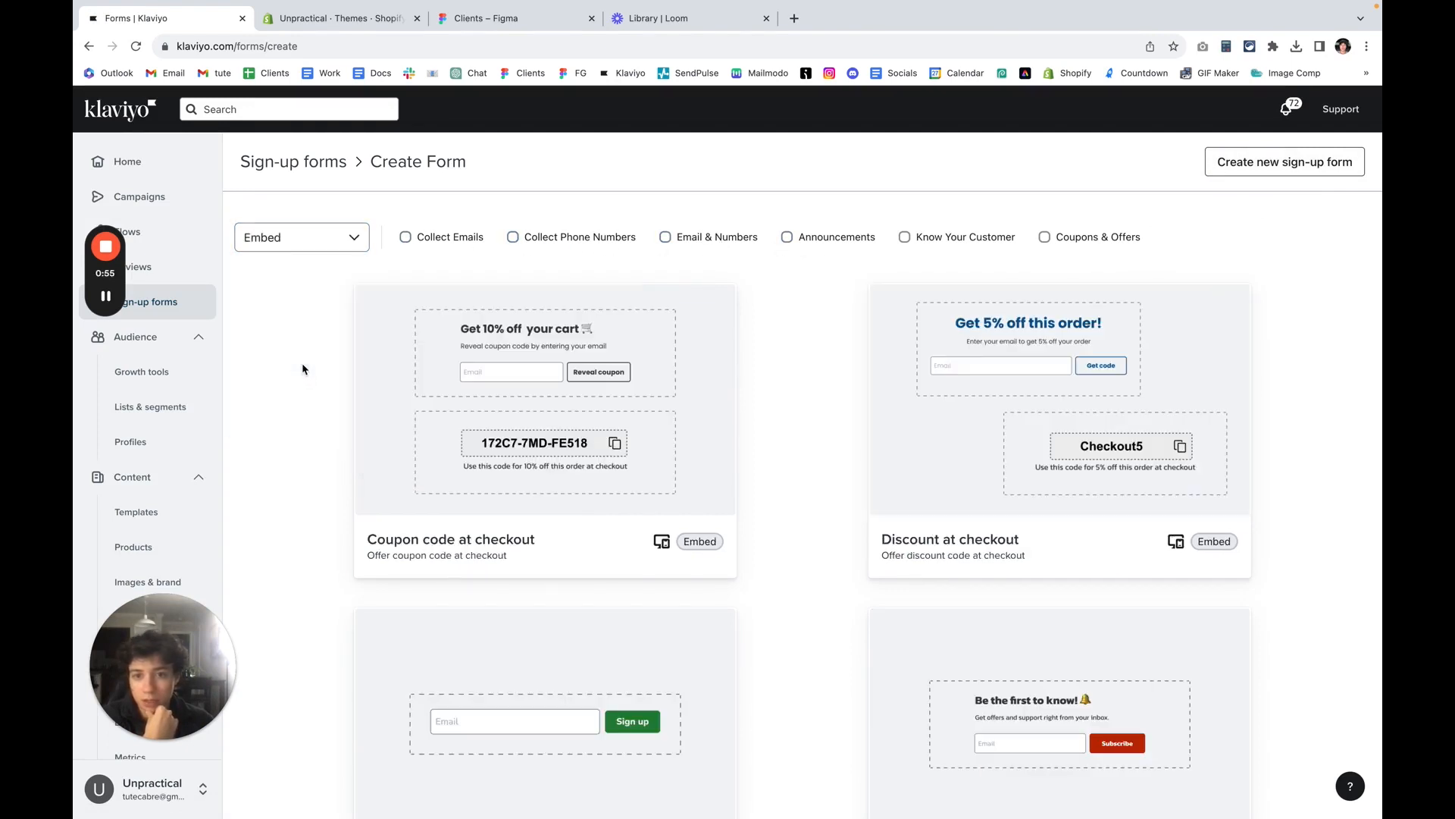
scroll(301, 366, down, 3)
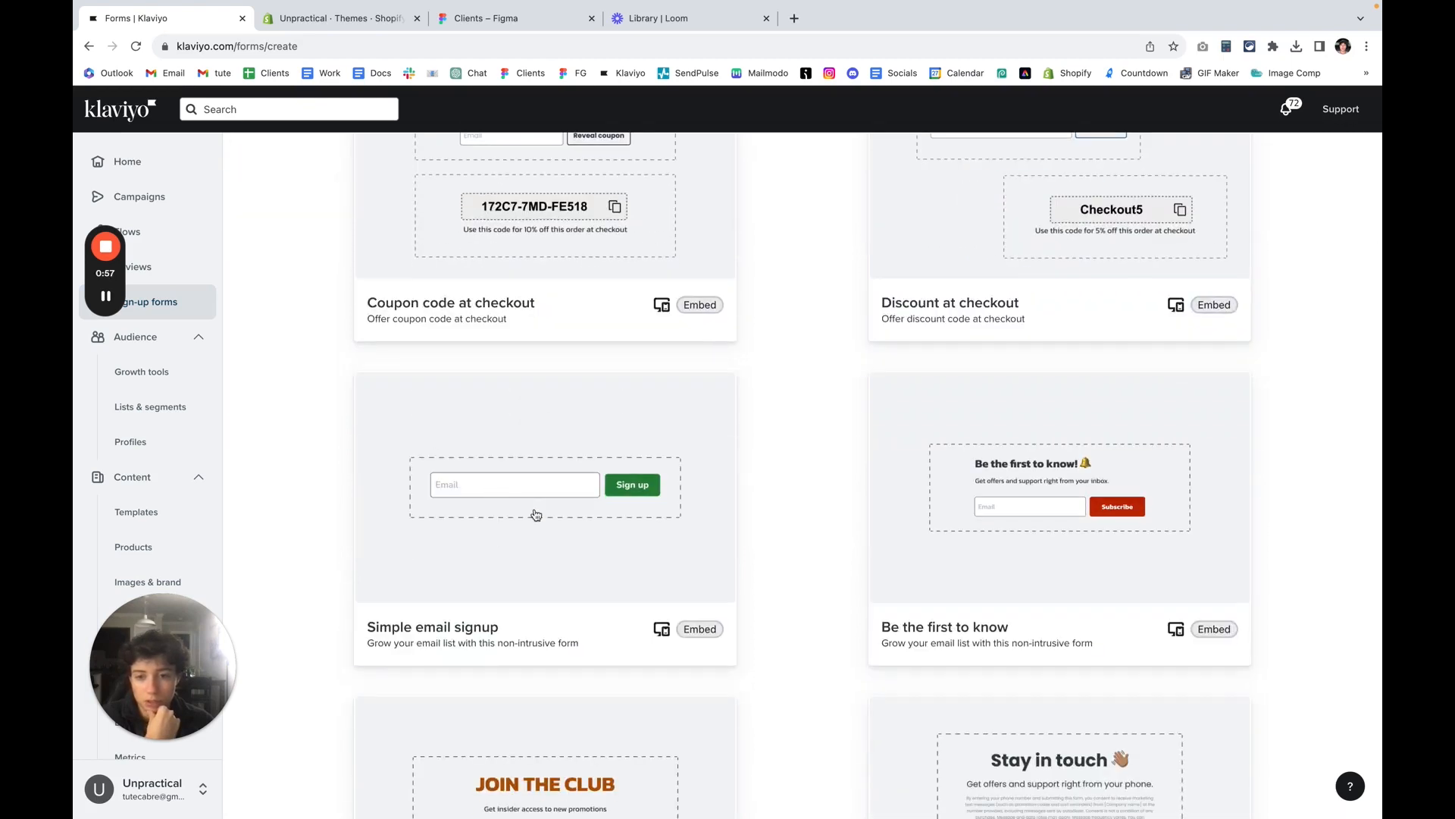
click(610, 540)
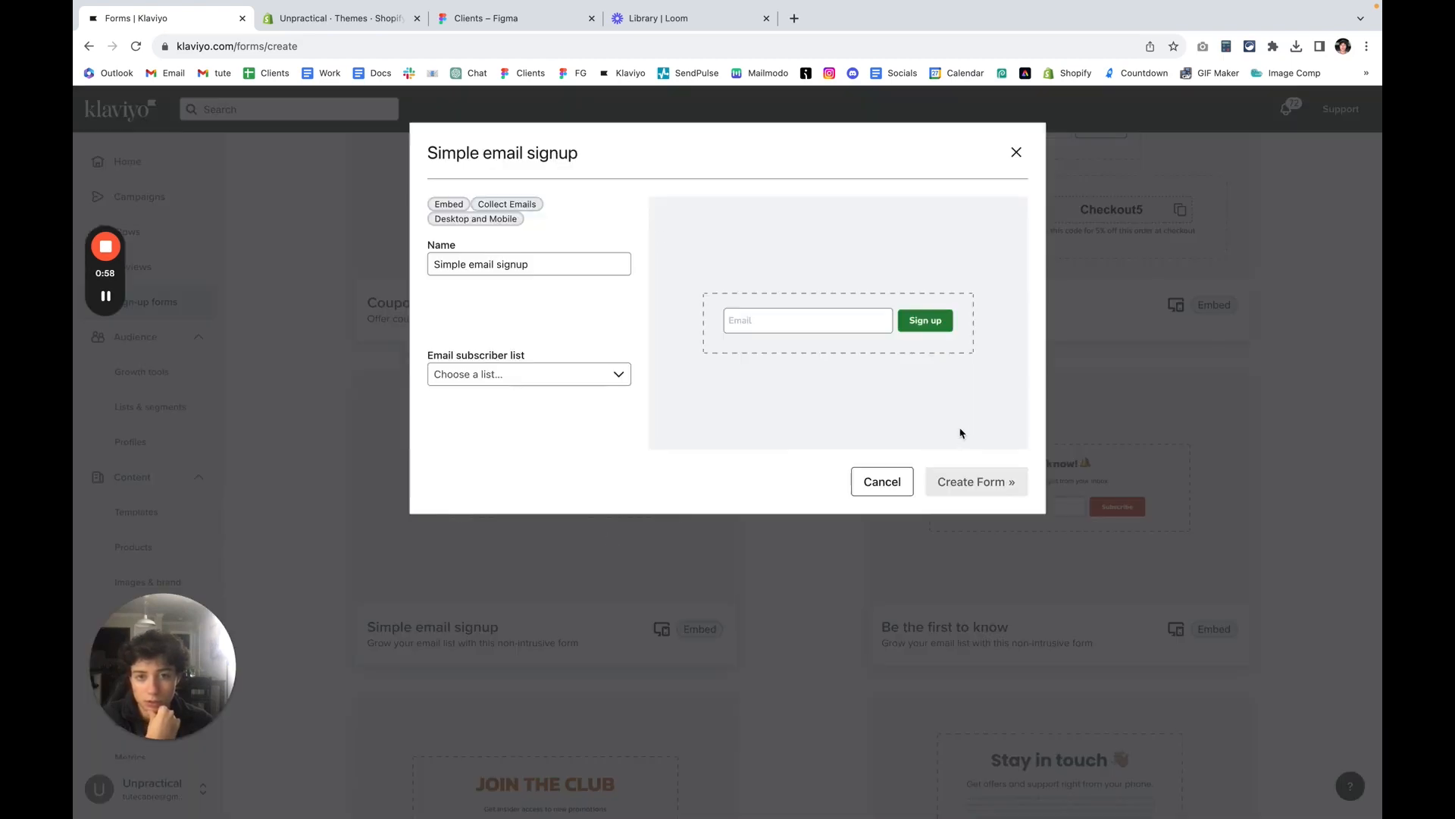
Step: Assign the Newsletter list to the embedded form, name it TEST Password page and create it
click(500, 375)
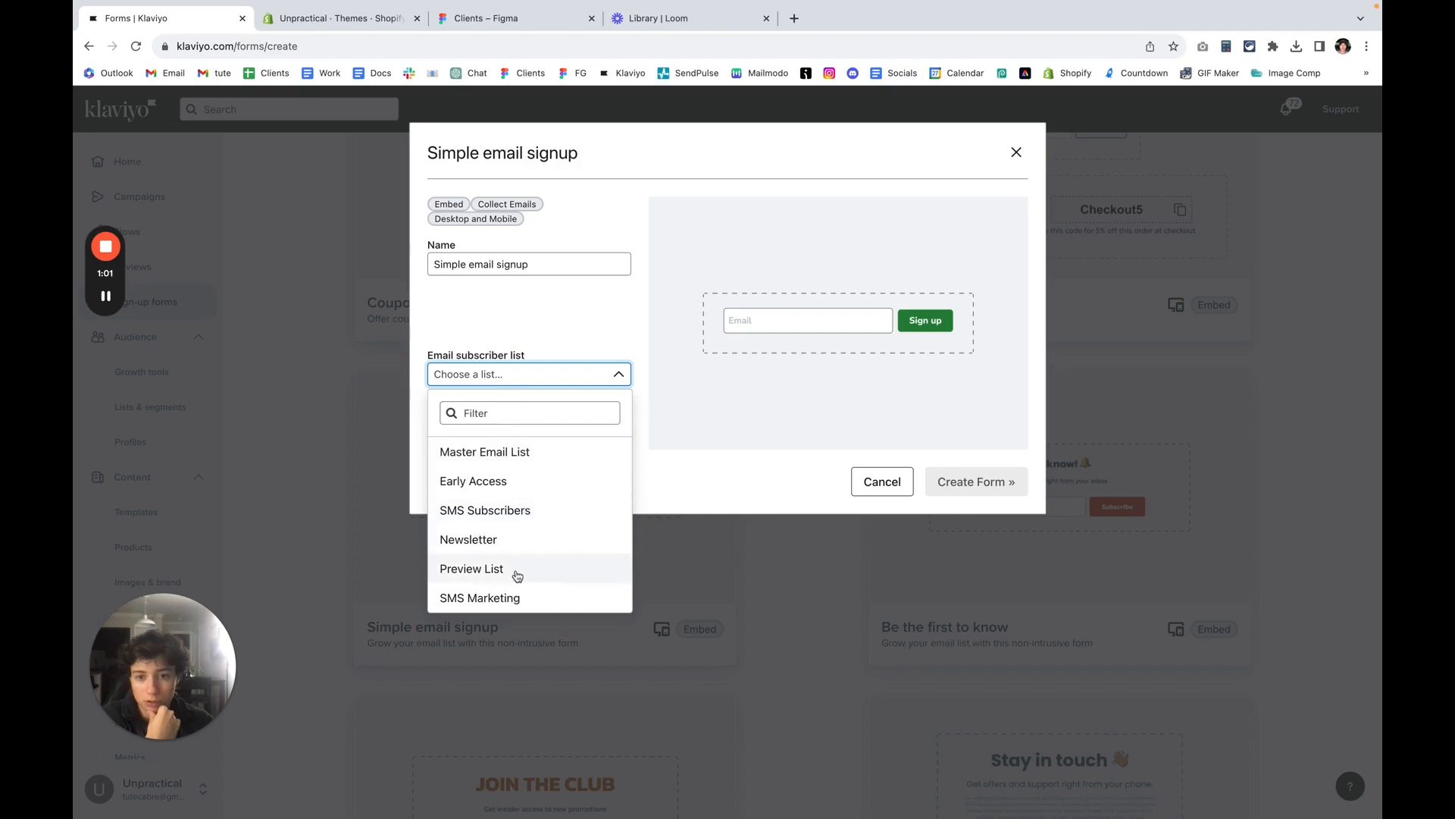
click(517, 541)
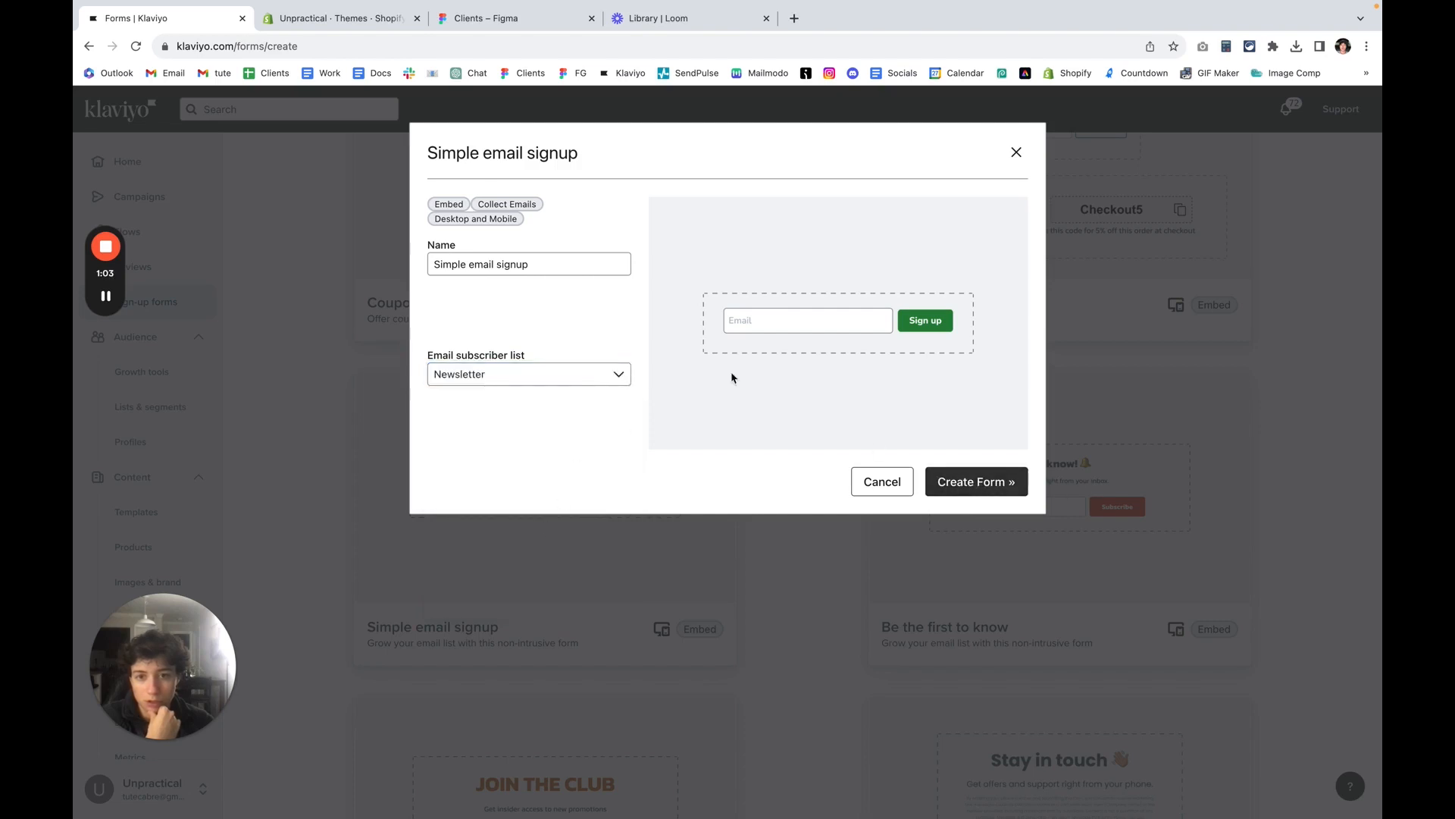
drag(531, 263, 429, 263)
text(TEST)
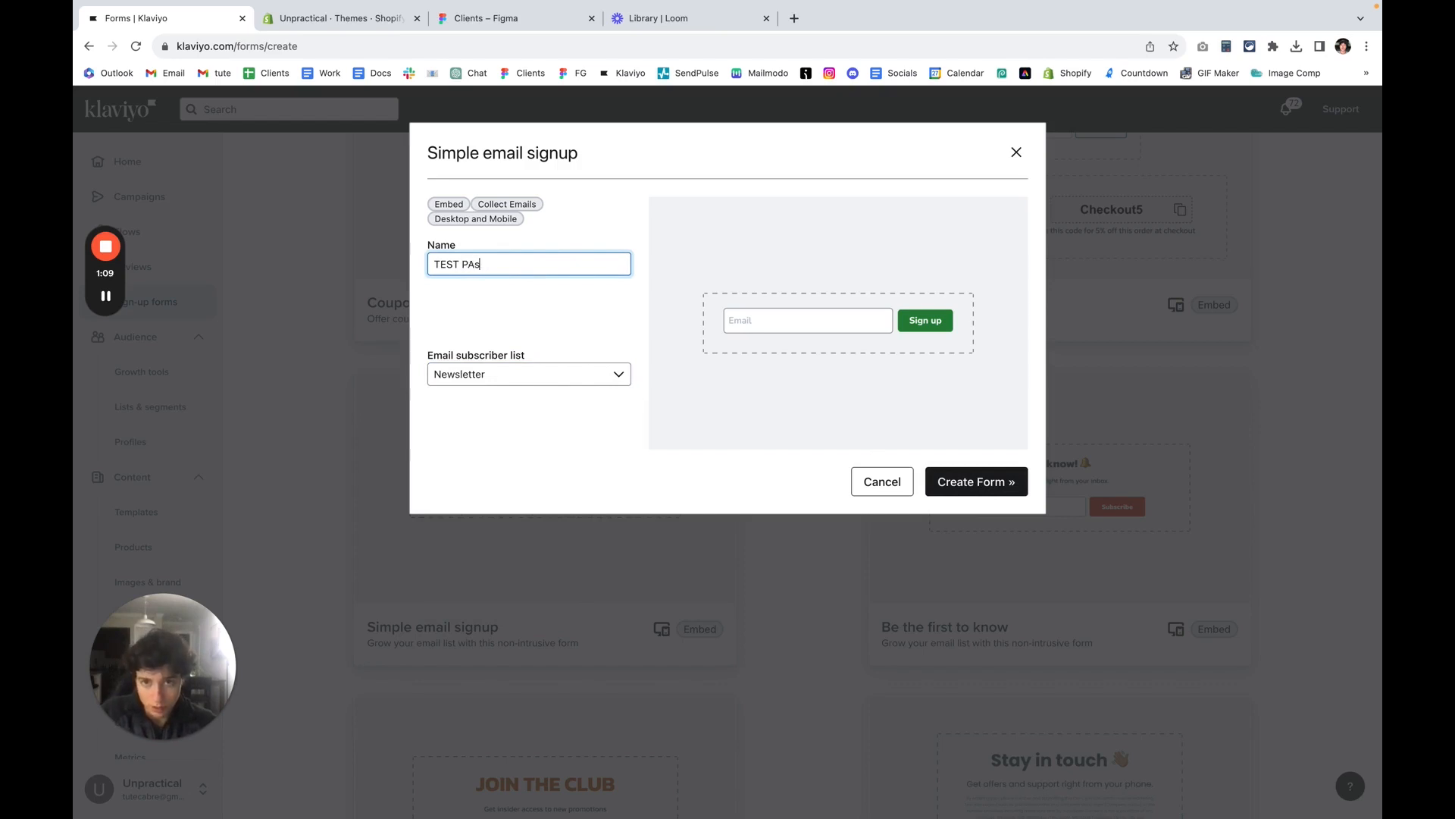
text( Password page)
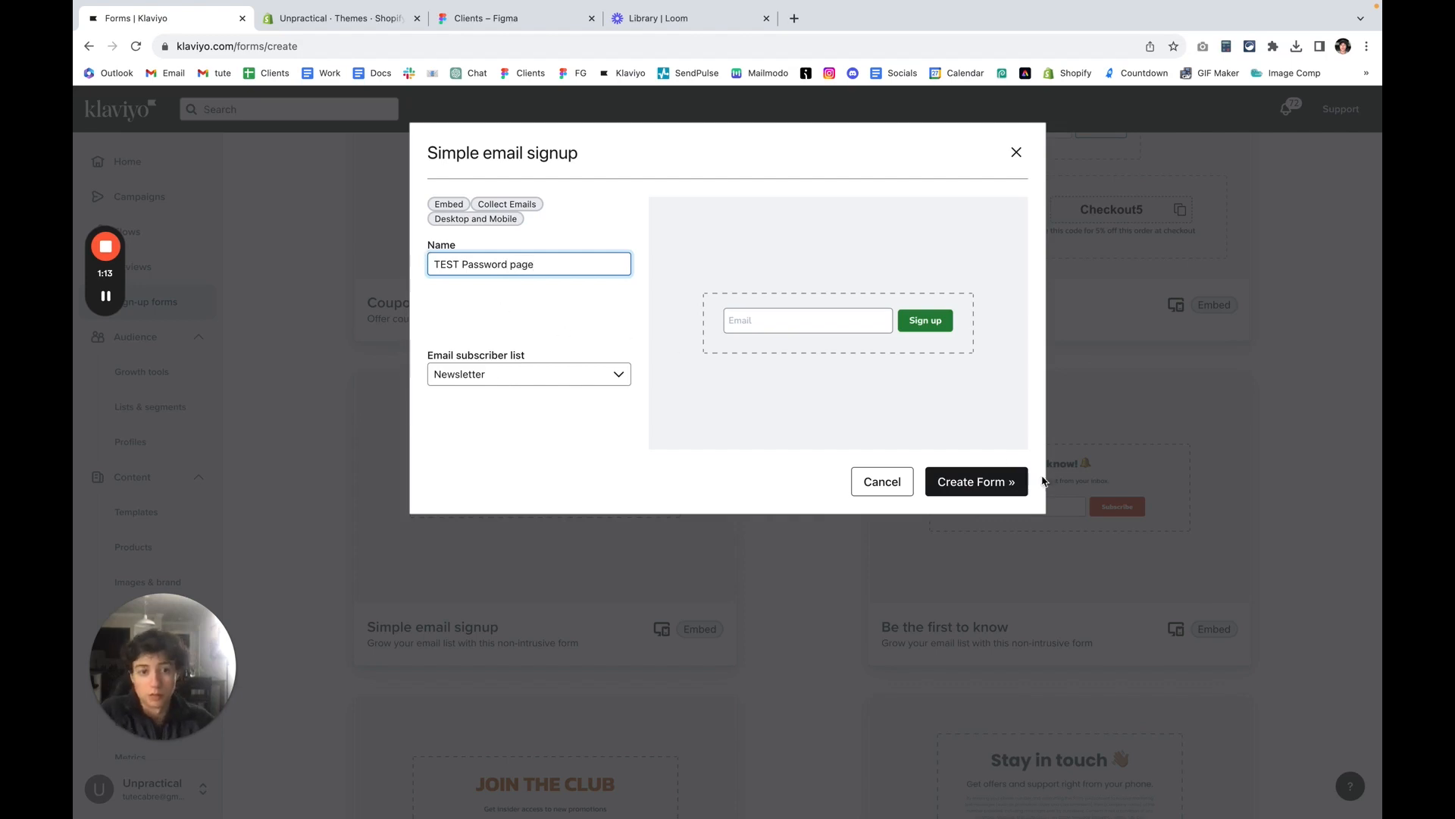
click(985, 492)
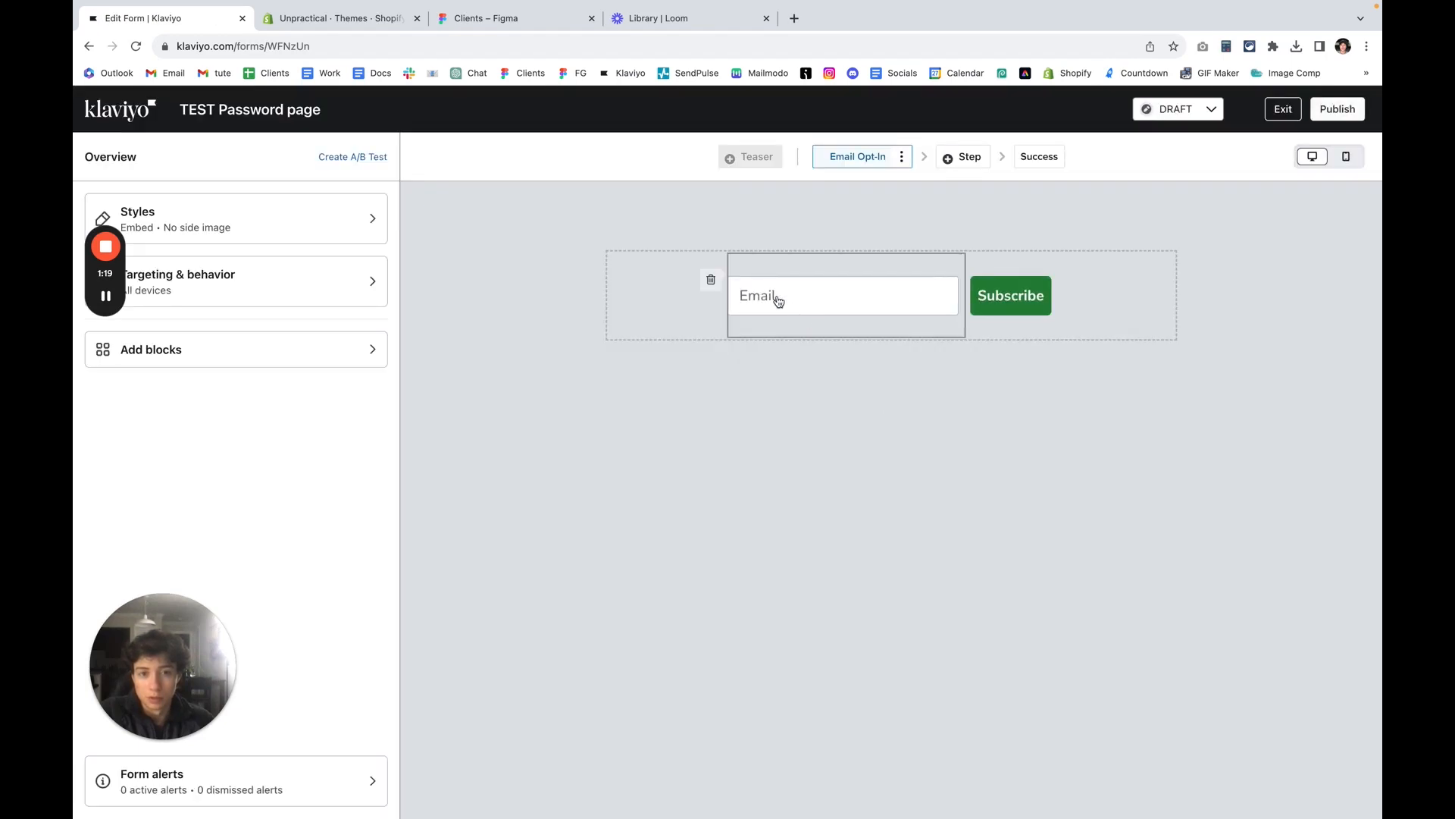
Step: Set the email field's top padding to 0 px
click(739, 304)
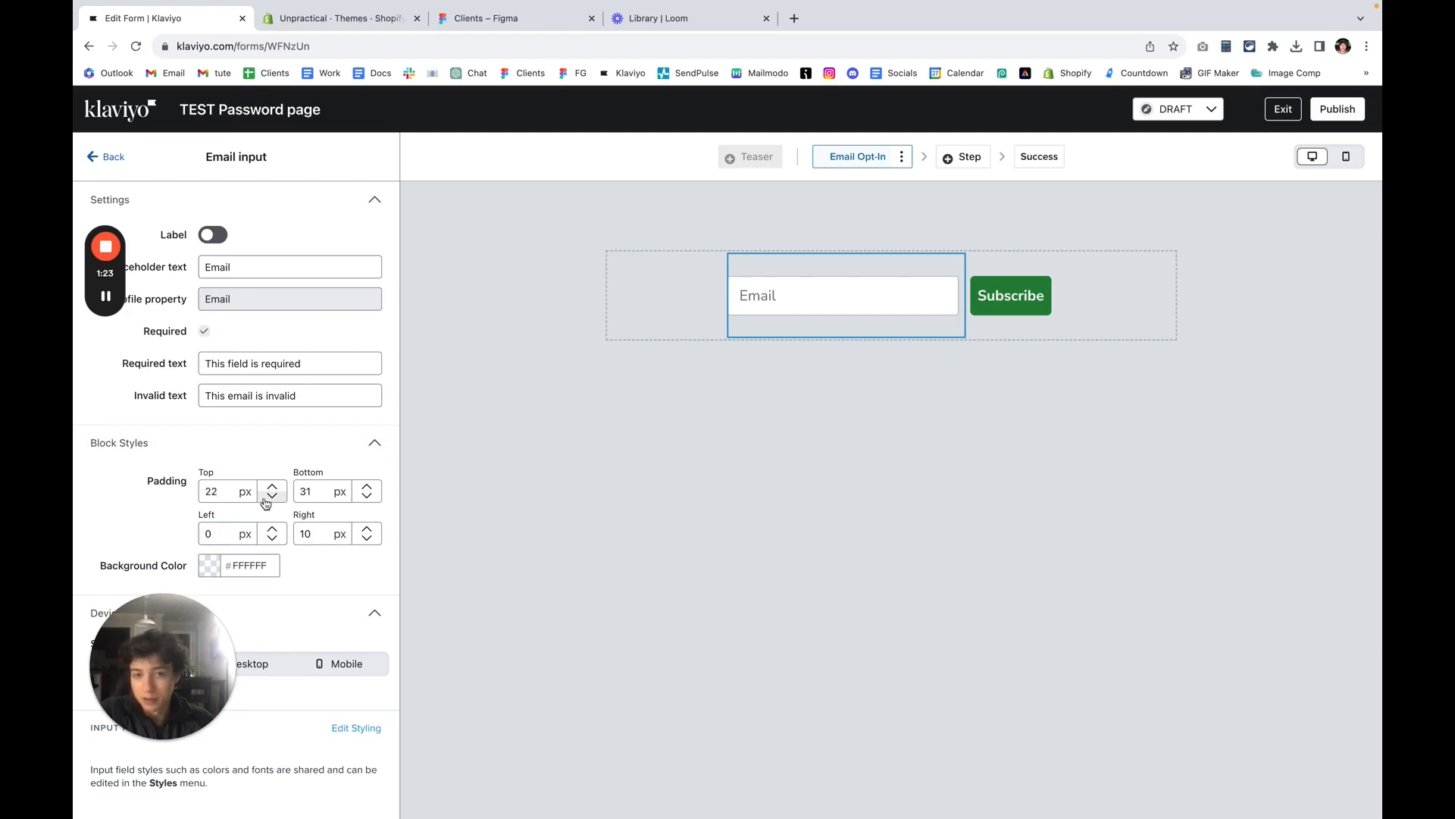
click(270, 489)
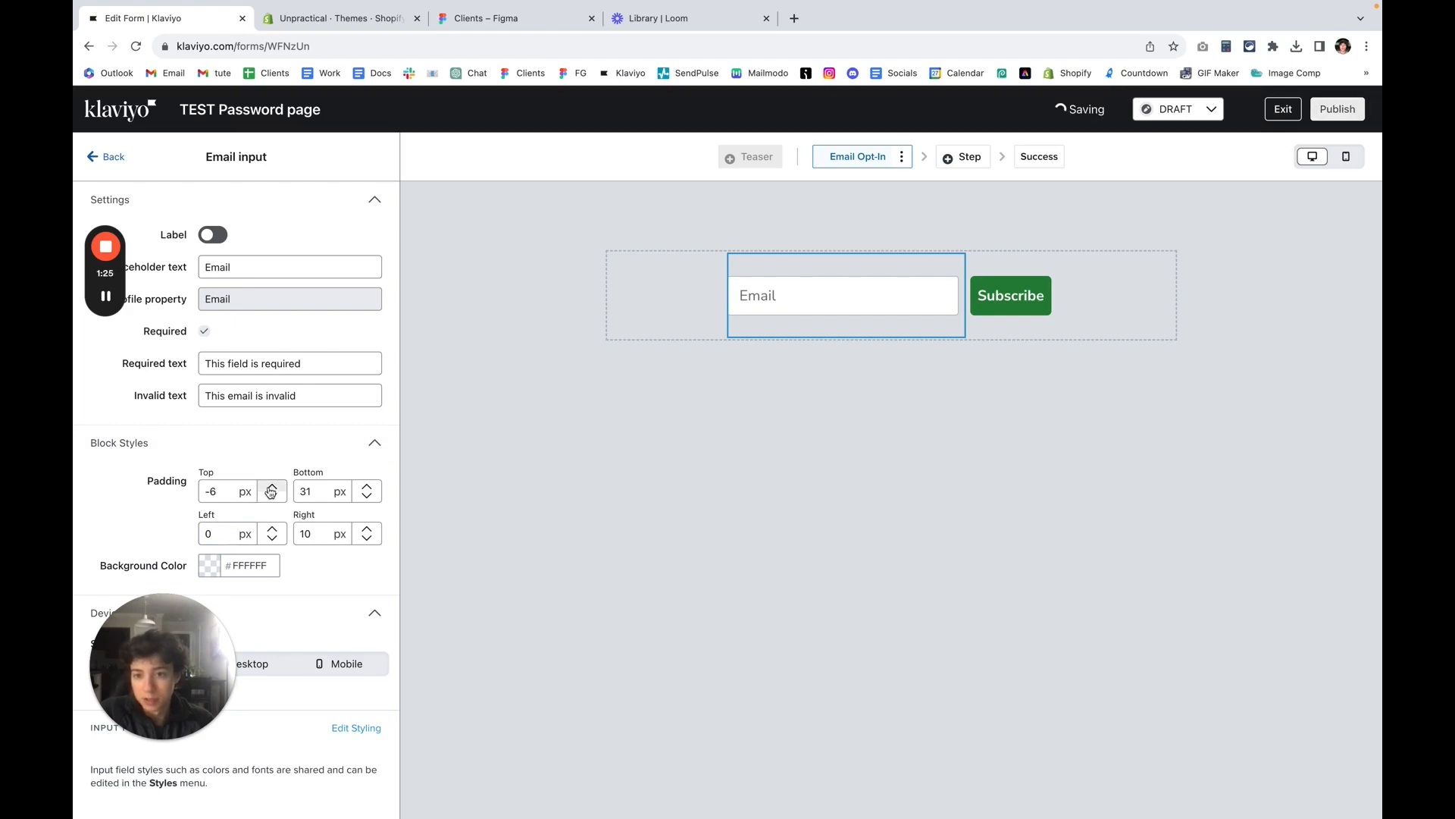
click(271, 497)
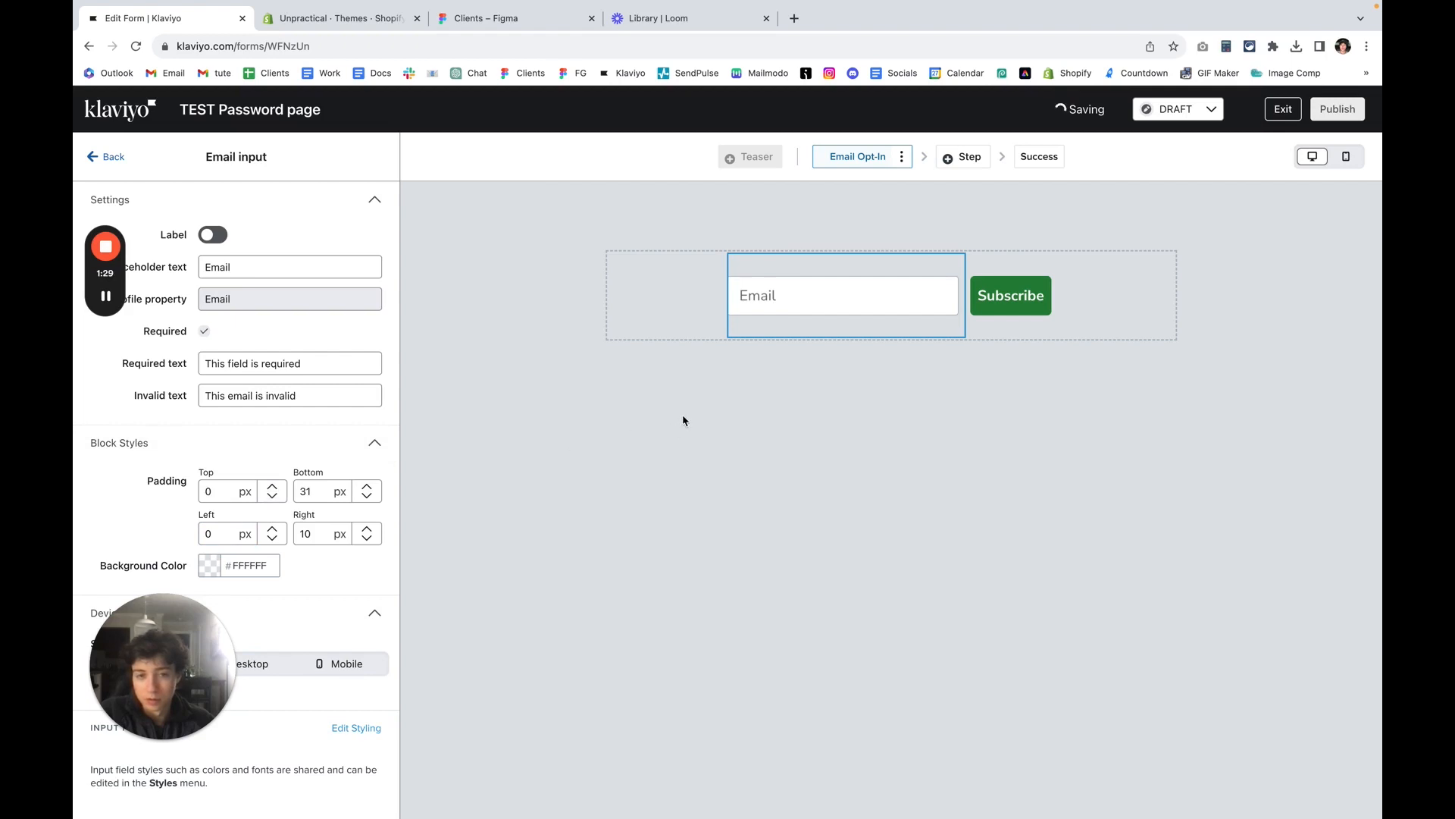
click(1013, 299)
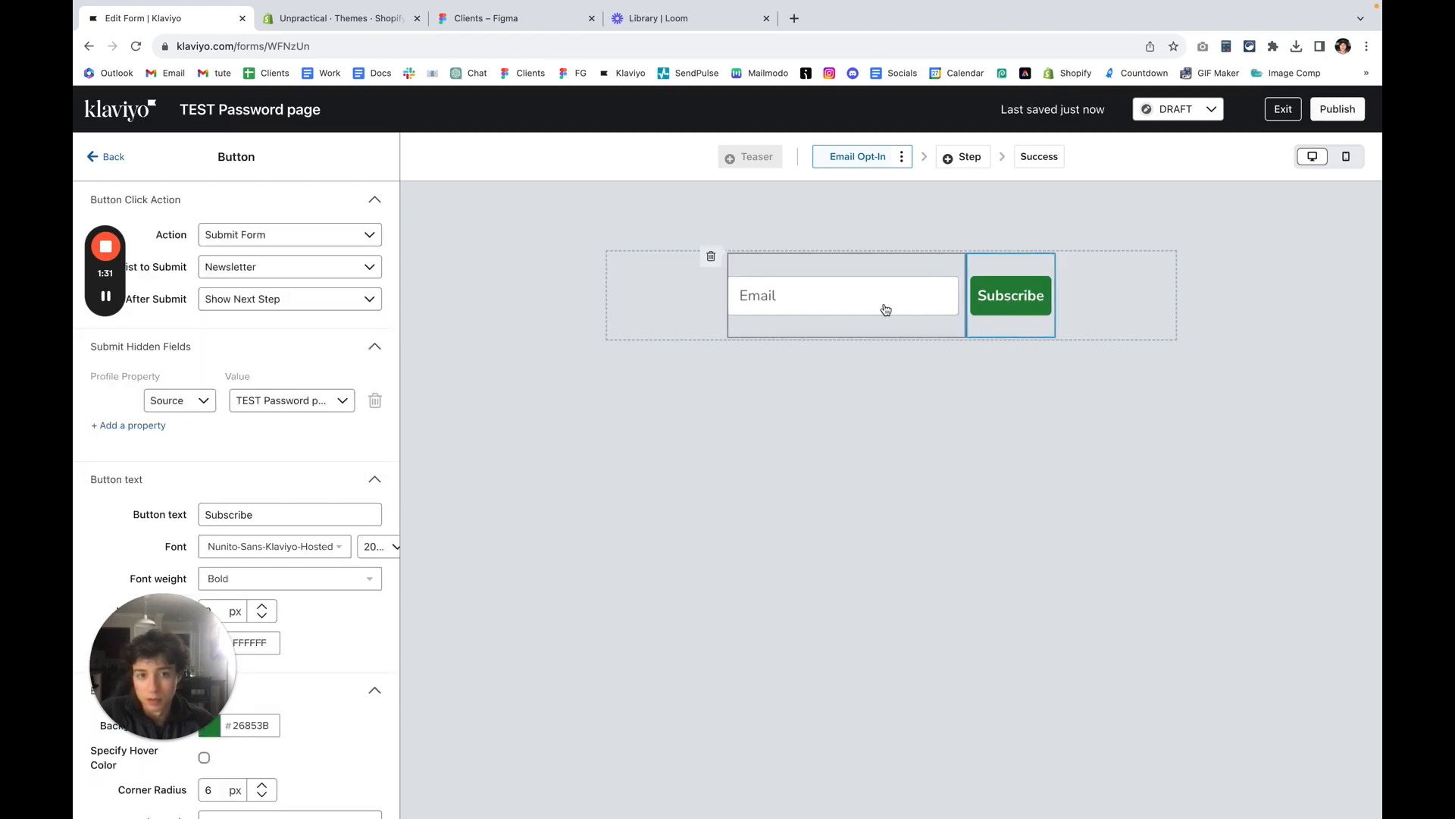
click(884, 308)
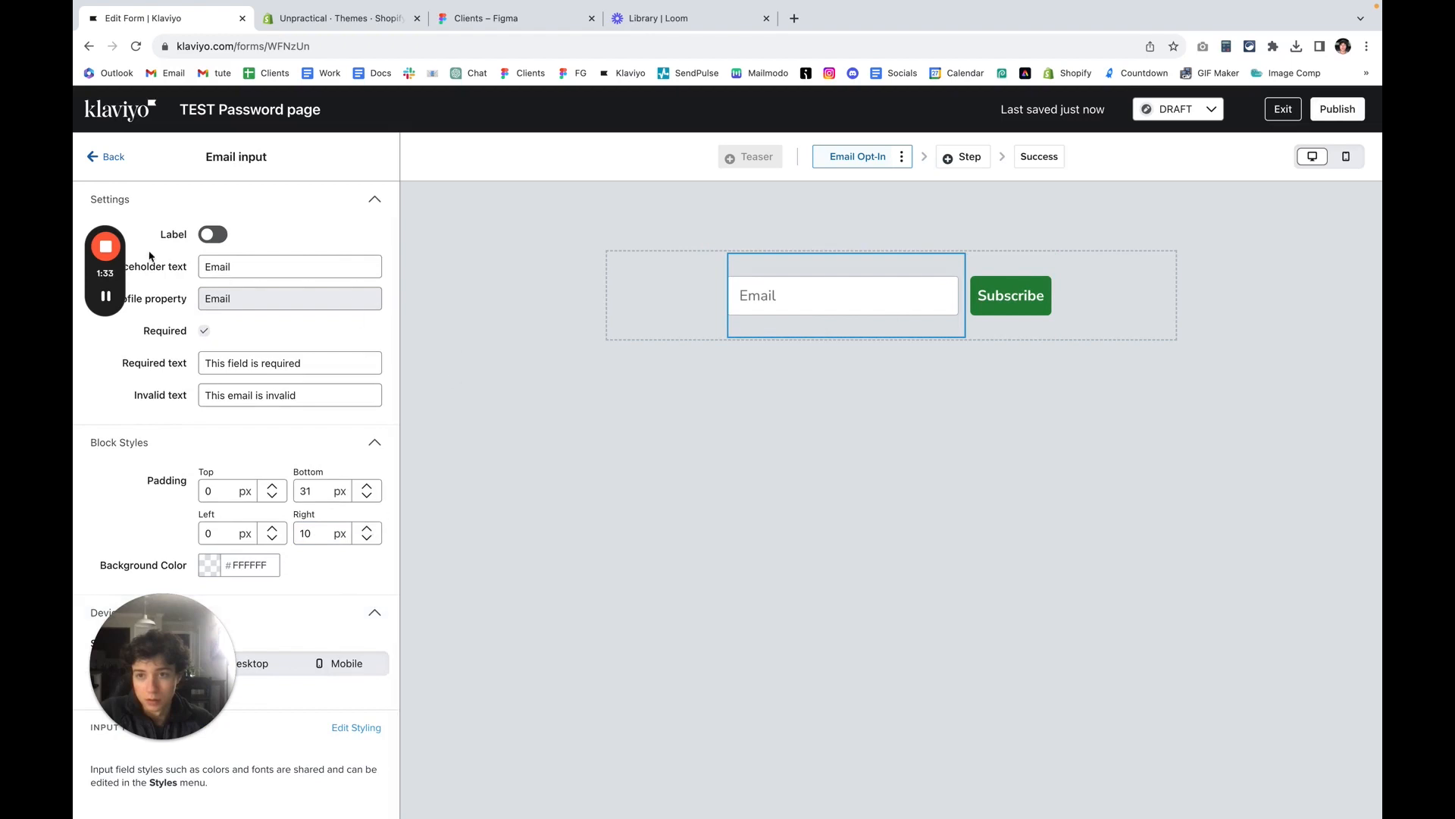
click(111, 156)
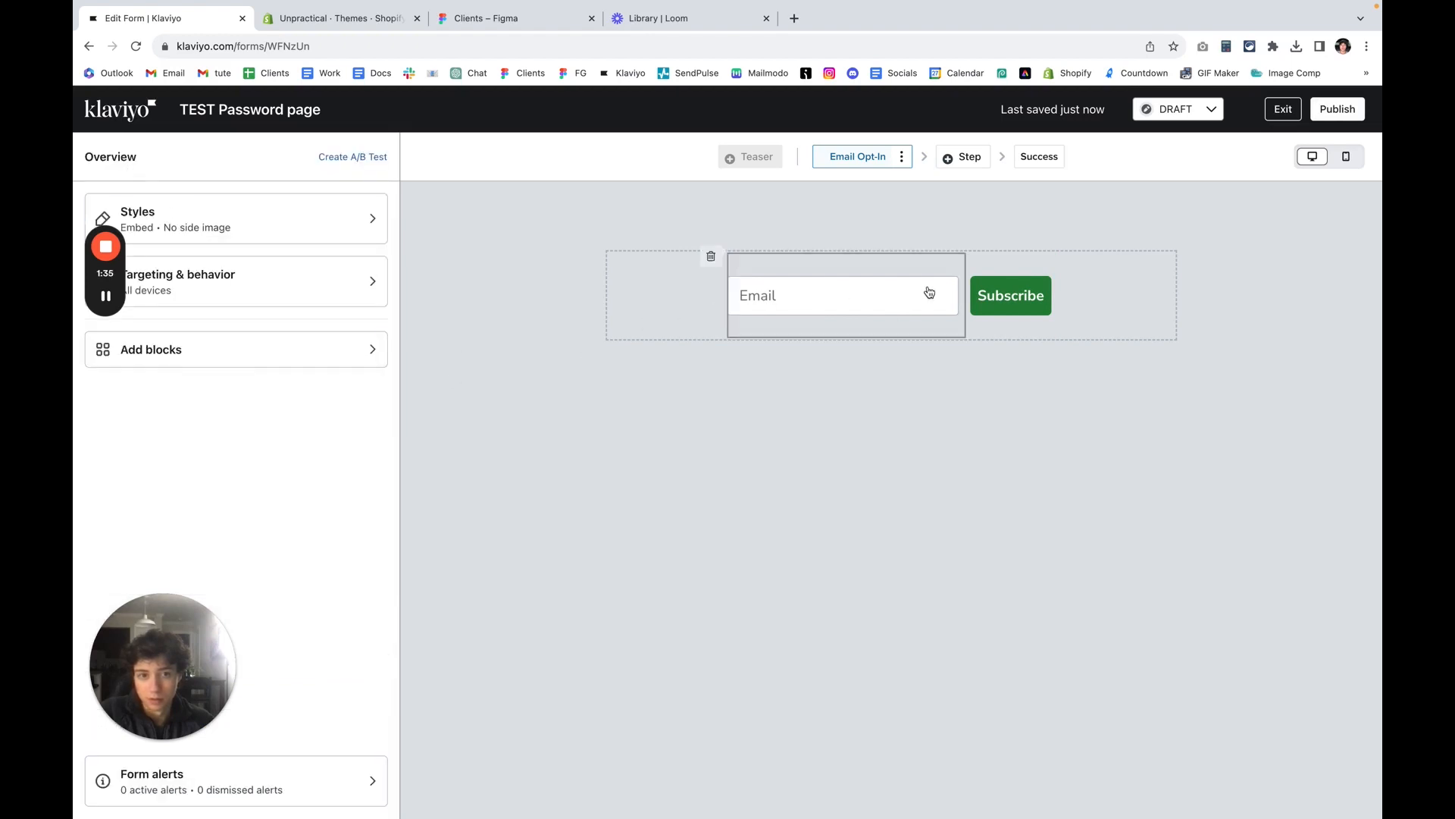
Step: Set the email field's bottom padding to 50 px
click(815, 303)
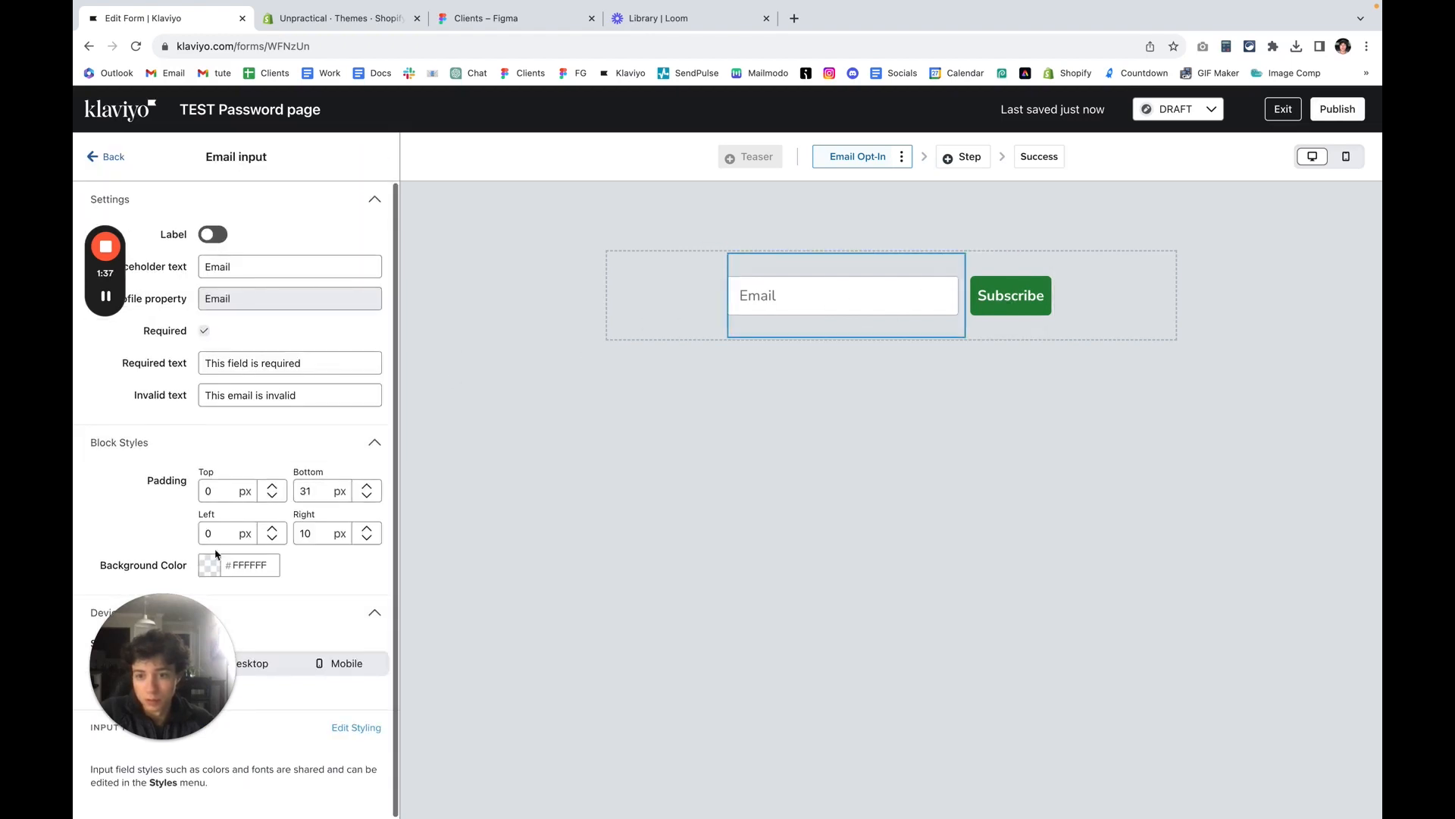
mouse_move(154, 679)
mouse_down()
mouse_move(378, 396)
mouse_move(152, 544)
mouse_move(153, 673)
mouse_up()
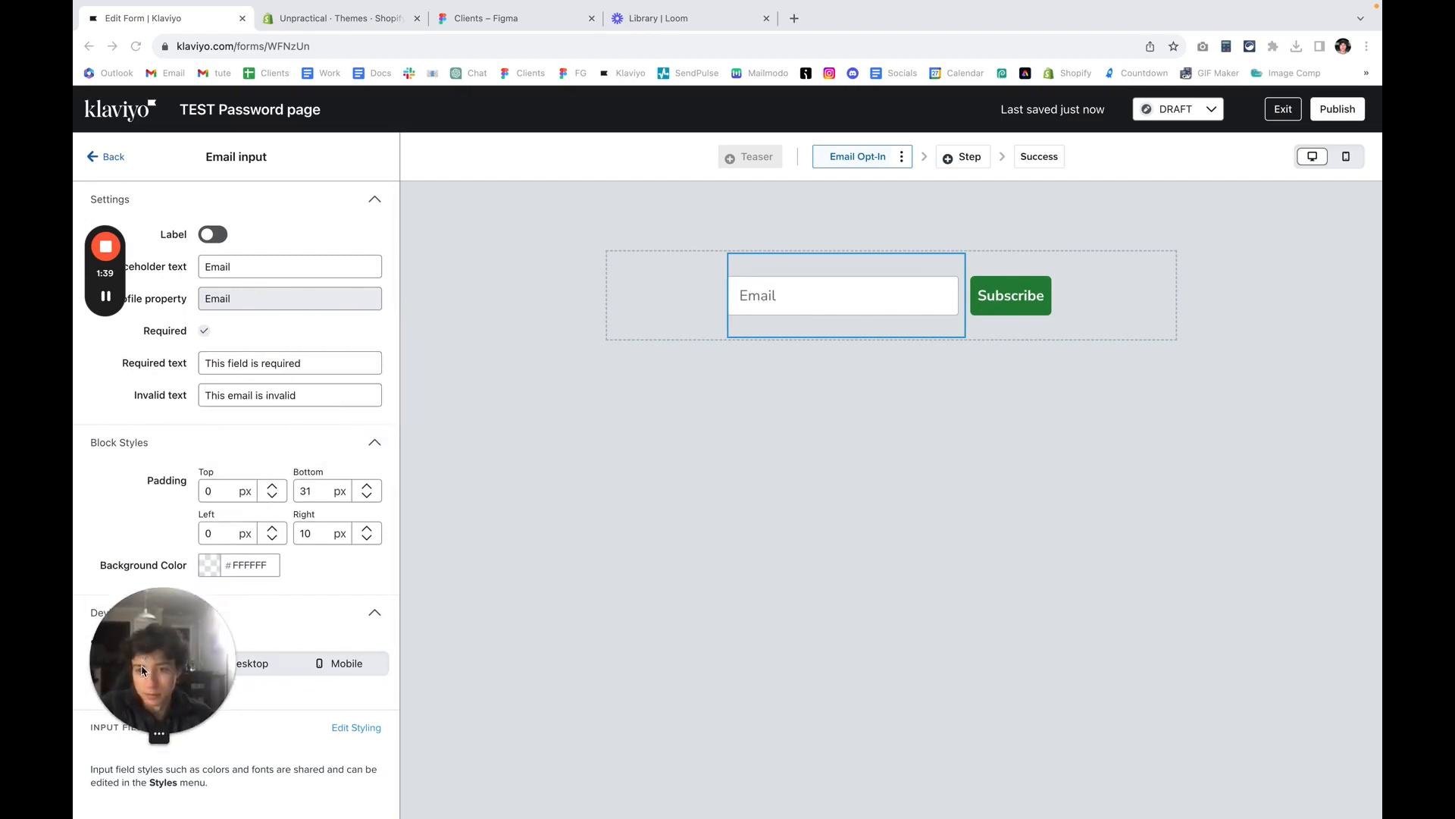
click(366, 497)
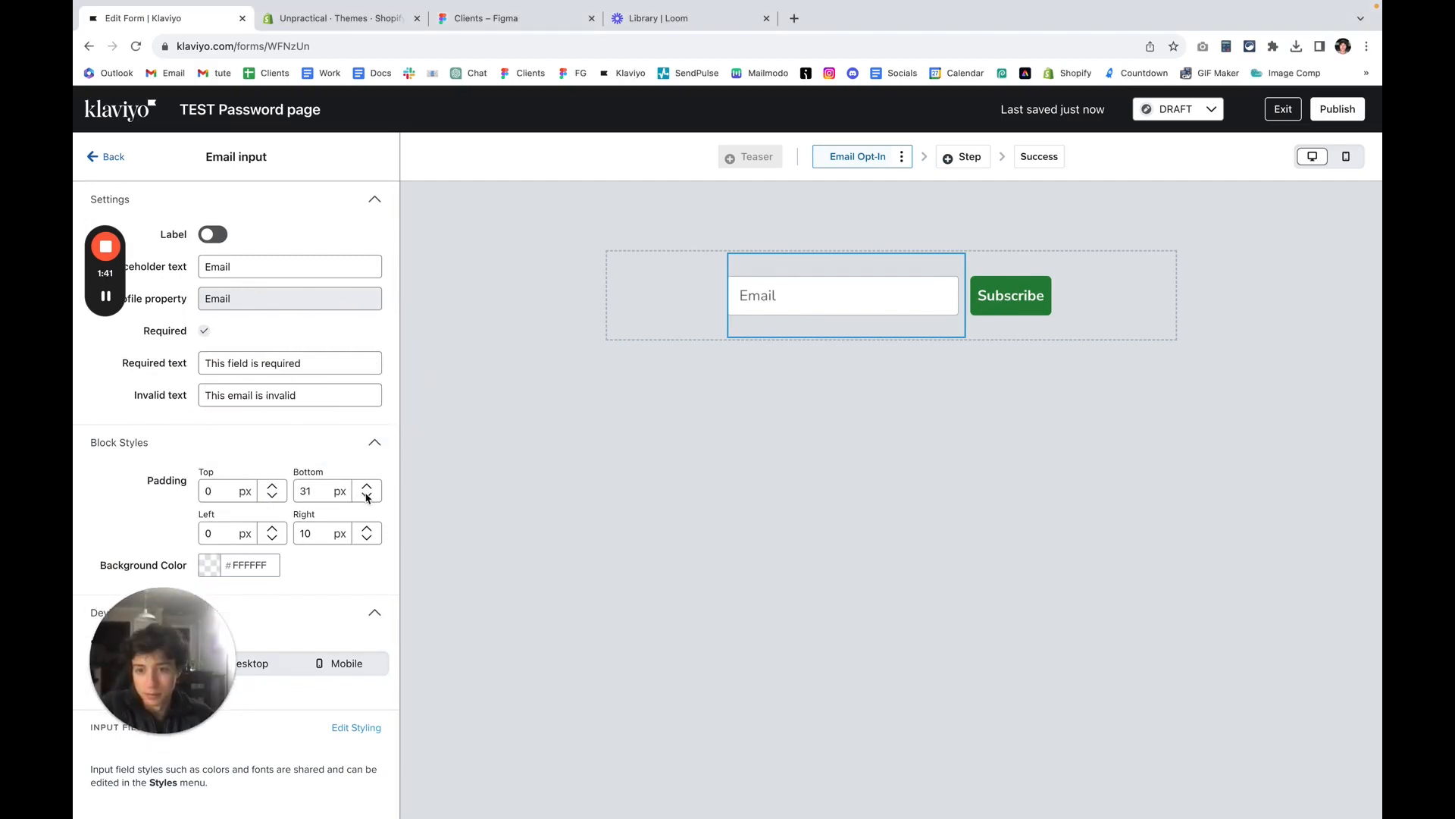
click(367, 496)
click(367, 487)
click(366, 487)
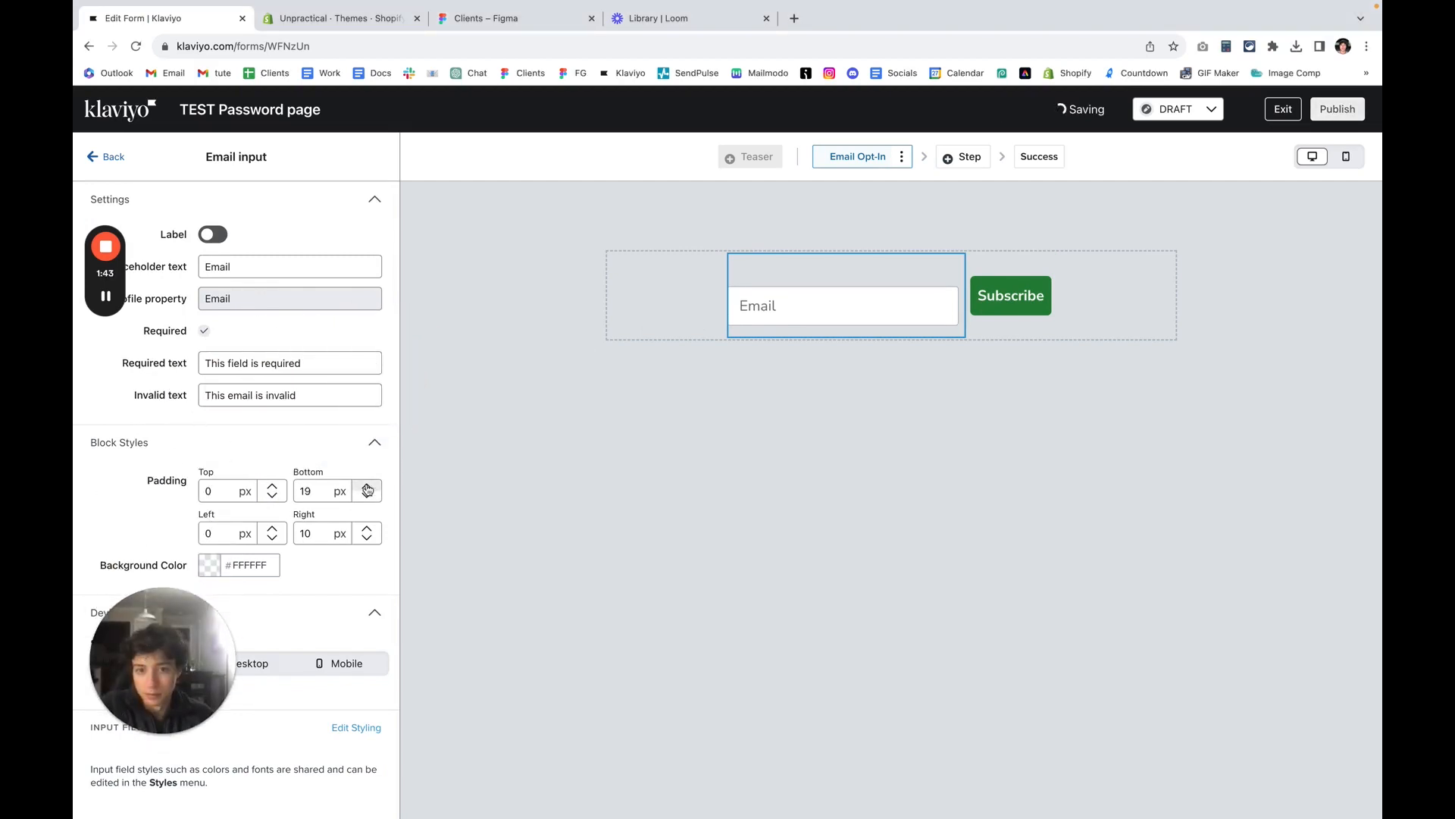
click(367, 488)
click(367, 488)
click(367, 487)
click(366, 487)
click(367, 487)
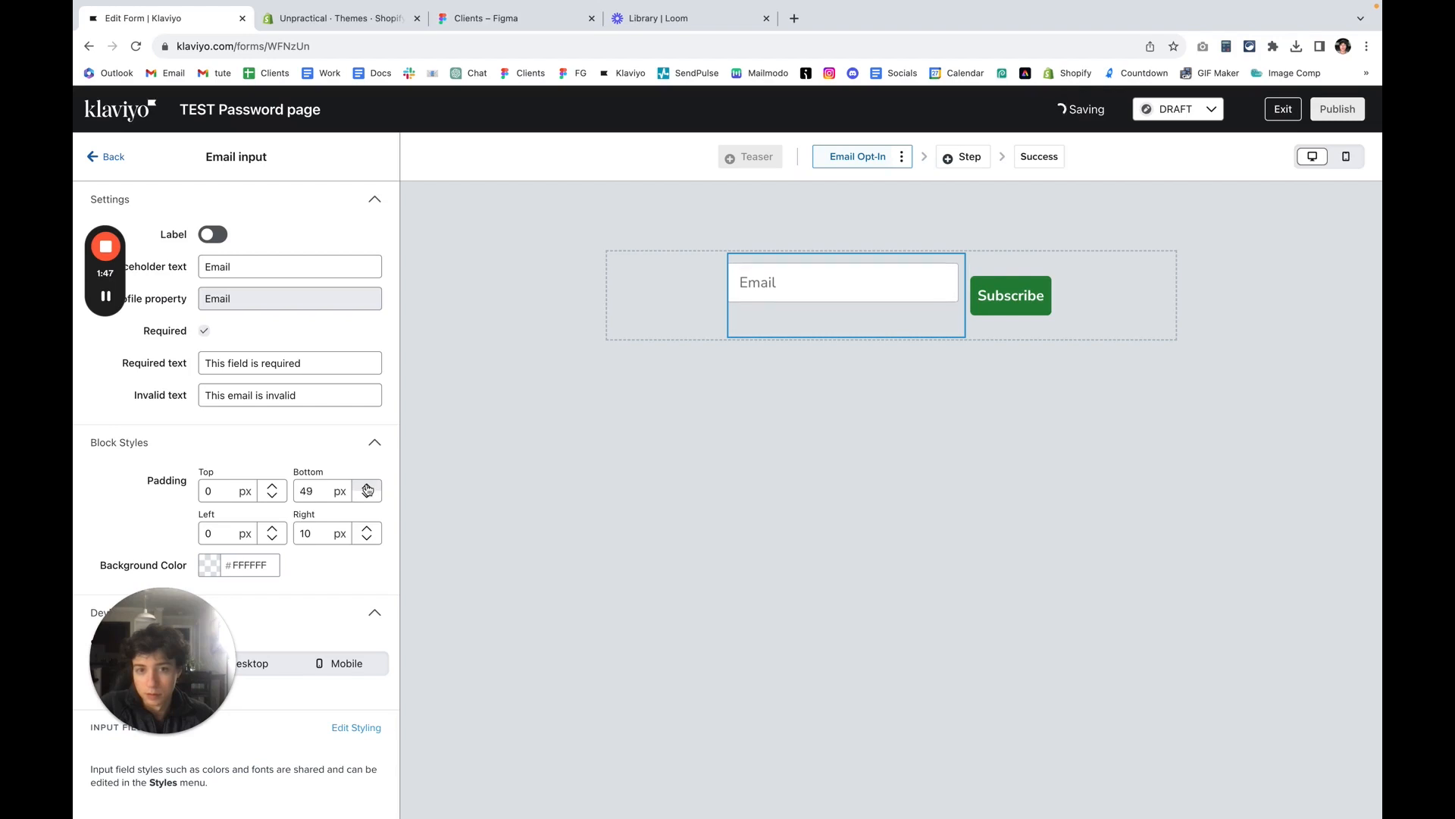
Step: Set the Subscribe button's bottom padding to 50 px so it lines up with the email field
click(985, 299)
scroll(305, 570, down, 3)
scroll(304, 570, down, 4)
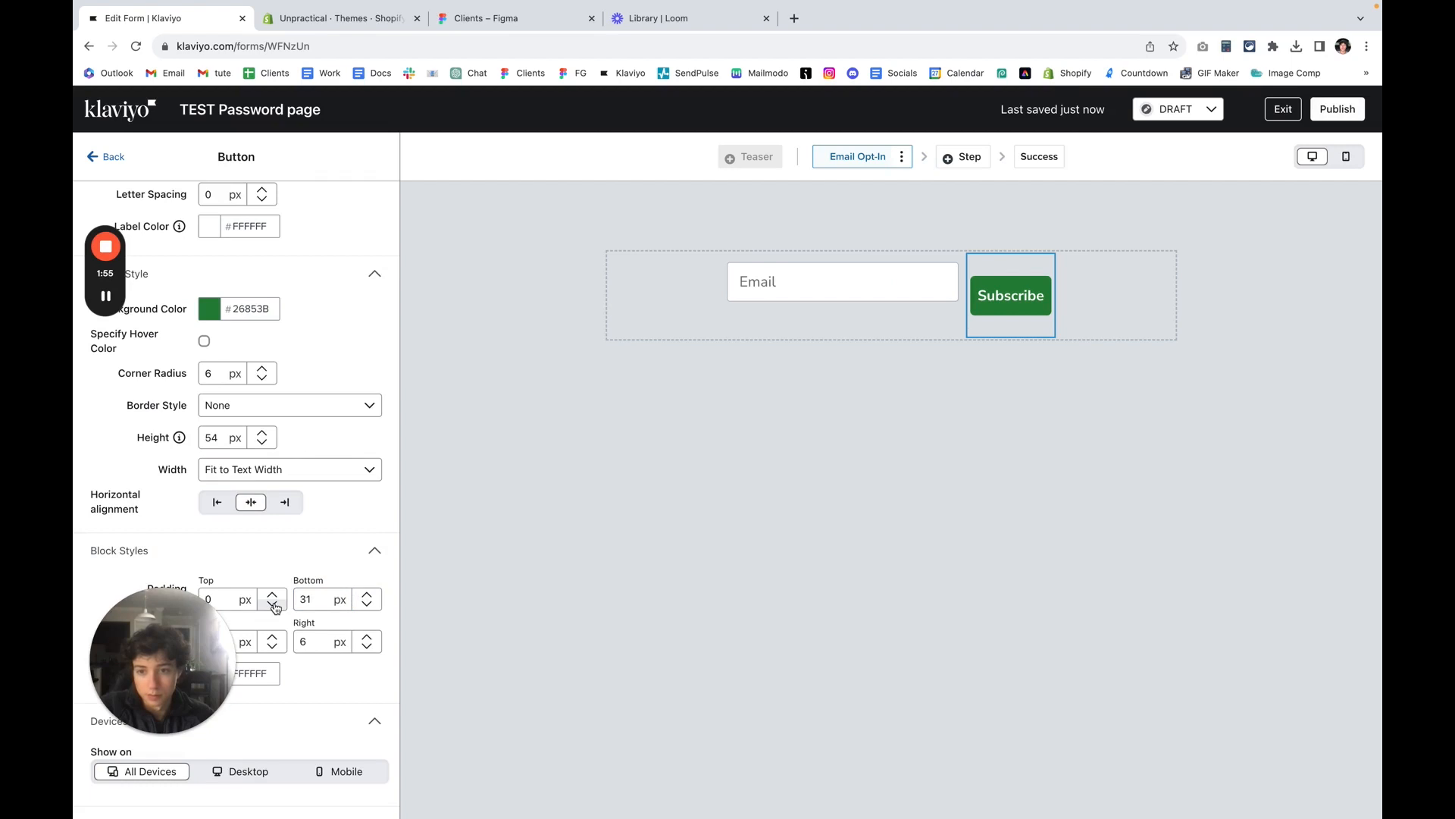
click(366, 595)
click(366, 595)
click(366, 595)
click(366, 595)
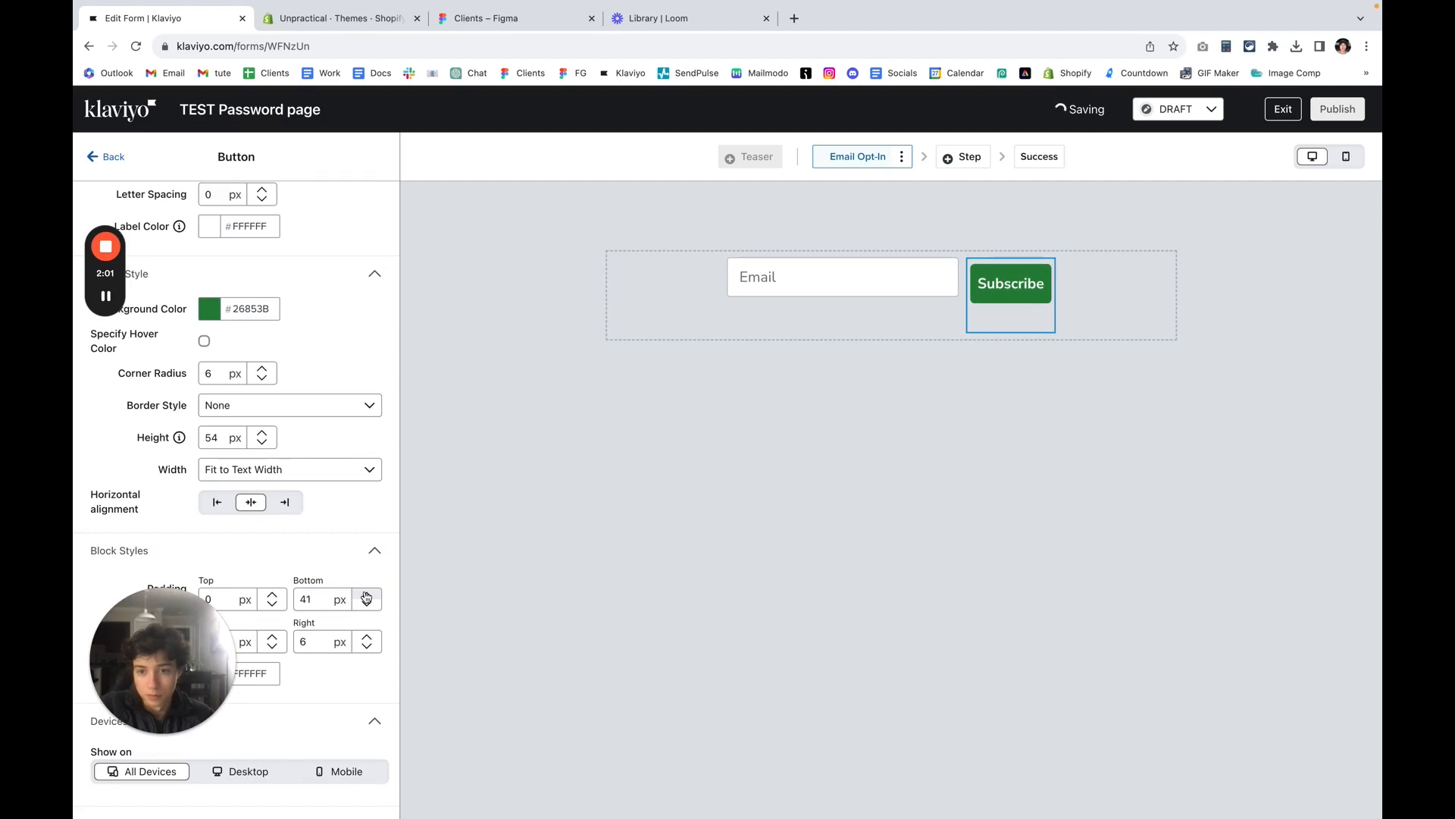
click(366, 594)
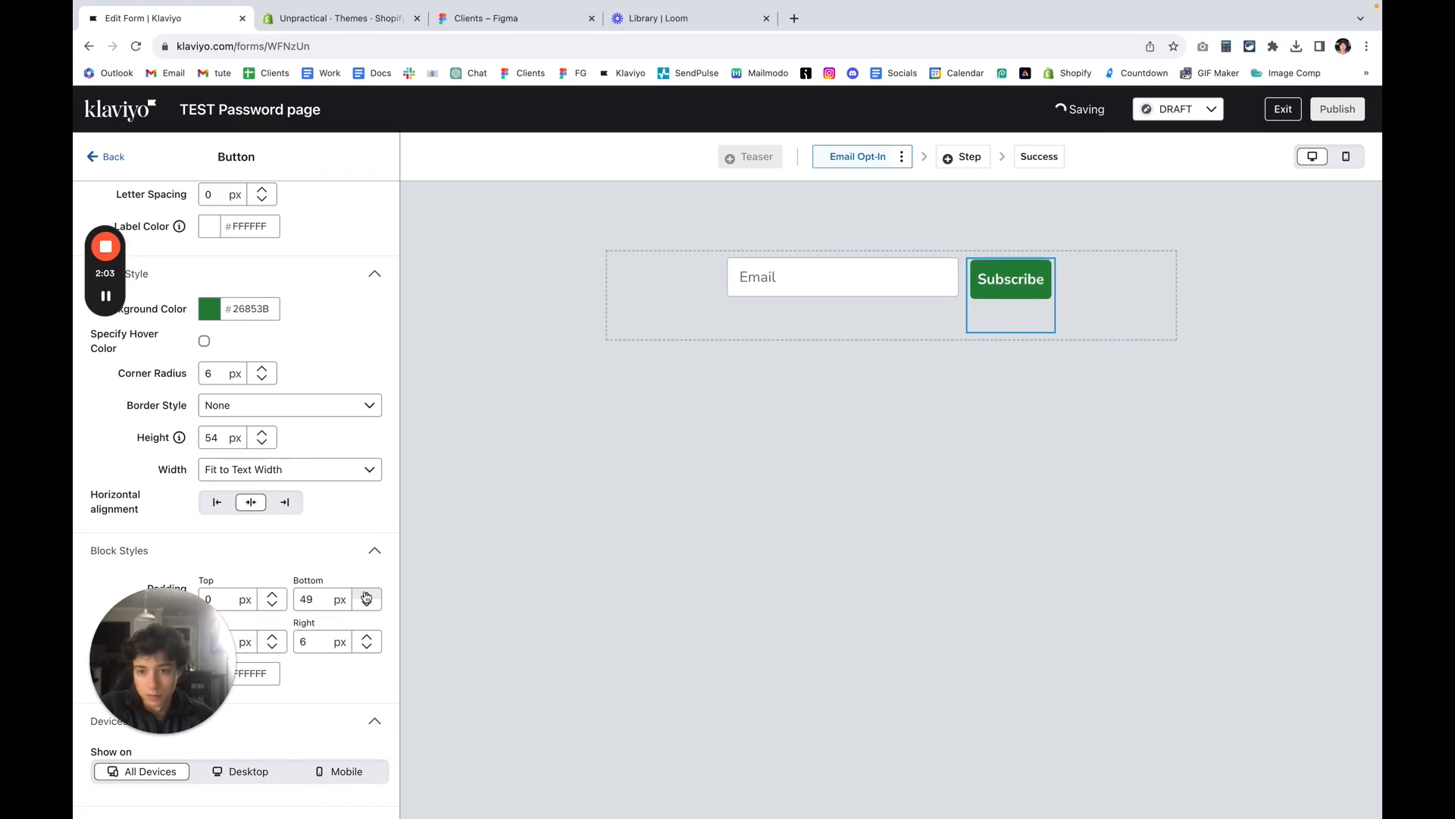
click(366, 595)
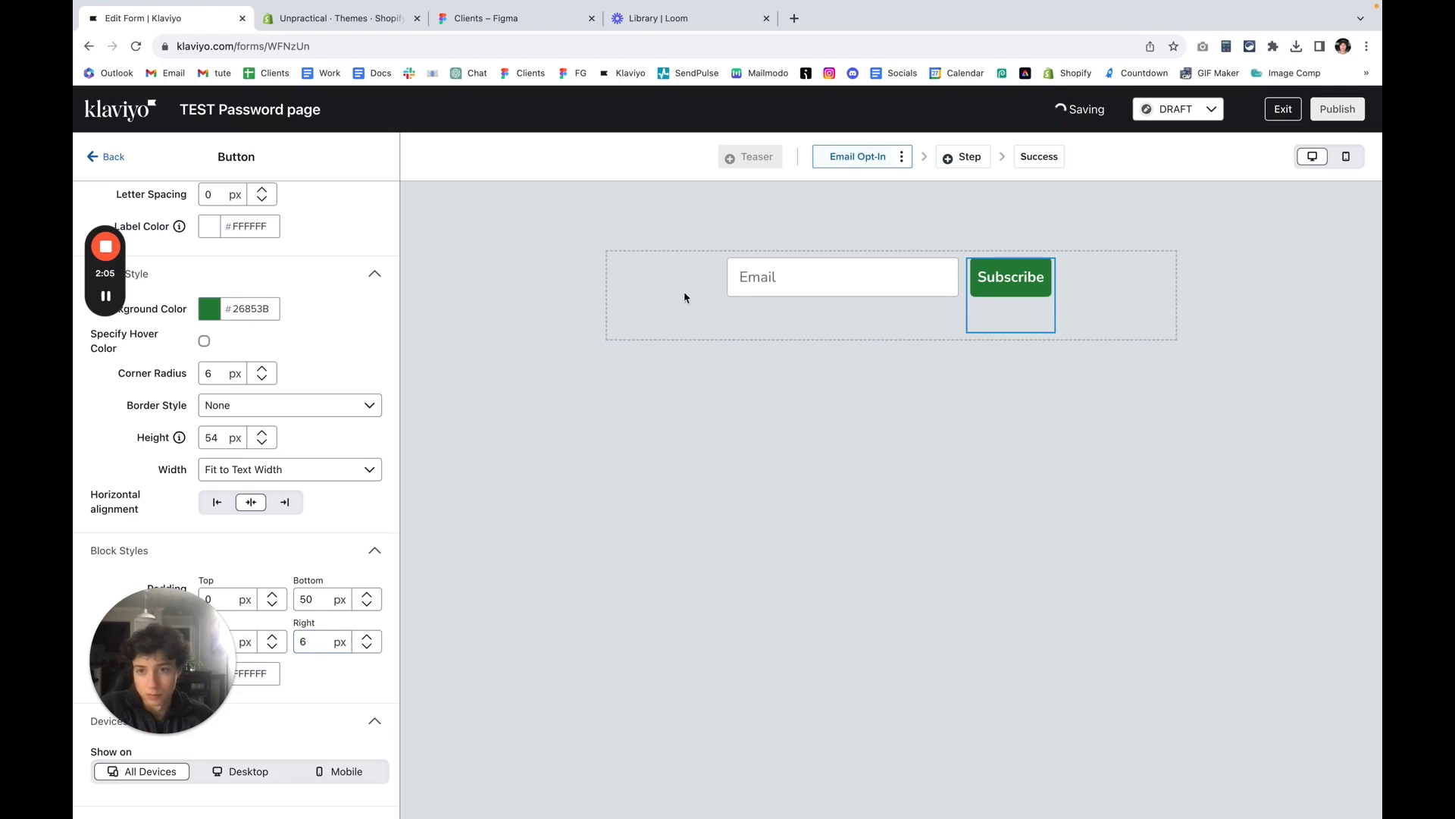
Step: Add a phone number block above the email field
scroll(220, 465, up, 5)
click(796, 292)
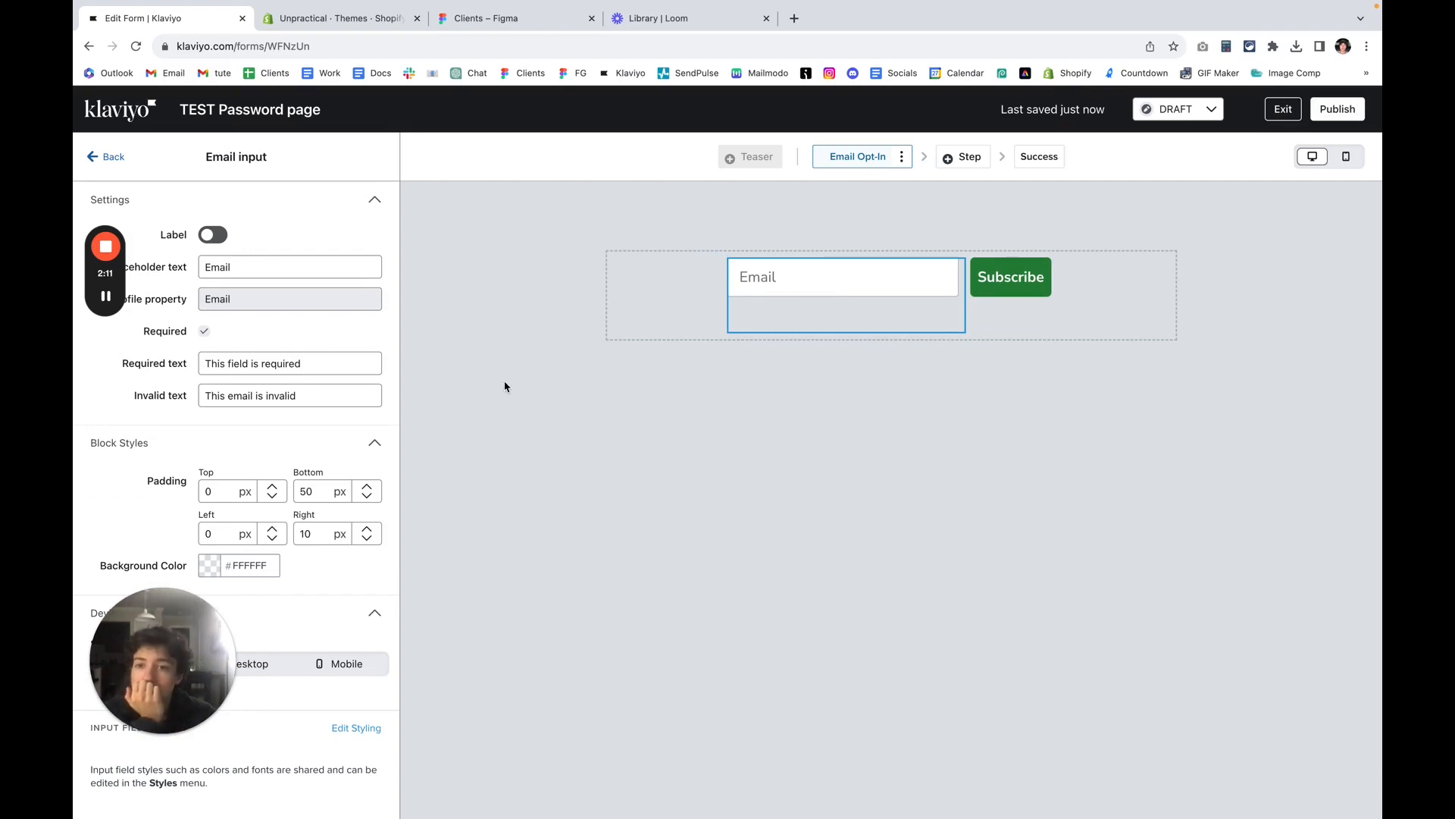
click(109, 156)
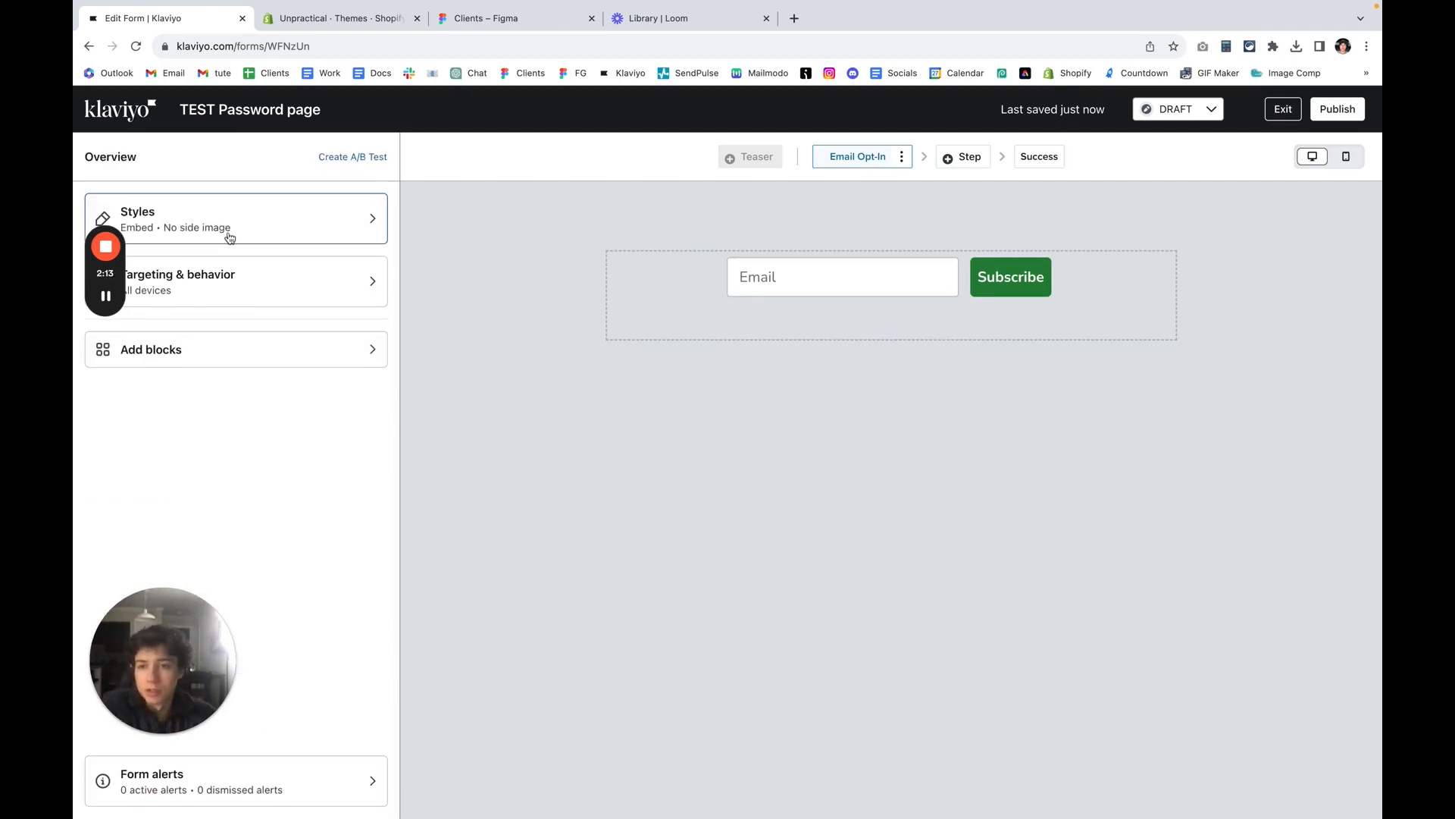
click(237, 349)
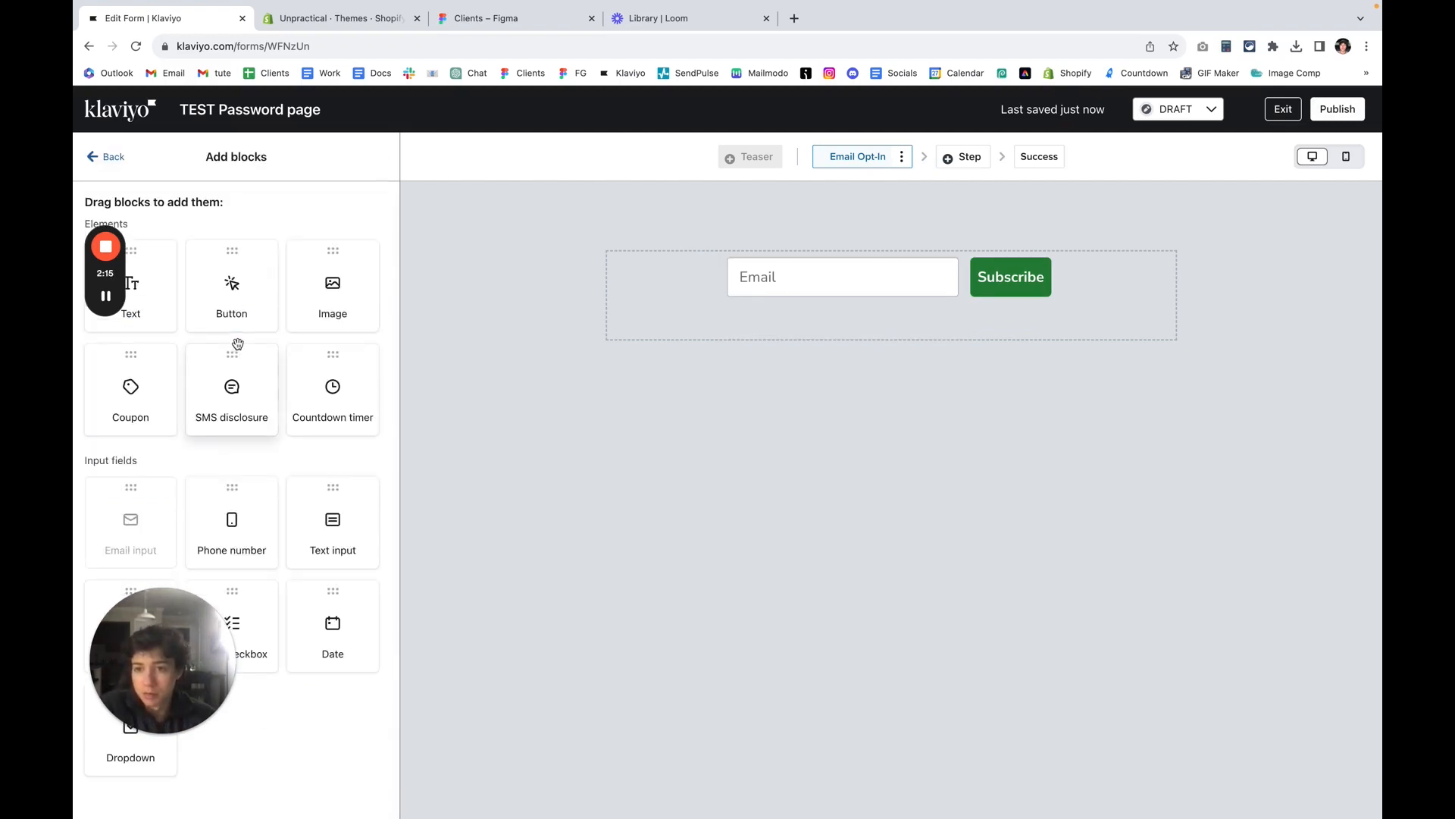
drag(220, 534, 849, 311)
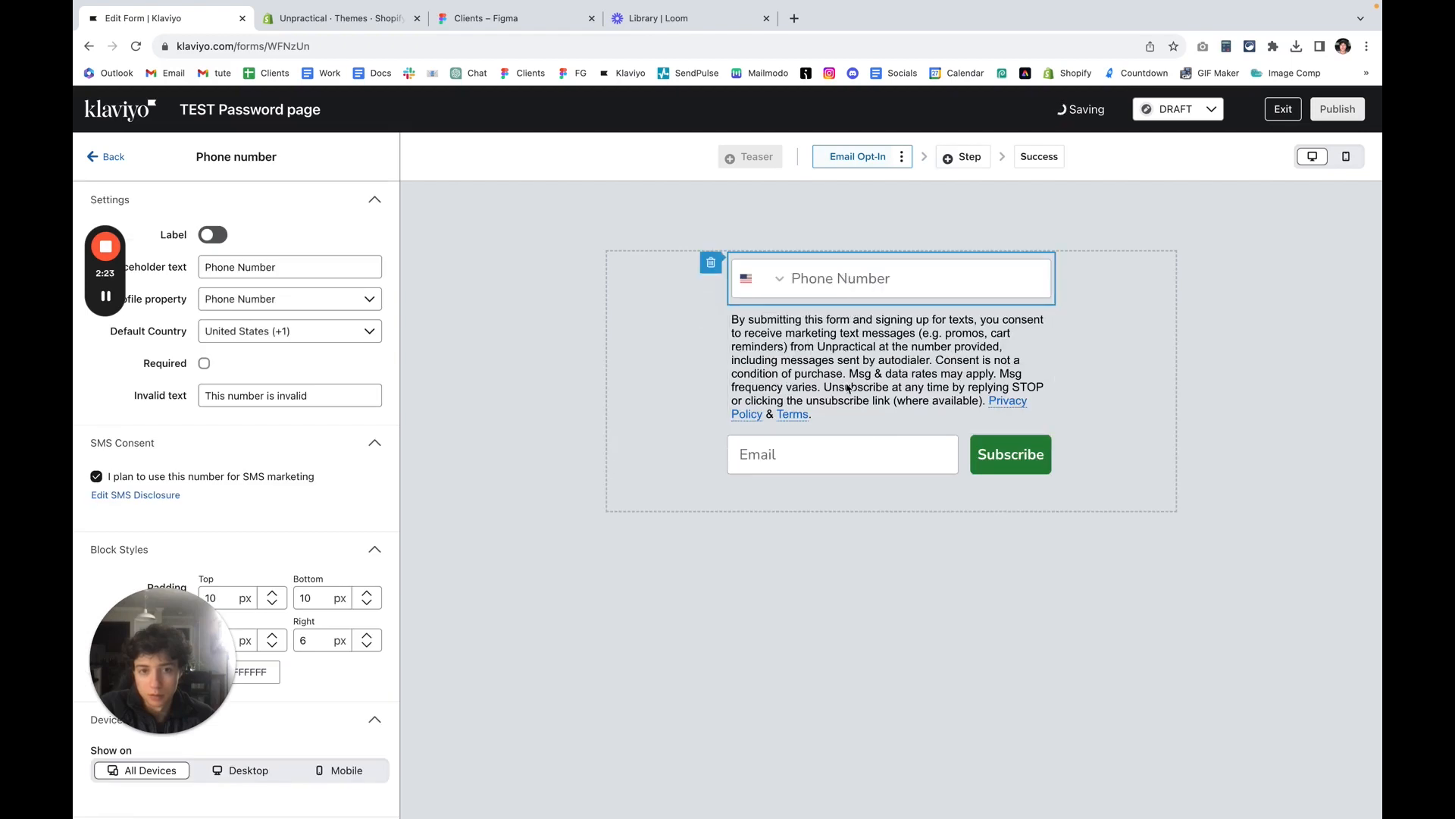
Step: Rearrange the form's blocks into one column: email field, phone number field, SMS disclosure, then the Subscribe button
click(825, 451)
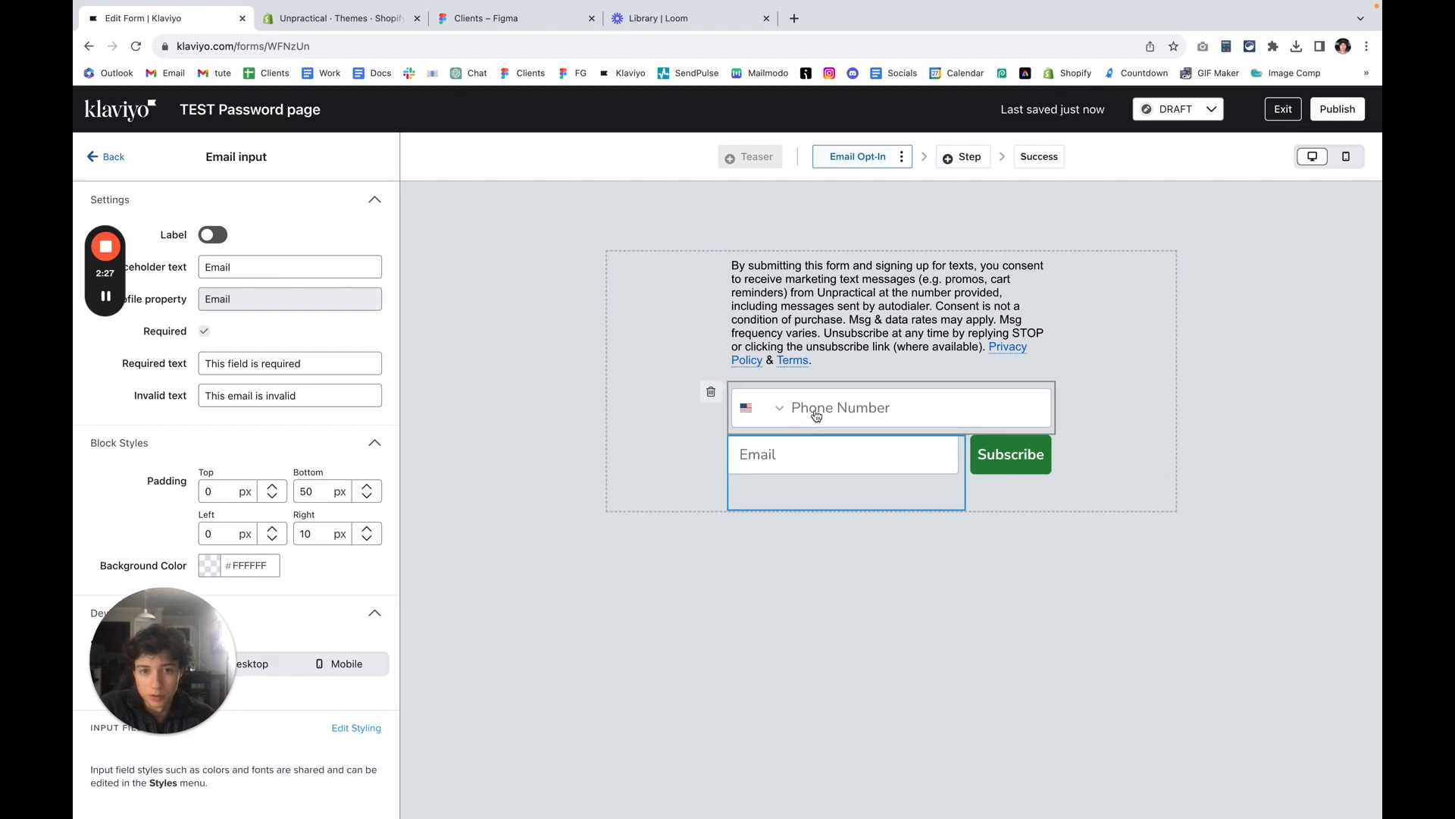
drag(816, 416, 810, 275)
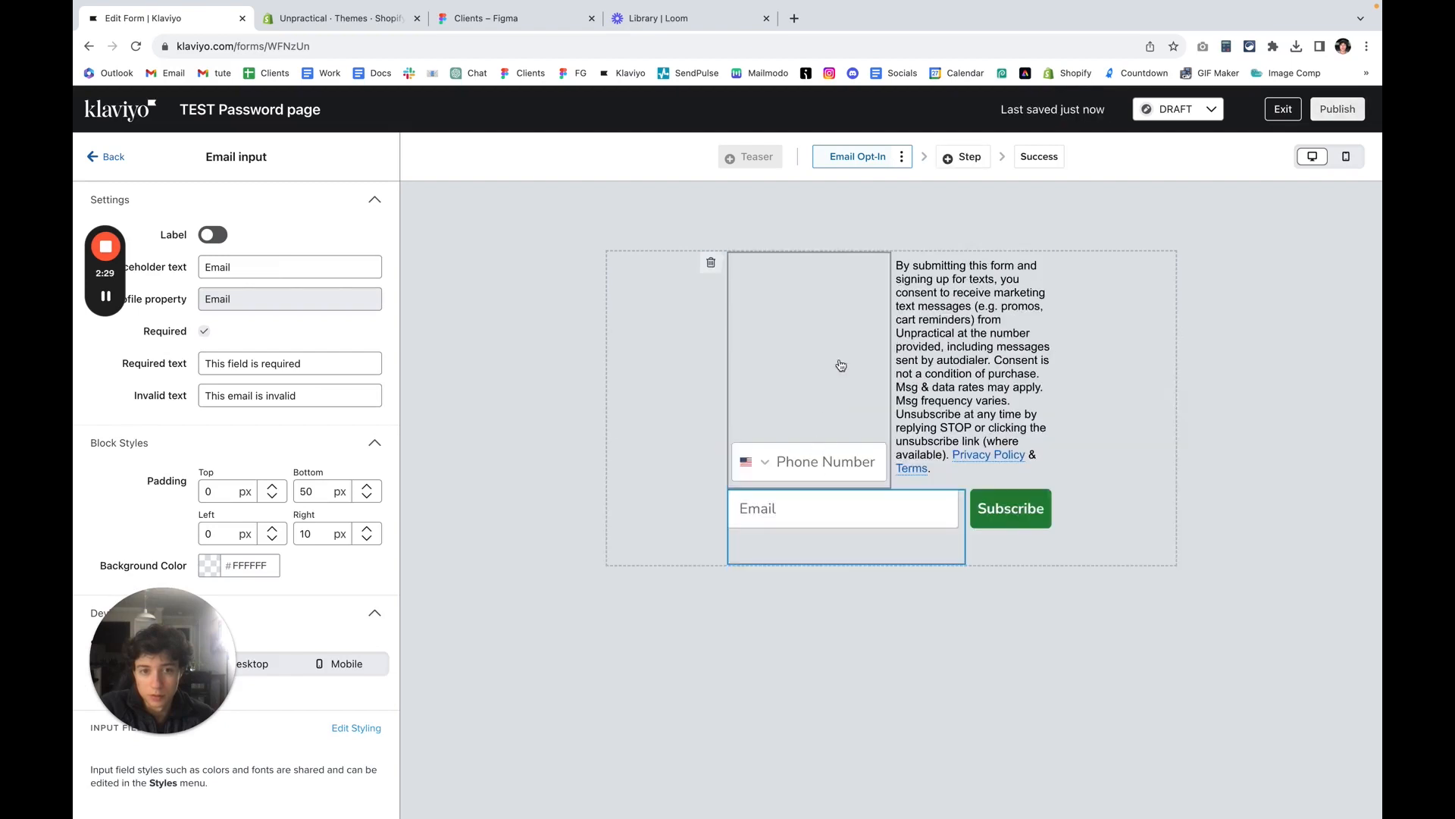
drag(841, 366, 1011, 258)
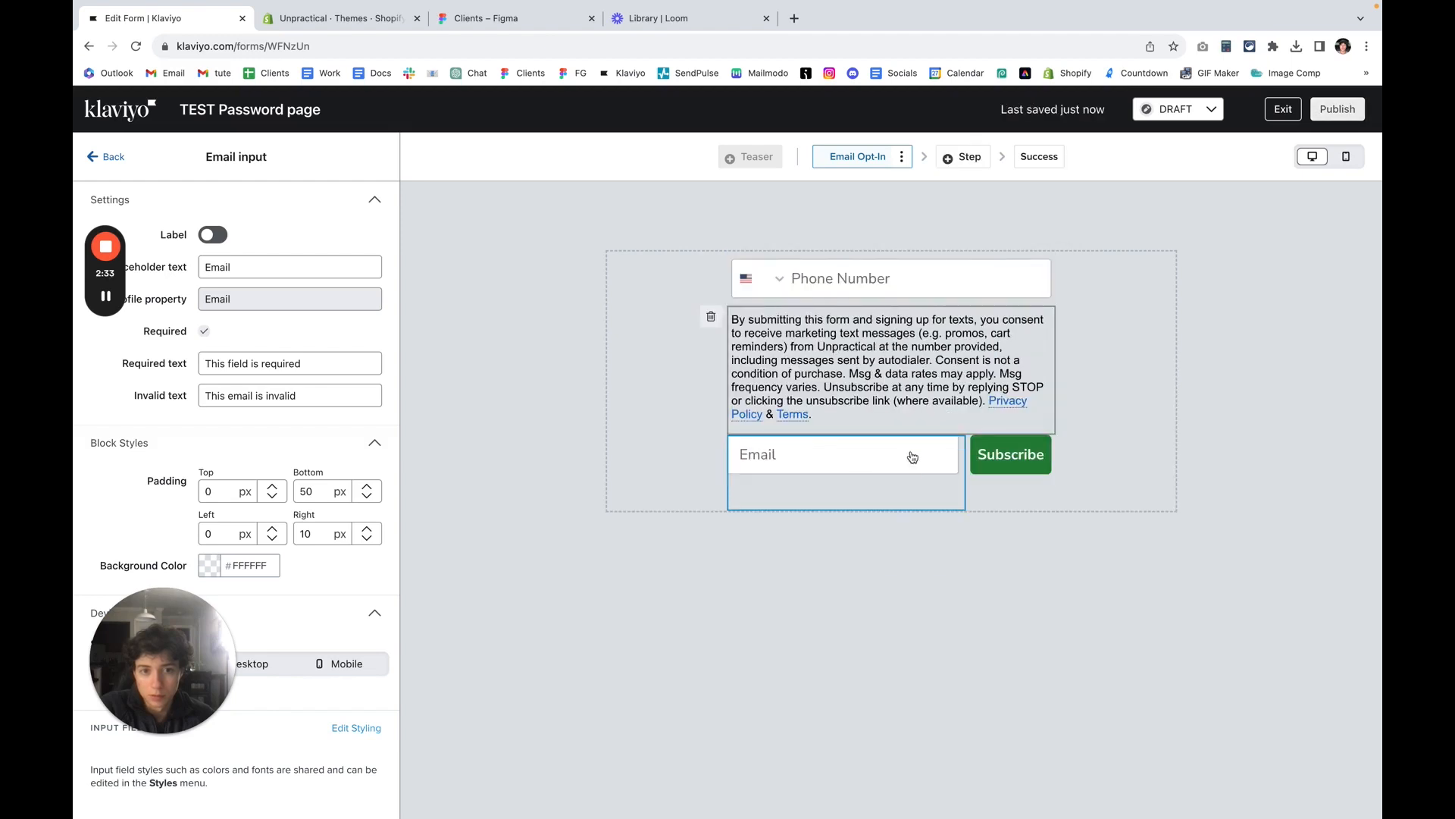
drag(931, 337, 909, 269)
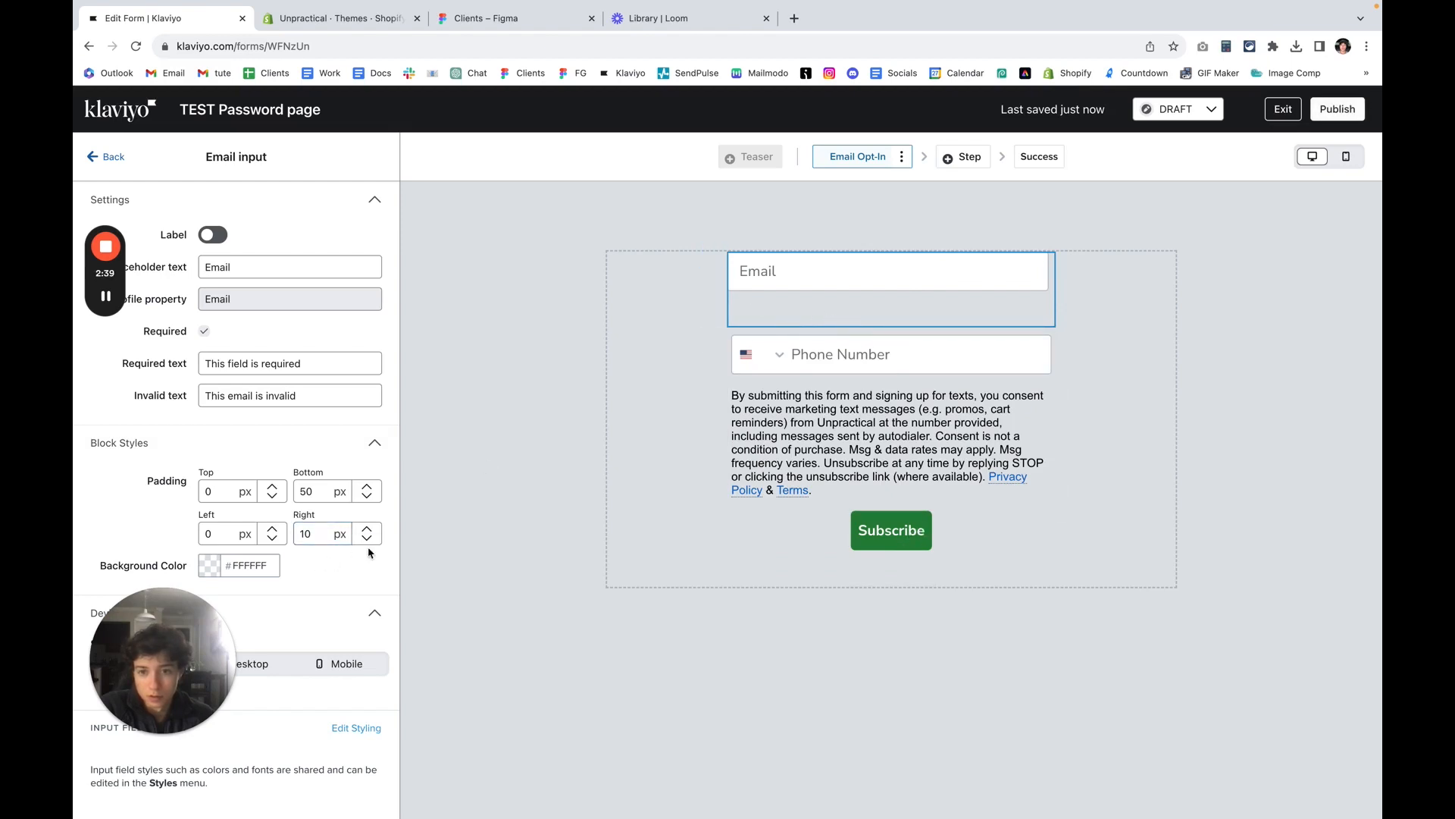
Step: Set the email field's bottom padding to 0 px
click(310, 492)
key(BackSpace)
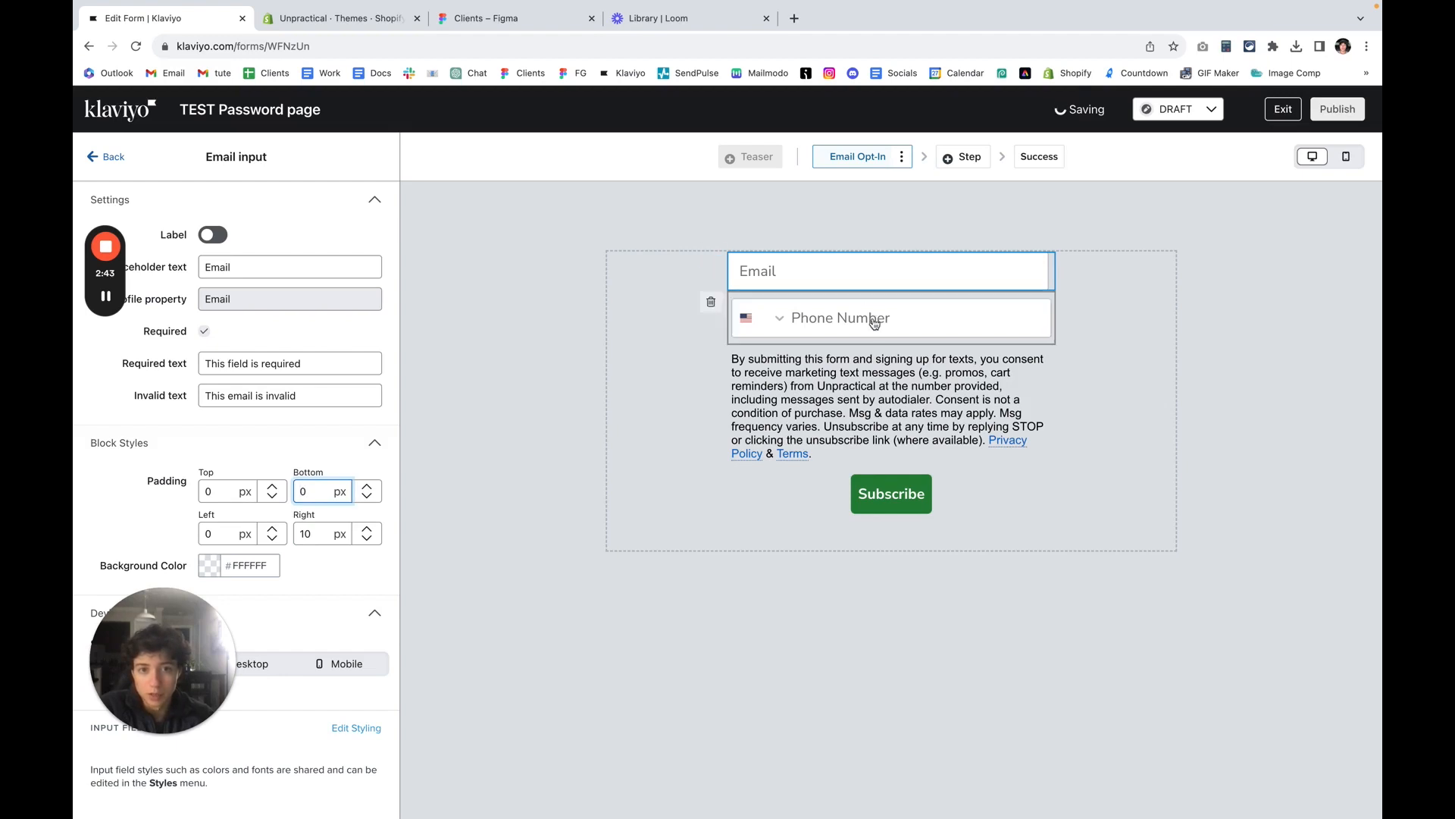
Step: Justify all of the SMS disclosure text
click(928, 423)
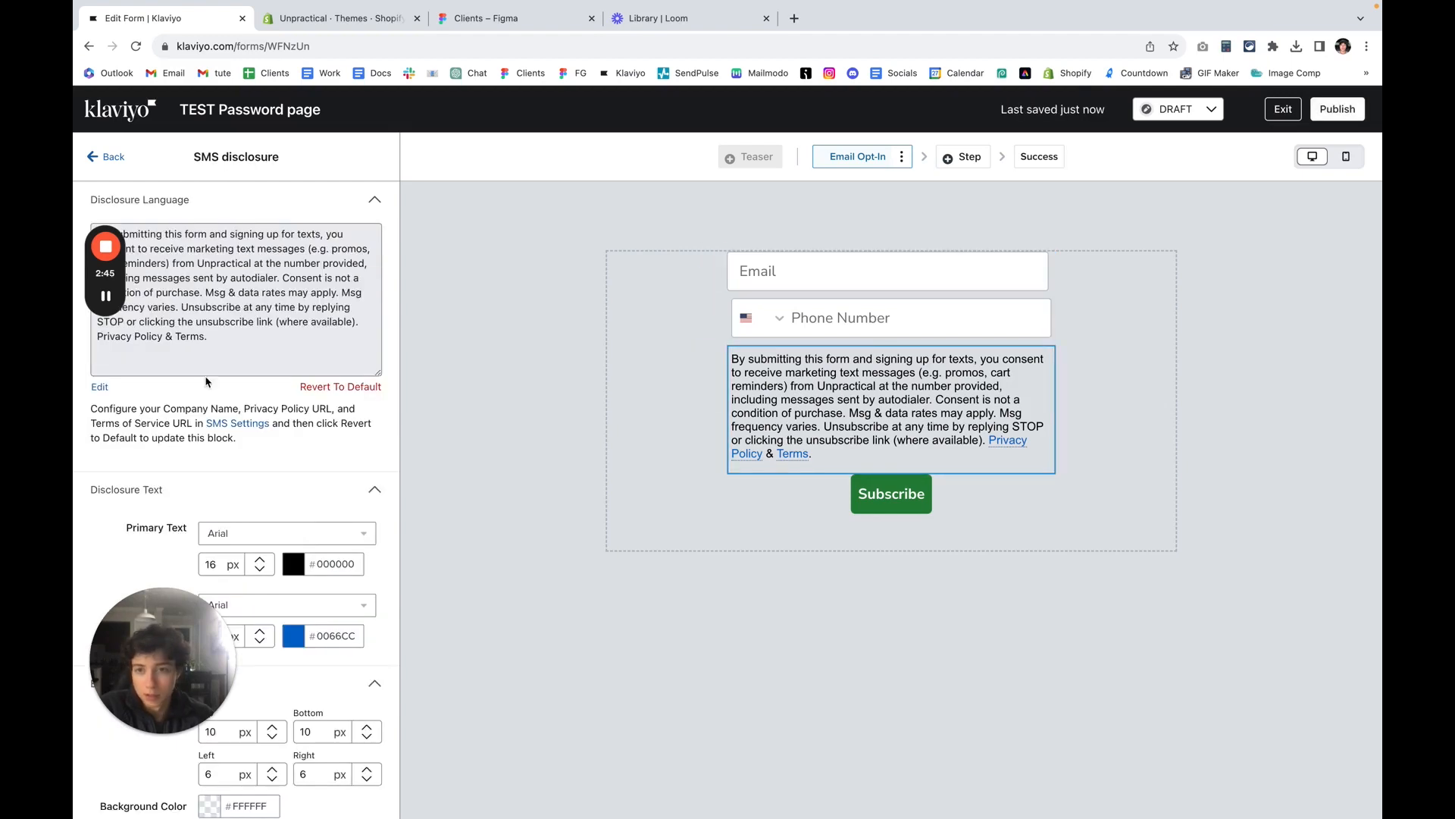
click(100, 389)
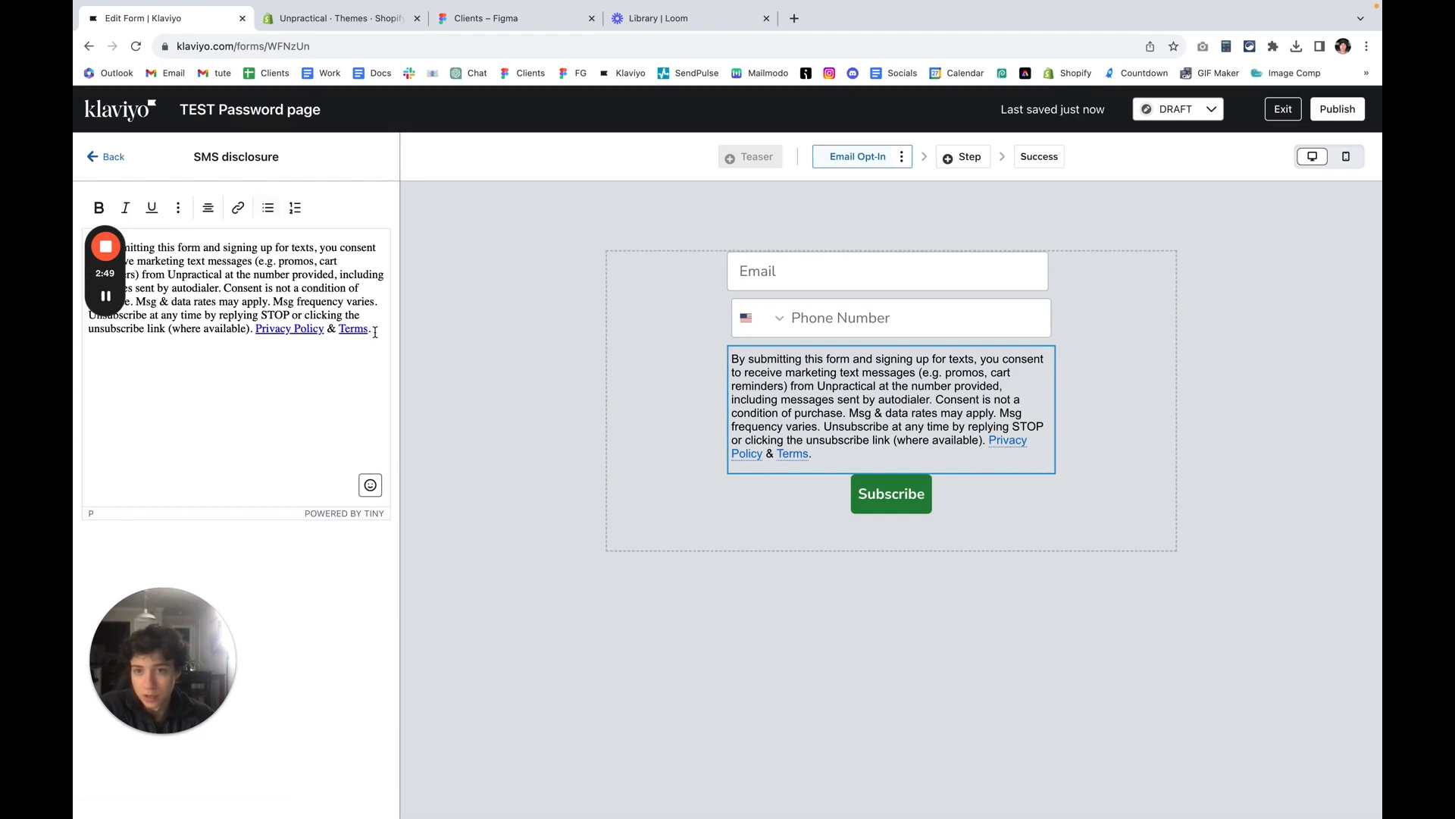
drag(374, 332, 89, 252)
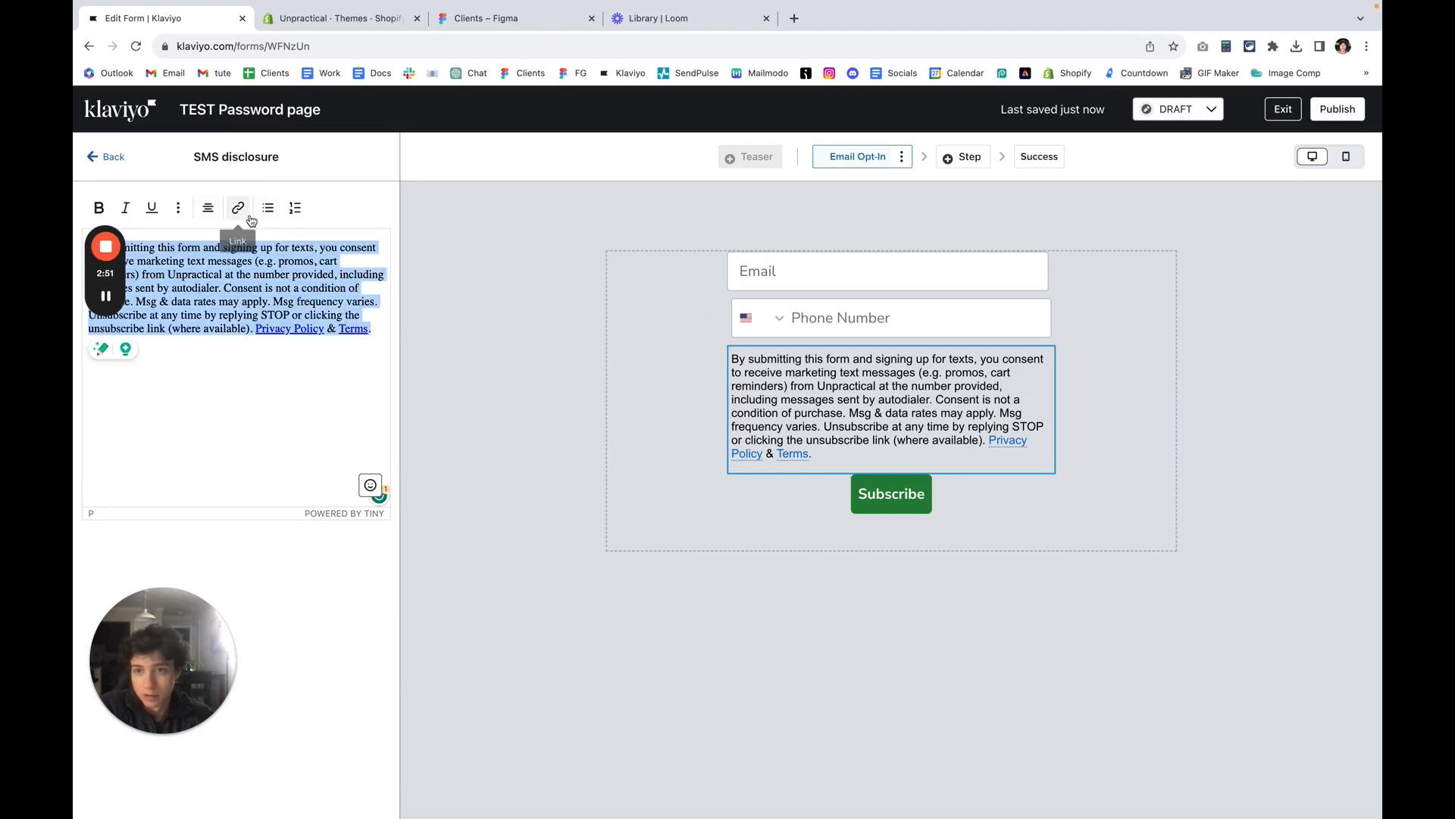
click(179, 212)
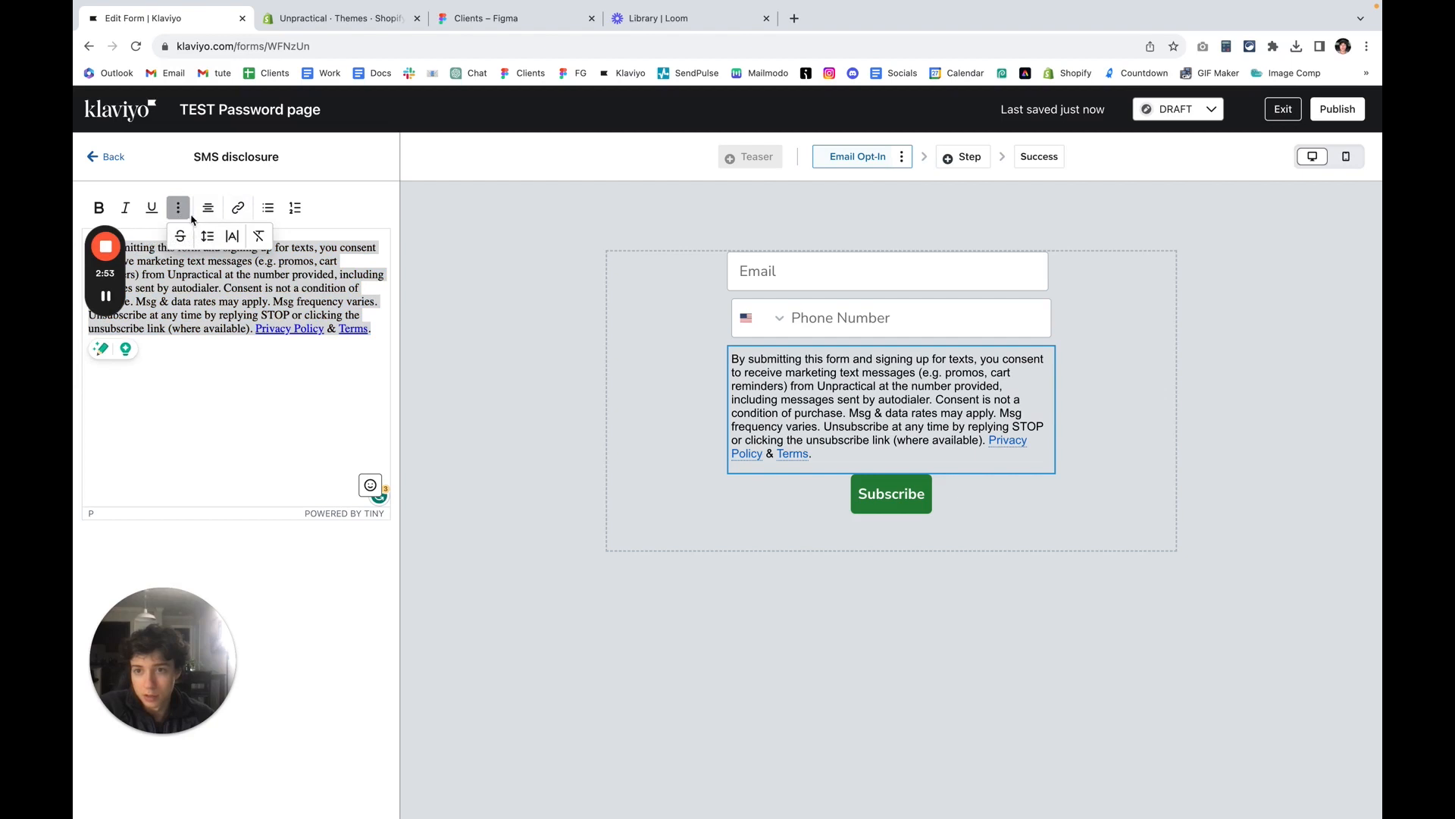
click(178, 209)
click(209, 212)
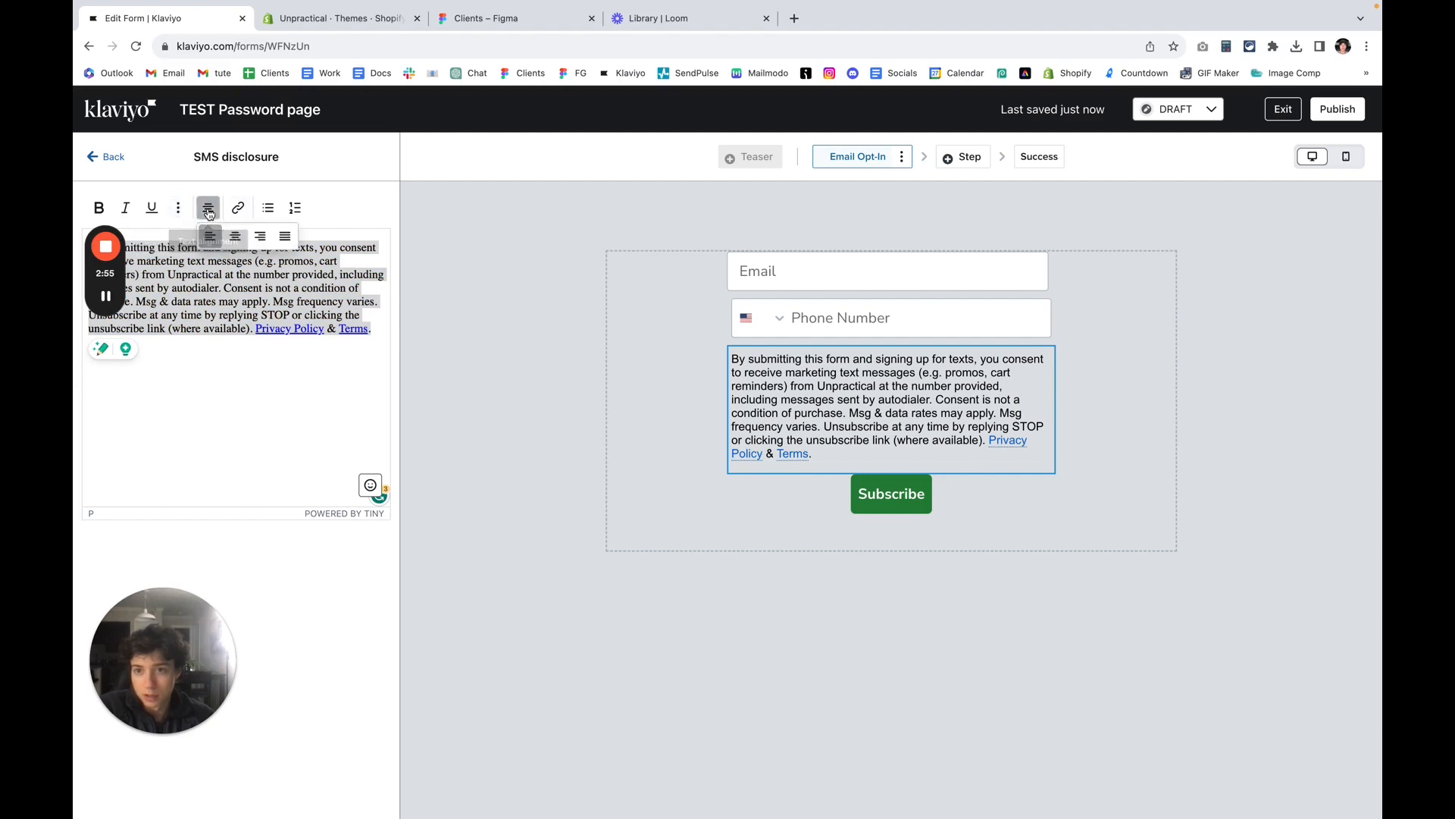
click(285, 237)
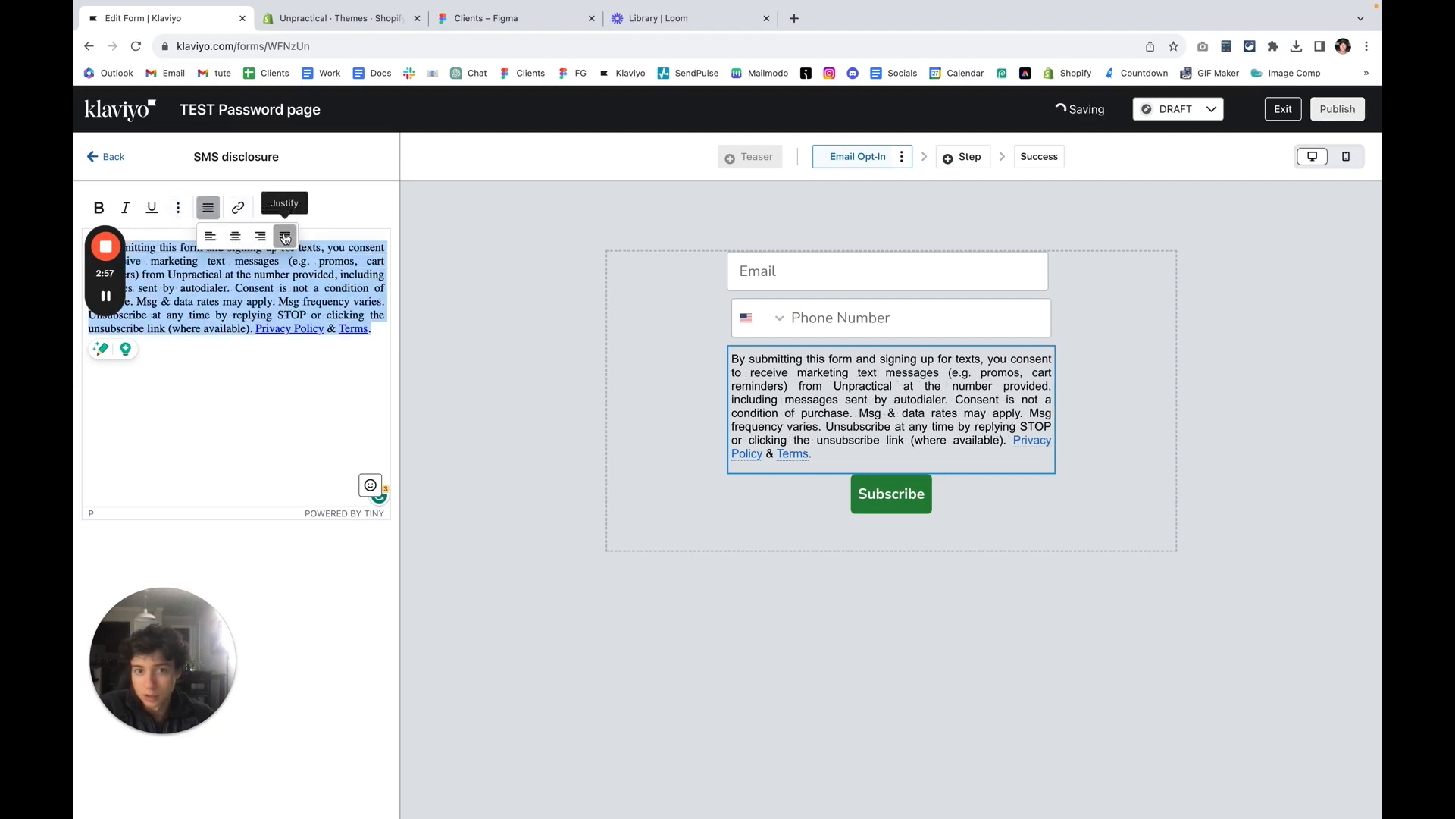
click(221, 356)
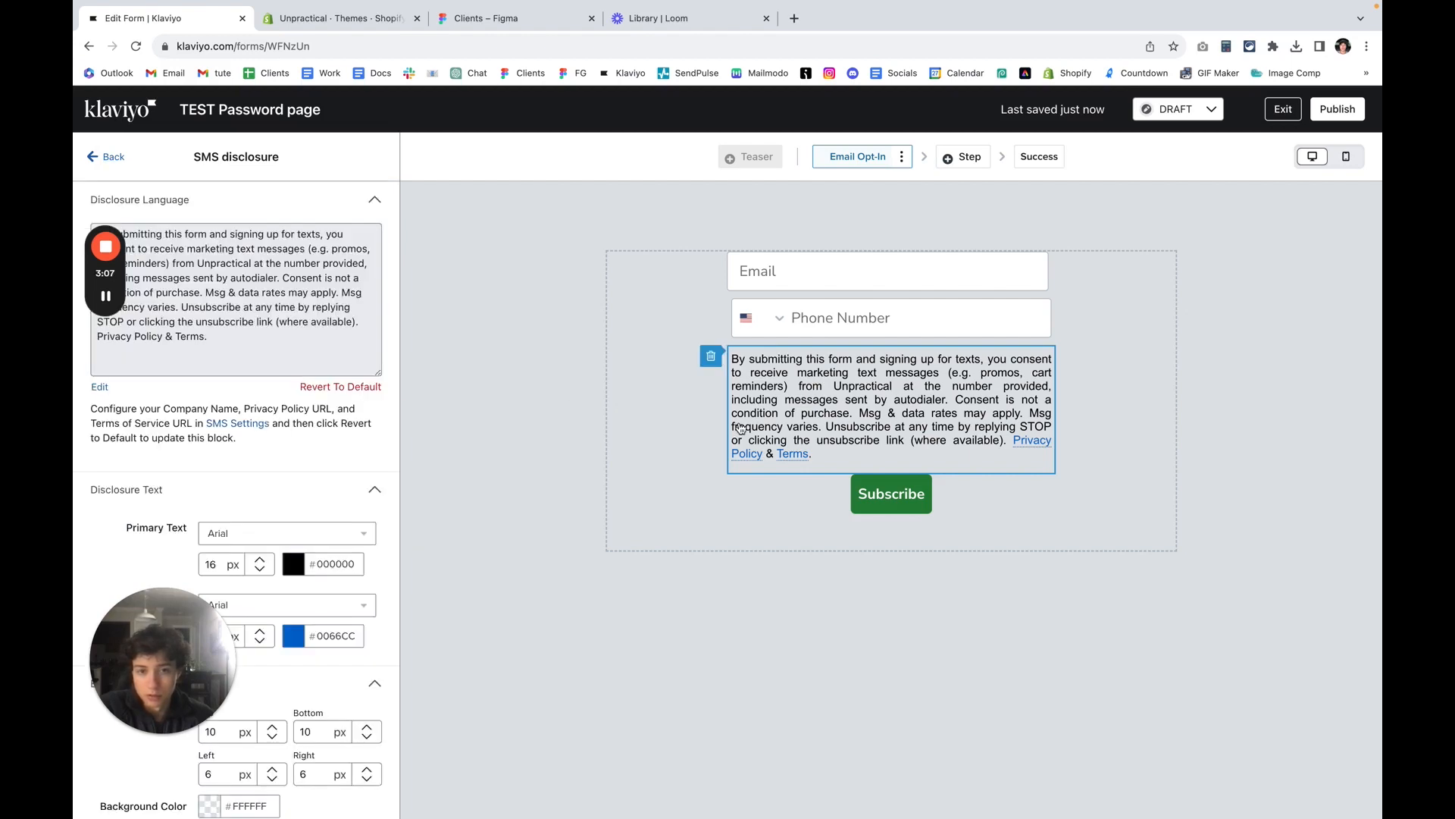
Step: Set the SMS disclosure's primary text size to 13 px
click(117, 163)
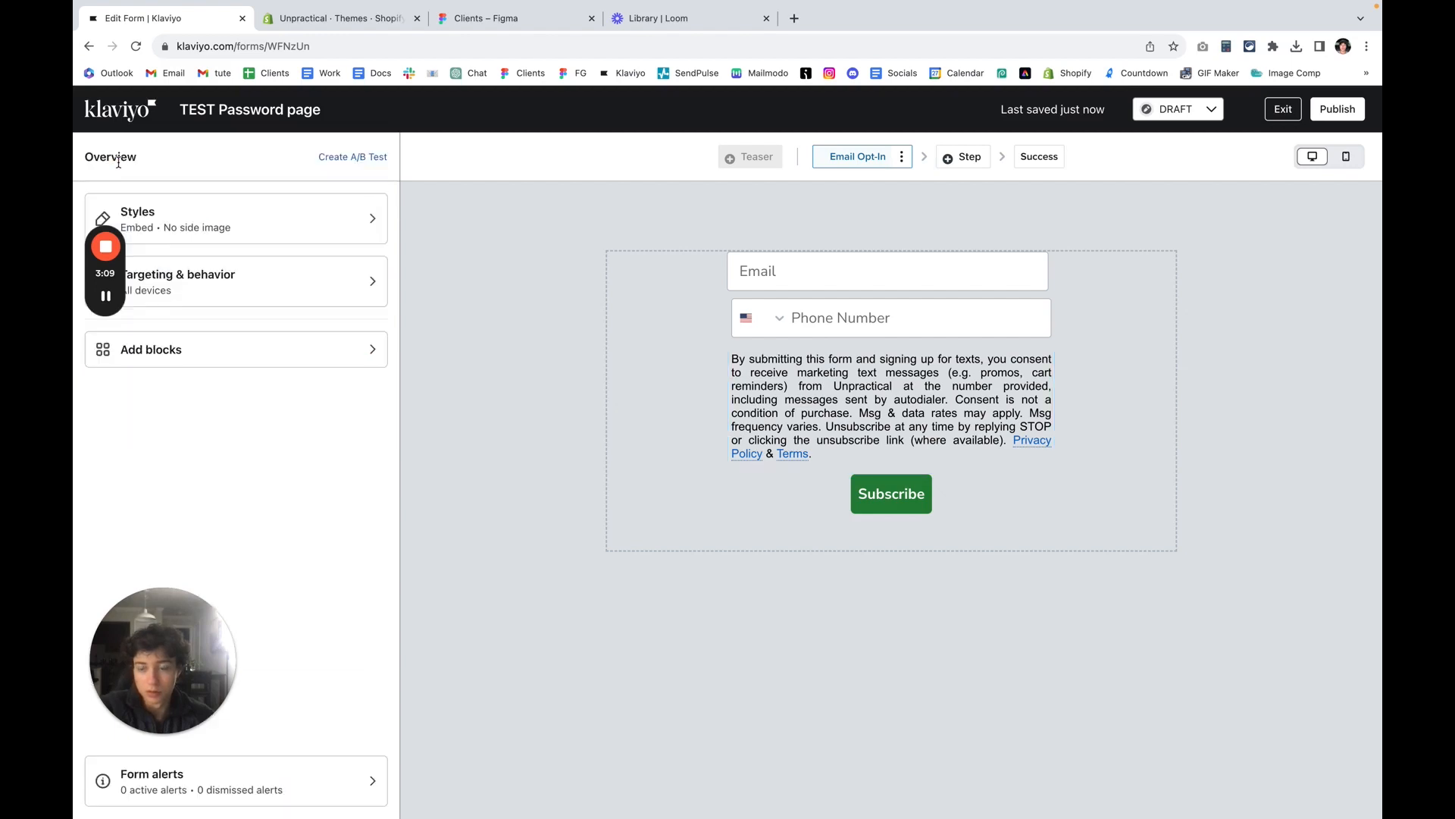
click(866, 388)
scroll(303, 500, down, 1)
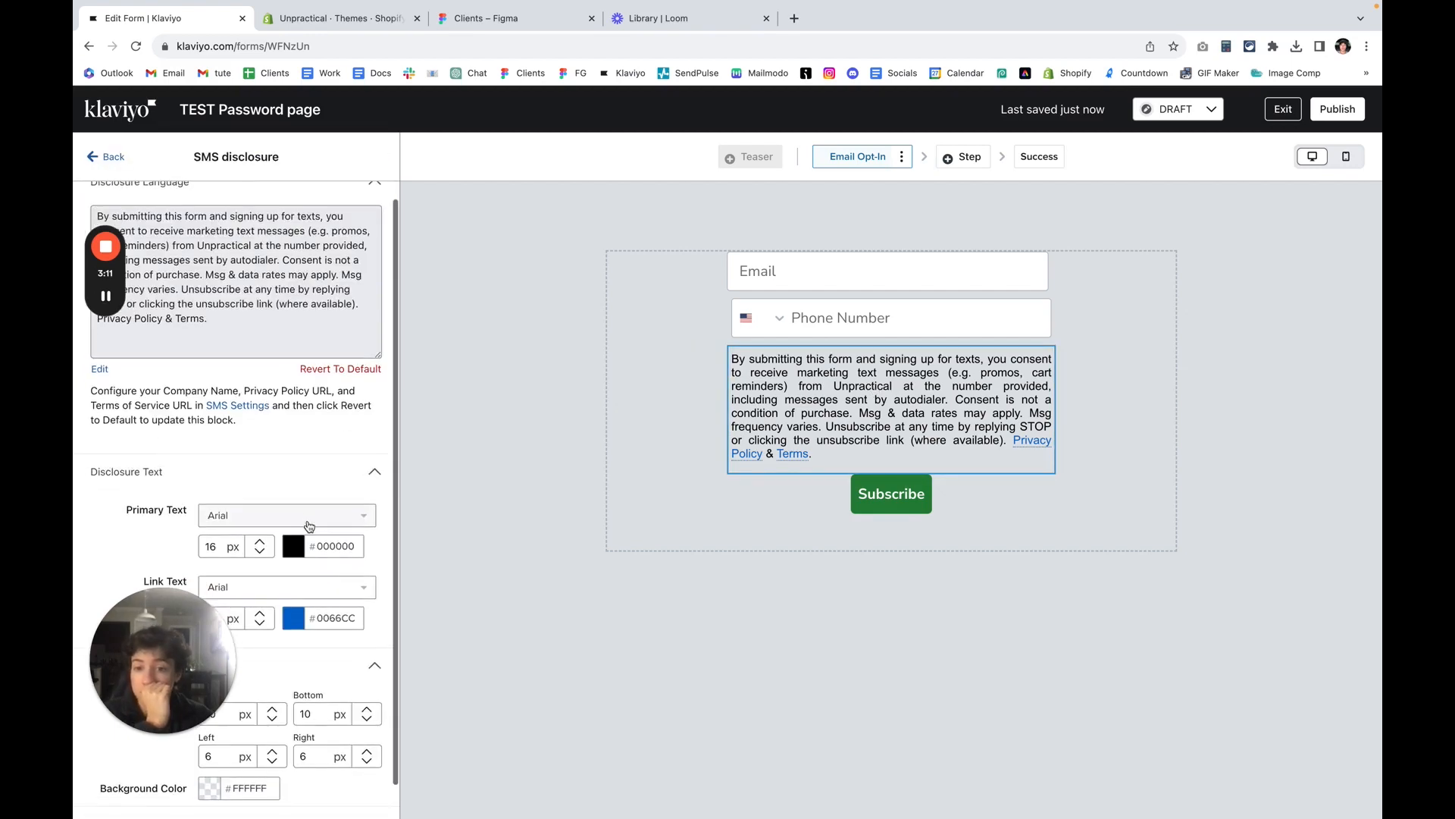
click(260, 556)
click(260, 556)
click(259, 556)
click(260, 555)
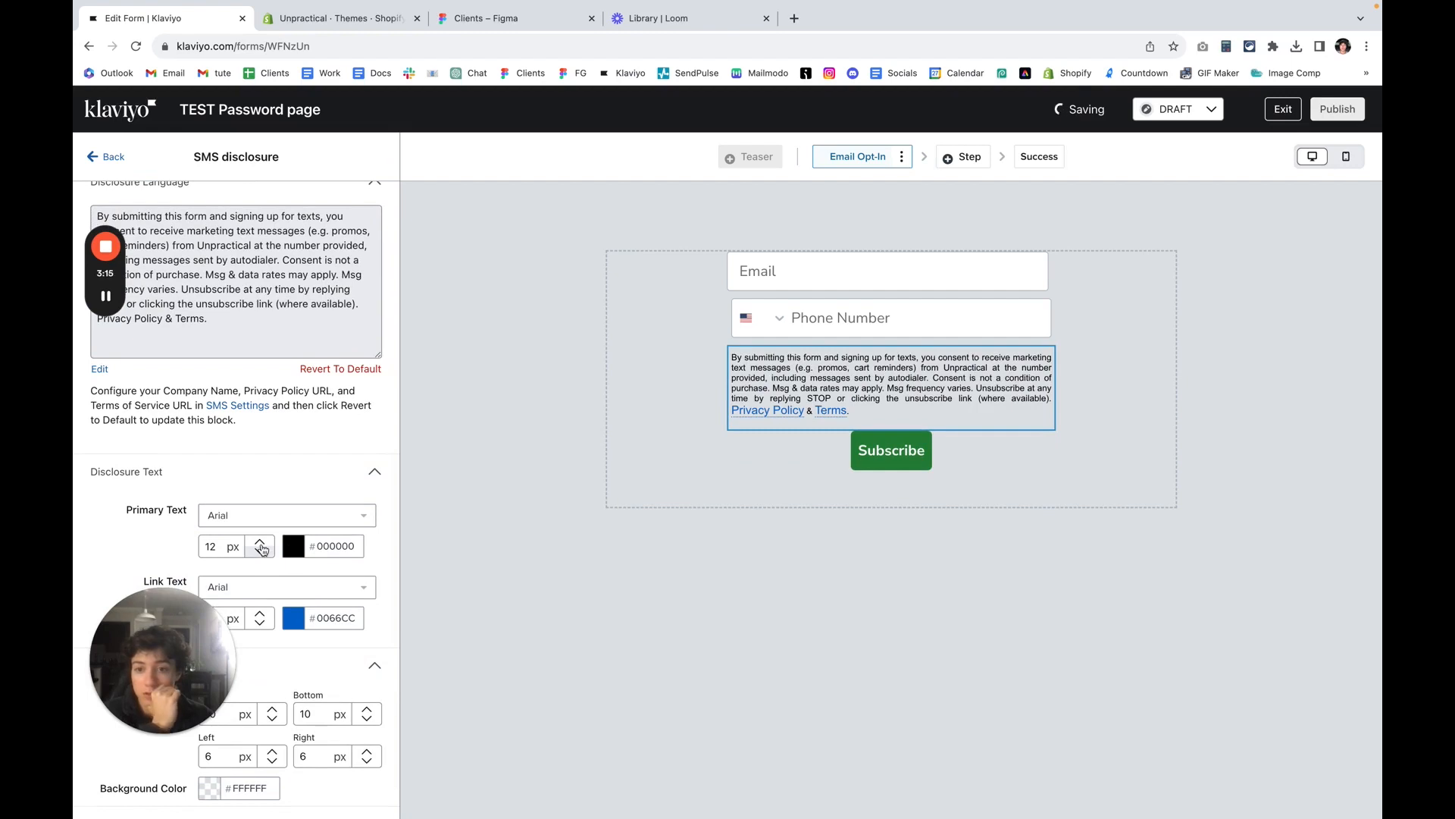
click(259, 543)
scroll(318, 659, down, 1)
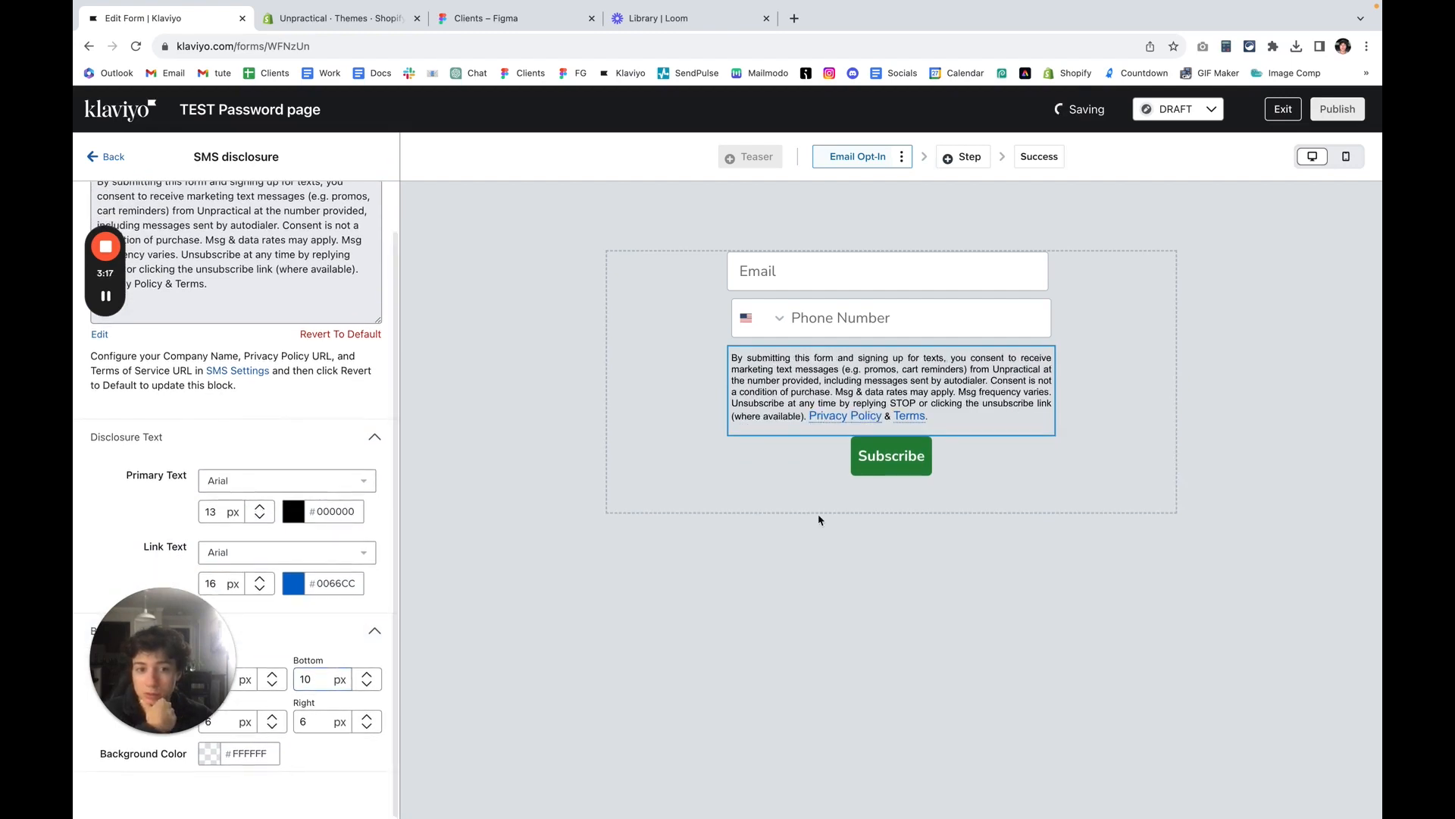
Step: Change the Subscribe button's background color to black (#000000)
click(923, 446)
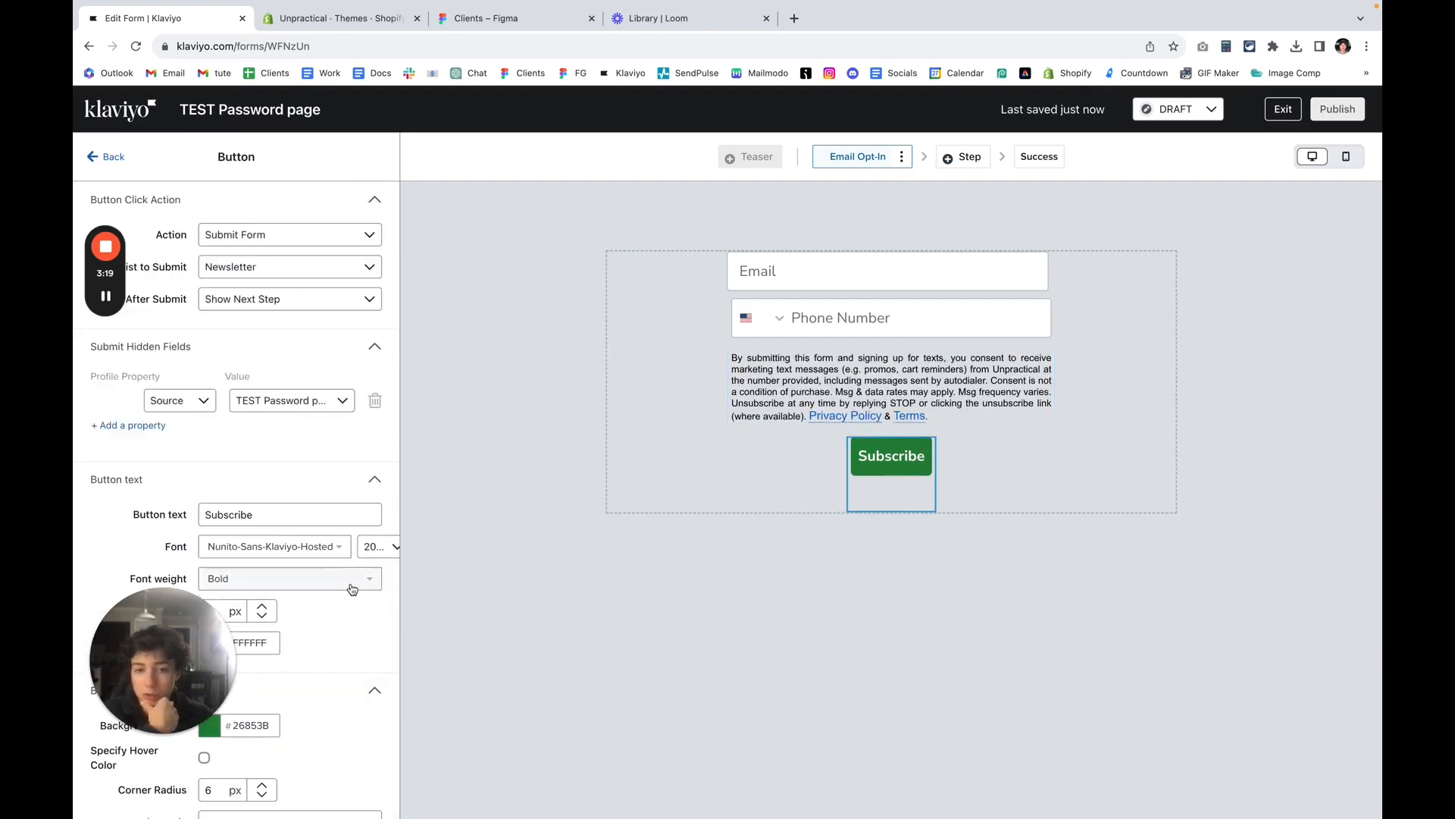
scroll(224, 351, down, 5)
click(210, 311)
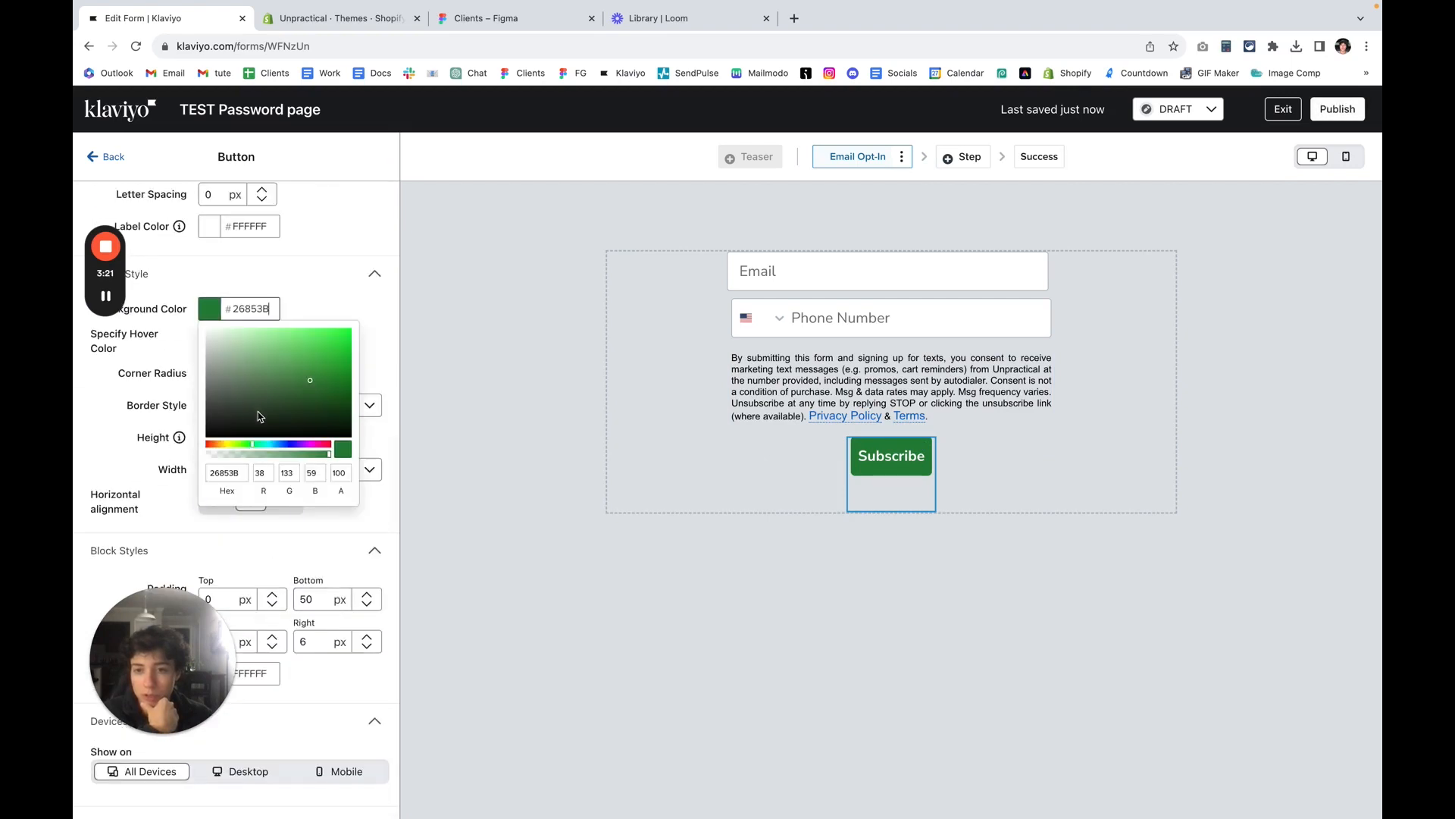
drag(260, 416, 116, 469)
click(227, 469)
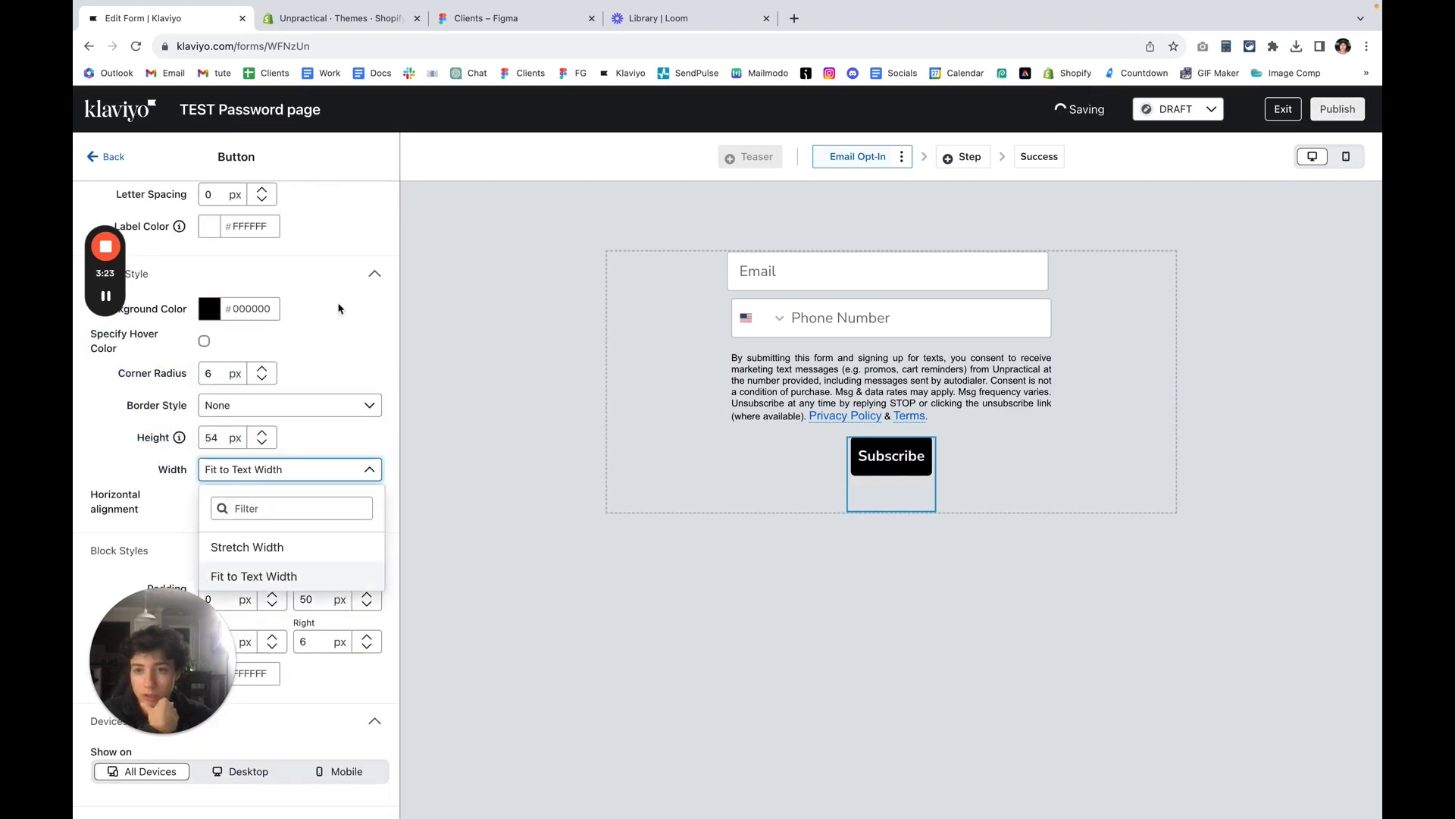
click(325, 360)
Step: Replace the Subscribe button's text with "SIGN UP FOR OUR NEXT DROP"
scroll(319, 266, up, 10)
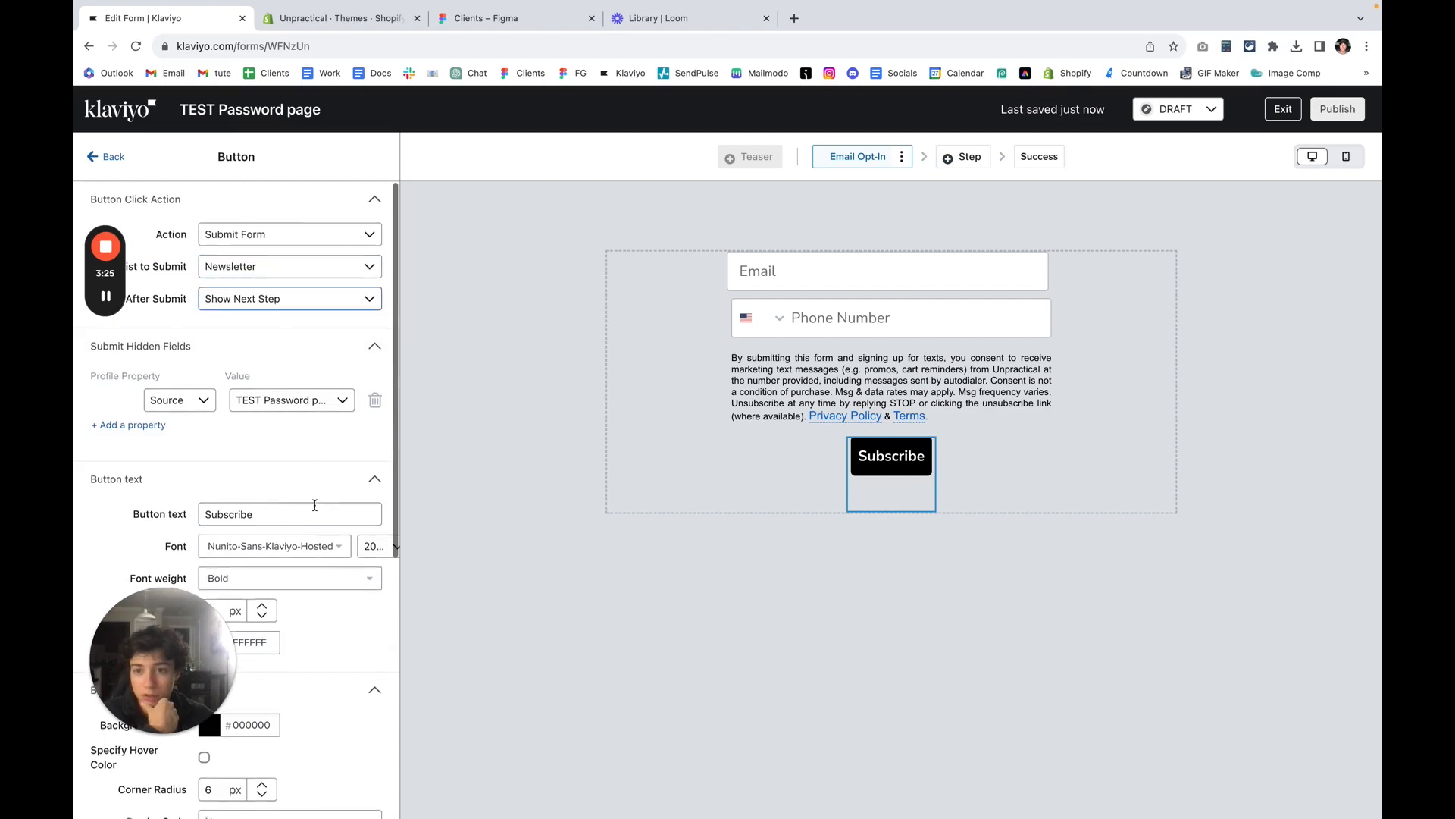
scroll(315, 503, down, 1)
click(267, 488)
key(BackSpace)
key(BackSpace)
key(BackSpace)
key(BackSpace)
key(BackSpace)
key(BackSpace)
key(BackSpace)
key(BackSpace)
key(BackSpace)
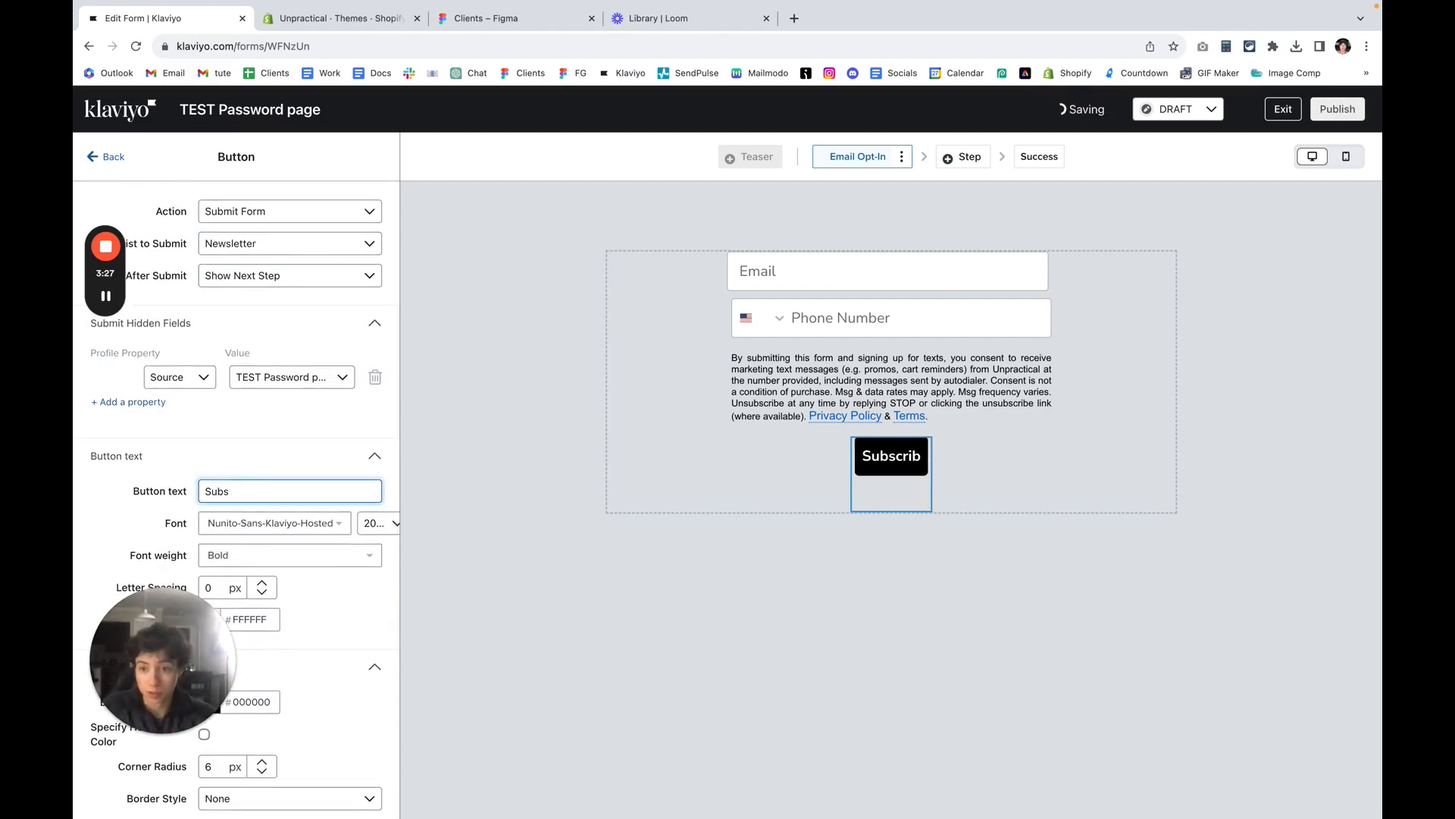
text(SIGN UP)
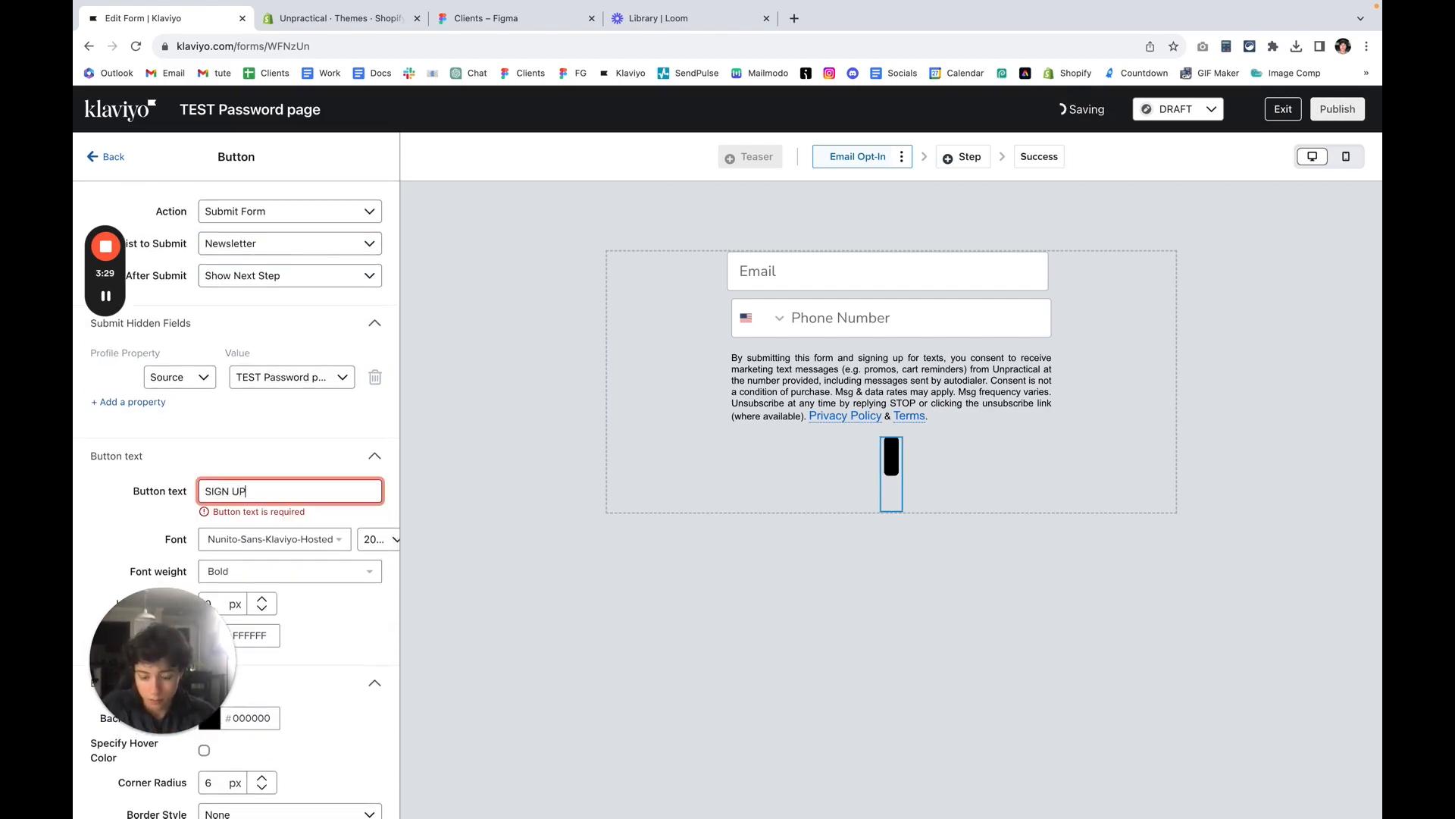
text( FOR)
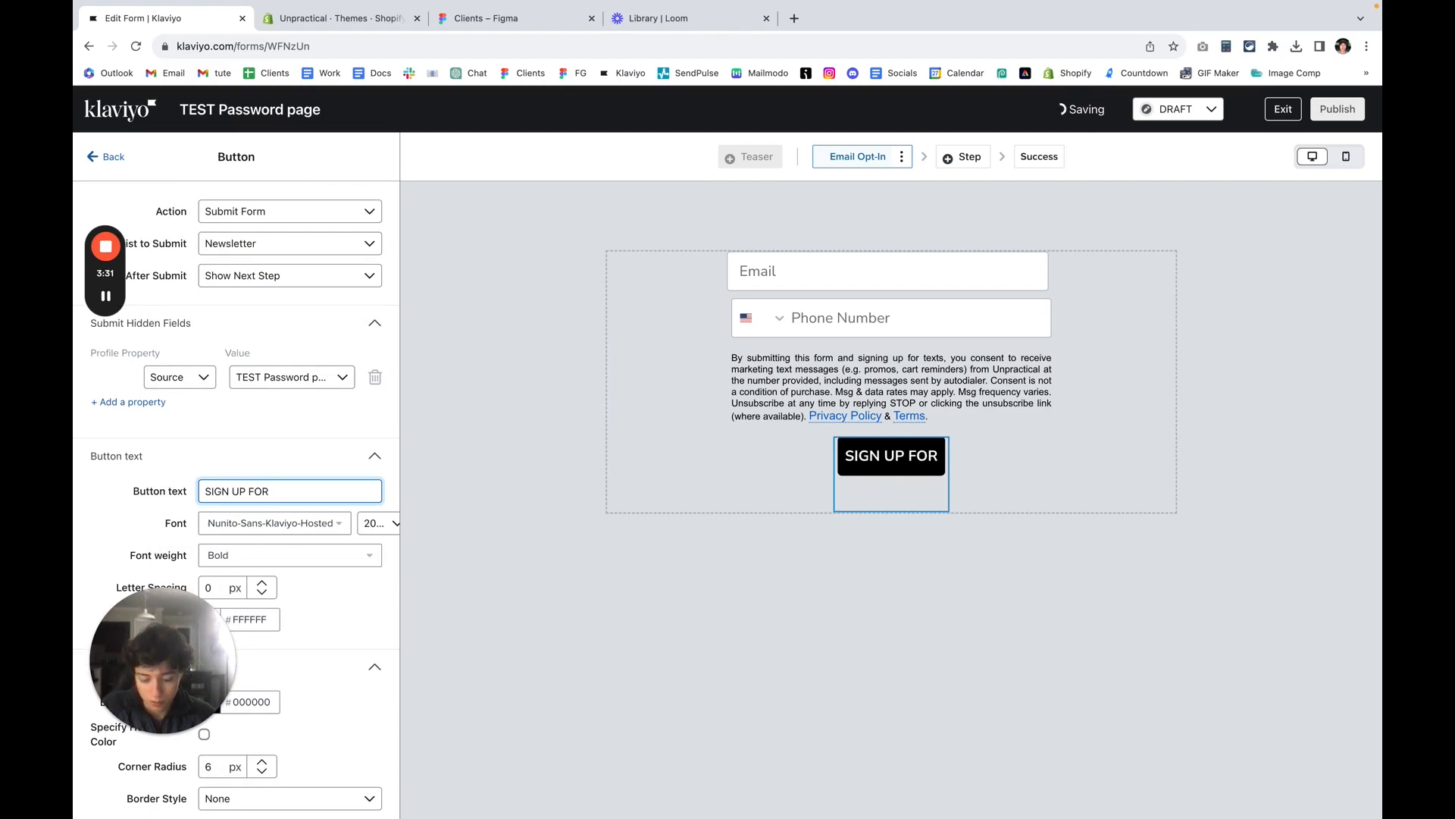
text( OUR NEXT DROP)
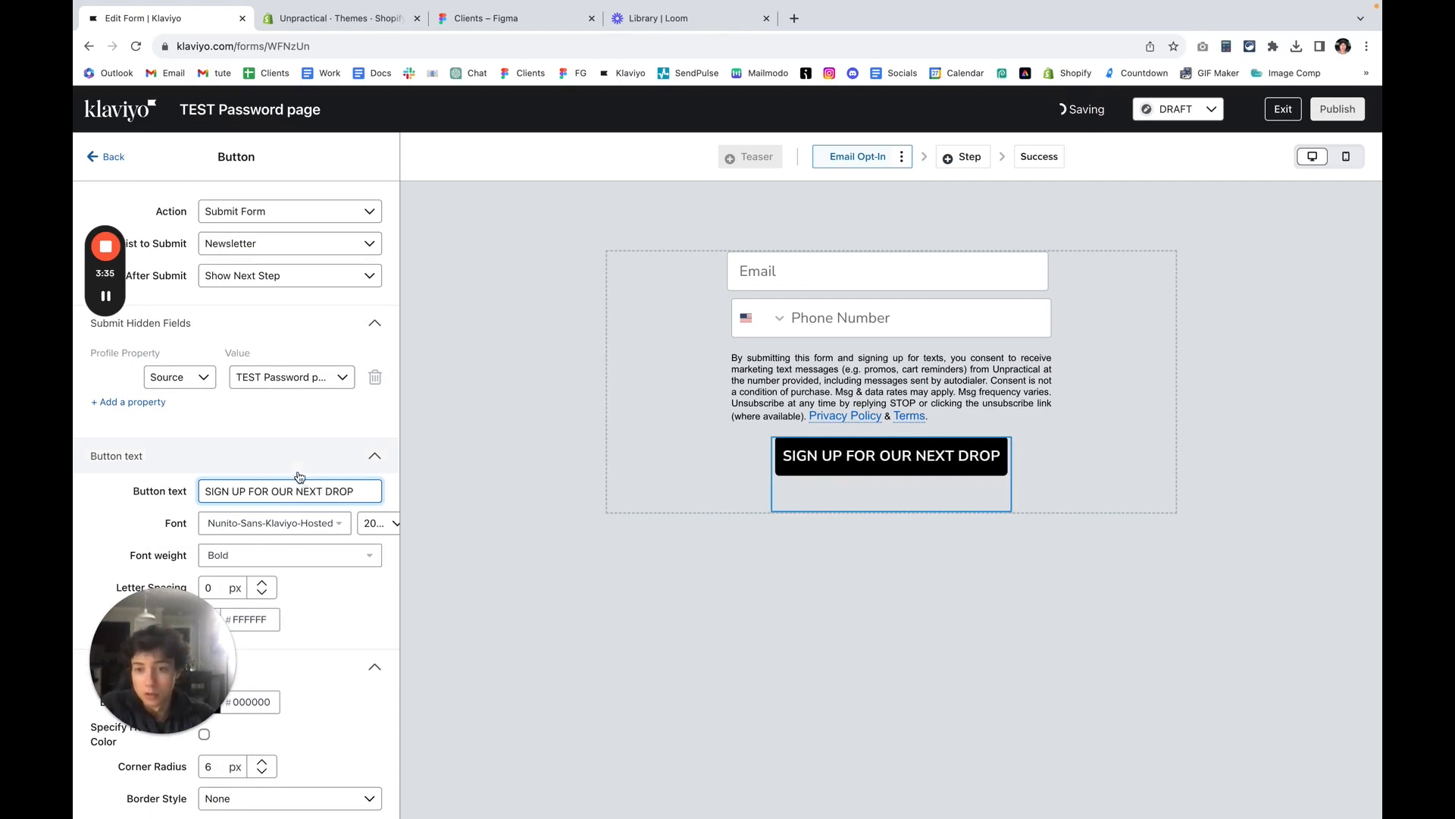
Step: Try Arial Black as the font of the sign-up button's text
click(107, 530)
click(285, 529)
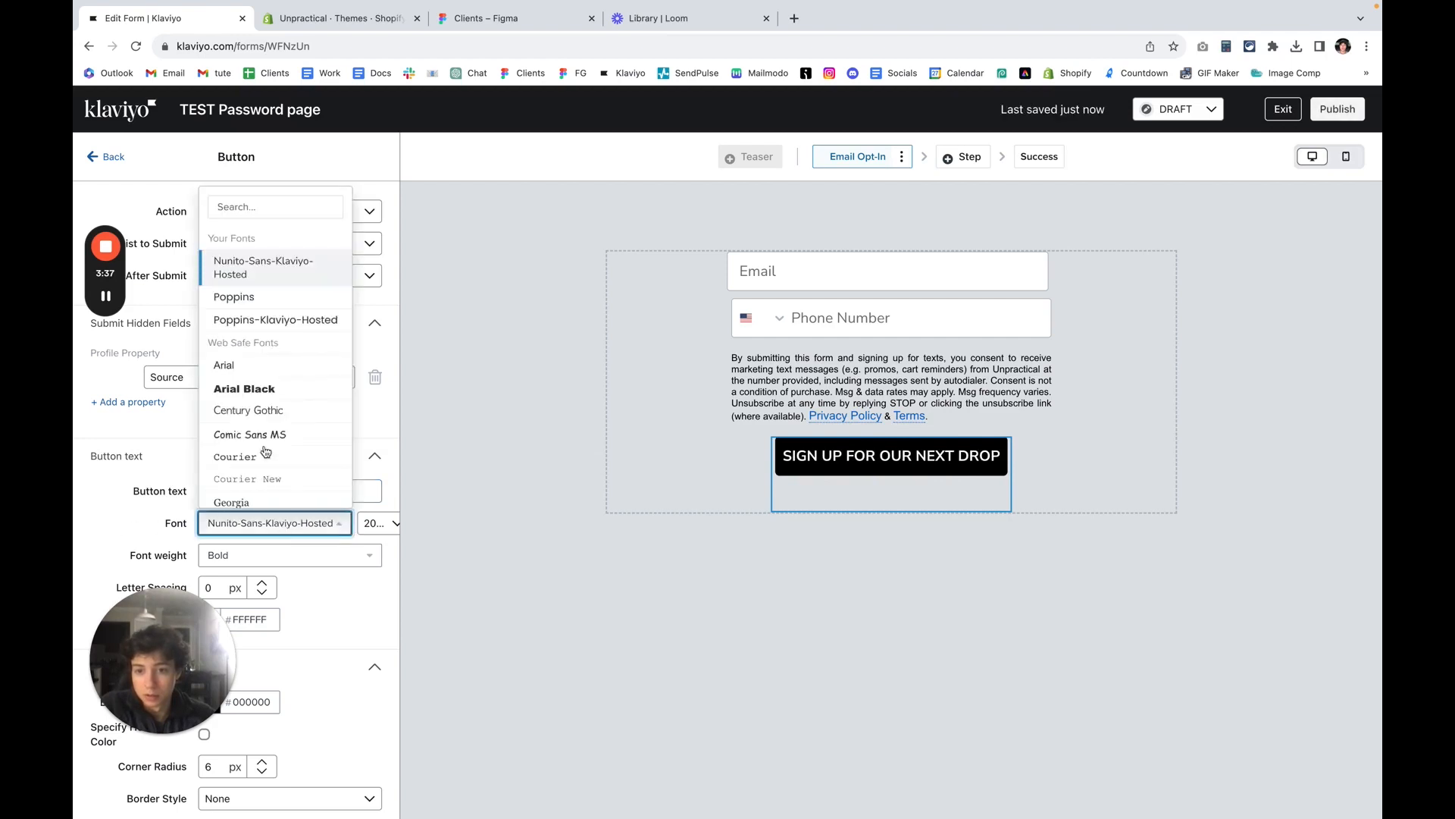
click(242, 388)
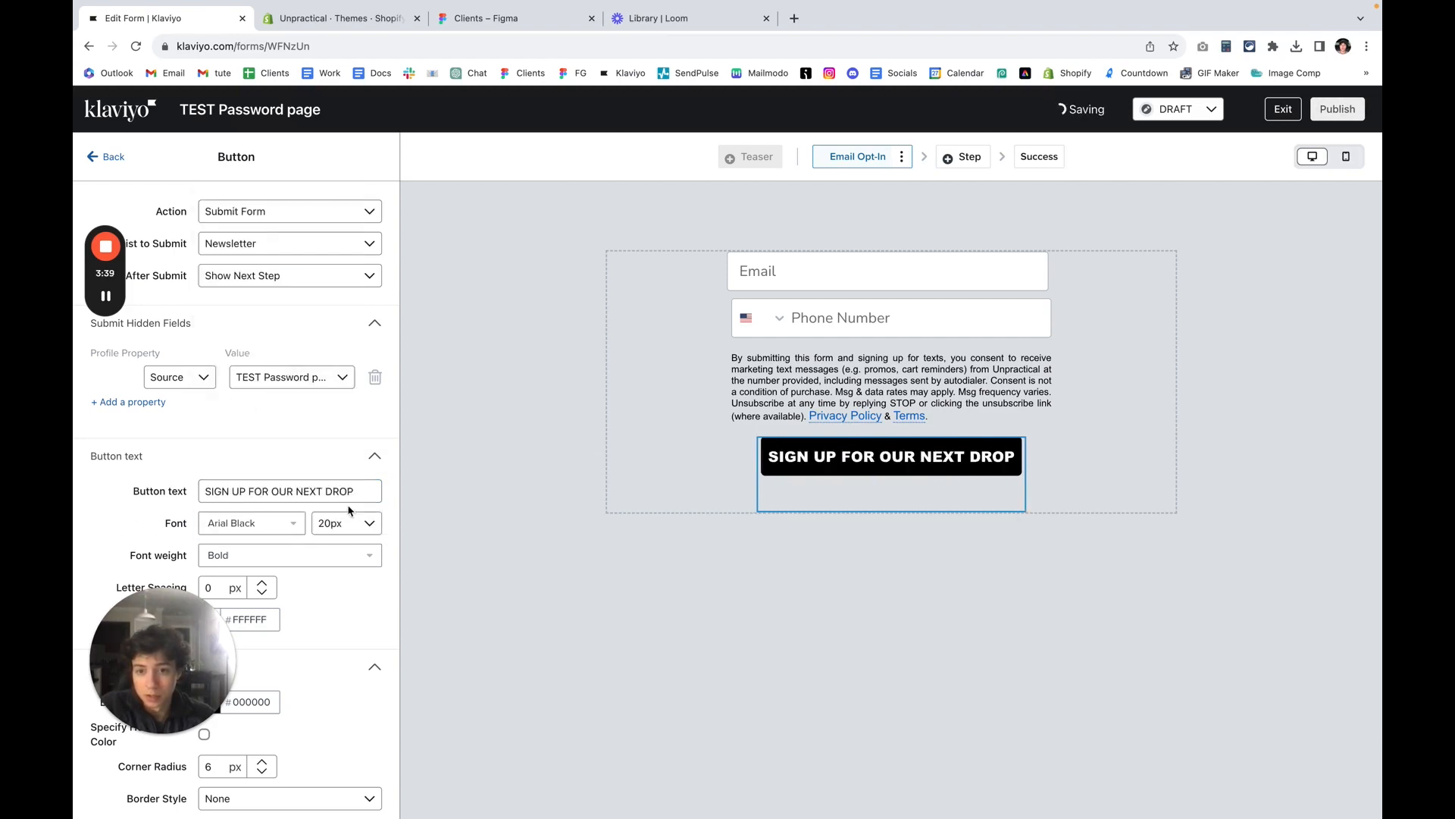
Step: Set the sign-up button's font to Poppins-Klaviyo-Hosted
click(288, 528)
scroll(269, 452, down, 6)
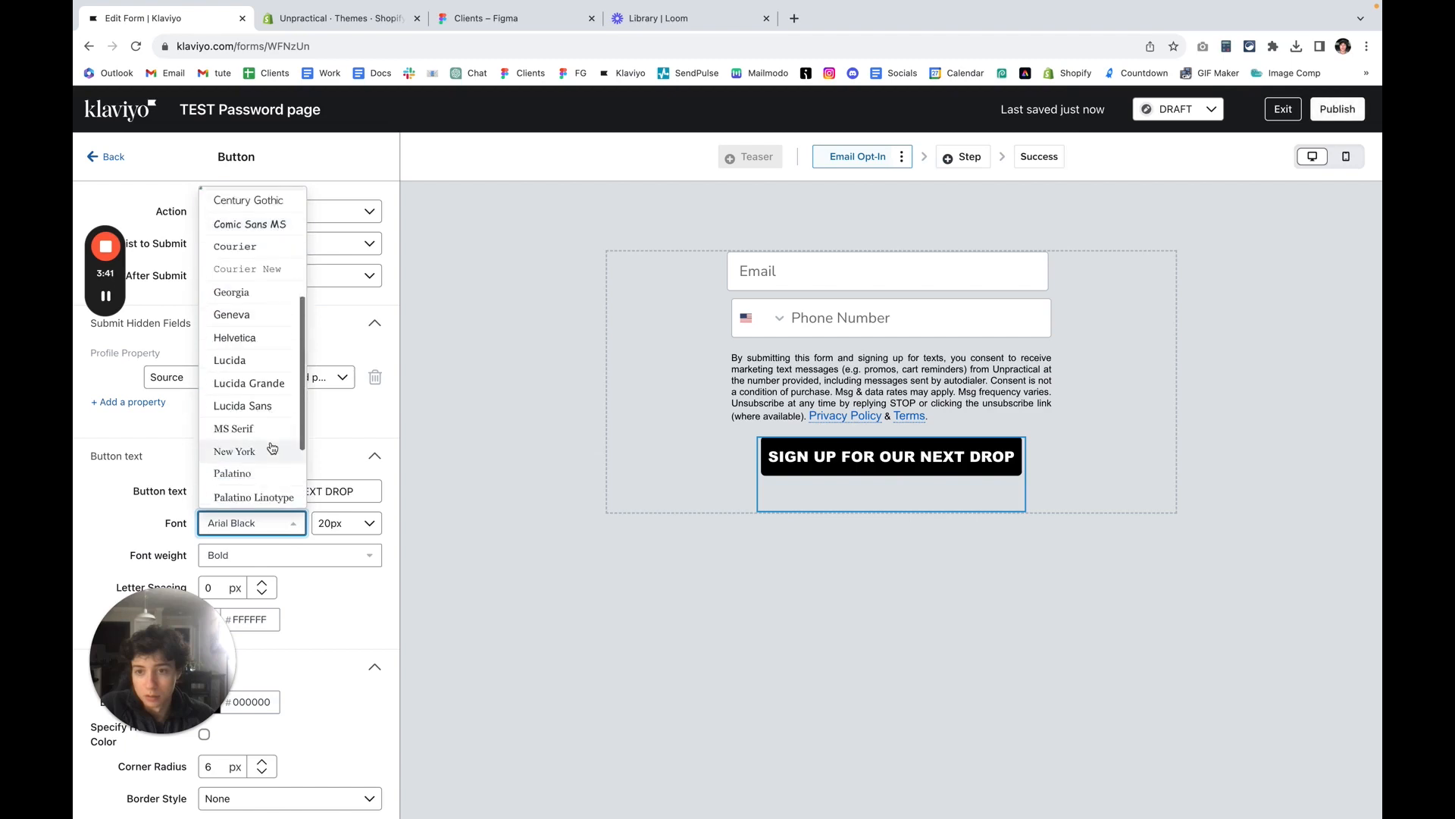
scroll(269, 452, up, 8)
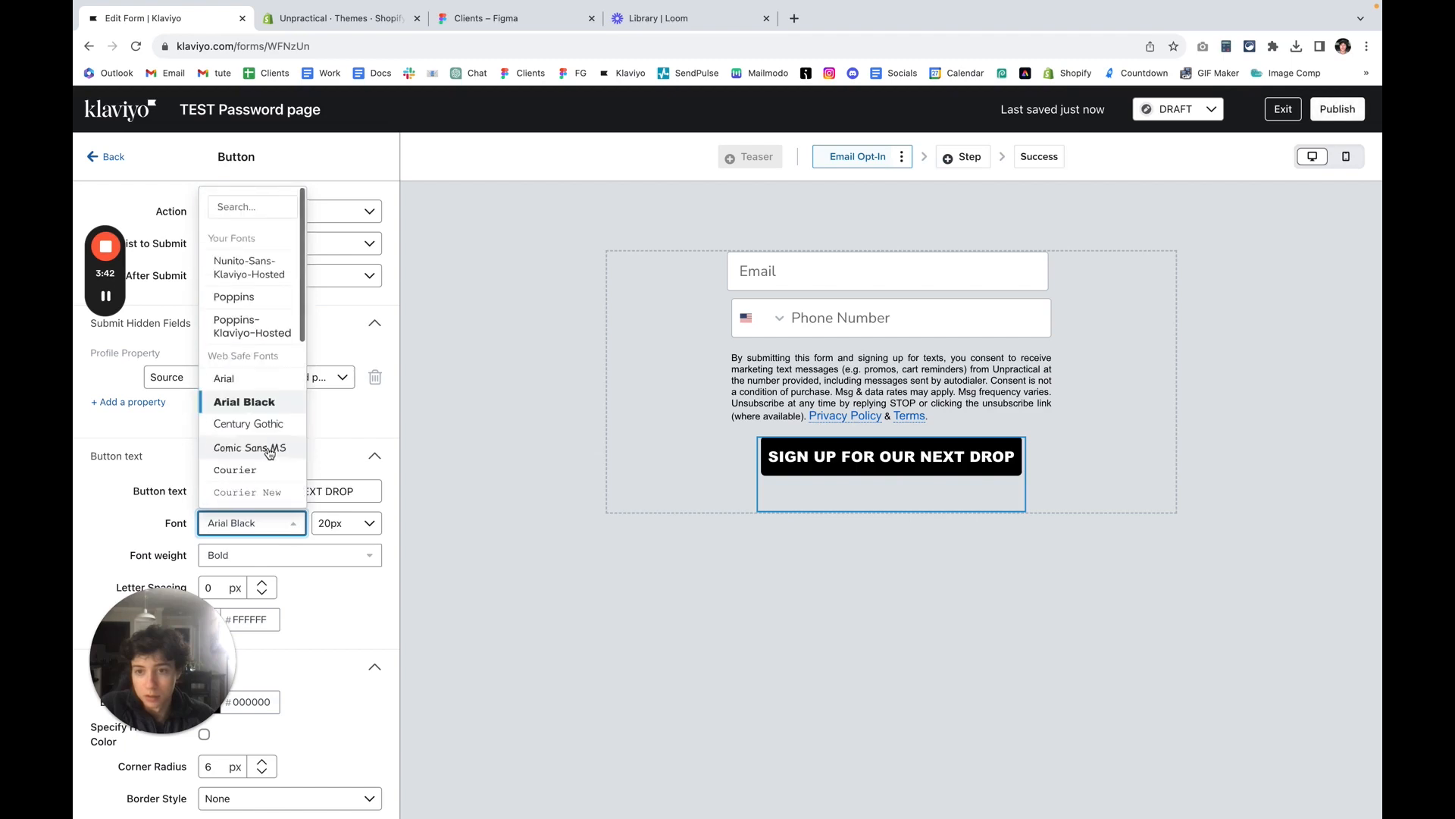
click(256, 335)
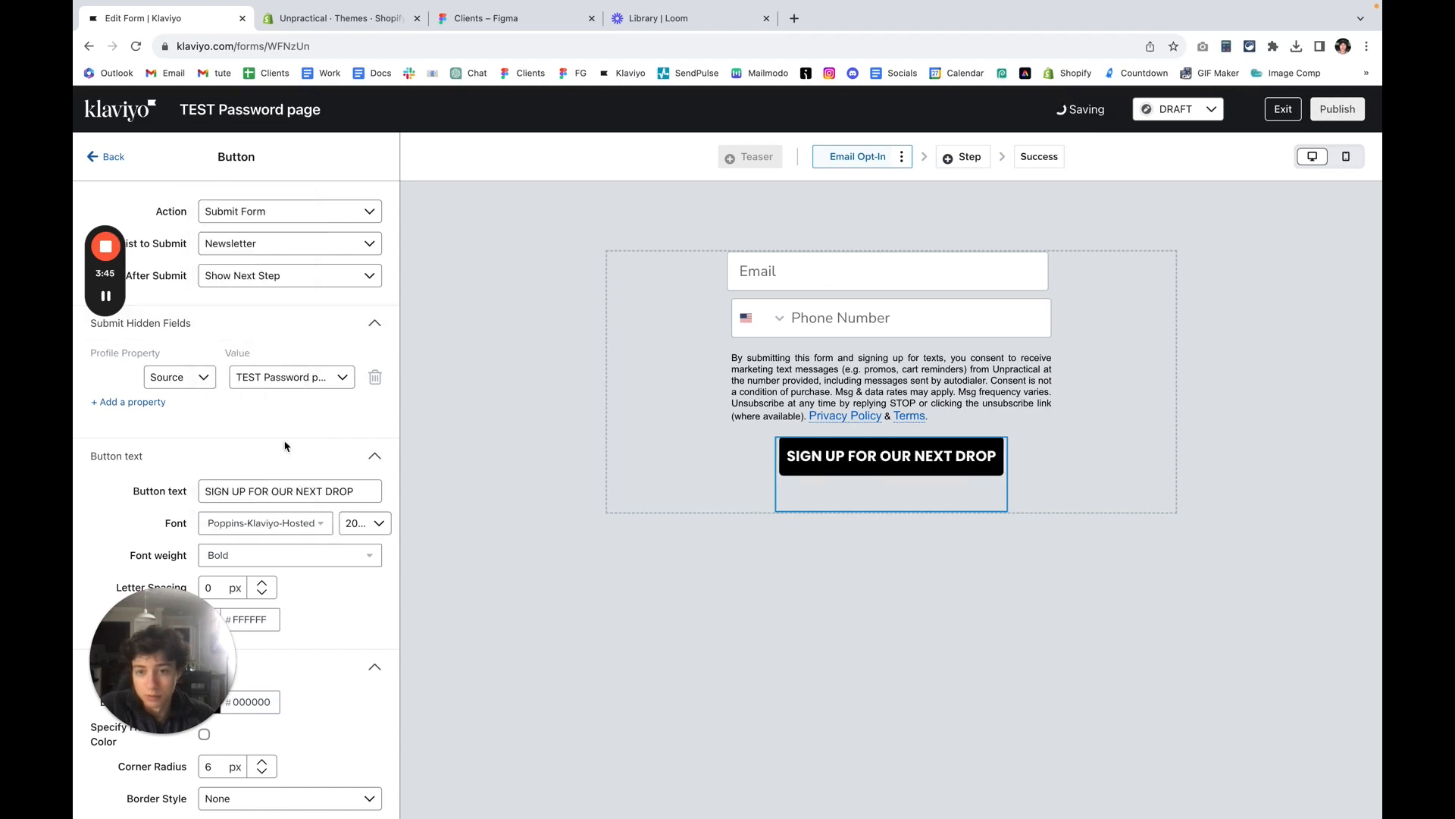
Step: Try an 18 px font size on the sign-up button's text and return it to 20 px
click(373, 521)
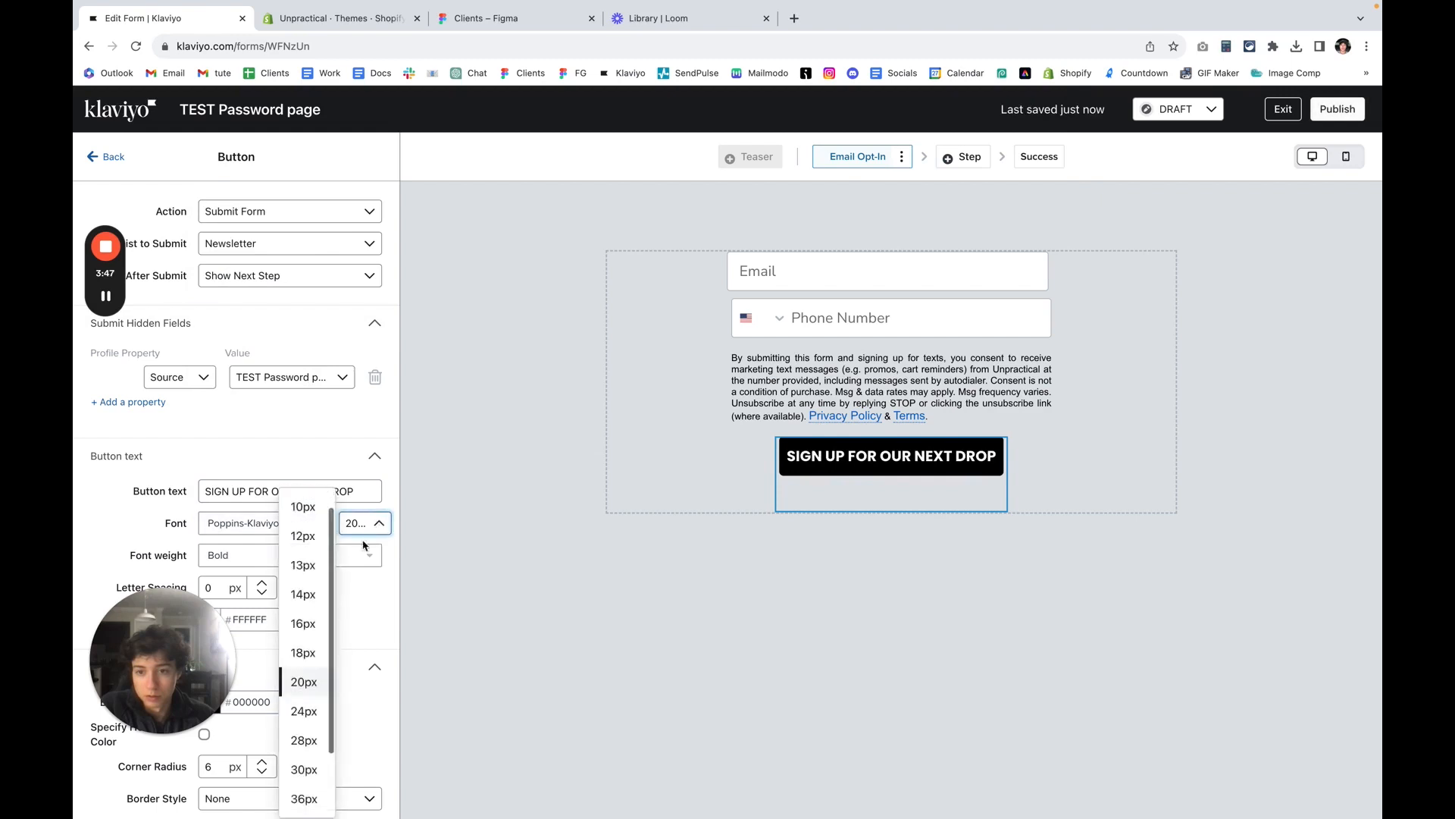
click(310, 655)
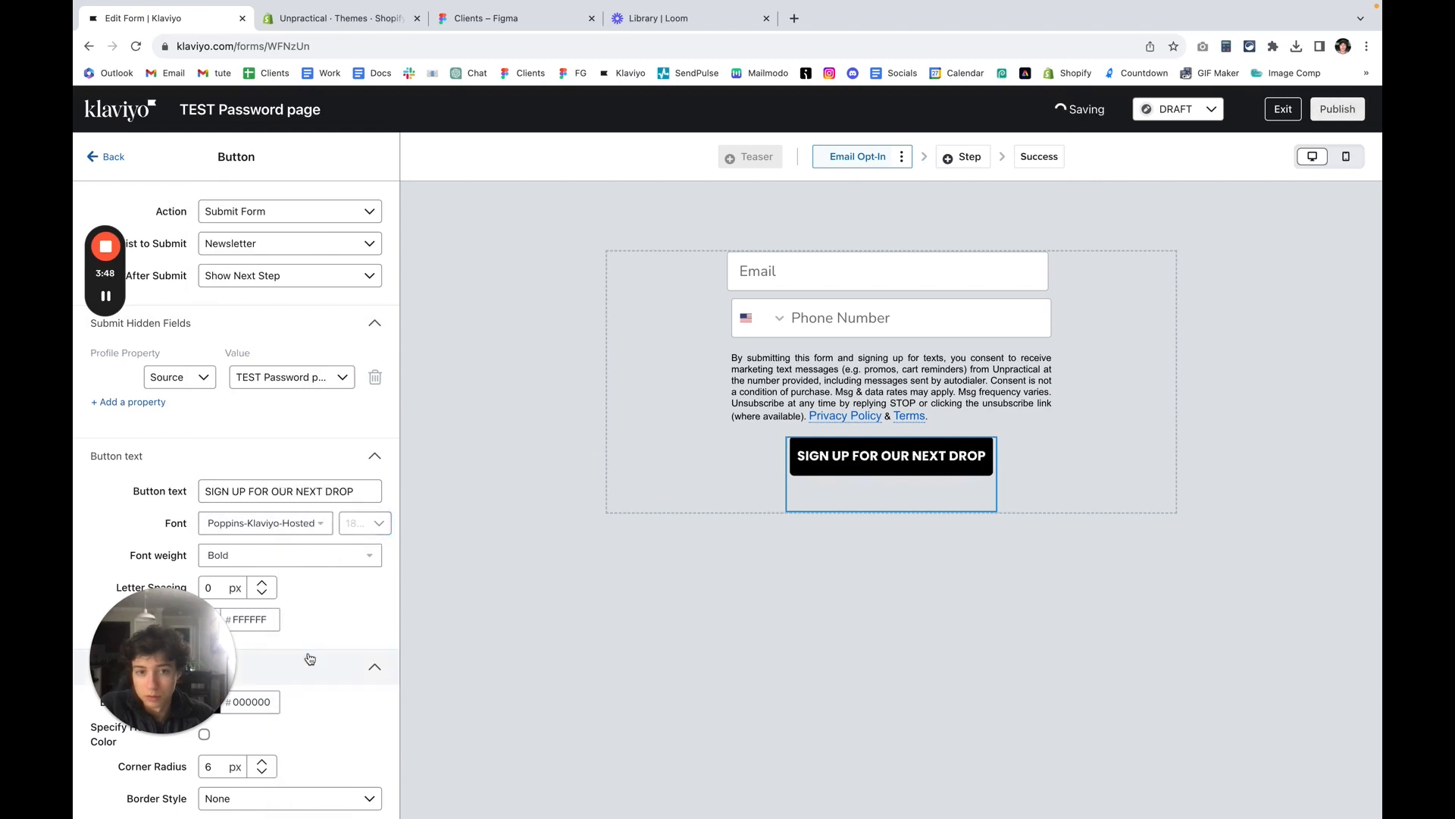
click(371, 523)
click(304, 707)
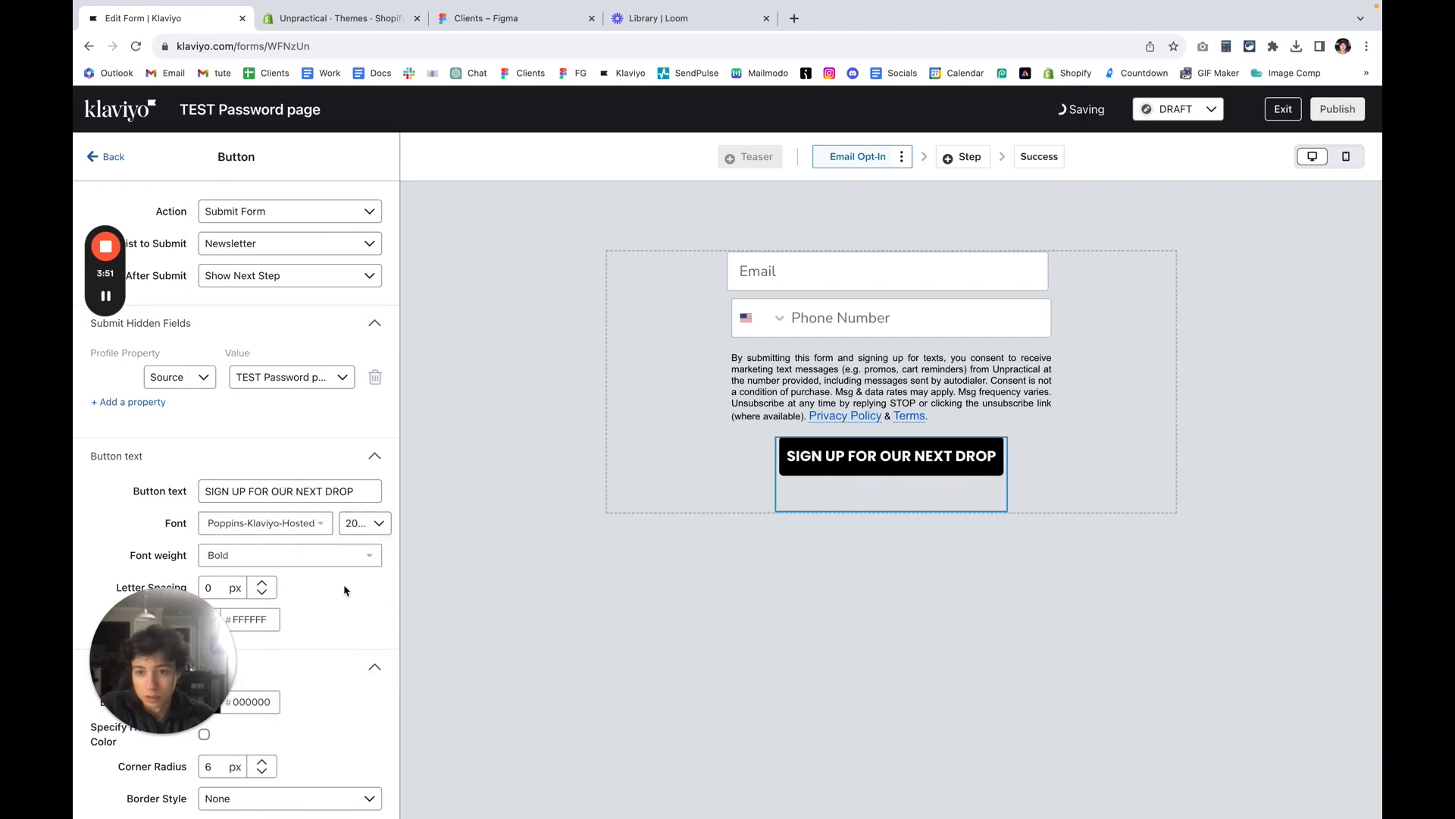
Step: Try the Normal font weight and increased letter spacing on the button text, returning to Bold and 0 px
scroll(341, 587, down, 2)
click(322, 473)
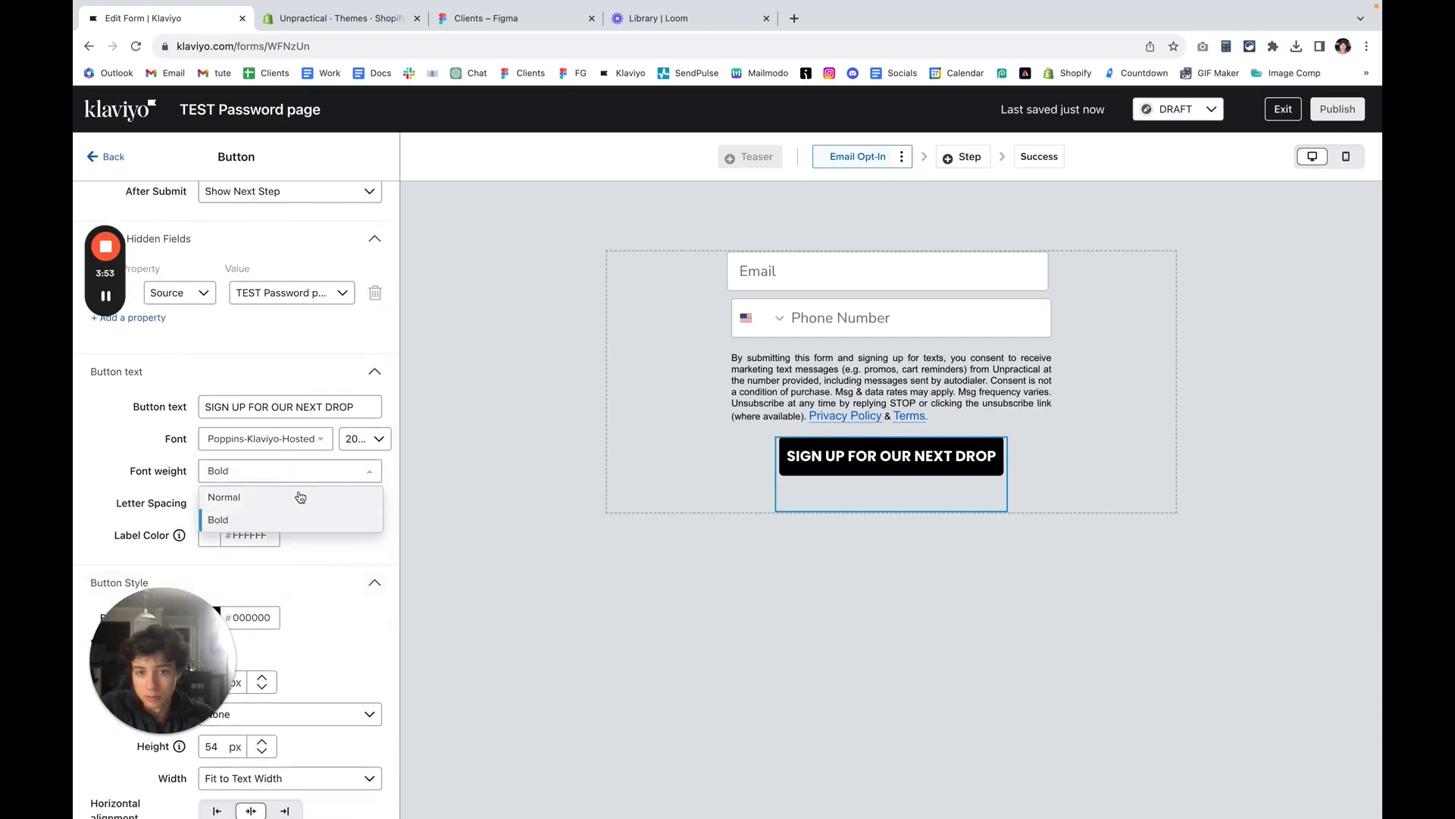
click(293, 496)
click(328, 471)
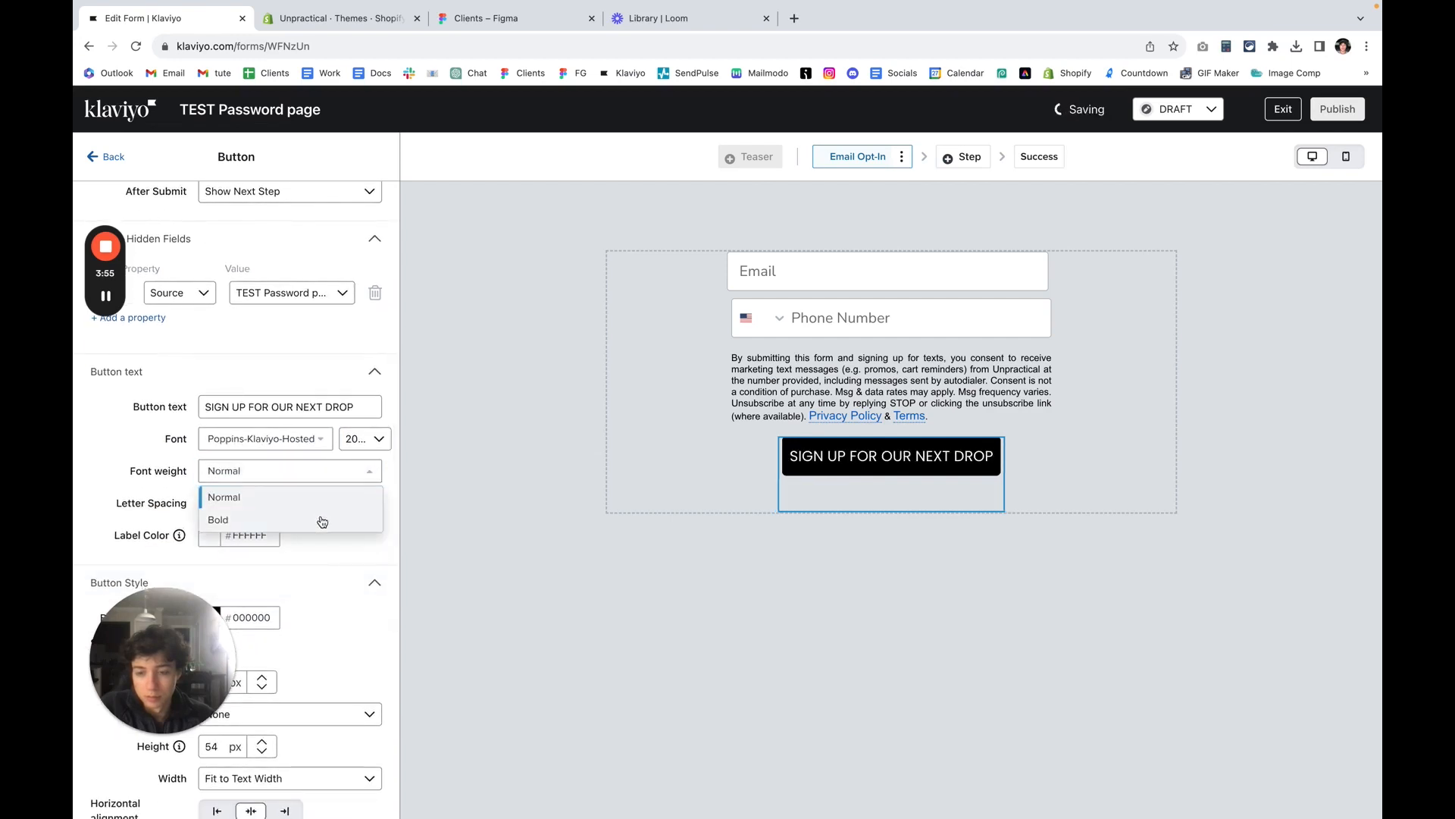
click(321, 519)
click(261, 497)
click(264, 509)
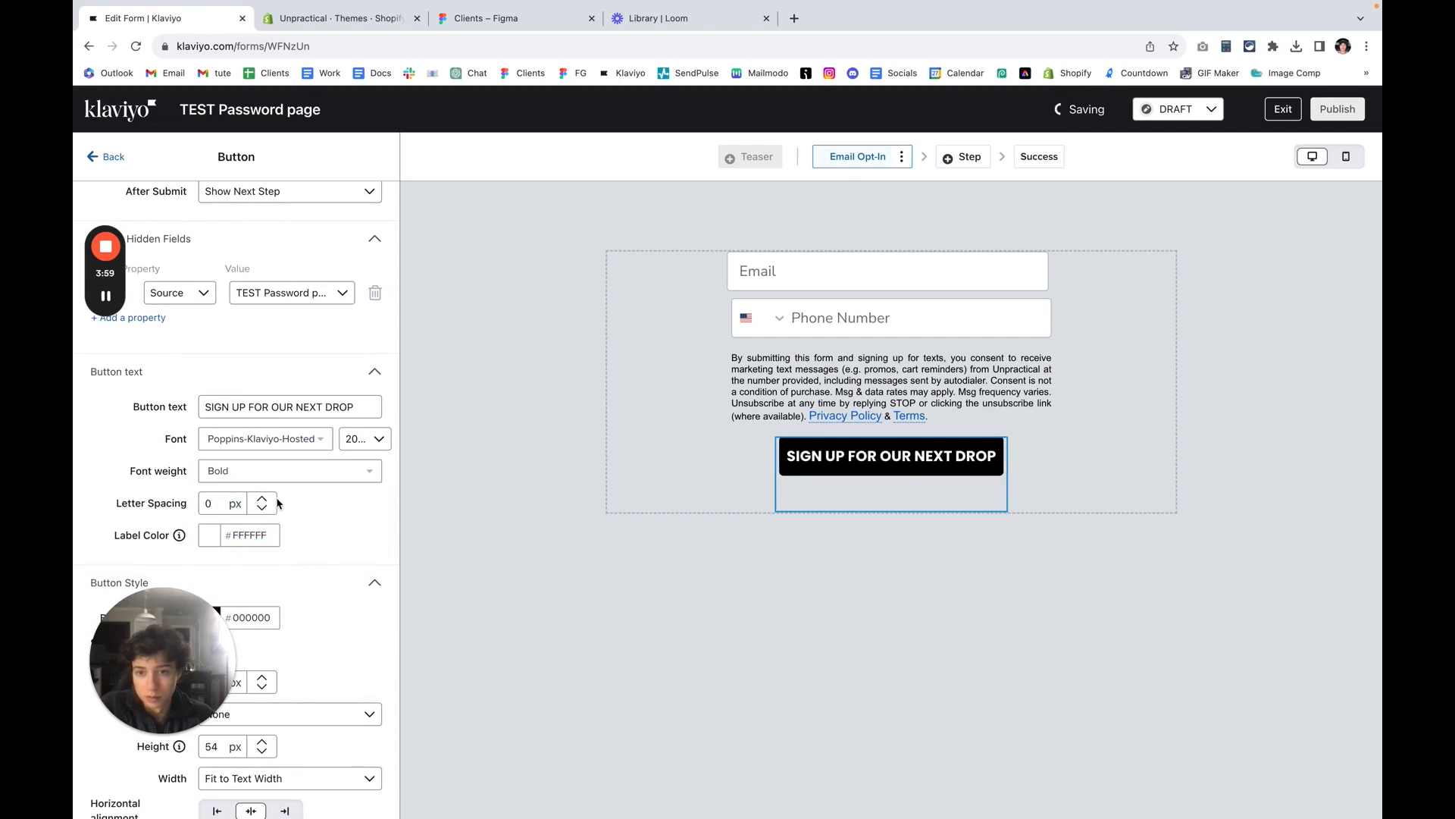
Step: Set the sign-up button's width to Stretch Width
scroll(274, 501, down, 5)
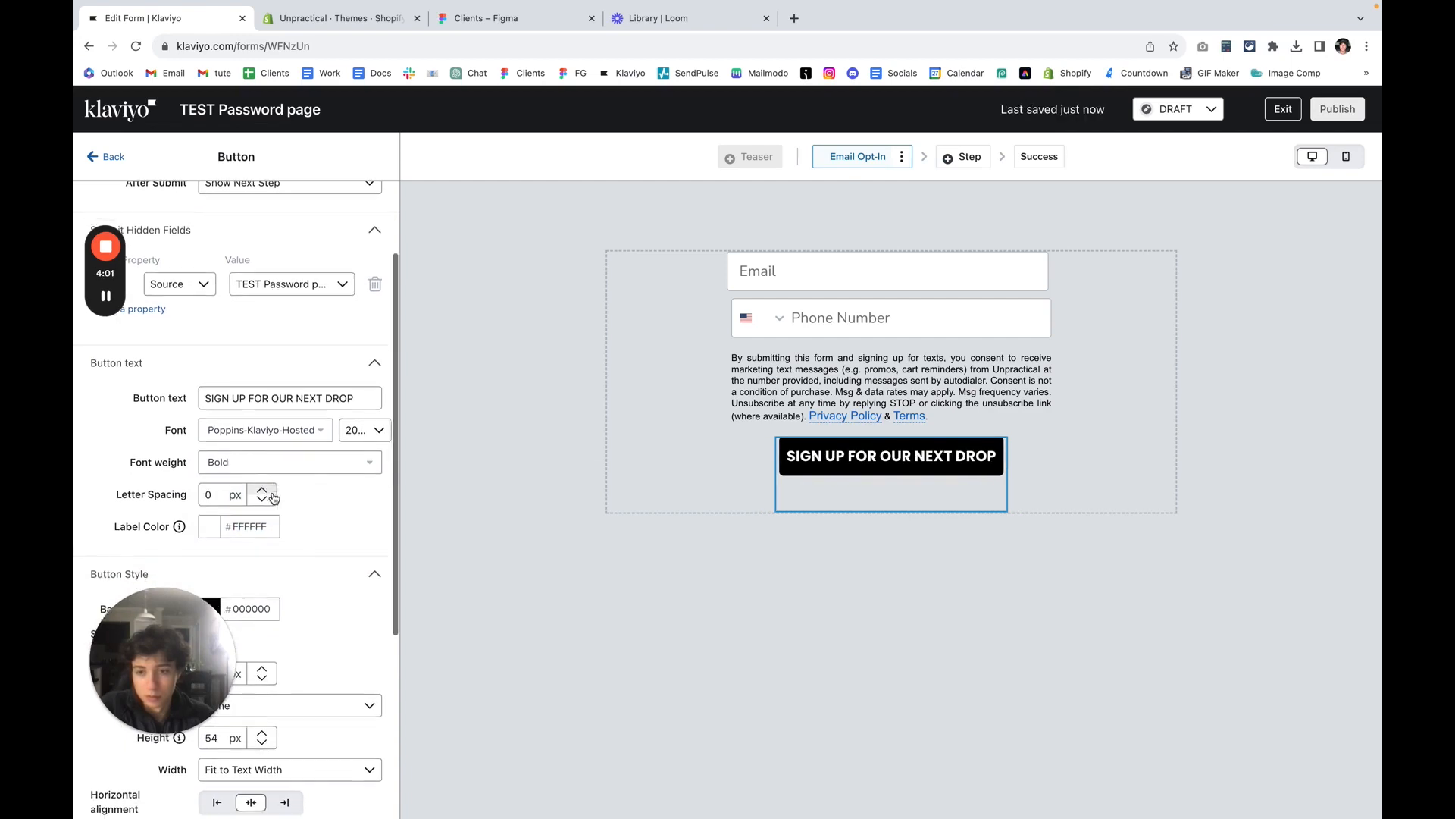
click(285, 470)
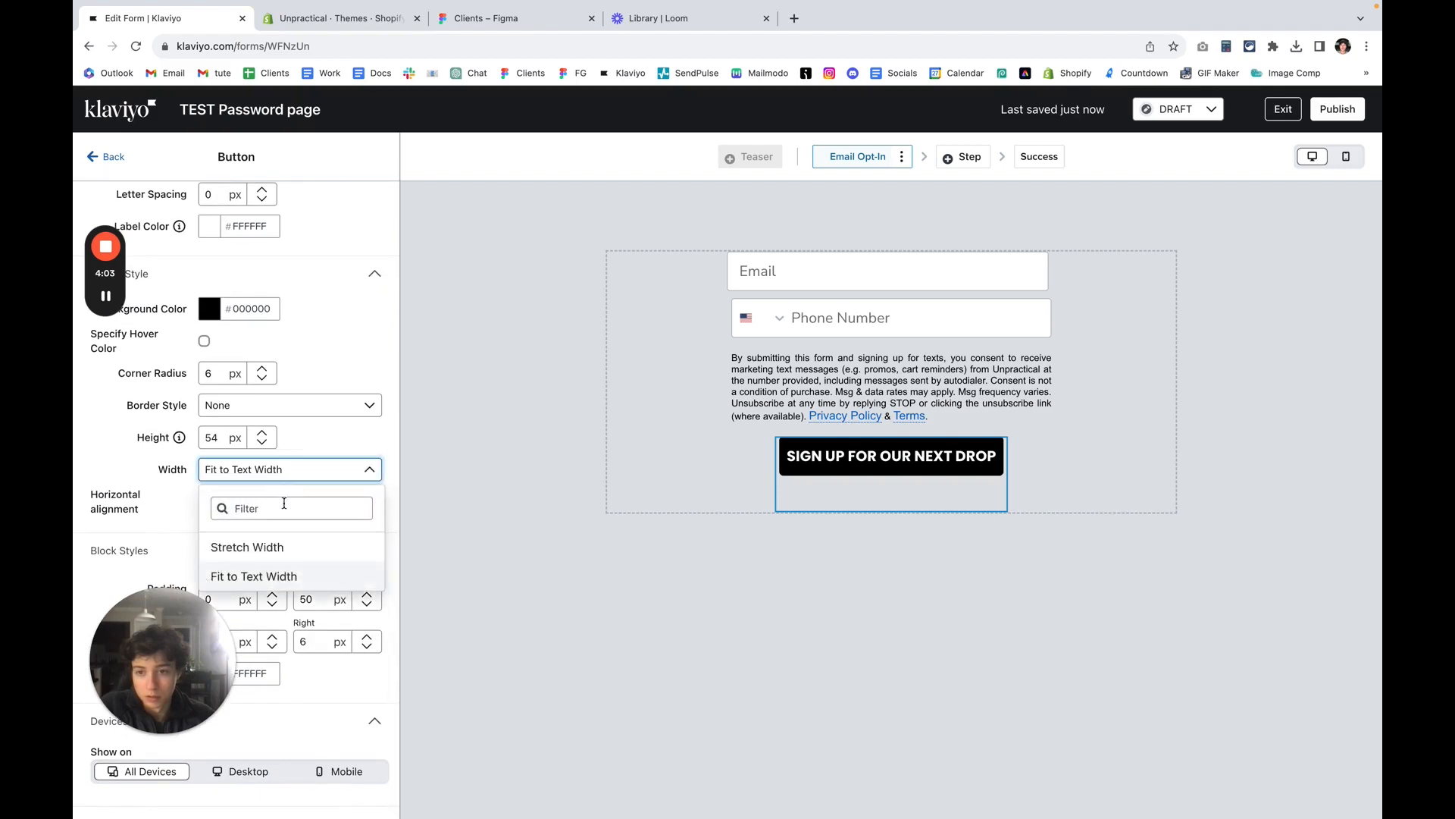
click(285, 546)
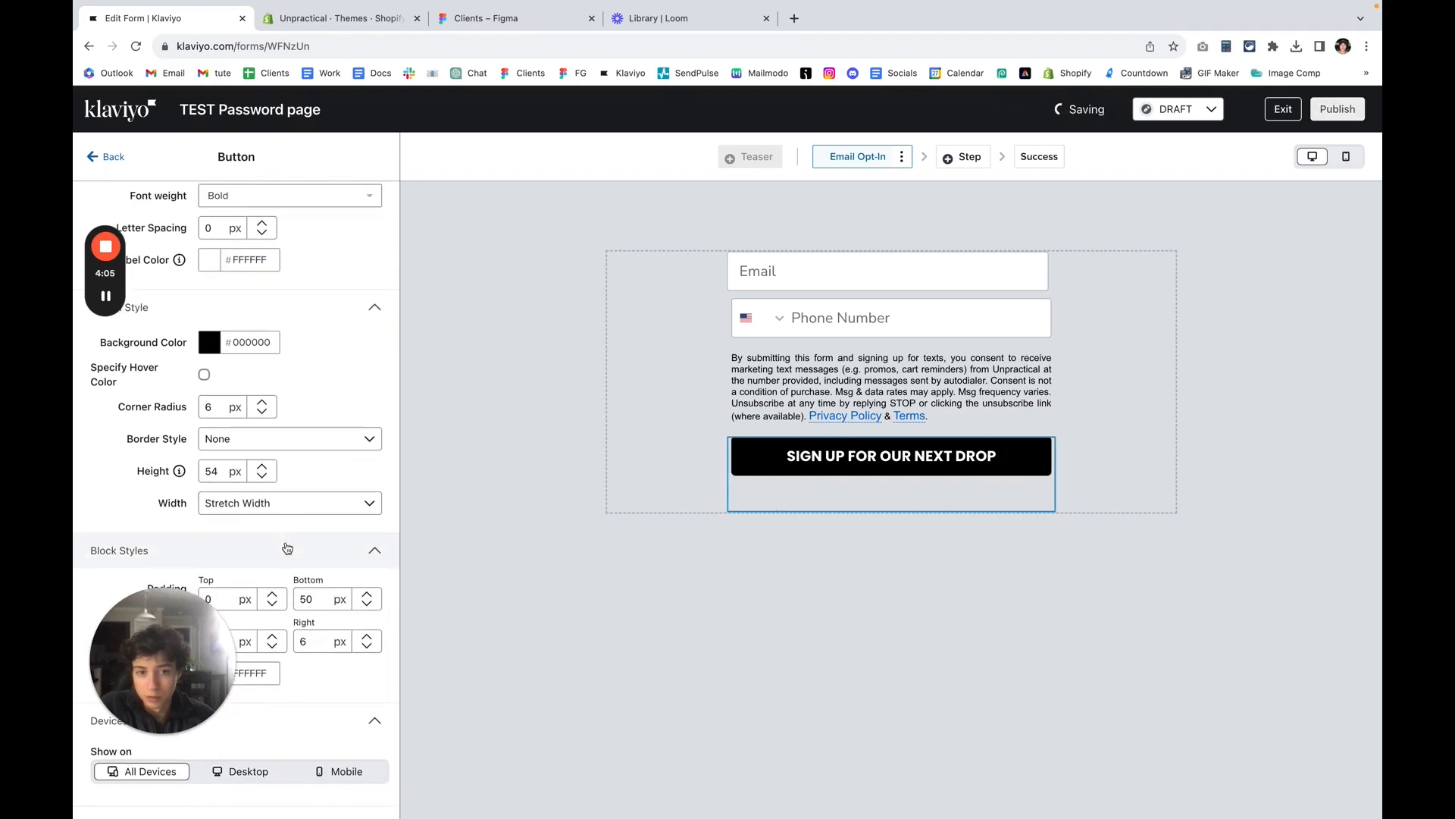
Step: Set the phone number field's left and right padding to 5 px
click(756, 321)
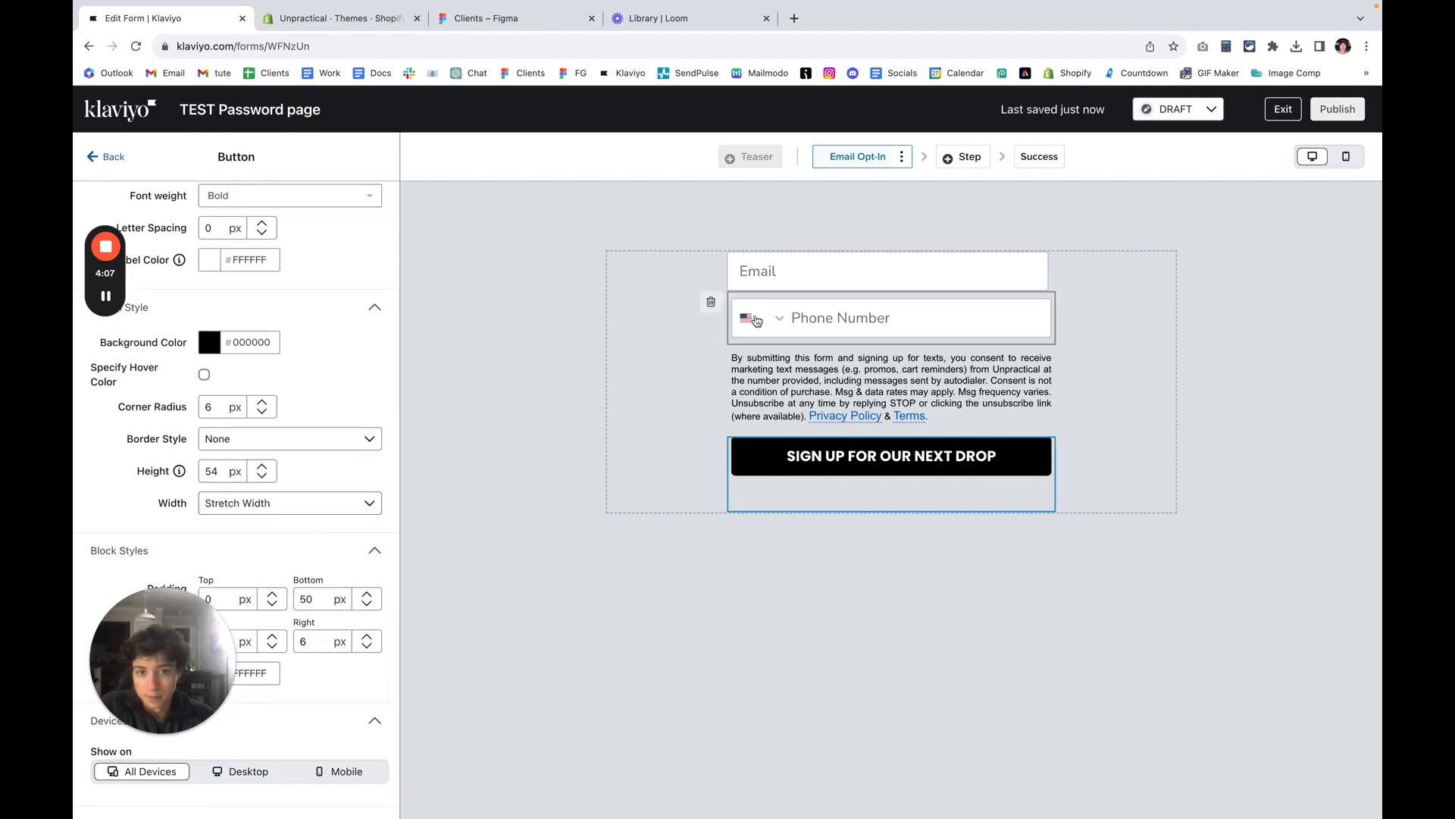
scroll(248, 487, down, 3)
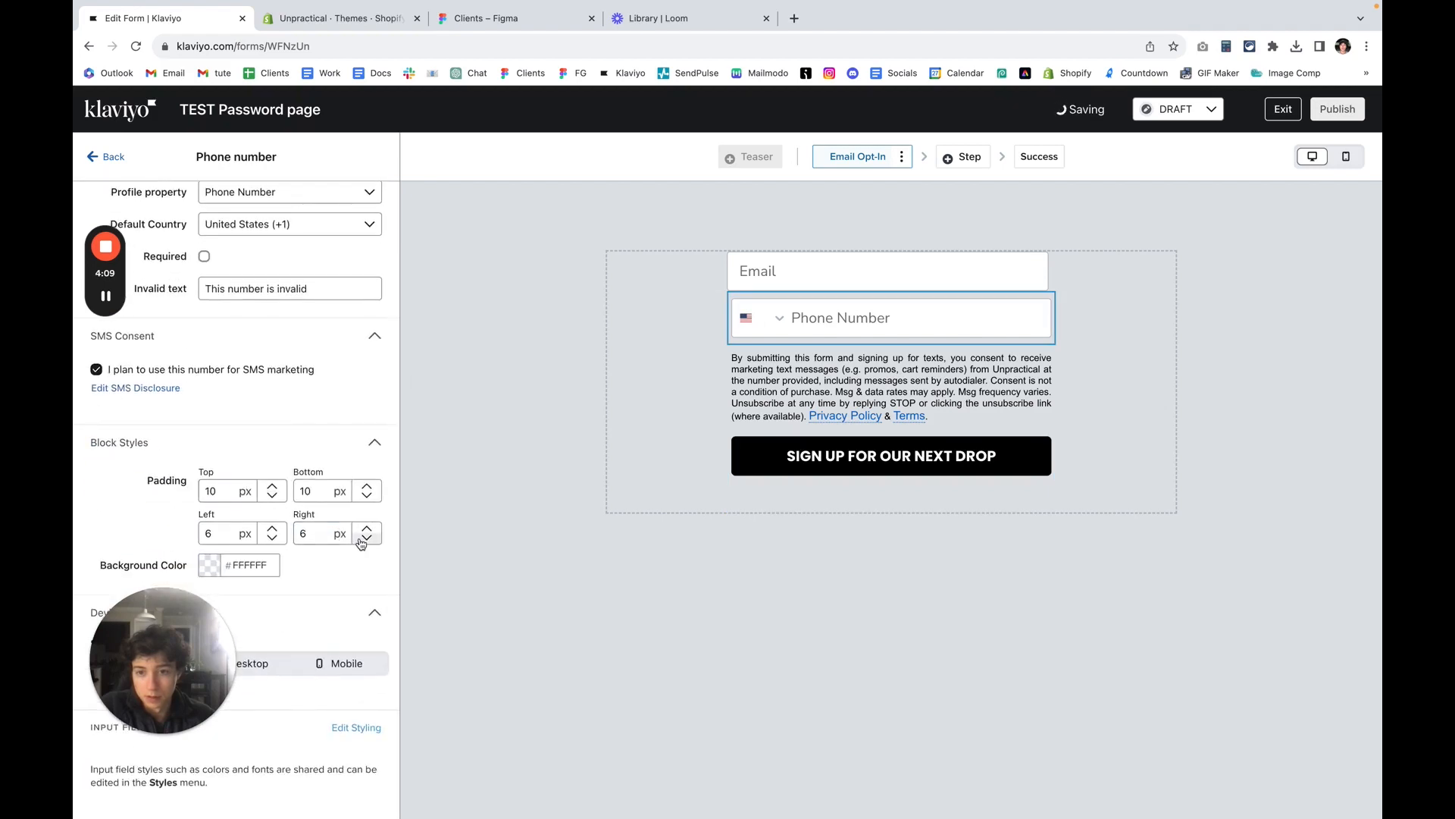
click(361, 542)
click(362, 541)
click(361, 541)
click(361, 541)
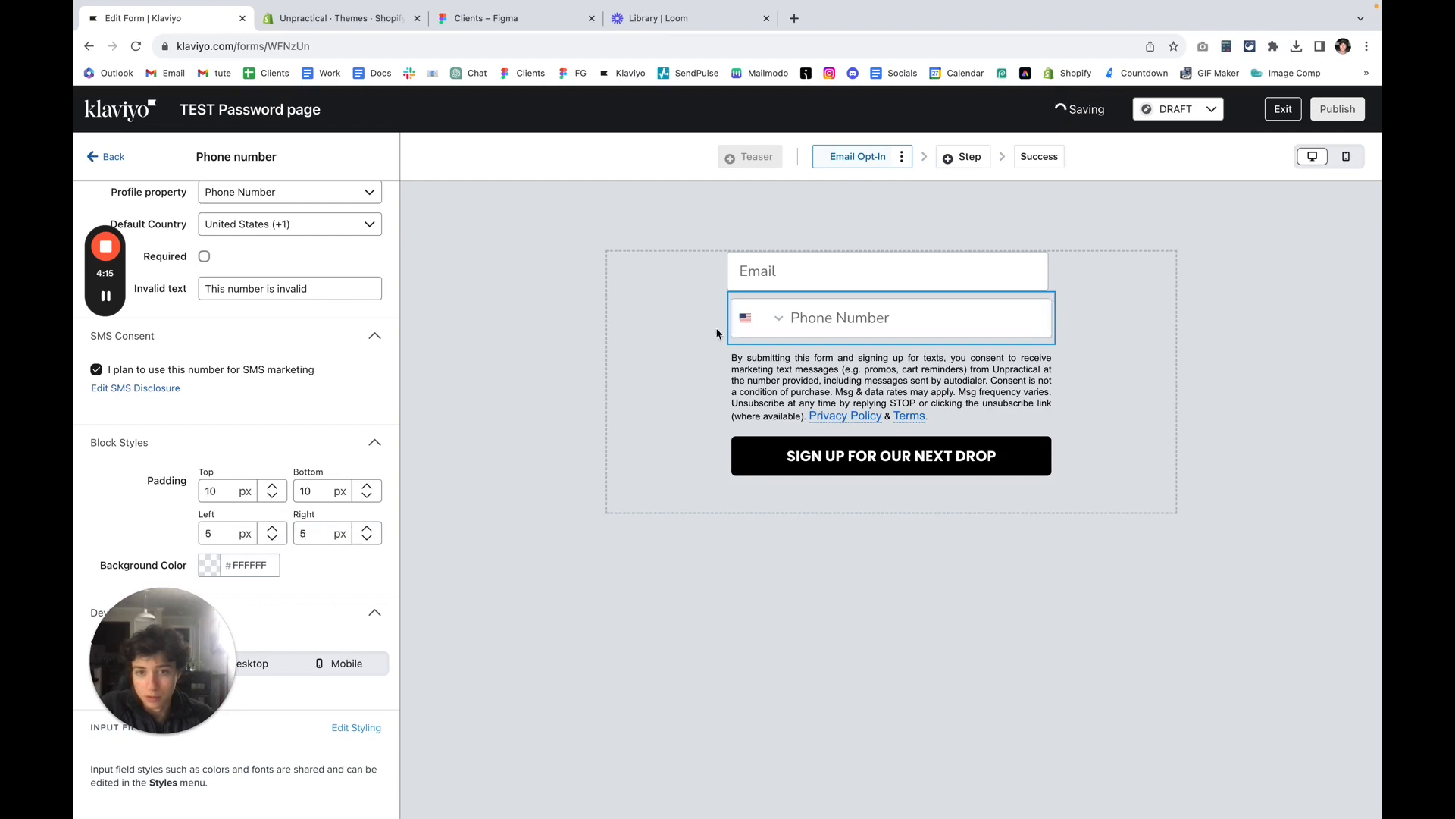
Step: Set the email field's left and right padding to 5 px
click(751, 287)
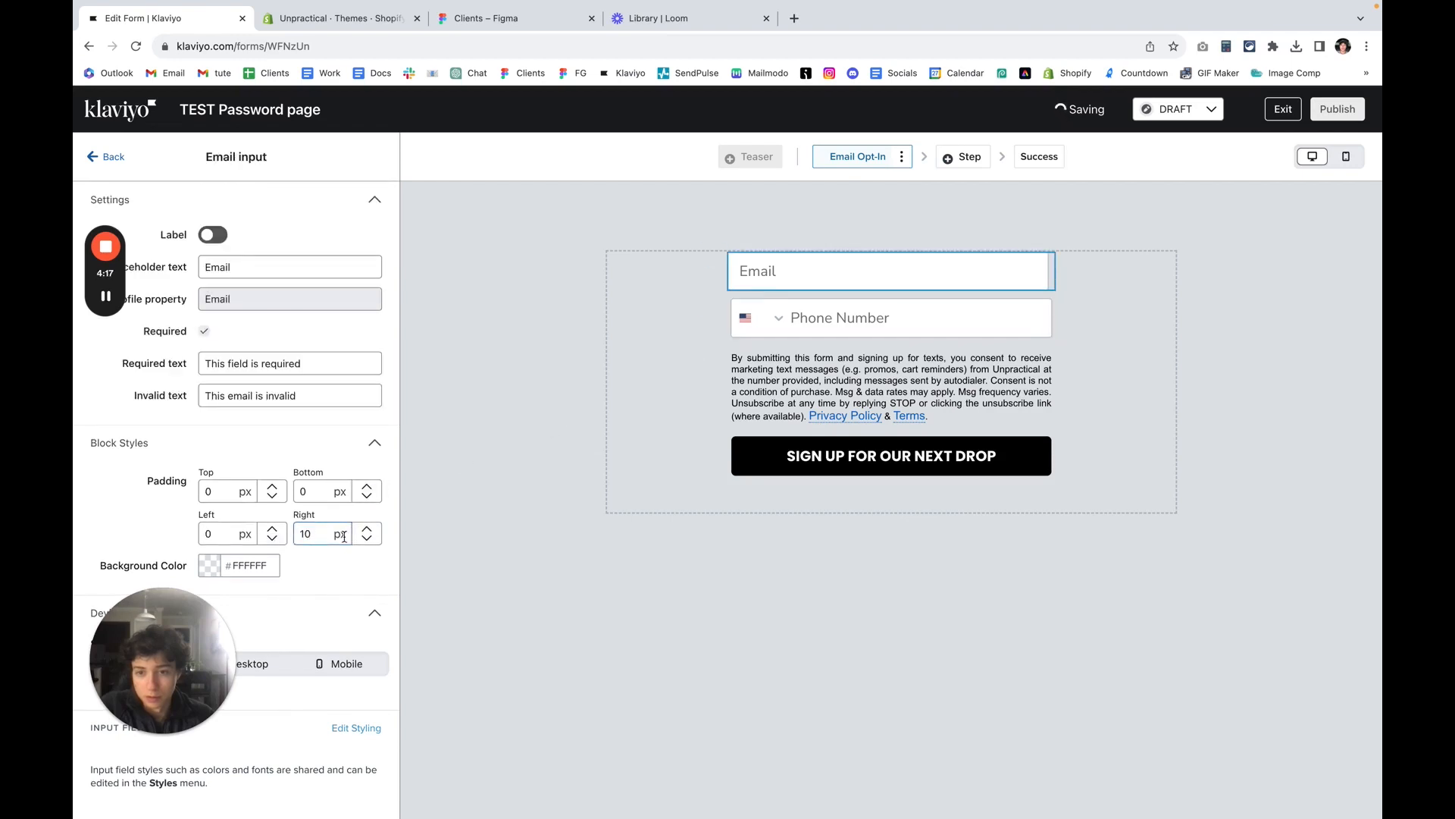
click(368, 540)
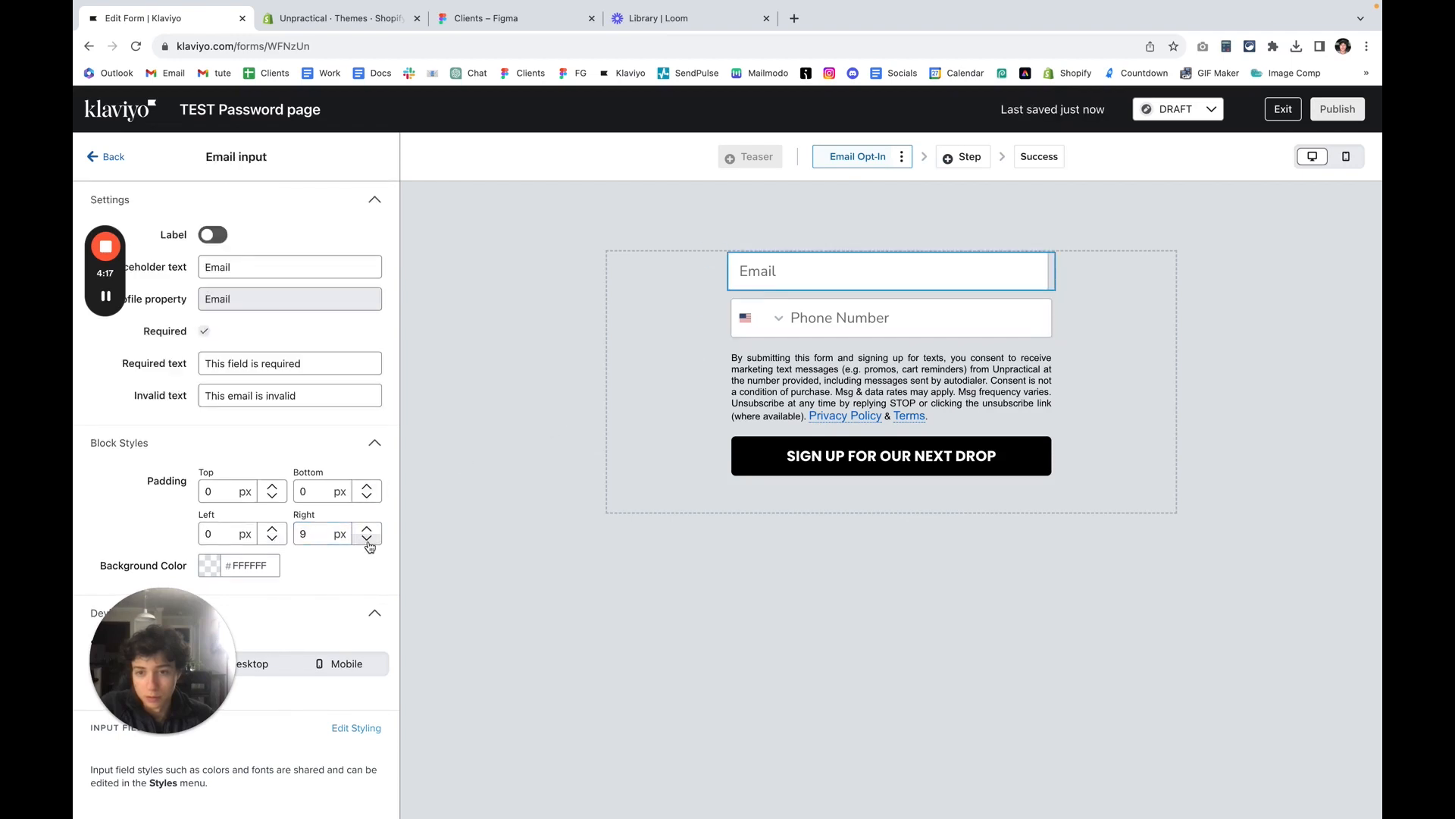
click(276, 531)
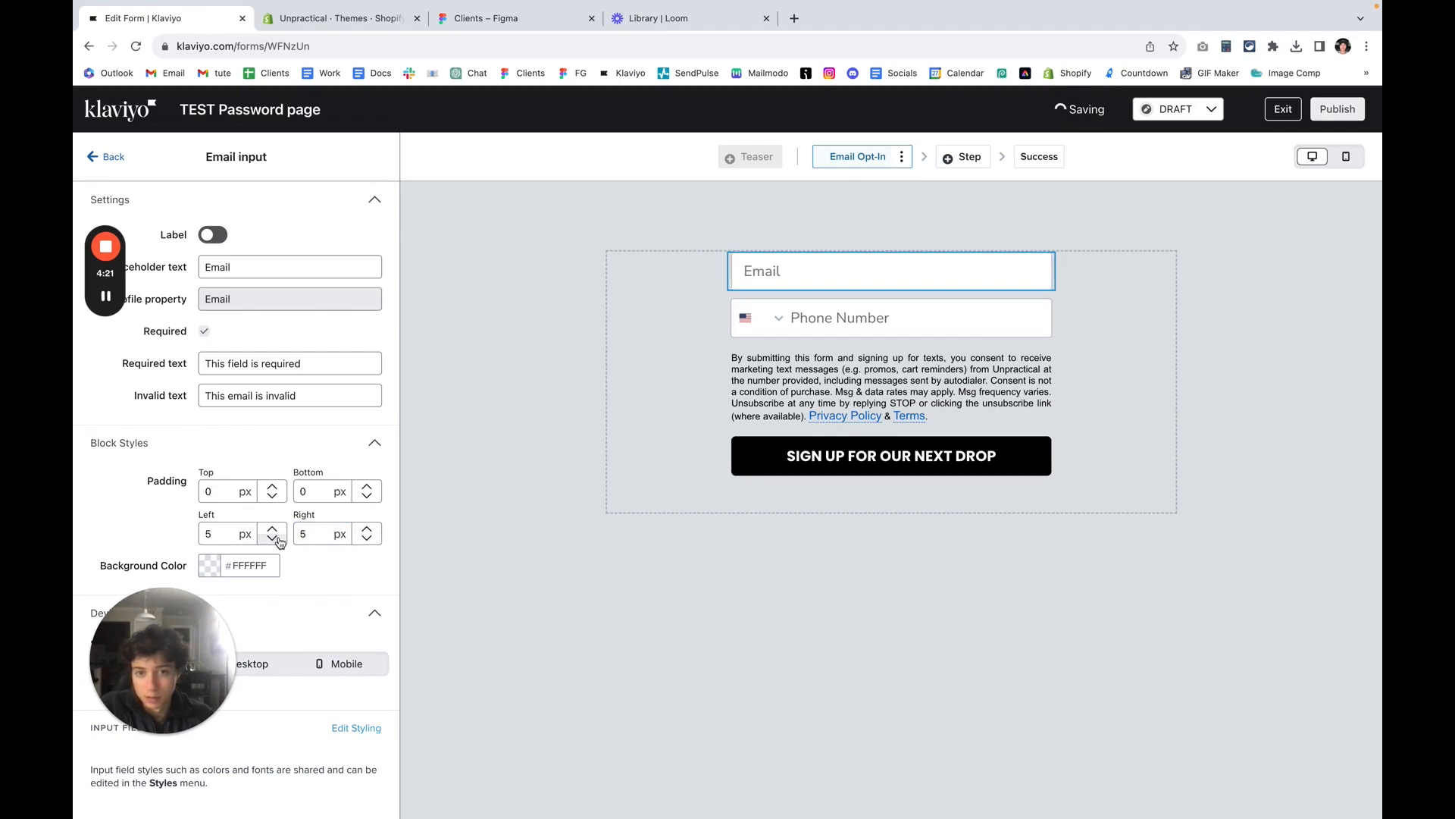
Step: Set the sign-up button block's left and right padding to 5 px to match the input fields
click(788, 443)
scroll(303, 606, down, 5)
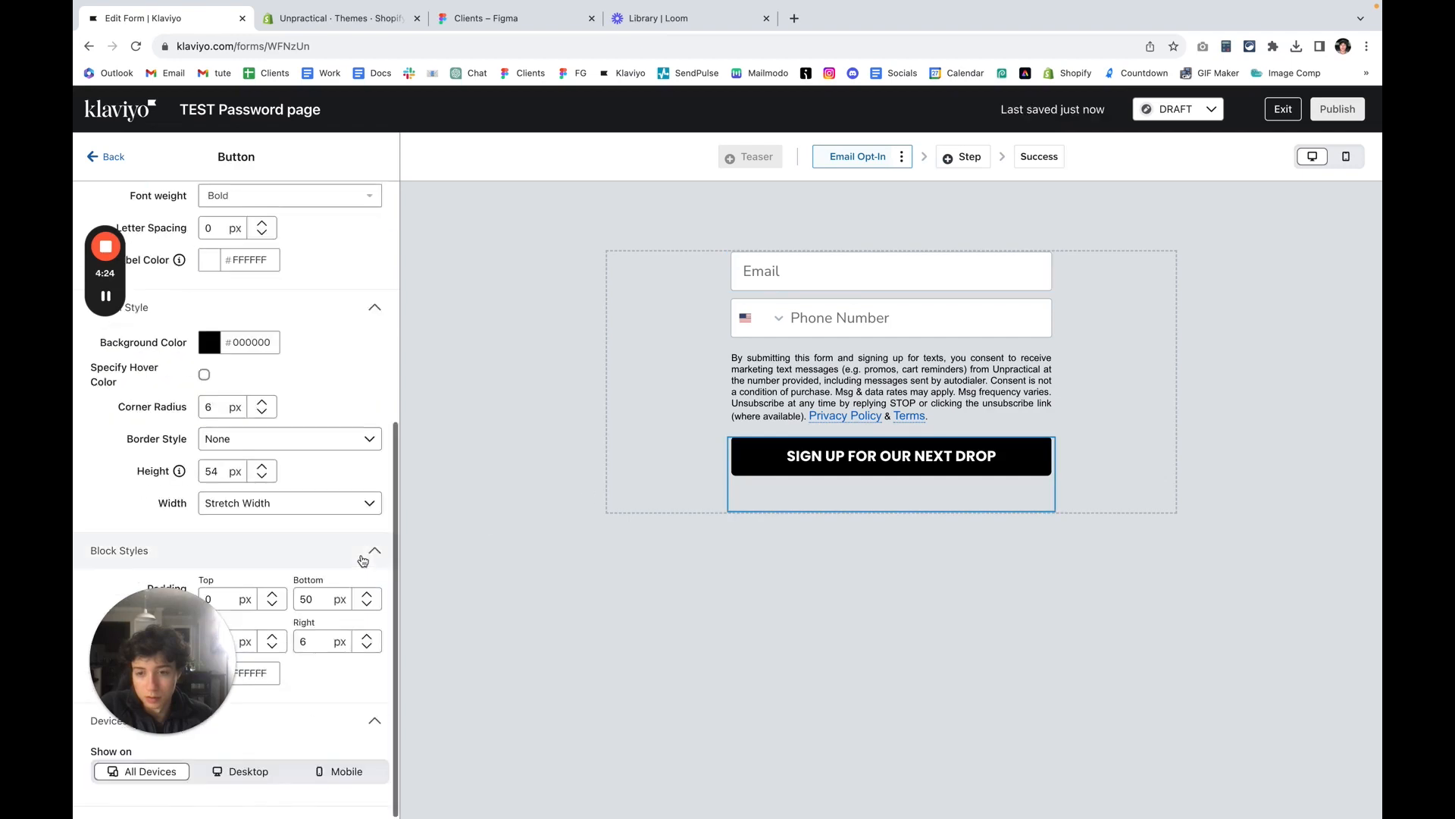
click(273, 637)
drag(208, 652, 161, 660)
click(280, 646)
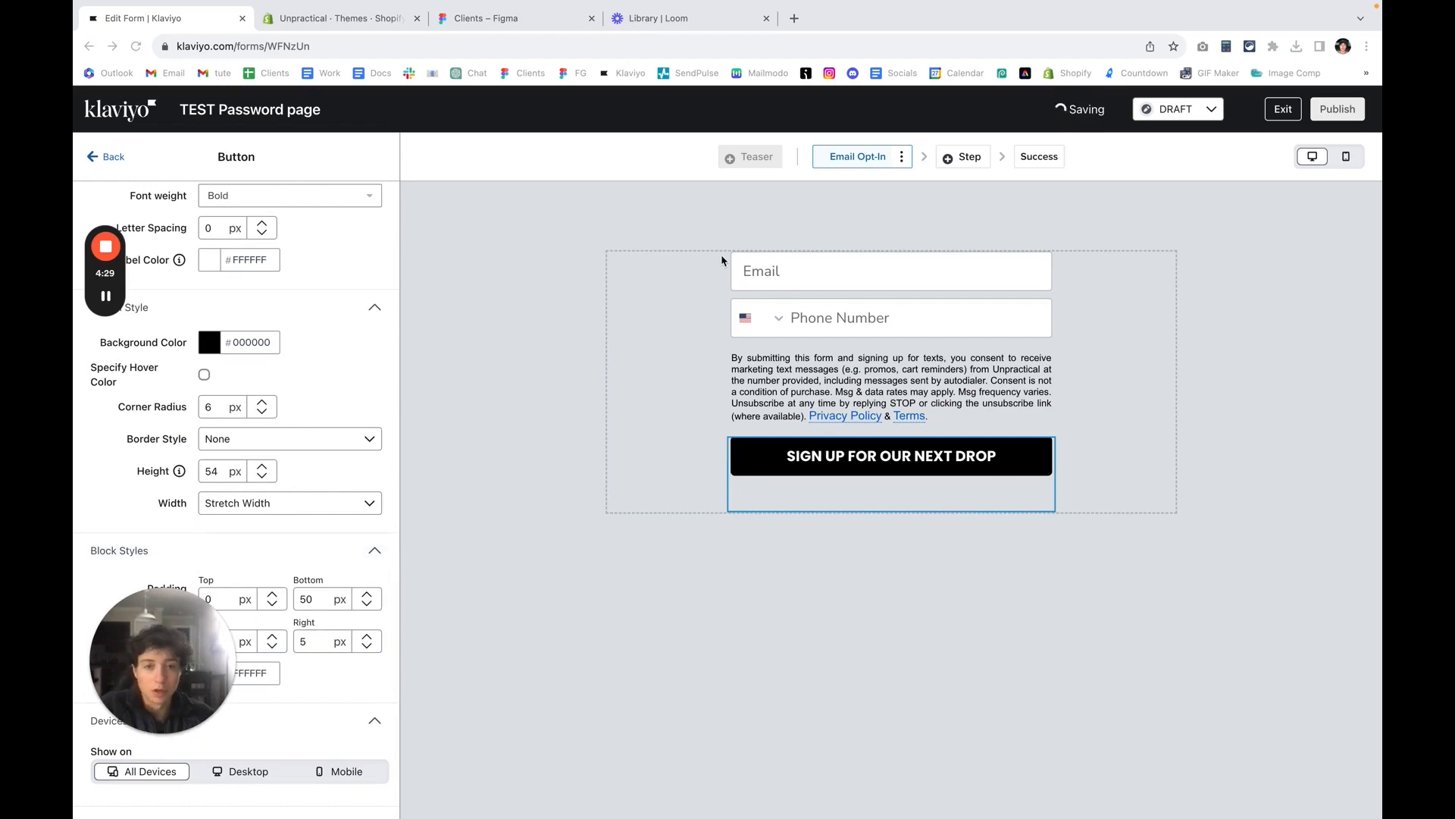
click(1044, 496)
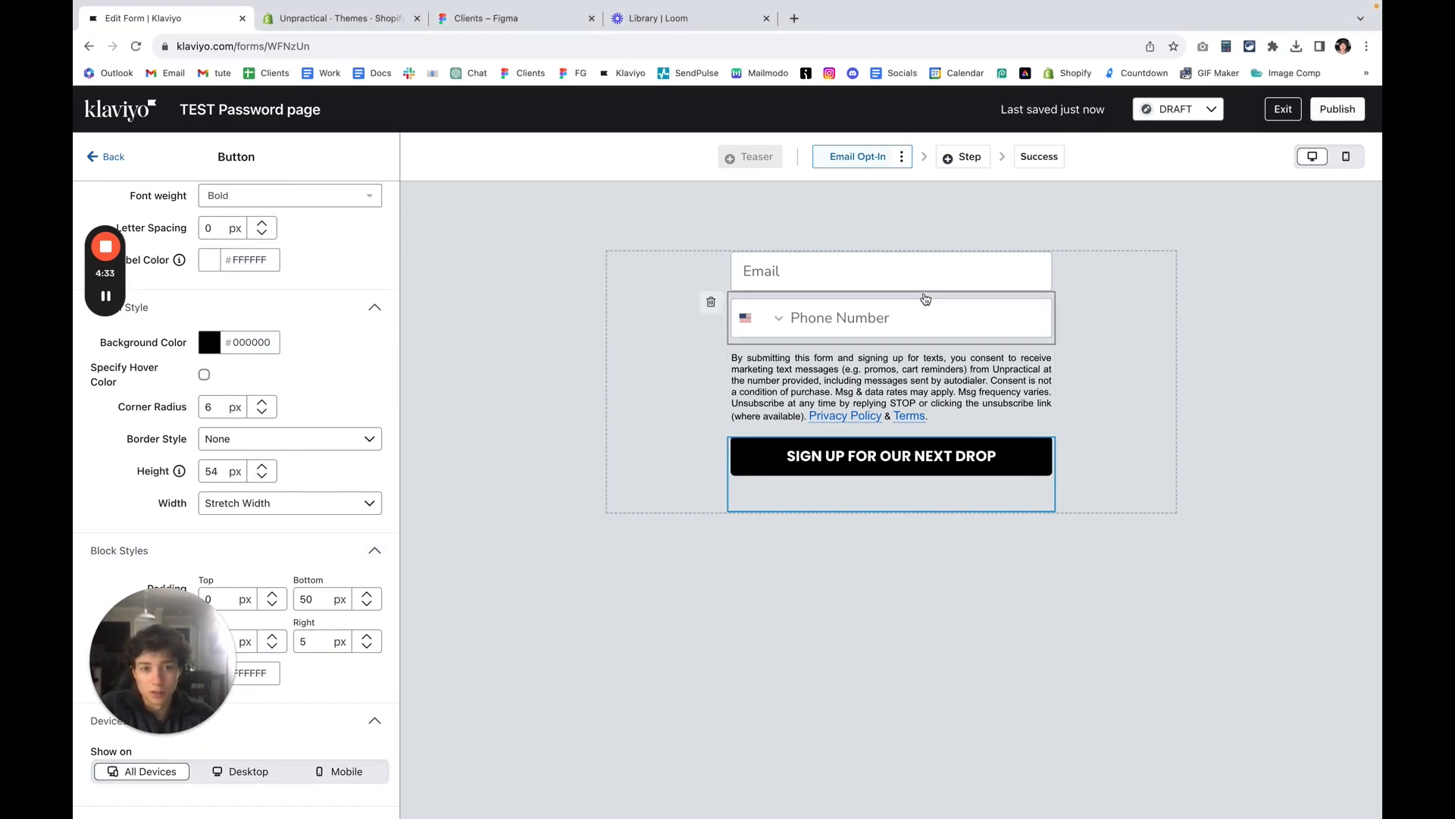
Step: Review the button's submit settings and the thank-you message on the form's Success step
scroll(283, 318, up, 5)
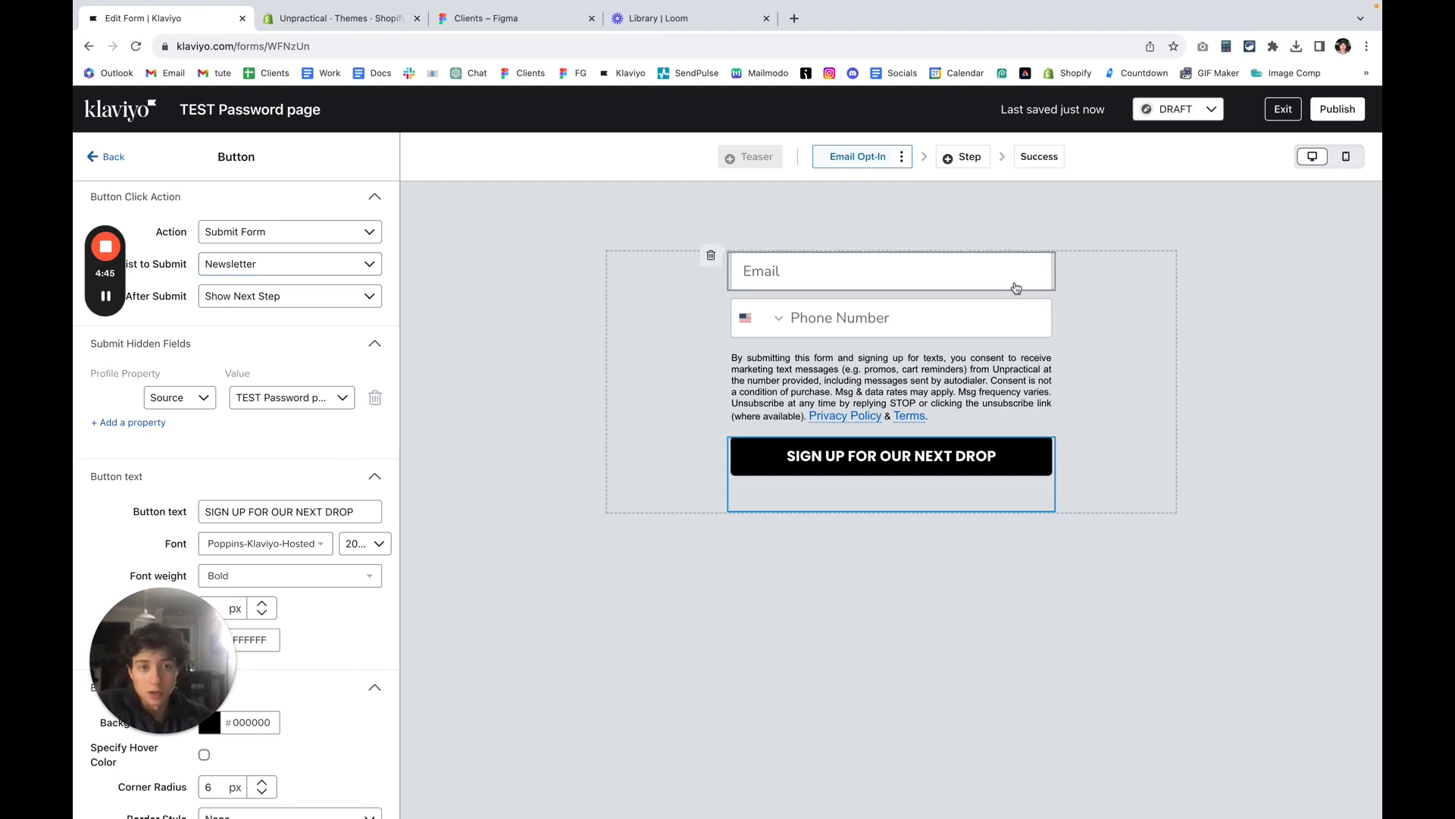
click(1032, 154)
click(947, 282)
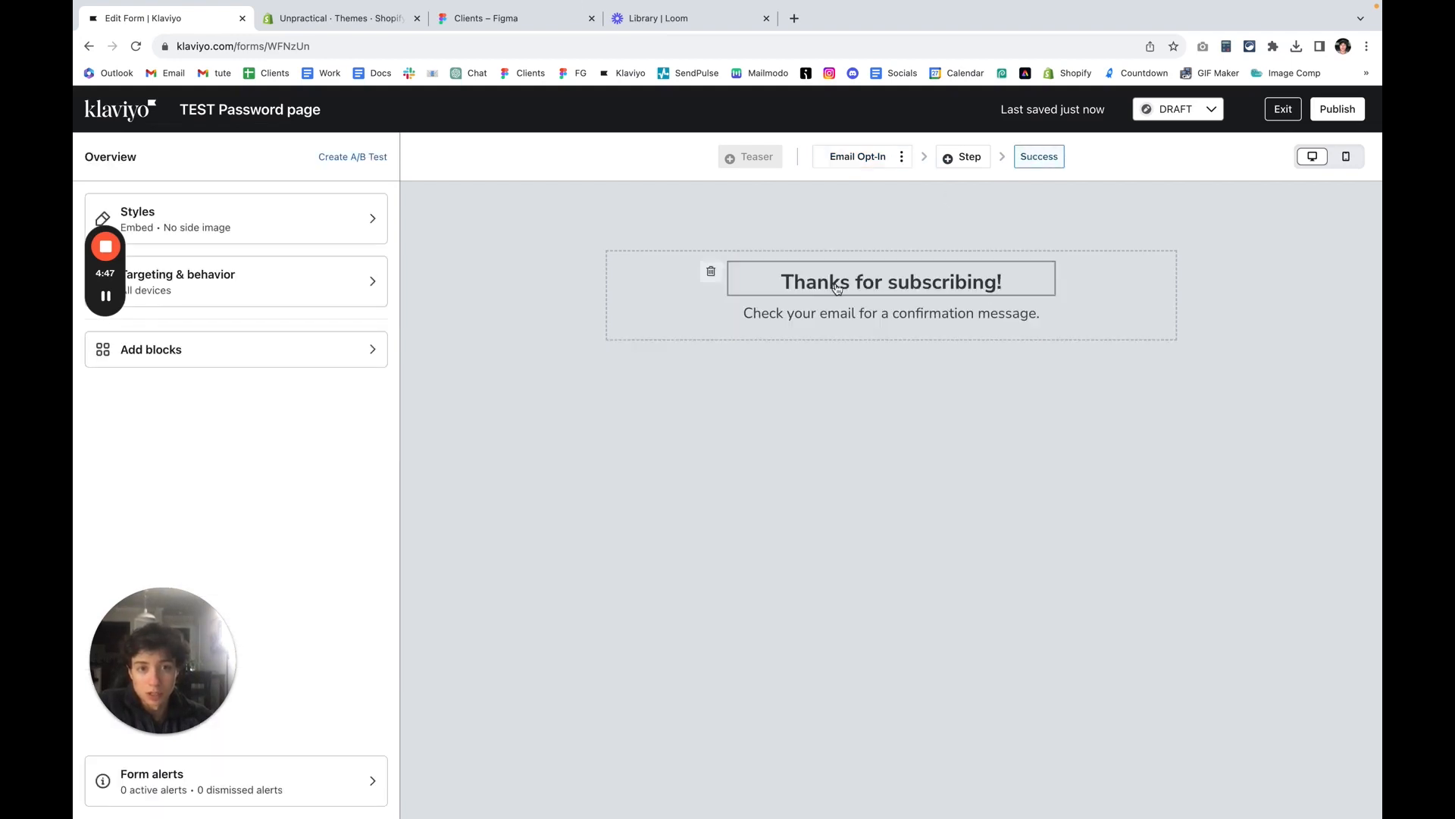
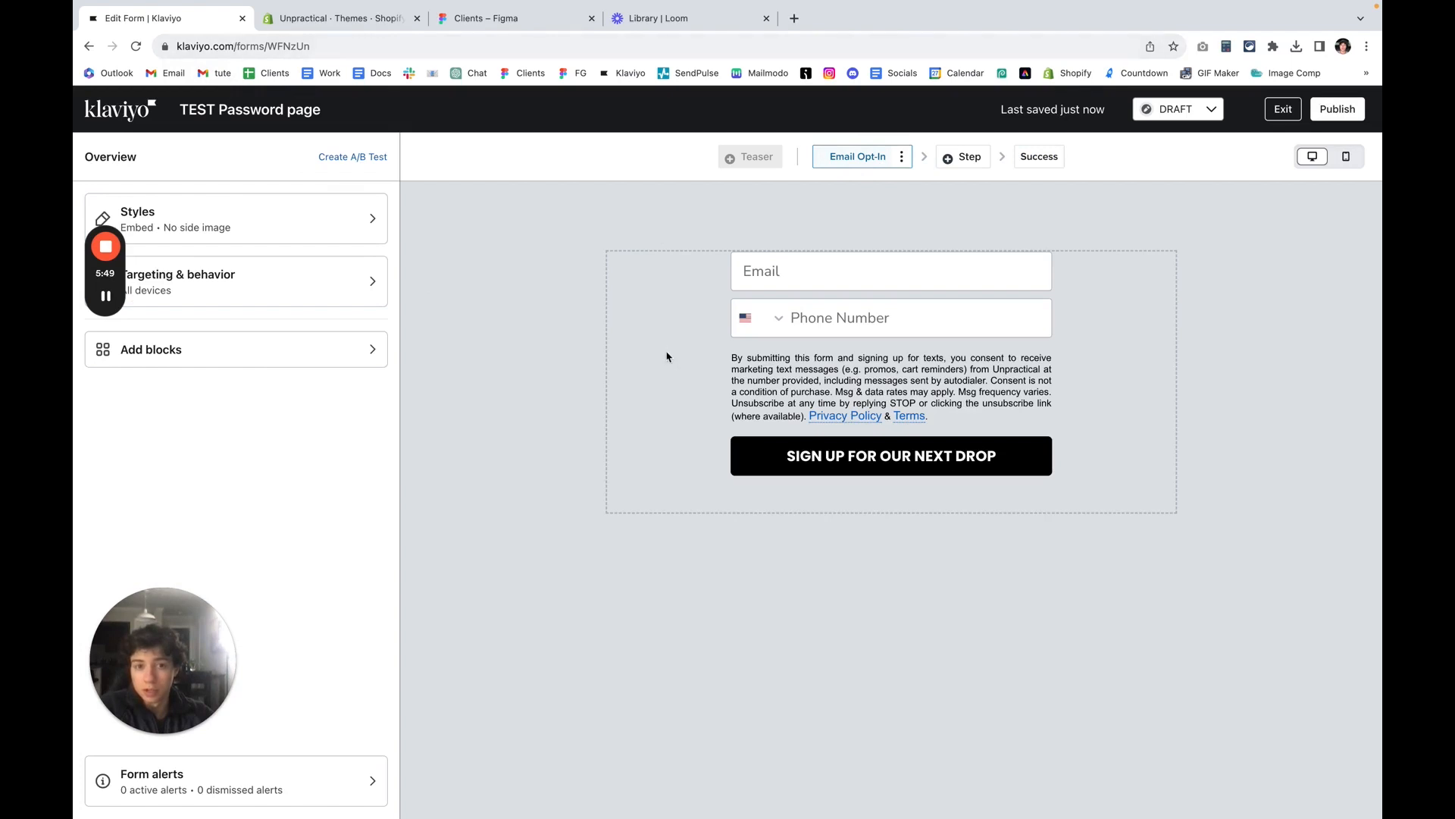
Step: Copy the form ID WFNzUn from the end of the form's web address
click(255, 49)
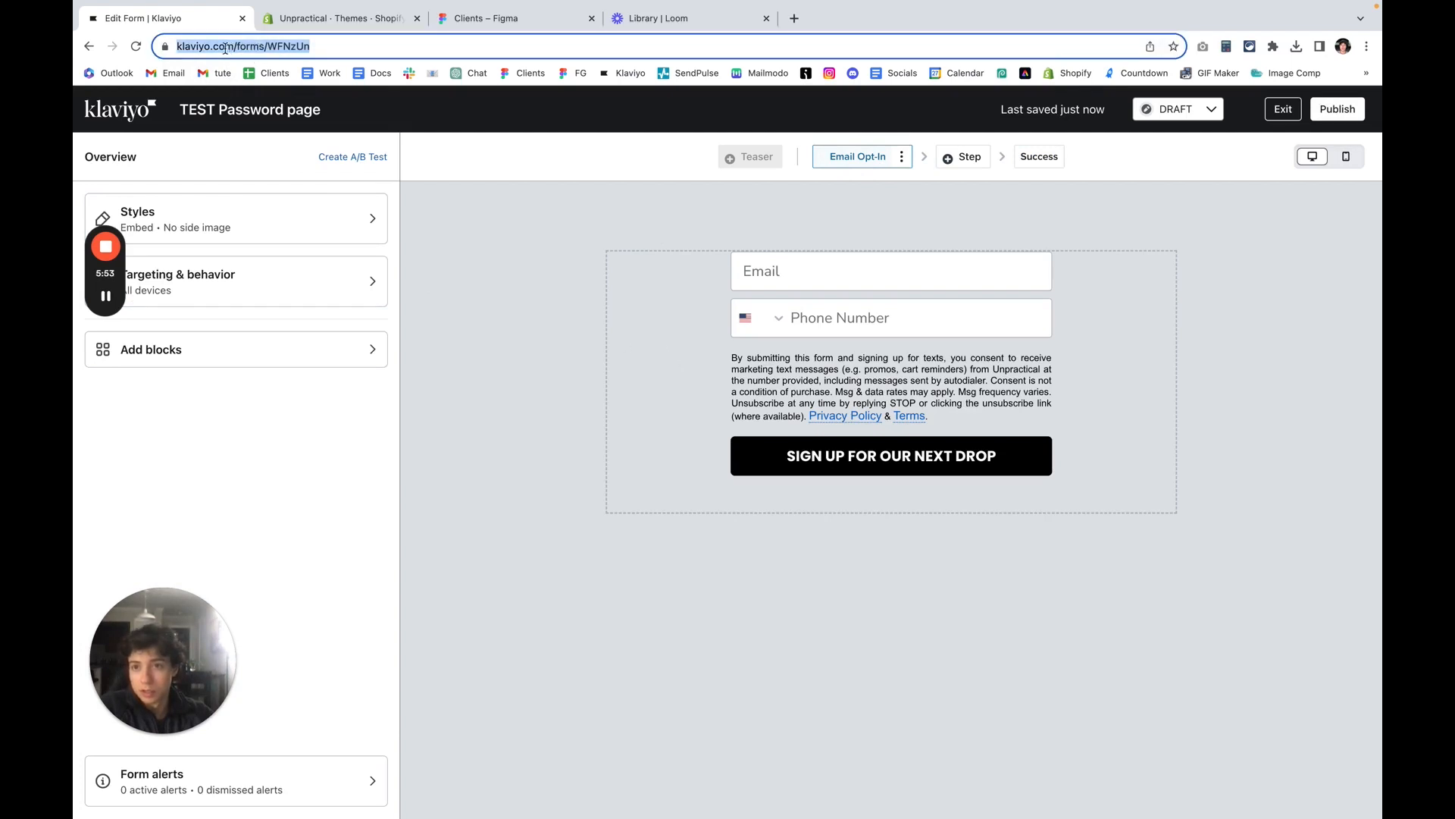
click(326, 46)
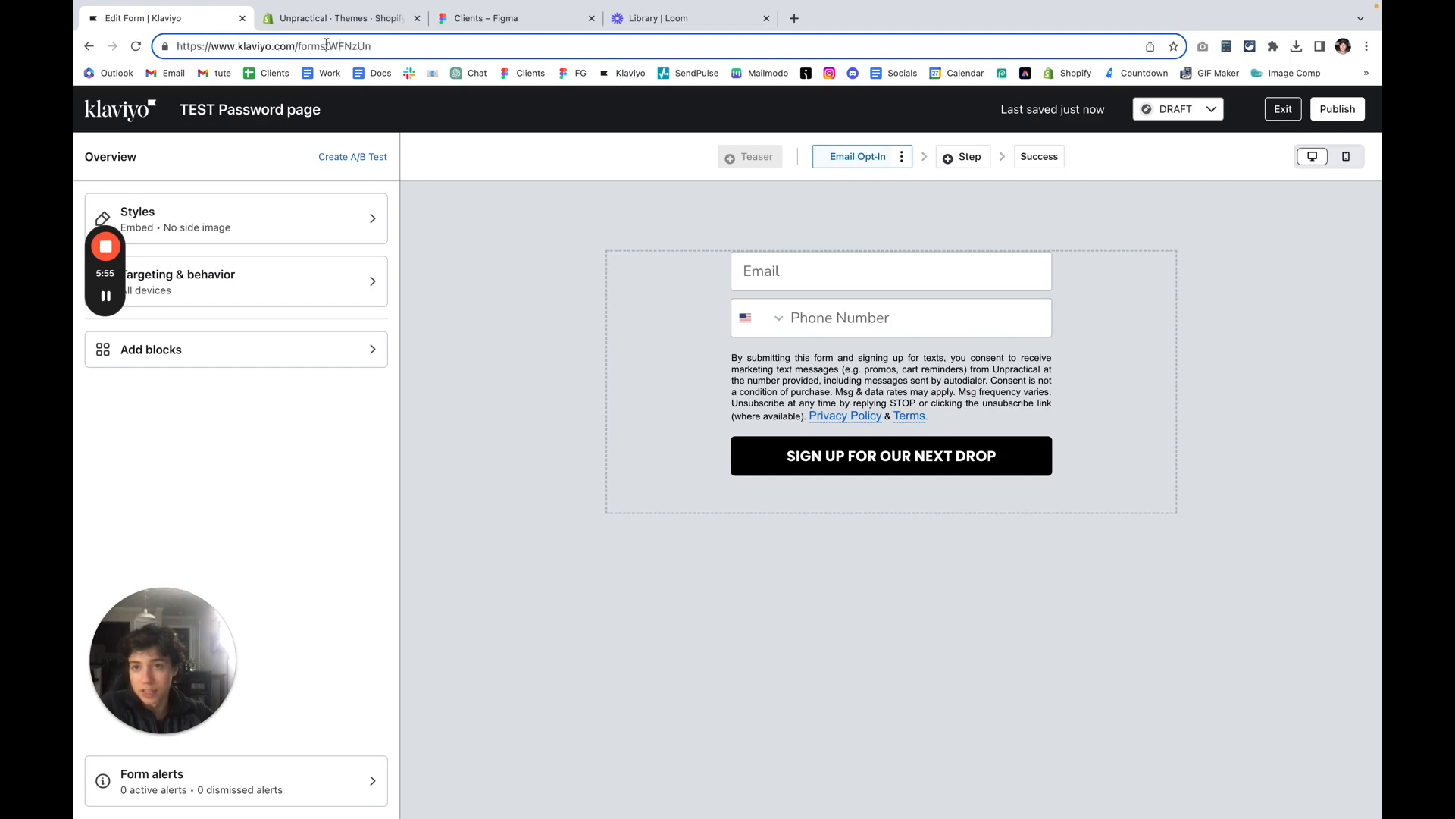
drag(333, 53, 330, 52)
right_click(363, 52)
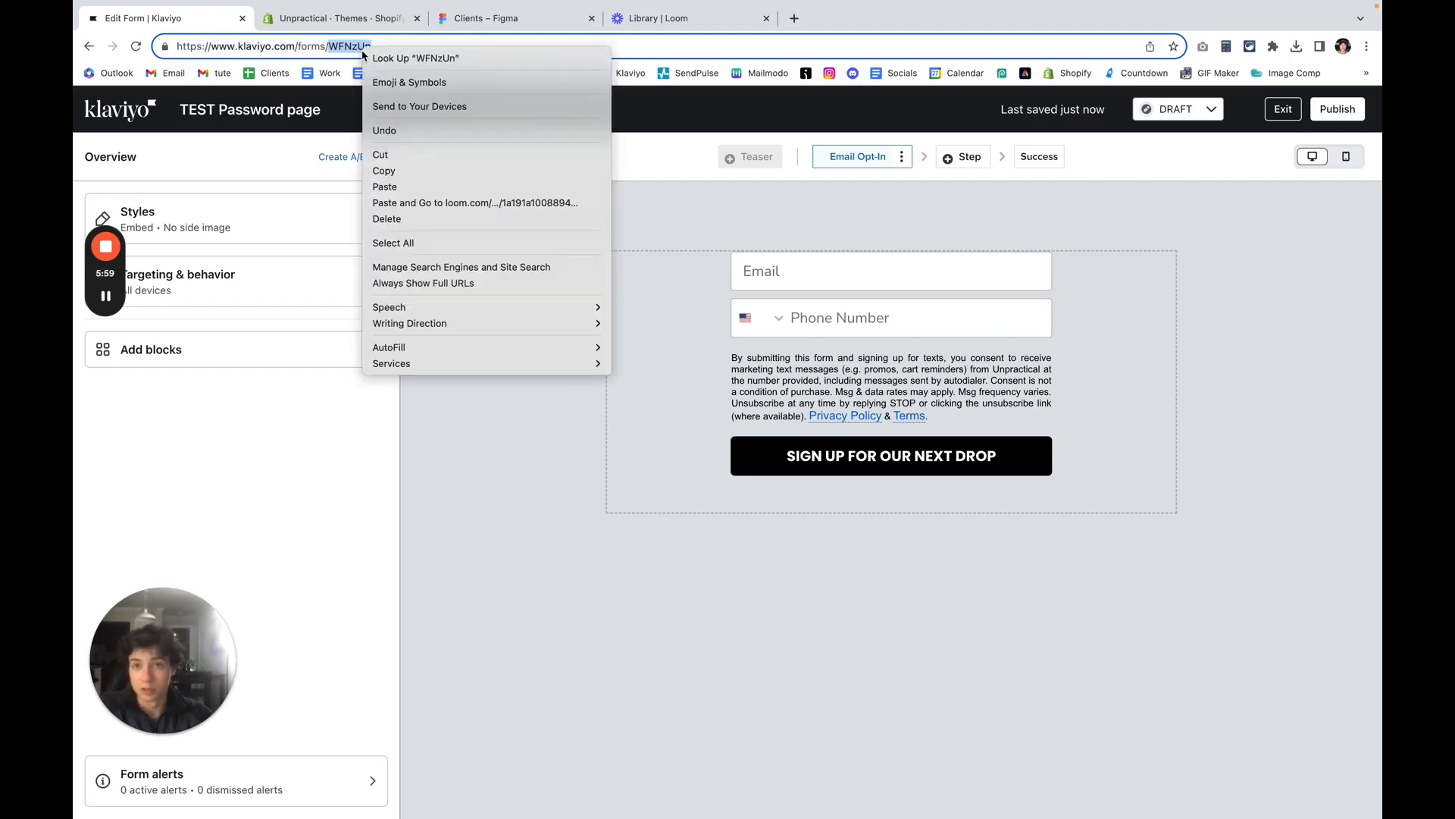
click(413, 170)
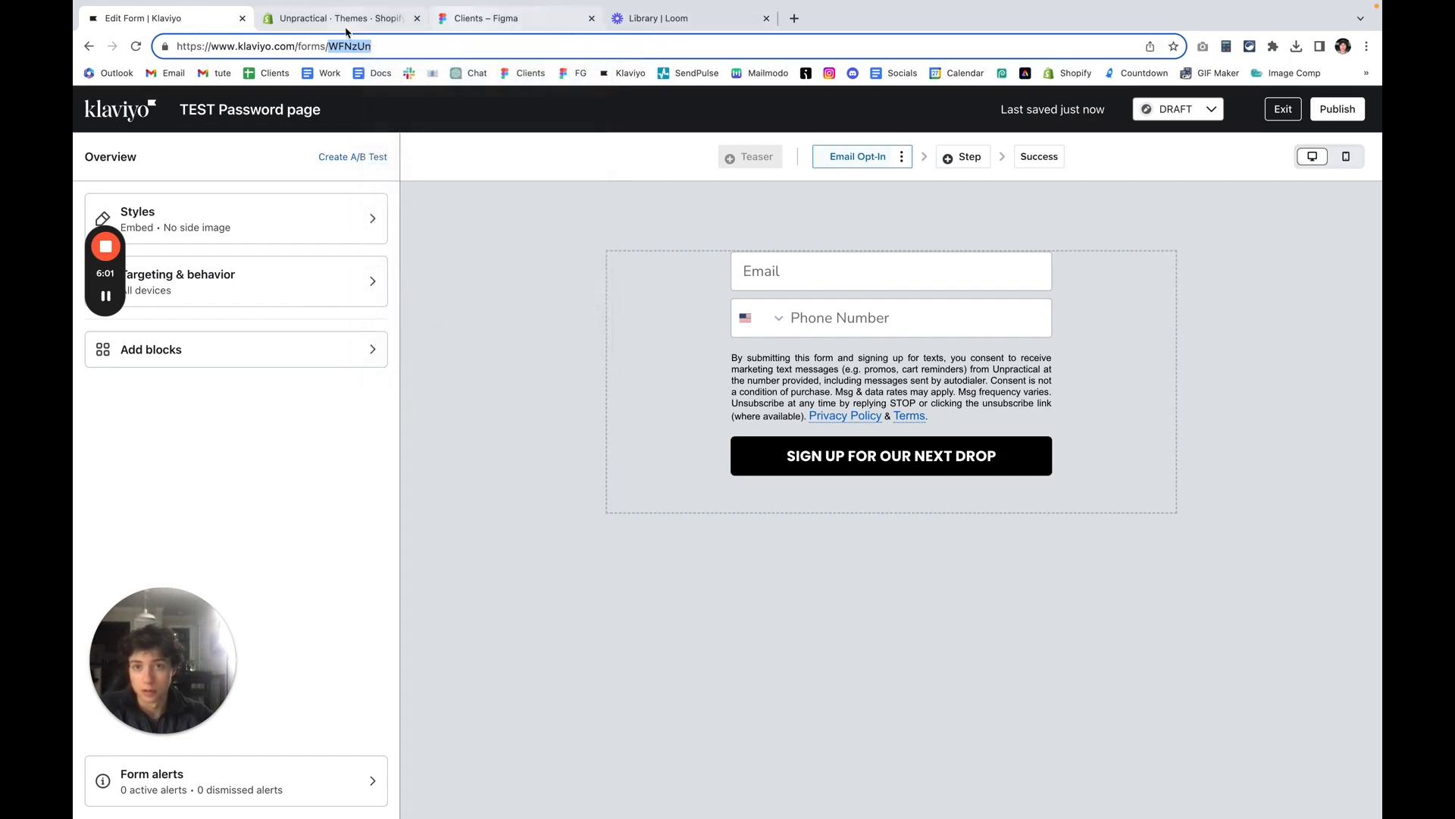
Step: Switch to the Shopify admin, open the current theme's Password template in the theme editor and dismiss the discount popup in the preview
click(347, 29)
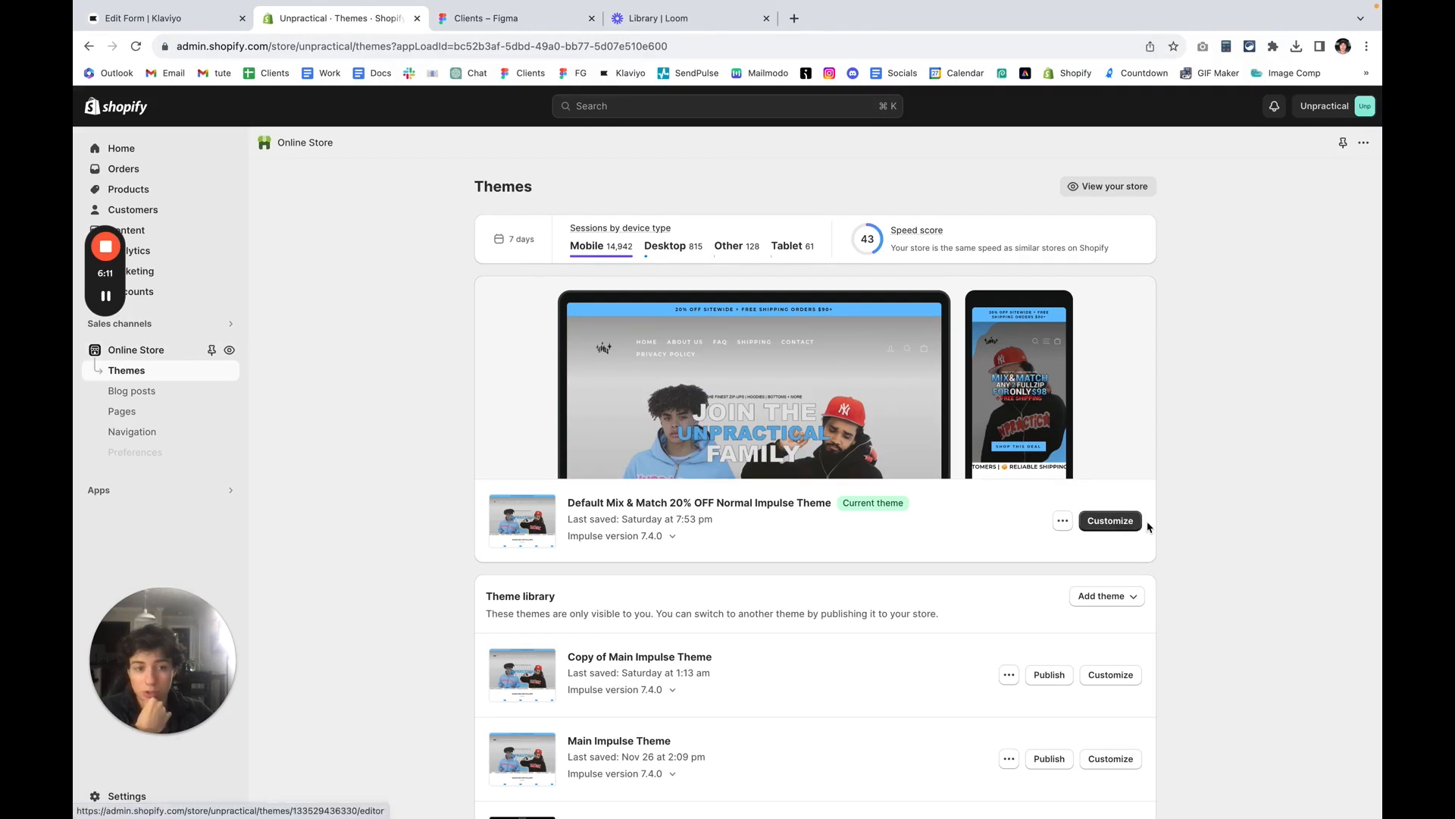
click(1111, 521)
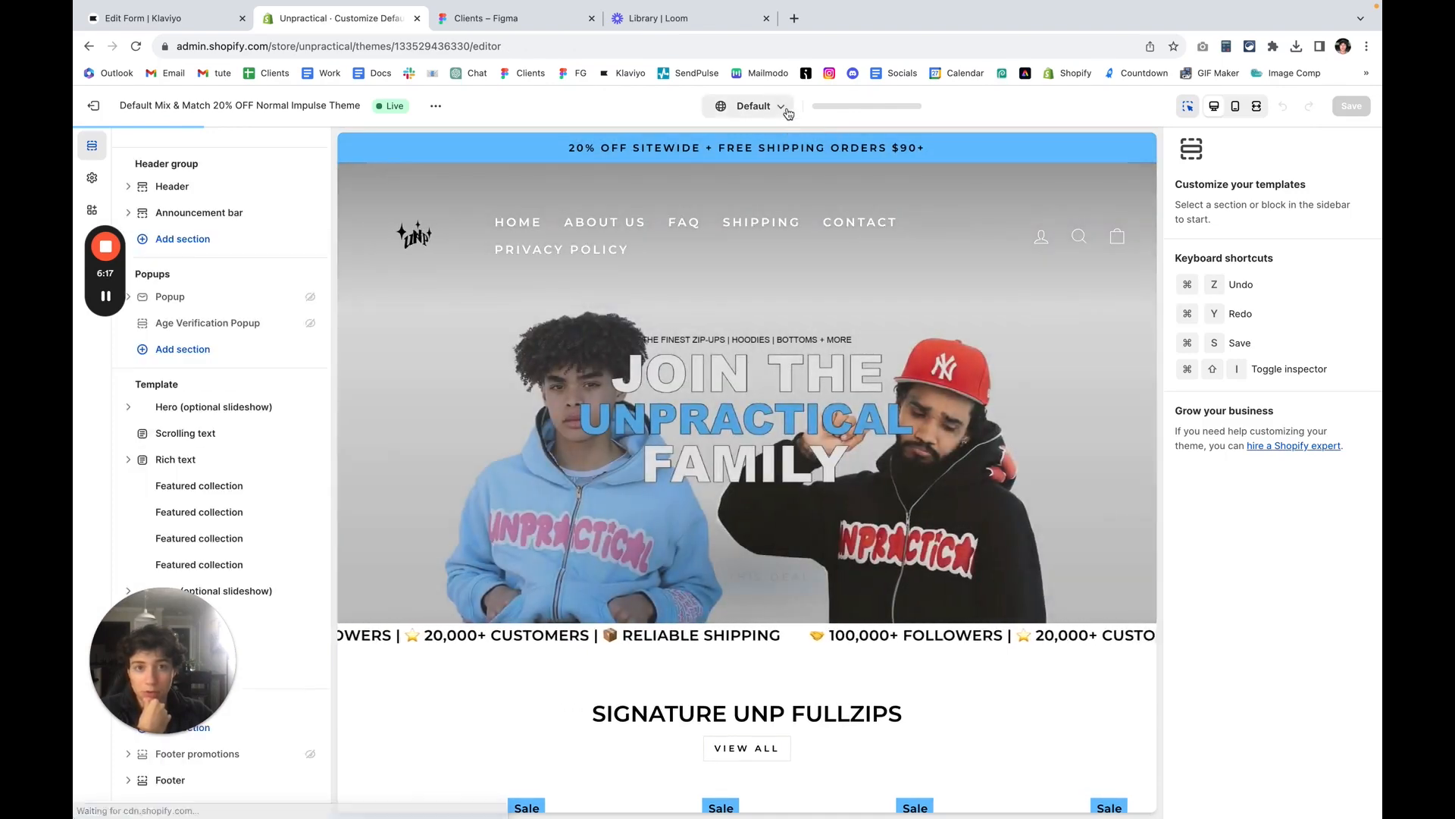
click(783, 107)
click(870, 107)
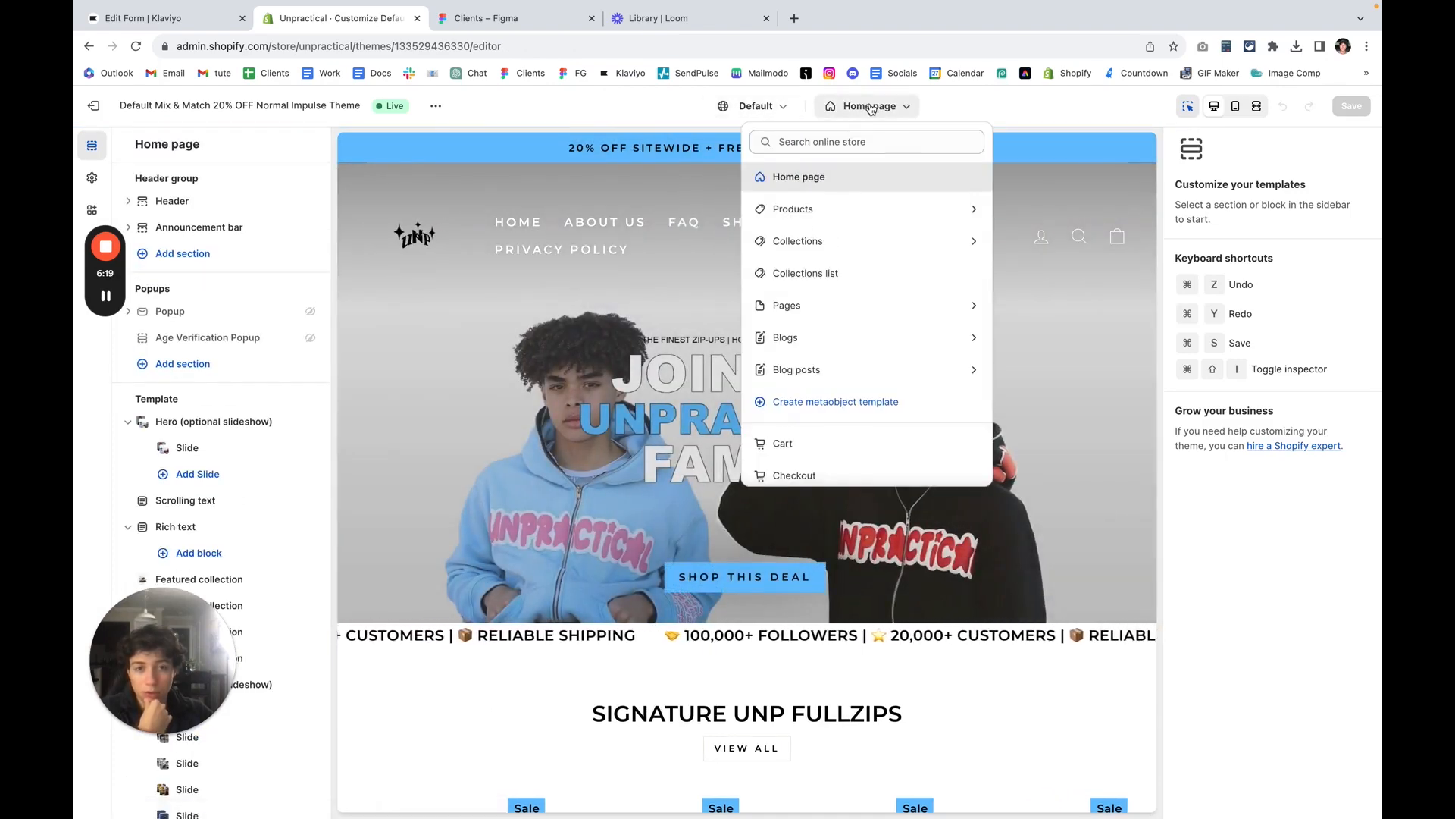
scroll(867, 254, down, 2)
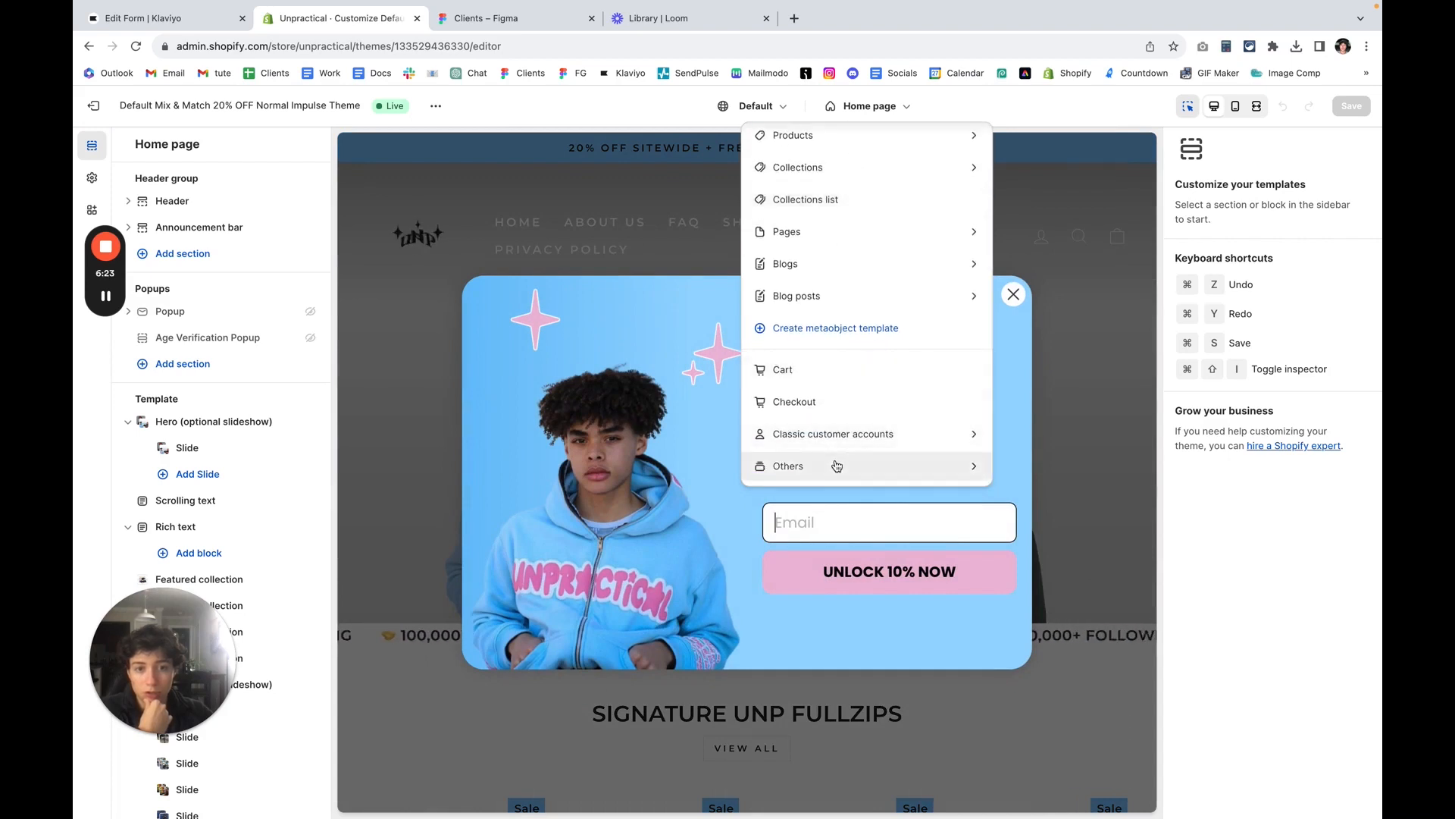
click(832, 465)
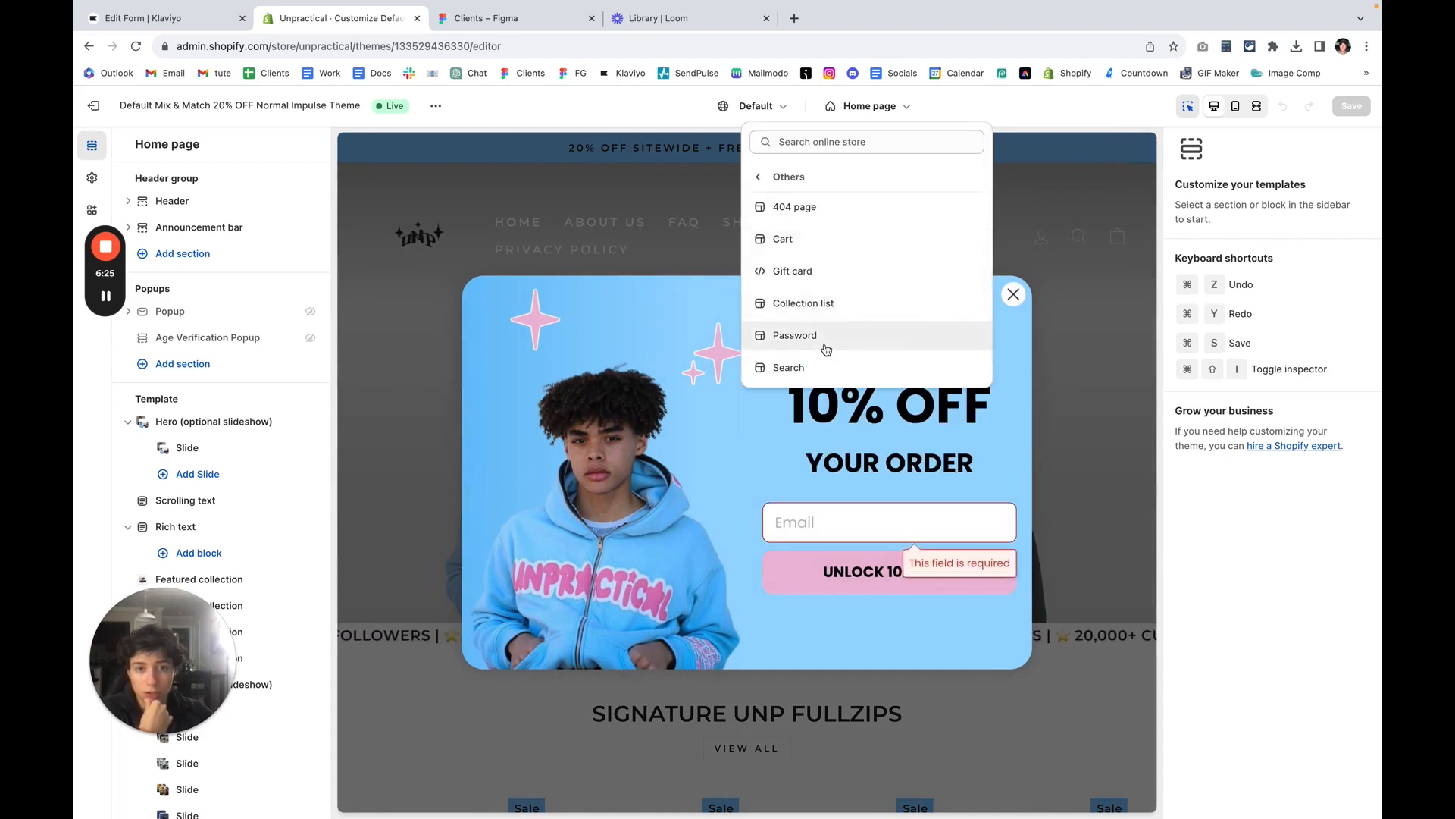
click(803, 335)
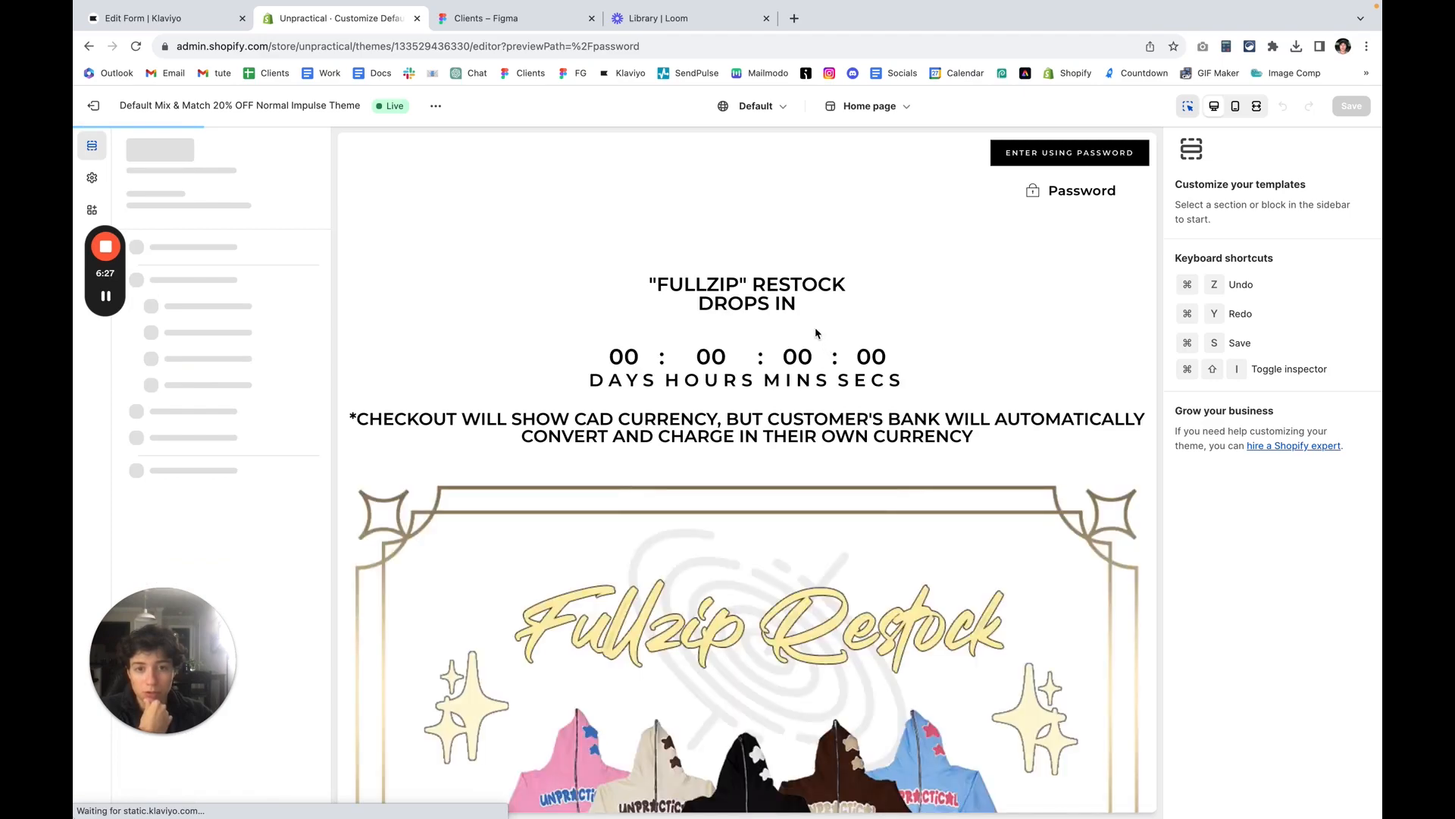
scroll(769, 438, down, 10)
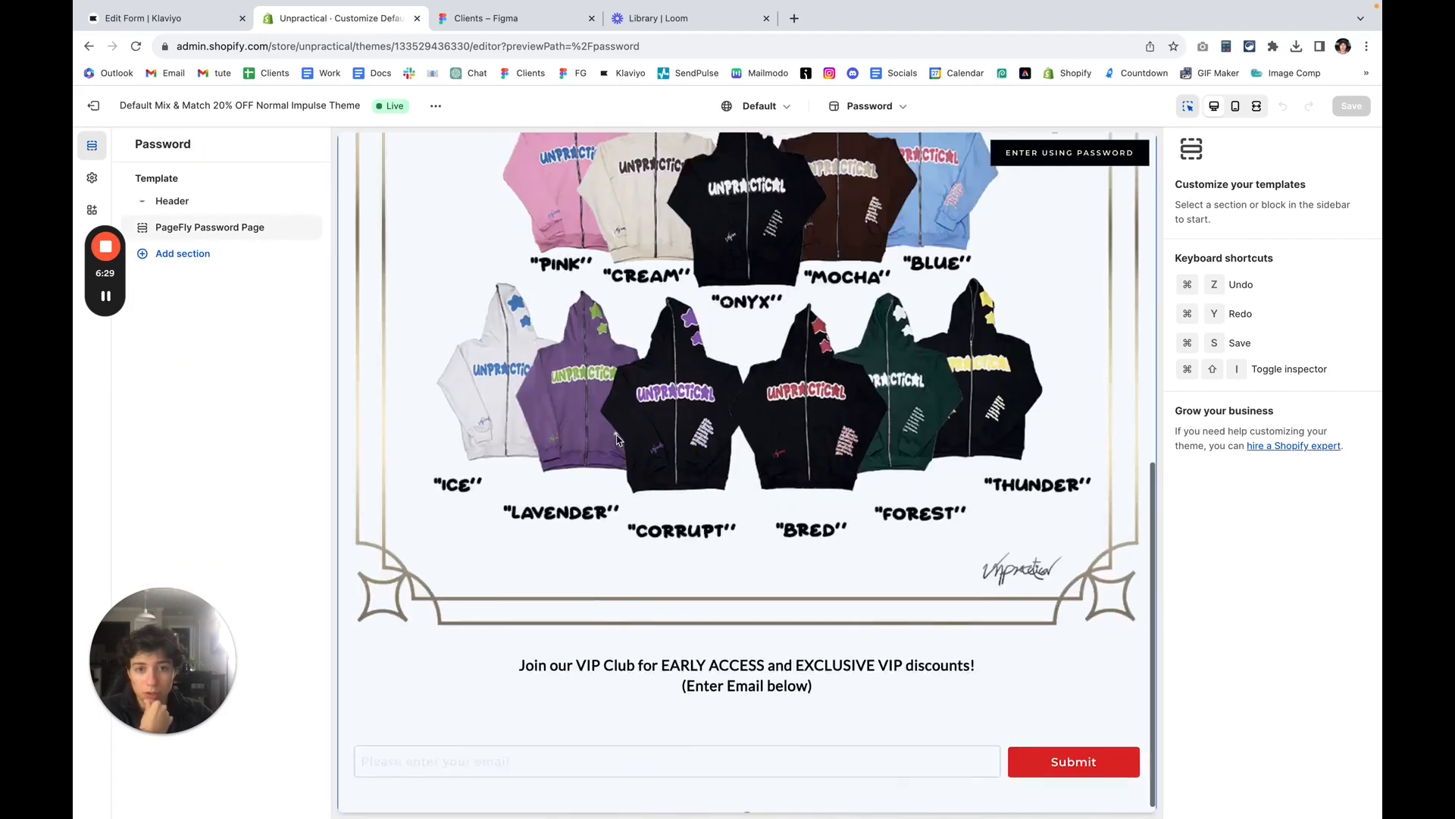
scroll(707, 448, down, 10)
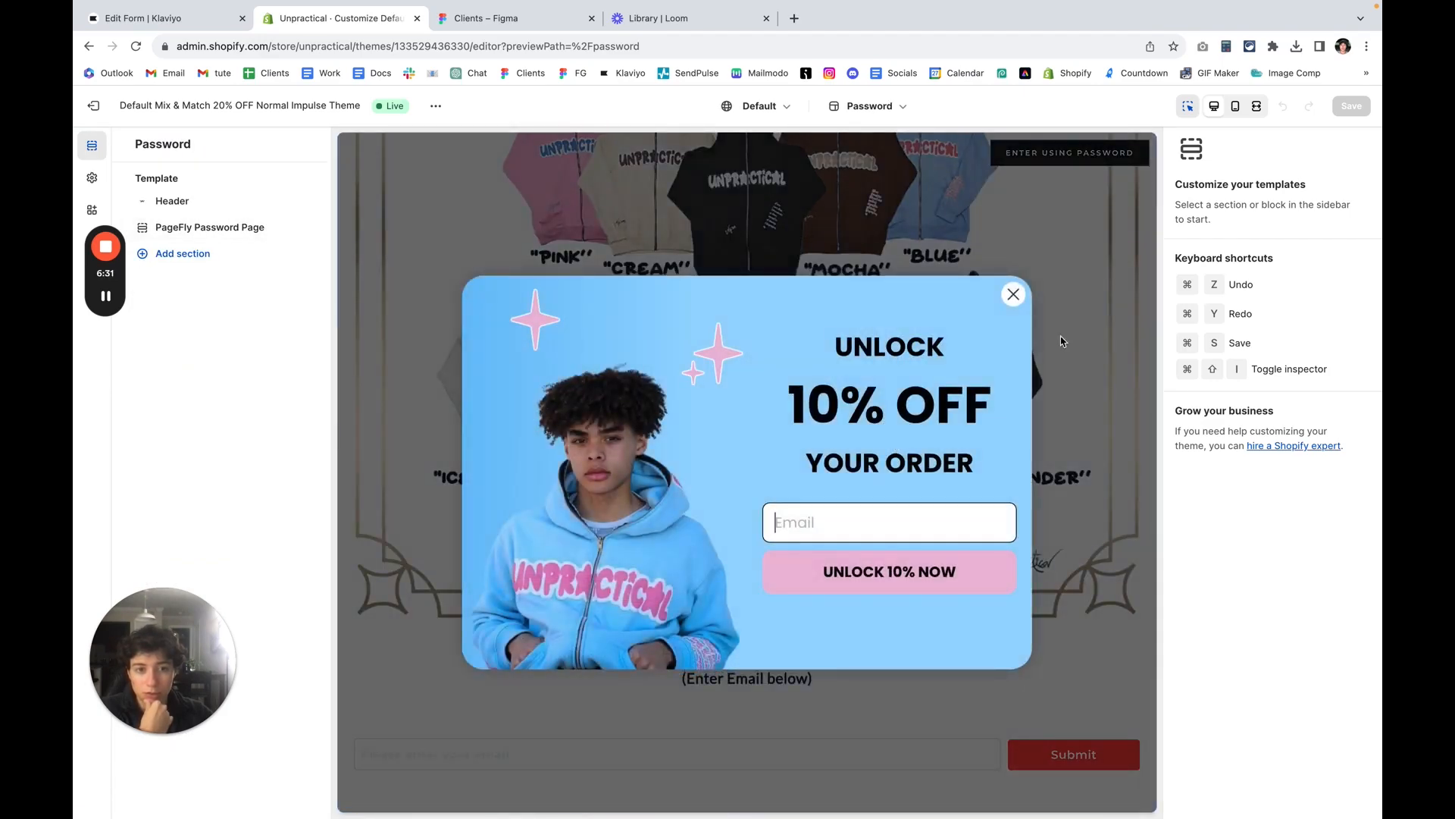
click(1012, 294)
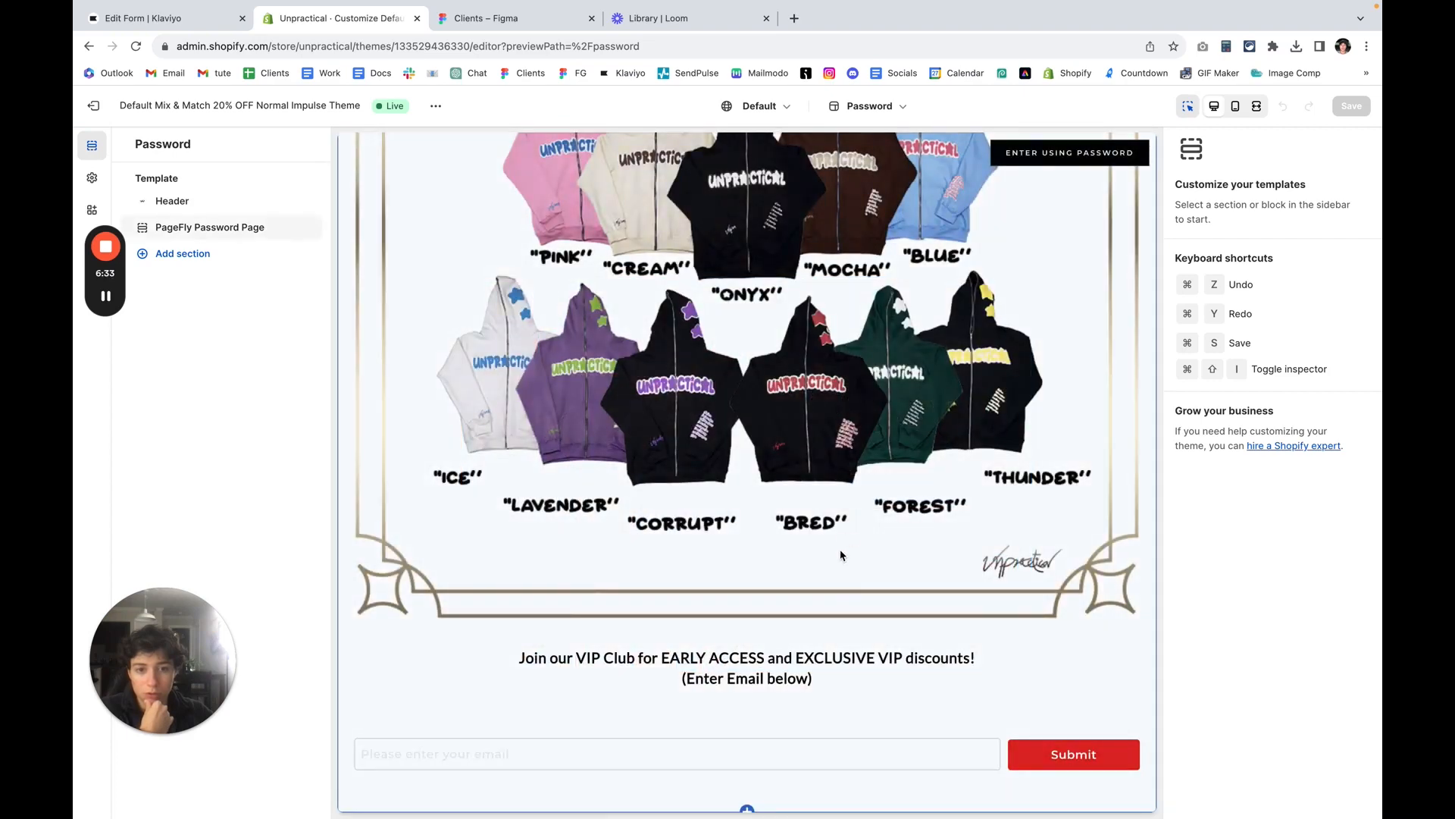
scroll(593, 451, up, 10)
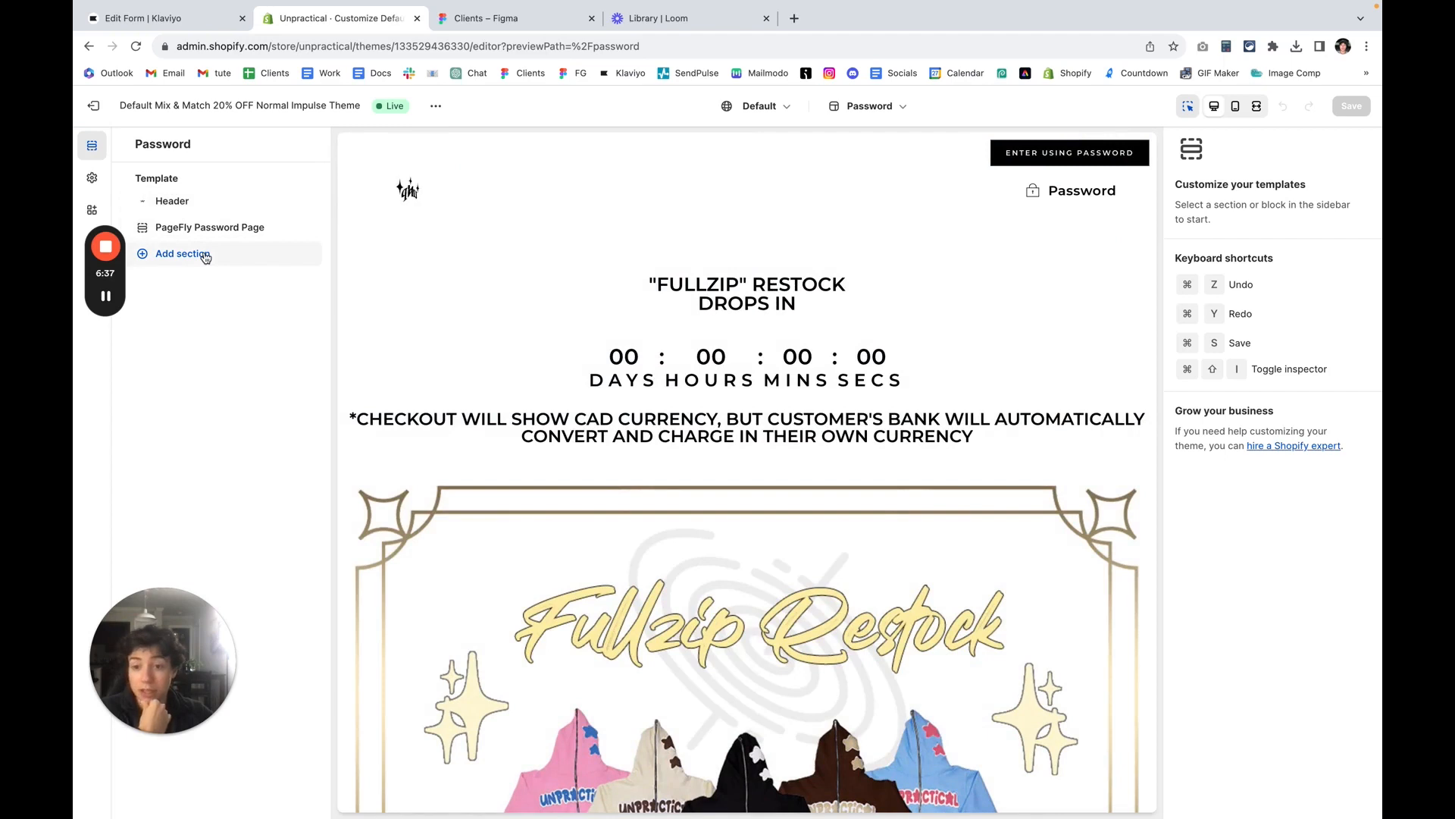
Step: Add the Klaviyo Embedded Form app block to the password page and move its Apps section above PageFly Password Page
click(206, 258)
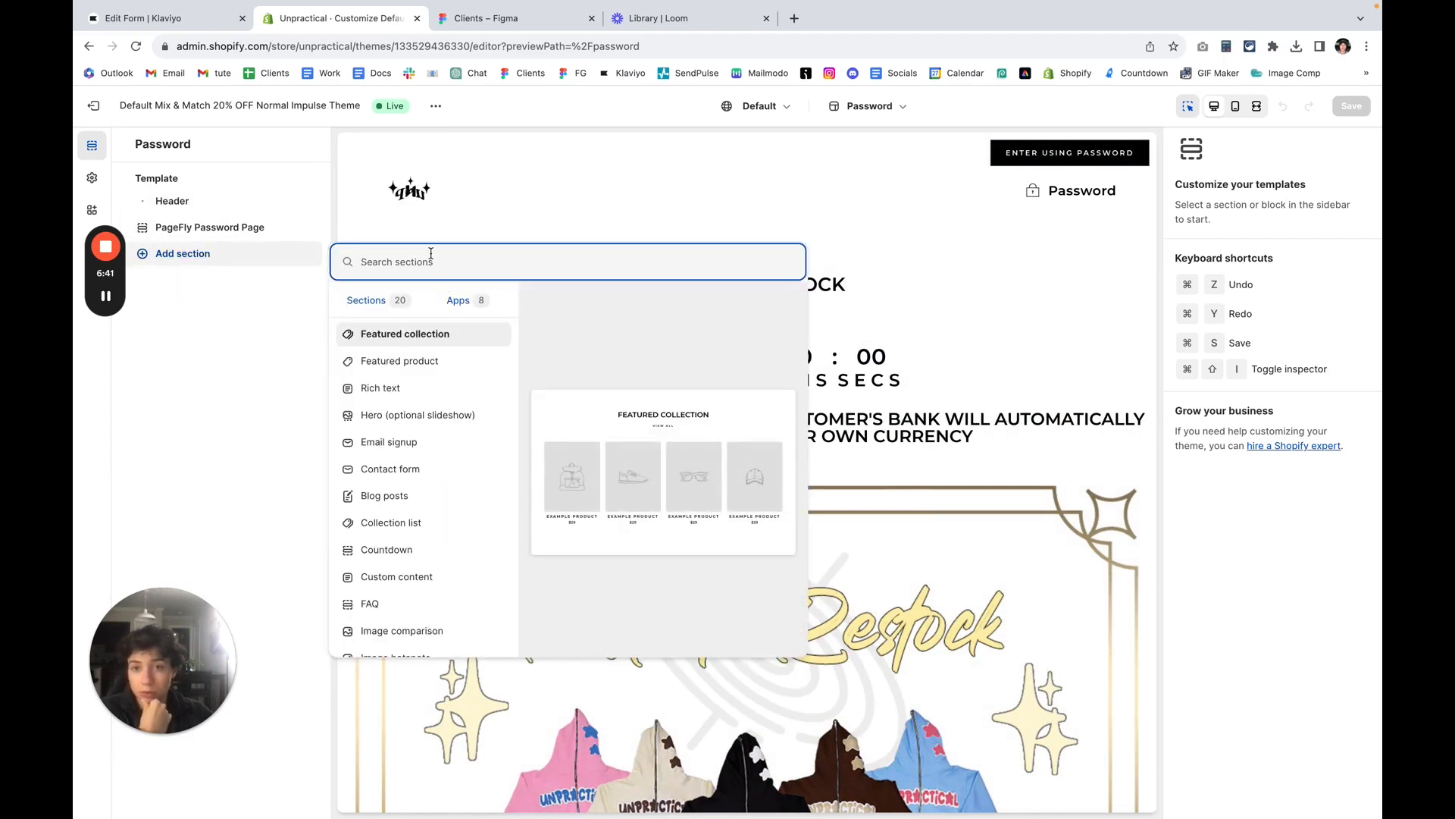
text(kla)
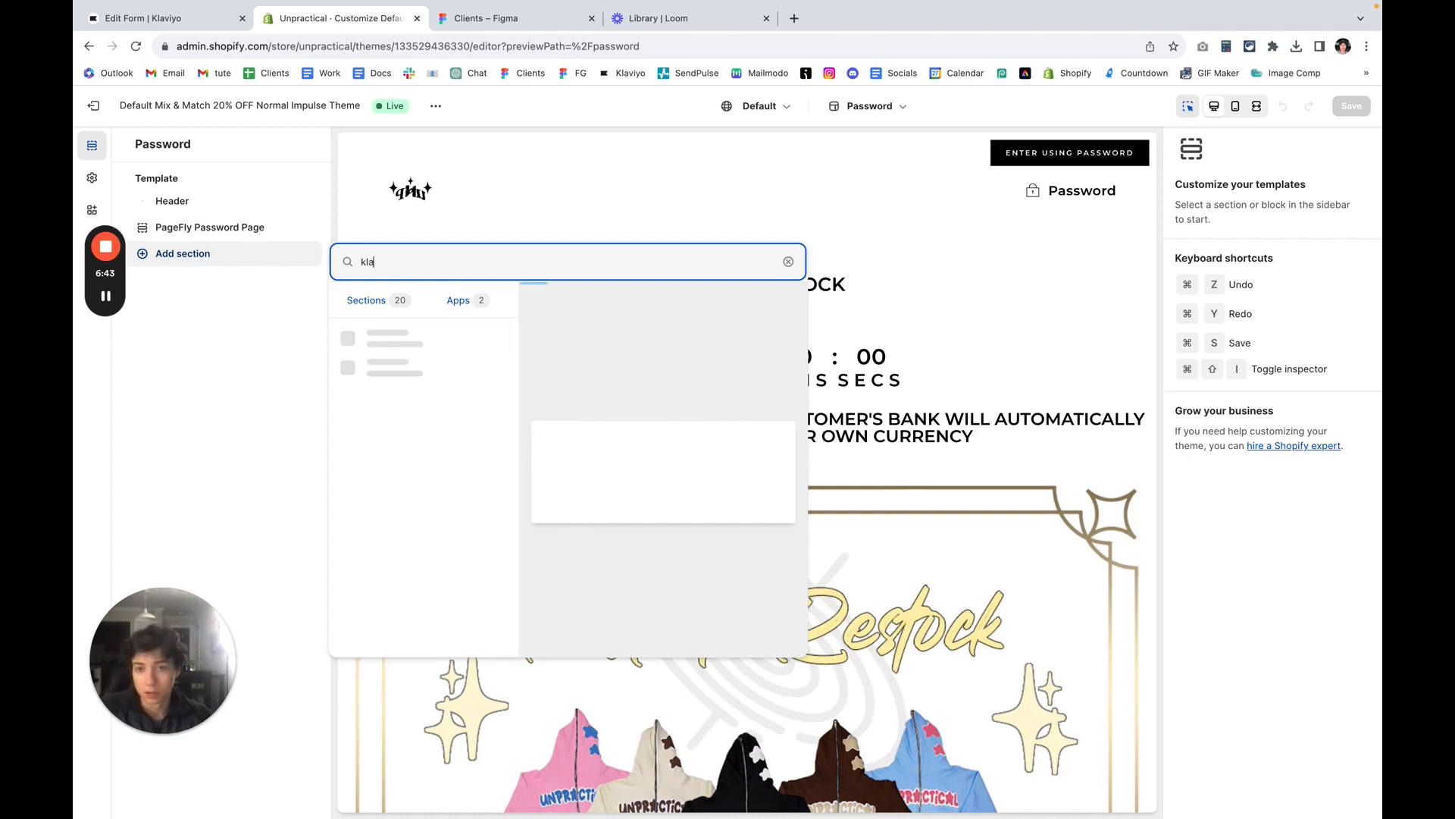
click(455, 303)
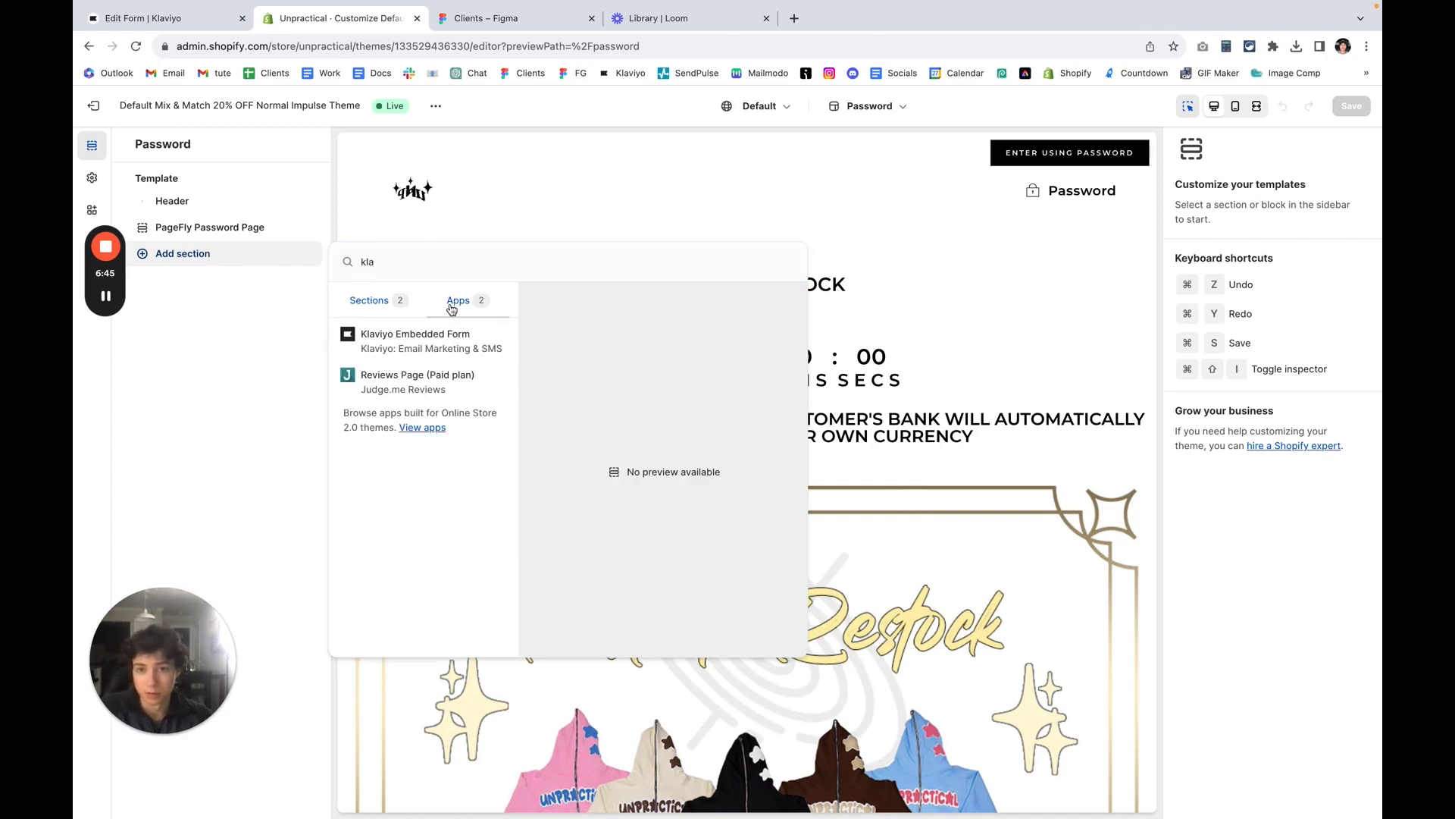
click(455, 301)
click(453, 343)
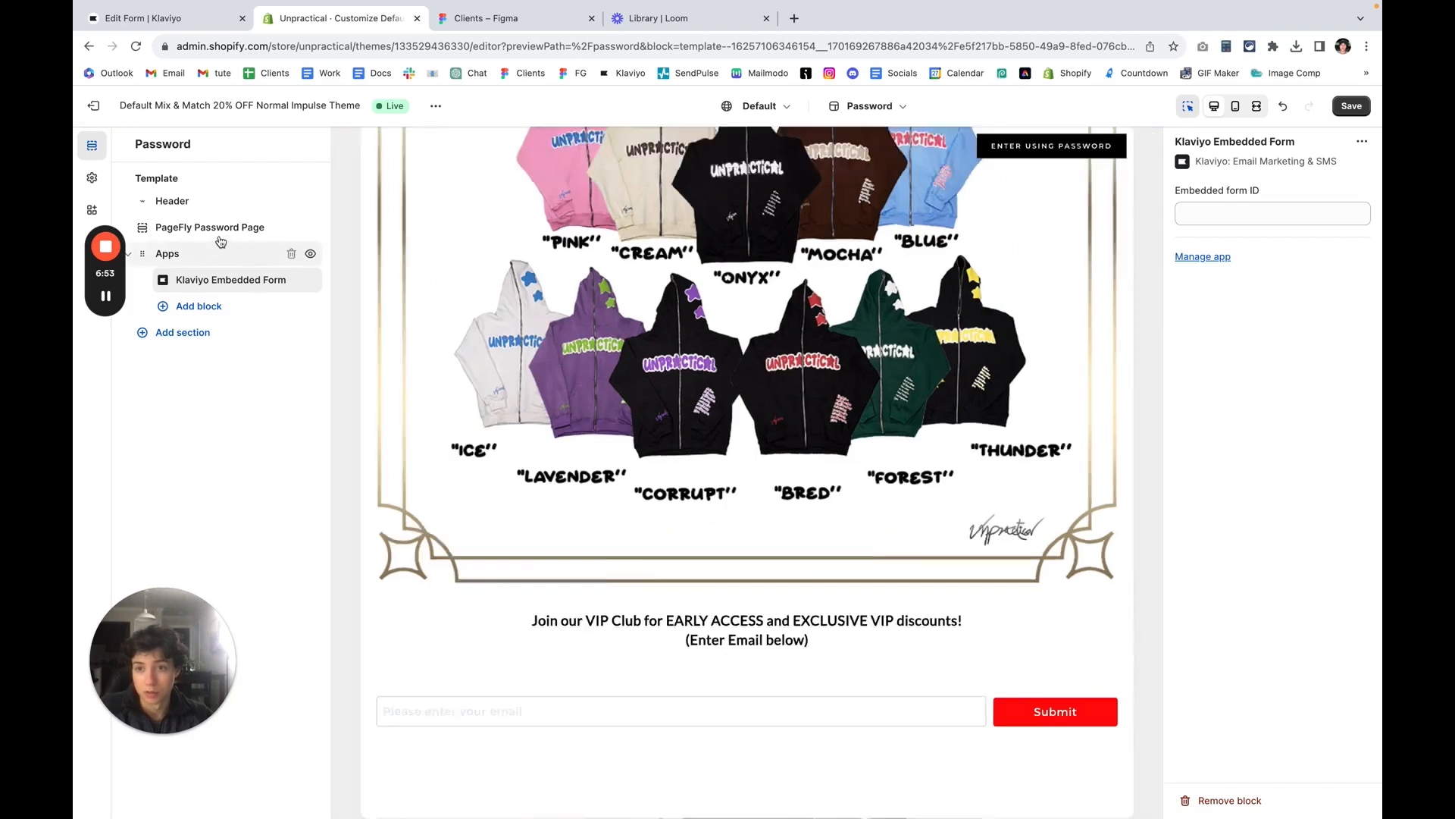
mouse_move(221, 241)
mouse_down()
mouse_move(227, 208)
mouse_move(232, 228)
mouse_up()
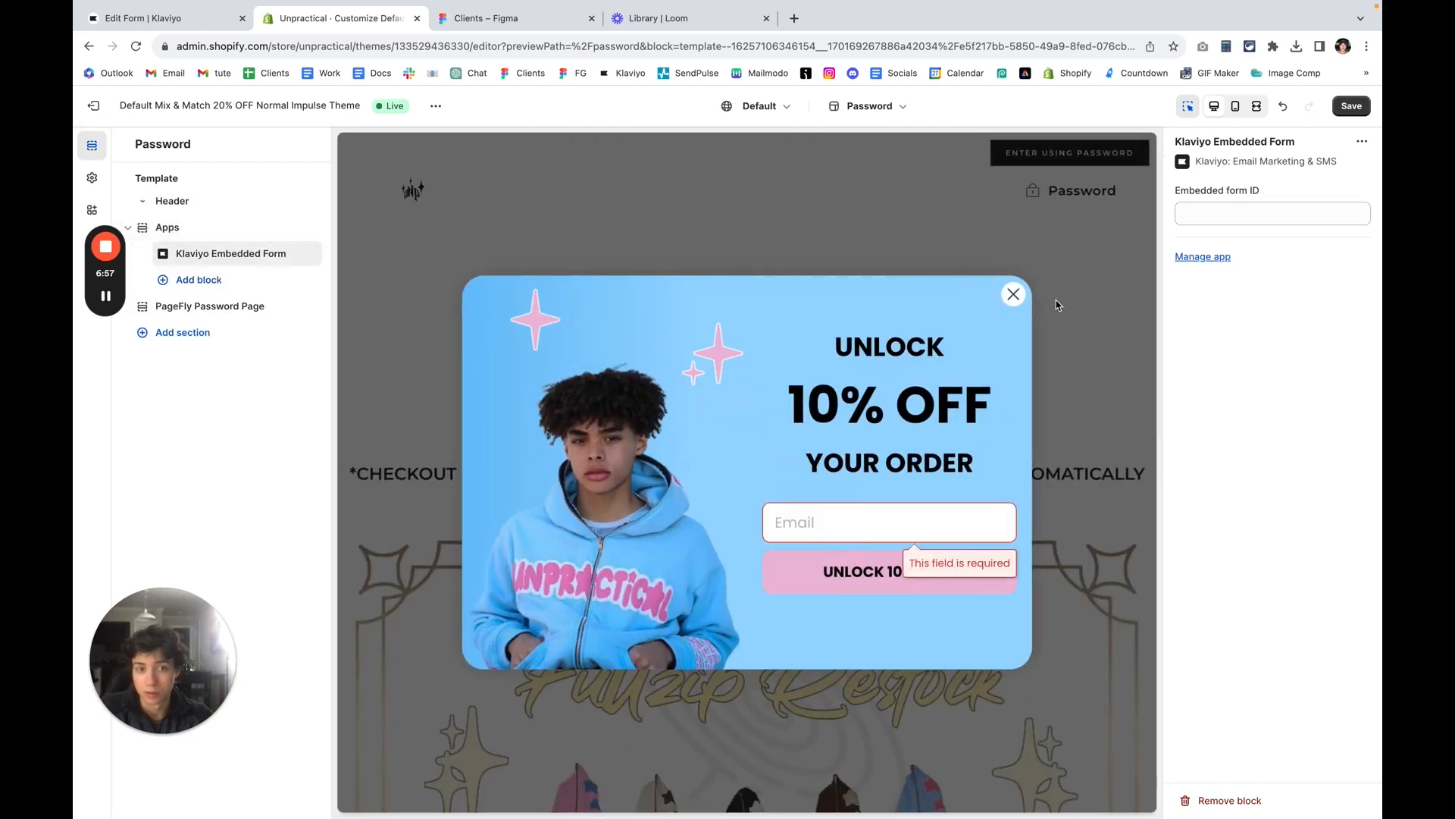
click(1013, 292)
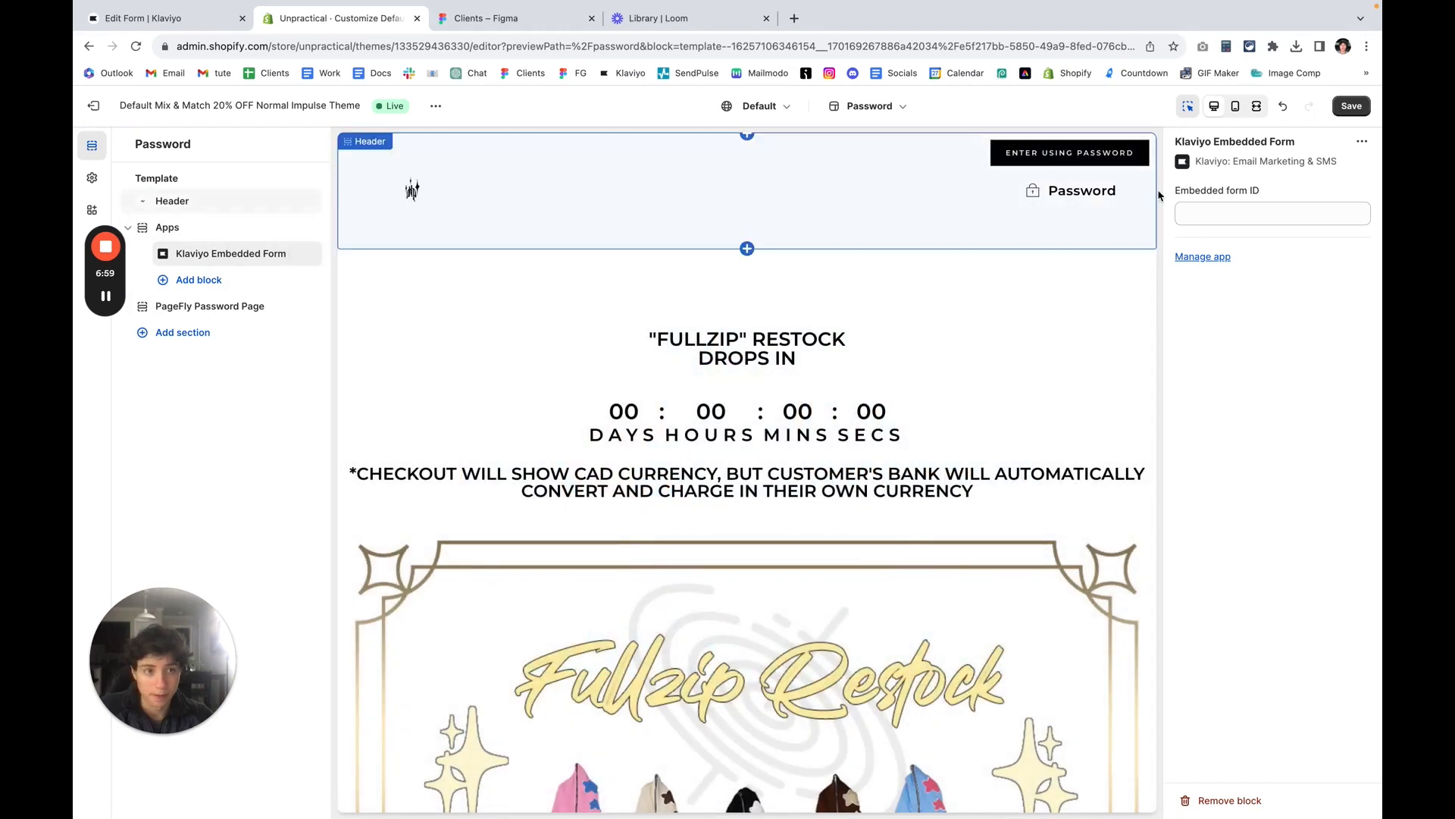
Step: Paste WFNzUn as the Klaviyo Embedded Form's form ID and save the theme
click(1210, 204)
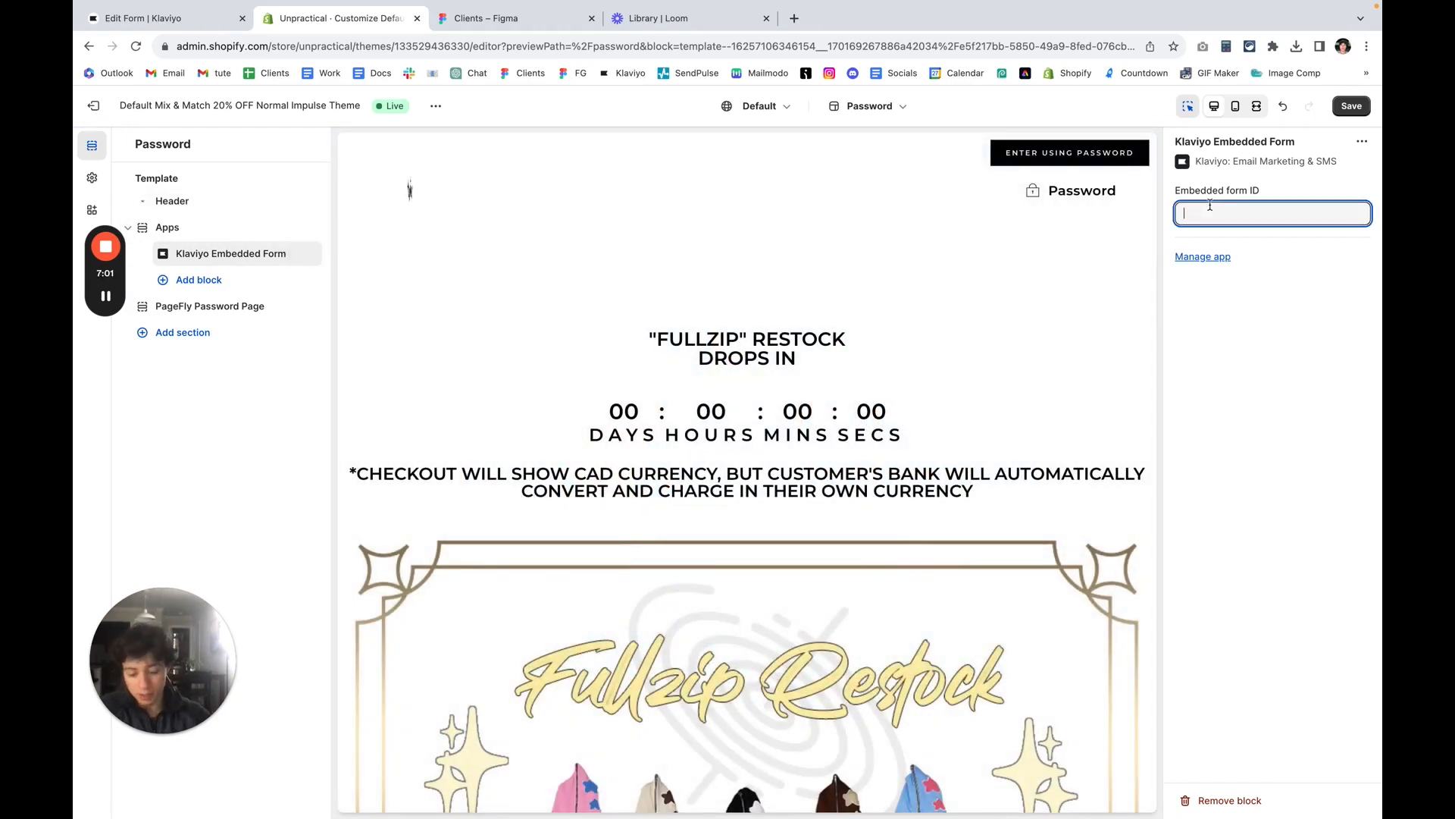
right_click(1211, 205)
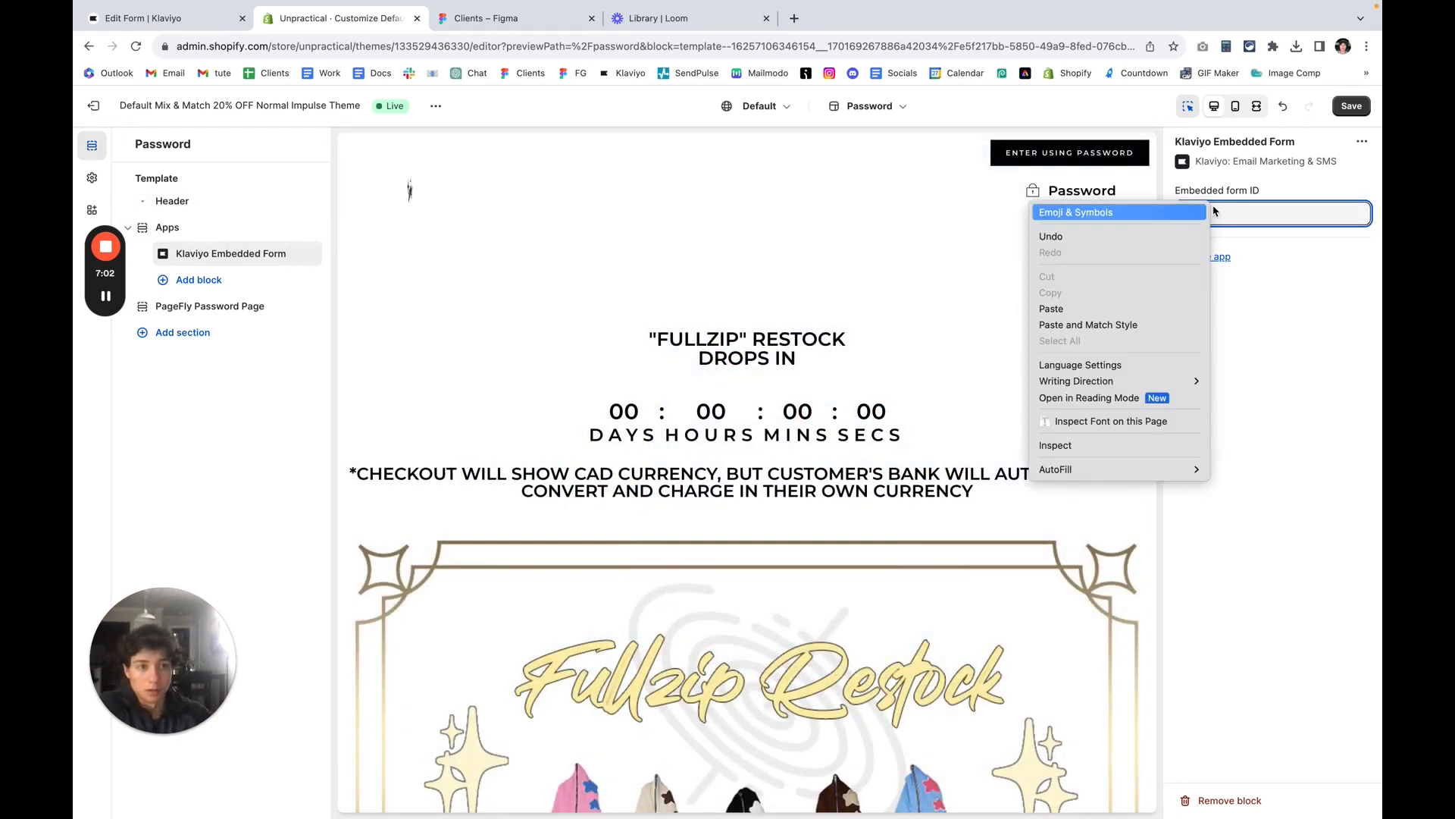
click(1129, 309)
click(1359, 110)
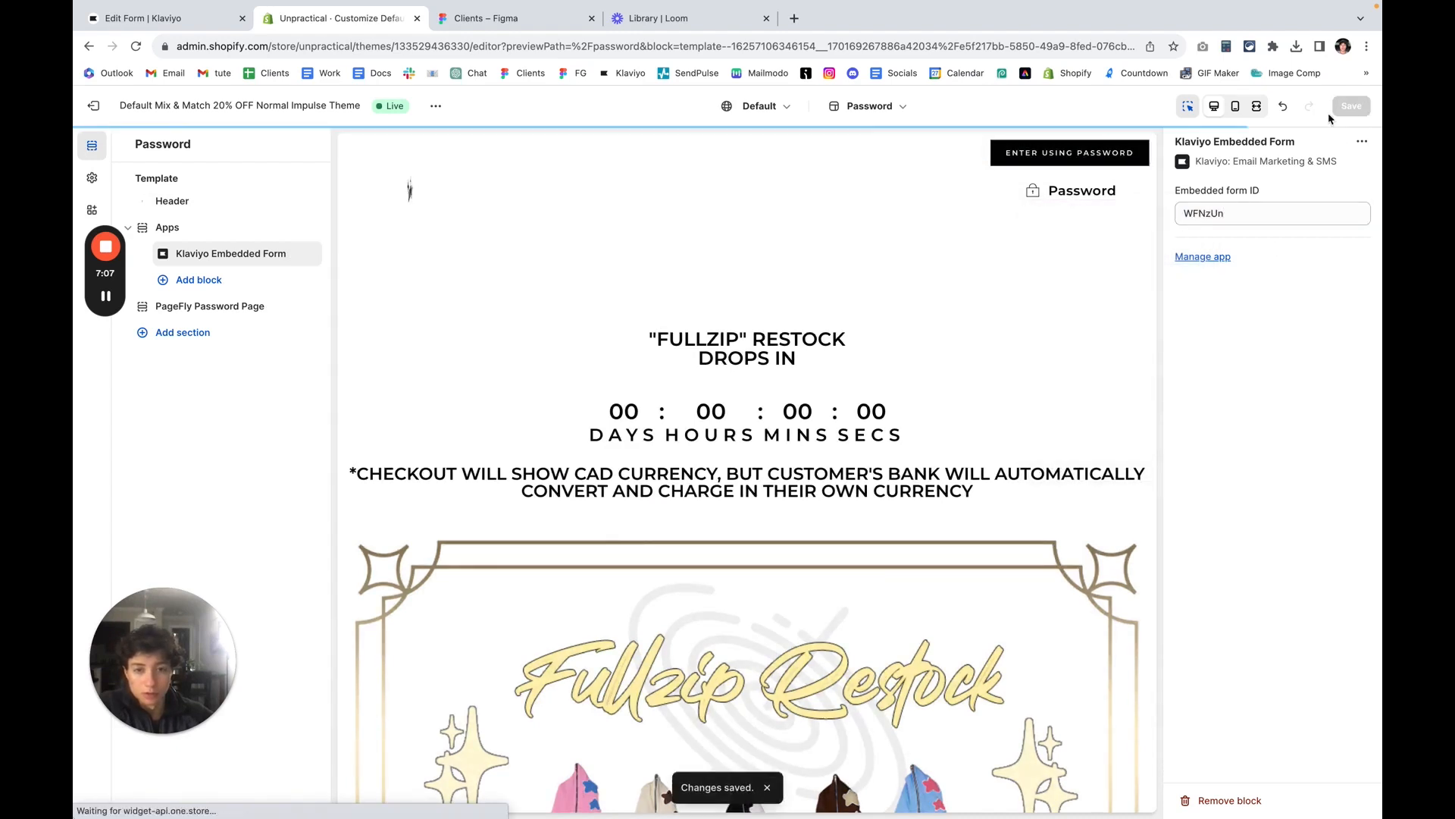
Step: Set the TEST Password page form live in Klaviyo and reload the password page in the Shopify theme editor
click(212, 27)
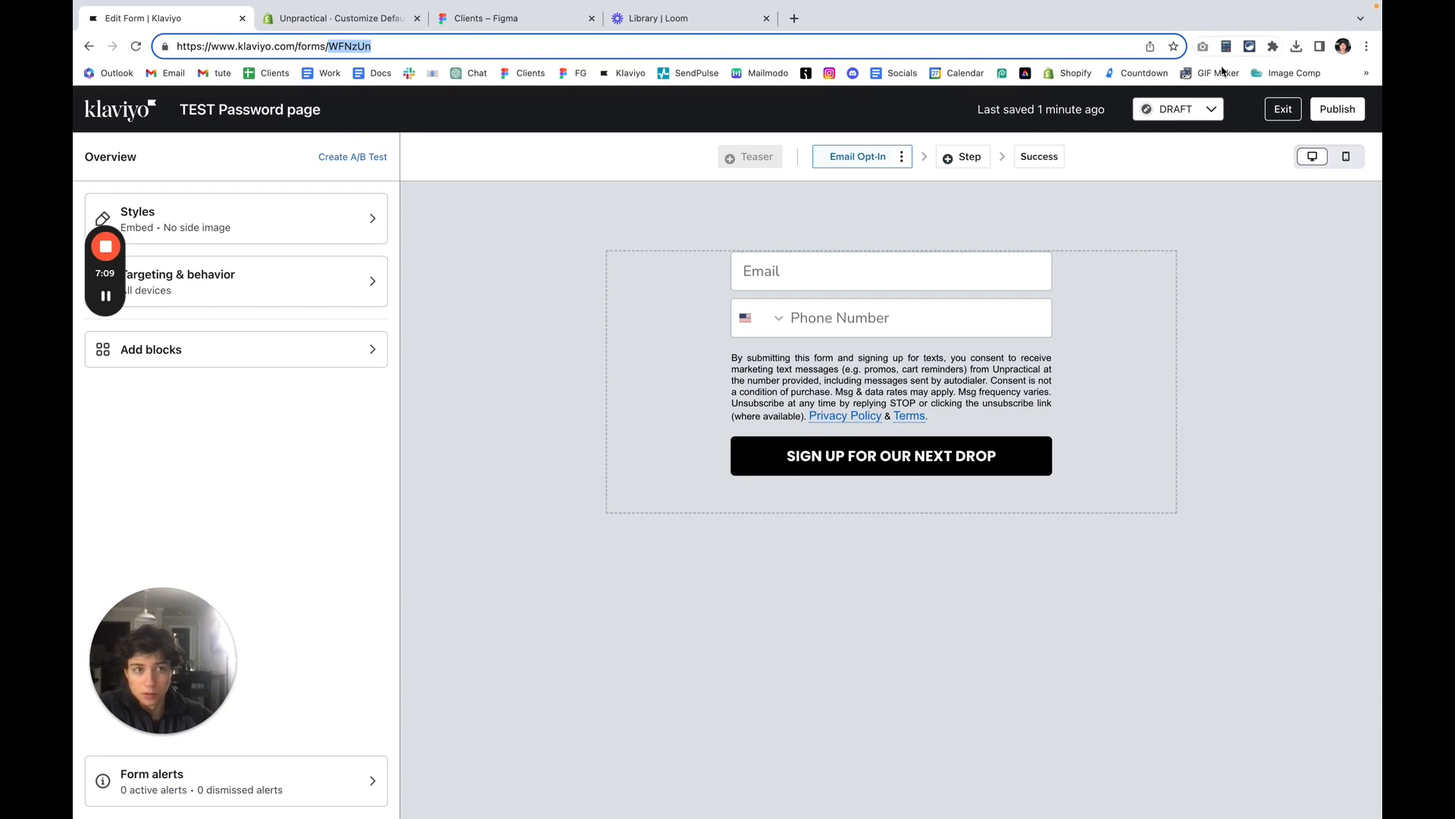
click(1157, 109)
click(1161, 178)
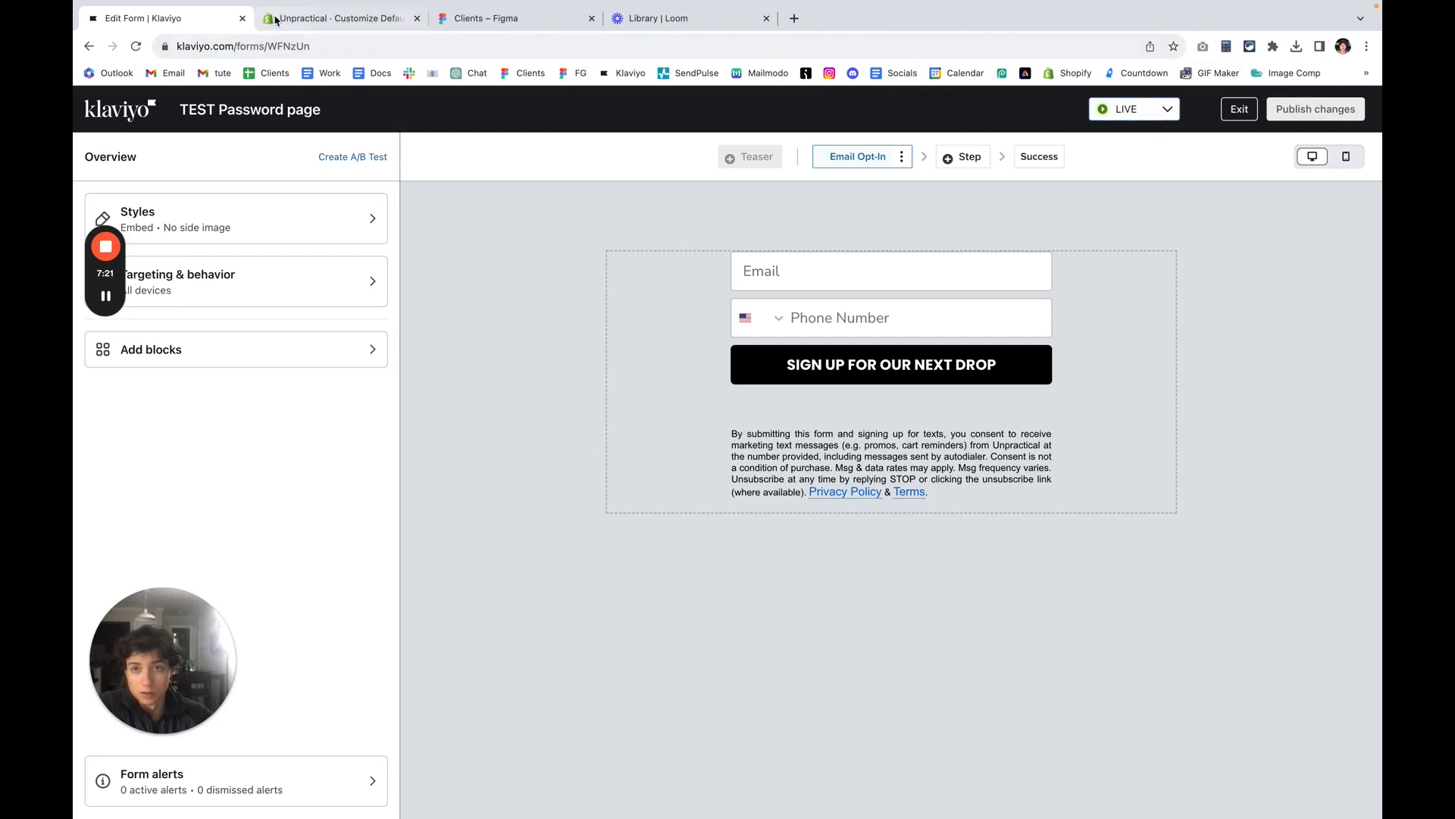
click(333, 18)
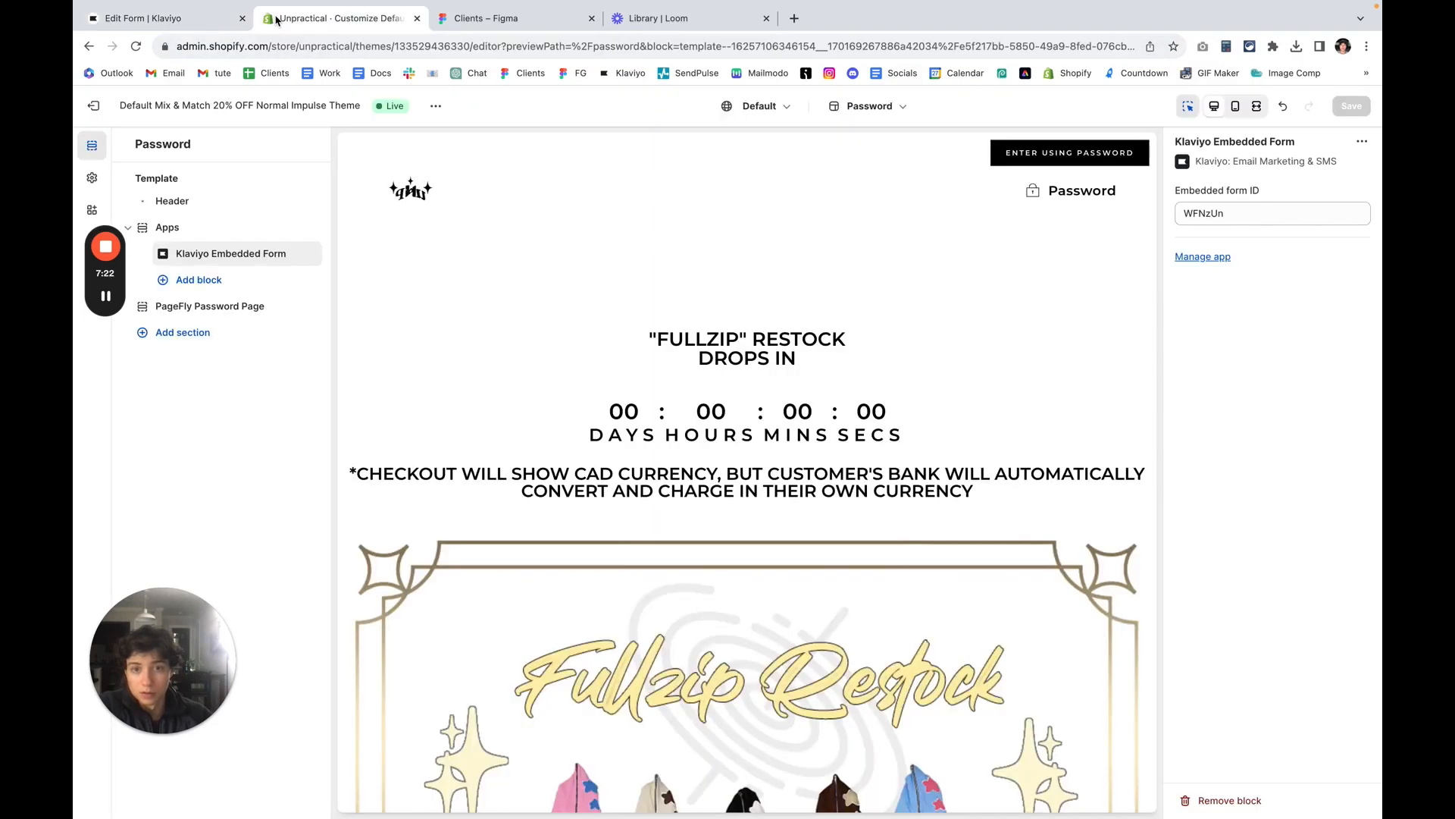
click(137, 47)
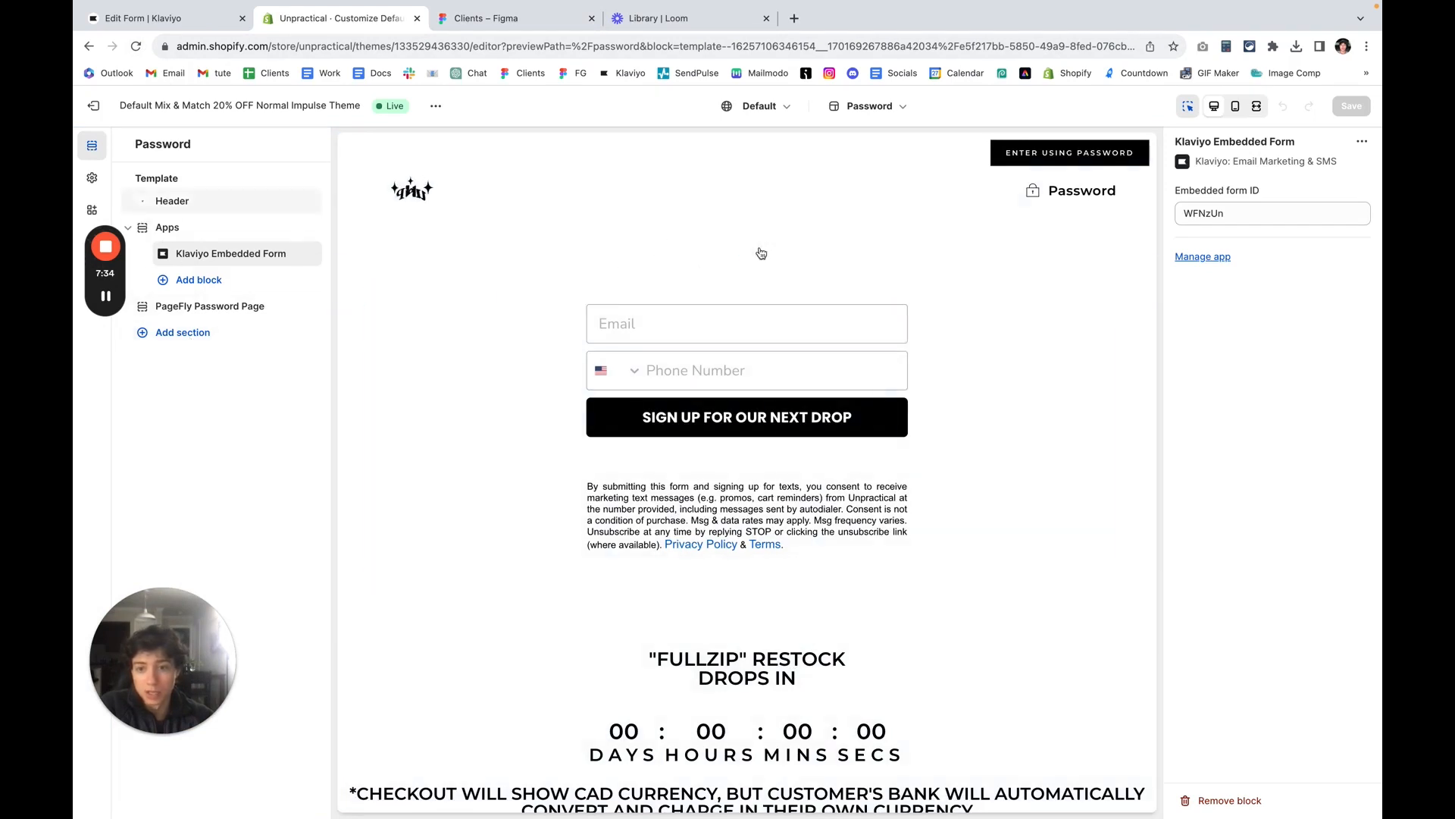
Step: Return to the Klaviyo form and add a text block above the Email field
click(200, 29)
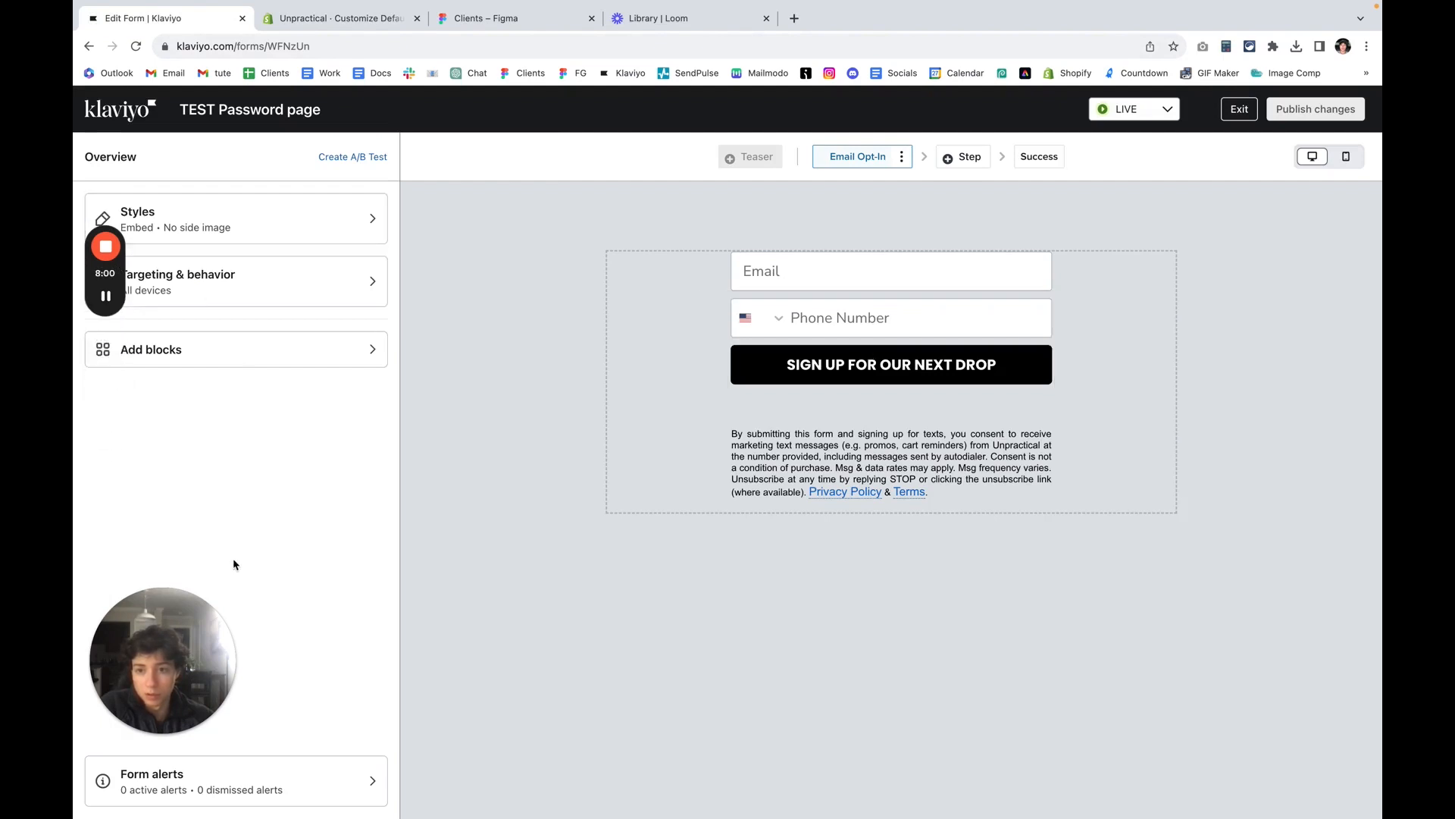
click(228, 364)
drag(150, 300, 851, 253)
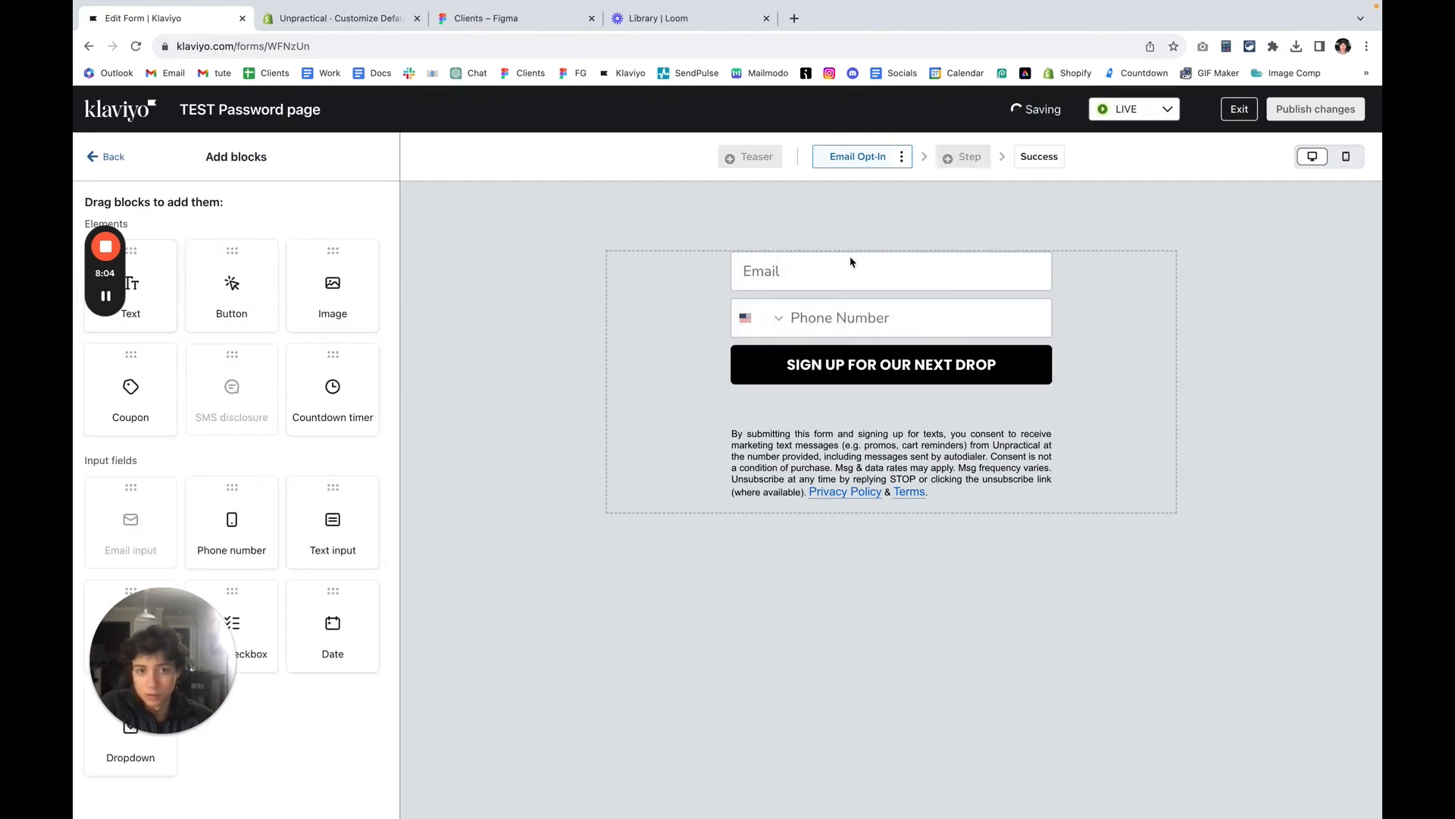
Step: Replace the text block's placeholder with "SIGN UP TO GET EARLY ACCESS TO OUR NEXT DROP"
click(293, 269)
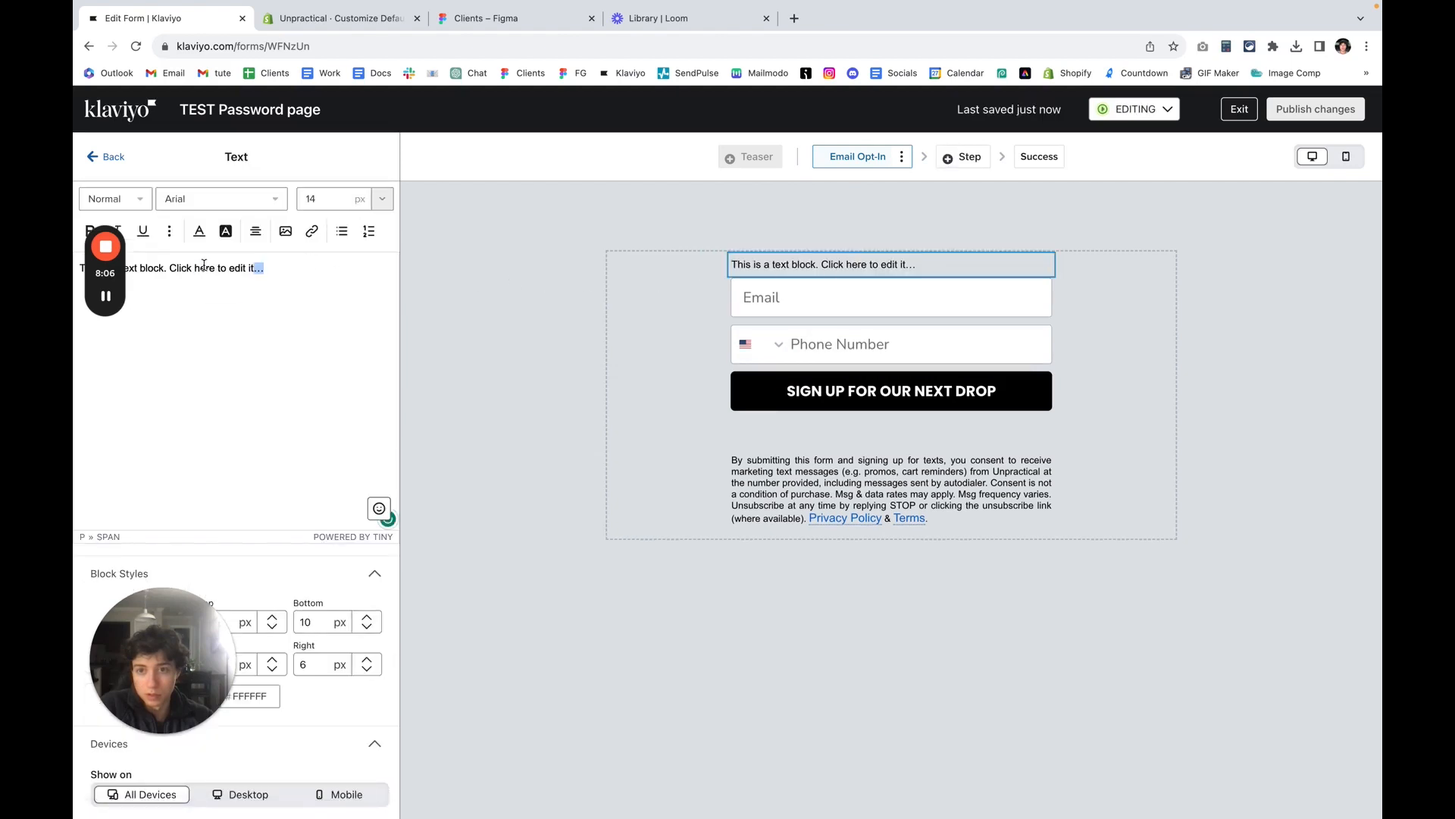
key(BackSpace)
key(BackSpace)
key(BackSpace)
key(BackSpace)
key(BackSpace)
key(BackSpace)
key(BackSpace)
key(BackSpace)
key(BackSpace)
key(BackSpace)
key(BackSpace)
key(BackSpace)
key(BackSpace)
key(BackSpace)
key(BackSpace)
key(BackSpace)
key(BackSpace)
key(BackSpace)
key(BackSpace)
key(BackSpace)
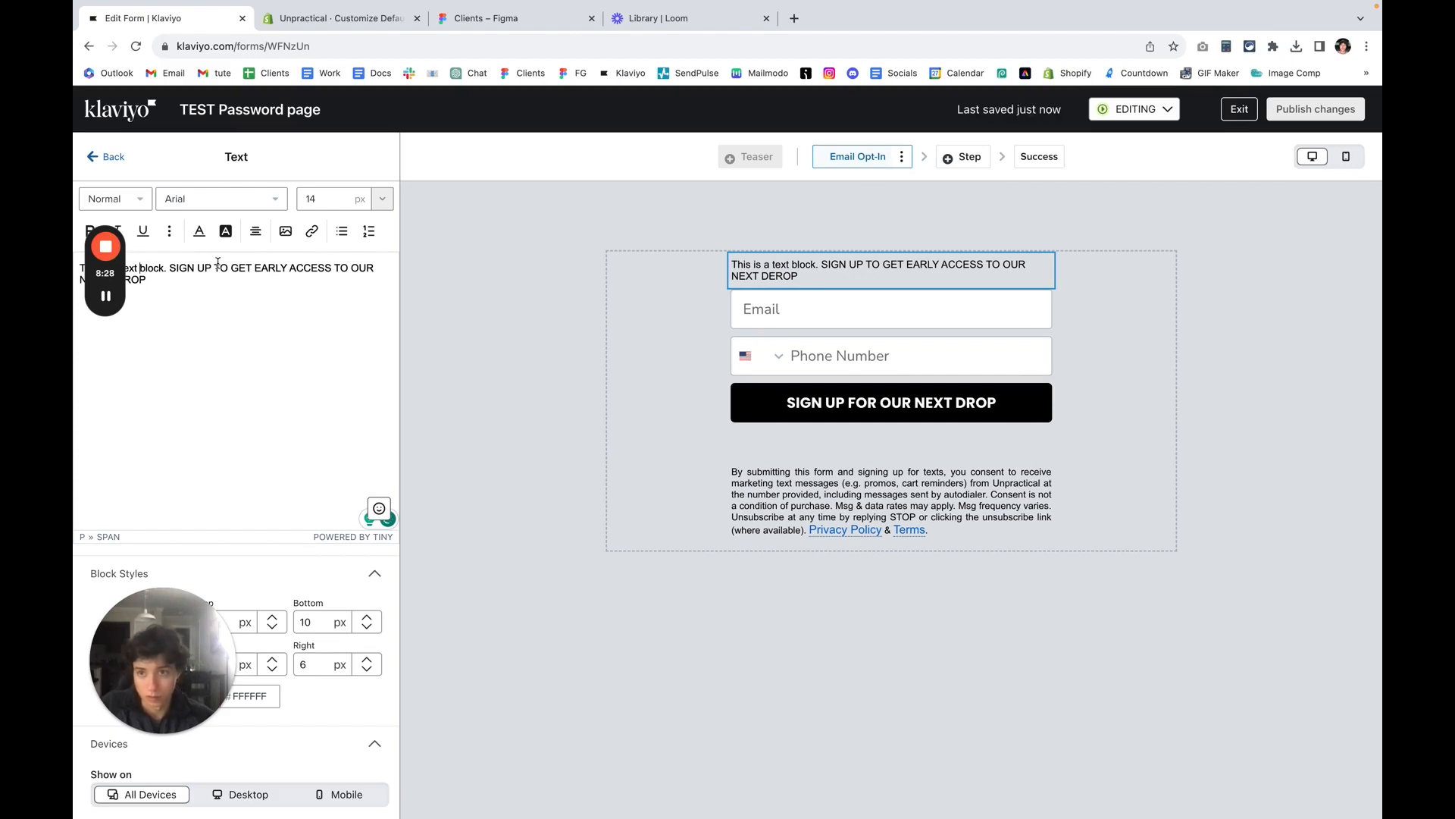
key(BackSpace)
key(BackSpace)
key(BackSpace)
key(BackSpace)
key(BackSpace)
key(BackSpace)
key(BackSpace)
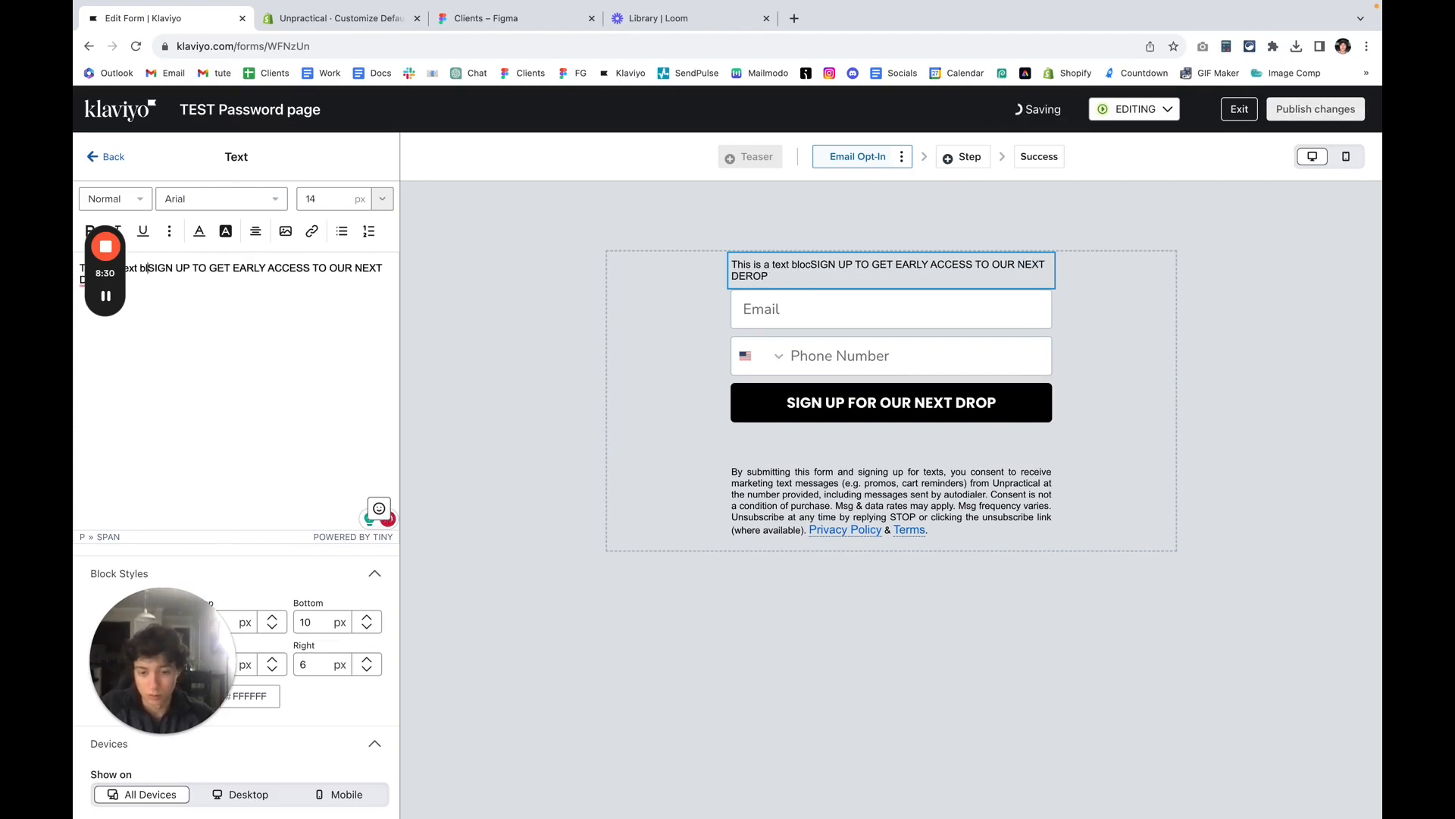
key(BackSpace)
key(BackSpace)
key(BackSpace)
key(BackSpace)
key(BackSpace)
key(BackSpace)
key(BackSpace)
key(BackSpace)
key(BackSpace)
key(BackSpace)
key(BackSpace)
key(BackSpace)
key(BackSpace)
key(BackSpace)
key(BackSpace)
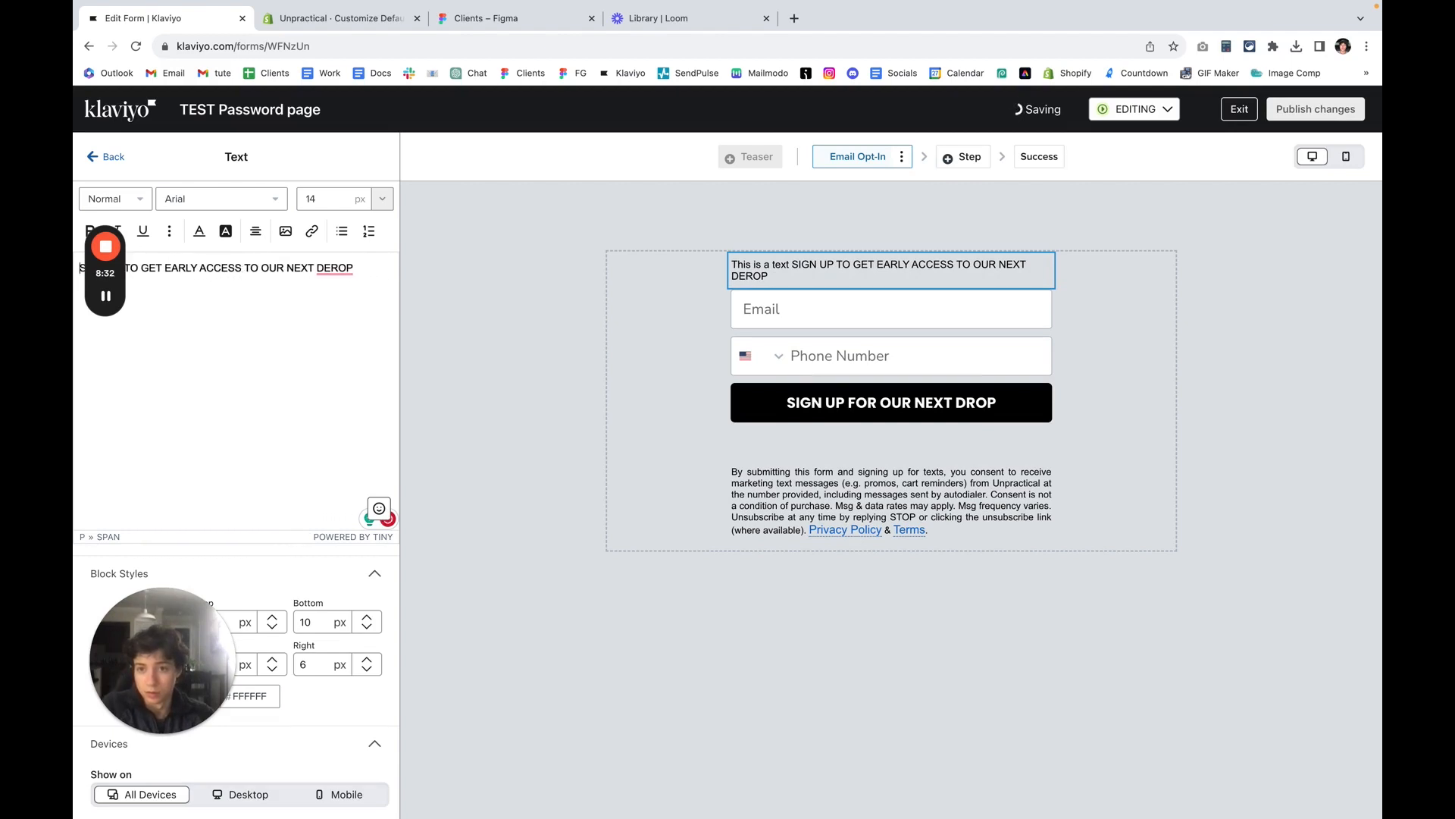
mouse_move(332, 270)
click(332, 311)
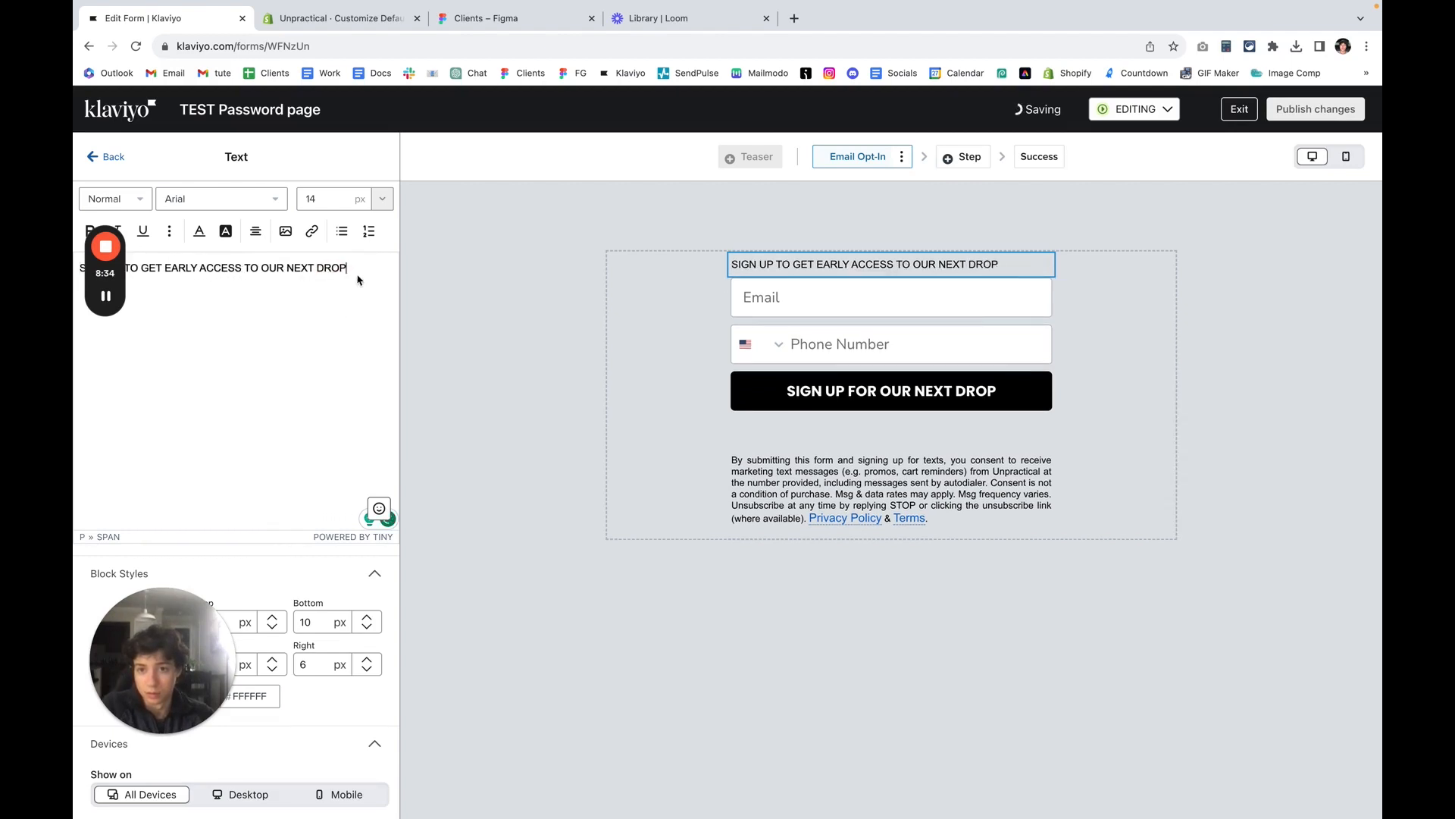
Step: Format the new heading text in Poppins-Klaviyo-Hosted Bold 700 and color it black
drag(348, 269, 103, 263)
click(199, 231)
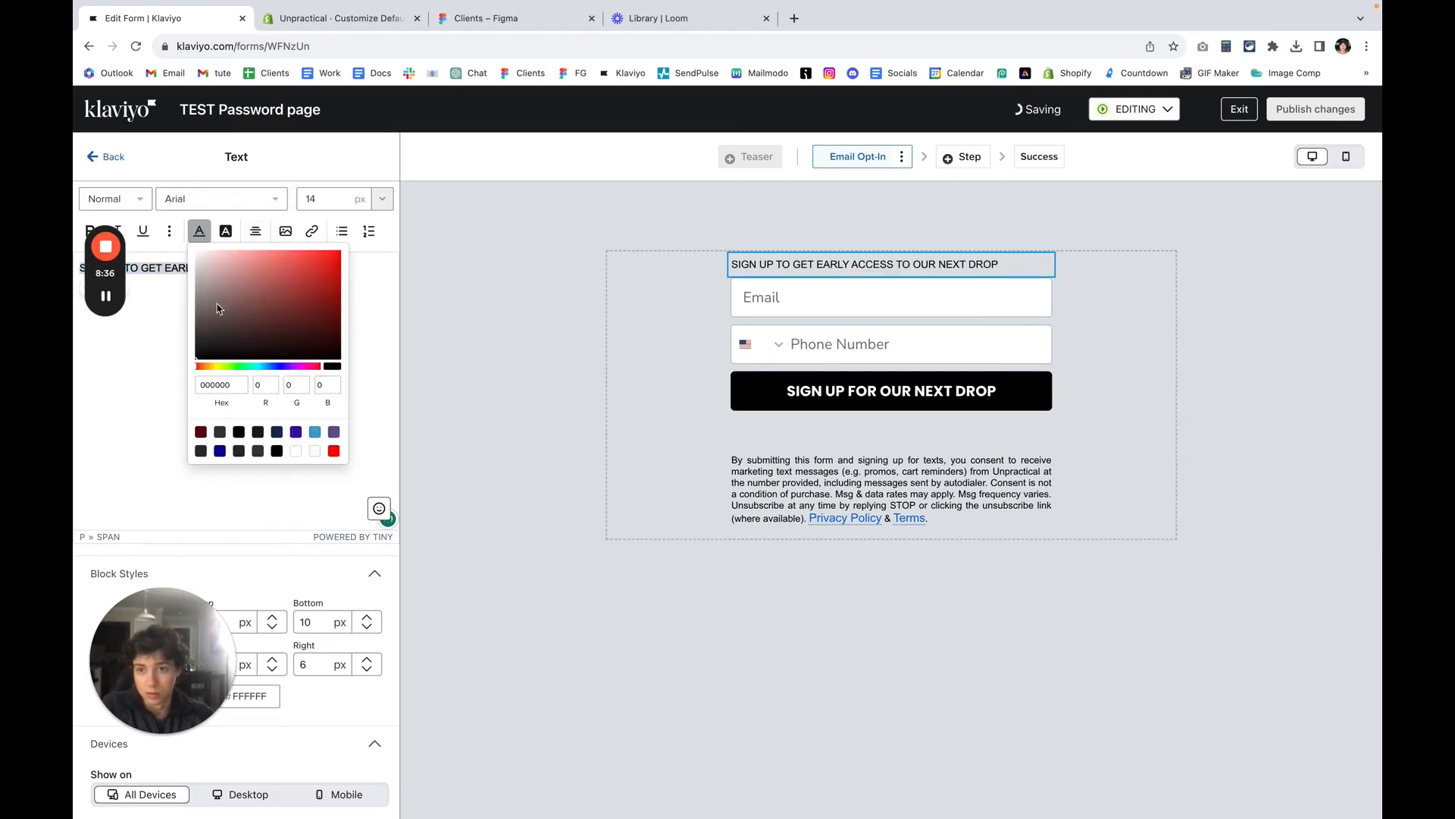
click(227, 198)
scroll(228, 341, down, 5)
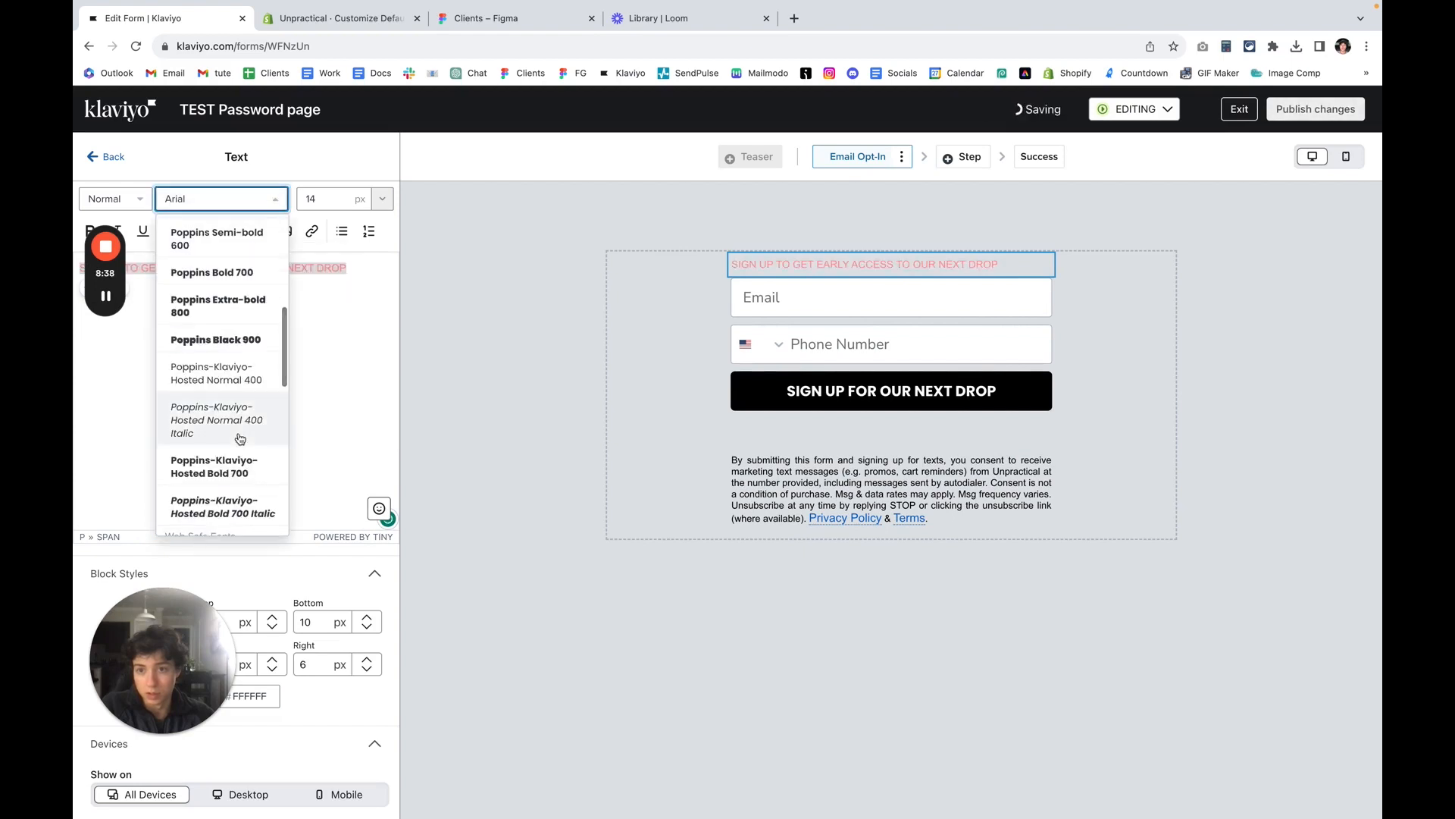
click(241, 327)
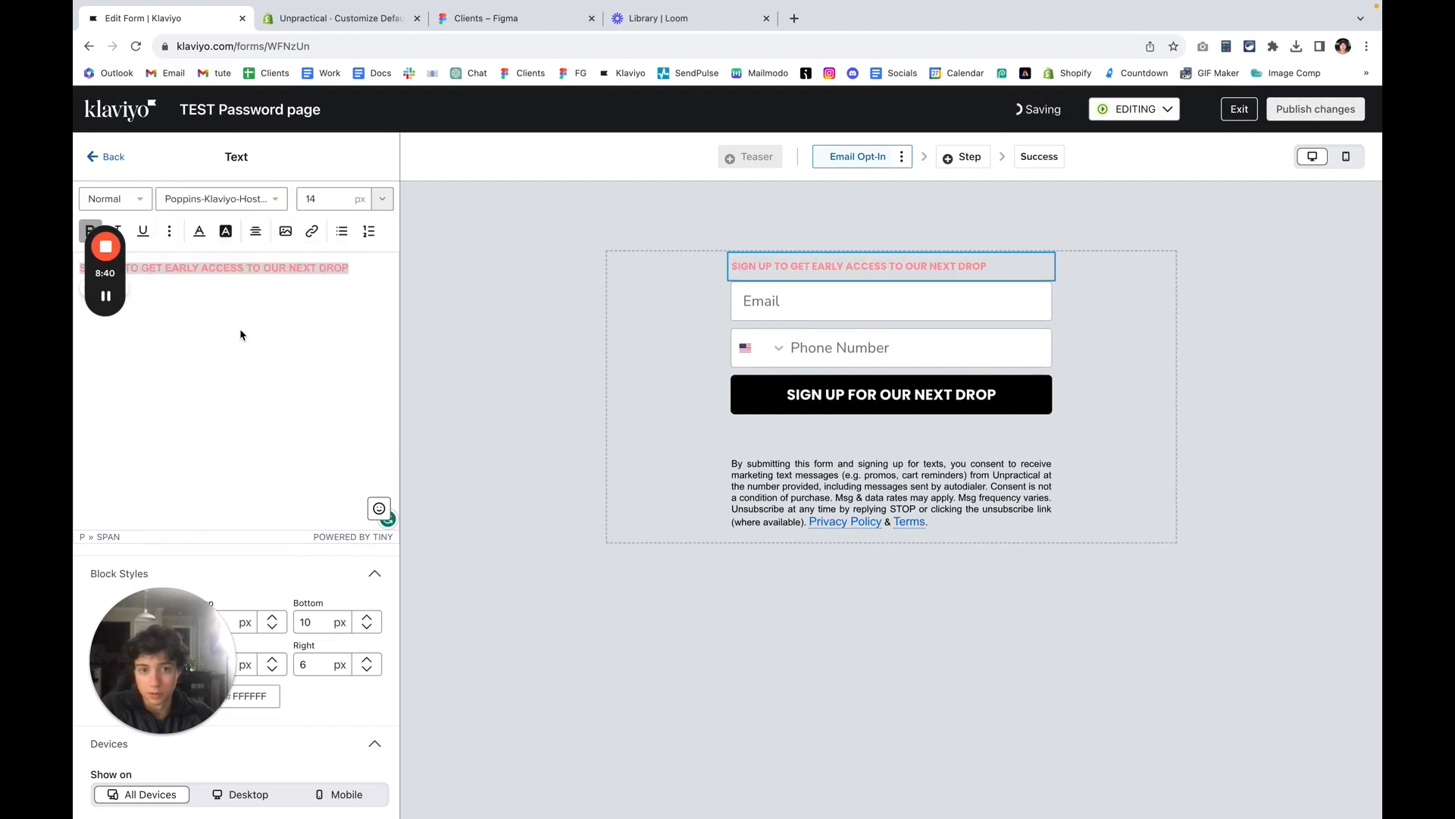
click(199, 231)
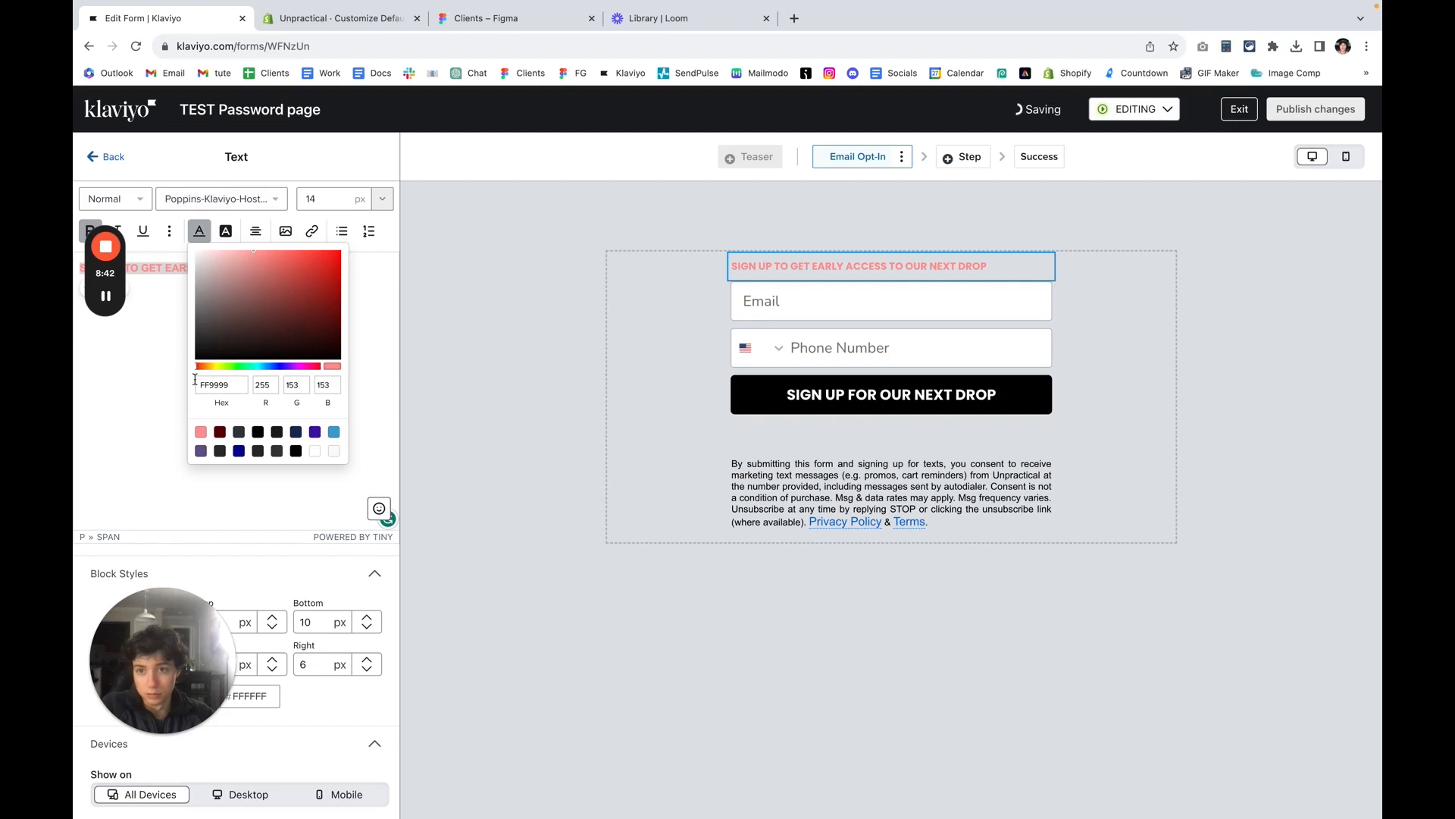
drag(195, 380, 178, 363)
click(177, 363)
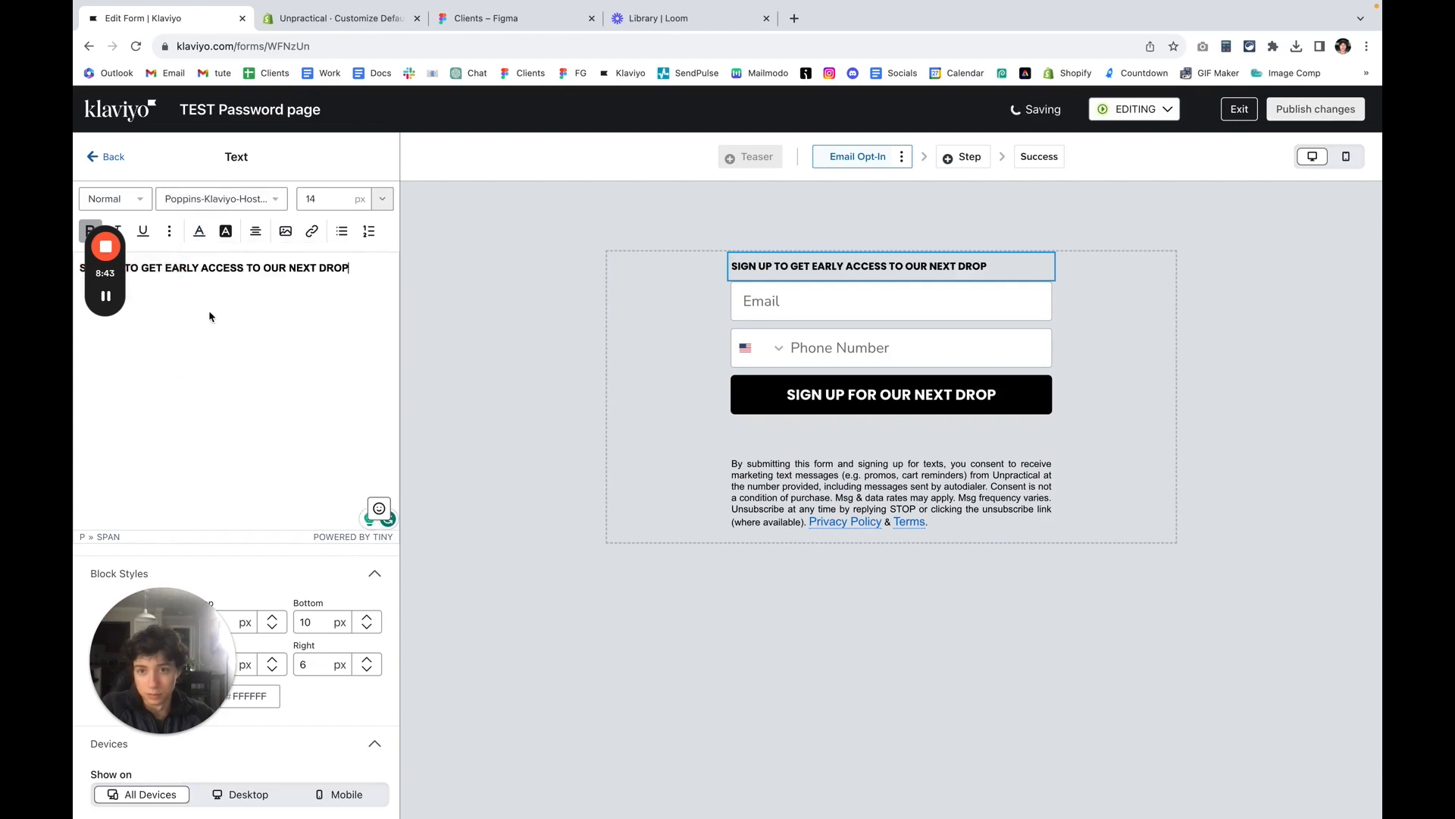
Step: Center the heading text and set its font size to 28 px
triple_click(247, 268)
click(257, 231)
click(282, 260)
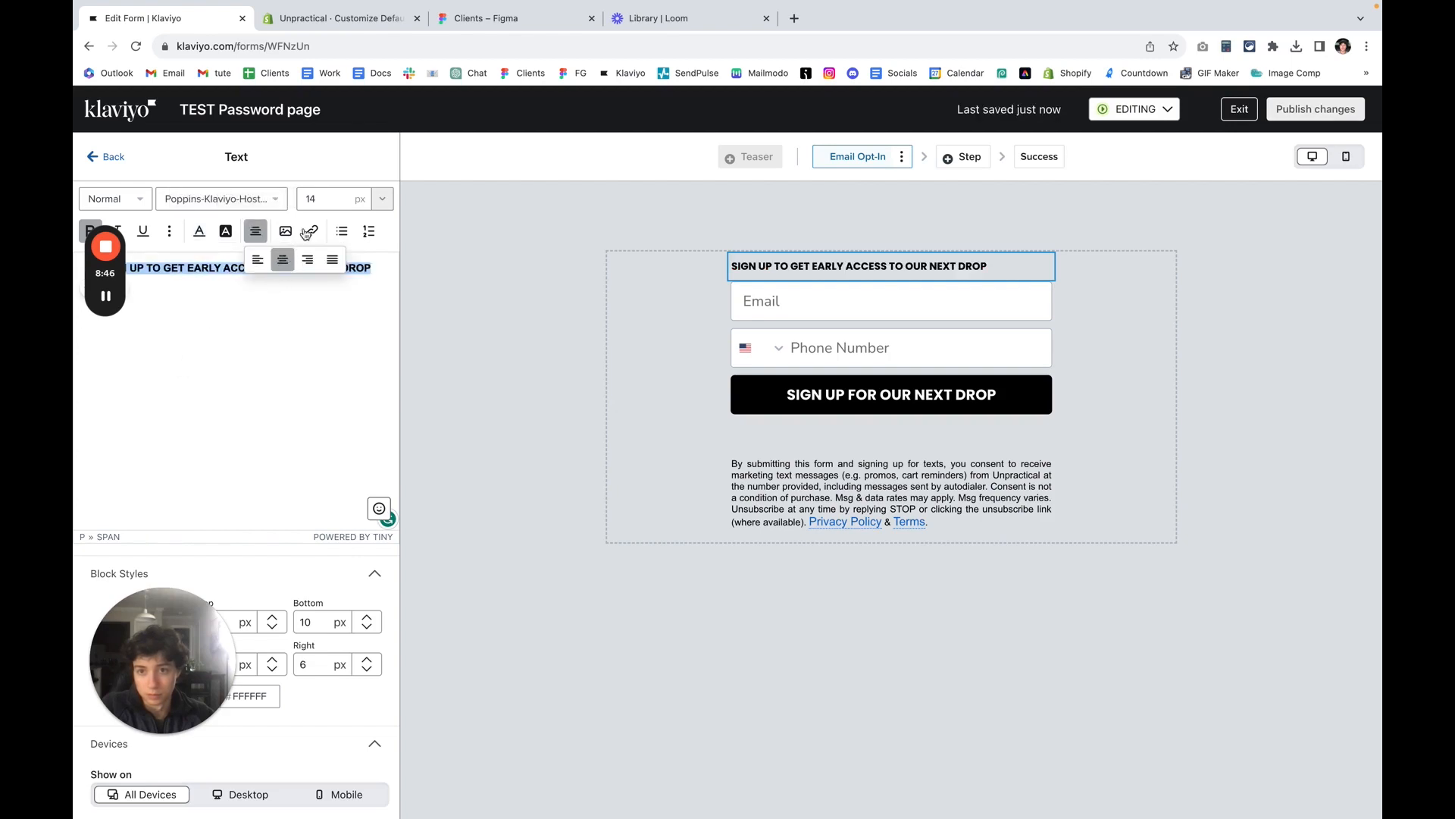
click(322, 198)
text(2)
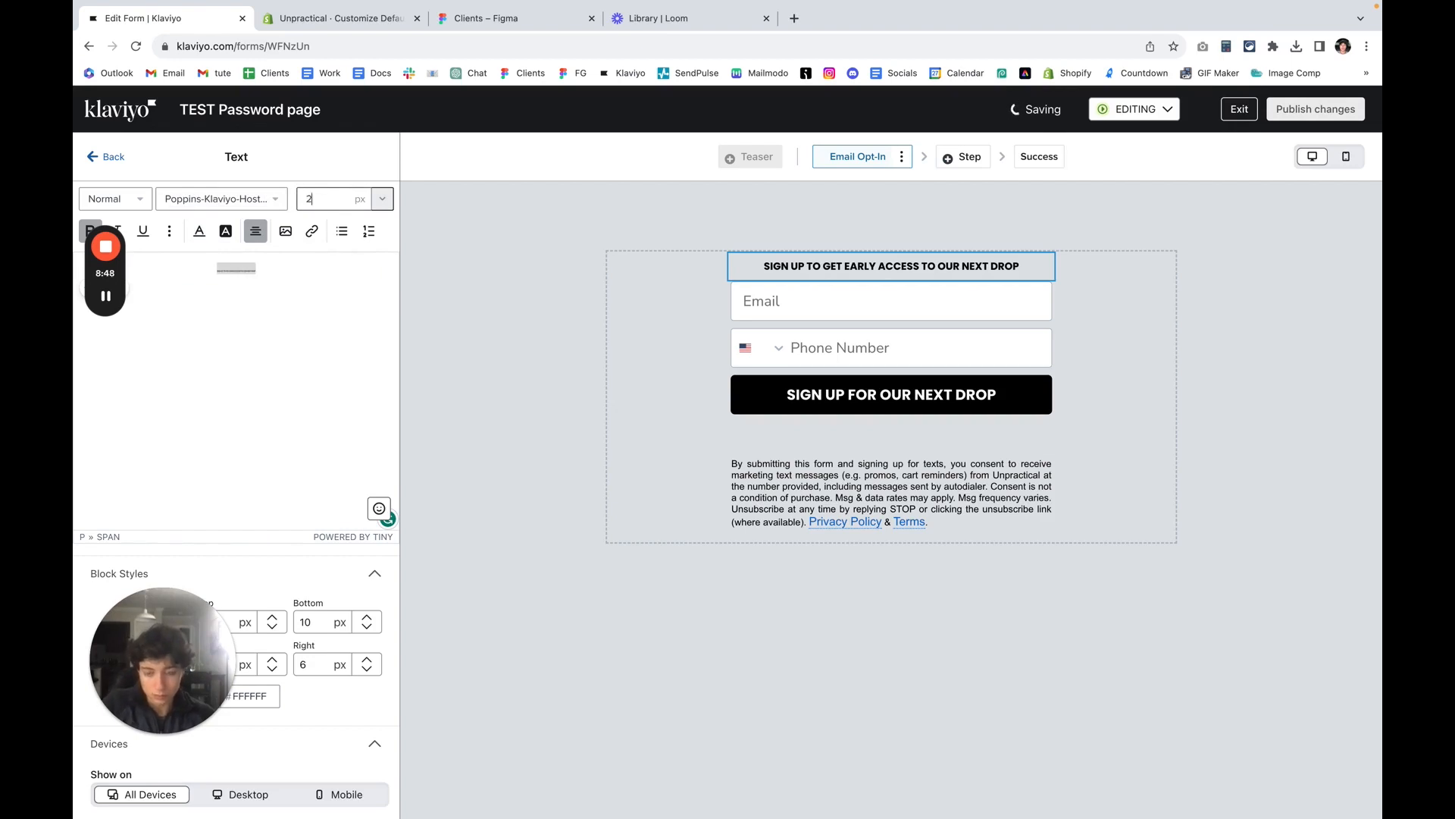
text(8)
click(305, 315)
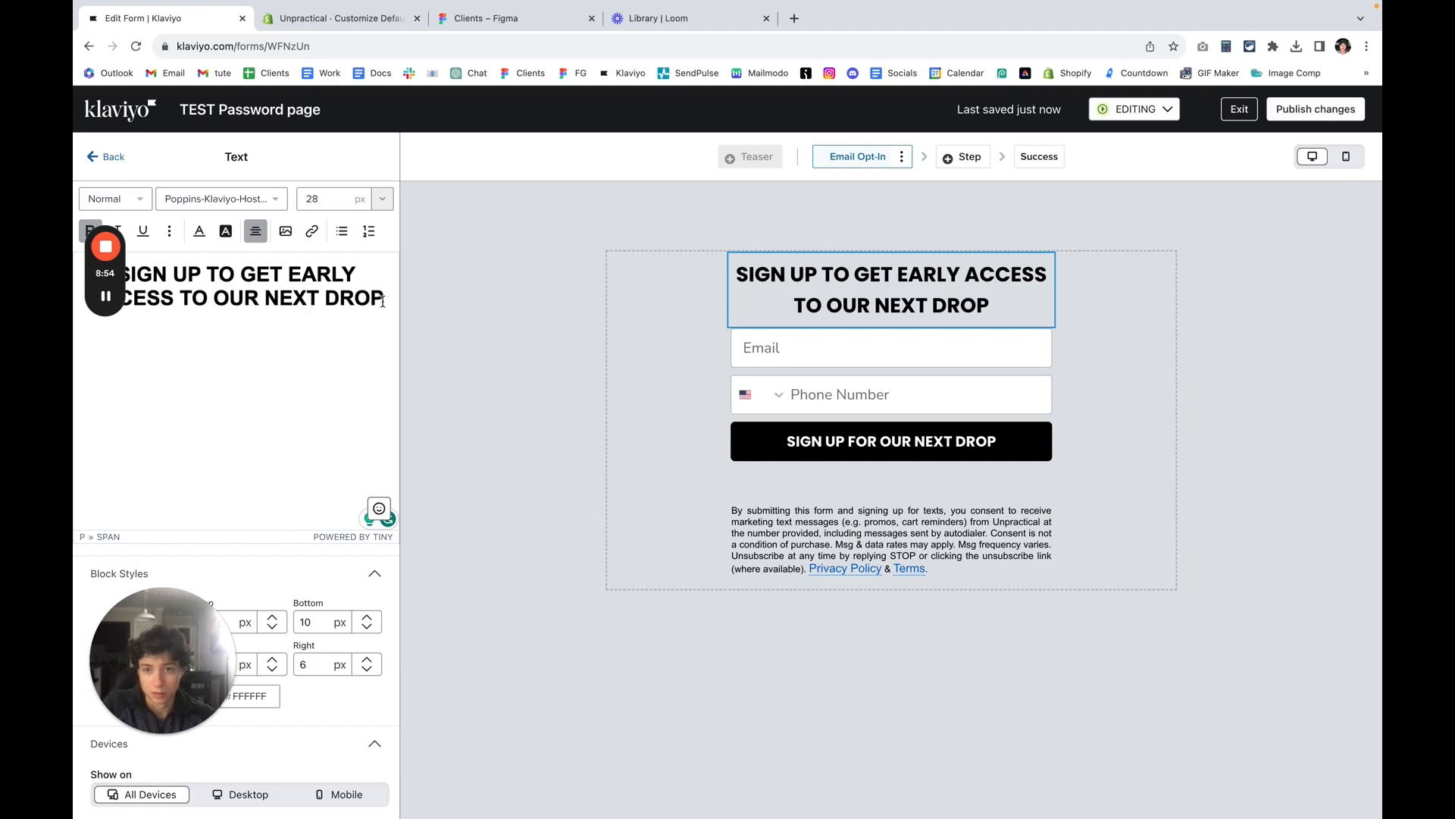
Step: Set the heading's font size to 30 px and publish the form changes
drag(383, 302, 118, 268)
click(326, 197)
key(BackSpace)
key(BackSpace)
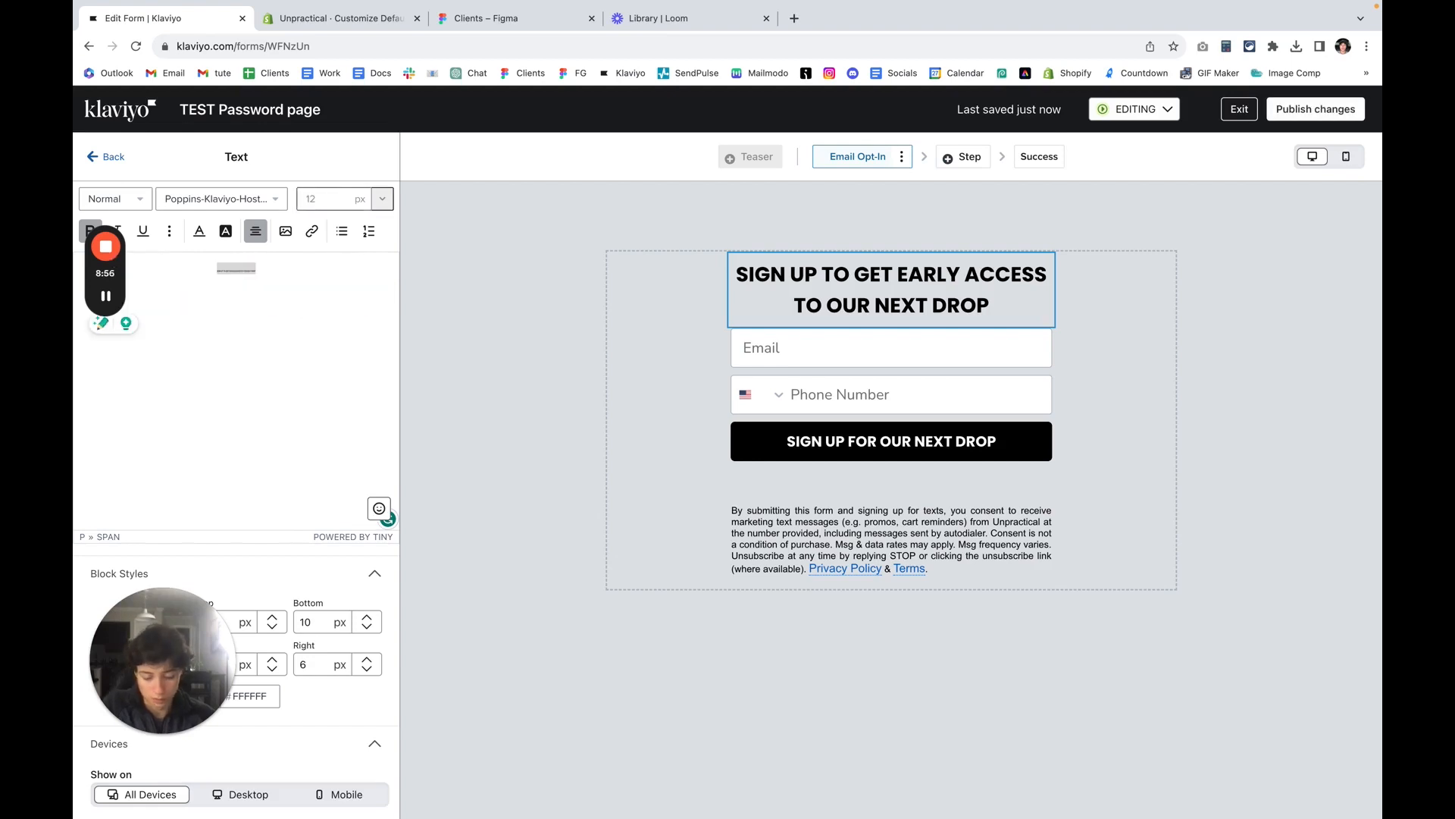
text(30)
click(318, 301)
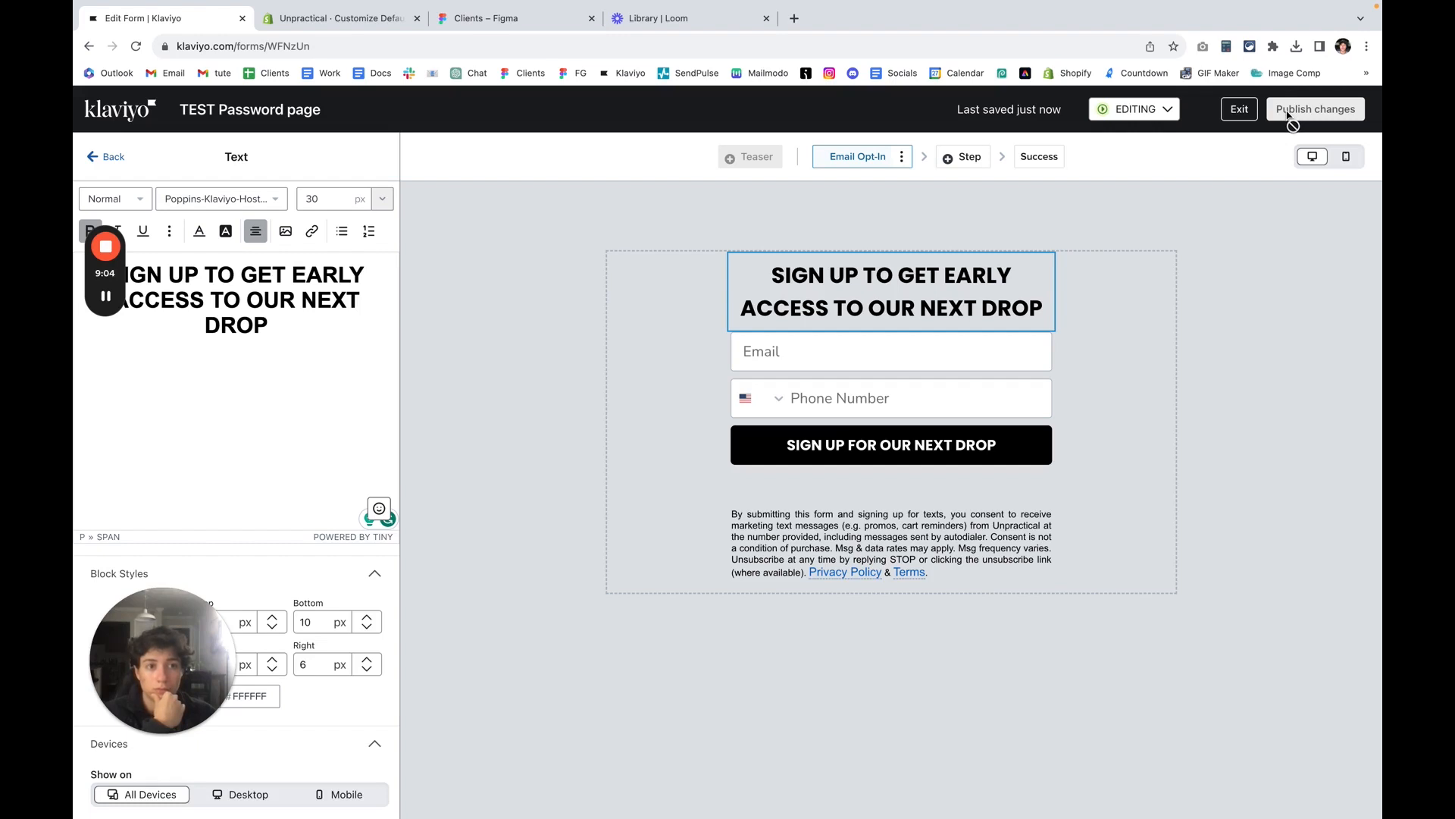
click(1289, 113)
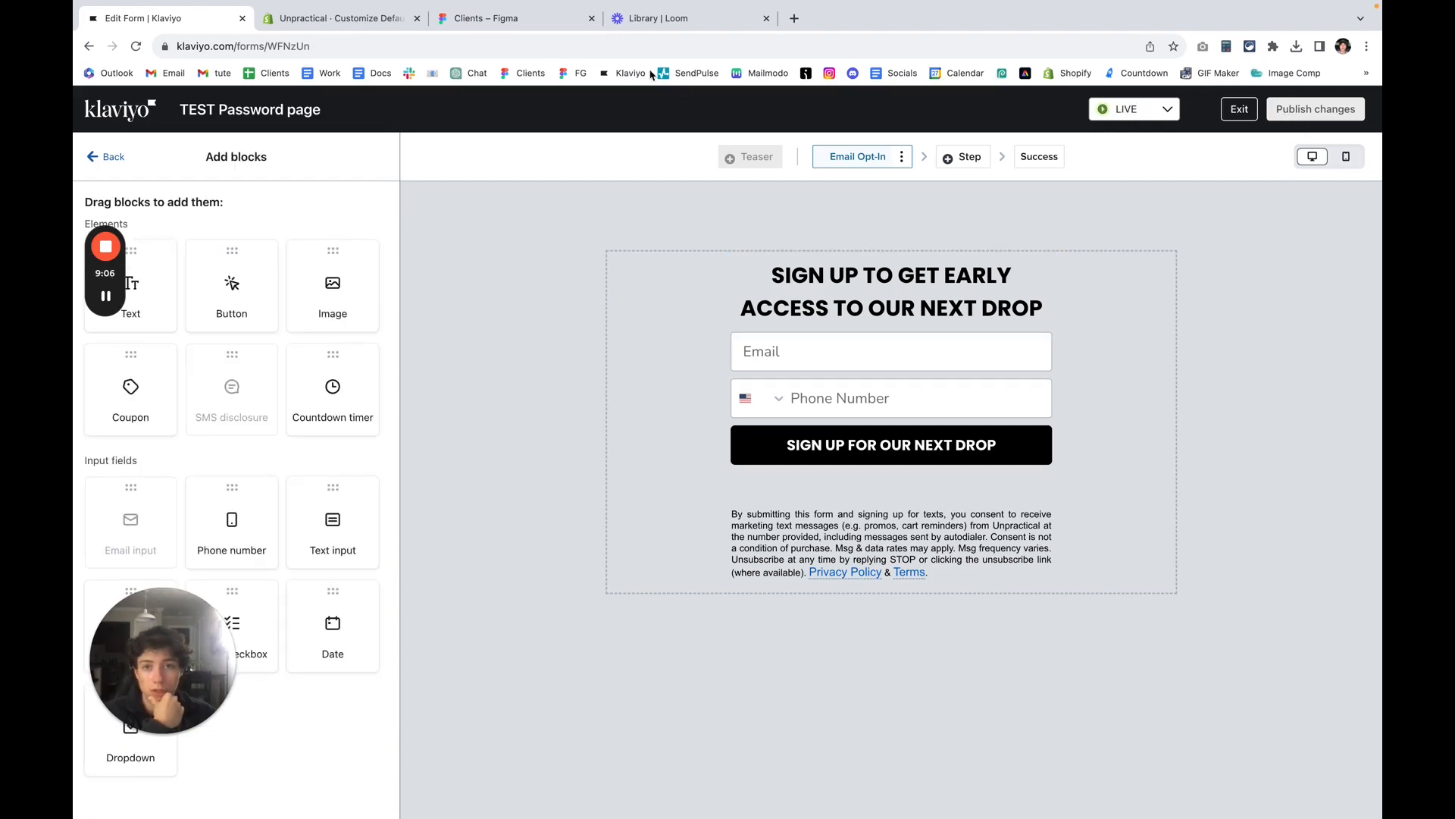
Step: Reload the password page in the Shopify theme editor and review the embedded form and page in the mobile preview
click(361, 23)
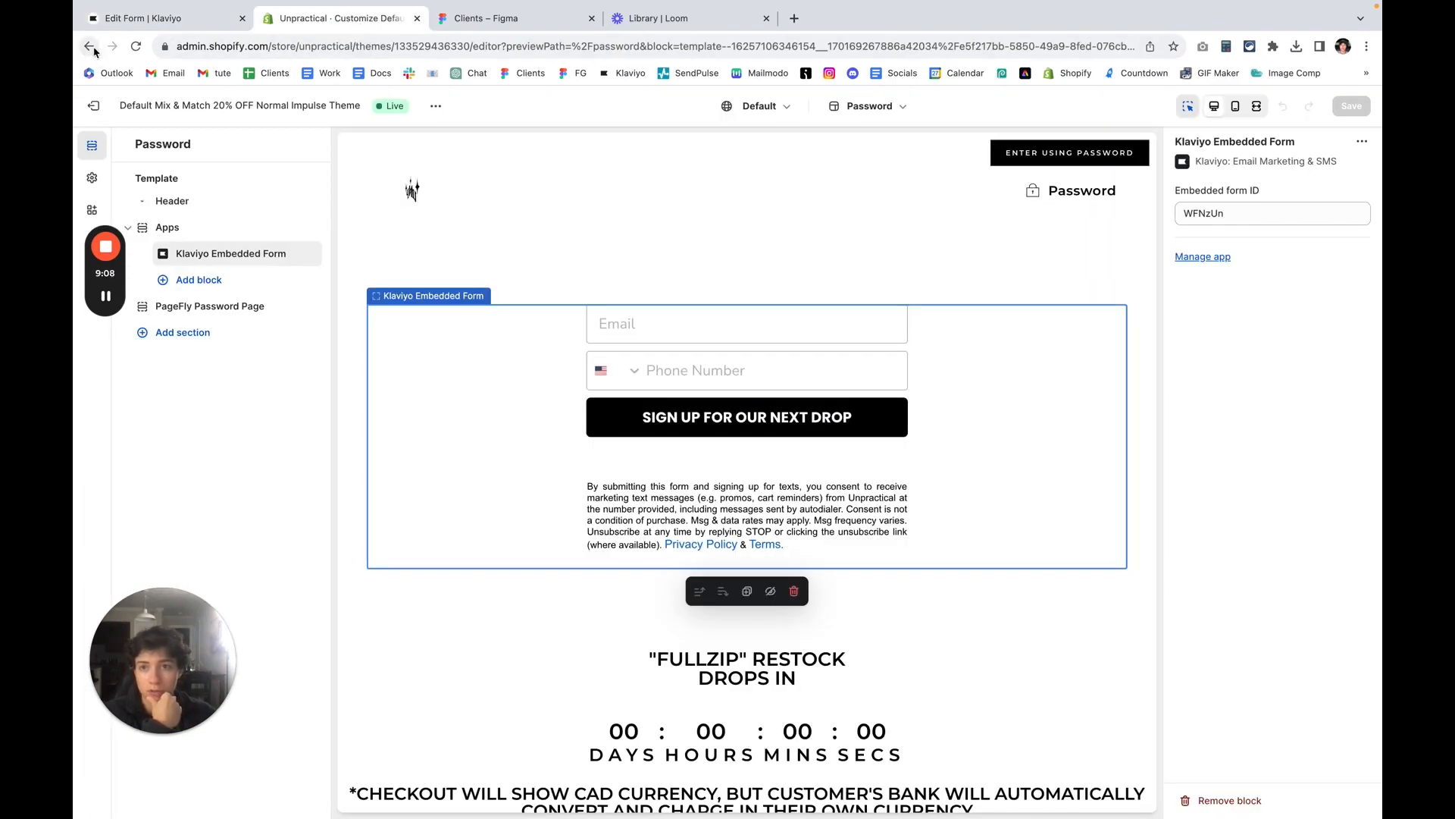
click(136, 46)
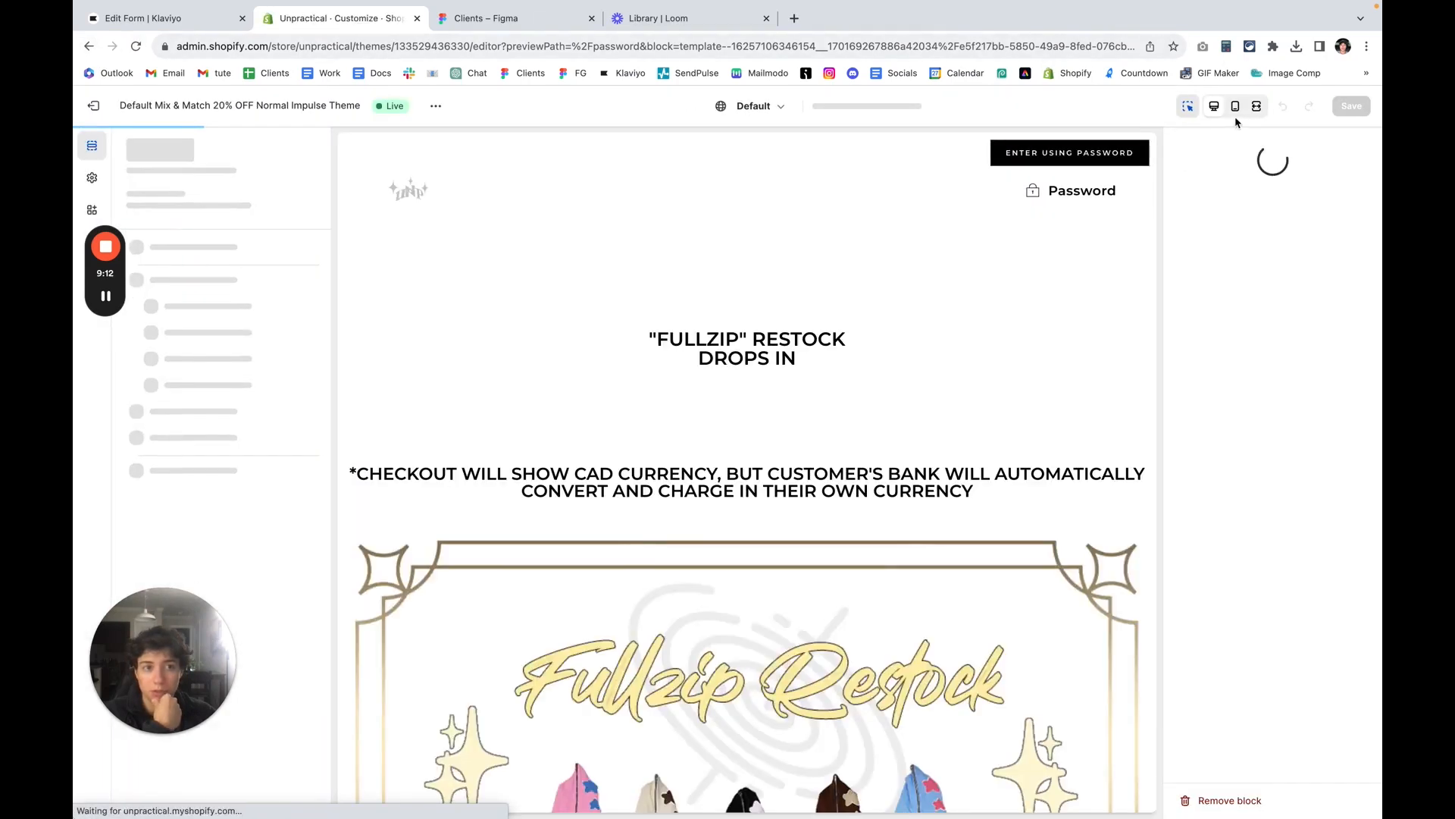
click(1235, 106)
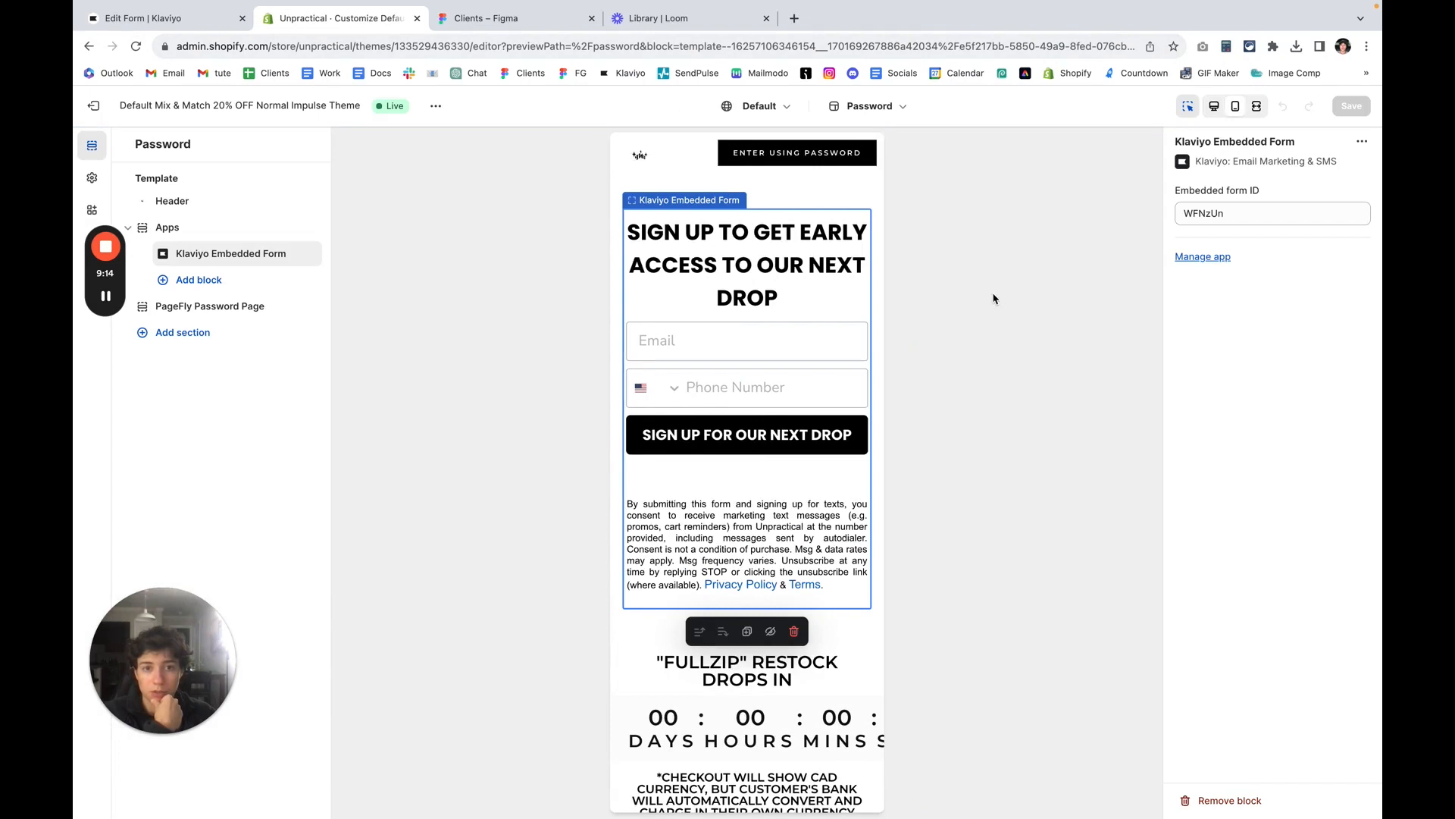
click(784, 236)
scroll(812, 454, down, 1)
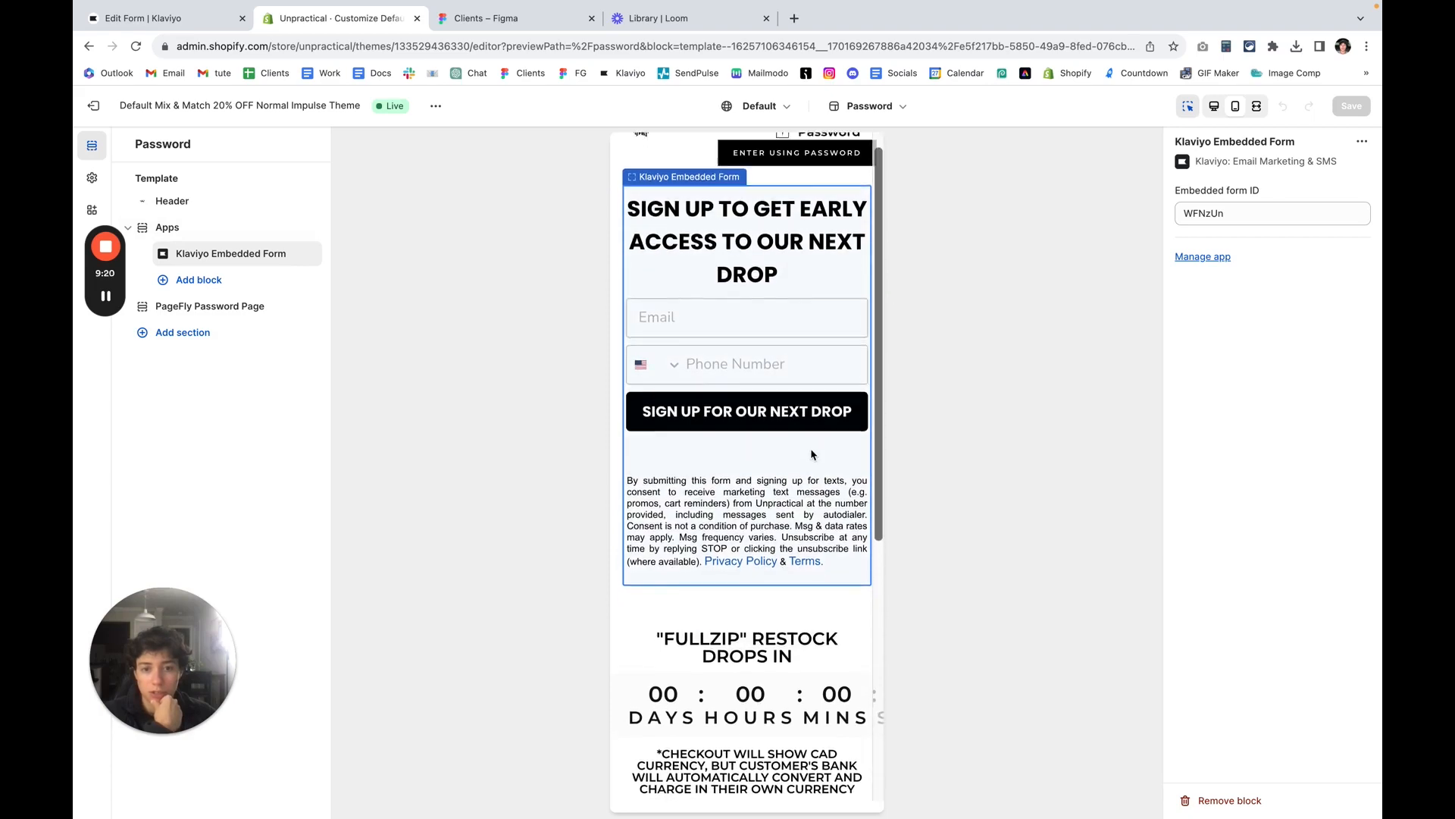
scroll(812, 455, down, 4)
scroll(791, 644, down, 3)
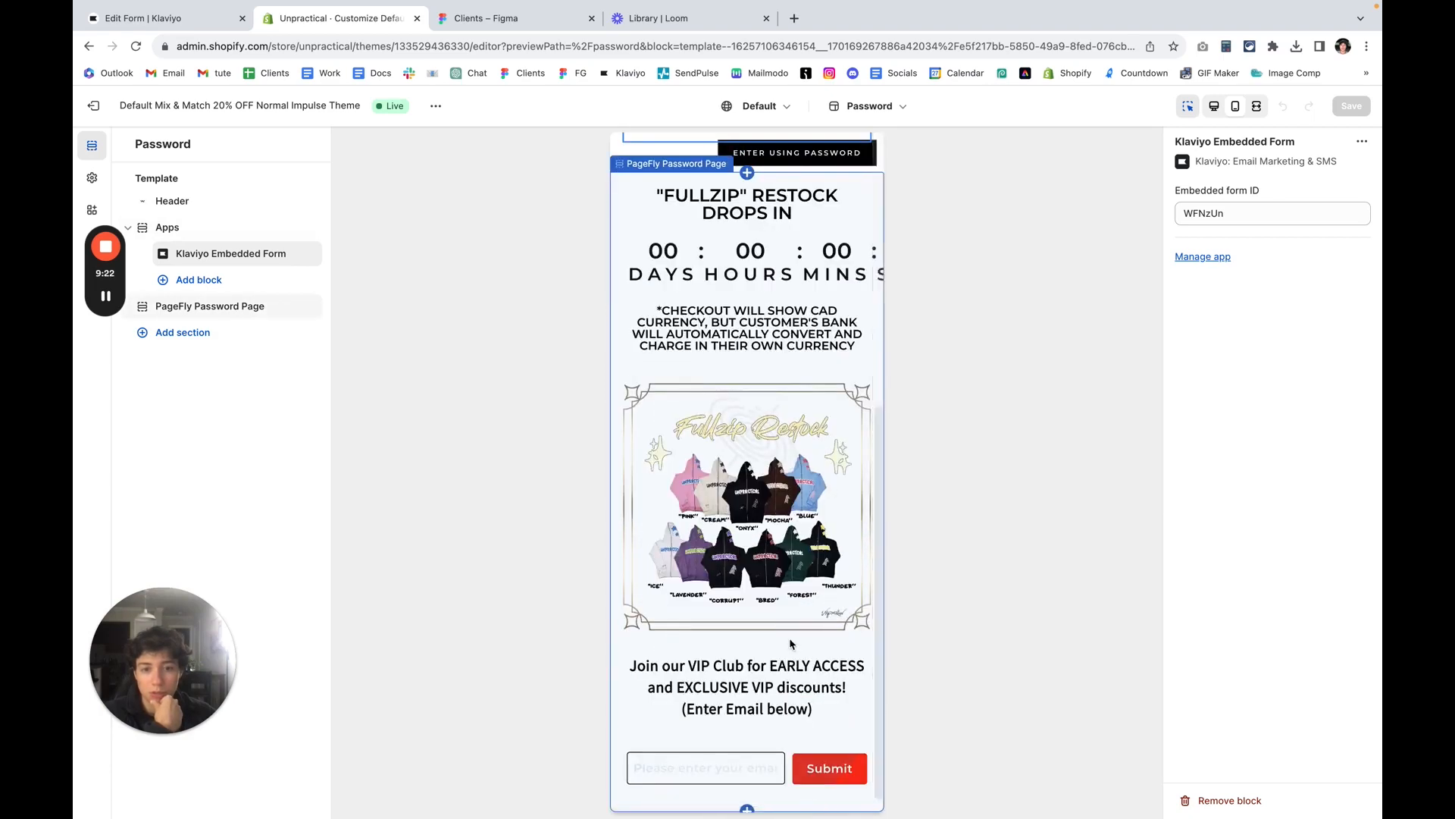
scroll(790, 645, up, 10)
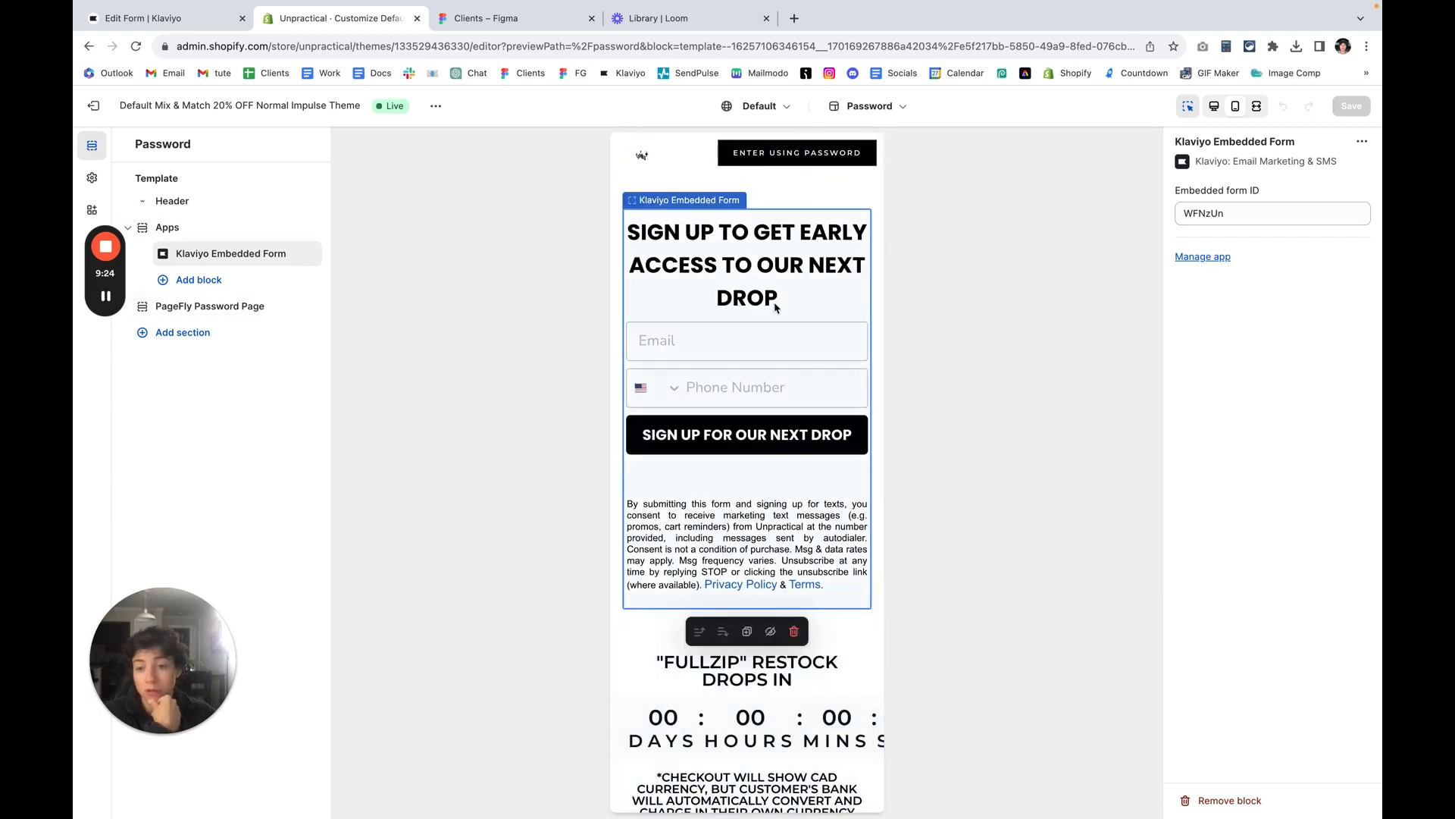